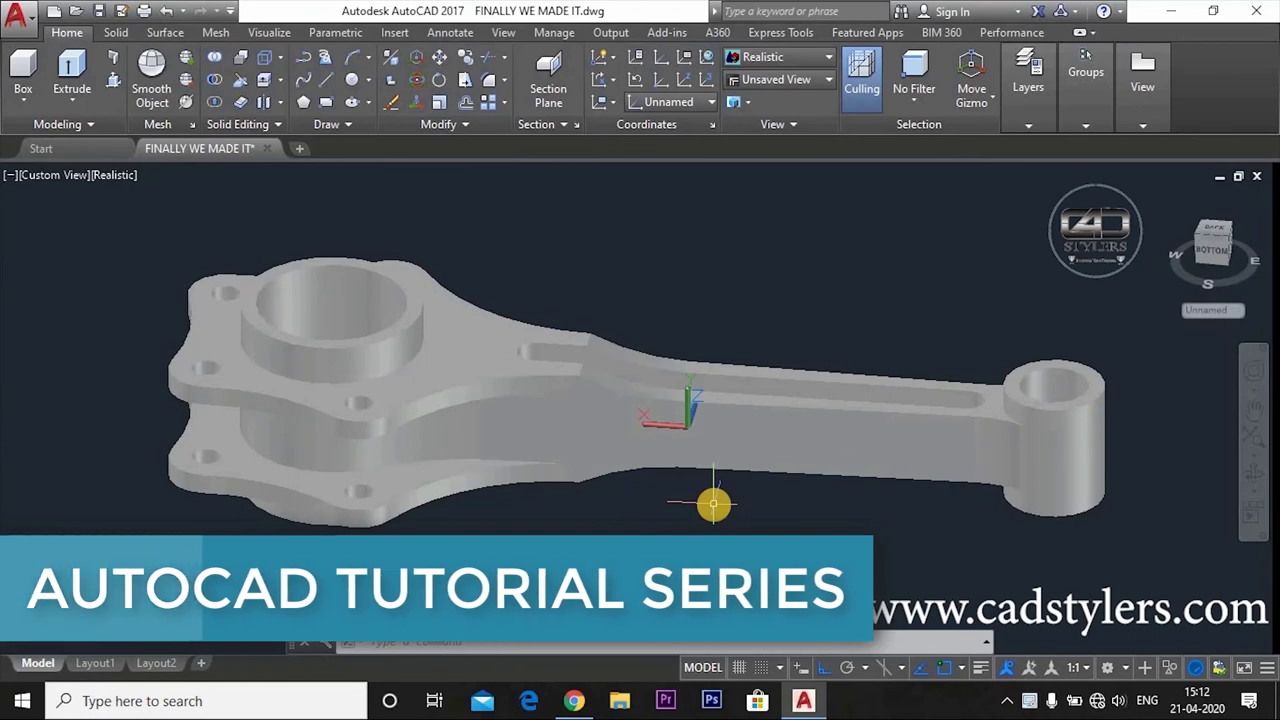
Step: Pan and orbit the finished connecting rod to a lower oblique view, selecting and deselecting it
middle_click_drag(713, 503, 820, 505)
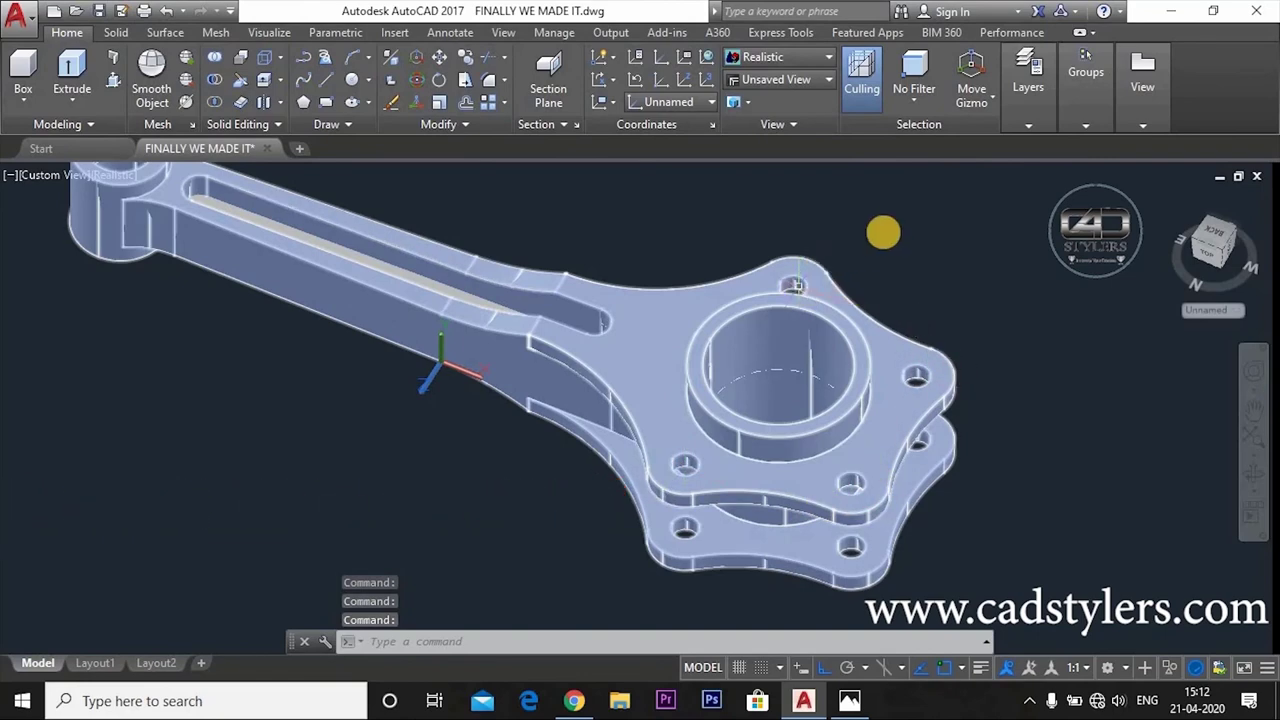
middle_click_drag(903, 229, 825, 414, "shift")
left_click(1000, 262)
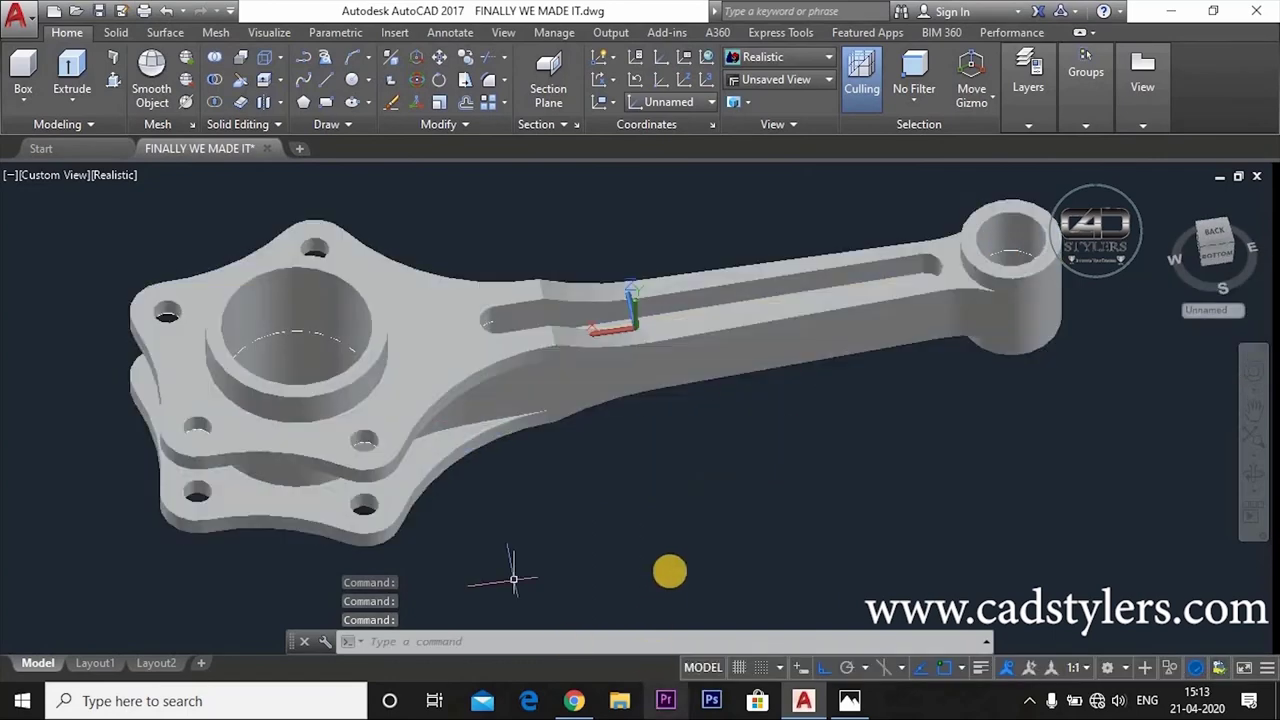
key("Escape")
Step: Adjust the rod's view slightly, then bring up the reference drawing in Photos
middle_click_drag(683, 528, 703, 463)
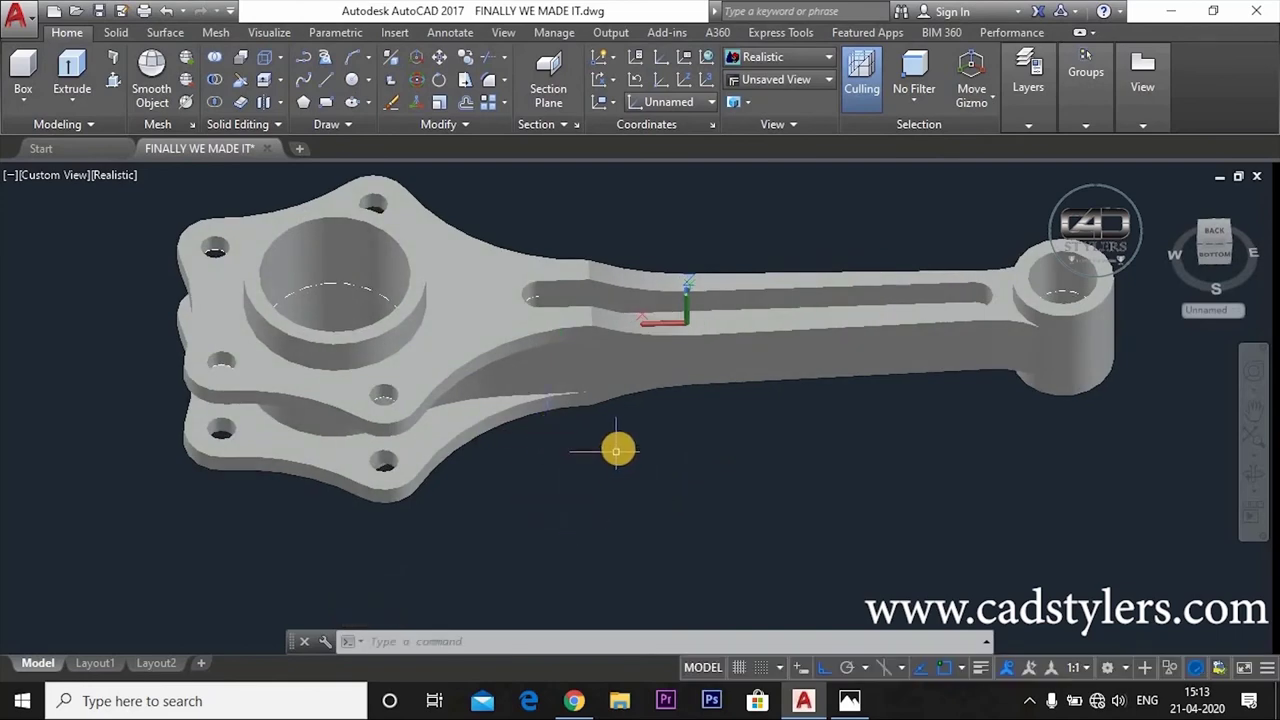
mouse_move(618, 447)
middle_mouse_down("shift")
mouse_move(620, 463)
mouse_move(617, 452)
middle_mouse_up("shift")
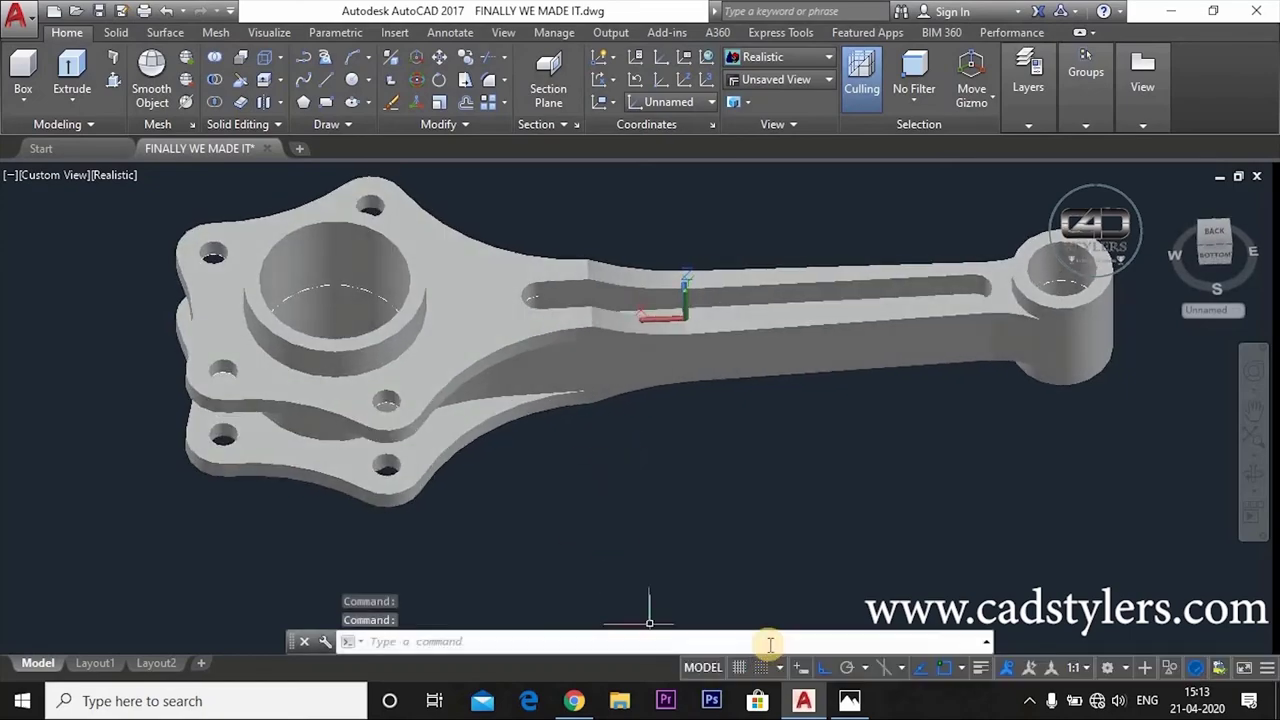
left_click(845, 699)
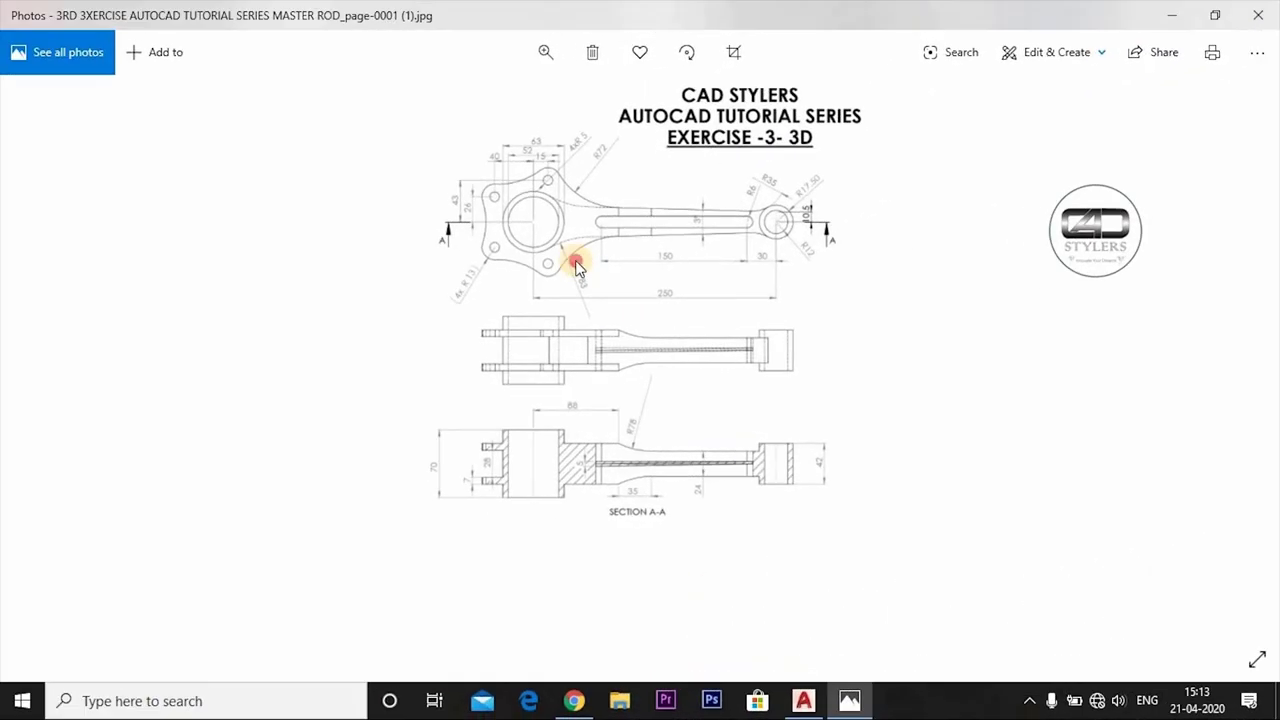
Step: Set the AutoCAD model to a straight top view from the ViewCube
scroll(575, 270, "up", 2)
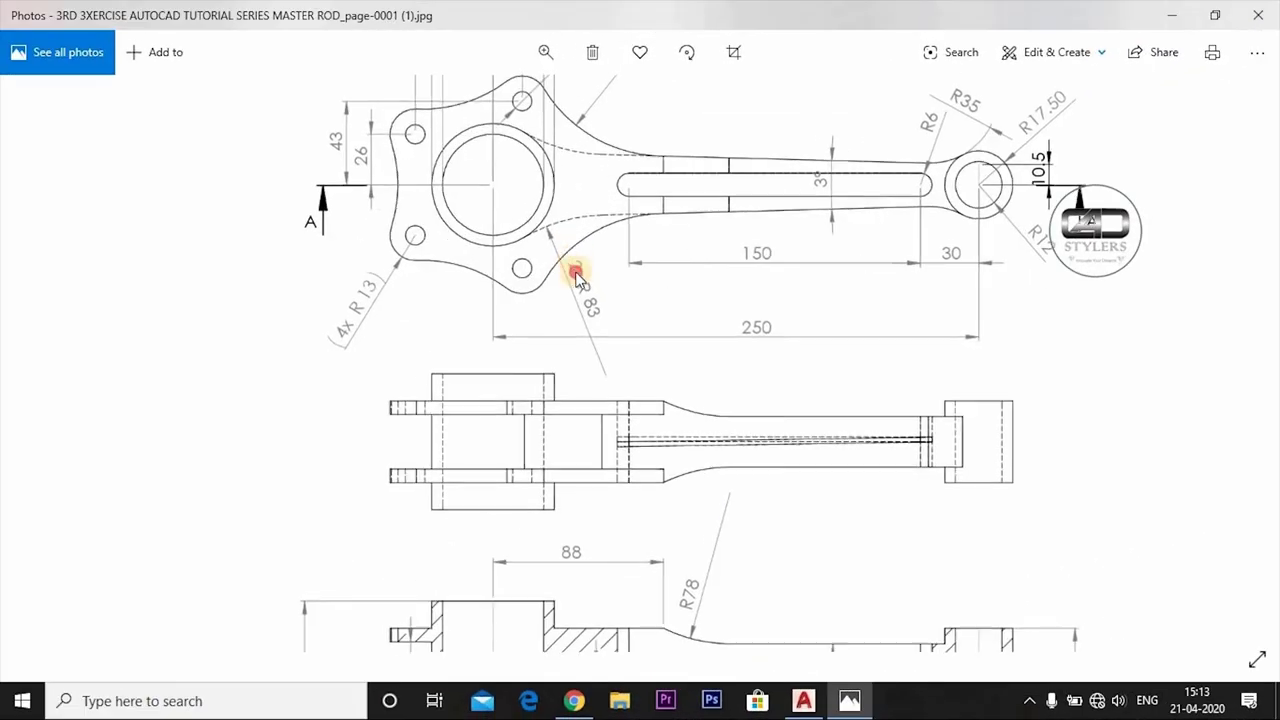
scroll(575, 277, "down", 2)
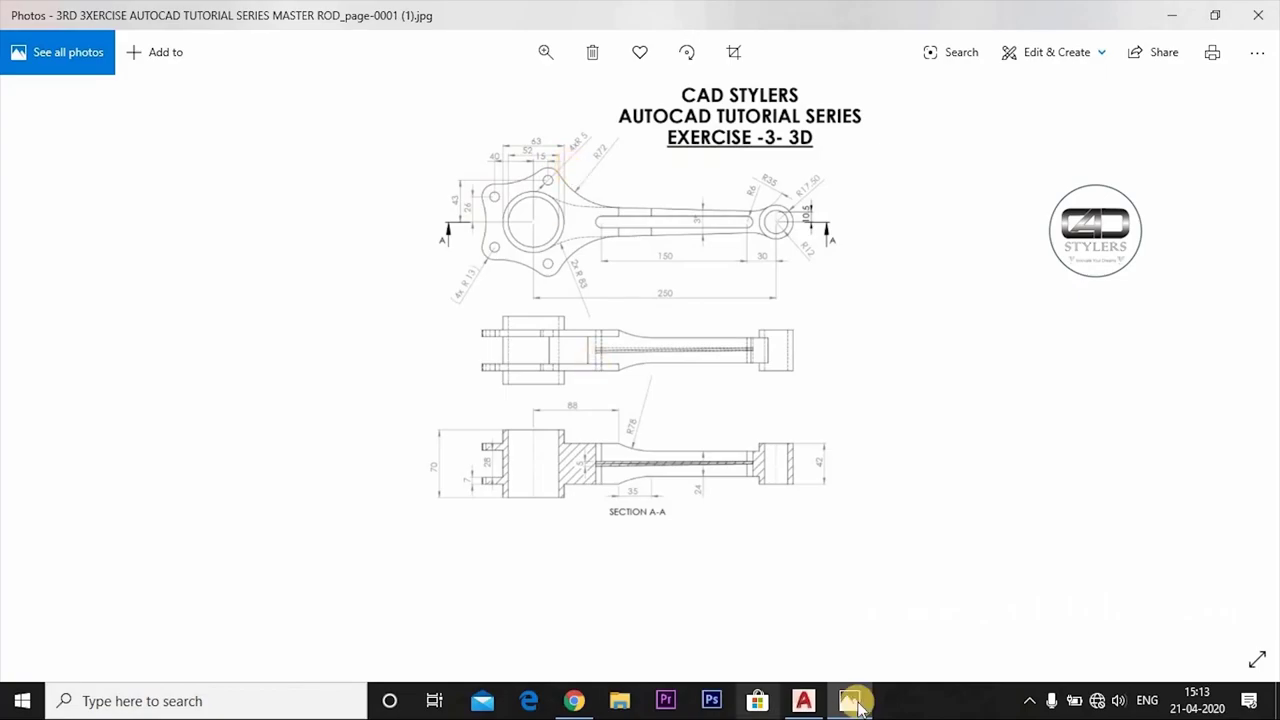
left_click(803, 700)
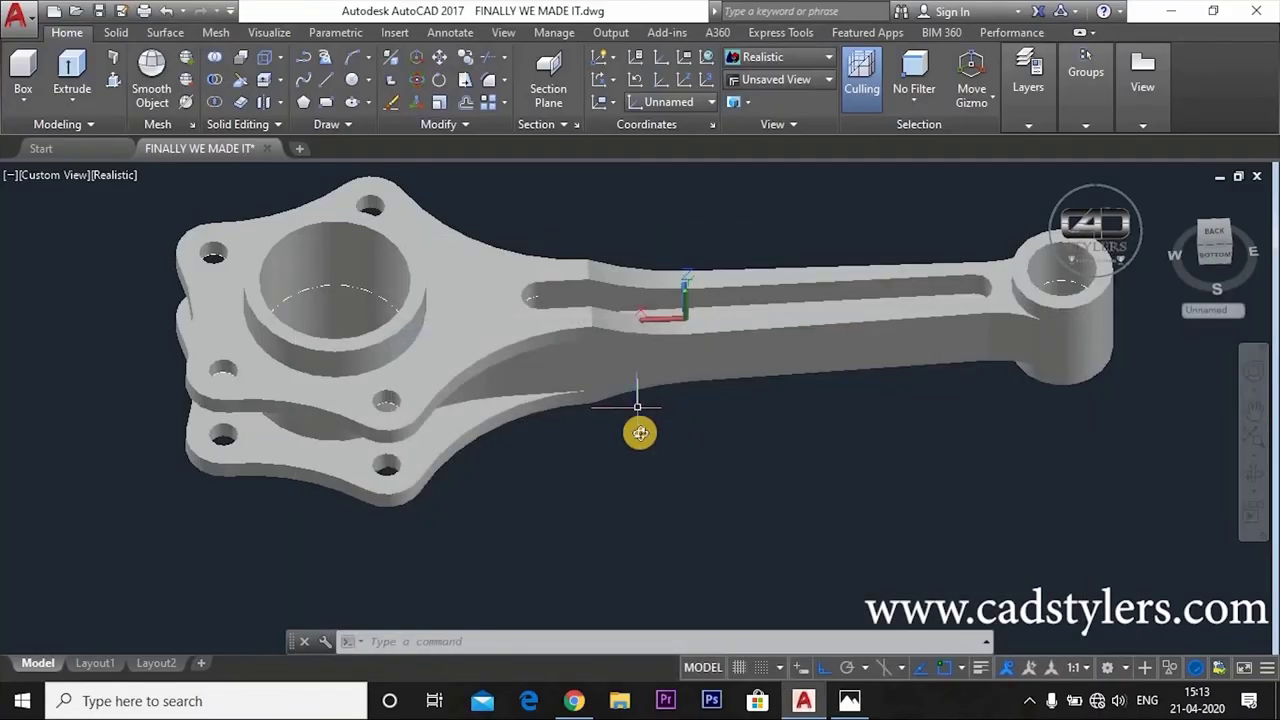
middle_click_drag(640, 431, 706, 477, "shift")
left_click(1212, 245)
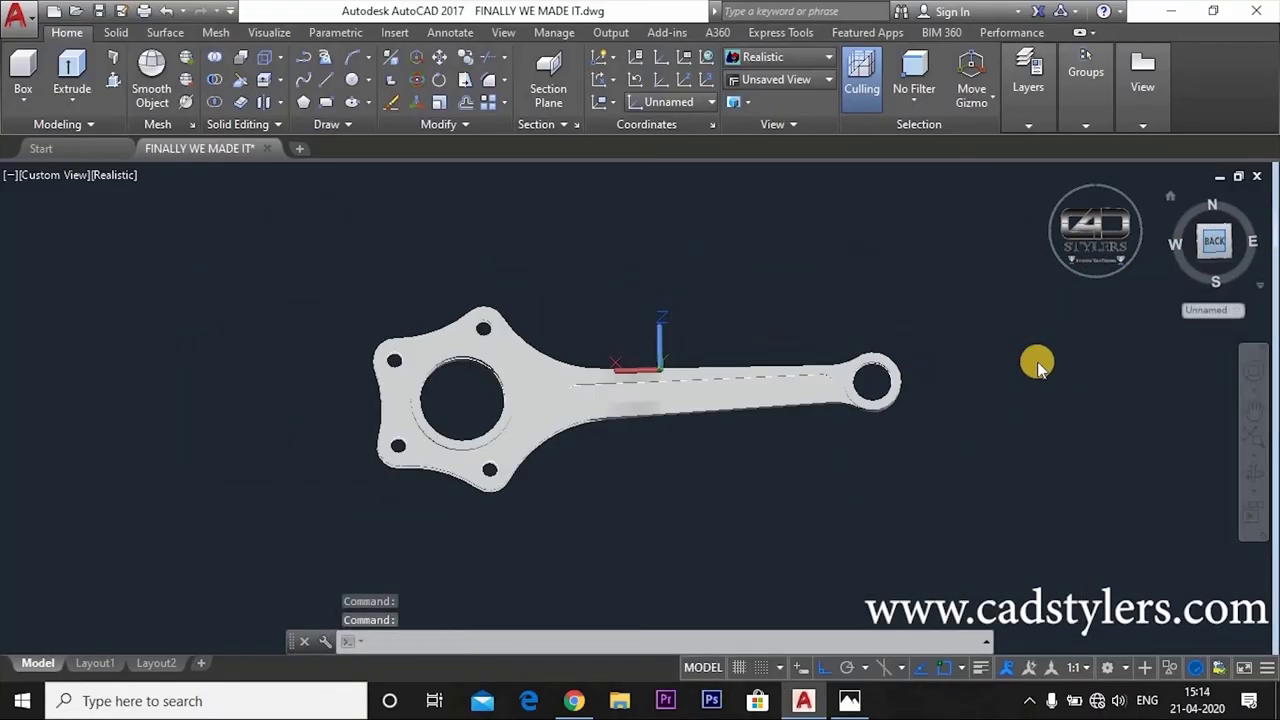
Step: Zoom and pan the reference drawing to read the top view and Section A-A dimensions
left_click(849, 700)
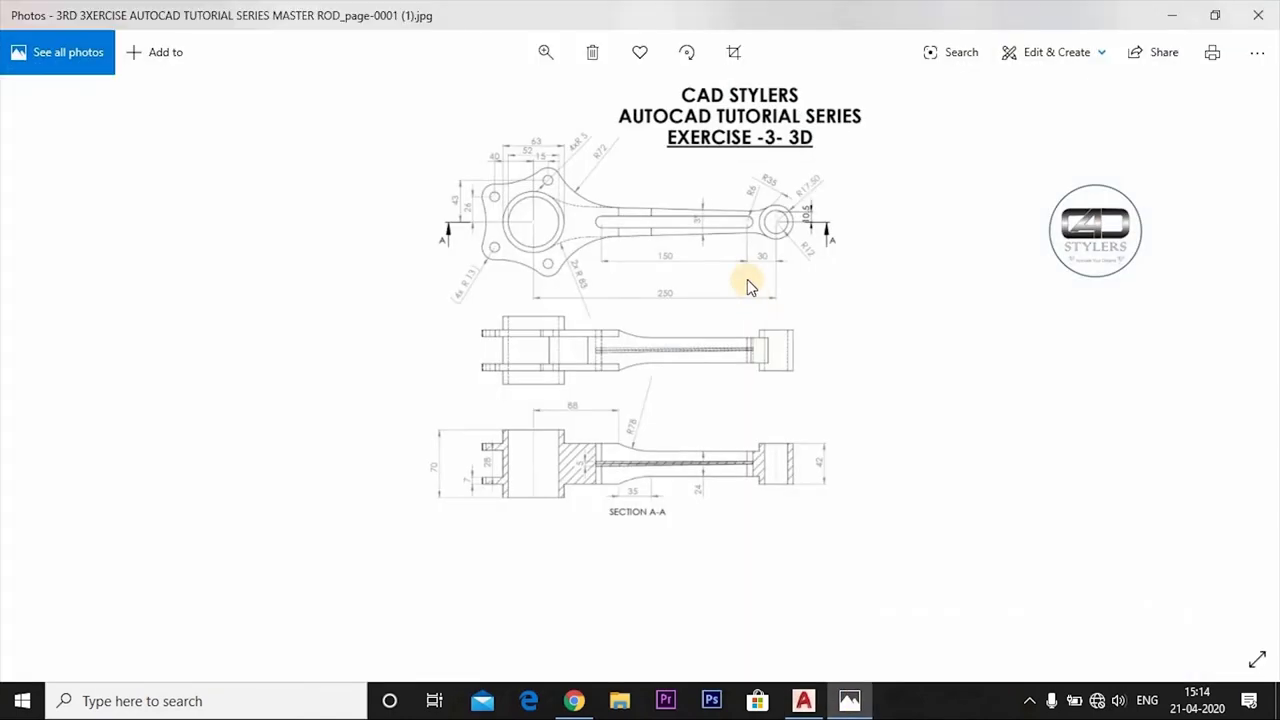
scroll(570, 160, "up", 3)
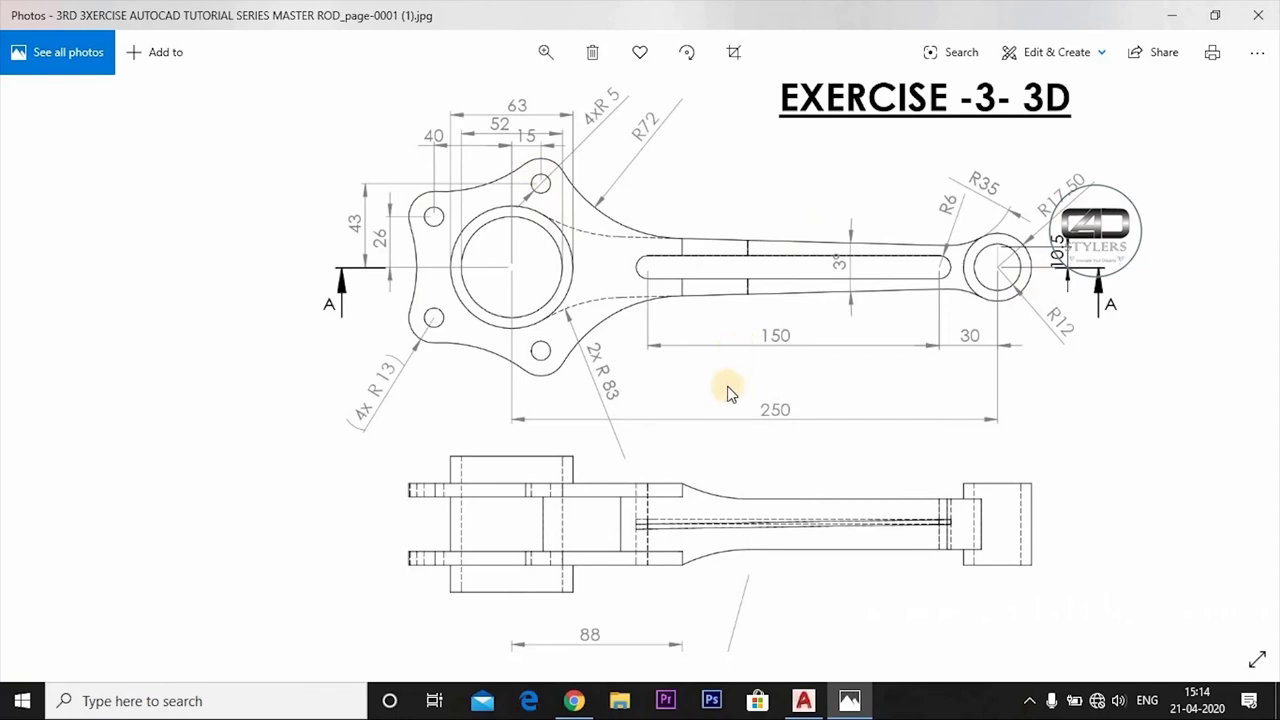
scroll(728, 392, "down", 3)
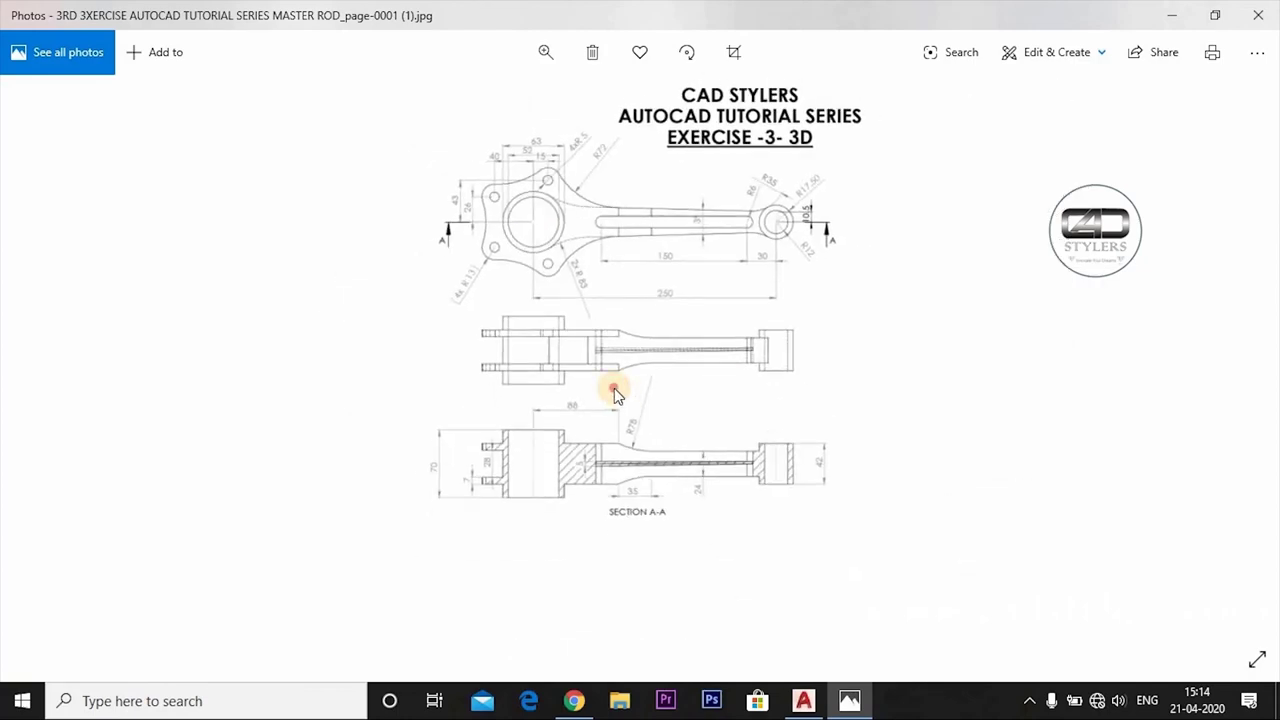
scroll(614, 388, "up", 2)
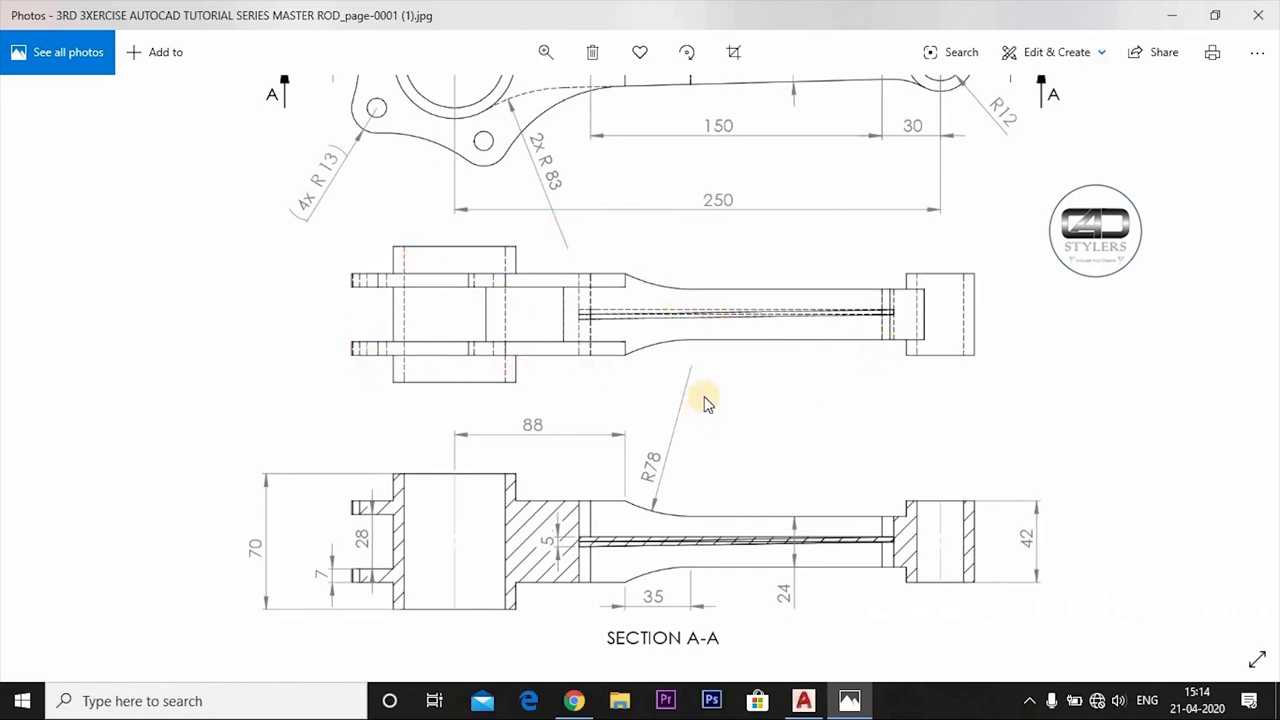
scroll(705, 460, "down", 5)
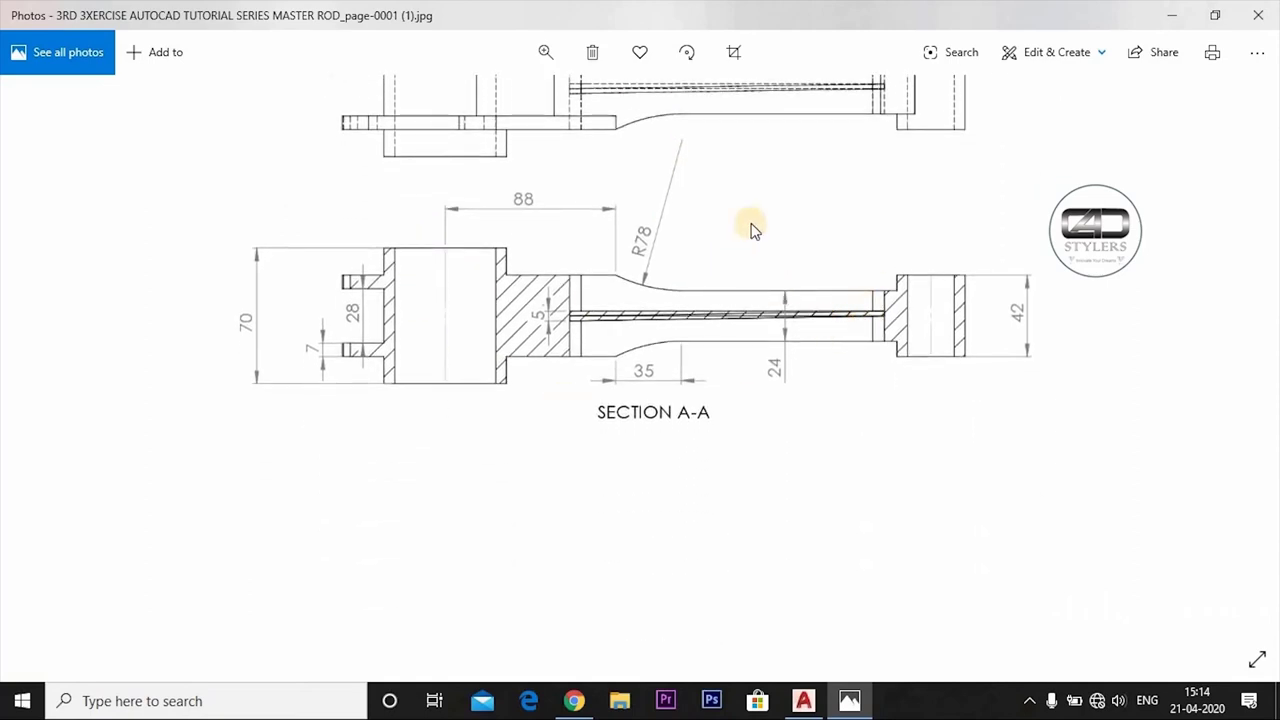
scroll(769, 300, "up", 2)
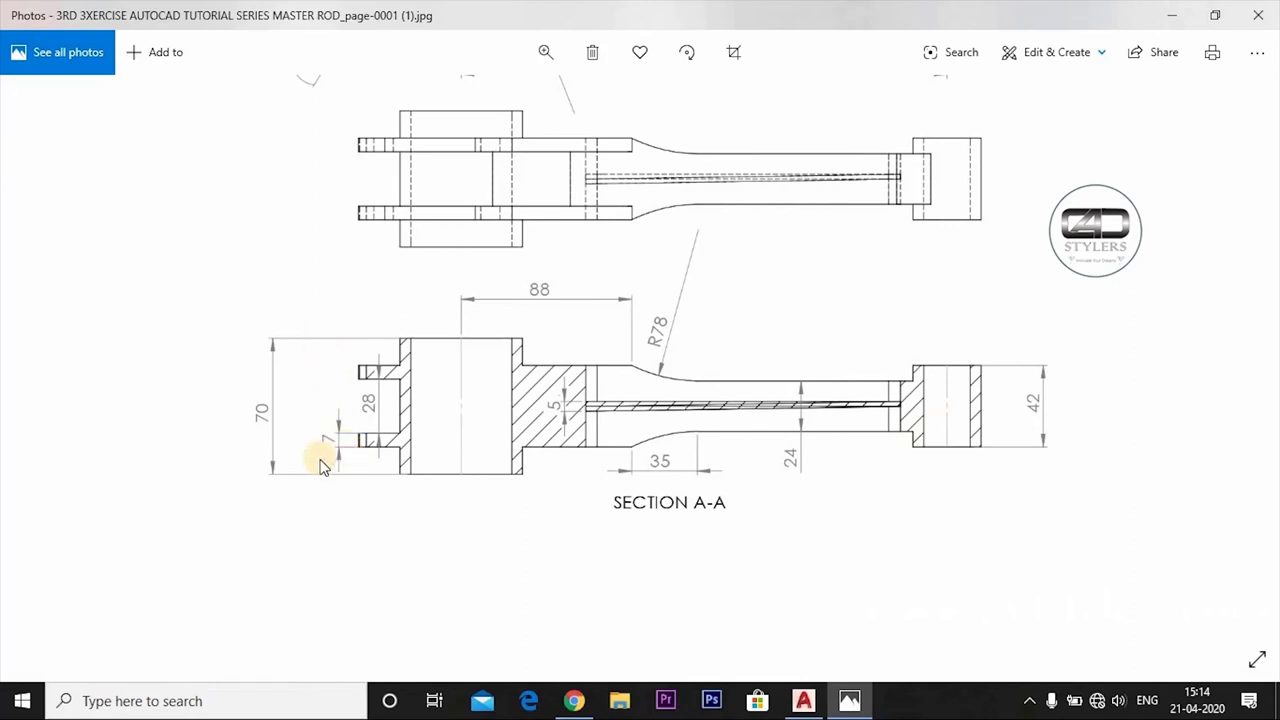
scroll(442, 464, "up", 3)
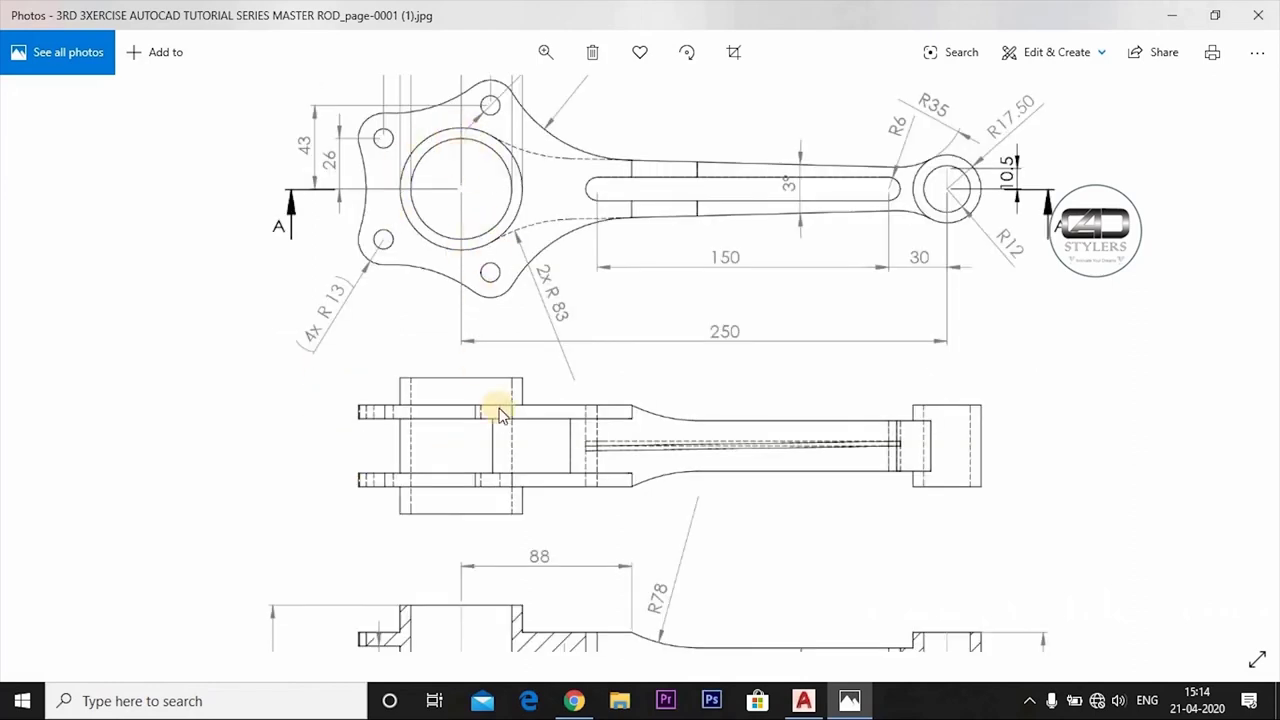
scroll(500, 414, "down", 3)
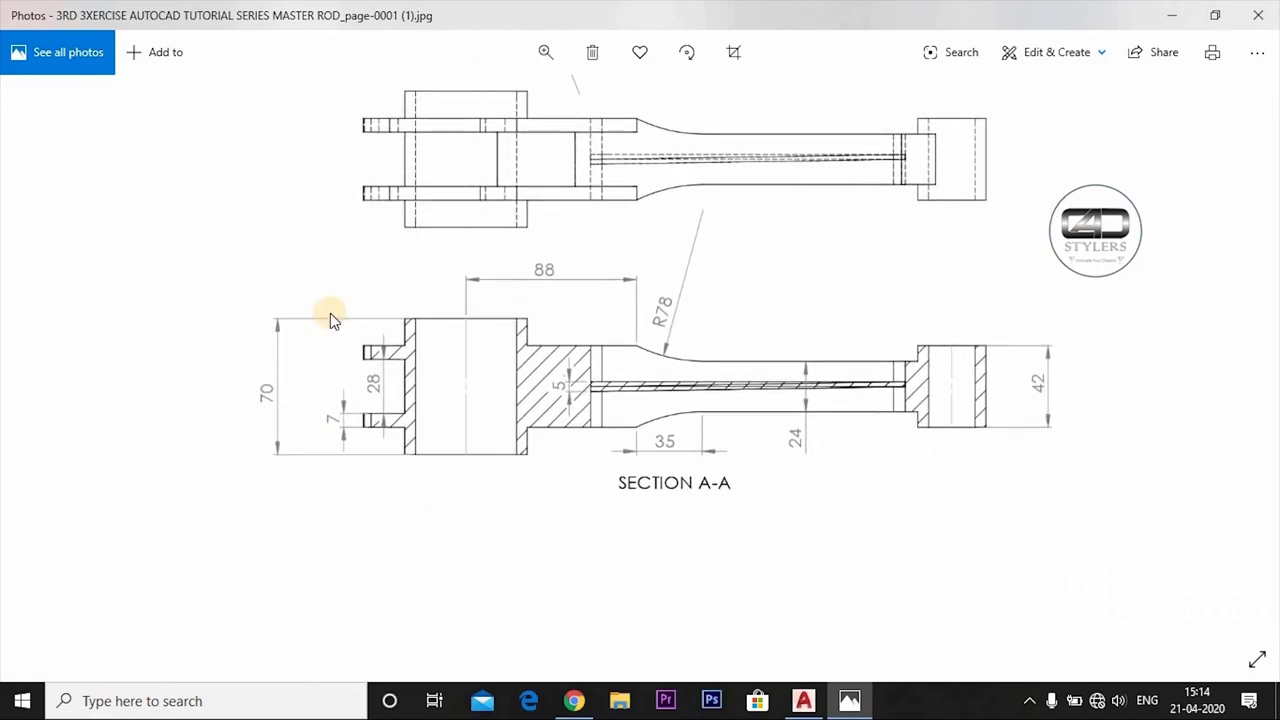
scroll(295, 430, "up", 3)
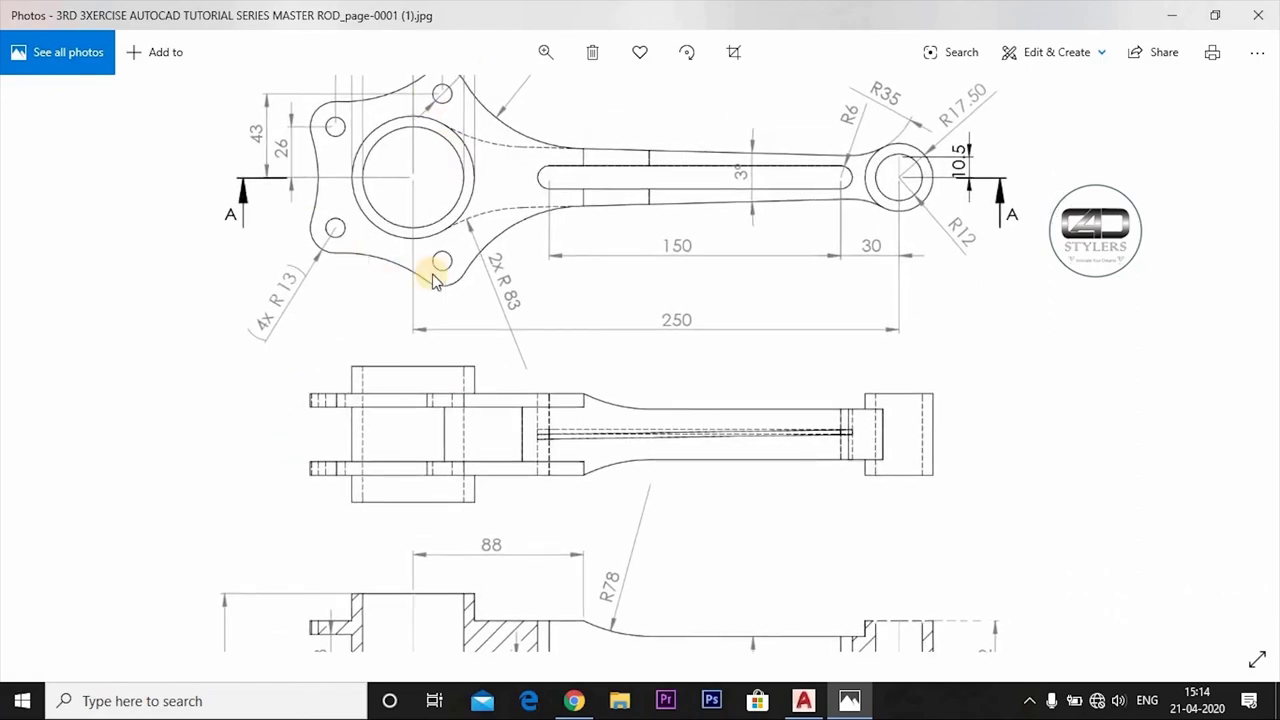
scroll(480, 520, "down", 3)
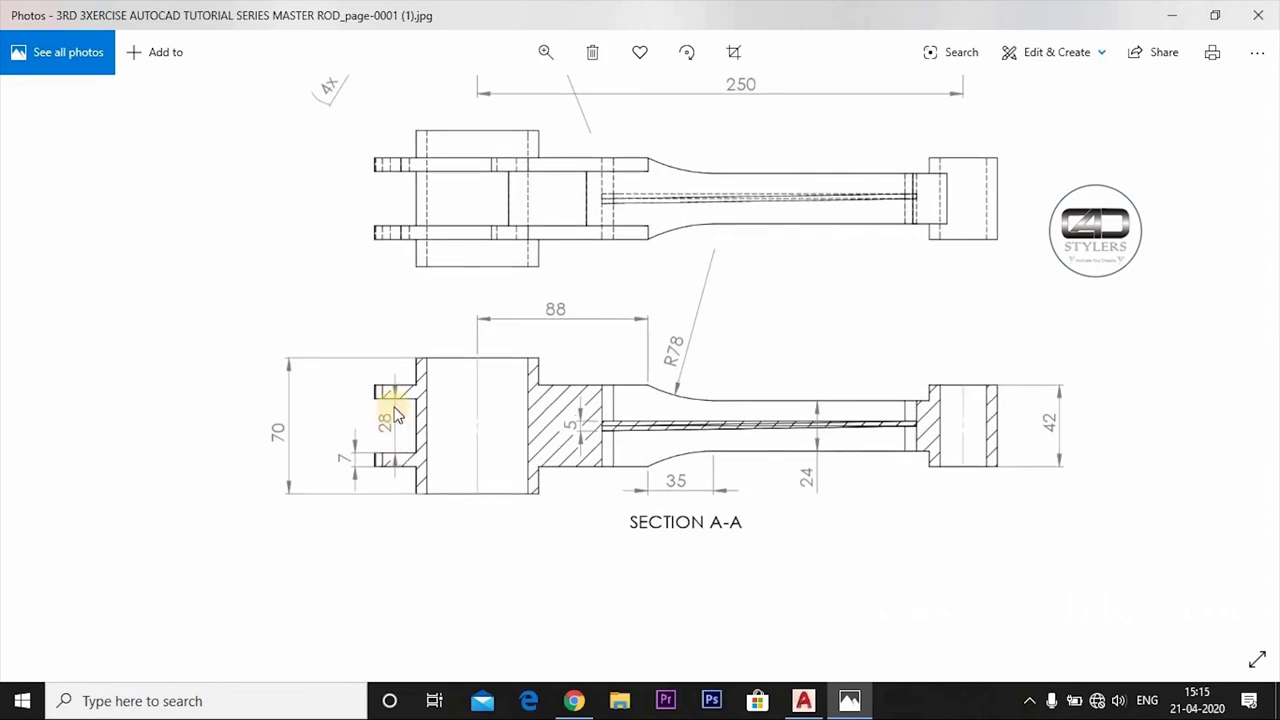
scroll(407, 452, "up", 5)
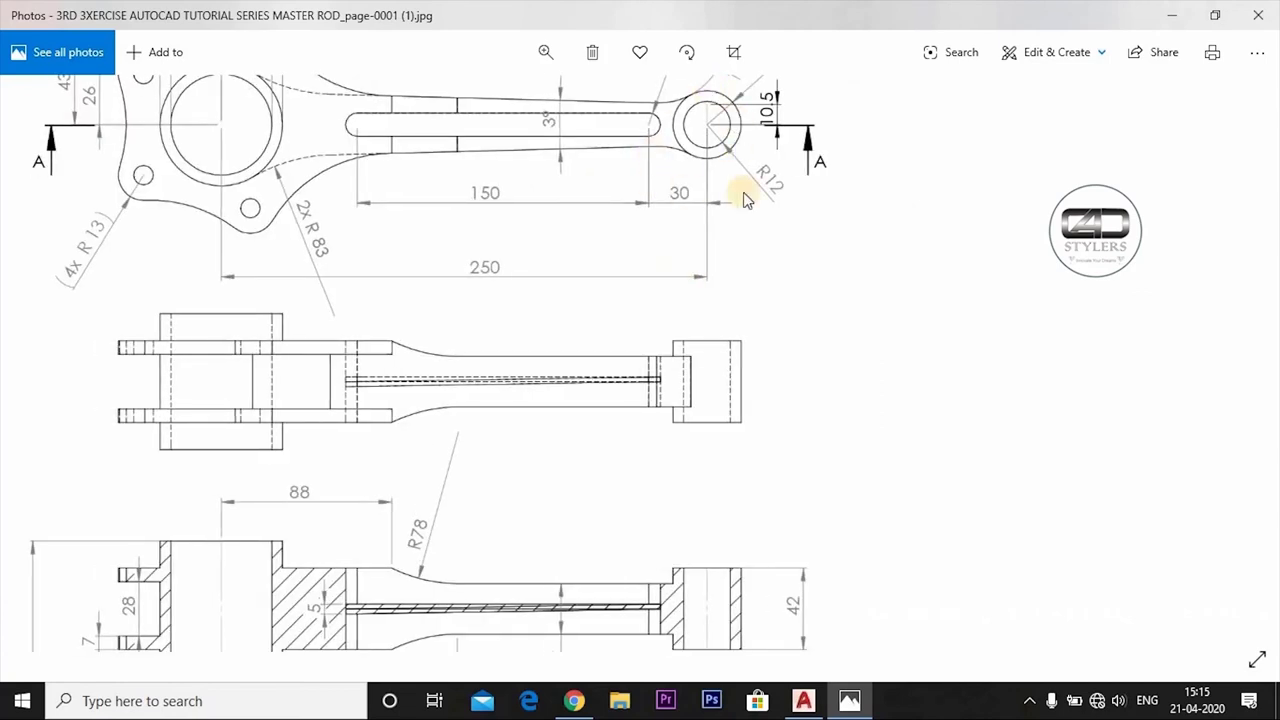
scroll(800, 320, "down", 3)
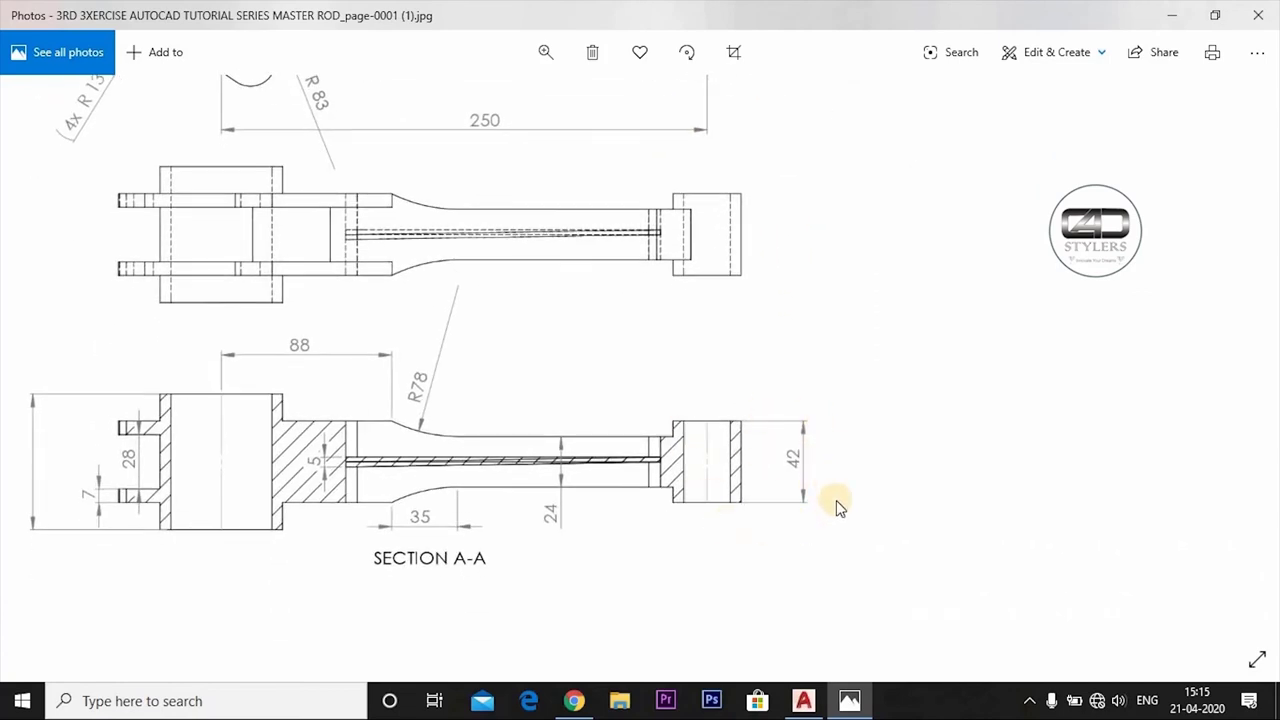
scroll(837, 503, "up", 1)
scroll(840, 349, "up", 4)
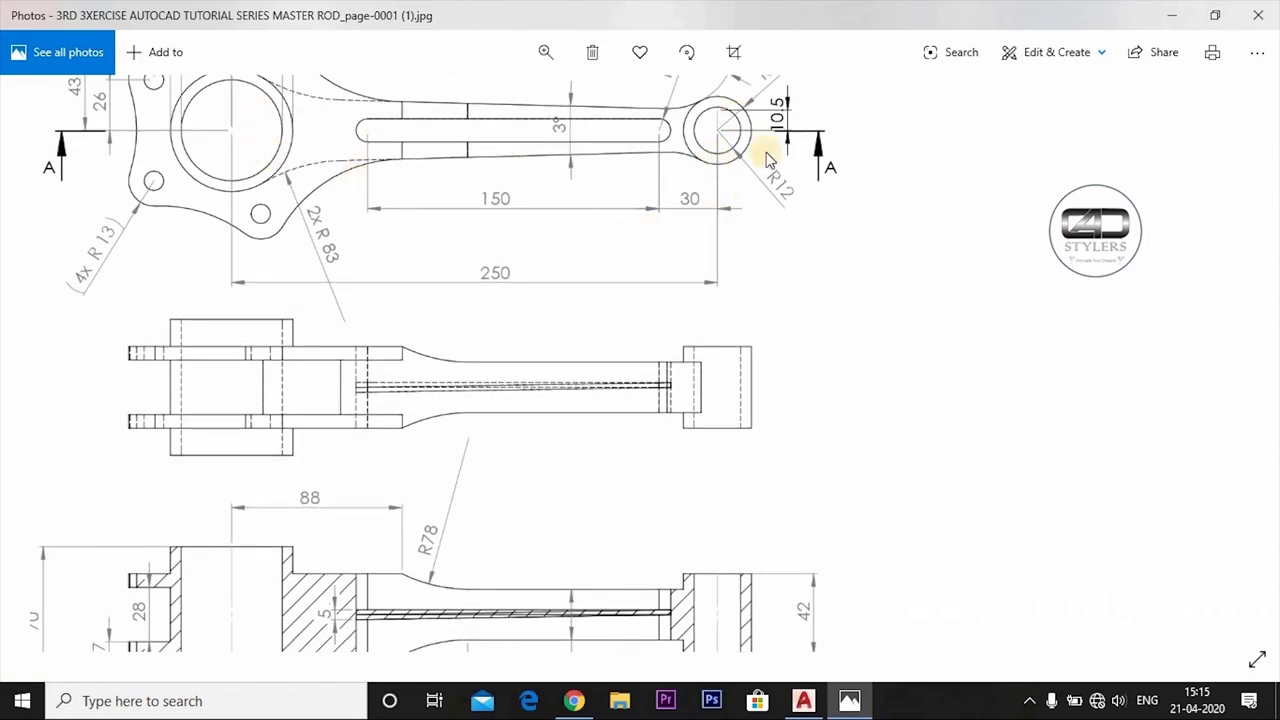
left_click_drag(692, 275, 737, 380)
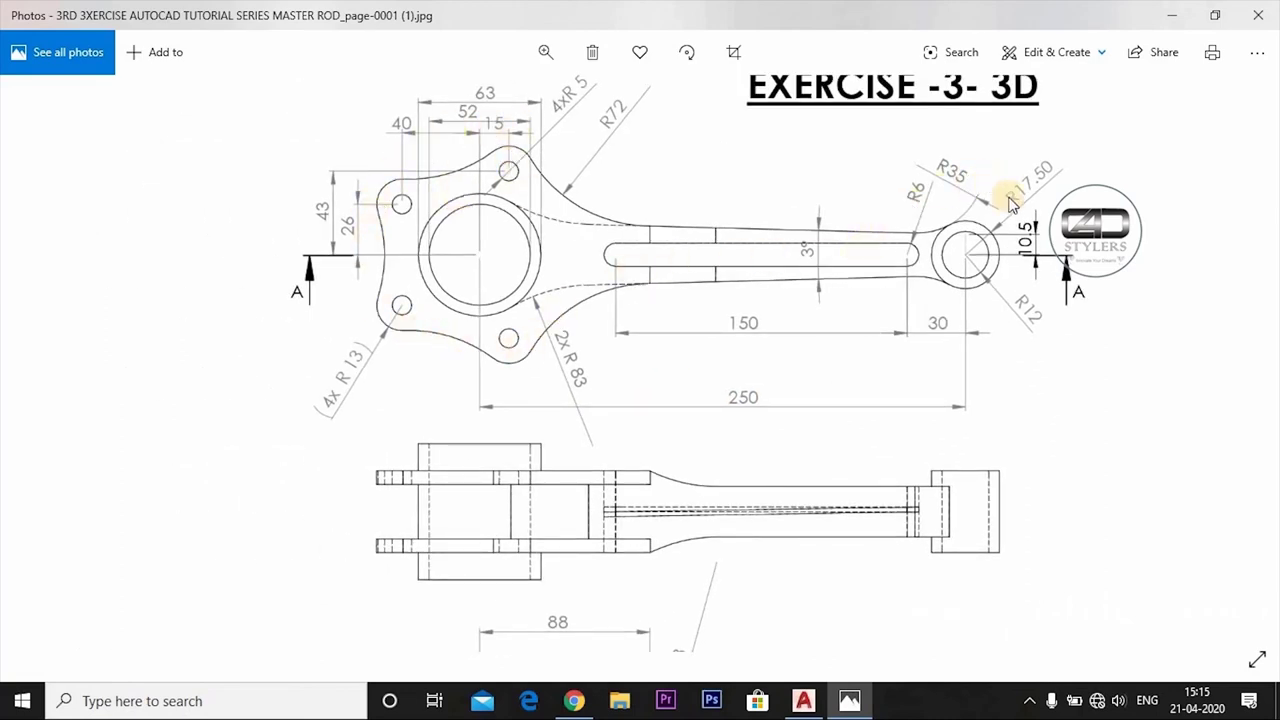
scroll(724, 445, "down", 3, "ctrl")
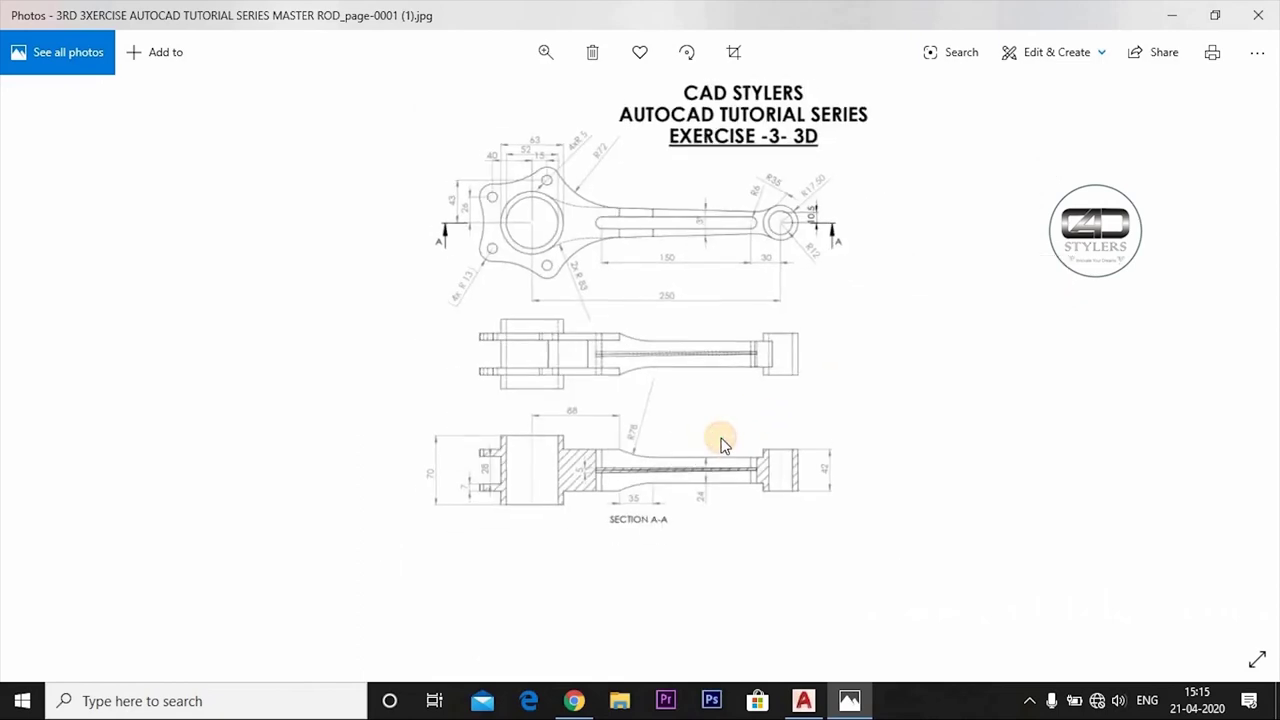
double_click(549, 240)
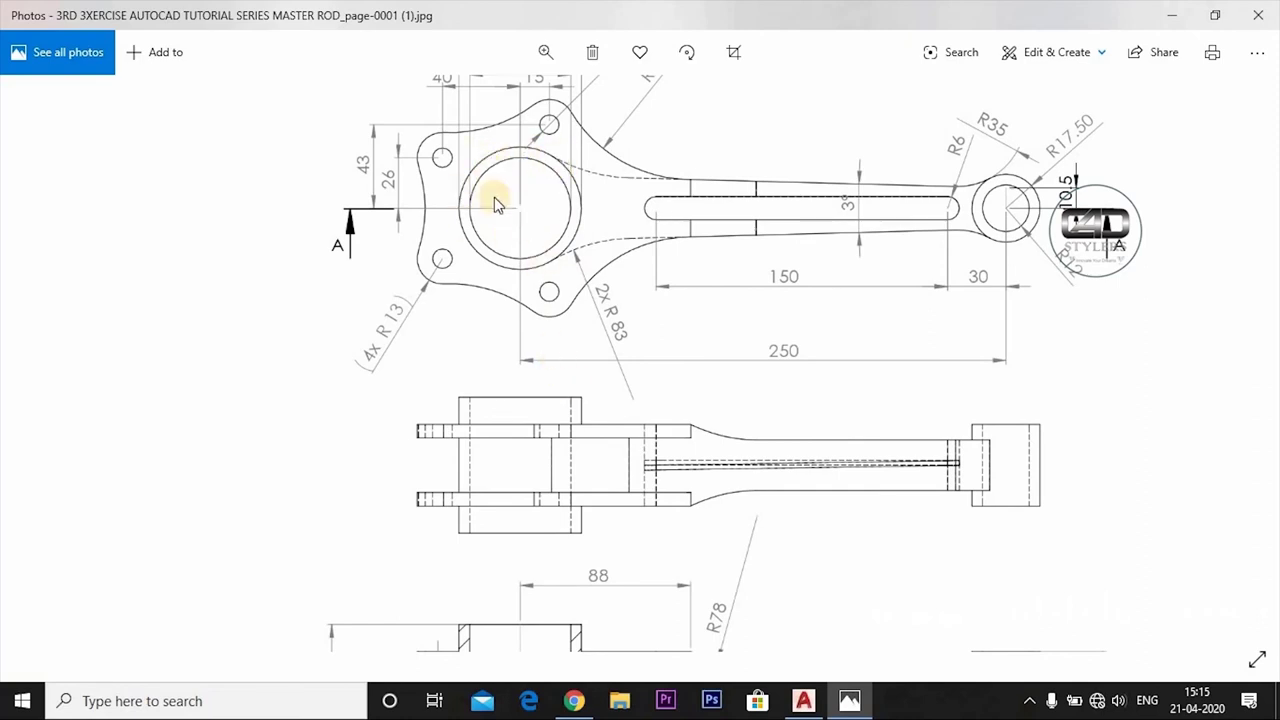
scroll(580, 337, "up", 2)
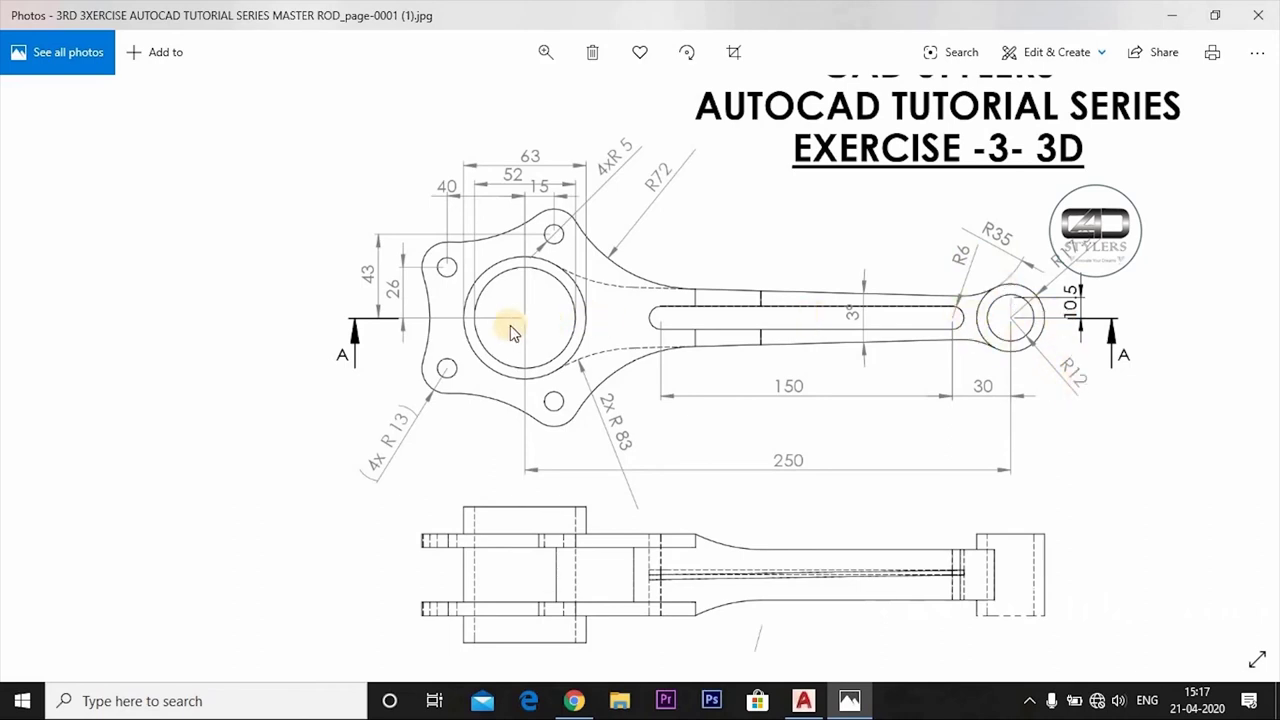
Step: Start a new blank drawing in AutoCAD and turn off the grid
left_click(803, 700)
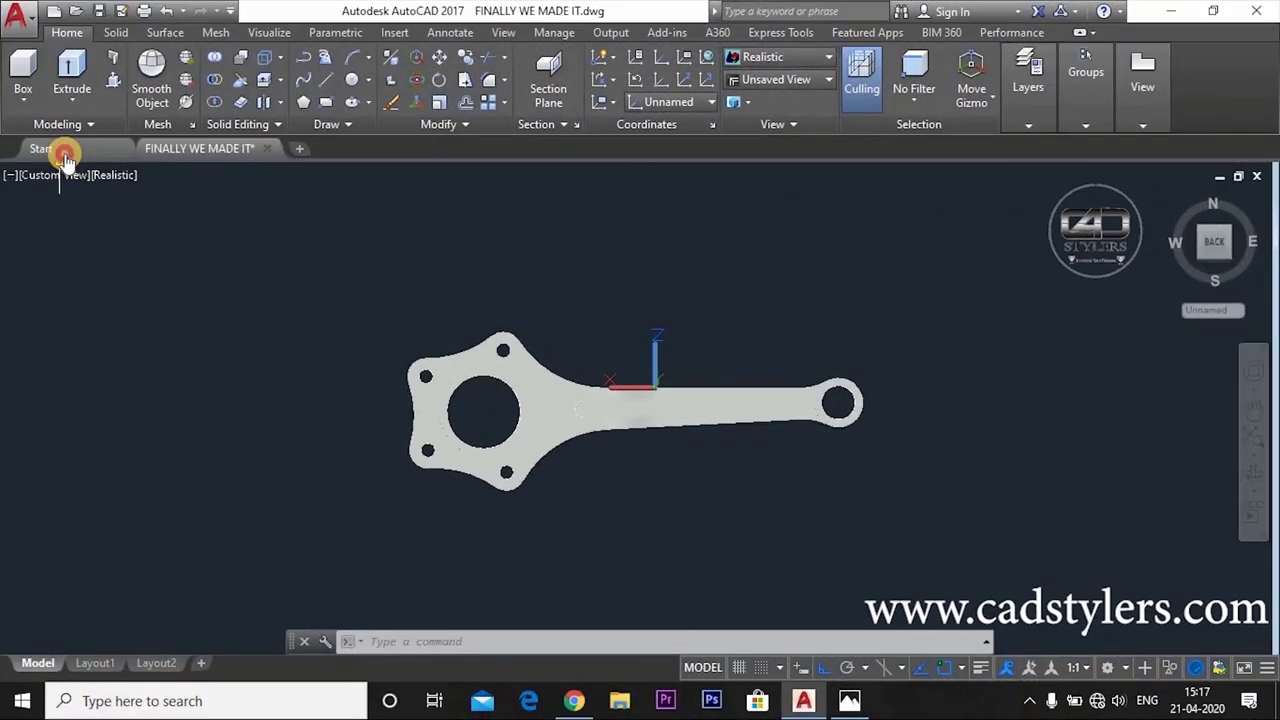
left_click(41, 148)
left_click(262, 305)
key("F7")
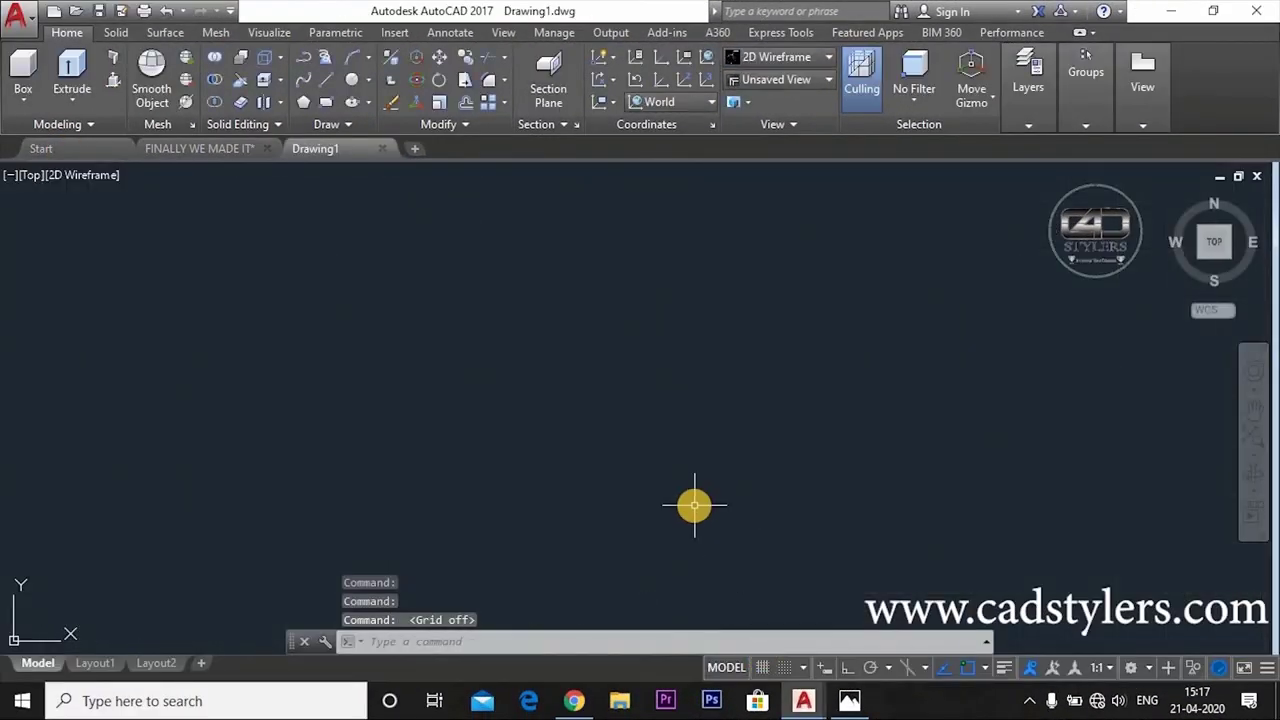
Step: Begin a circle at 0,0 with diameter 53, then cancel it
type("c")
key("Return")
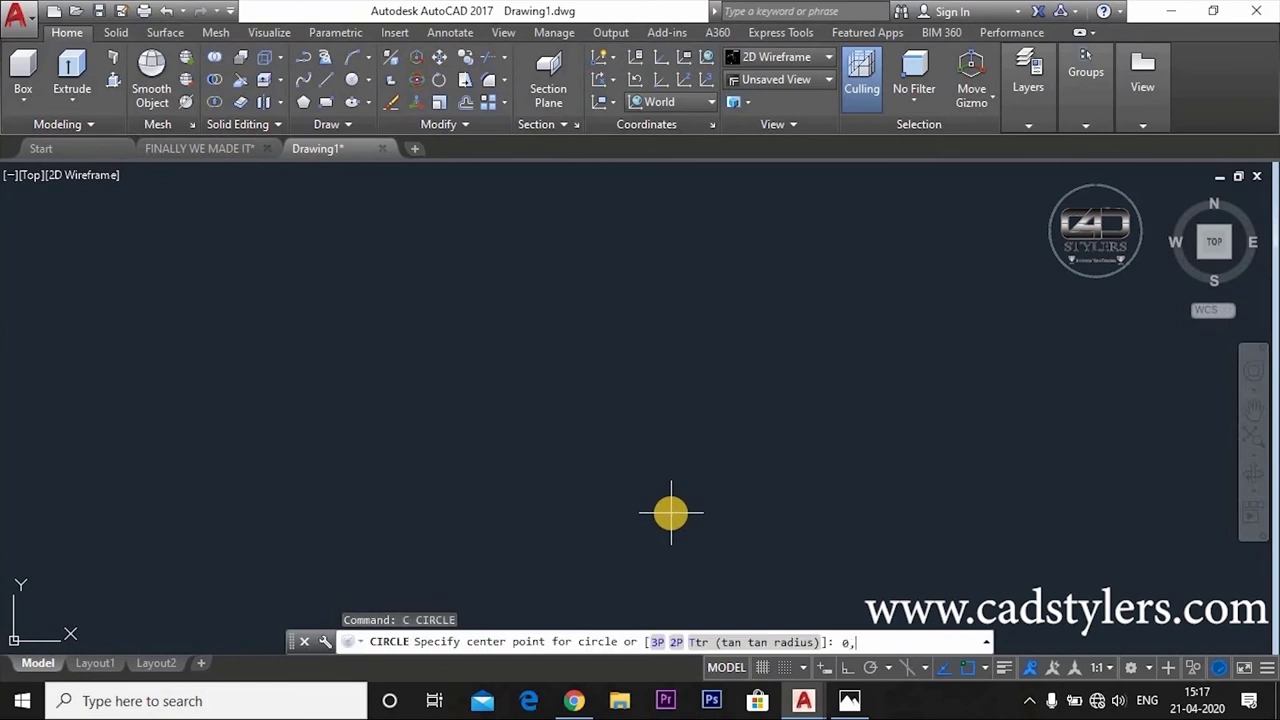
type("0,0")
key("Return")
type("D")
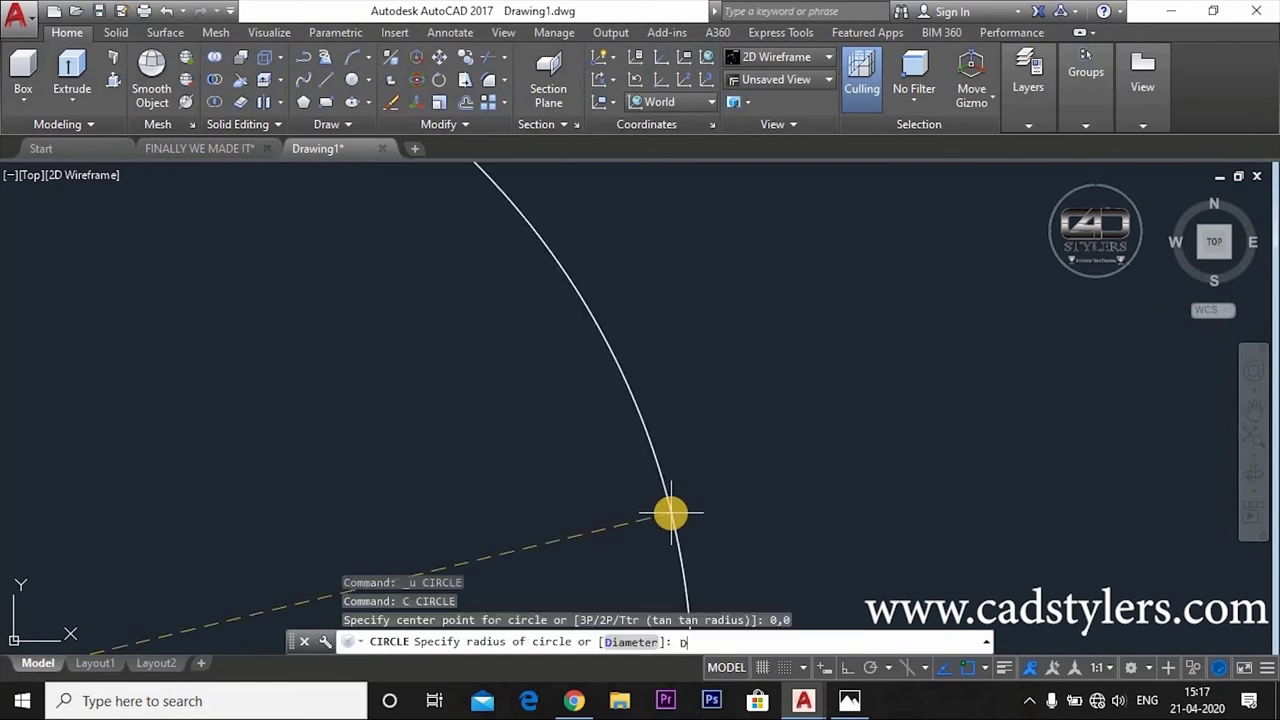
key("Return")
type("53")
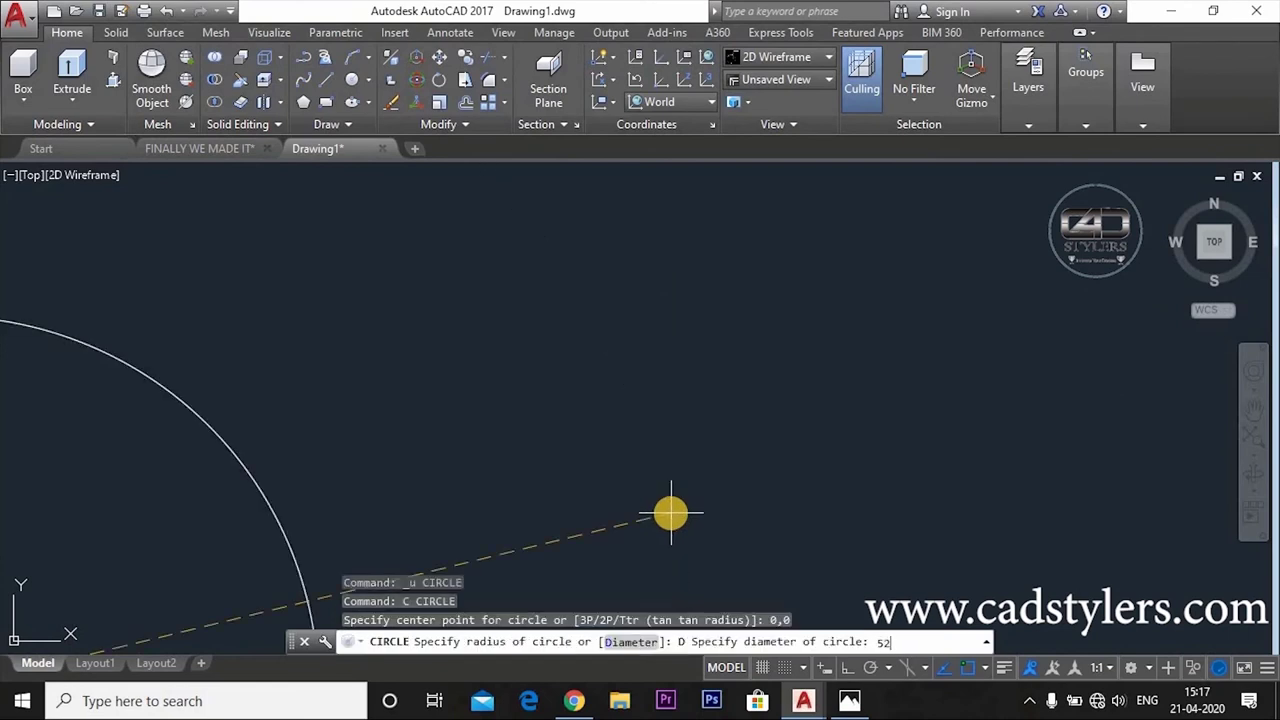
key("Escape")
Step: Draw a 63-diameter circle centred at 0,0, then check the reference drawing
type("c")
key("Return")
type("0,0")
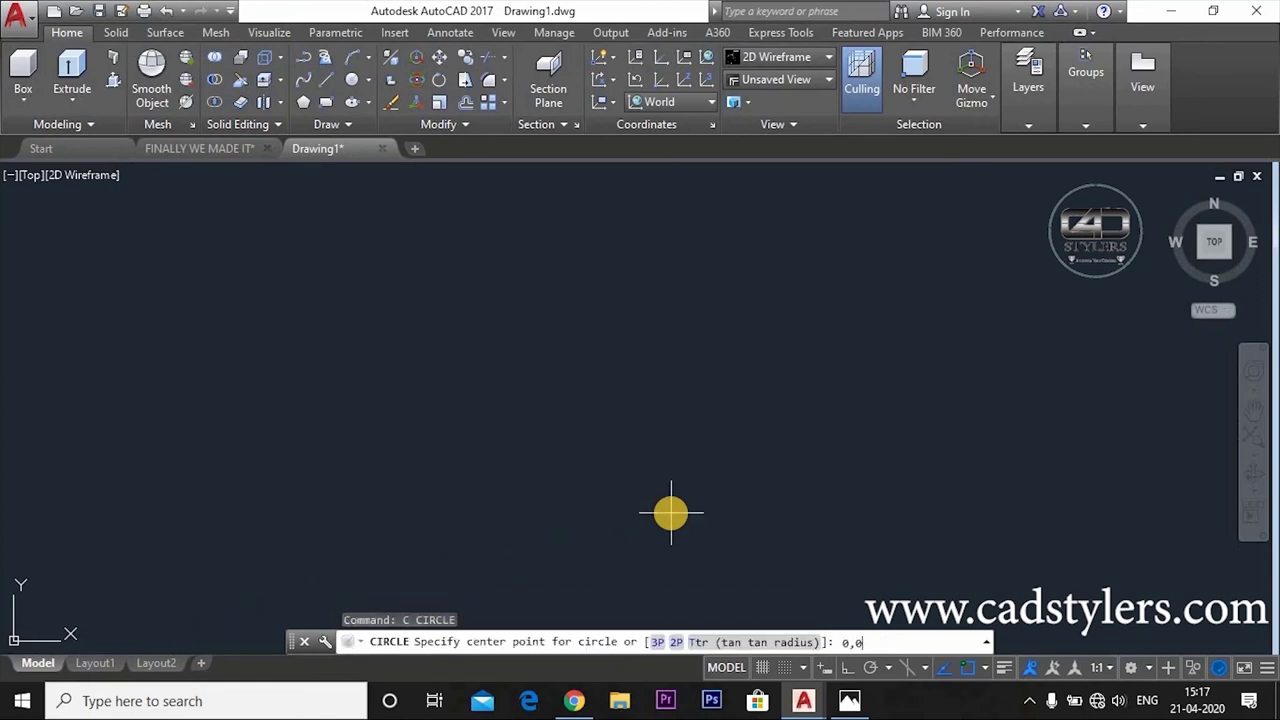
key("Return")
type("D")
key("Return")
type("63")
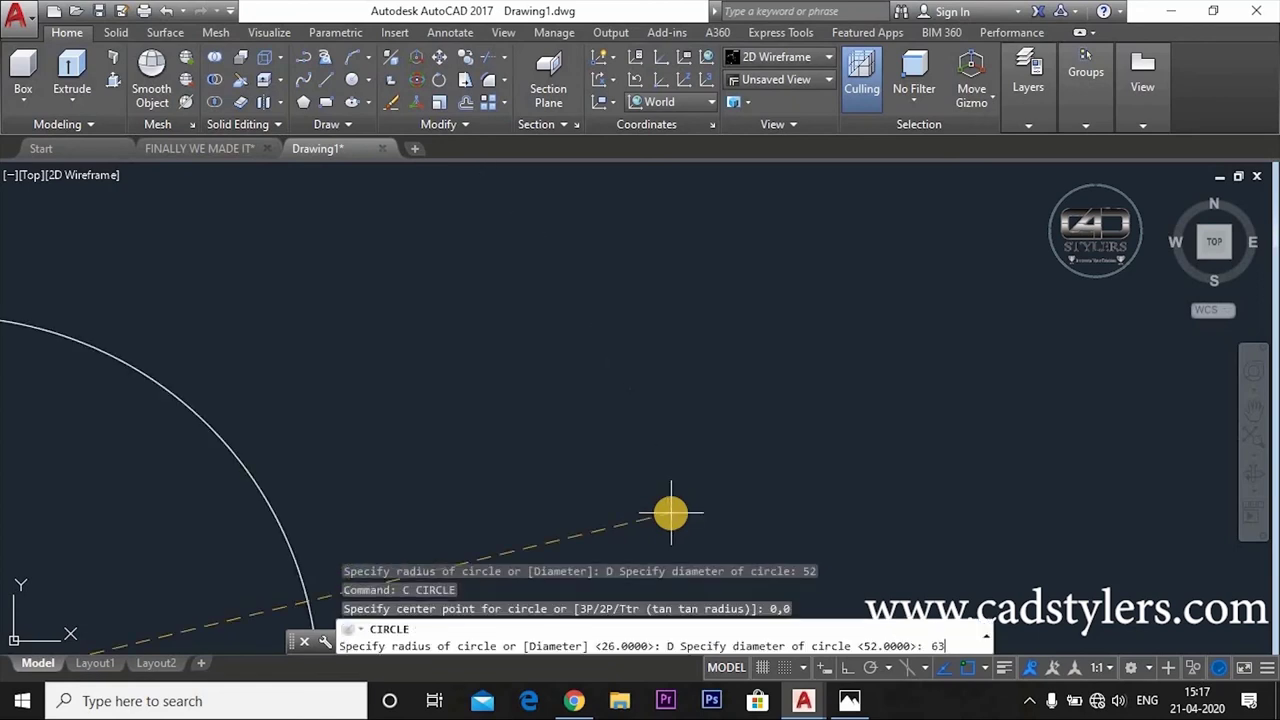
key("Return")
type("c")
key("Return")
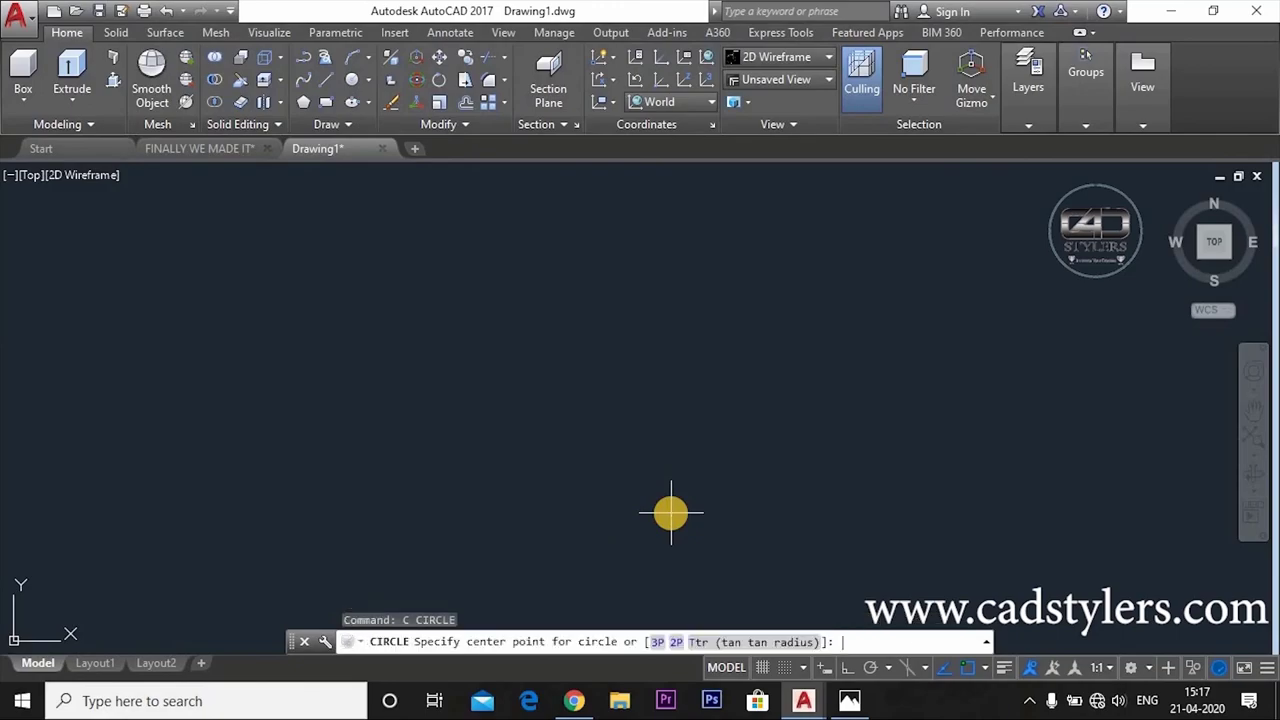
left_click(849, 700)
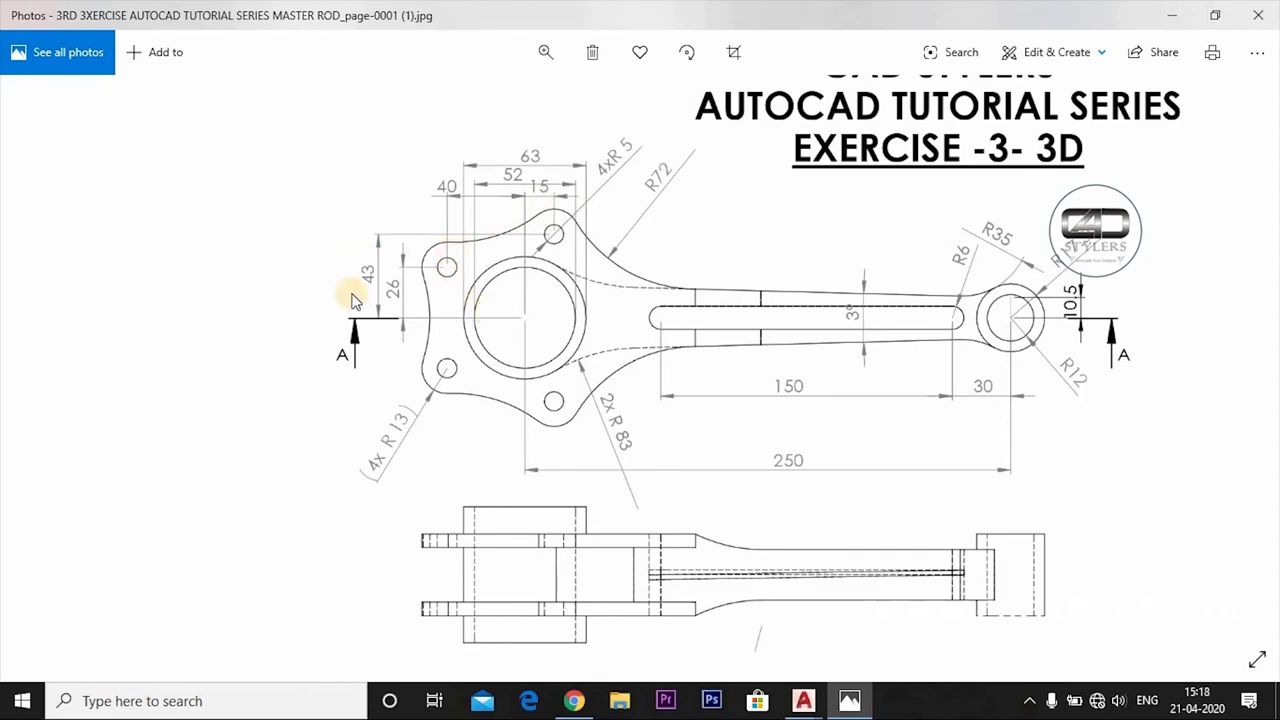
Step: Place the new circle's centre at 15,43 and zoom the reference drawing again
left_click(849, 700)
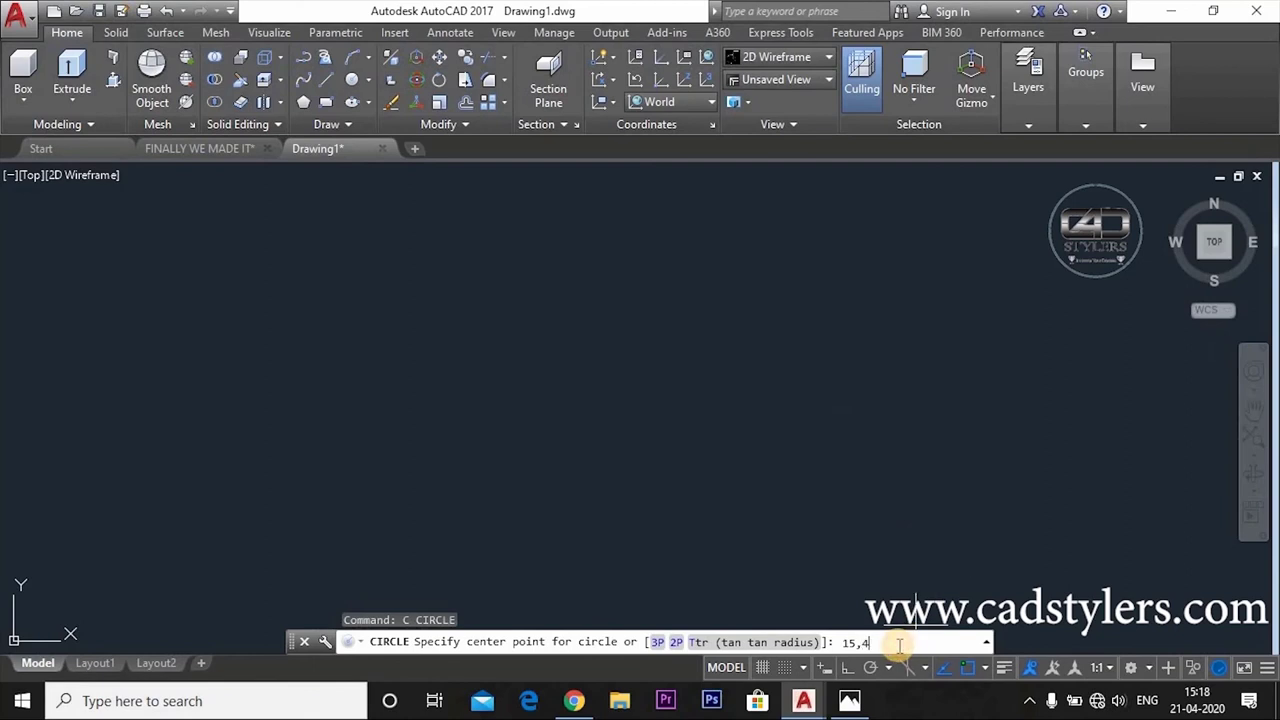
key("Return")
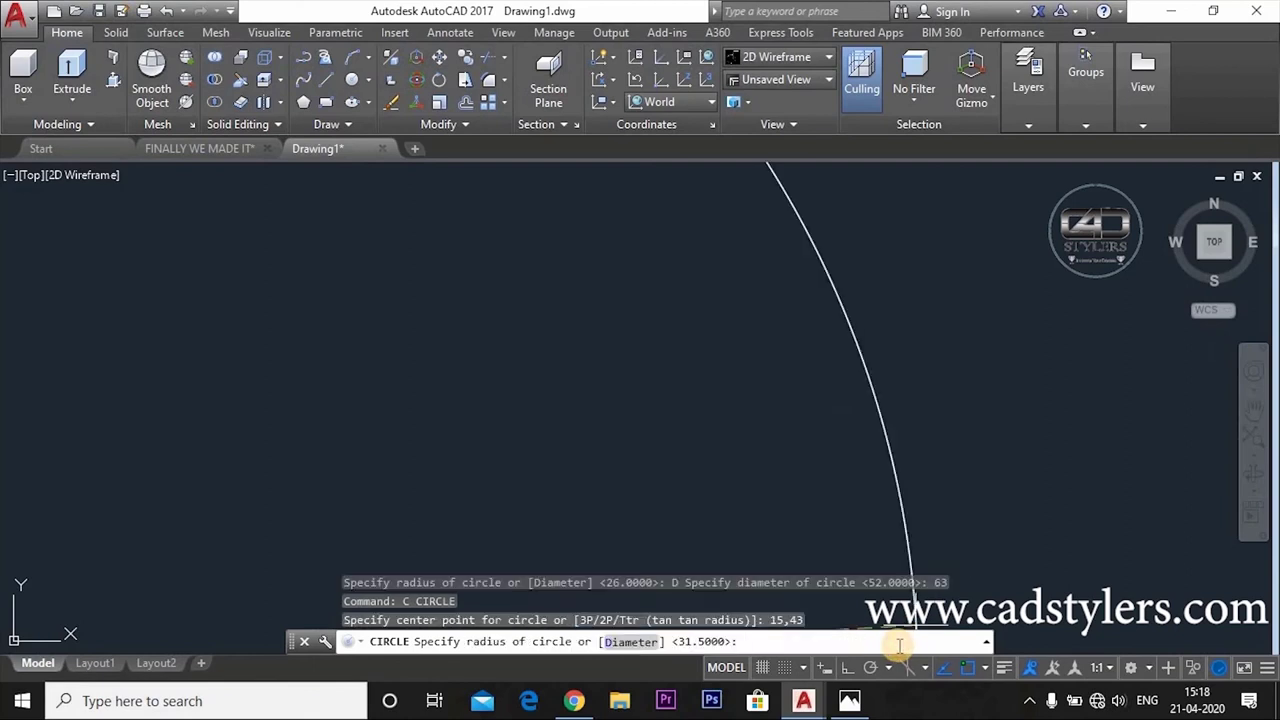
left_click(849, 700)
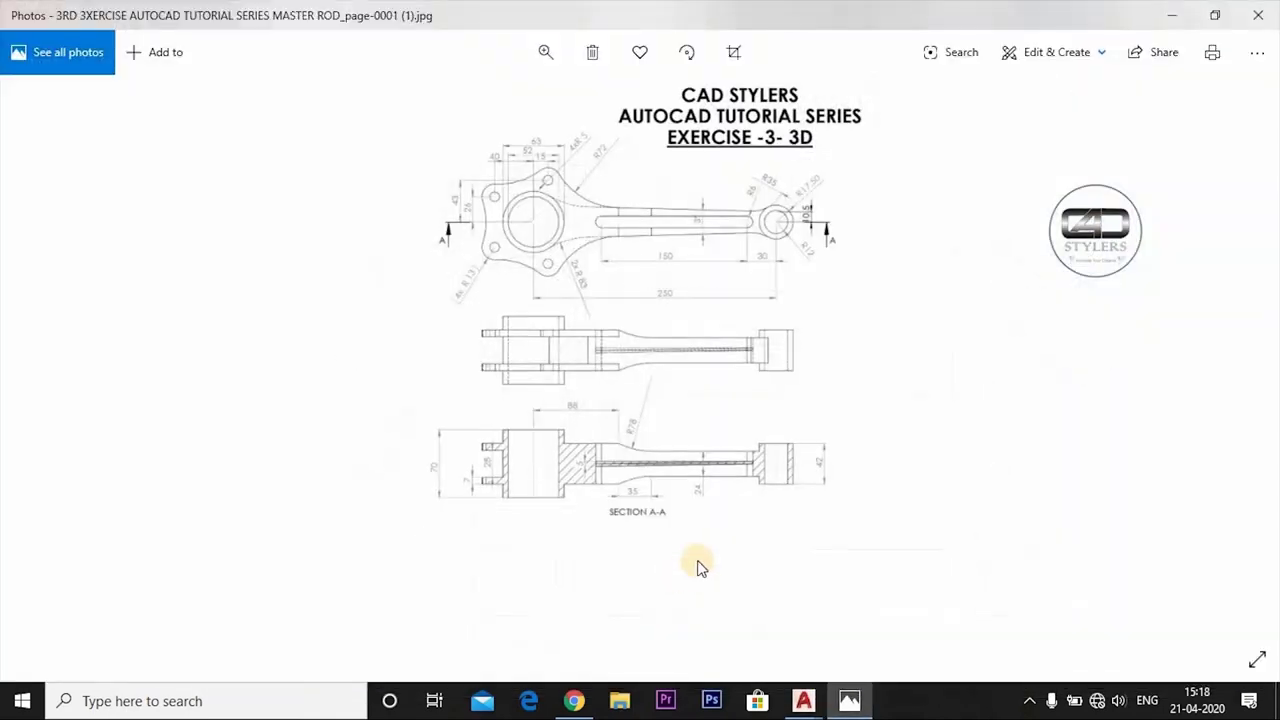
scroll(553, 176, "up", 3)
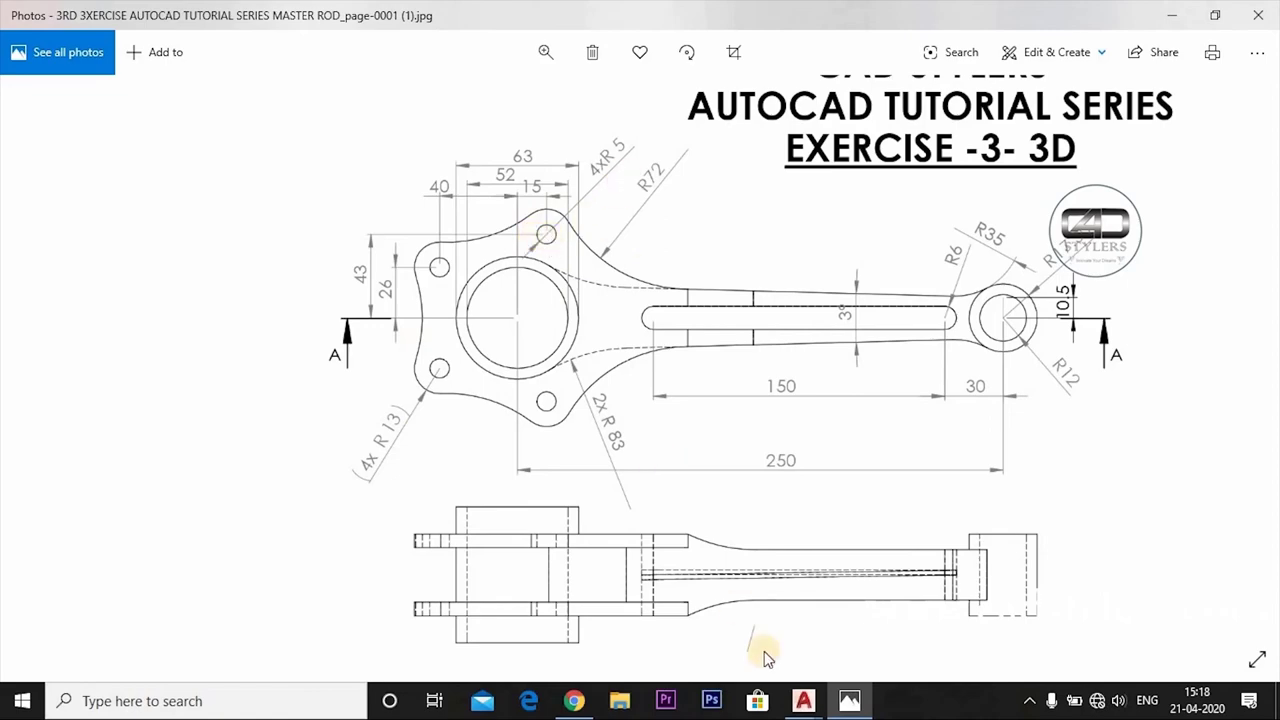
Step: Give the circle radius 5 and add a concentric 13-radius circle
left_click(848, 703)
key("Return")
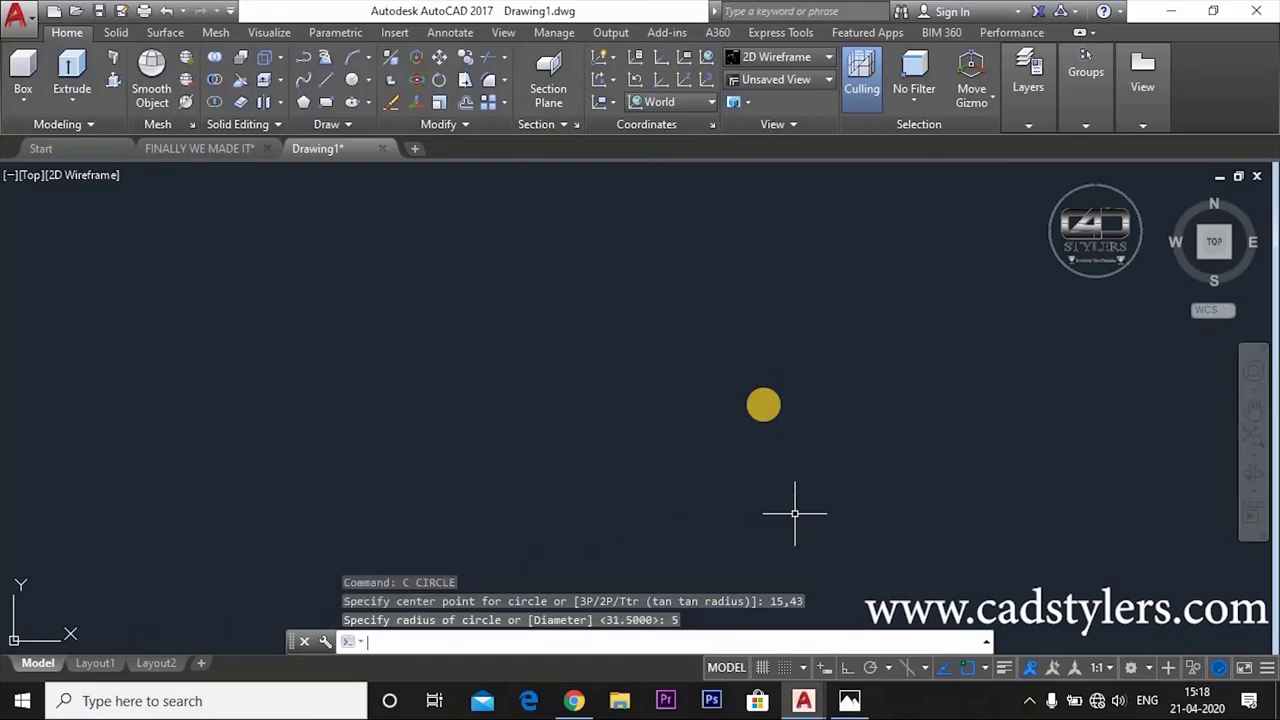
type("c")
key("Return")
type("@0,0")
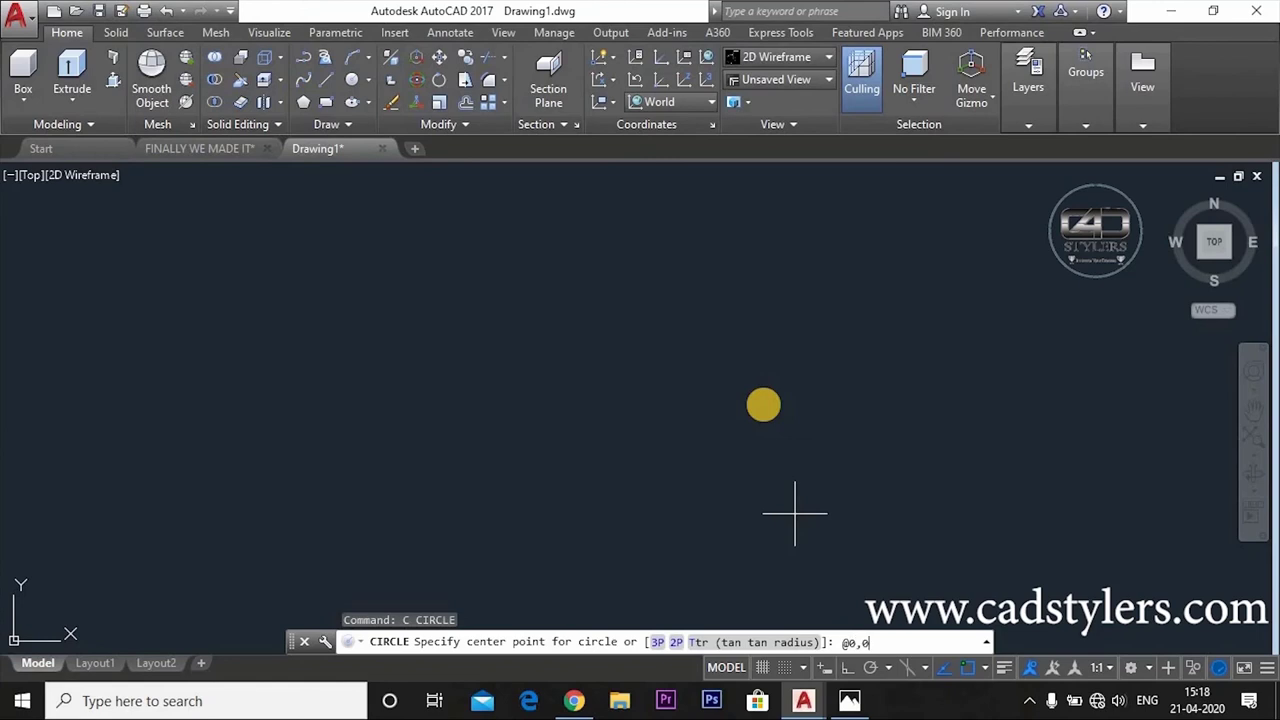
key("Return")
type("13")
key("Return")
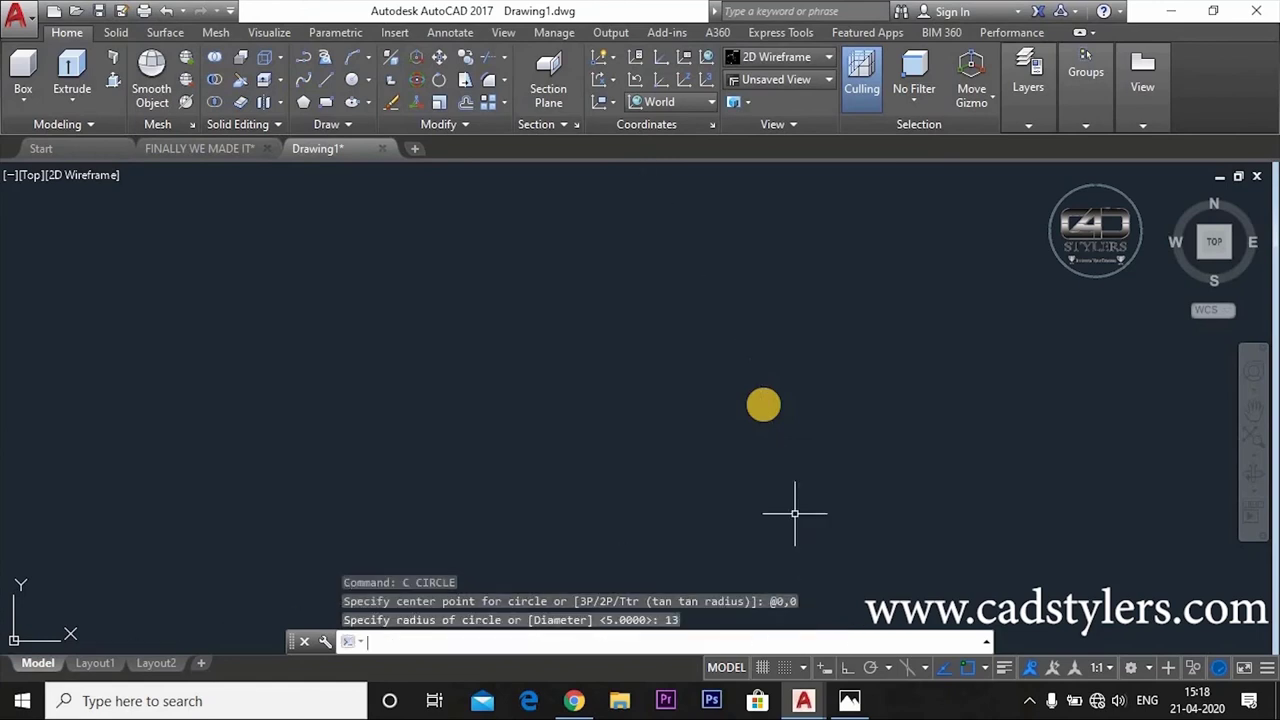
key("Return")
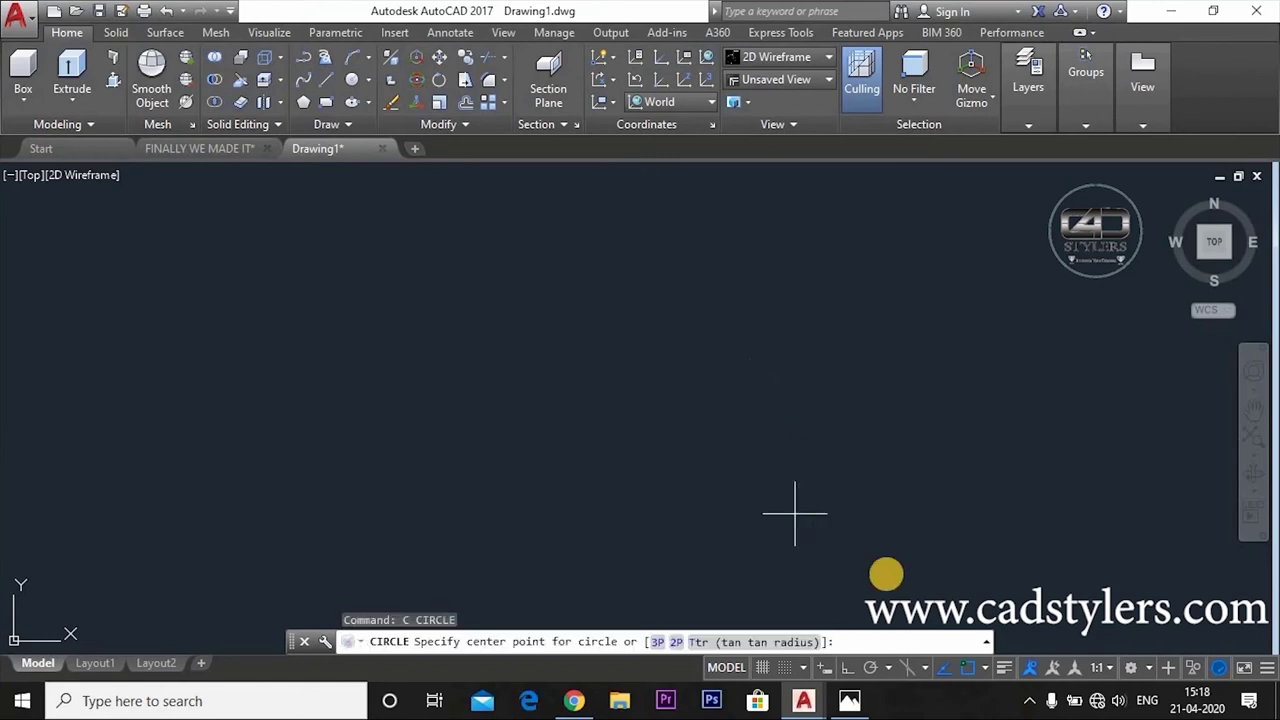
left_click(849, 700)
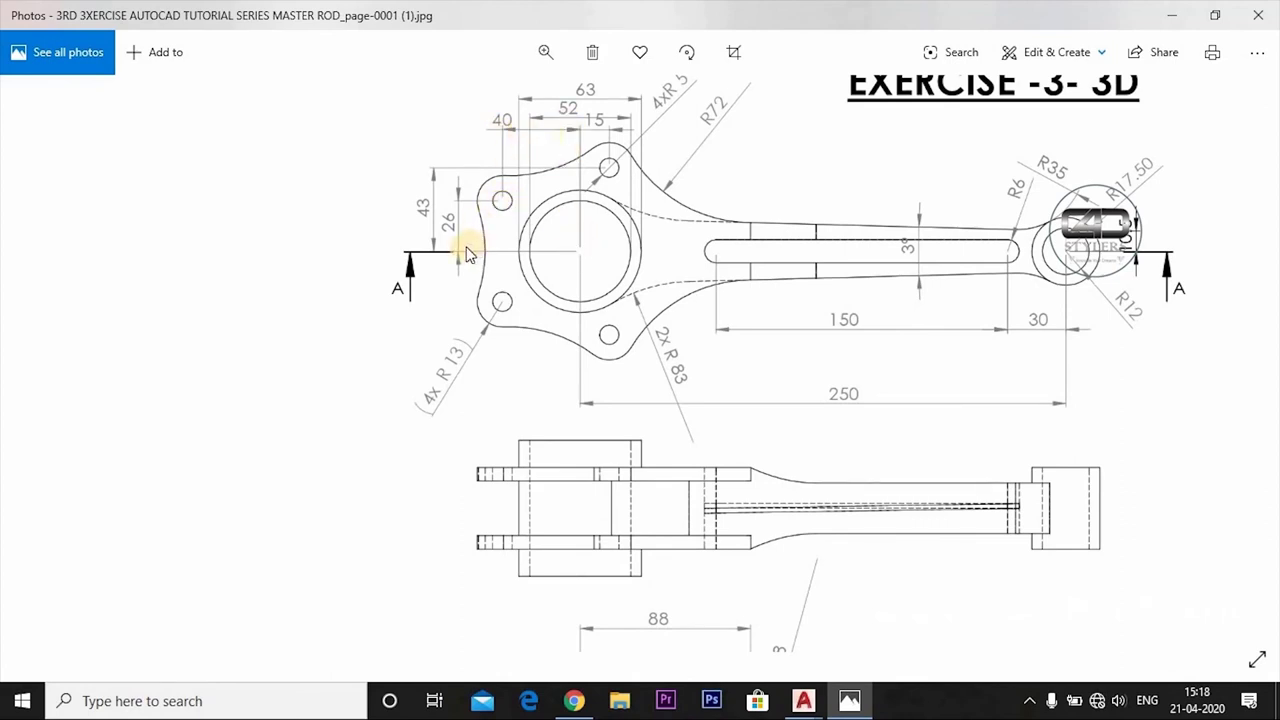
Step: Leave the reference drawing and return to the AutoCAD drawing
left_click(849, 700)
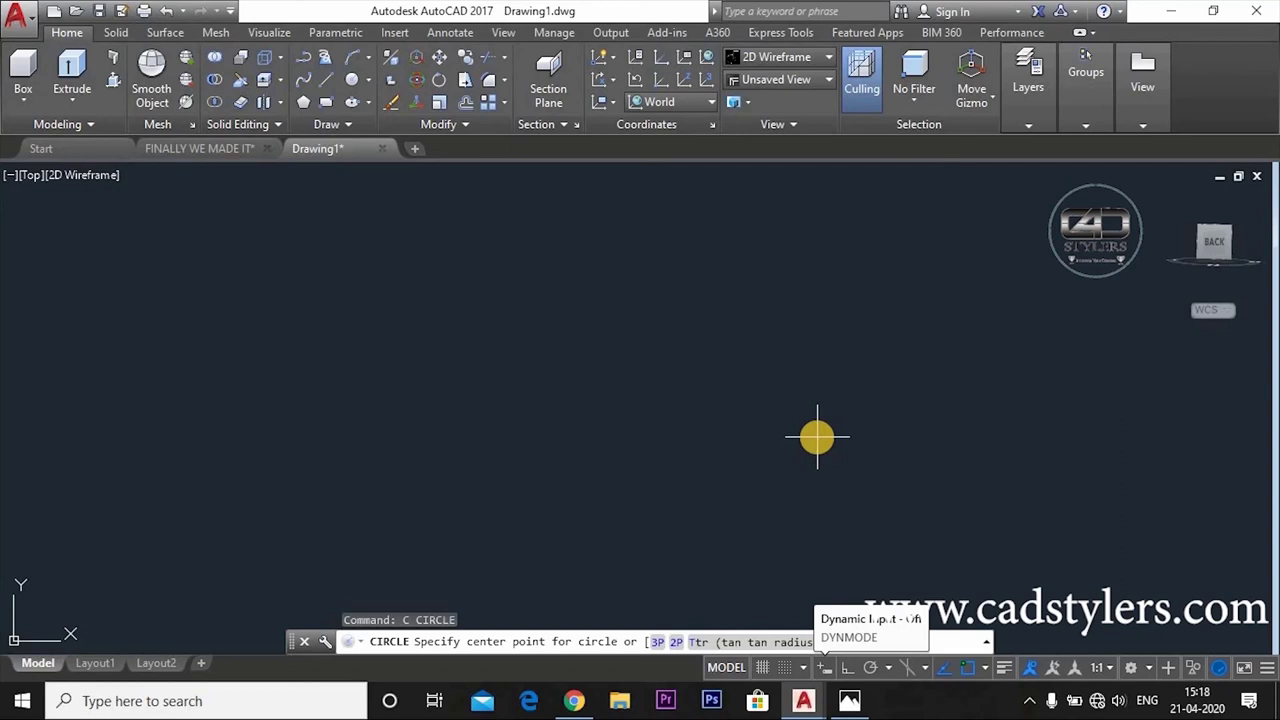
Step: Draw concentric circles of radius 5 and 13 centred at -40,26
type("-40,26")
key("Return")
type("5")
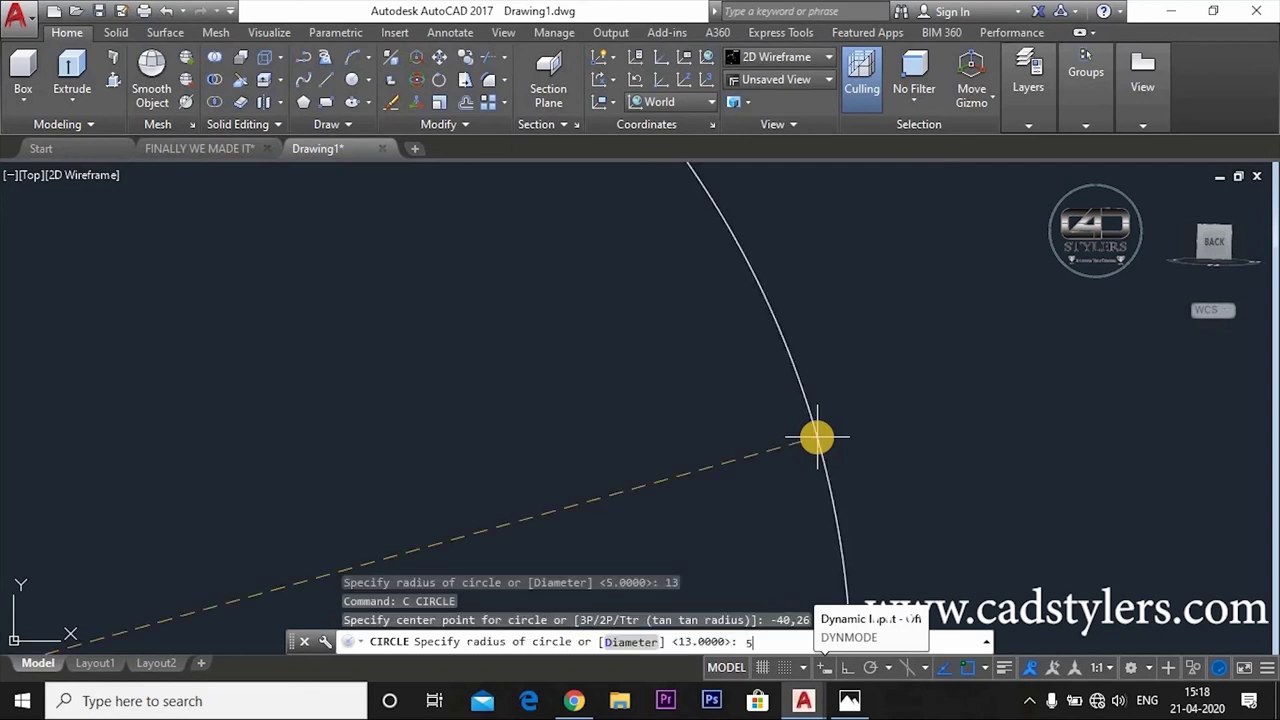
key("Return")
type("c")
key("Return")
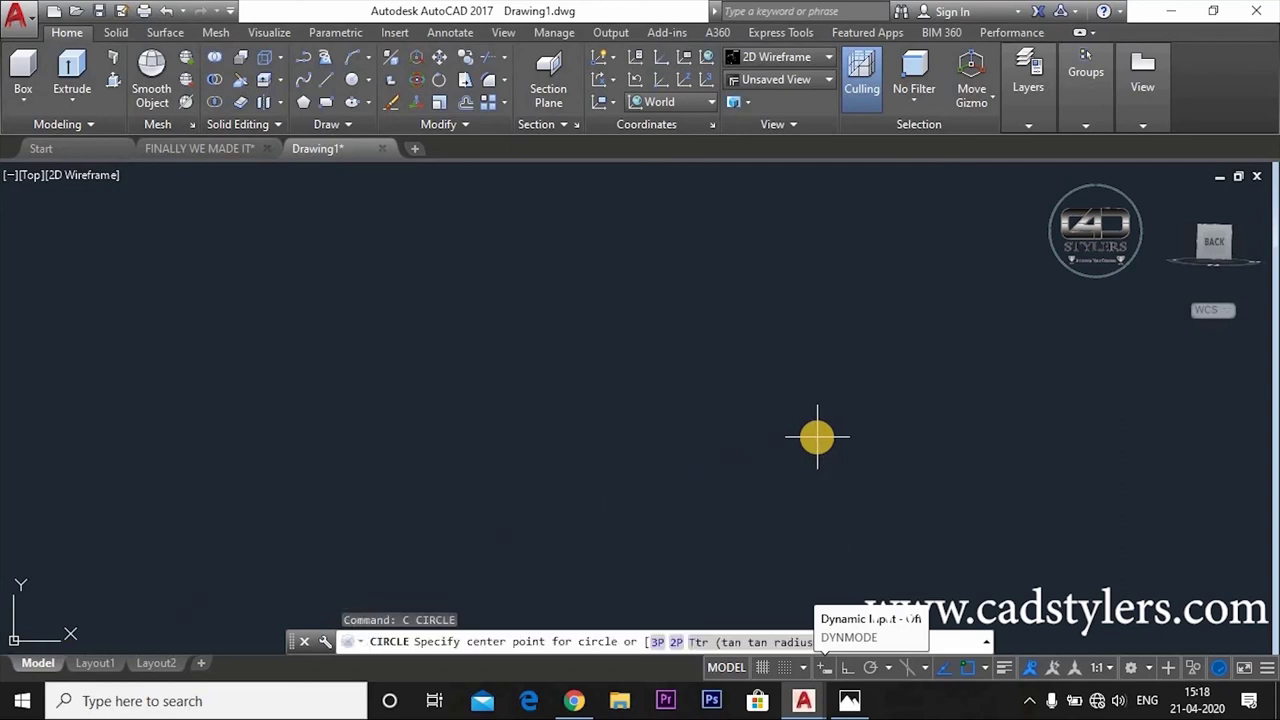
type("@0,0")
key("Return")
type("13")
key("Return")
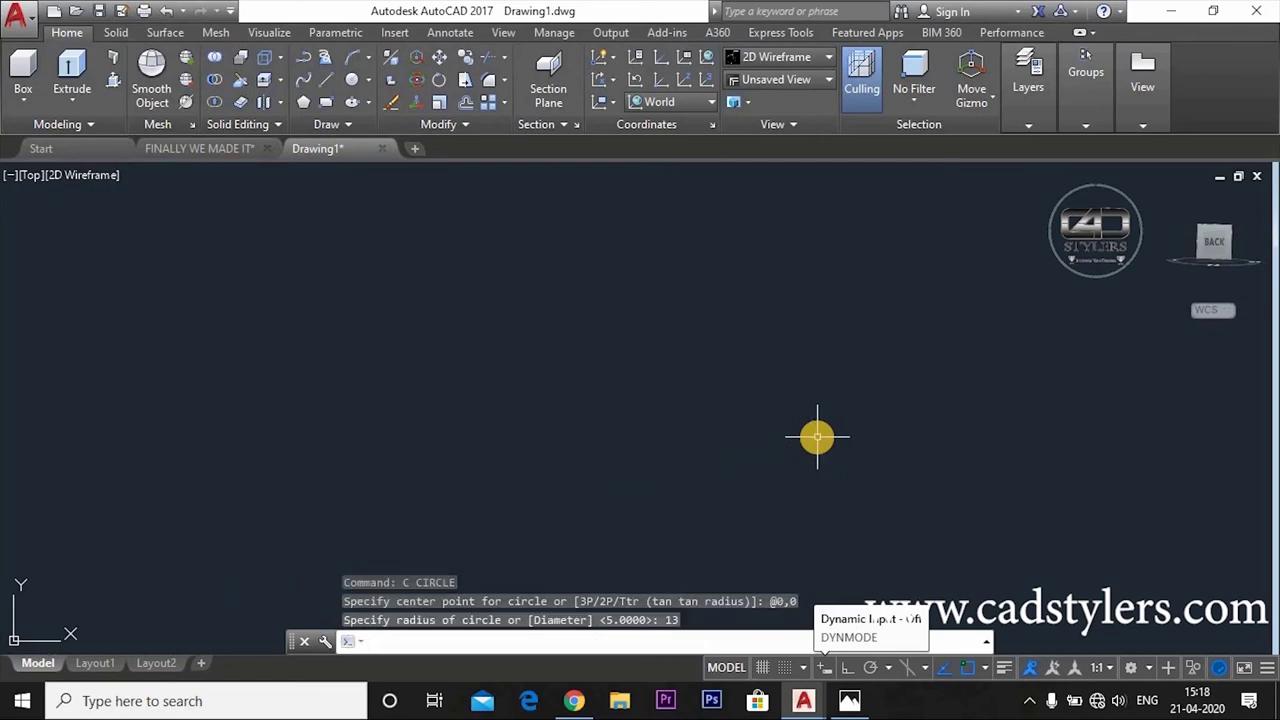
Step: Draw a 17.5-radius circle at 250,0 and zoom to fit the whole drawing
type("c")
key("Return")
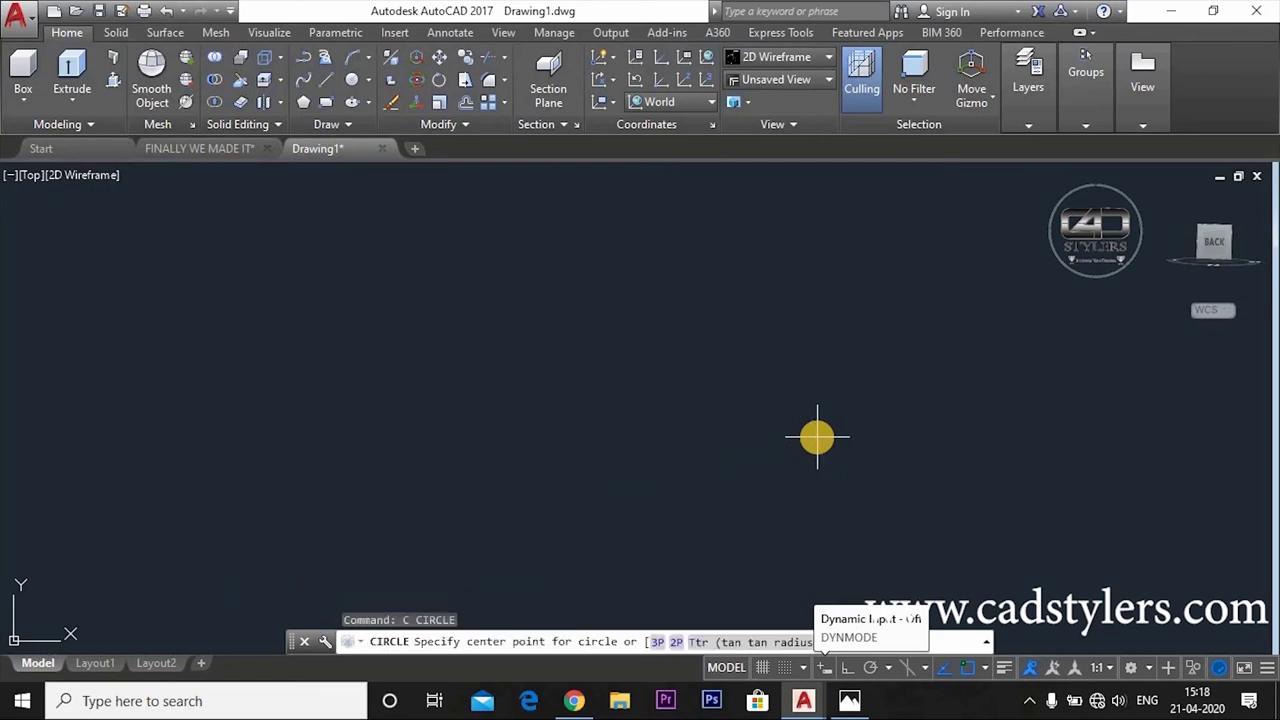
type("250,0")
key("Return")
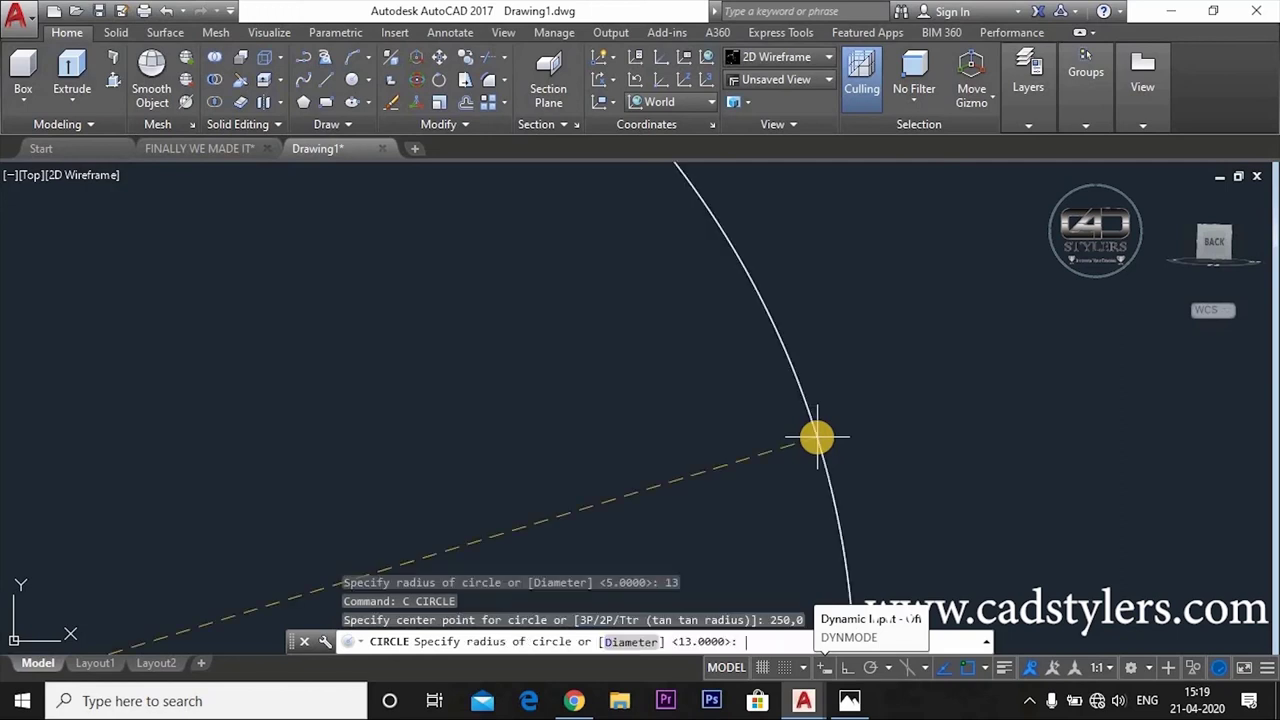
type("17")
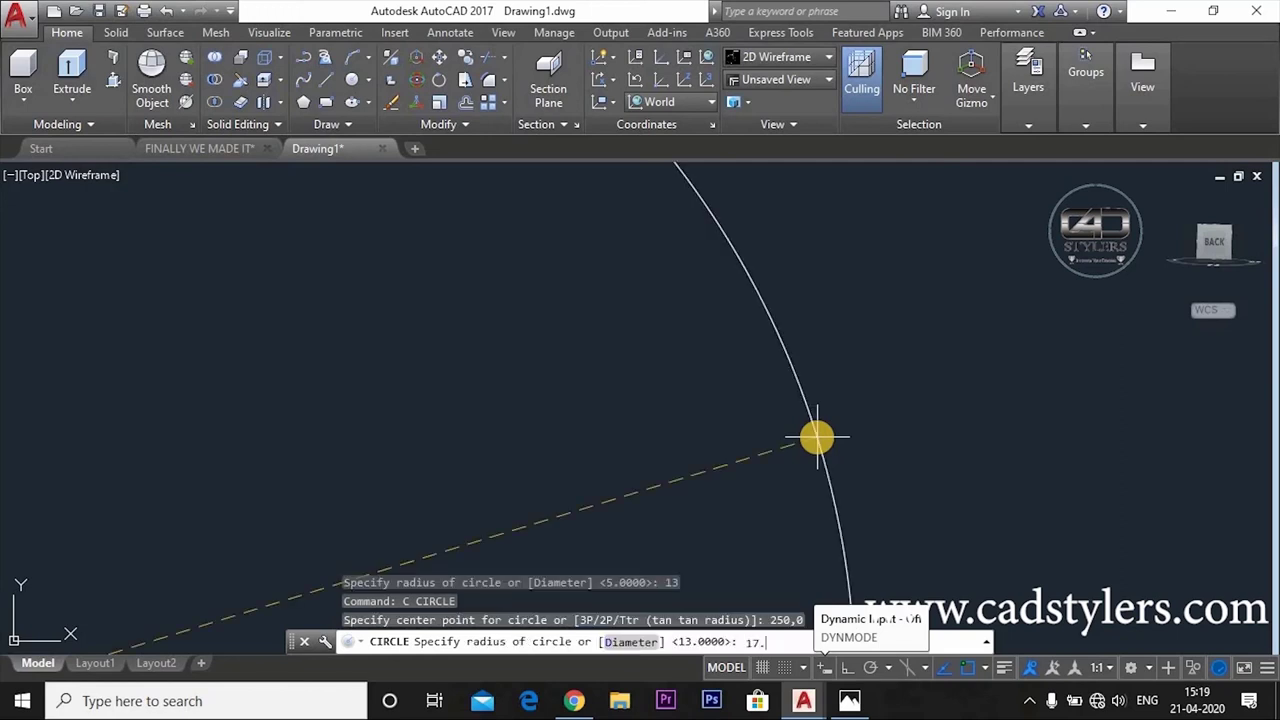
type(".5")
key("Return")
type("z")
key("Return")
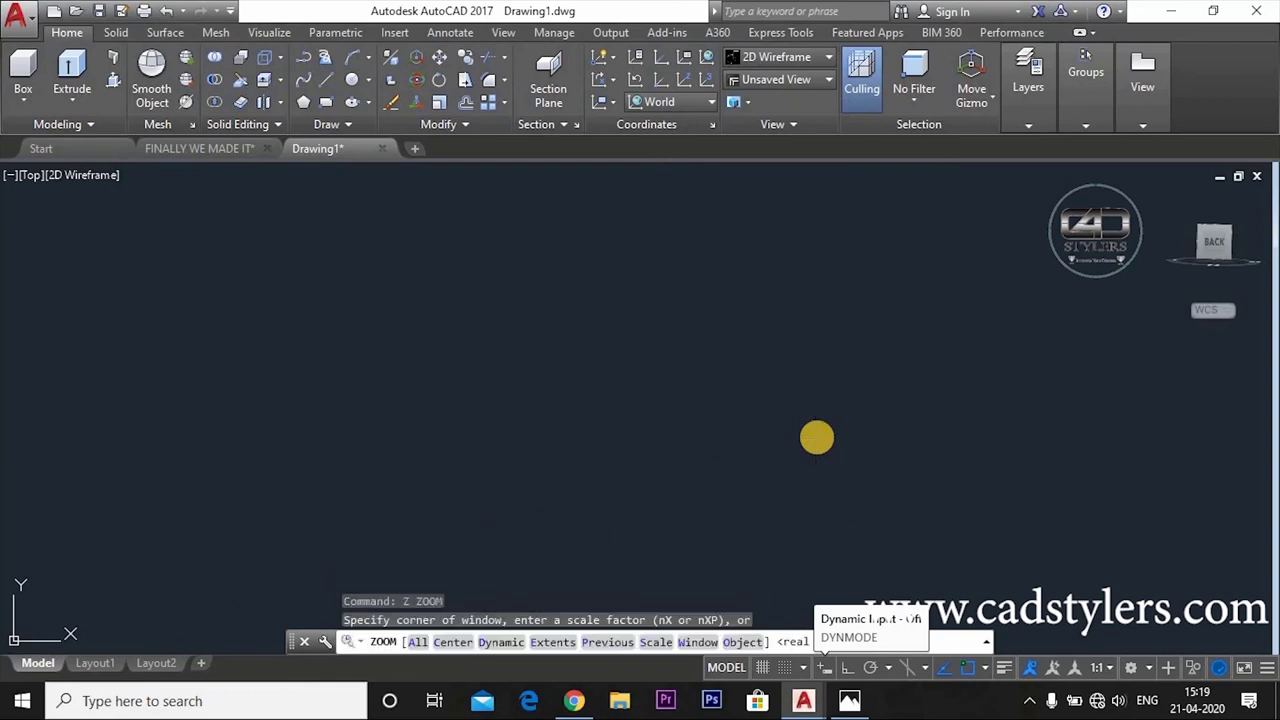
type("a")
key("Return")
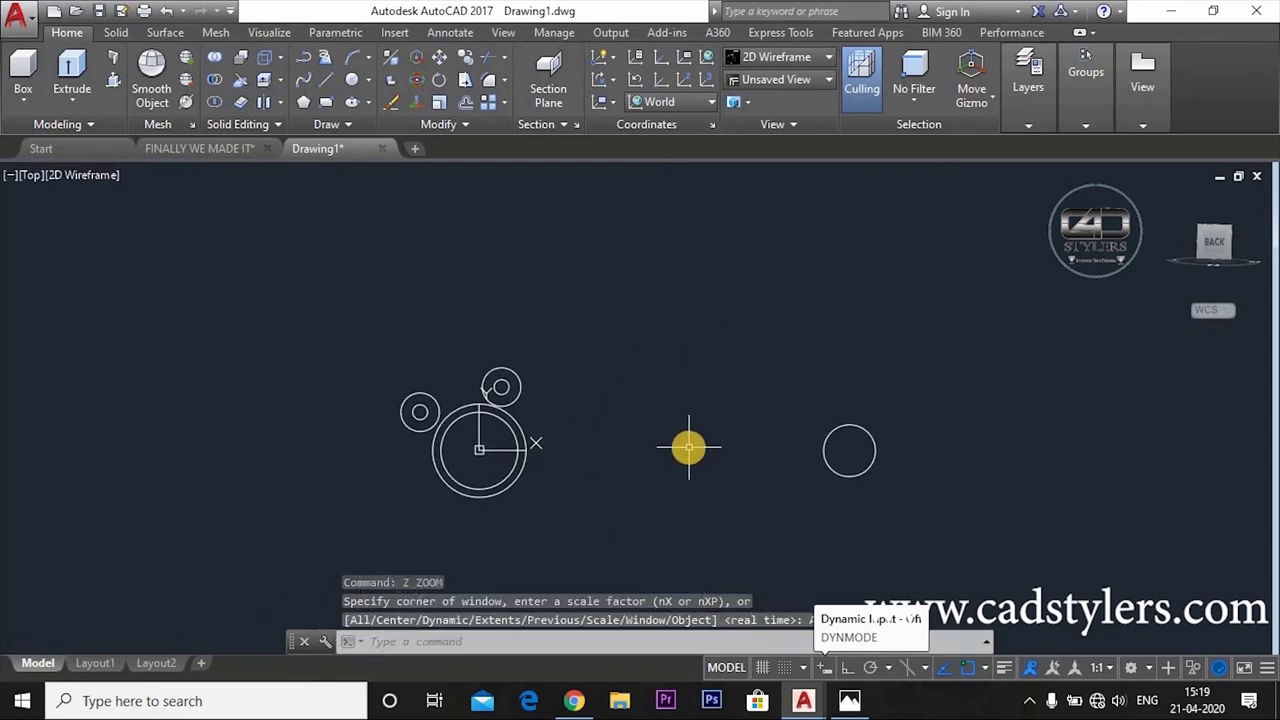
Step: Add a 12-radius circle concentric with the 17.5-radius circle
type("c")
key("Return")
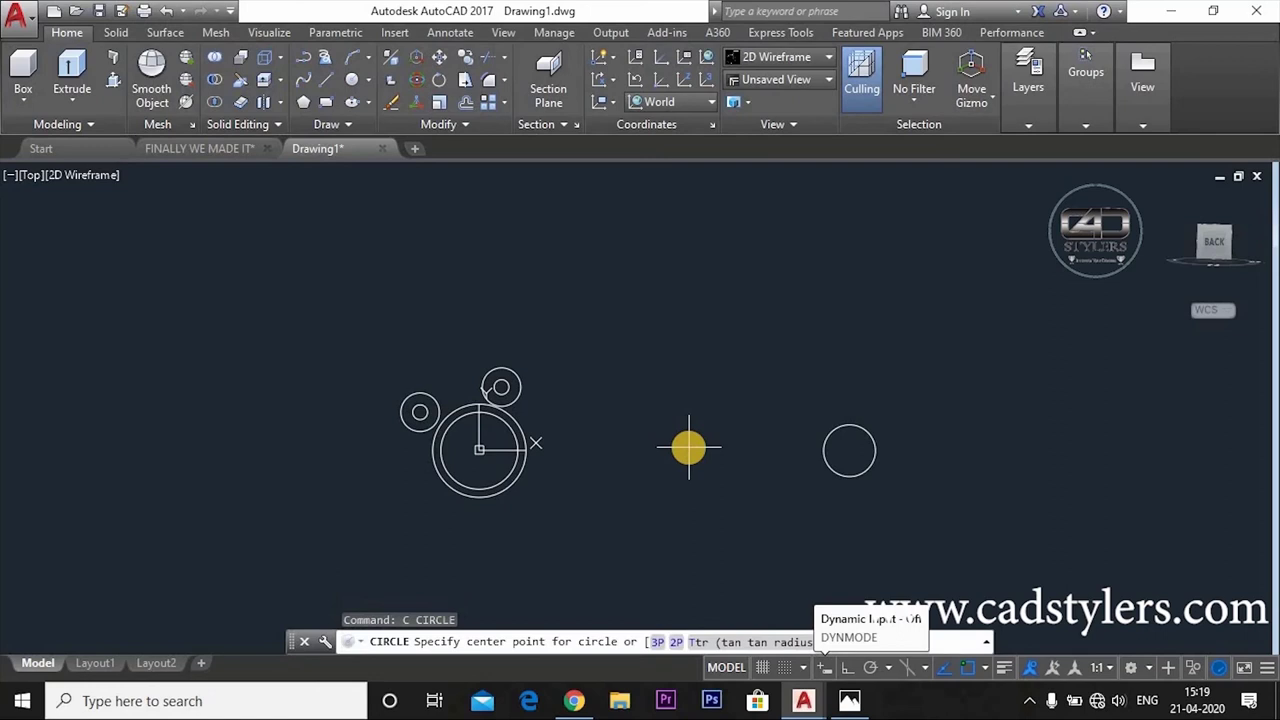
type("@0,0")
key("Return")
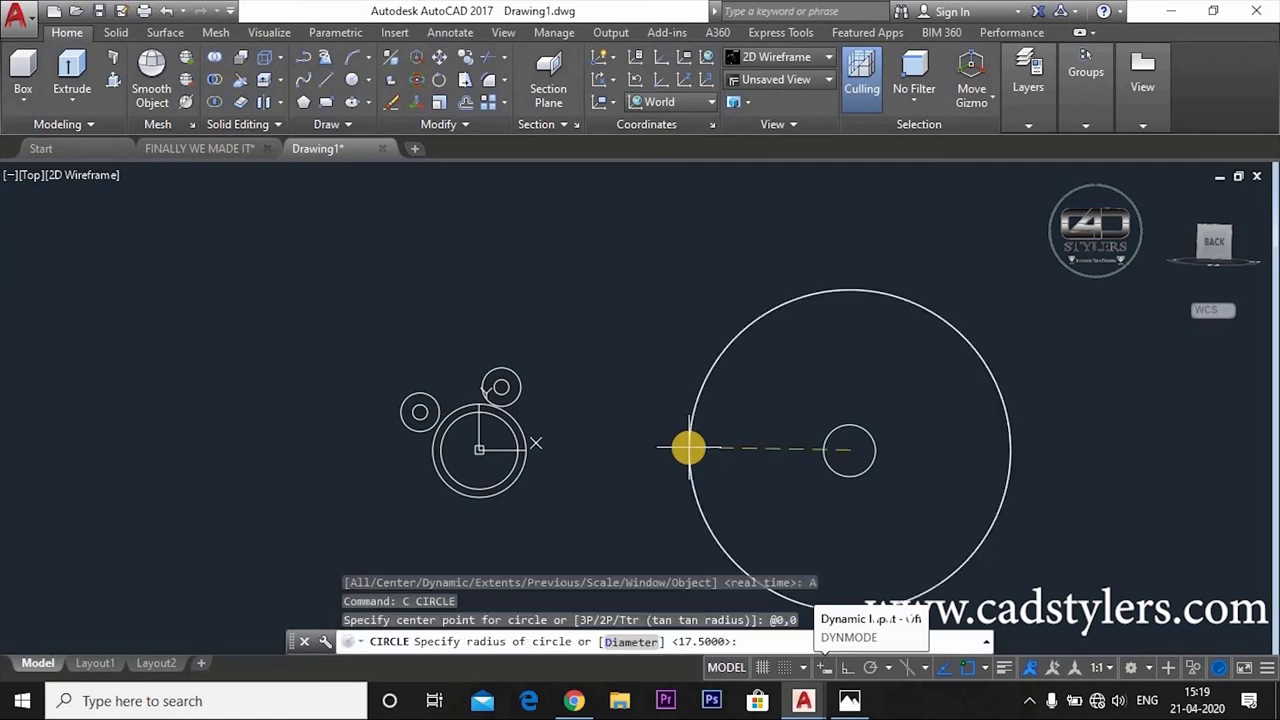
type("12")
key("Return")
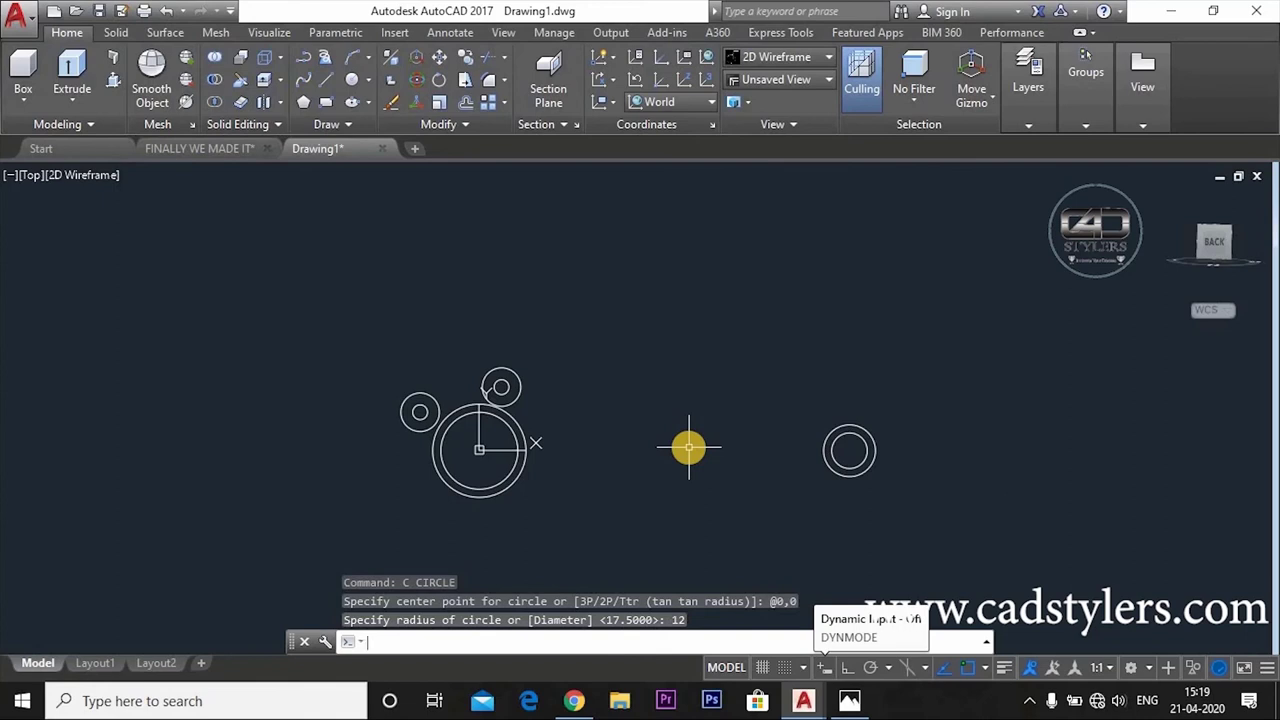
scroll(520, 486, "up", 2)
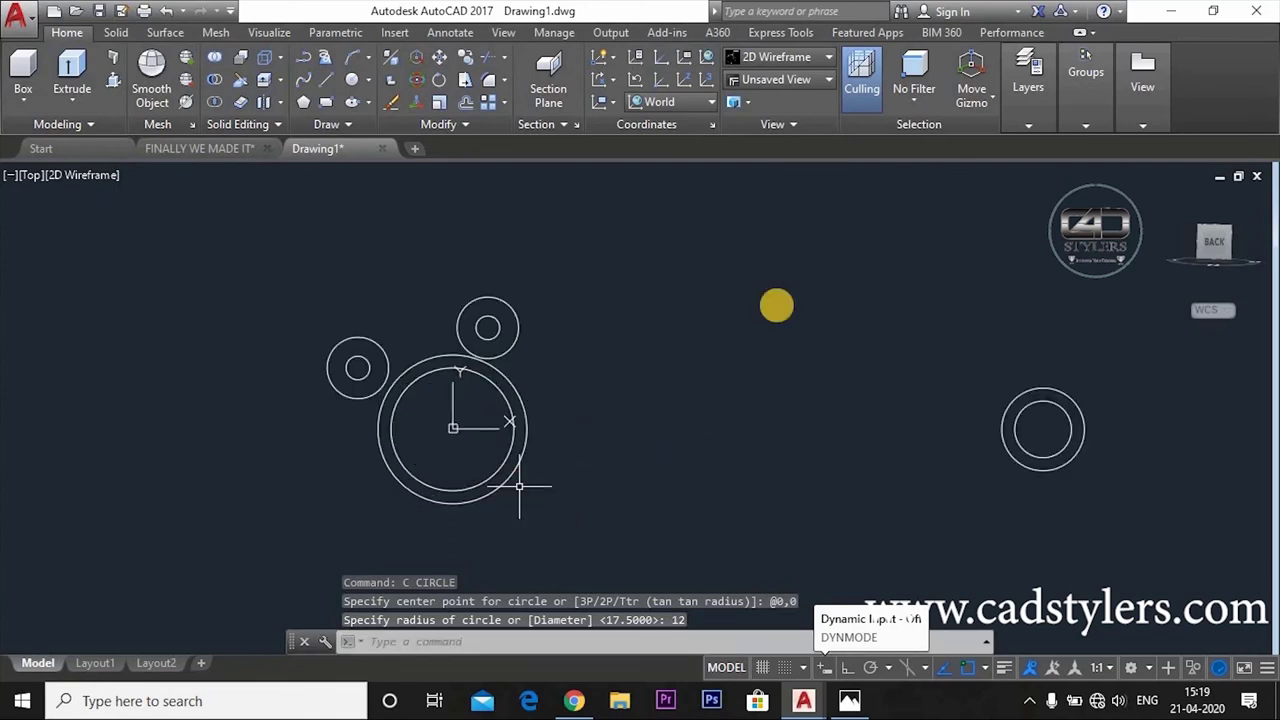
Step: Open the Annotate dimension list and undo the 250 and diameter dimensions
left_click(452, 33)
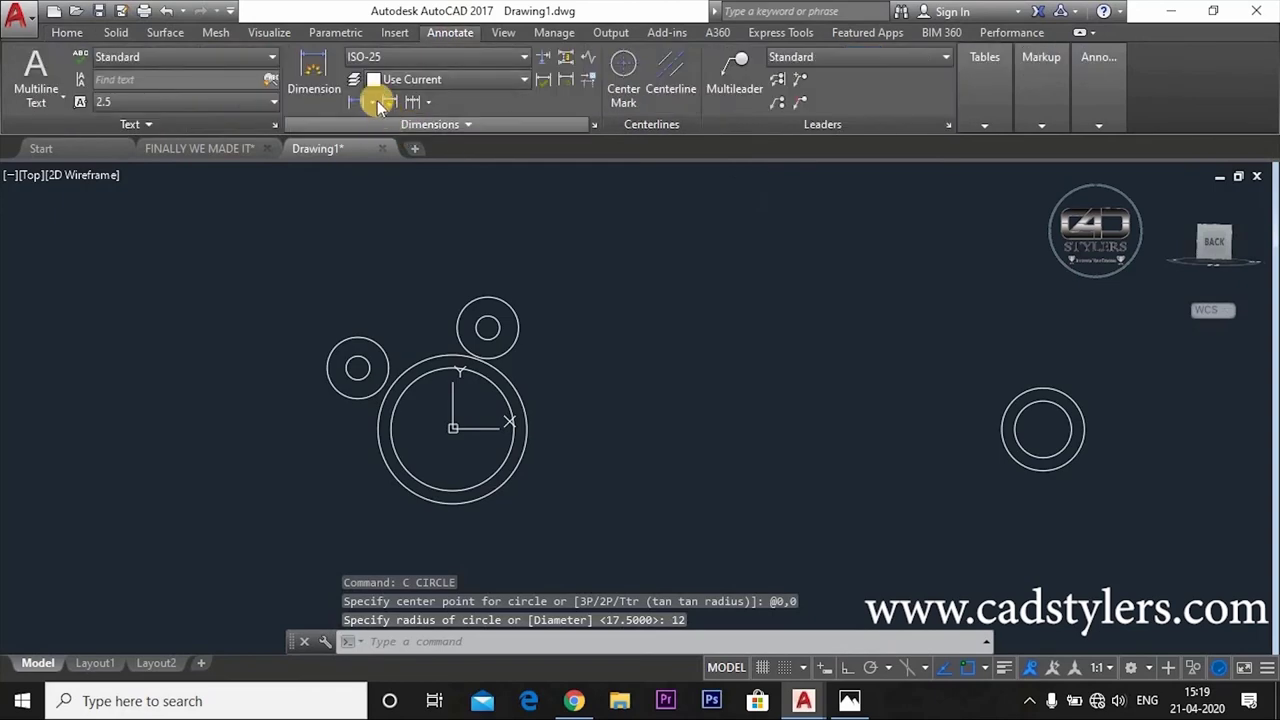
left_click(371, 102)
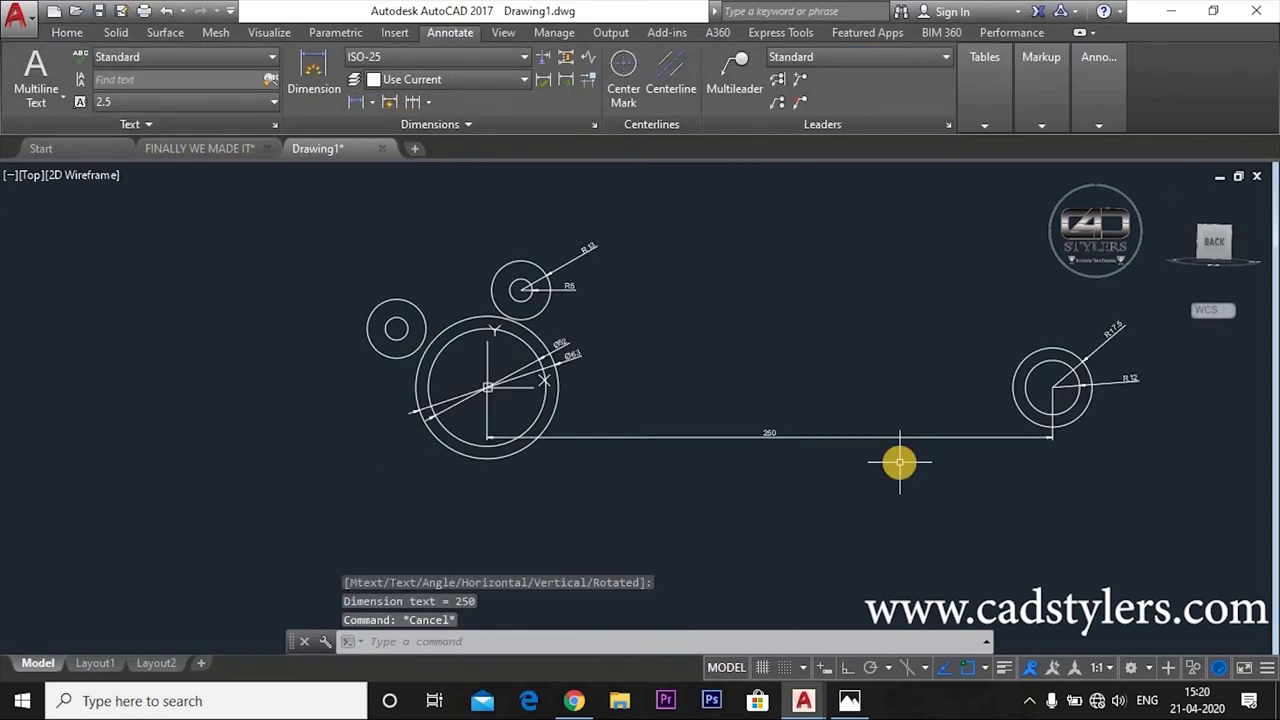
key("ctrl+z")
key("ctrl+z")
key("ctrl+z")
key("ctrl+z")
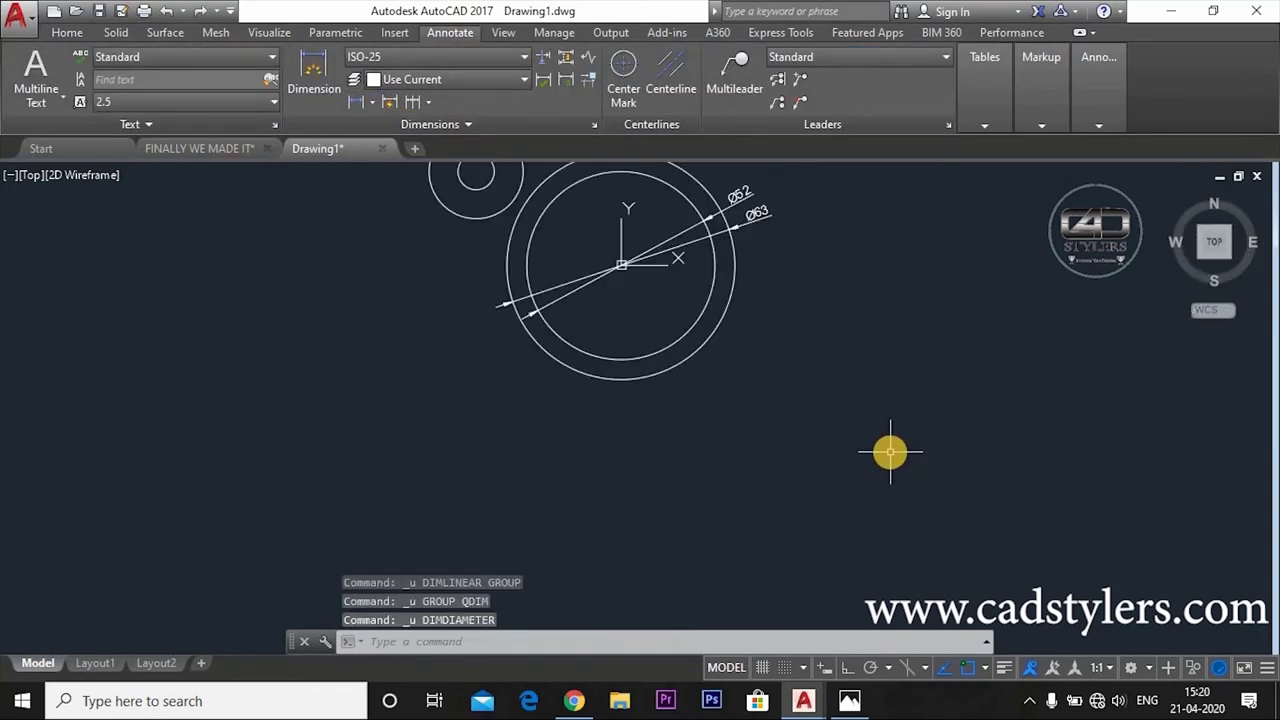
key("ctrl+z")
key("ctrl+z")
scroll(870, 435, "down", 2)
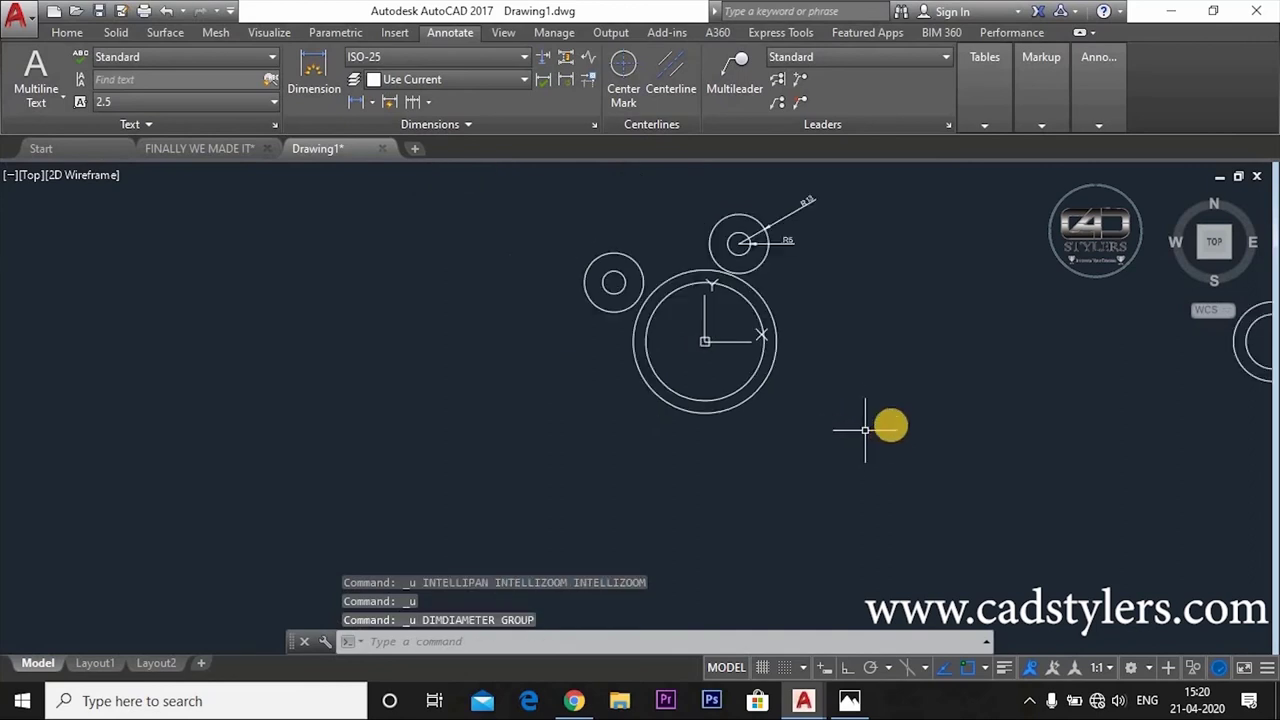
middle_click_drag(863, 429, 533, 456)
Step: Delete the radius dimensions on the right and small top circles, then view the reference drawing
left_click(1006, 366)
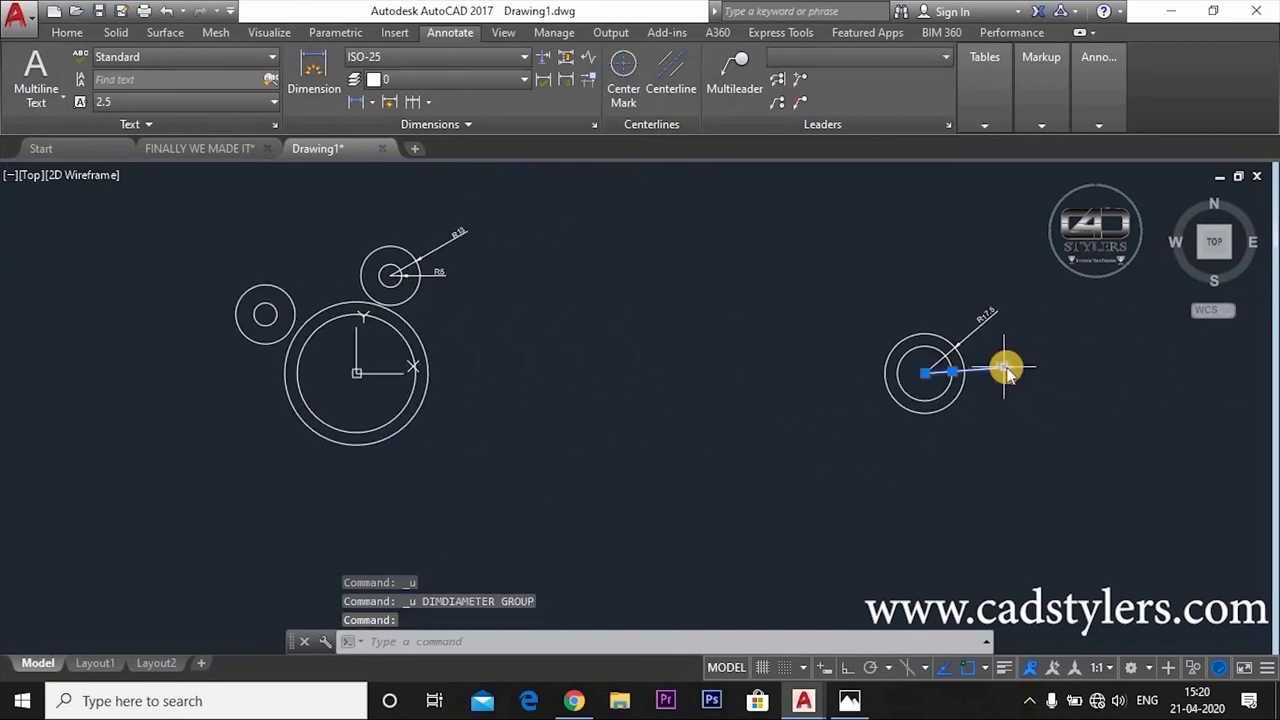
key("Delete")
left_click(986, 316)
left_click(935, 314)
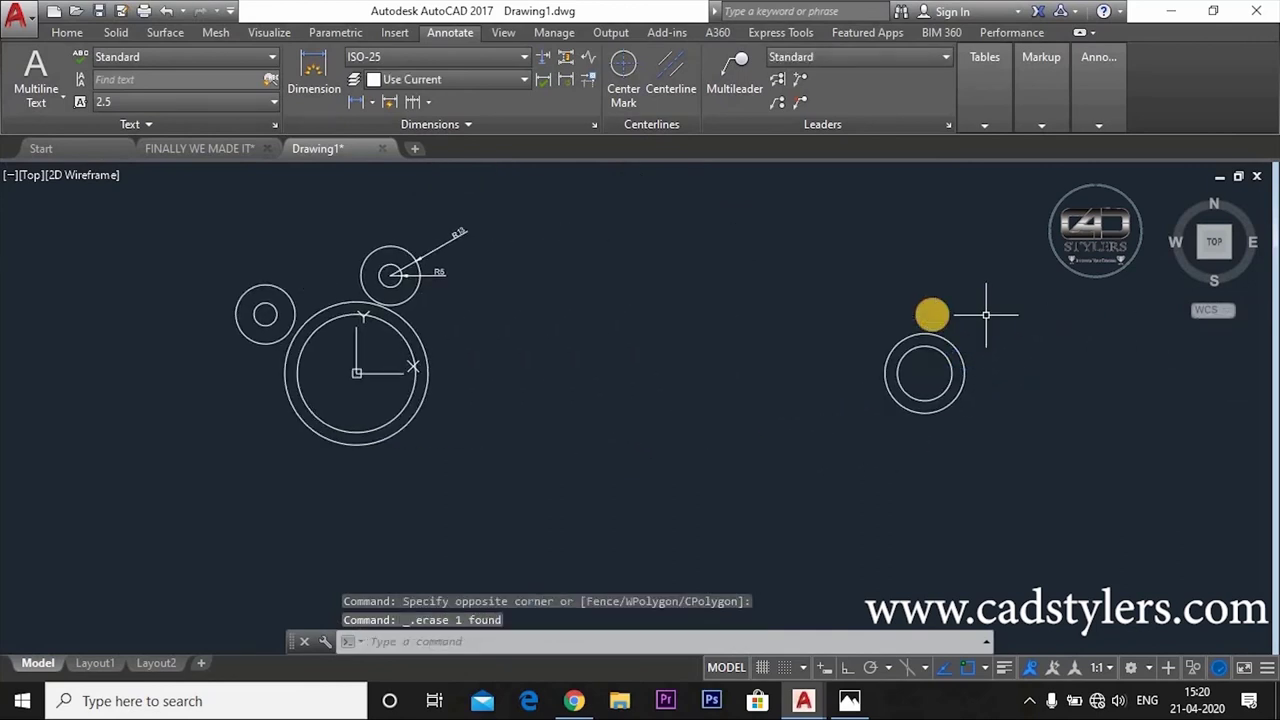
left_click(451, 247)
key("Delete")
scroll(580, 385, "up", 2)
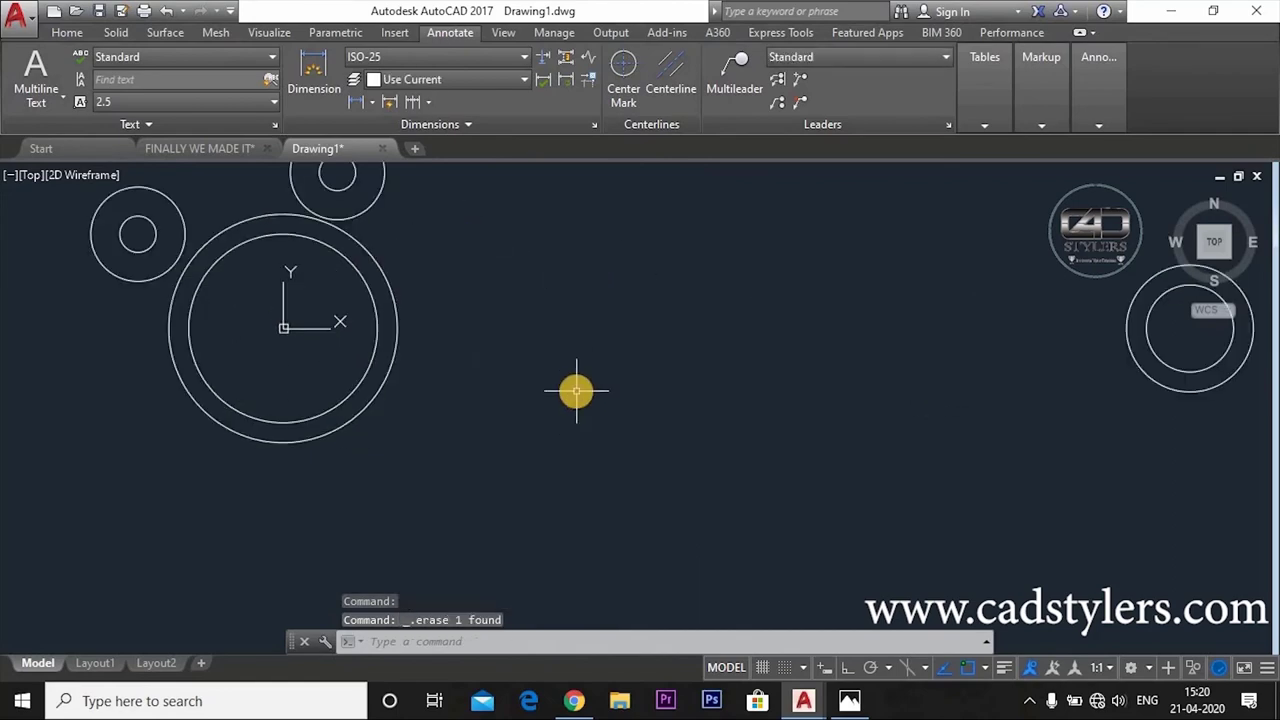
scroll(576, 391, "down", 3)
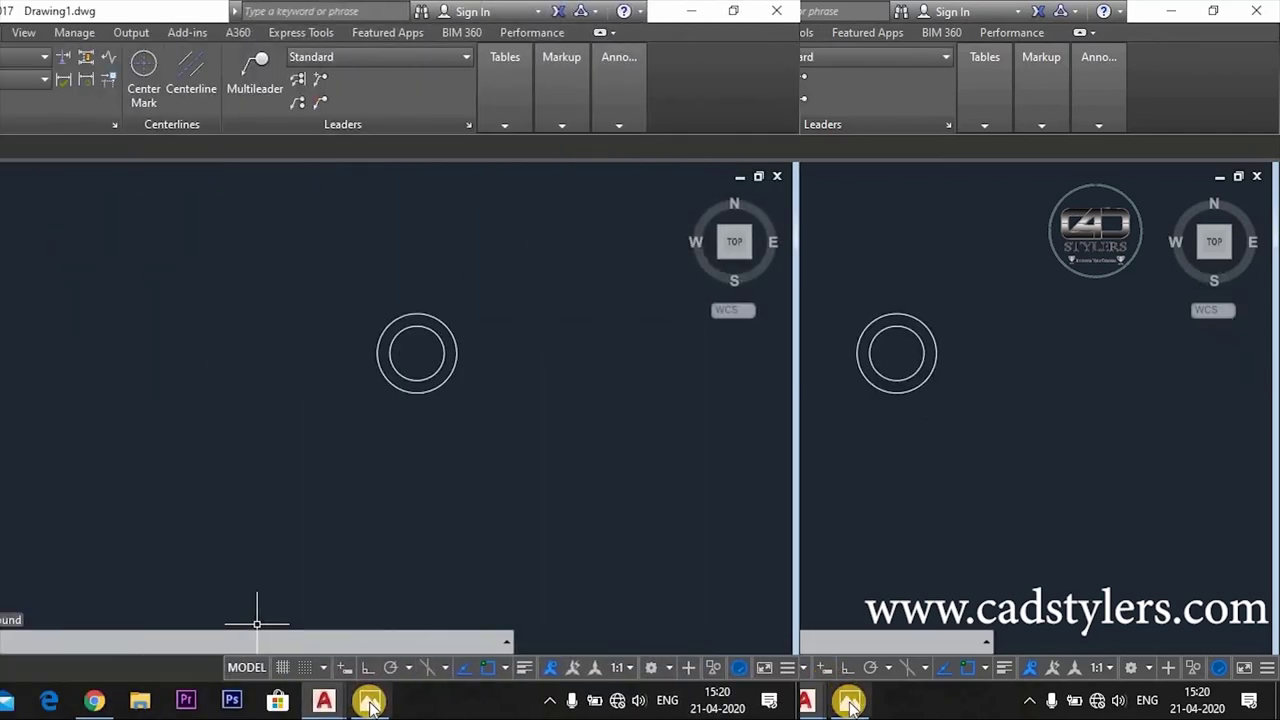
left_click(849, 701)
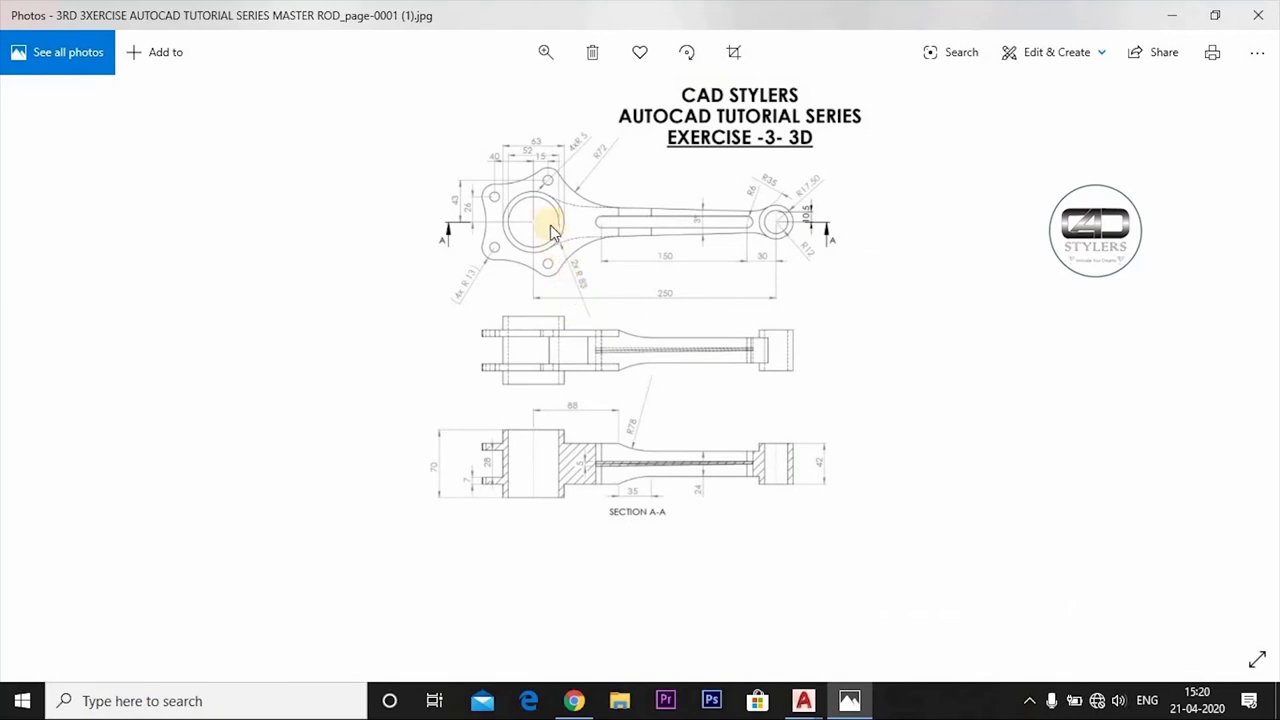
Step: Zoom and pan the reference image to the top view's R72, R35, 150 and 250 dimensions
scroll(543, 206, "up", 3)
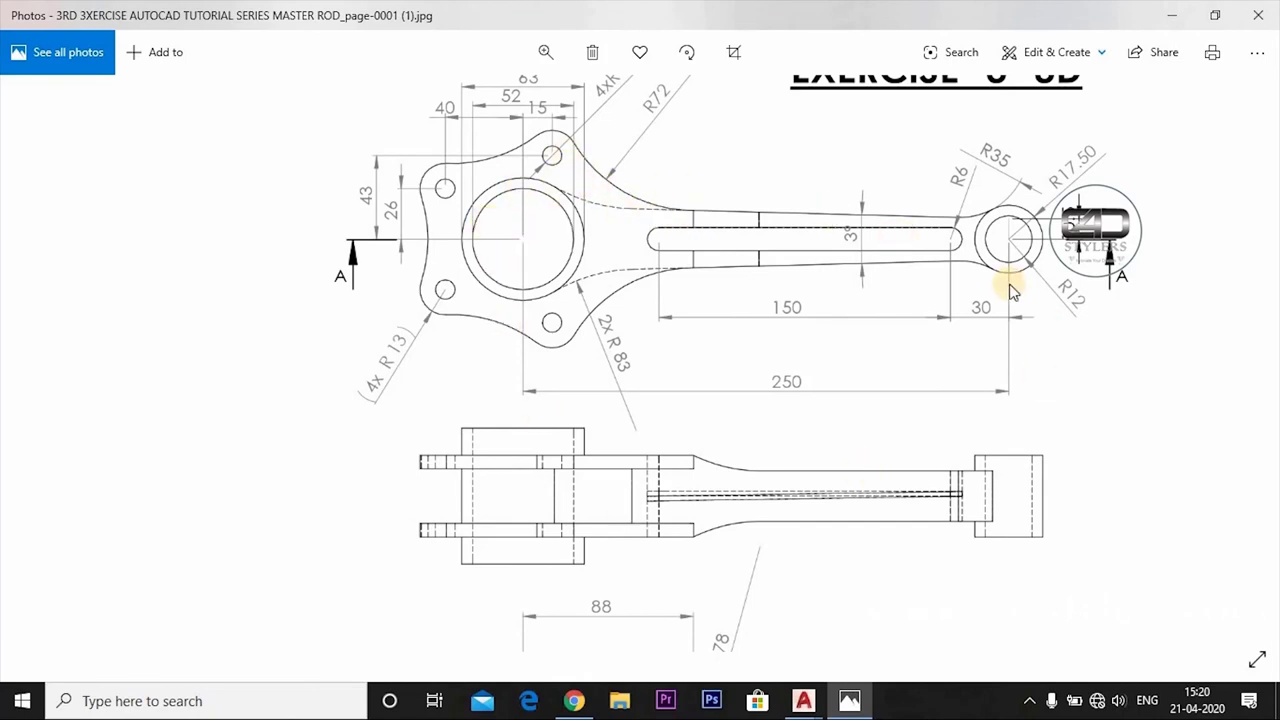
scroll(757, 362, "right", 5)
scroll(757, 362, "up", 2)
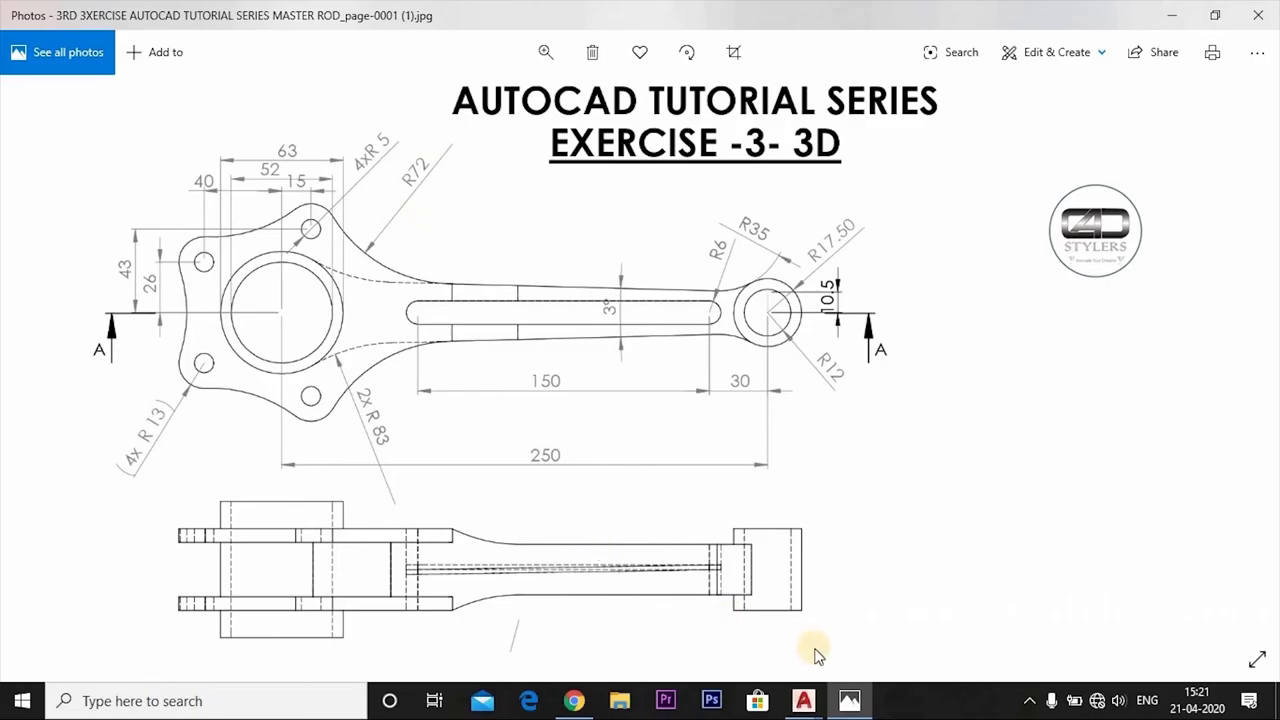
Step: Draw a 200-long line from 250,10.5 at 178.5 degrees
left_click(846, 697)
type("L")
key("Return")
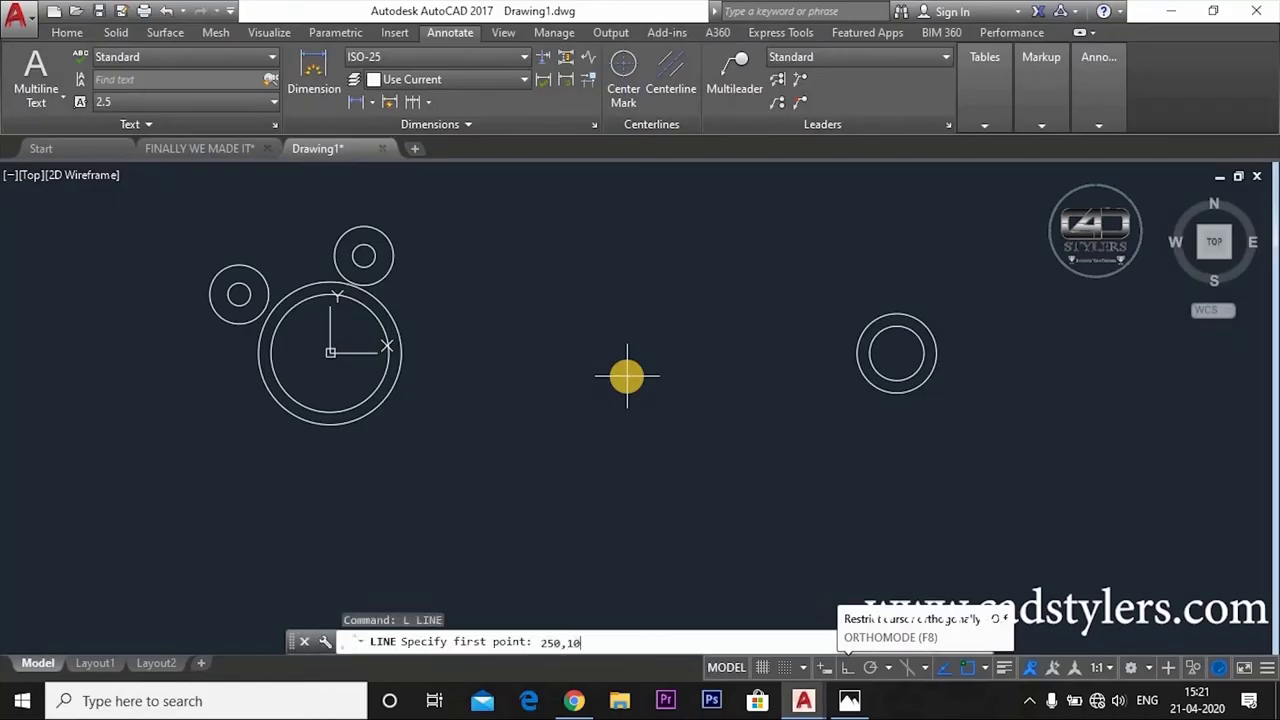
type("250,10.5")
key("Return")
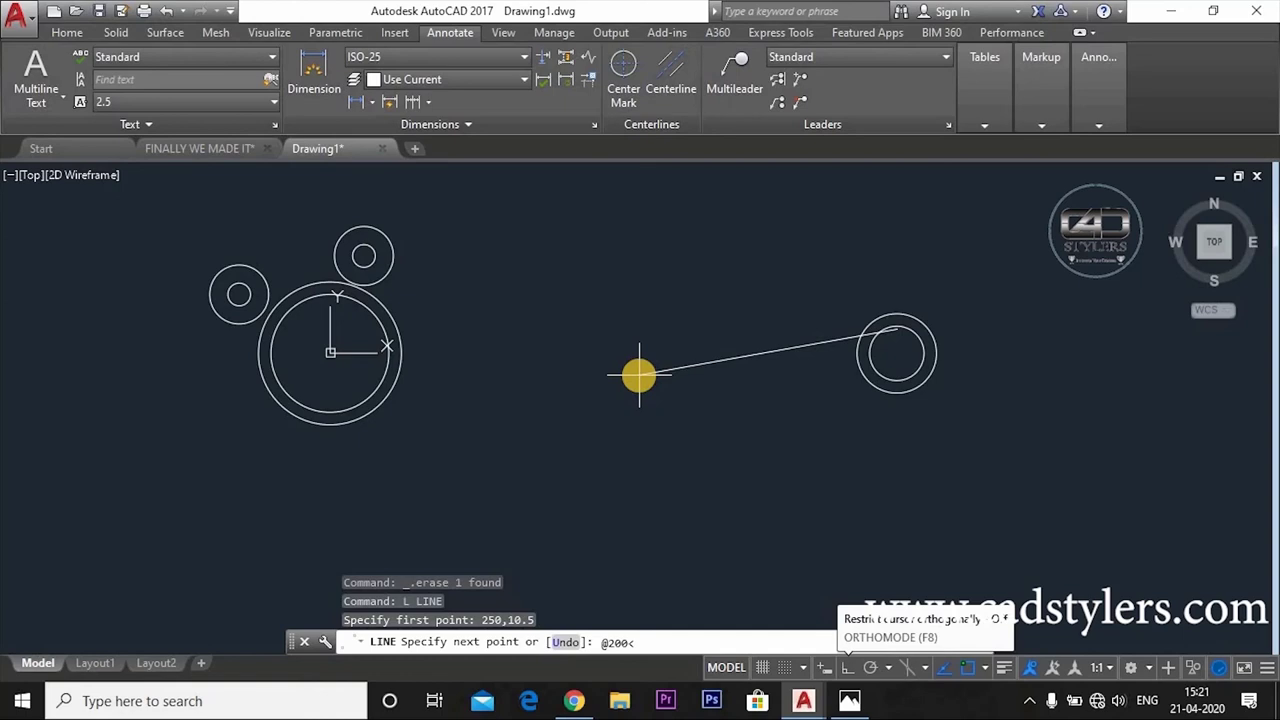
type("178")
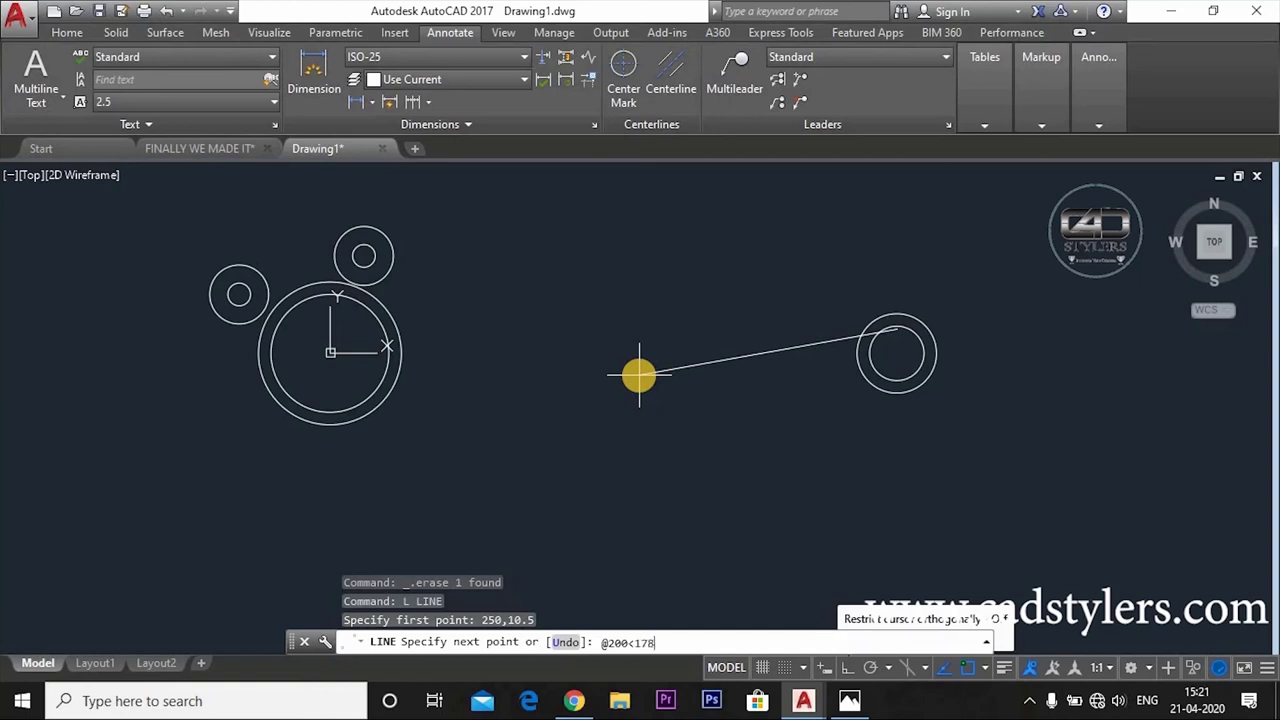
type(".5")
key("Return")
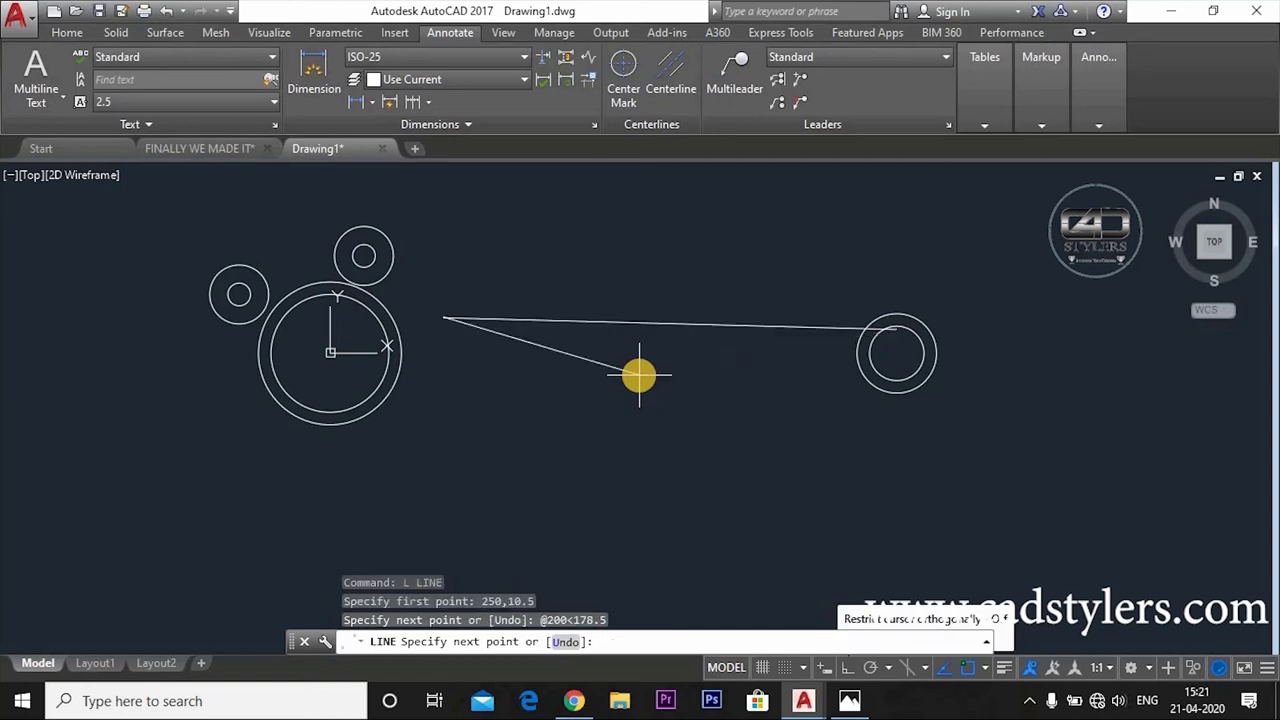
key("Escape")
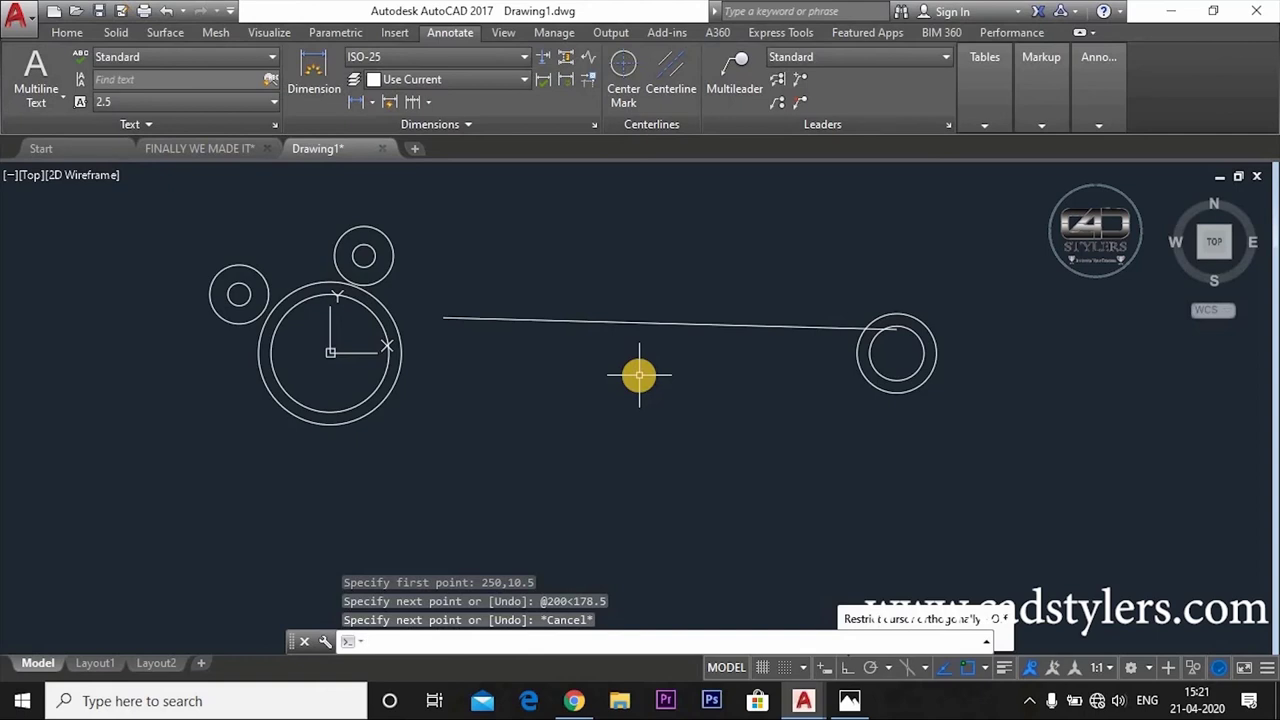
Step: Extend the line's left end to the big end's outer circle
type("EX")
key("Return")
key("Return")
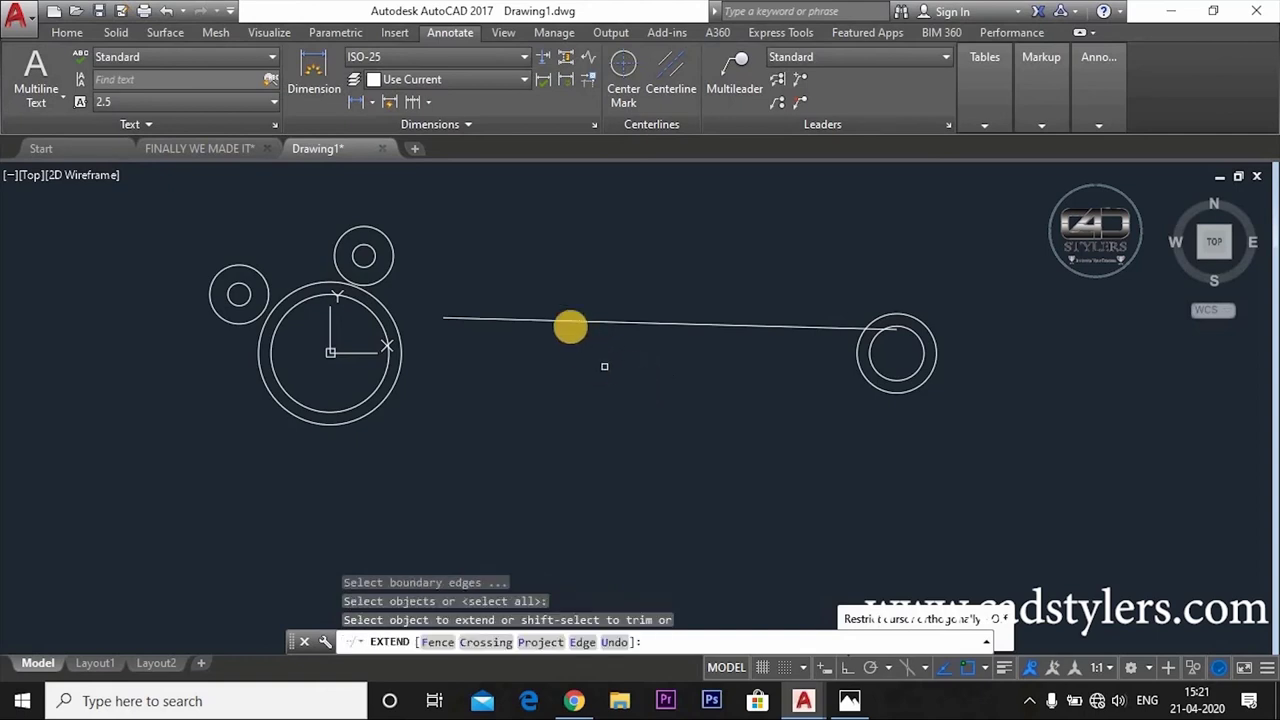
left_click(479, 373)
left_click(536, 290)
key("Escape")
Step: Start a tangent-tangent-radius circle with the upper boss circle as first tangent
type("C")
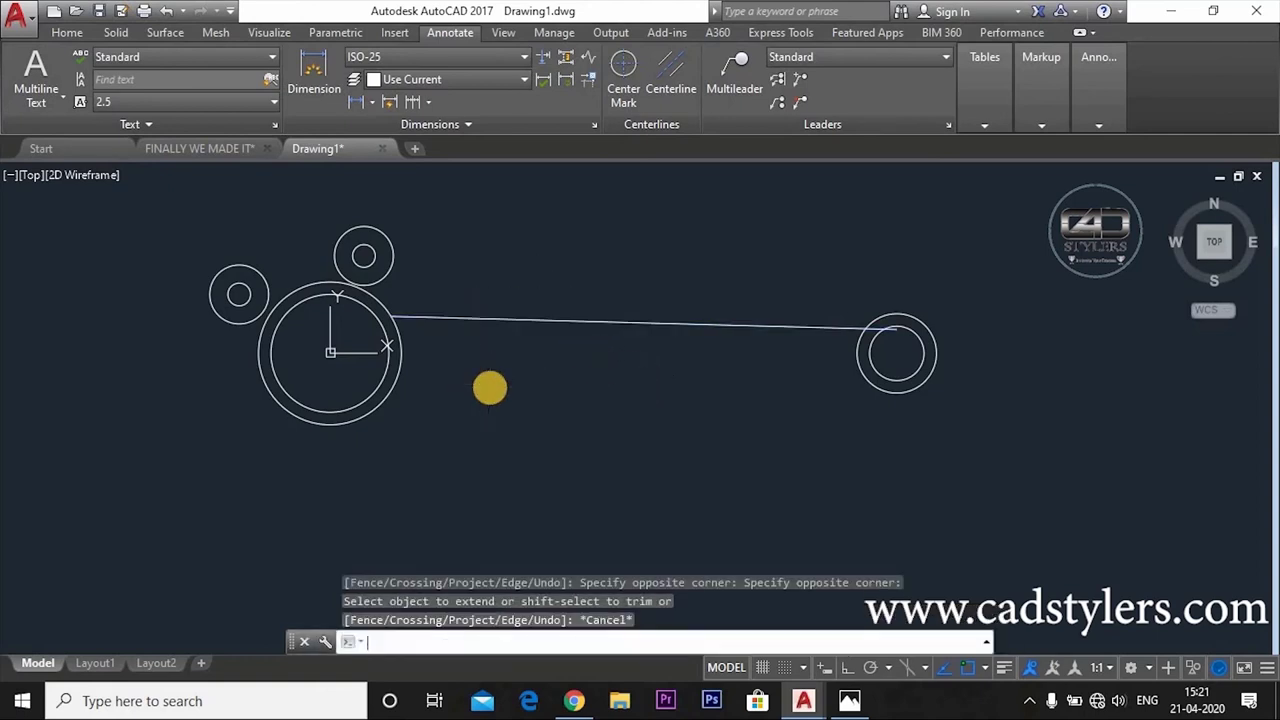
key("Return")
type("TTR")
key("Return")
left_click(394, 244)
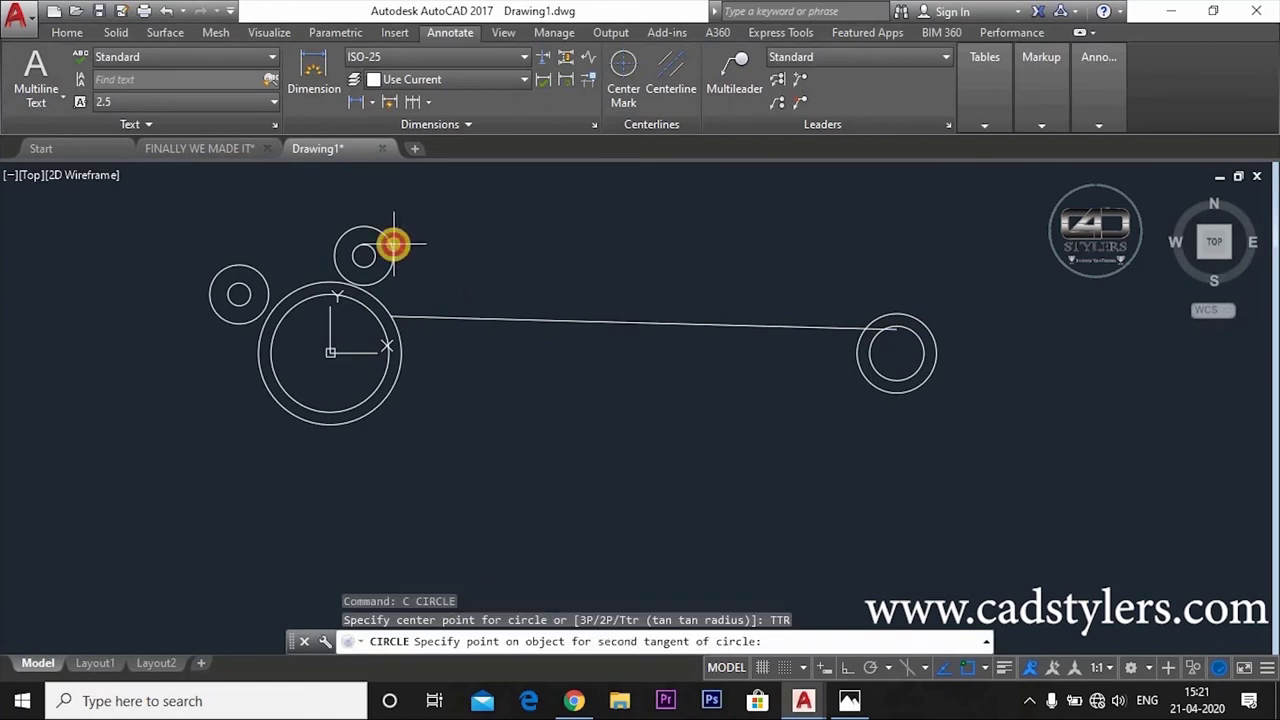
Step: Draw the R72 circle tangent to the upper boss and the straight edge, then trim its excess
left_click(483, 319)
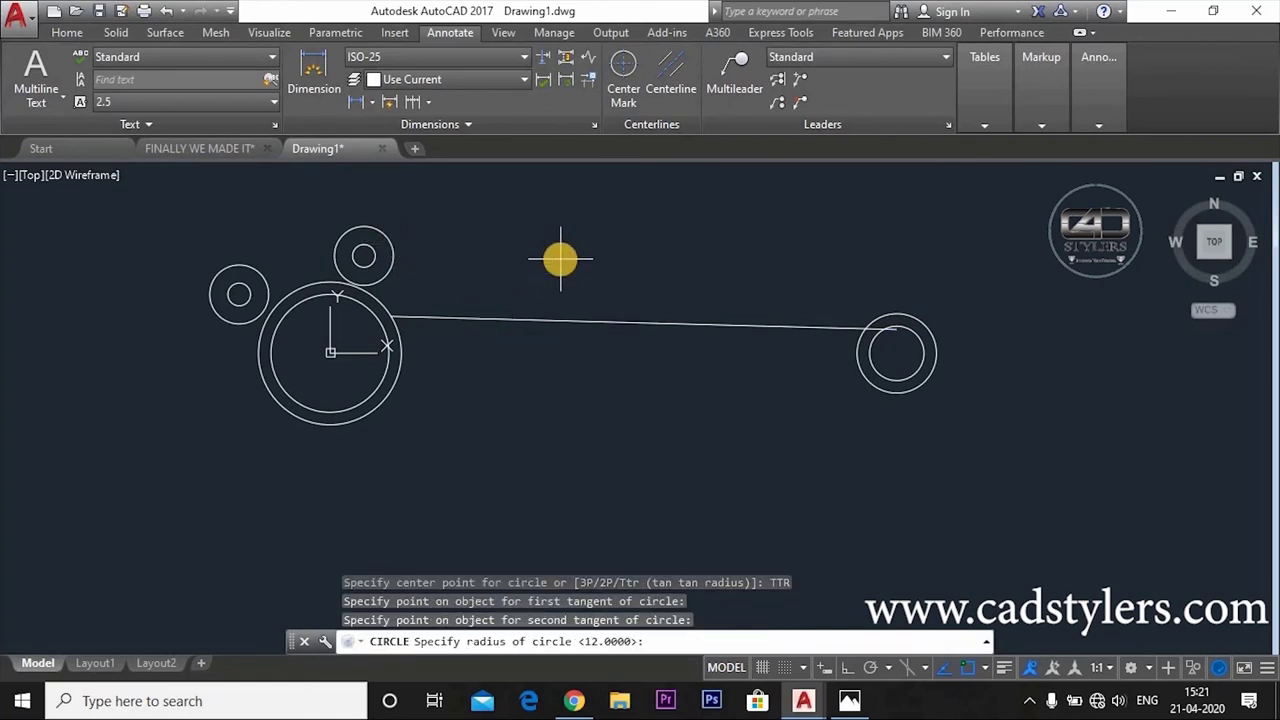
type("72")
key("Return")
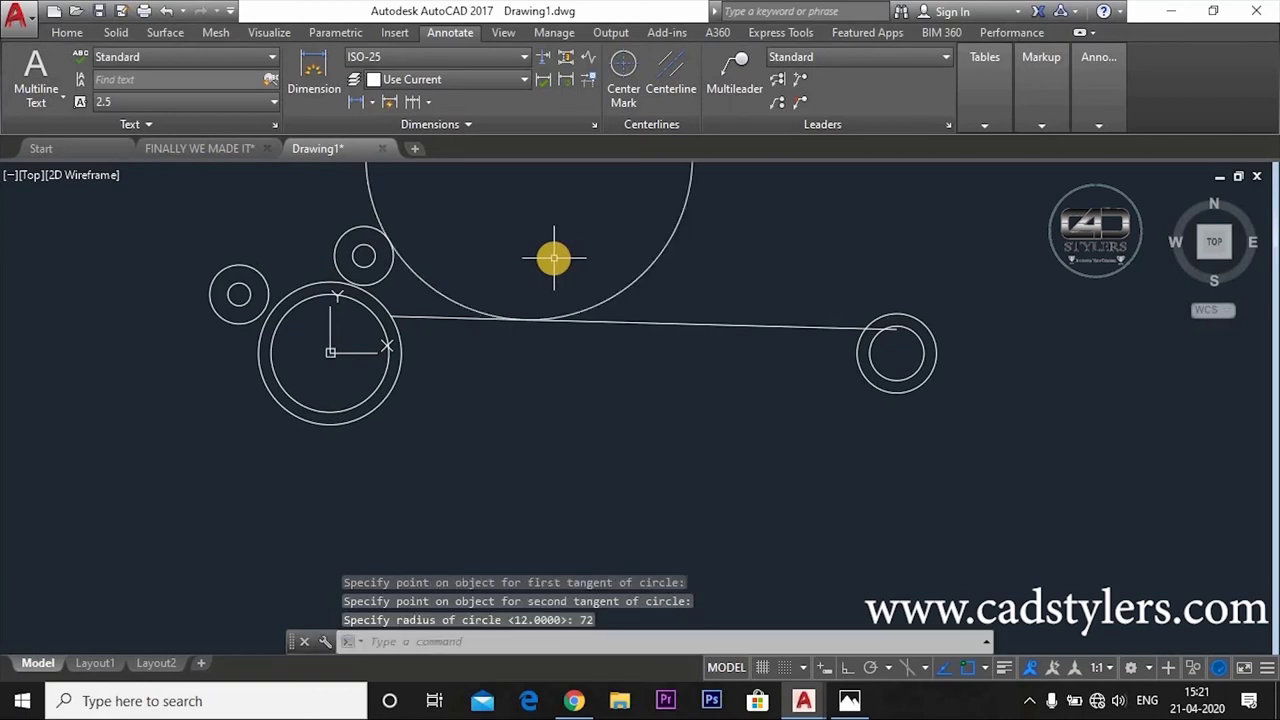
type("tr")
key("Return")
key("Return")
left_click(640, 263)
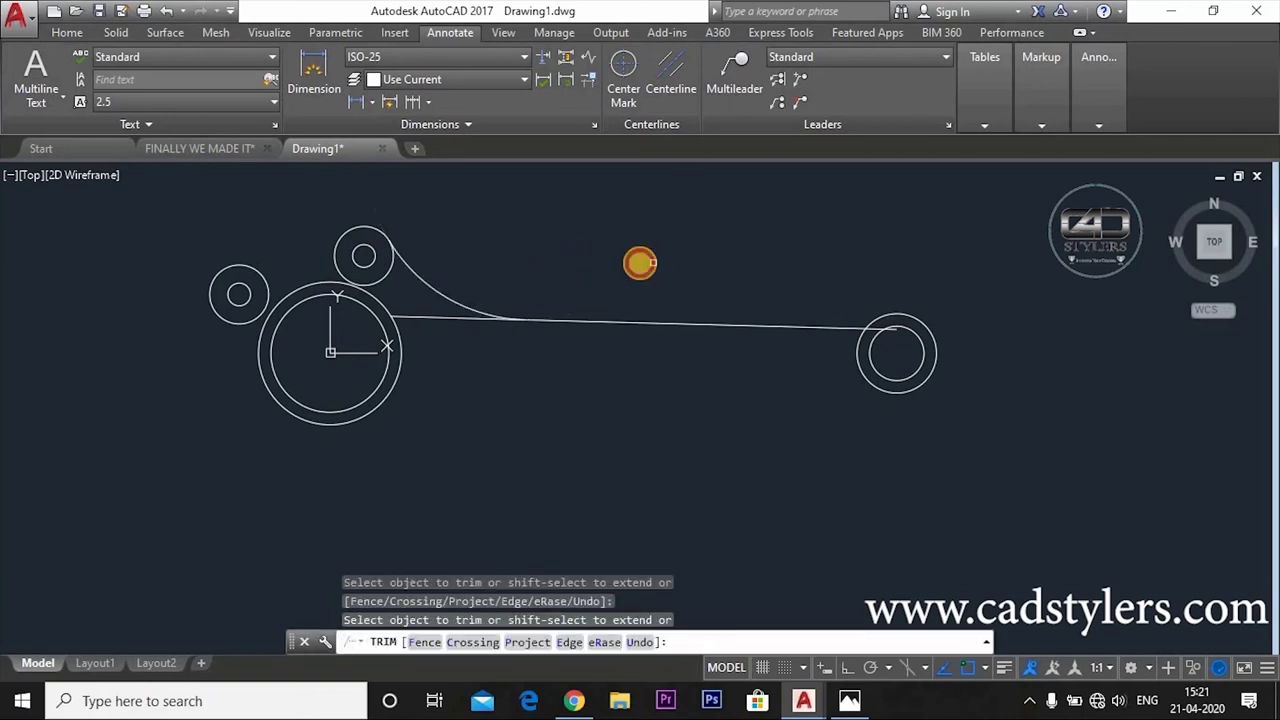
key("Escape")
middle_click_drag(534, 263, 623, 286)
key("Return")
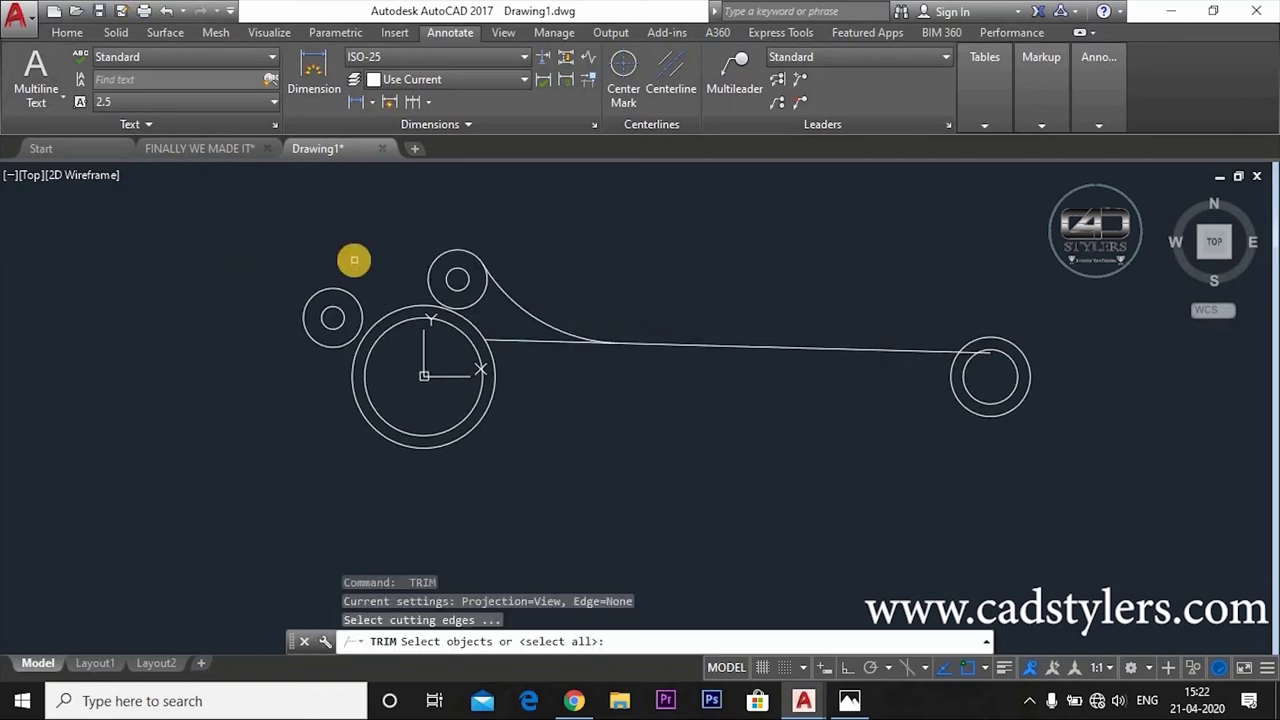
key("Escape")
Step: Start a TTR circle tangent to the left boss and the upper boss
type("c")
key("Return")
type("TT")
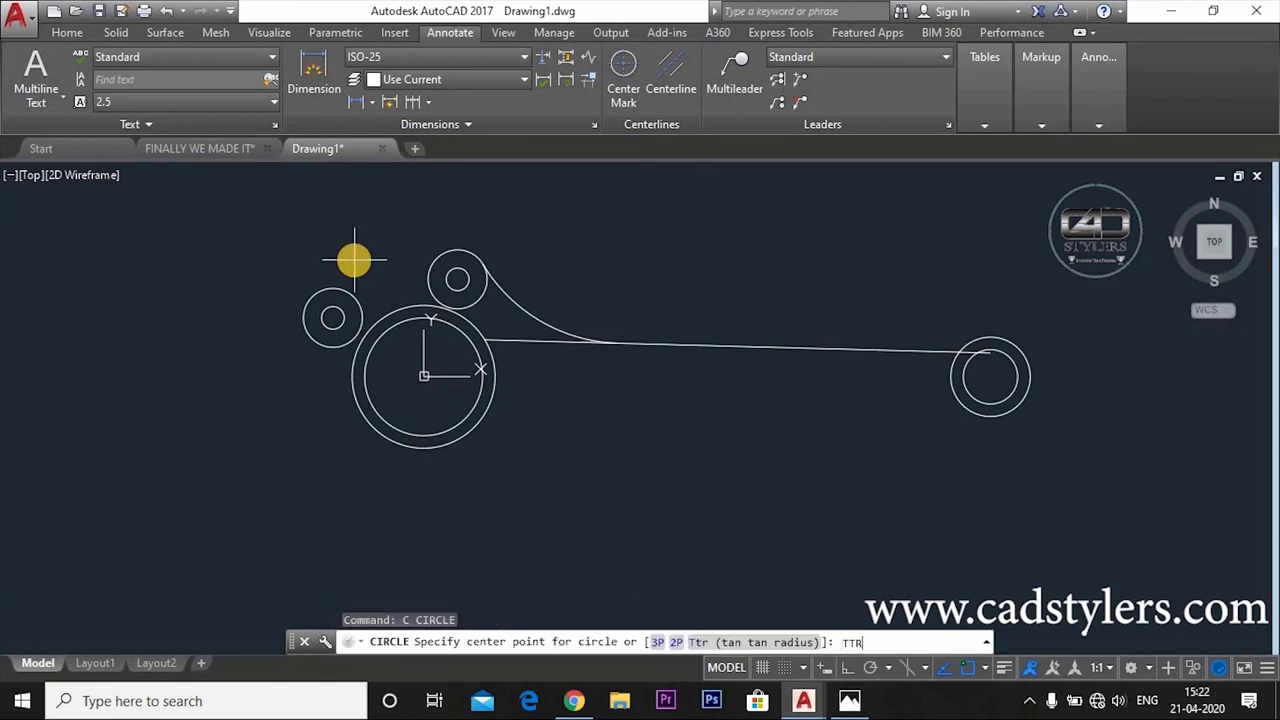
type("R")
key("Return")
left_click(435, 257)
left_click(343, 286)
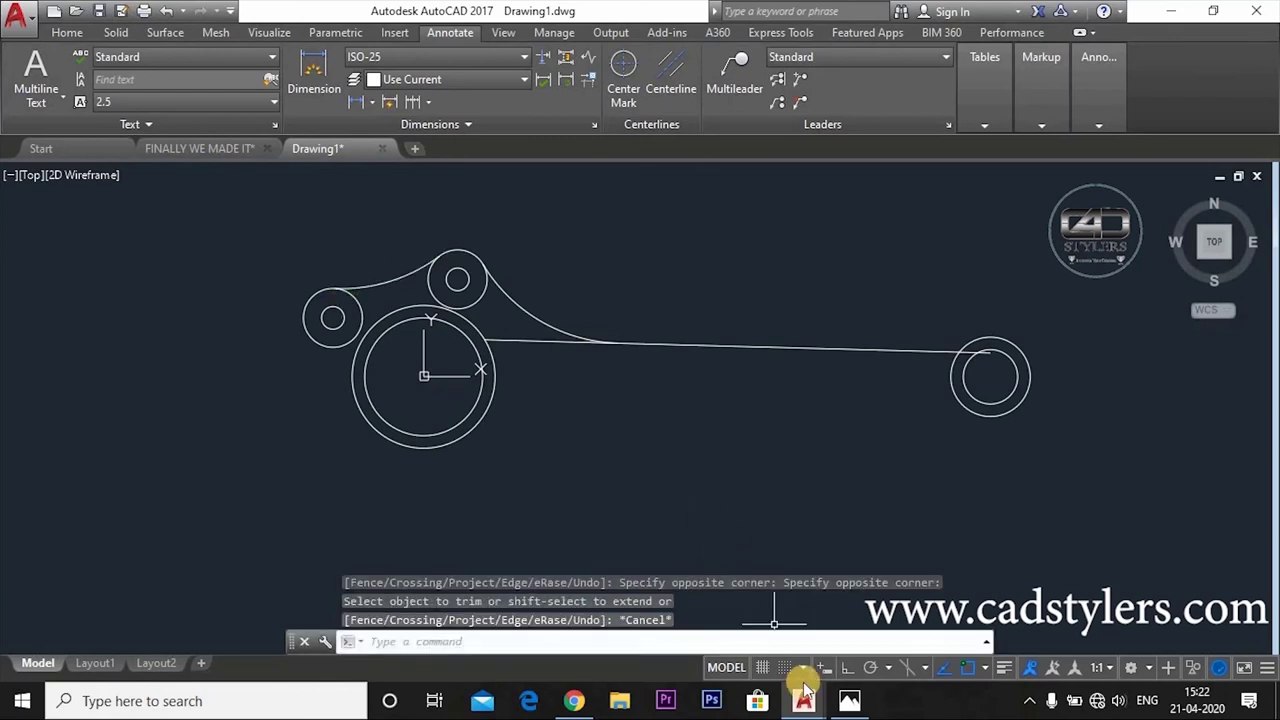
Step: Check the R72 blend radius on the reference drawing in Photos
left_click(849, 701)
scroll(527, 197, "up", 3, "ctrl")
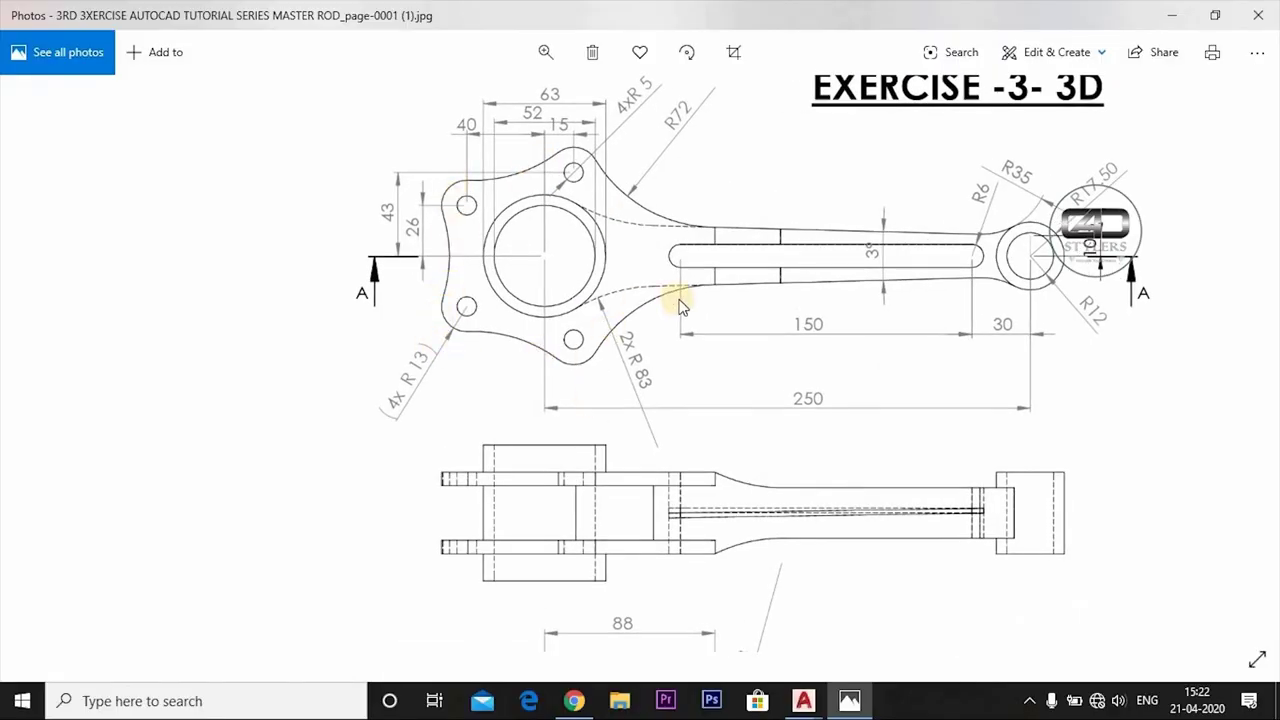
scroll(630, 360, "up", 1)
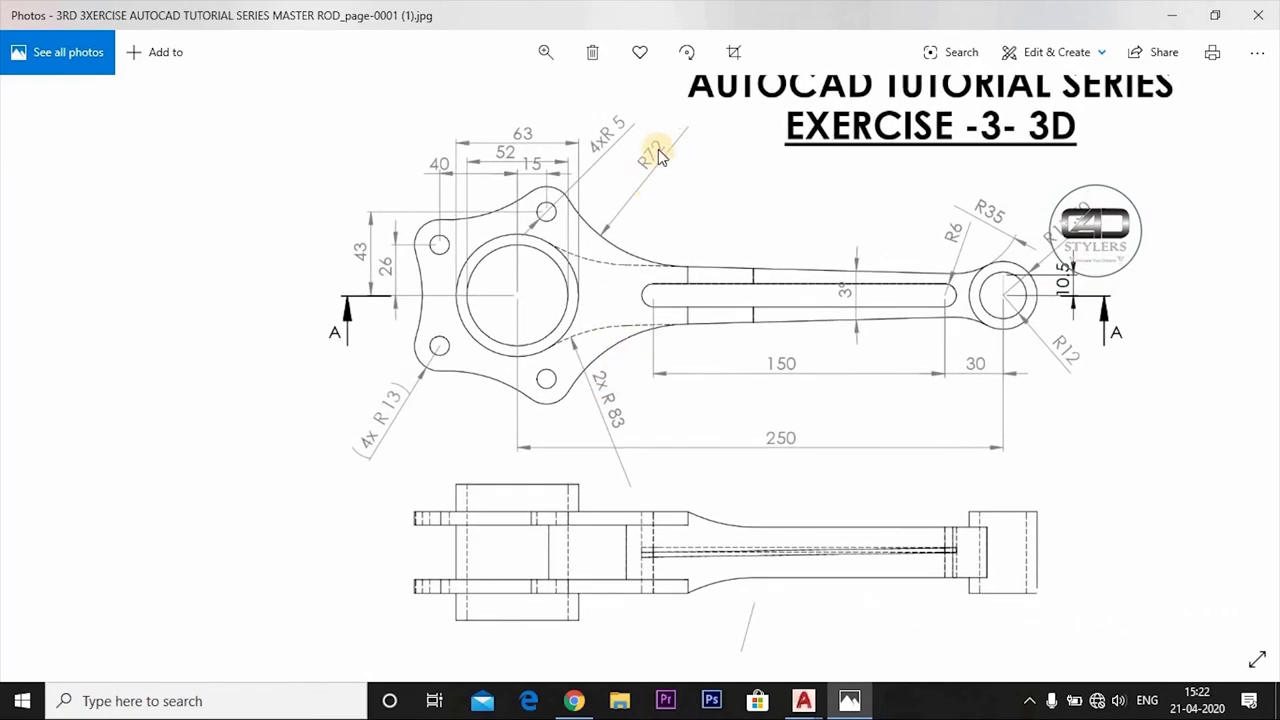
left_click(849, 702)
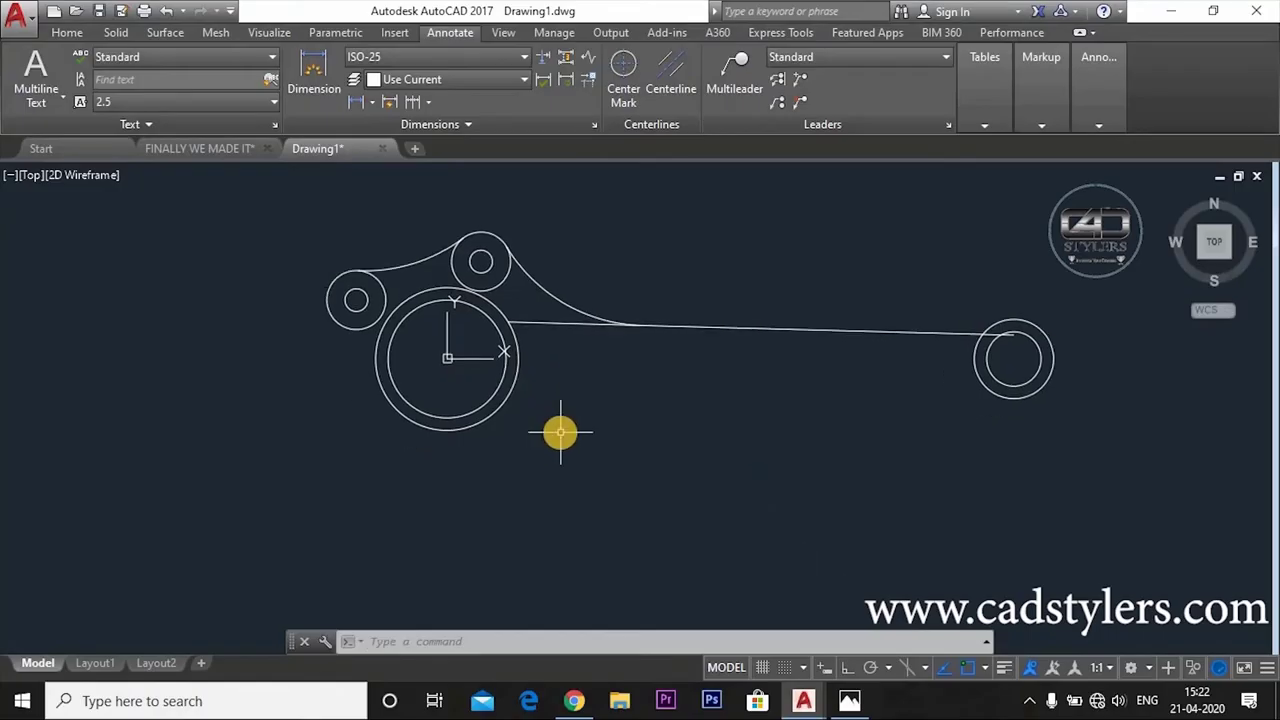
Step: Select the upper edge, R72 arc, connecting arc and both bosses' outer and inner circles for mirroring
type("mi")
key("Return")
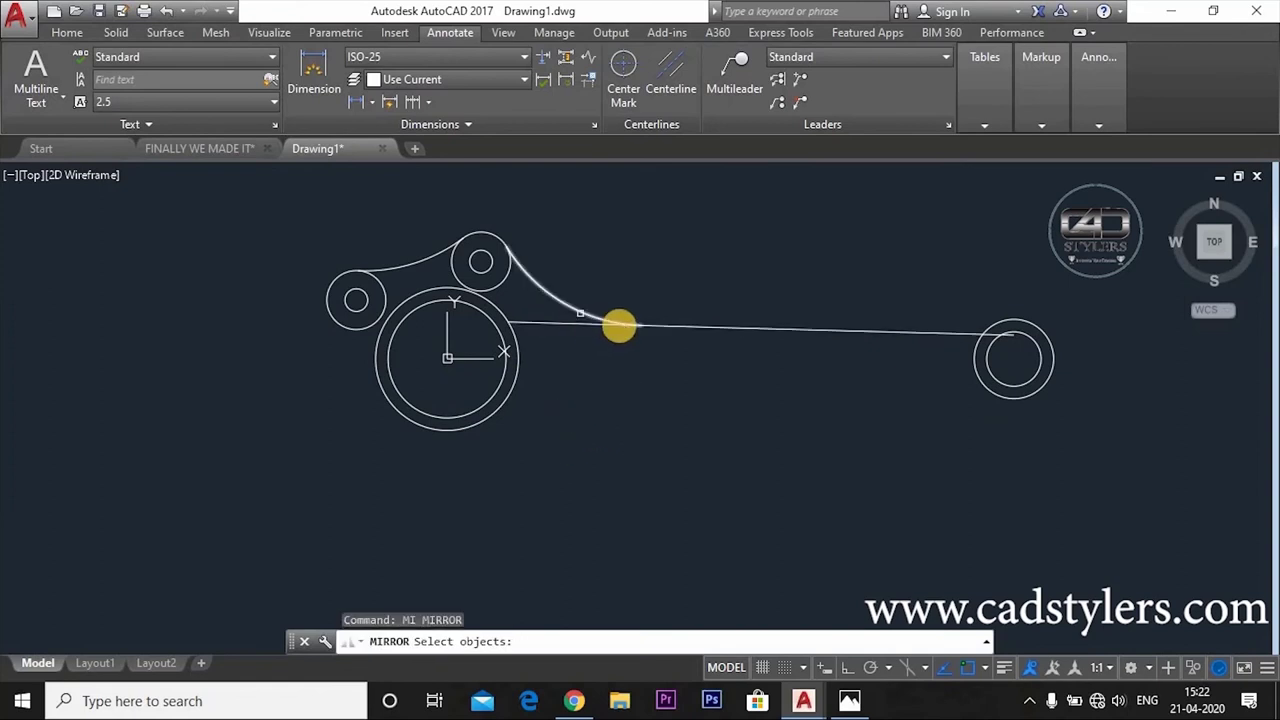
left_click(617, 323)
left_click(573, 308)
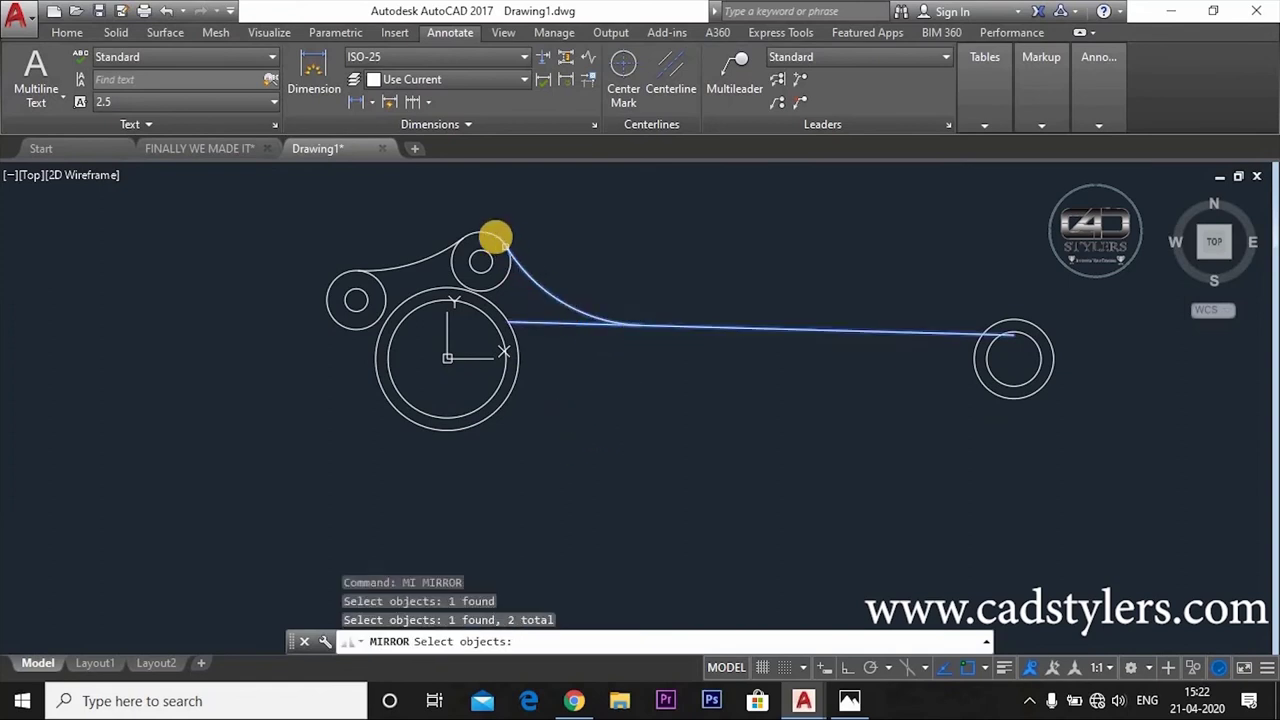
left_click(495, 237)
left_click(478, 263)
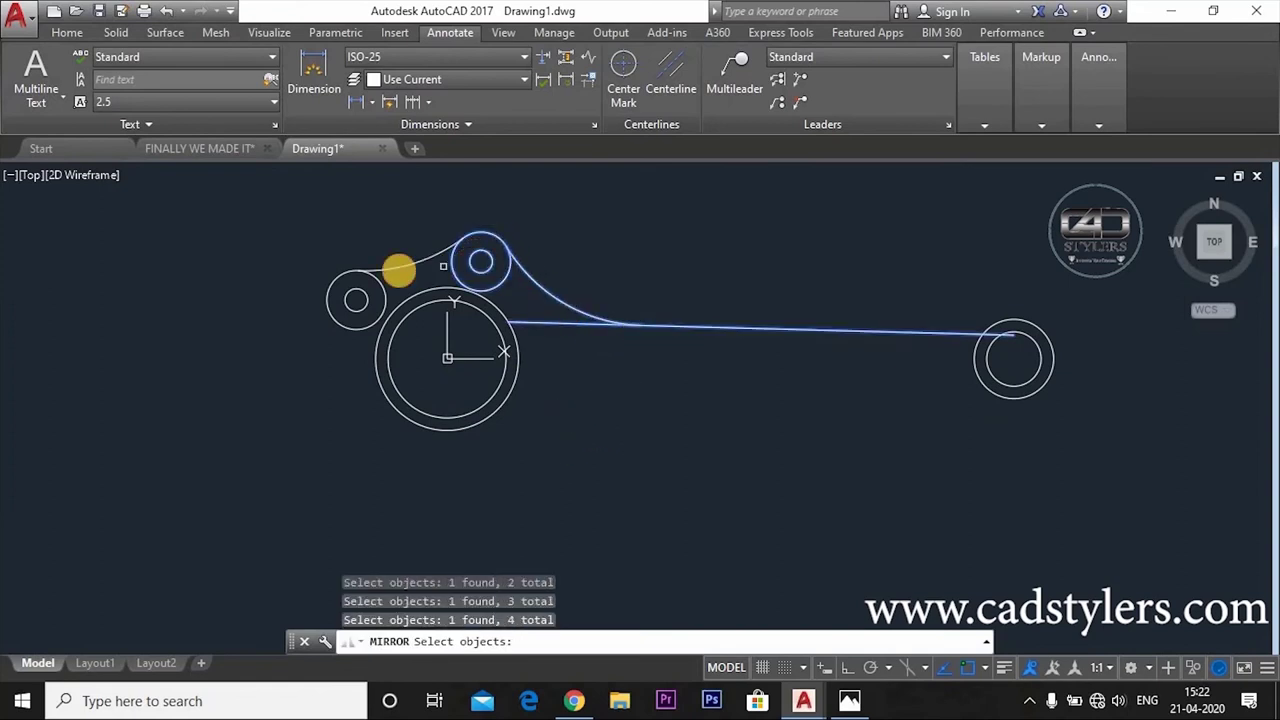
left_click(406, 243)
left_click(400, 256)
left_click(390, 266)
left_click(386, 294)
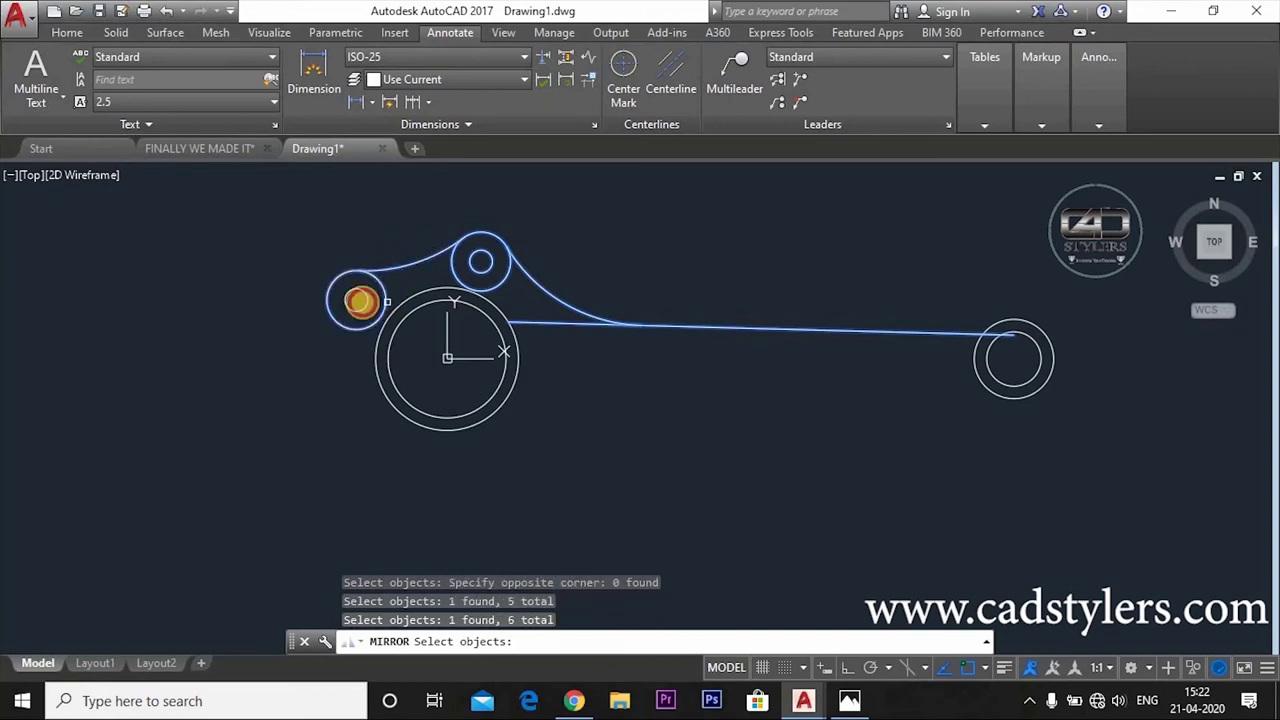
left_click(356, 302)
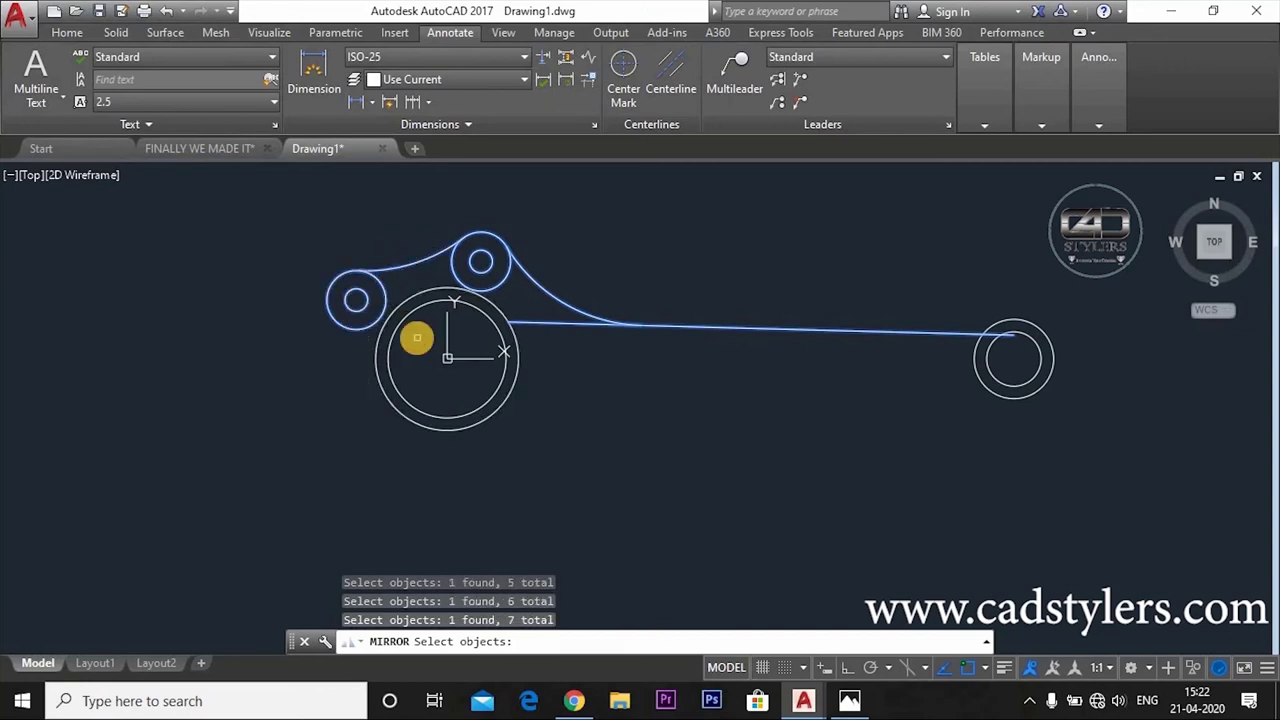
key("Return")
Step: Mirror the selection about the line 0,0 to 10,0, keeping the originals
type("0,0")
key("Return")
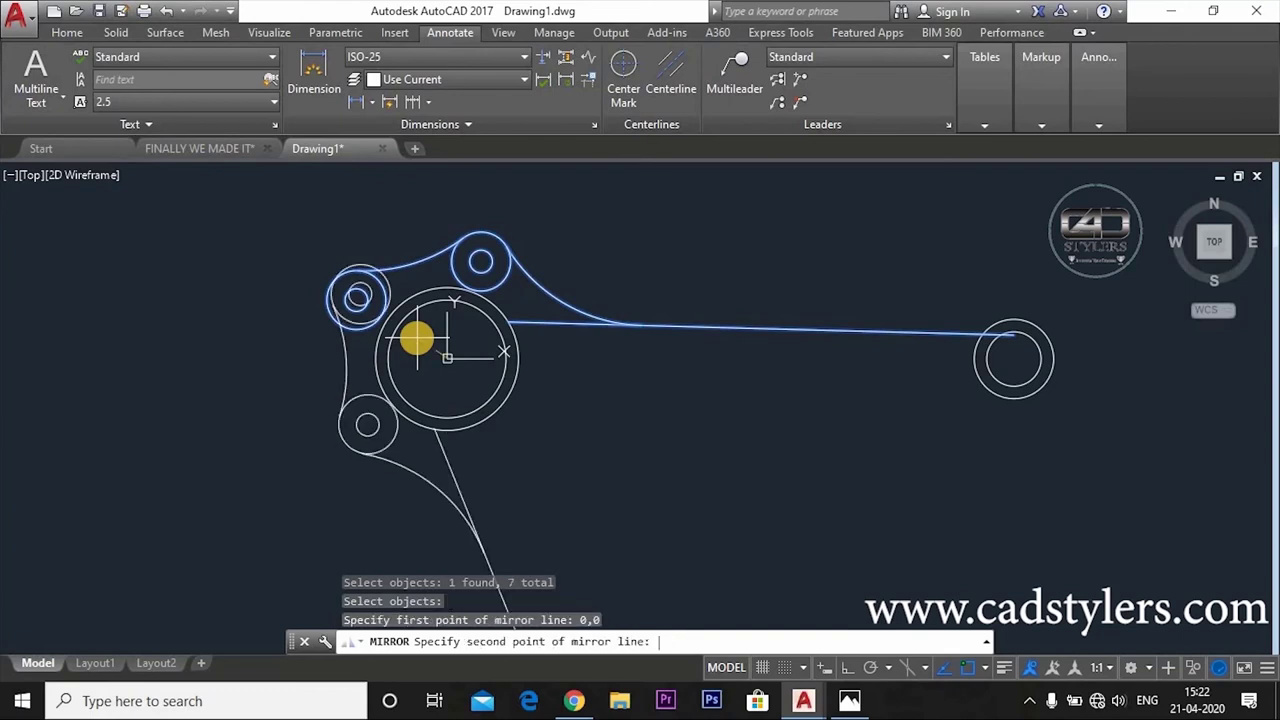
type("10,0")
key("Return")
key("Return")
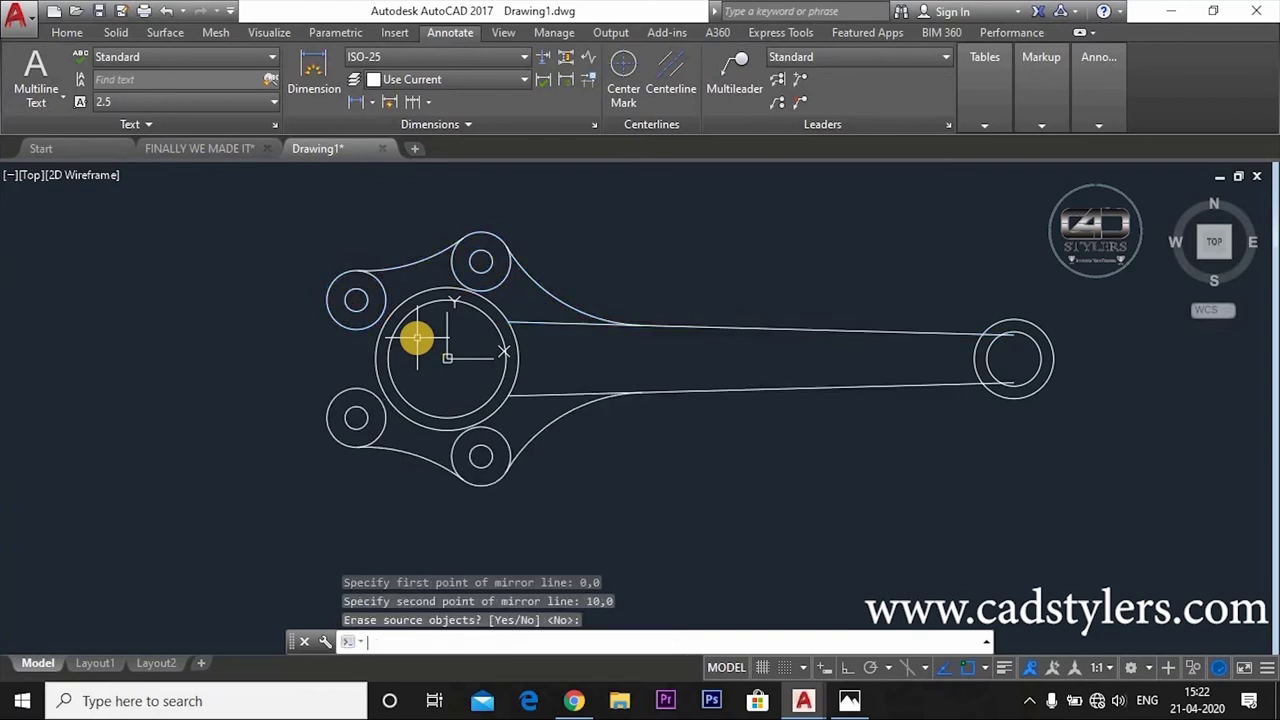
key("Escape")
type("c")
key("Return")
Step: Draw an R72 circle tangent to the upper-left and lower-left bosses
type("TTR")
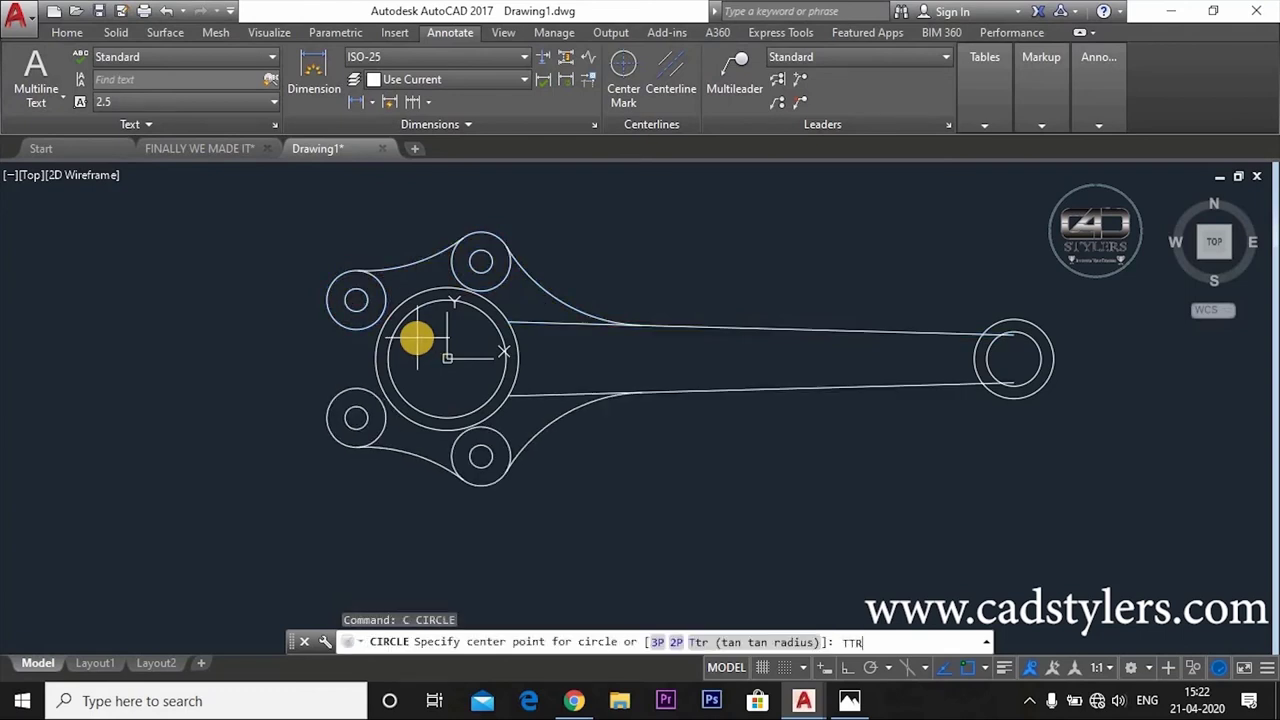
key("Return")
left_click(324, 316)
left_click(328, 418)
type("7")
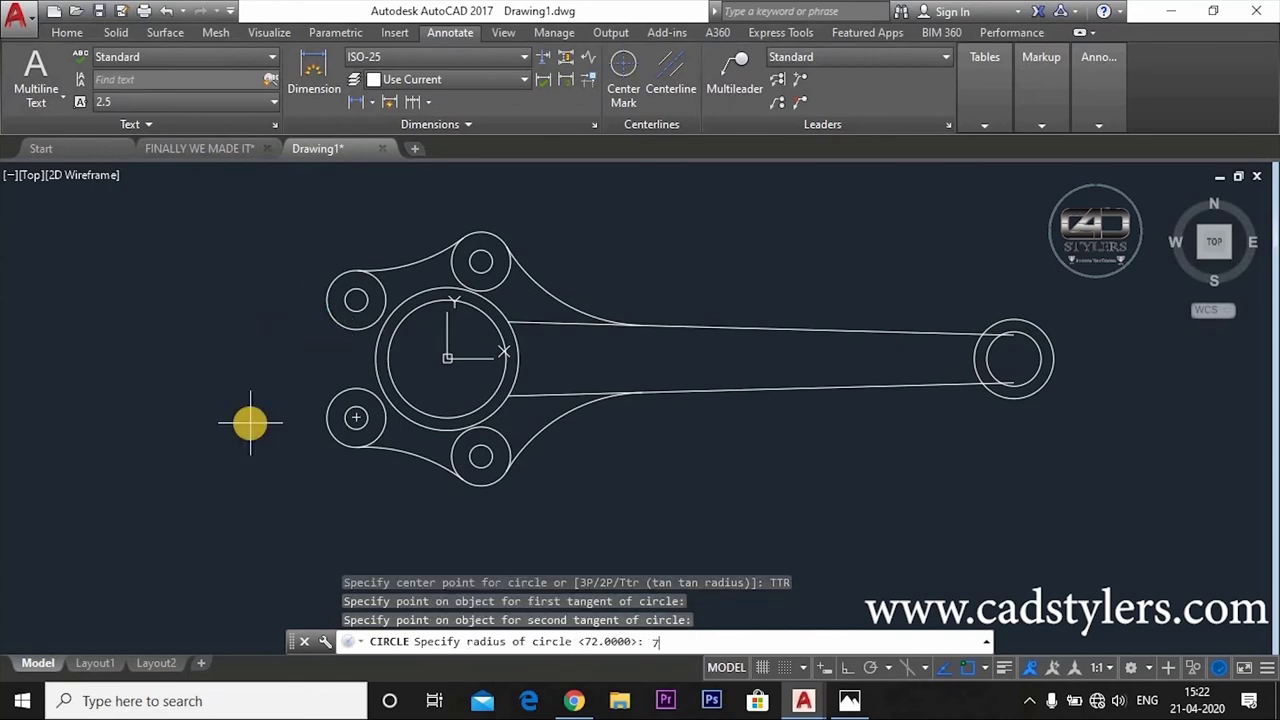
type("2")
key("Return")
key("Escape")
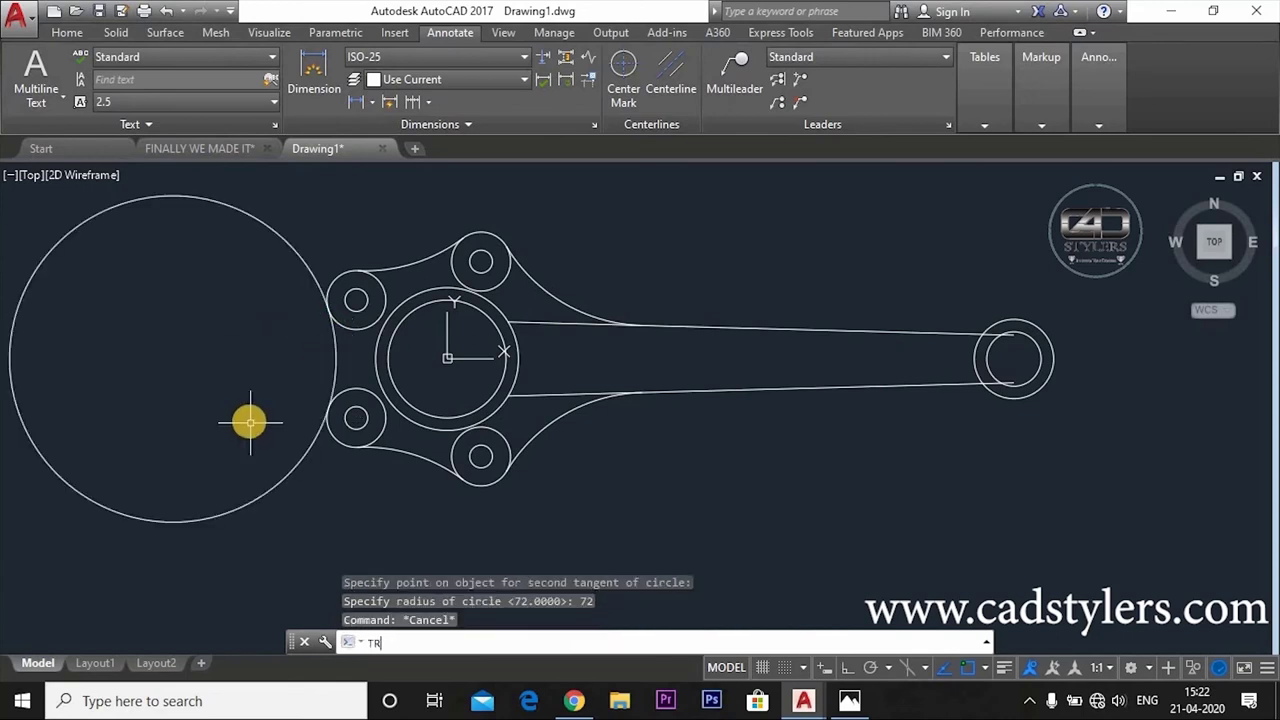
Step: Trim off the outer portion of the big R72 circle
type("TR")
key("Return")
key("Return")
left_click(286, 229)
left_click(249, 274)
key("Escape")
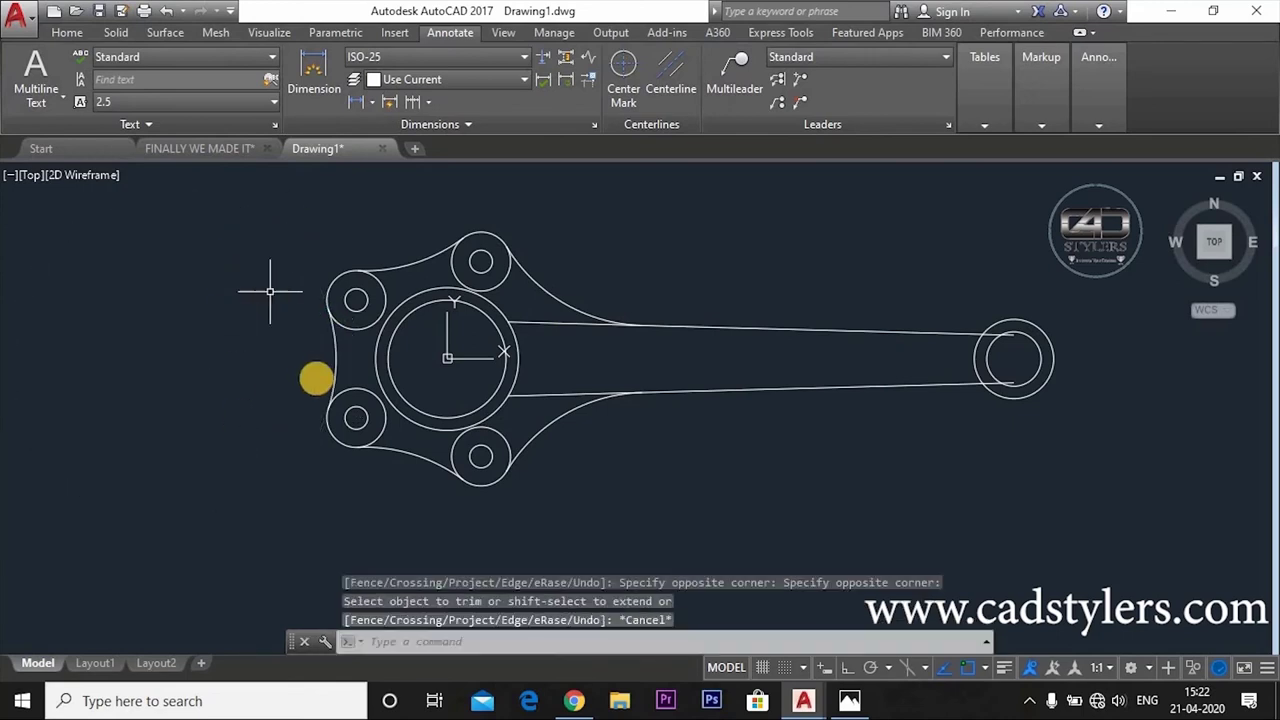
Step: Trim the leftover arcs at the lower boss and the lower-left and upper-left bosses
type("tr")
key("Return")
key("Return")
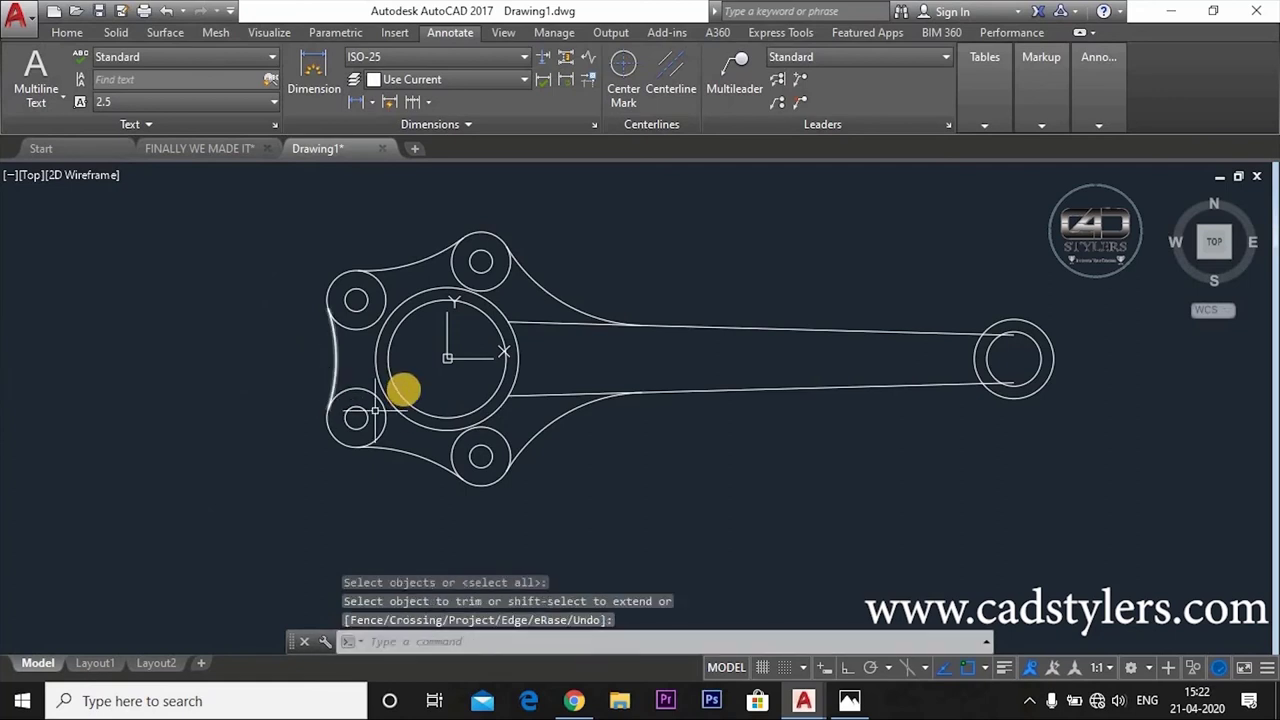
key("Escape")
type("tr")
key("Return")
key("Return")
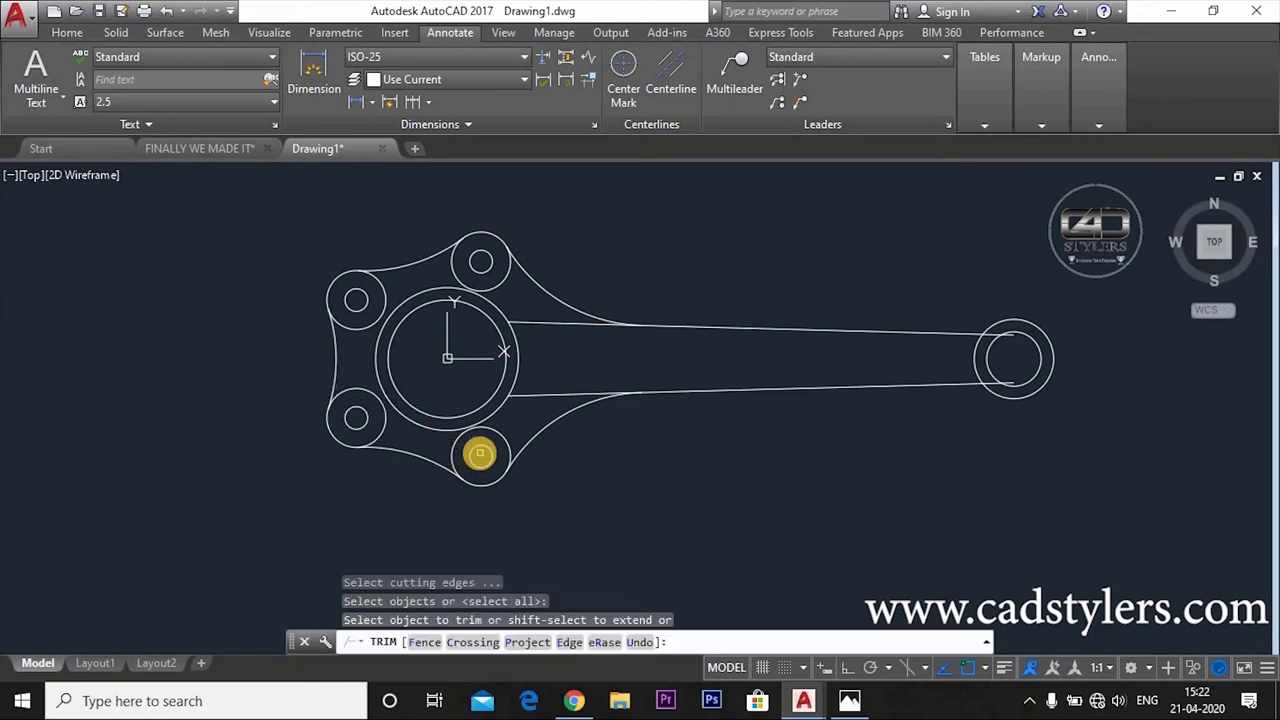
left_click(502, 431)
left_click(503, 437)
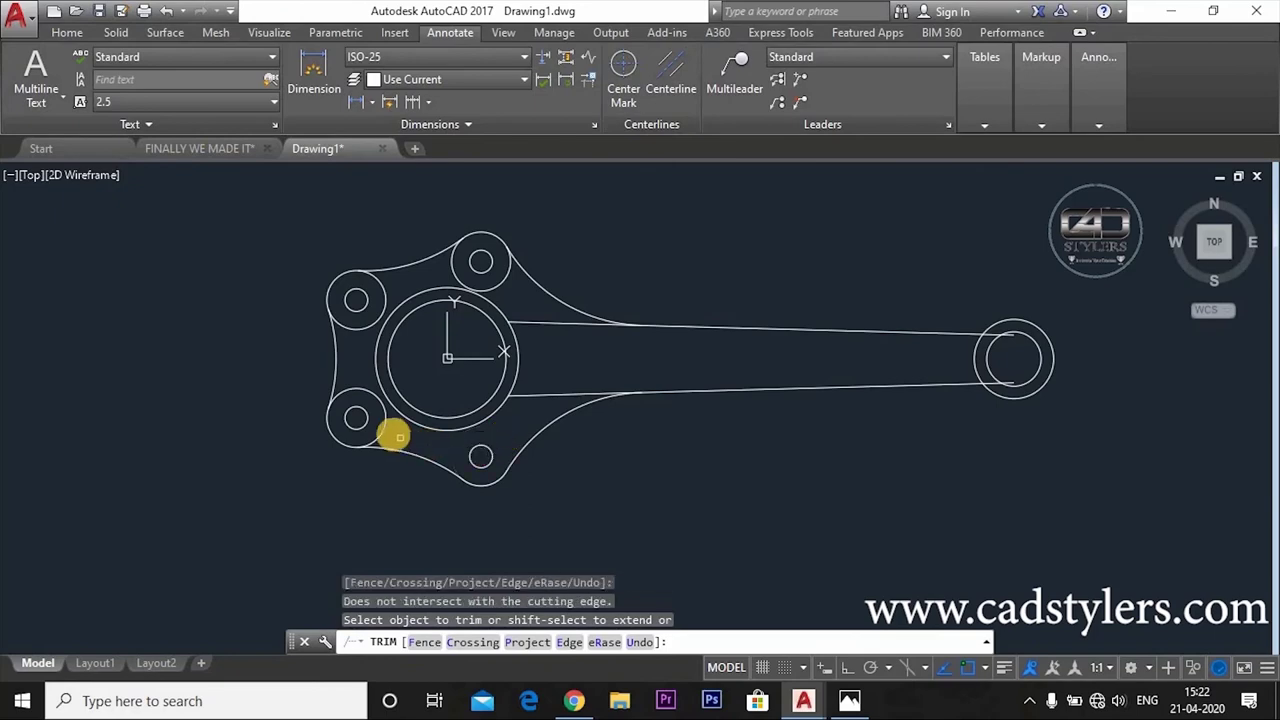
left_click(384, 427)
left_click(363, 327)
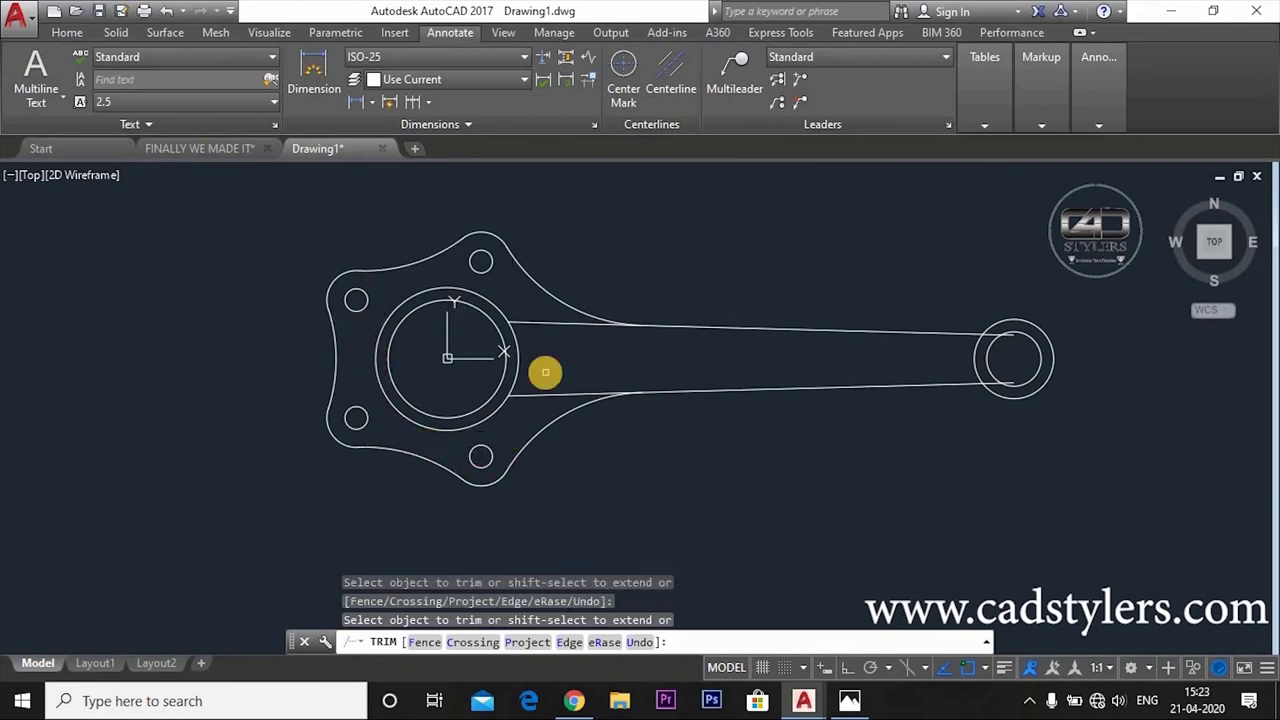
key("Escape")
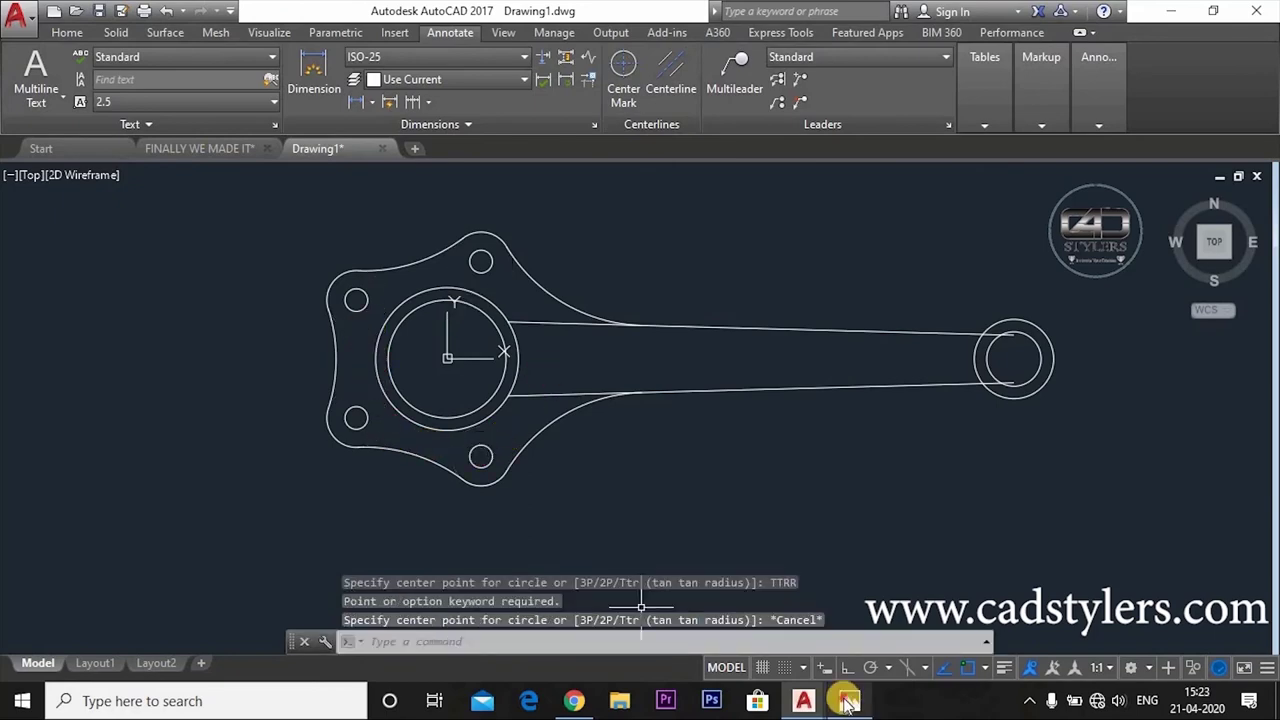
key("alt+Tab")
Step: Enlarge the master-rod reference to read its dimensions, then minimize Photos to return to AutoCAD
double_click(553, 262)
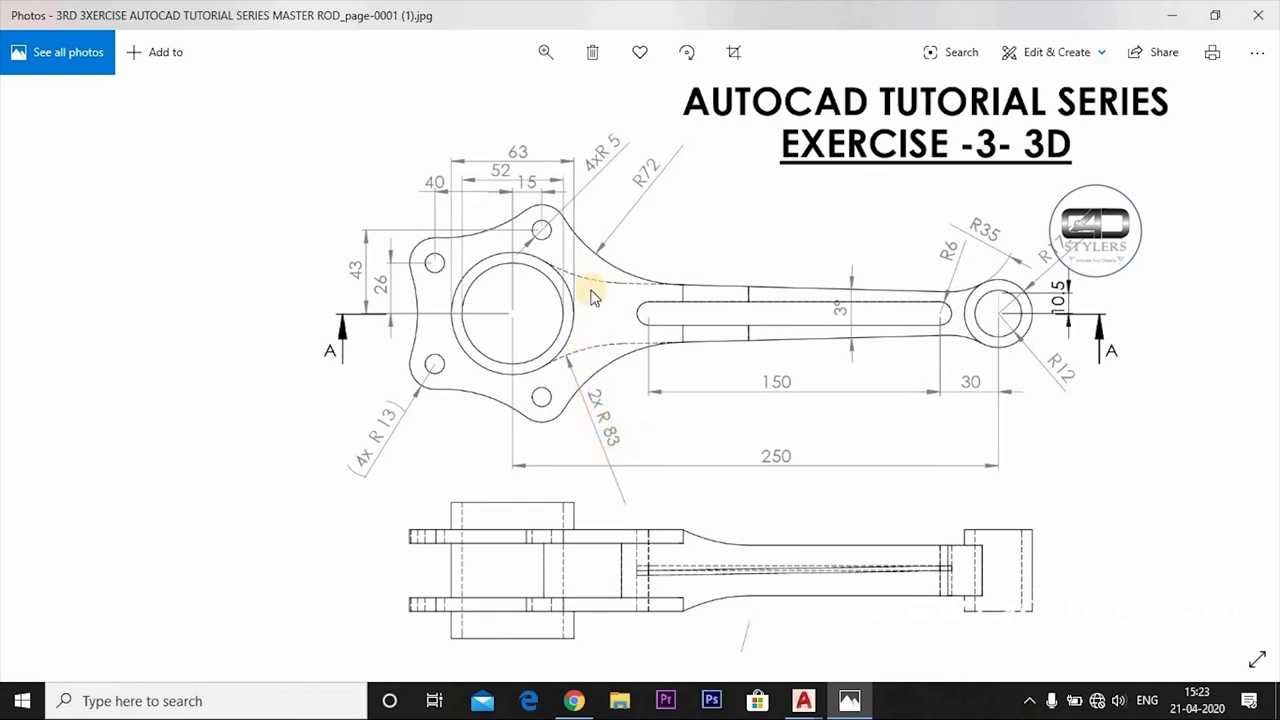
left_click(852, 703)
Step: Draw an R83 TTR circle blending the upper shank edge into the big end
type("c")
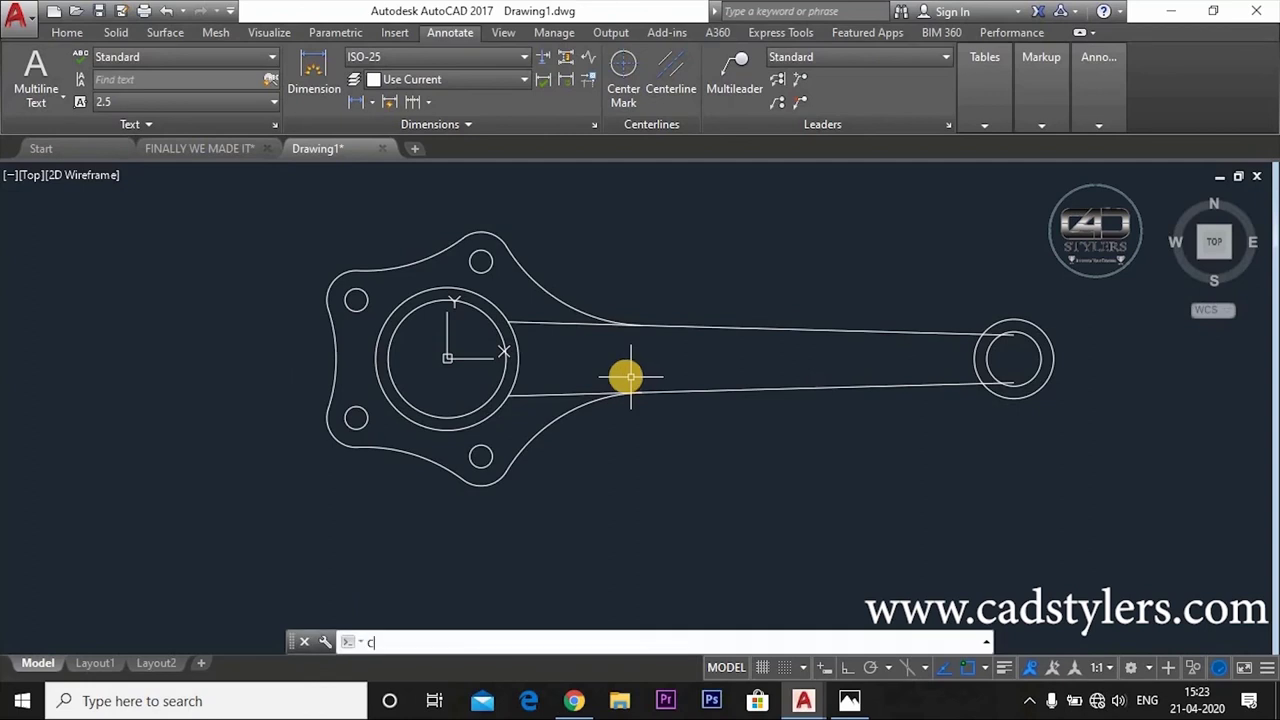
key("Return")
type("ttr")
key("Return")
left_click(622, 377)
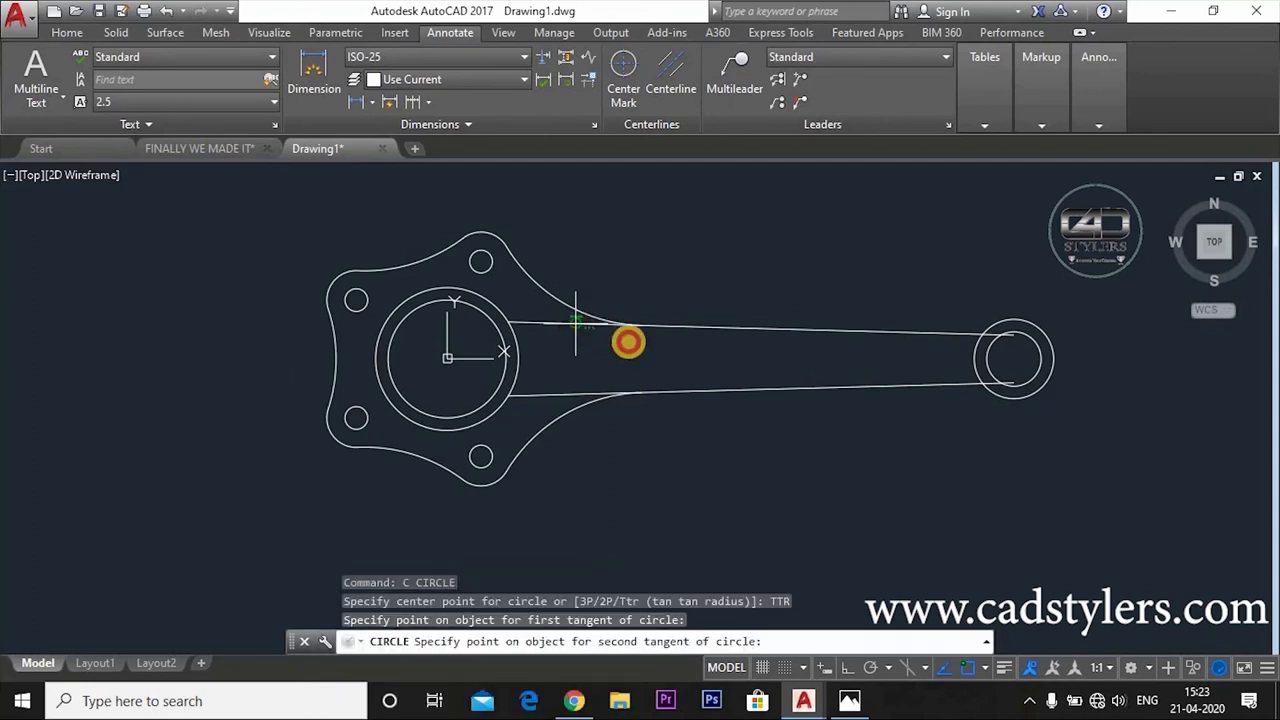
left_click(638, 347)
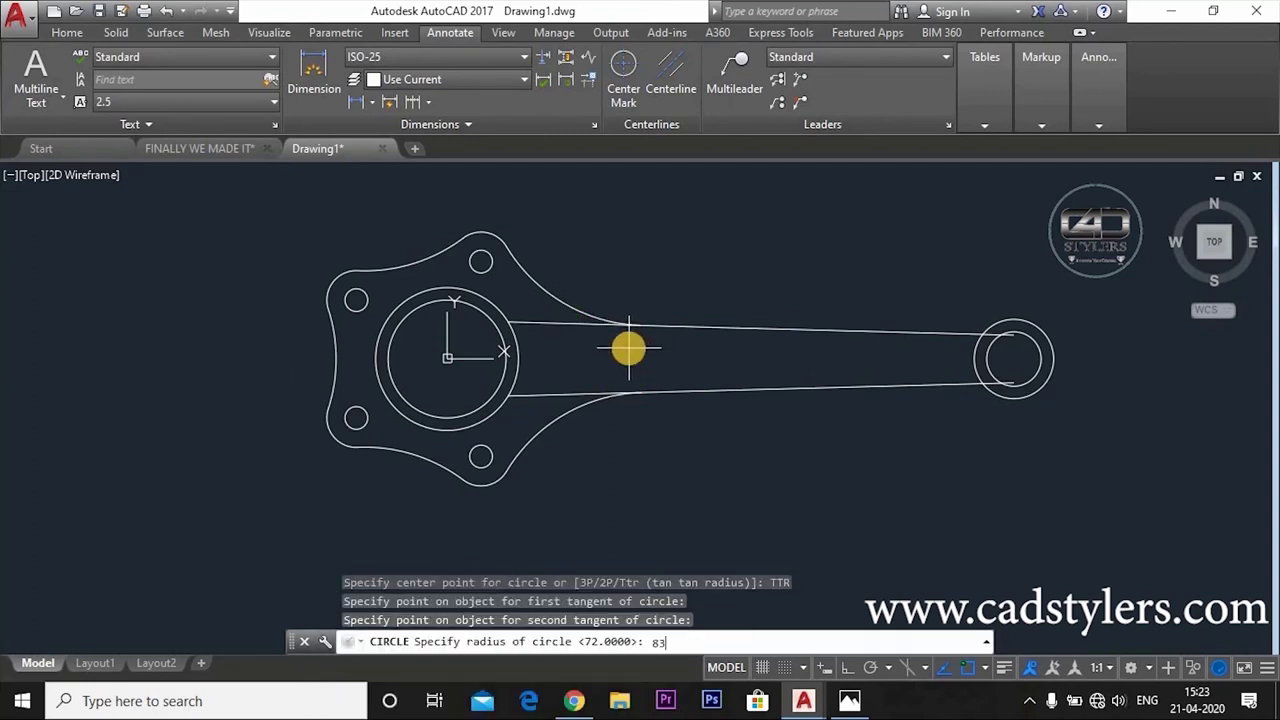
type("83")
key("Return")
Step: Draw a second R83 TTR circle blending the lower shank edge into the big end
key("Return")
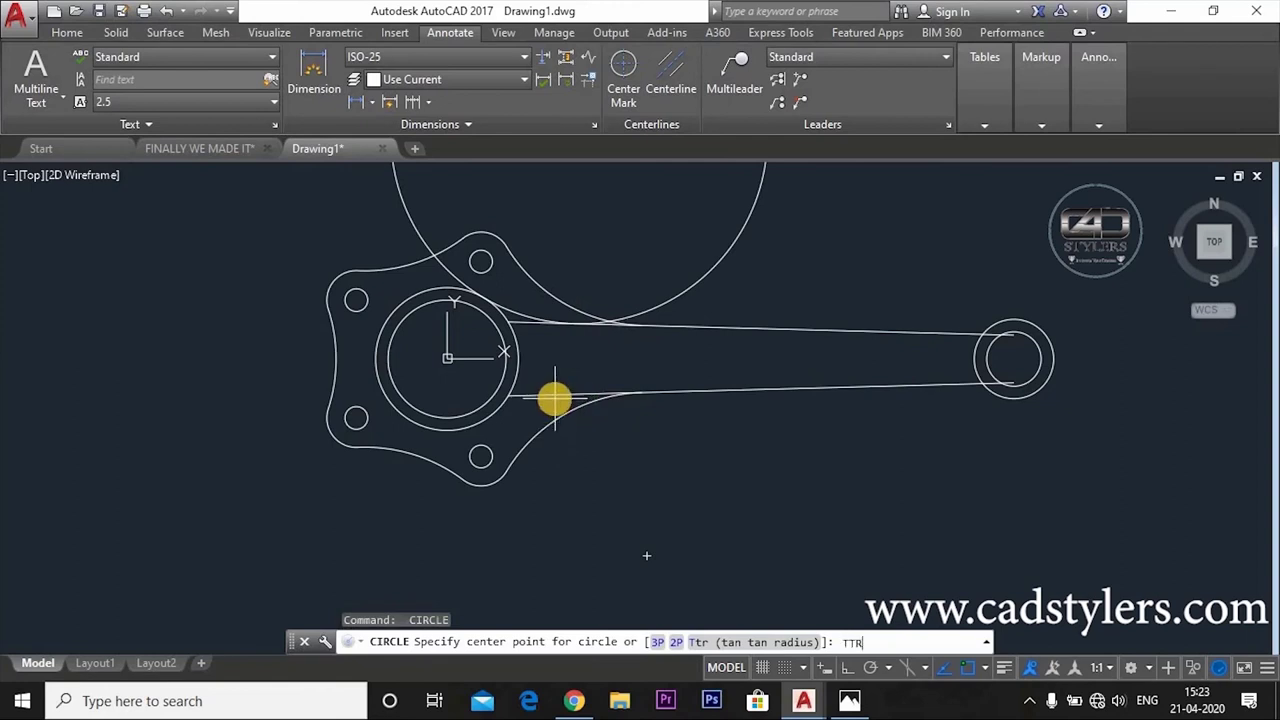
type("TTR")
key("Return")
left_click(543, 400)
left_click(551, 394)
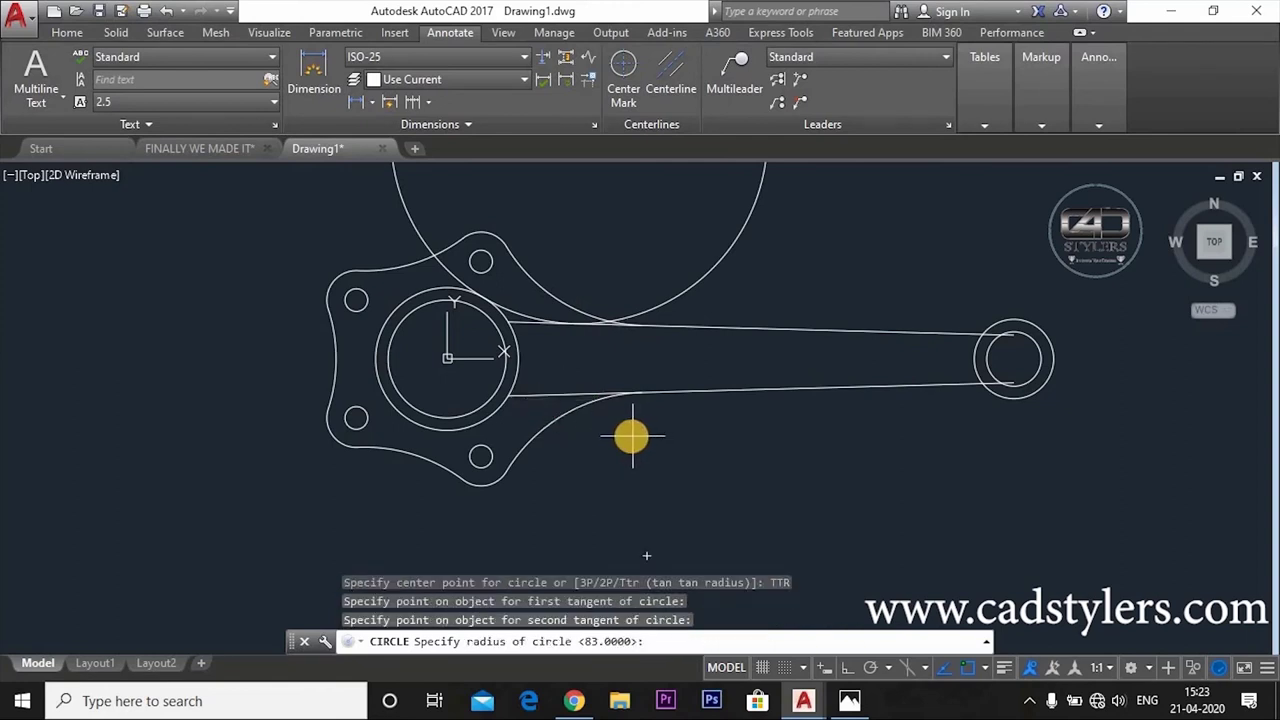
type("83")
key("Return")
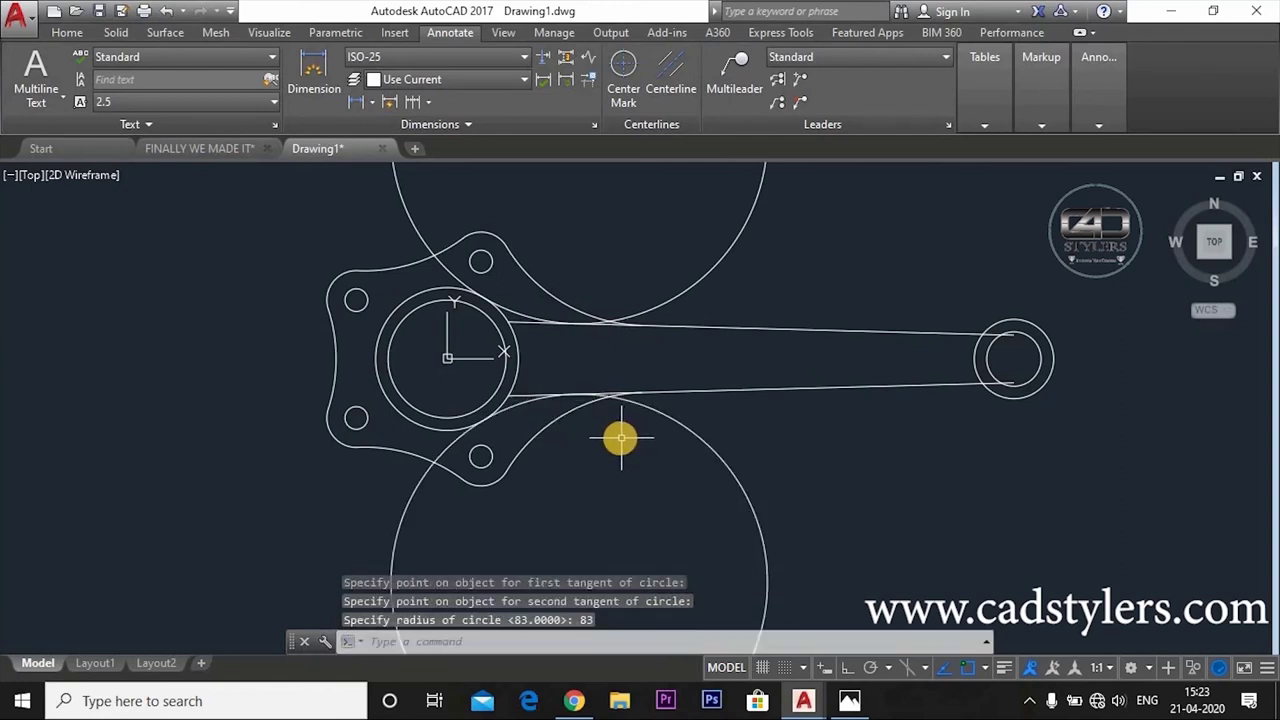
key("Escape")
Step: Zoom and pan to inspect the tangent junction between the shank and big end
type("TR")
key("Return")
key("Return")
scroll(600, 383, "up", 6)
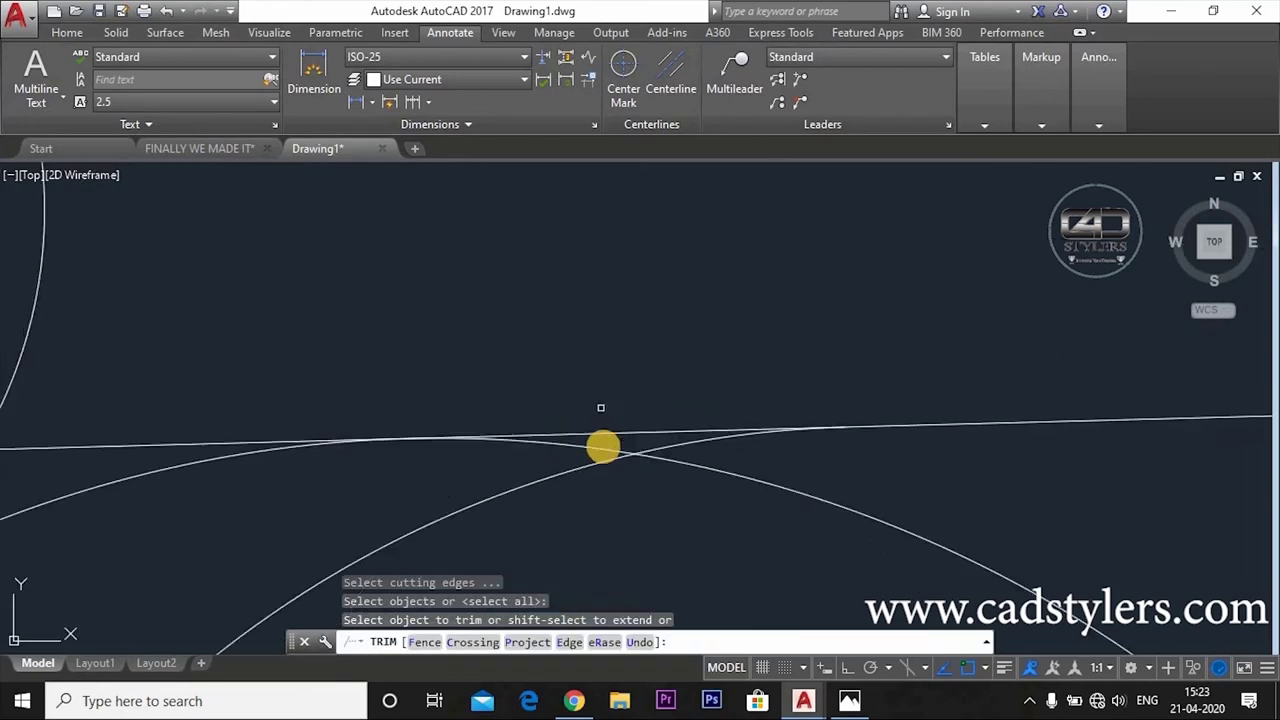
middle_click_drag(597, 440, 739, 391)
scroll(739, 391, "down", 5)
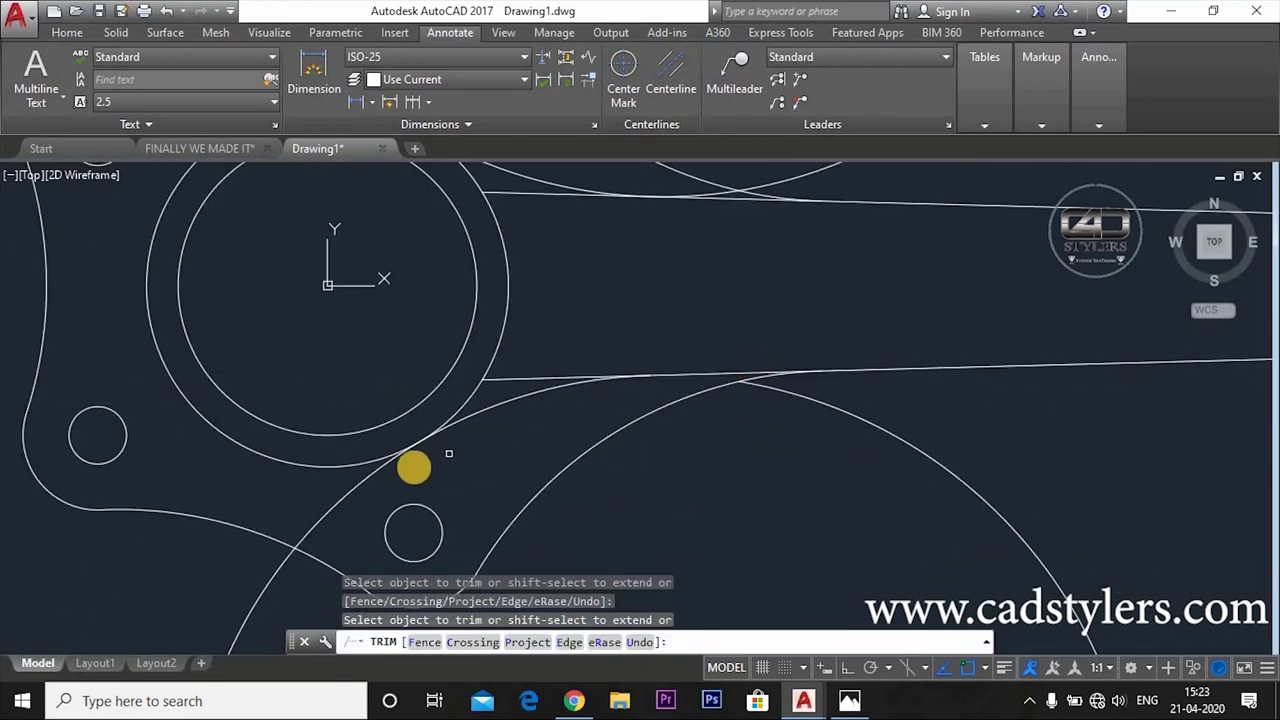
scroll(666, 349, "up", 3)
scroll(689, 397, "down", 4)
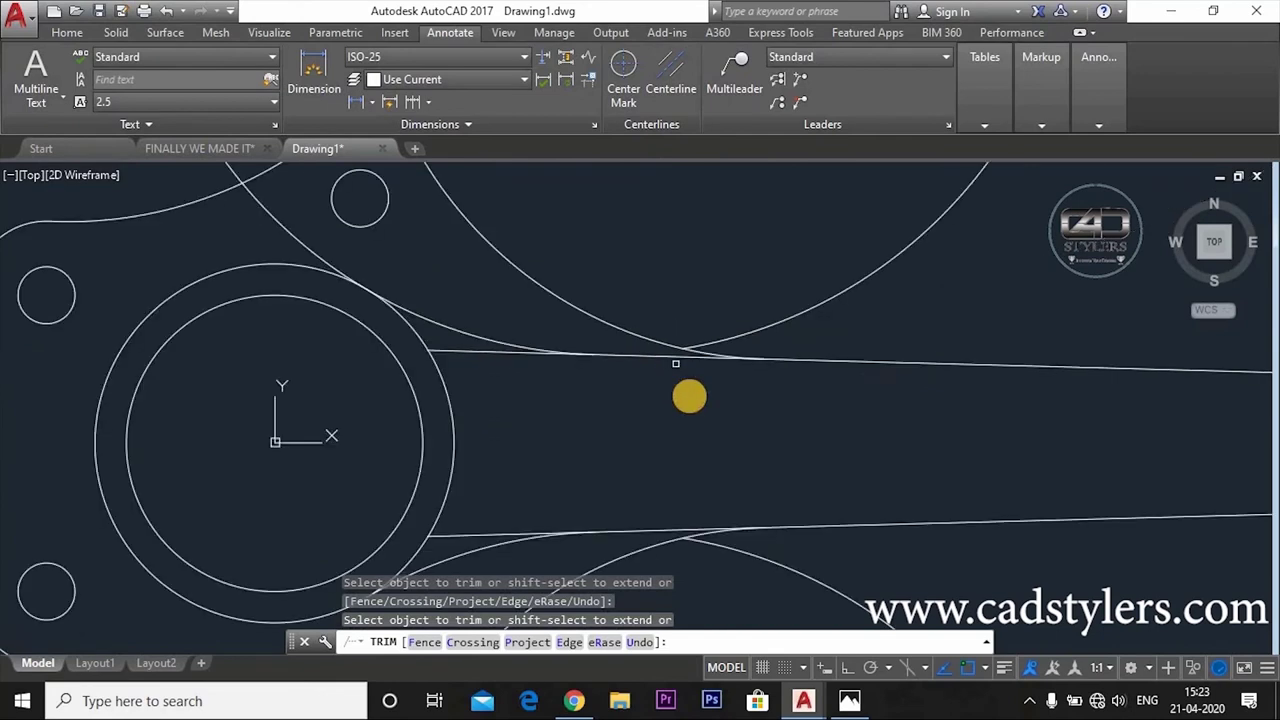
scroll(274, 277, "up", 1)
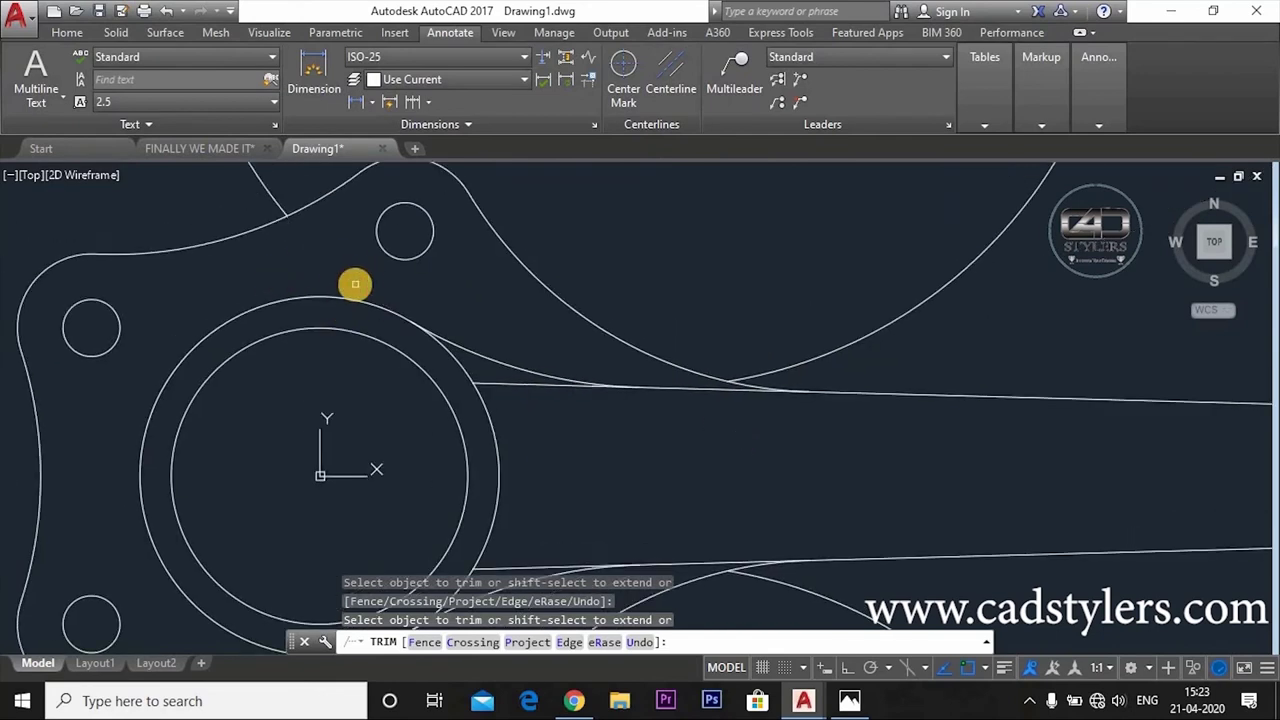
key("Escape")
Step: Erase the extra large circle and a second unwanted object
type("e")
key("Return")
left_click(266, 191)
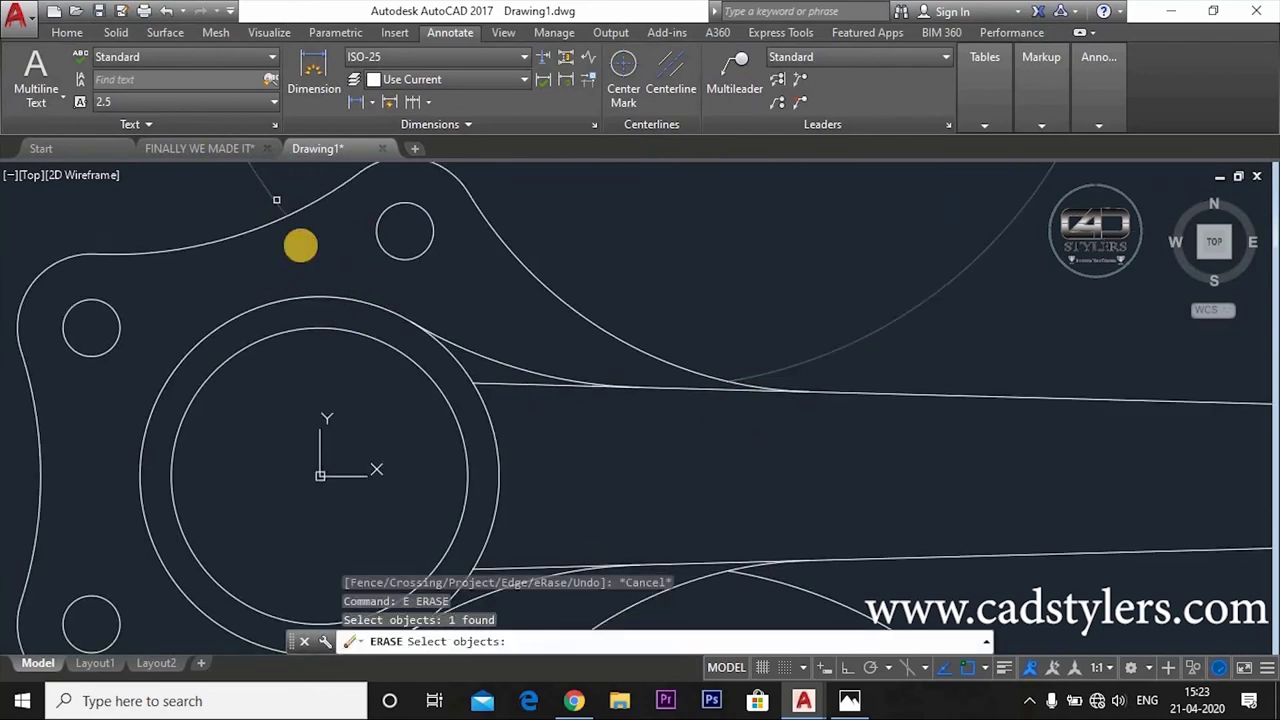
scroll(414, 306, "down", 5)
left_click(414, 306)
scroll(608, 434, "up", 5)
key("Escape")
Step: Trim the leftover arc near the big end and bring up the reference drawing
type("TR")
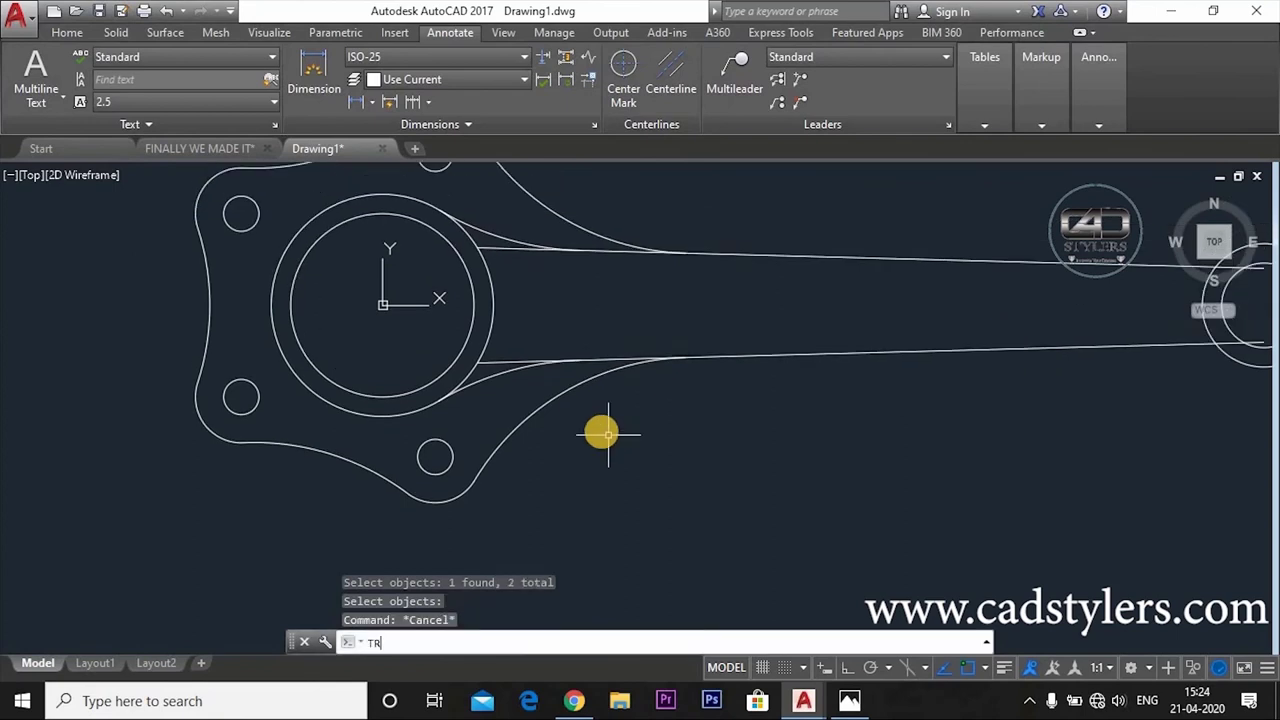
key("Return")
key("Return")
left_click(517, 249)
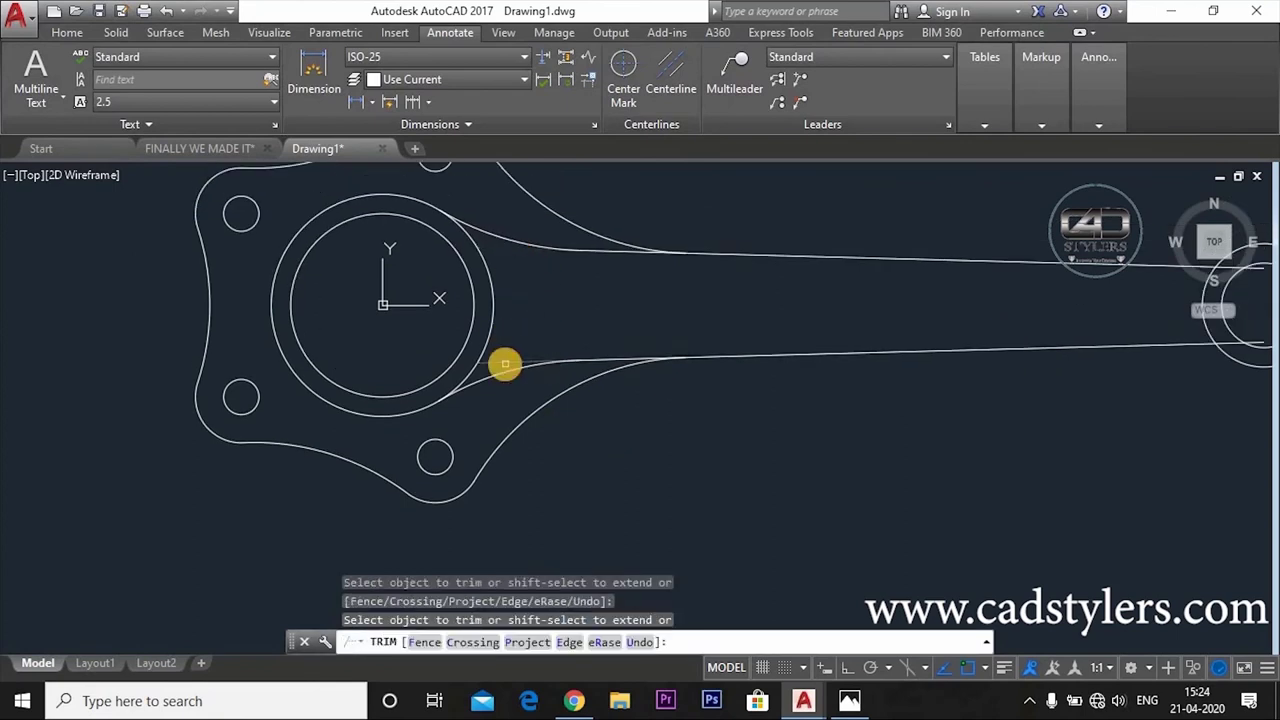
key("Escape")
scroll(700, 489, "down", 4)
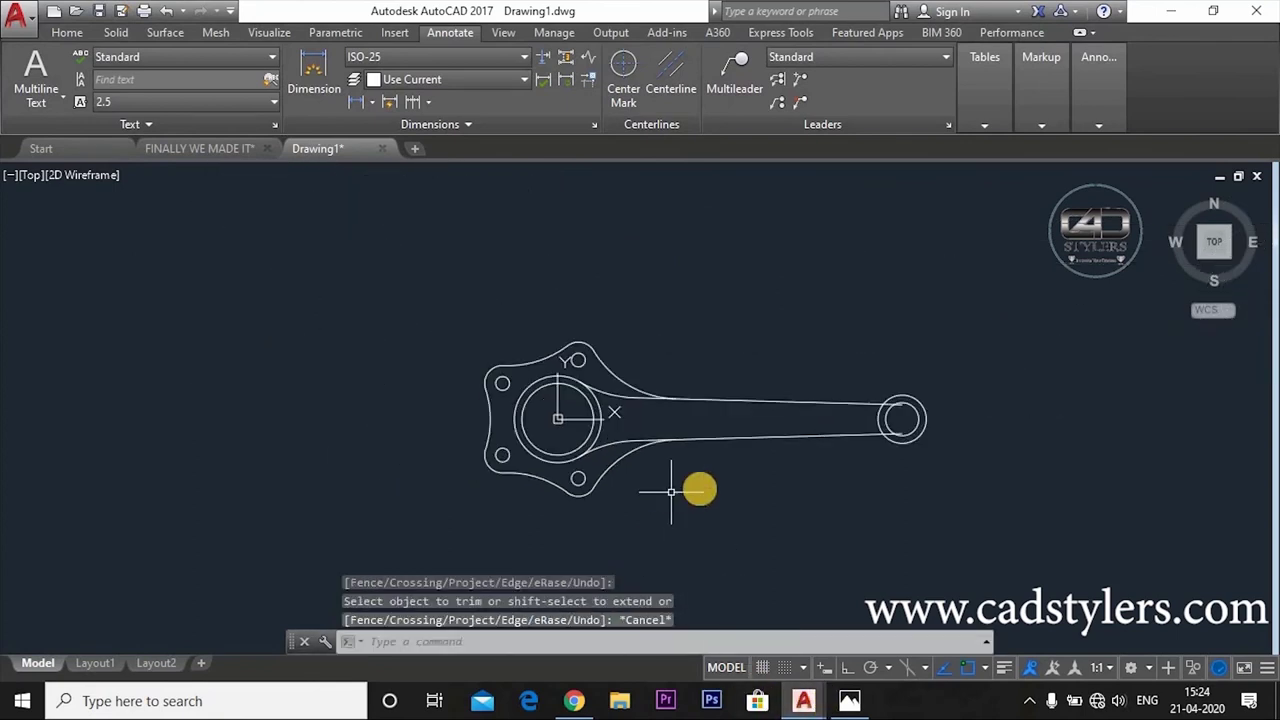
left_click(849, 703)
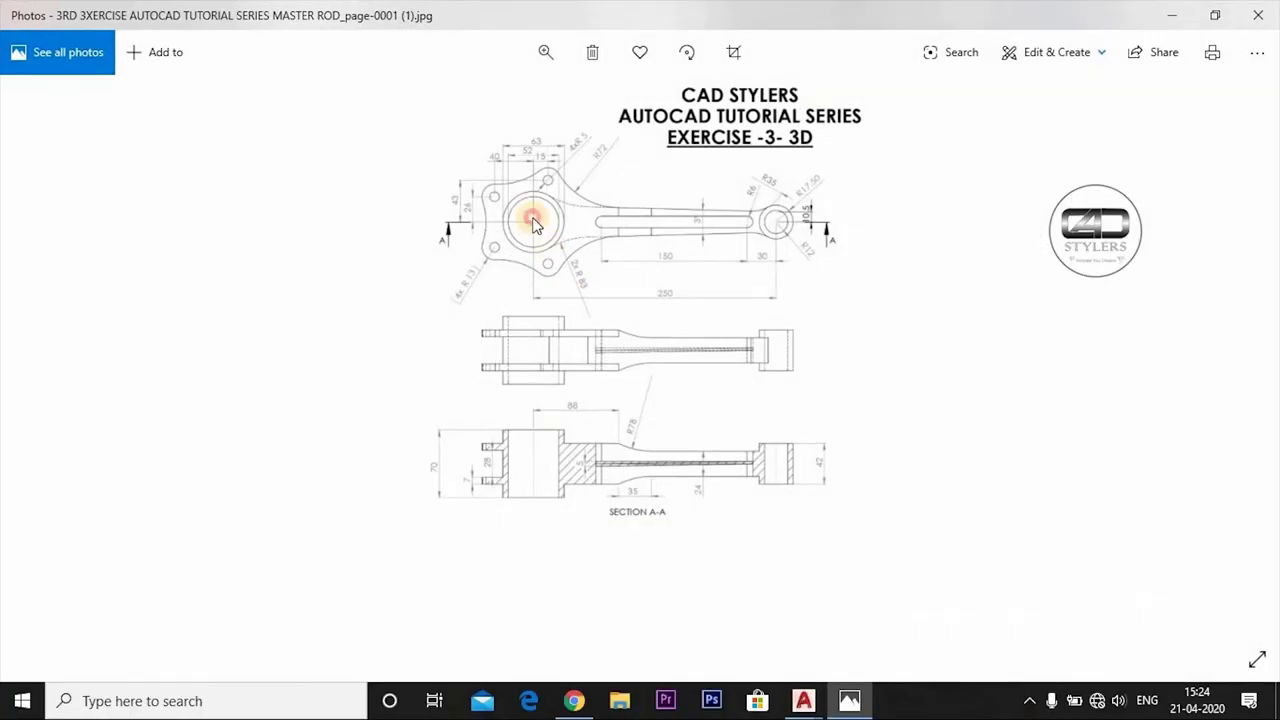
scroll(533, 222, "up", 3)
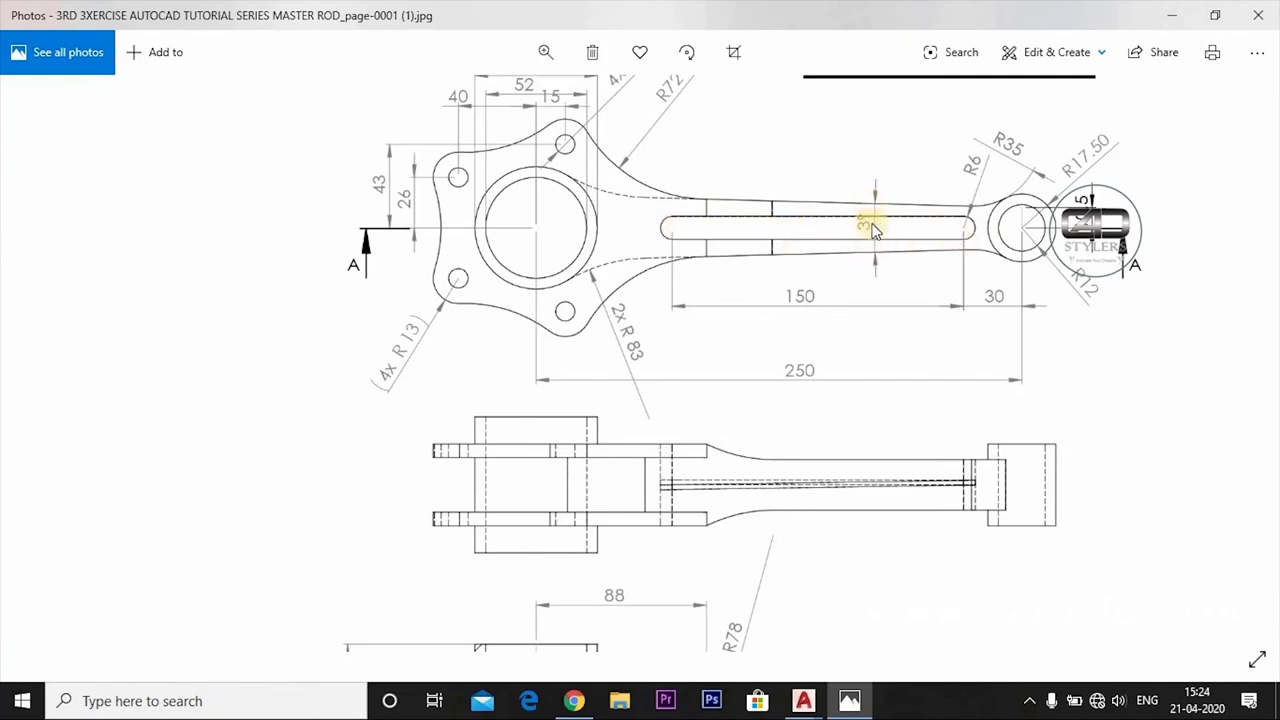
left_click(850, 699)
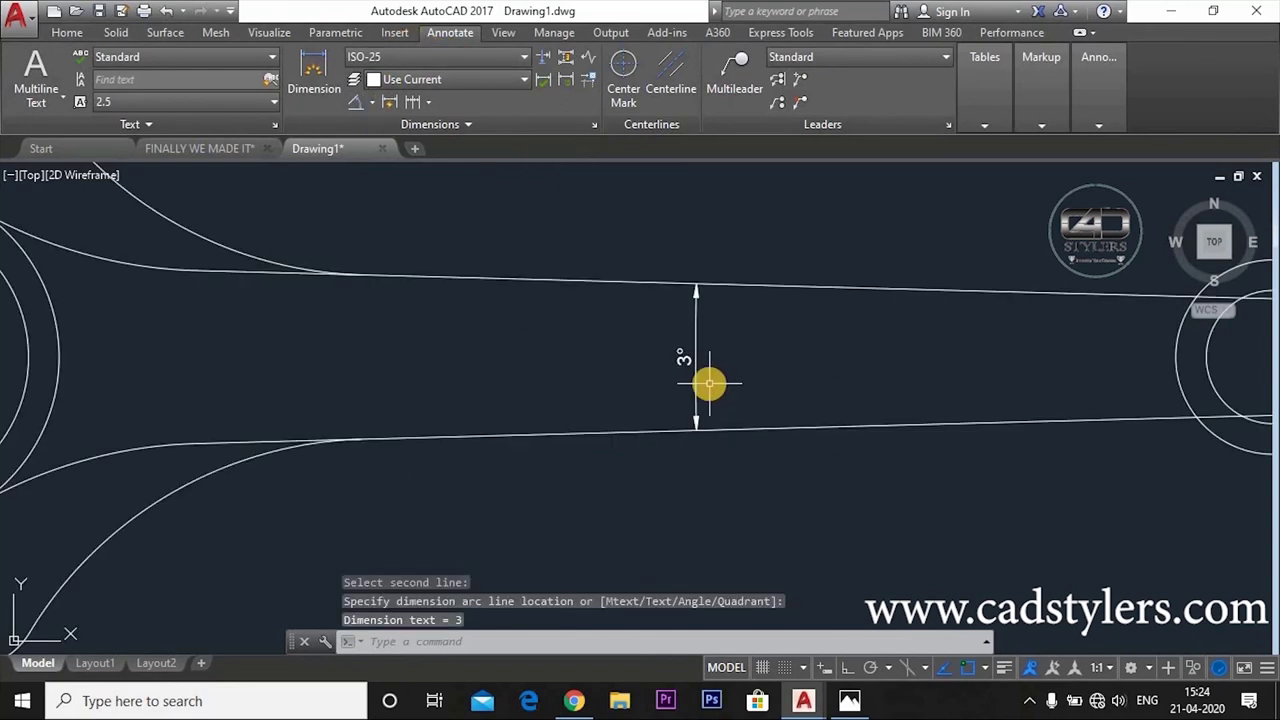
middle_click_drag(694, 334, 680, 284)
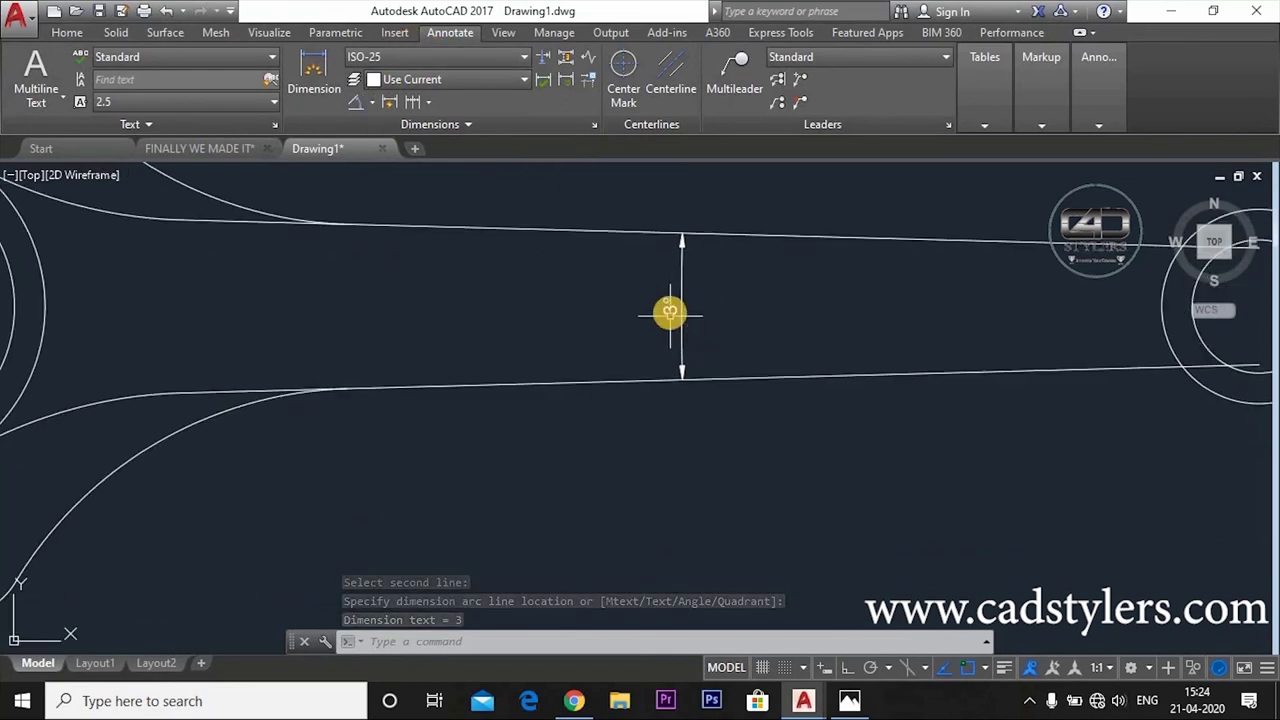
left_click(678, 310)
key("Delete")
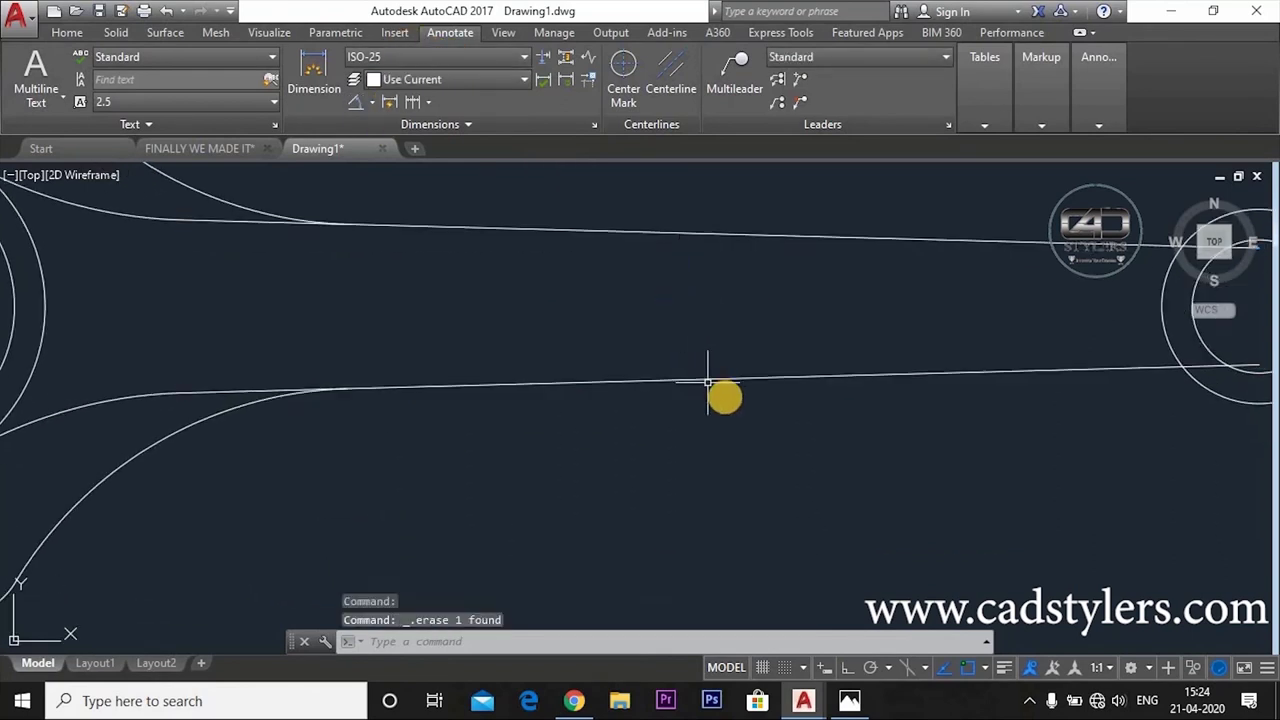
scroll(700, 430, "down", 10)
left_click(849, 701)
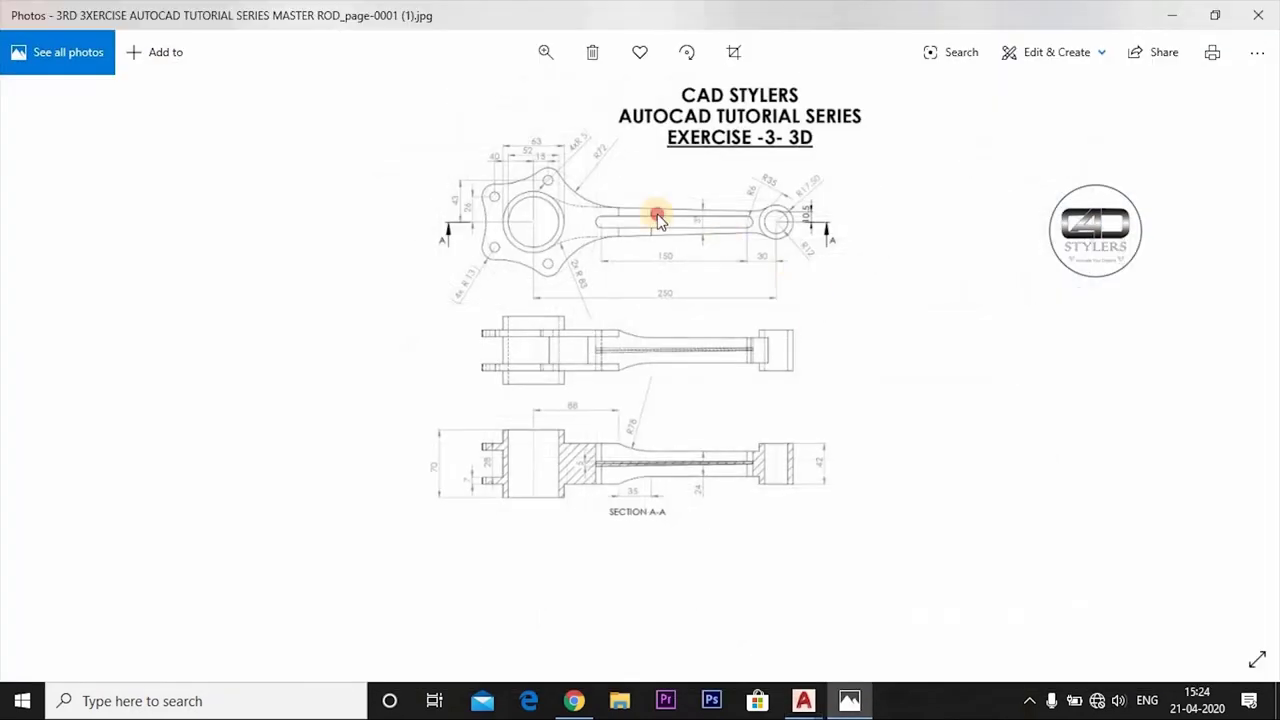
Step: Zoom into the plan view's central slot (150, 30, R6 ends, 3° taper) in Photos
scroll(660, 218, "up", 3)
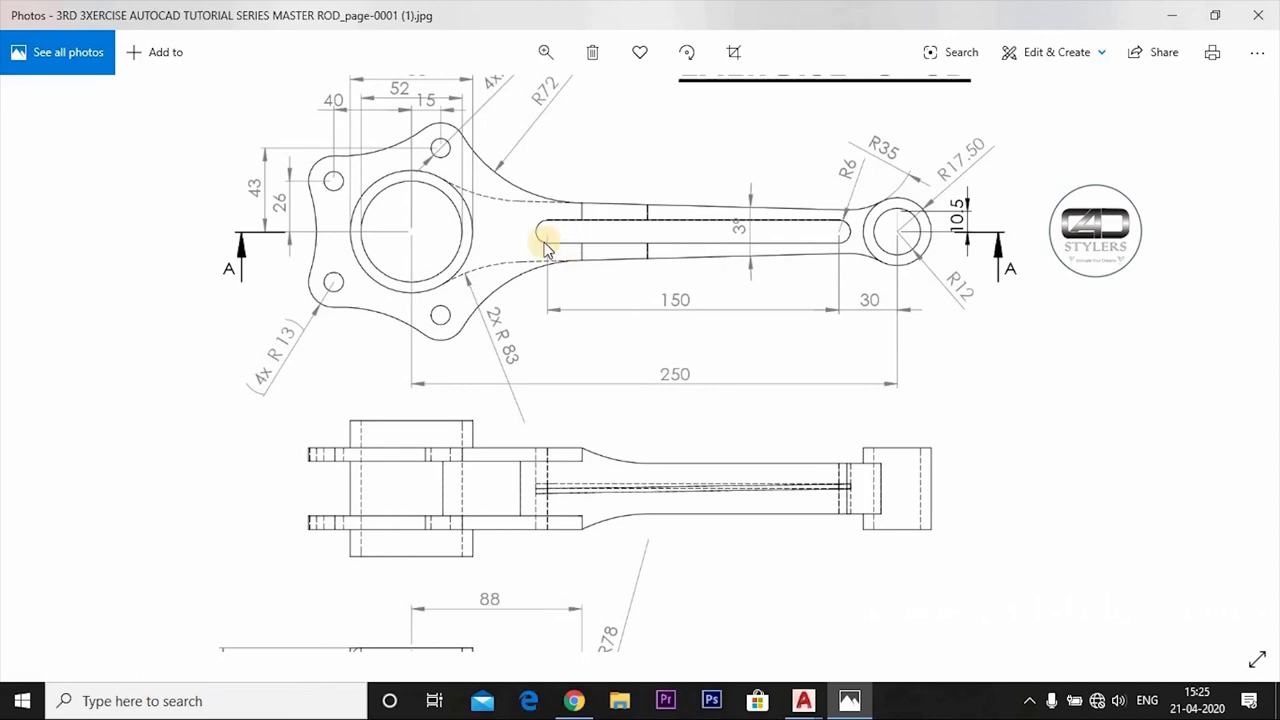
Step: Back in AutoCAD, draw an R6 circle centred at 220,0
left_click(803, 700)
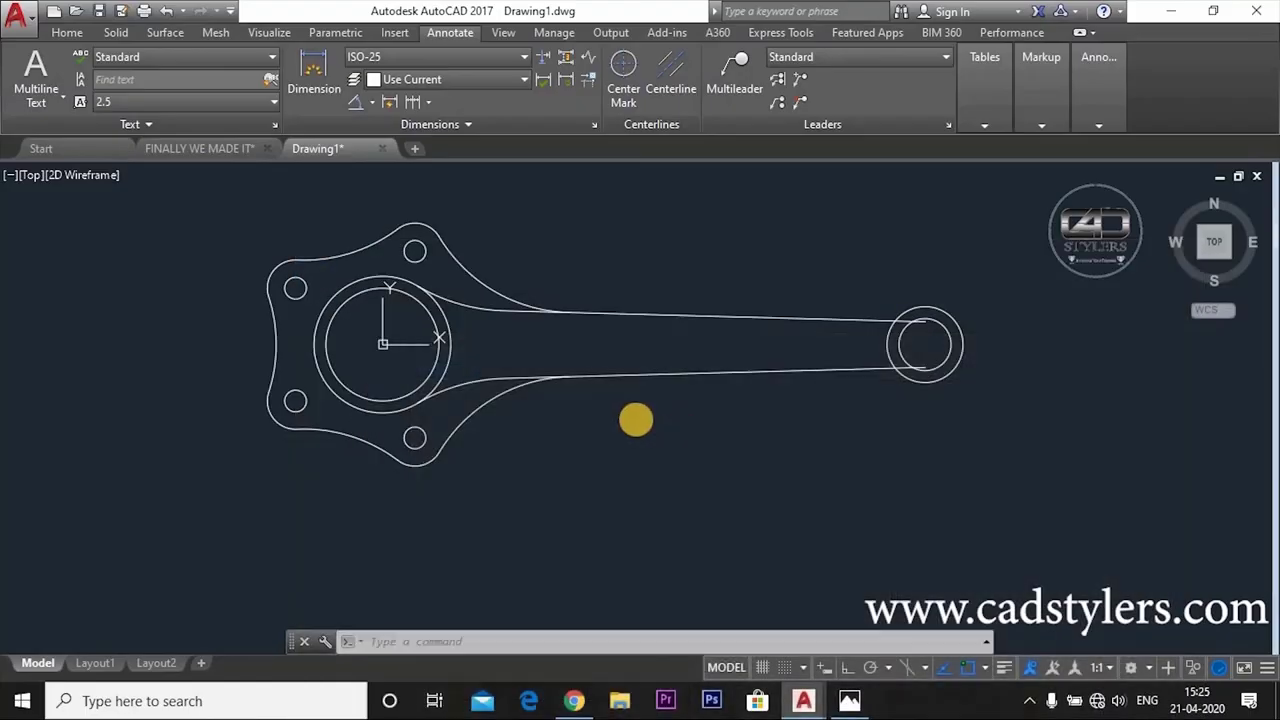
middle_click_drag(634, 420, 624, 460)
type("c")
key("Return")
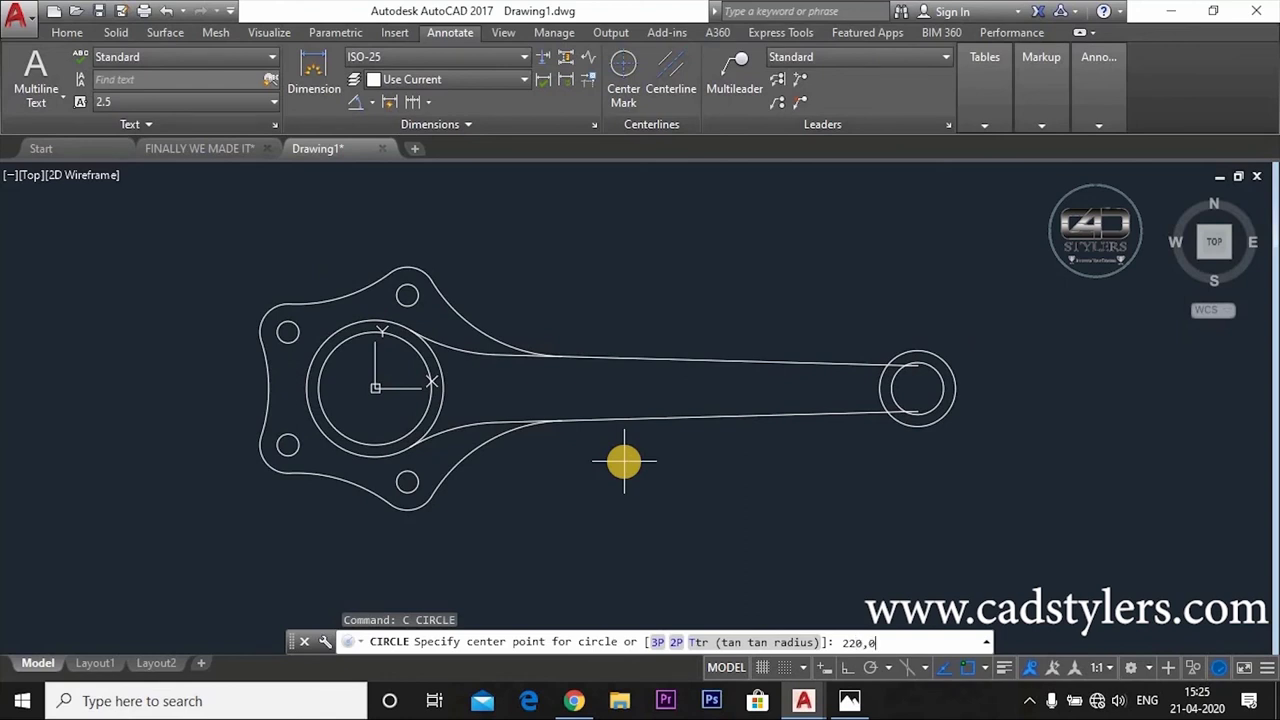
type("220,0")
key("Return")
type("6")
key("Return")
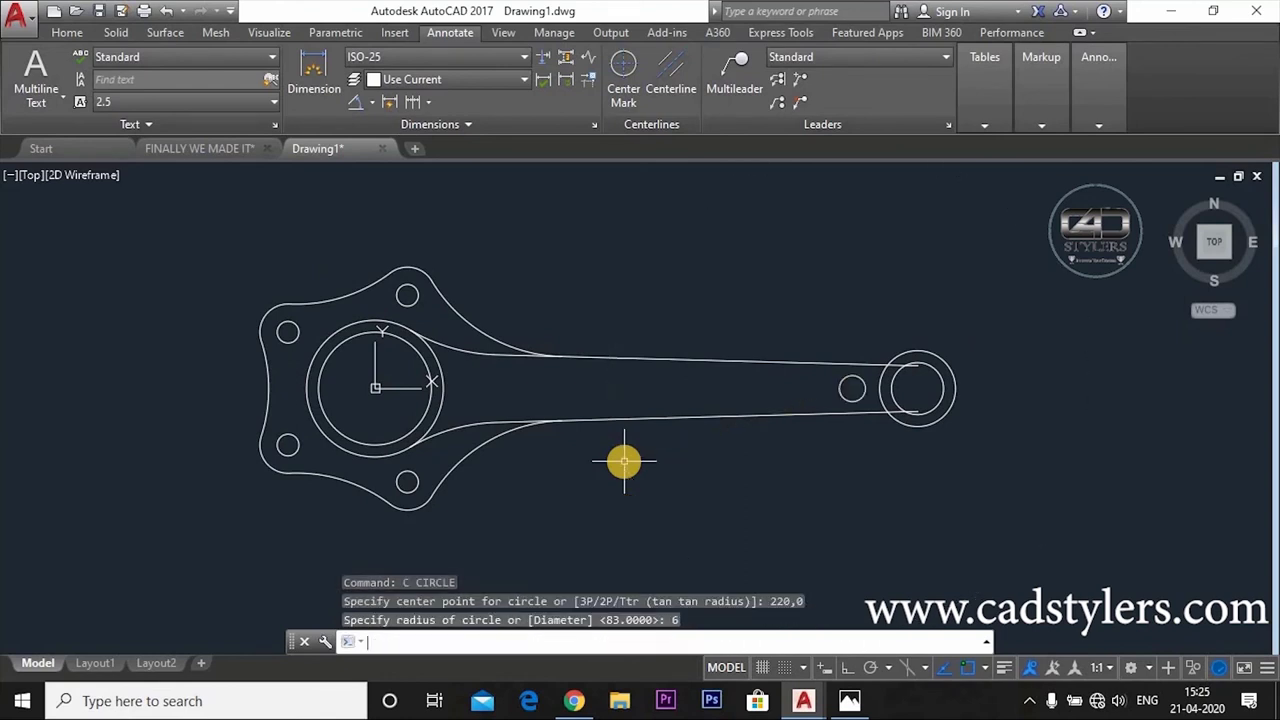
Step: Copy the R6 circle 150 units to the left with Ortho on
type("co")
key("Return")
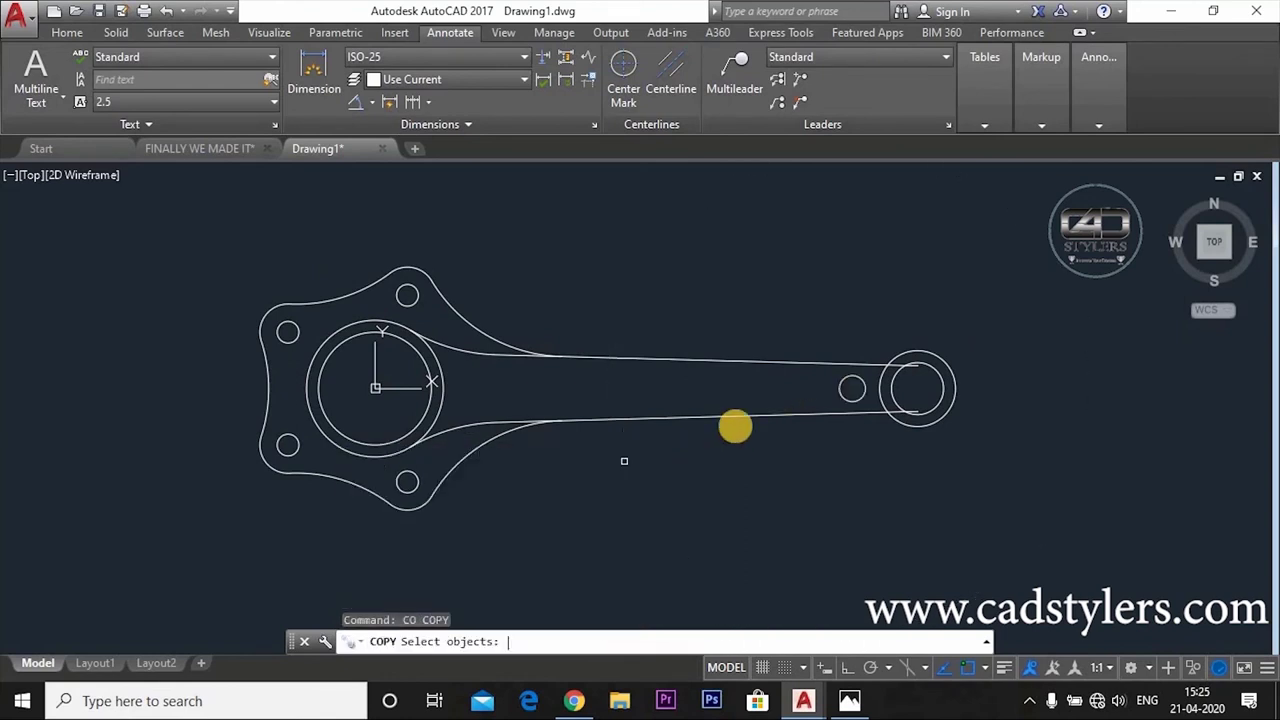
left_click(852, 397)
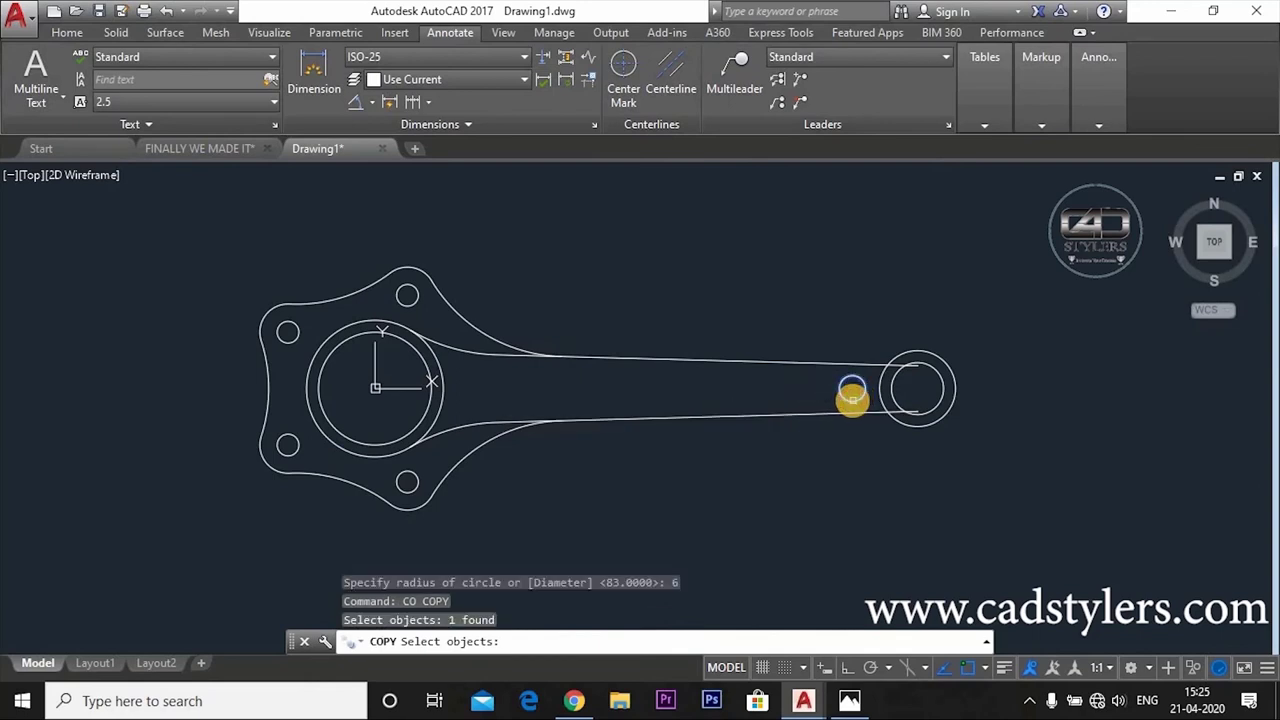
key("Return")
left_click(852, 388)
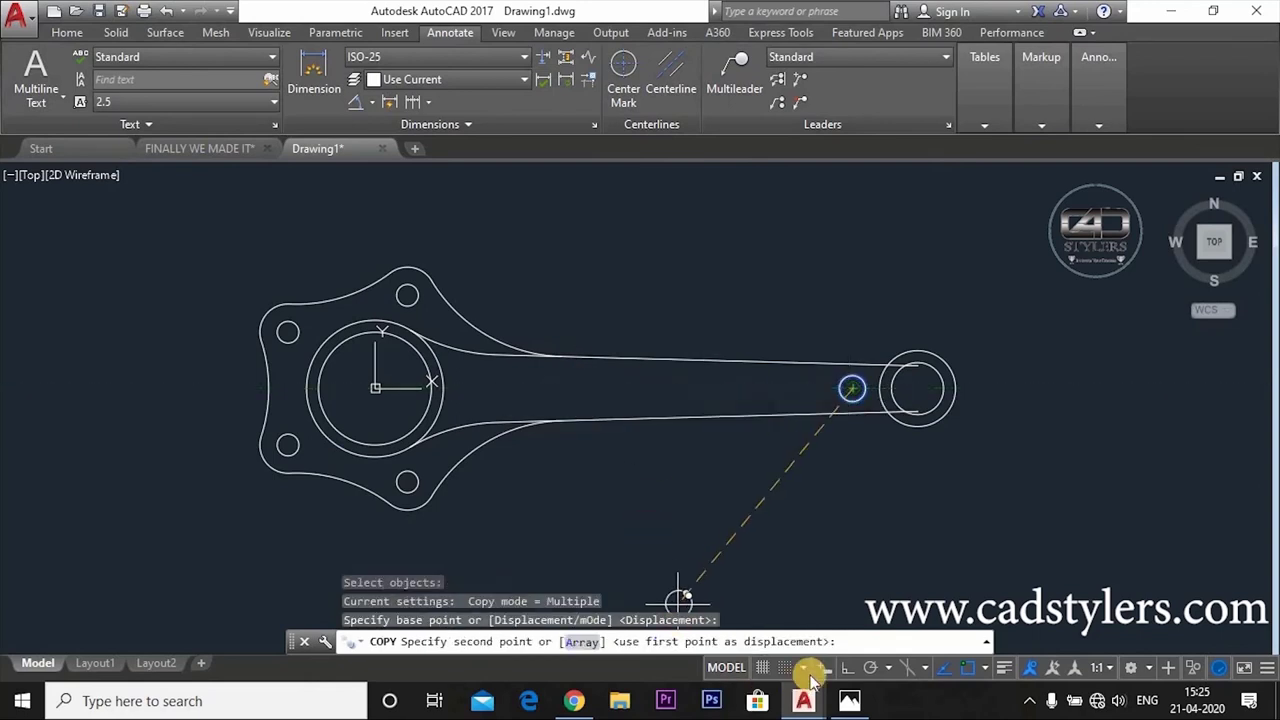
key("F8")
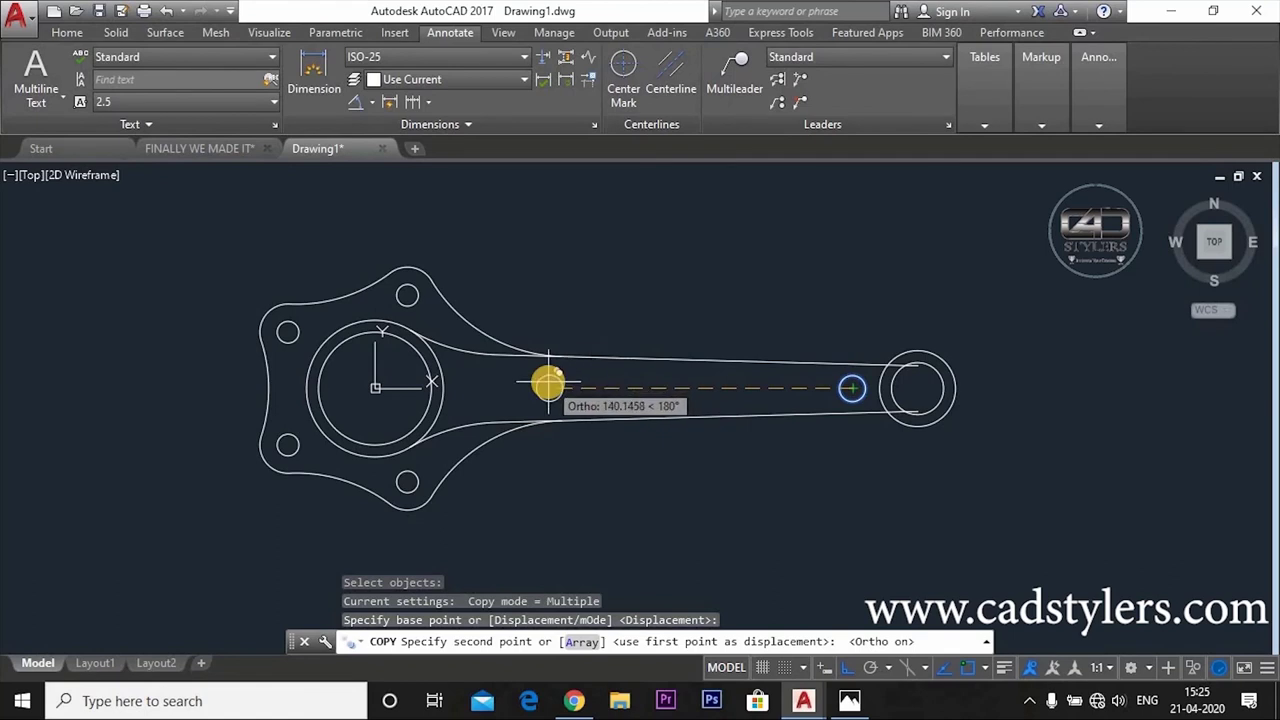
type("150")
key("Return")
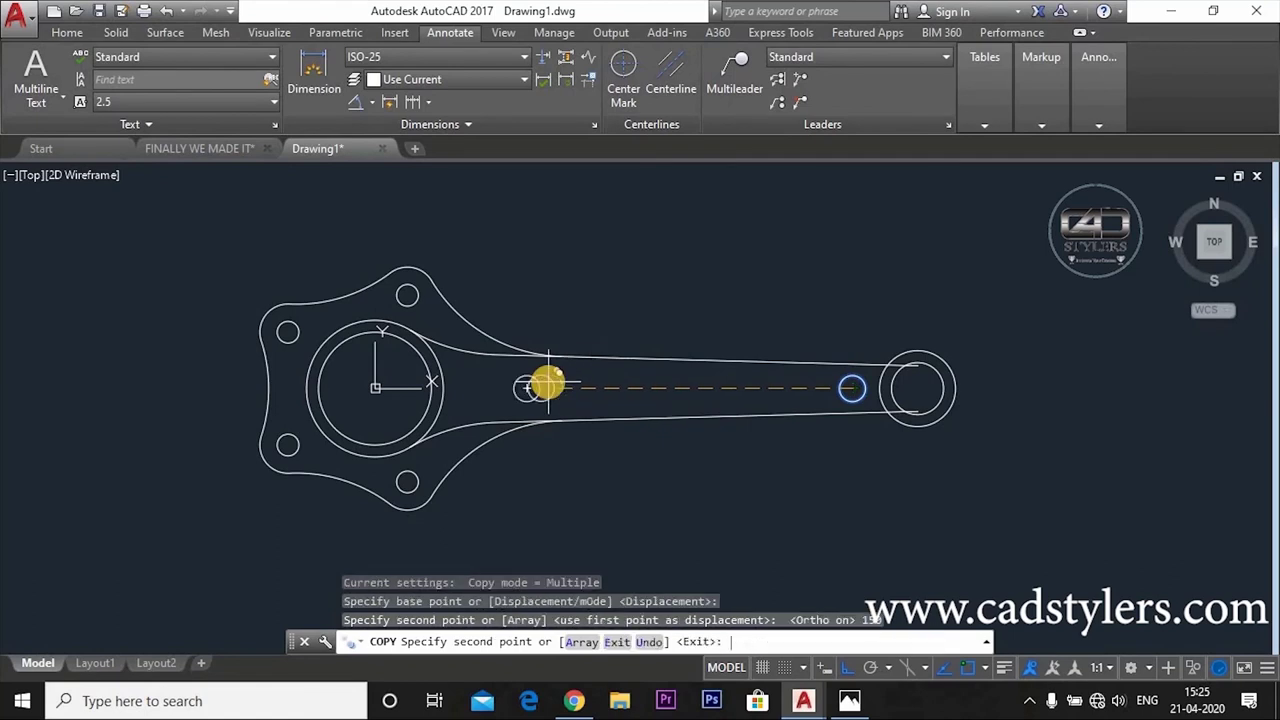
key("Escape")
Step: Draw the slot's upper and lower lines joining the tops and bottoms of both circles
type("l")
key("Return")
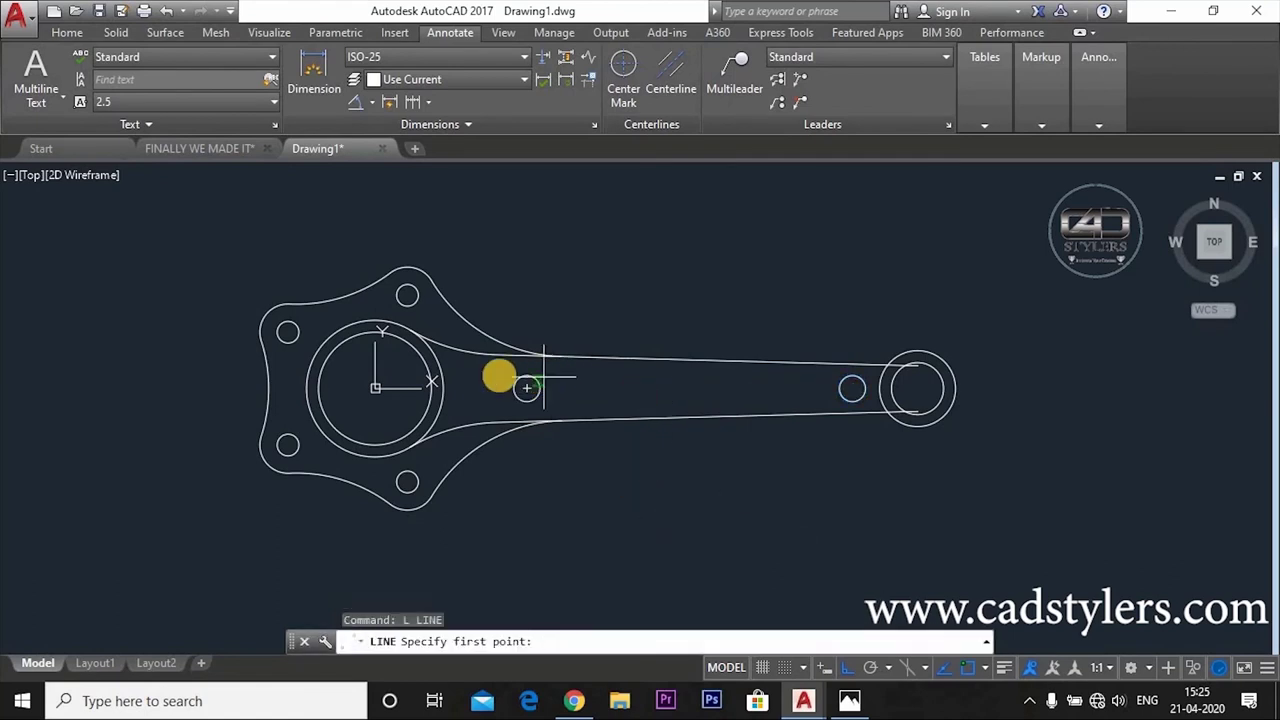
left_click(526, 377)
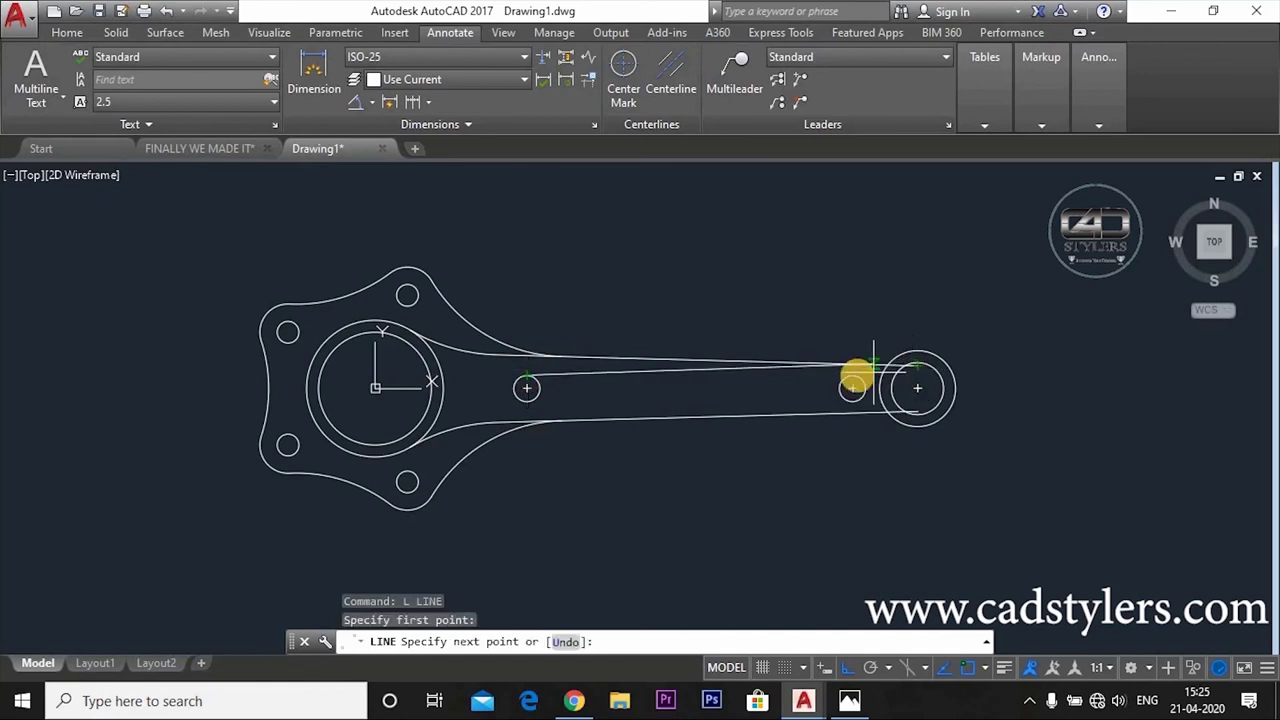
left_click(853, 377)
key("Return")
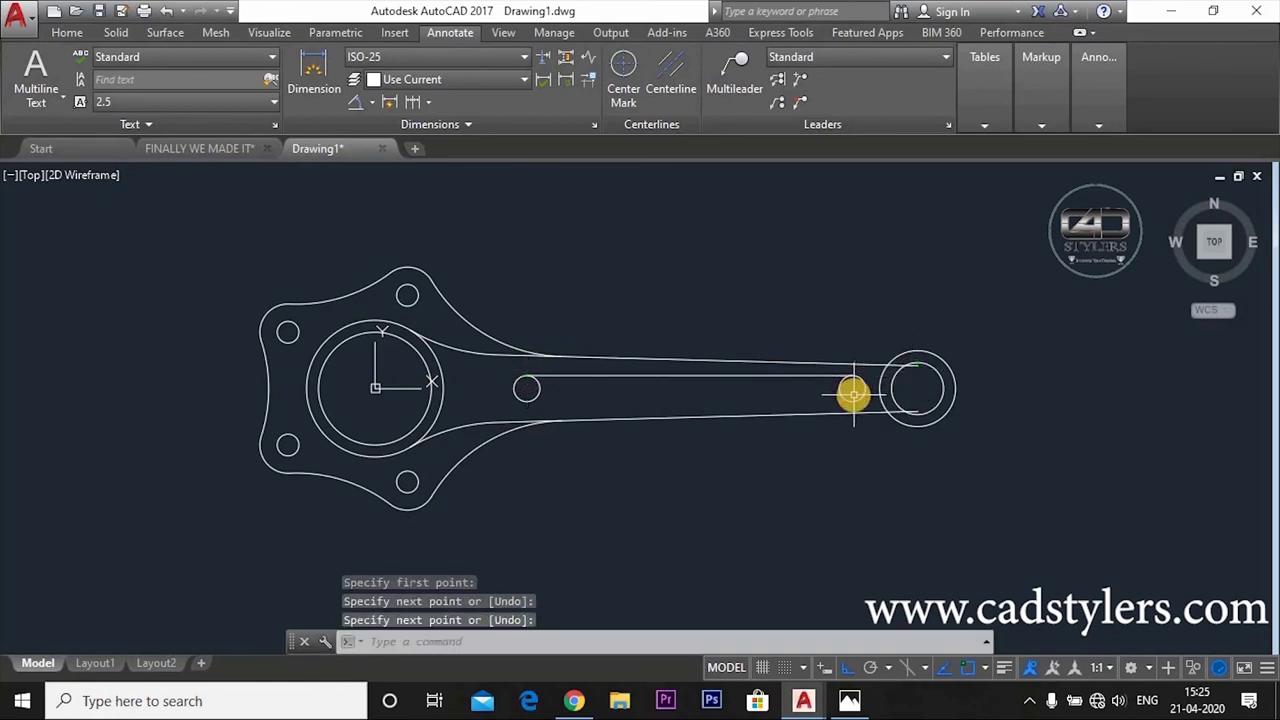
key("Return")
left_click(853, 401)
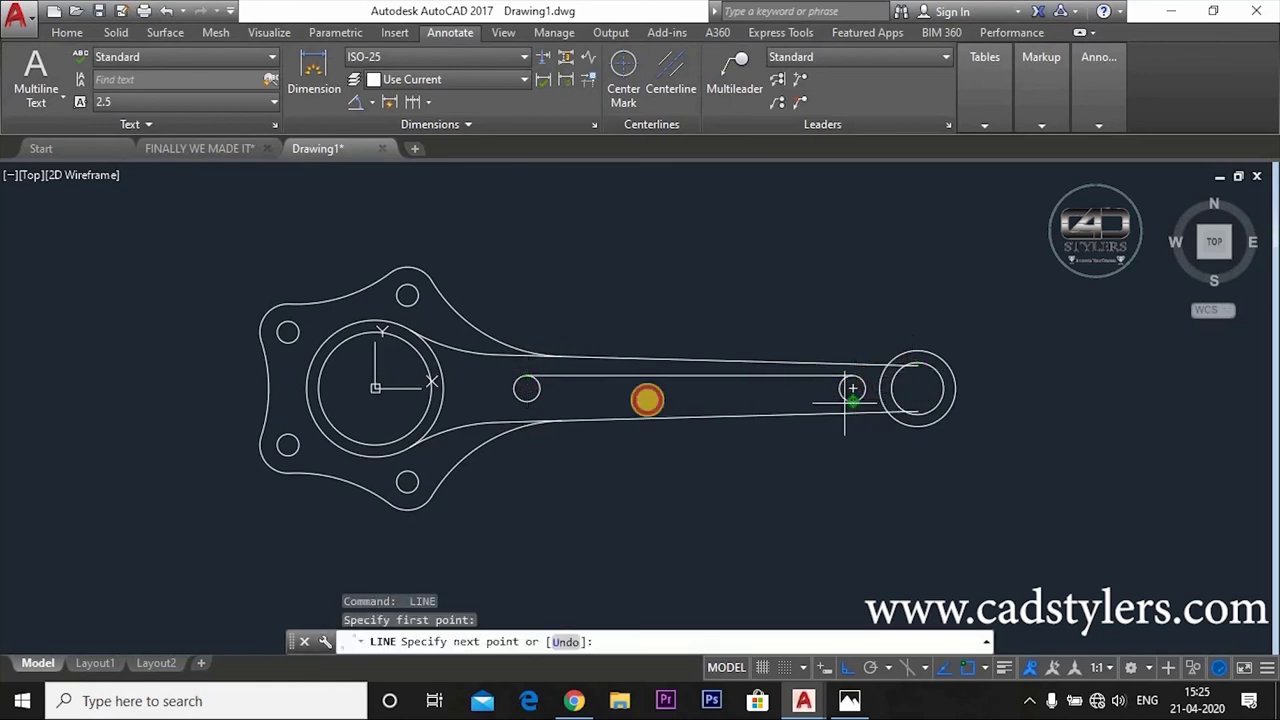
left_click(527, 402)
key("Escape")
Step: Trim the inner arcs at both slot ends and switch to the reference drawing
type("tr")
key("Return")
key("Return")
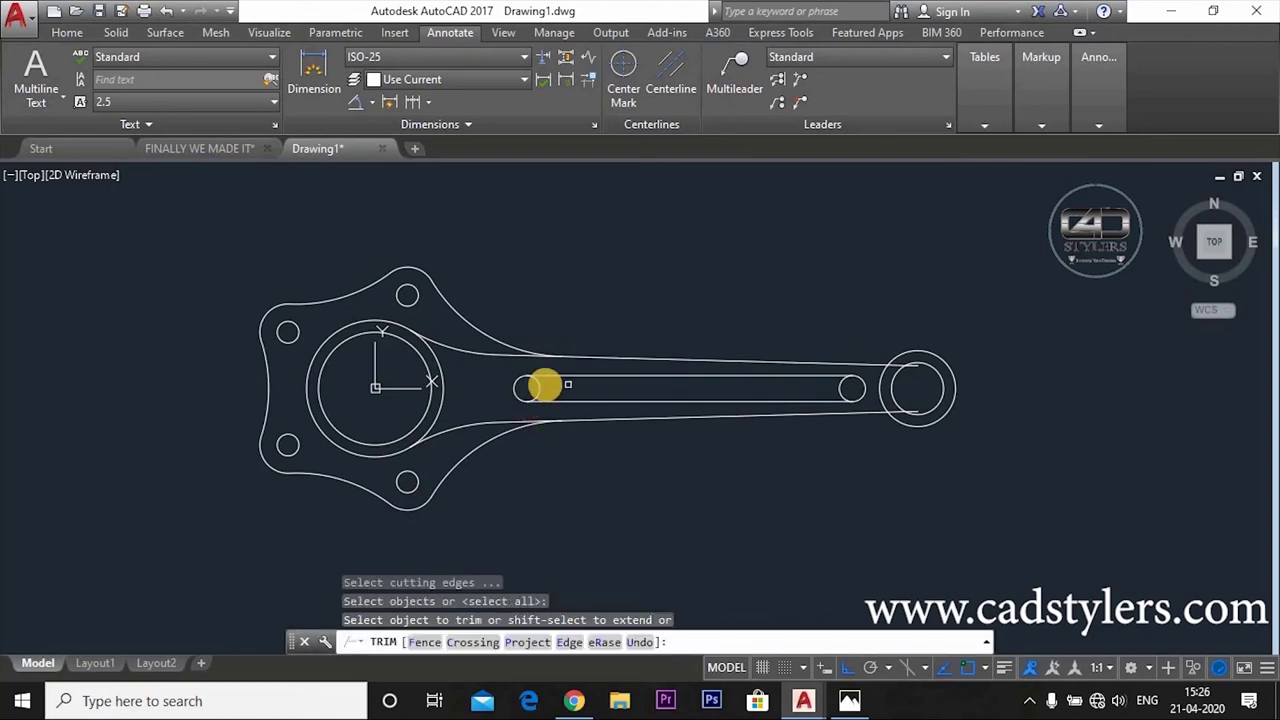
left_click(537, 388)
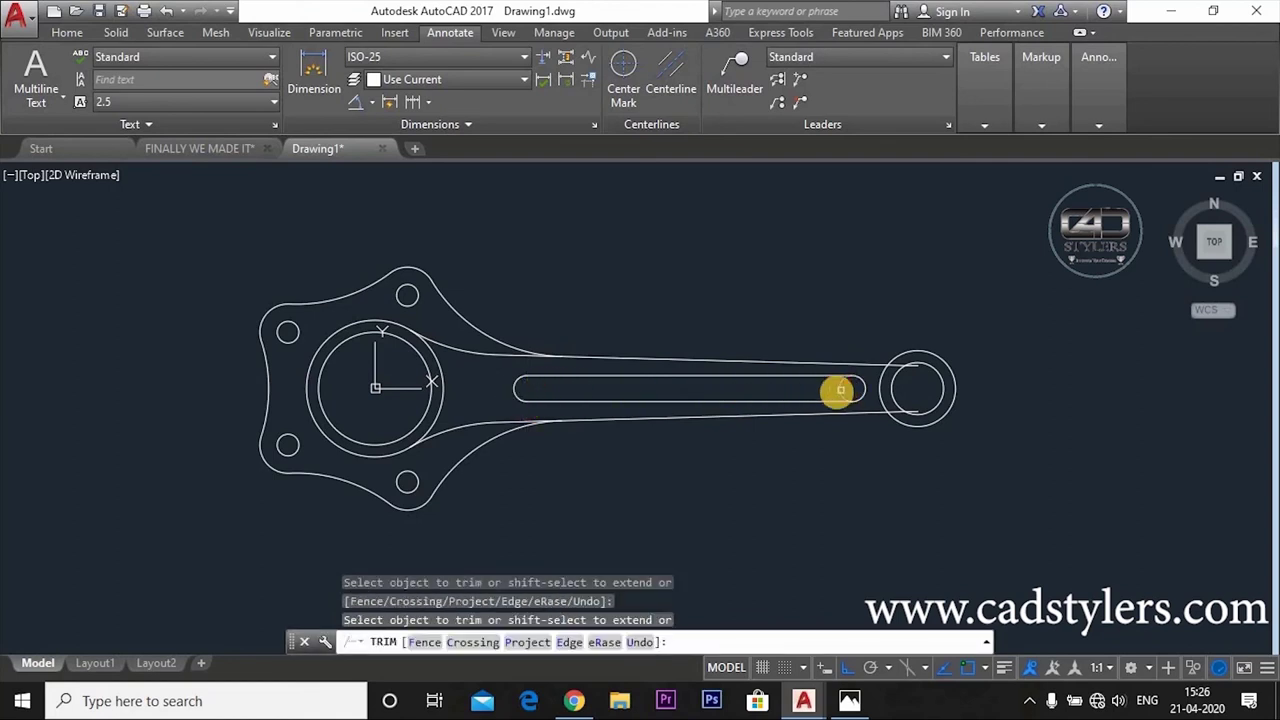
left_click(840, 390)
key("Escape")
middle_click_drag(789, 437, 714, 391)
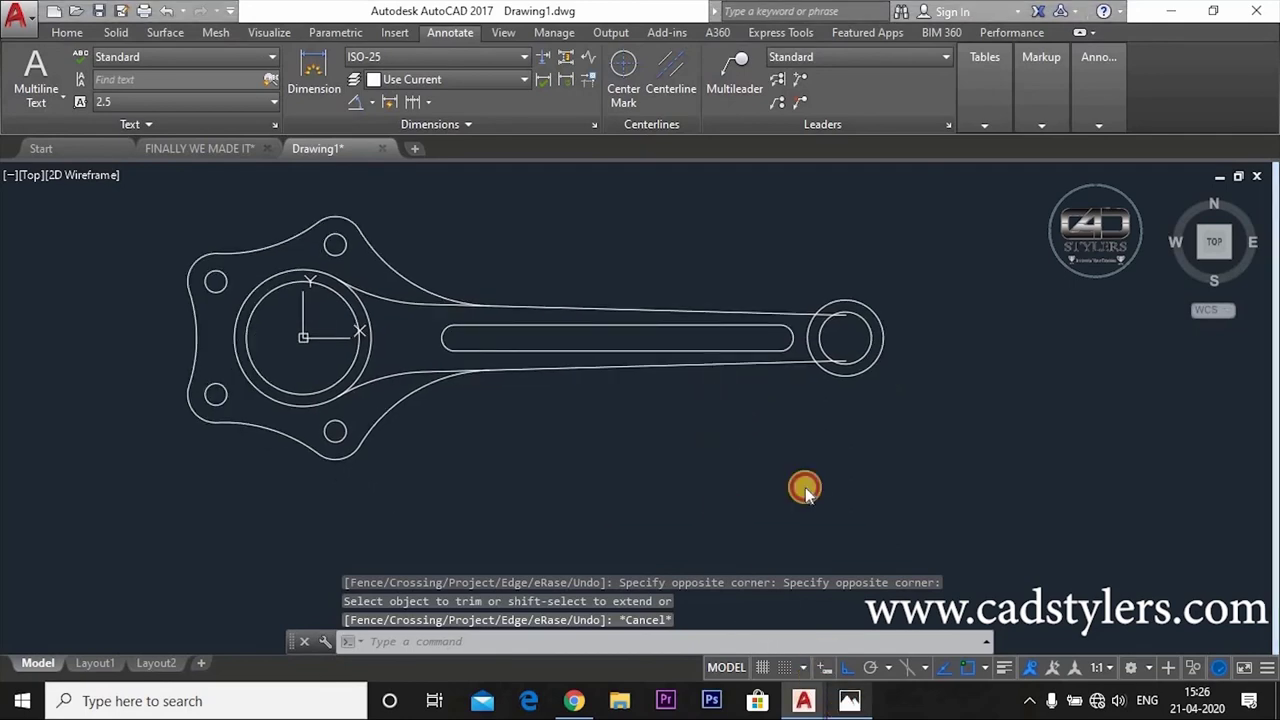
key("alt+Tab")
Step: Back in AutoCAD, start FILLET with radius 35 and Multiple mode
scroll(705, 211, "up", 3)
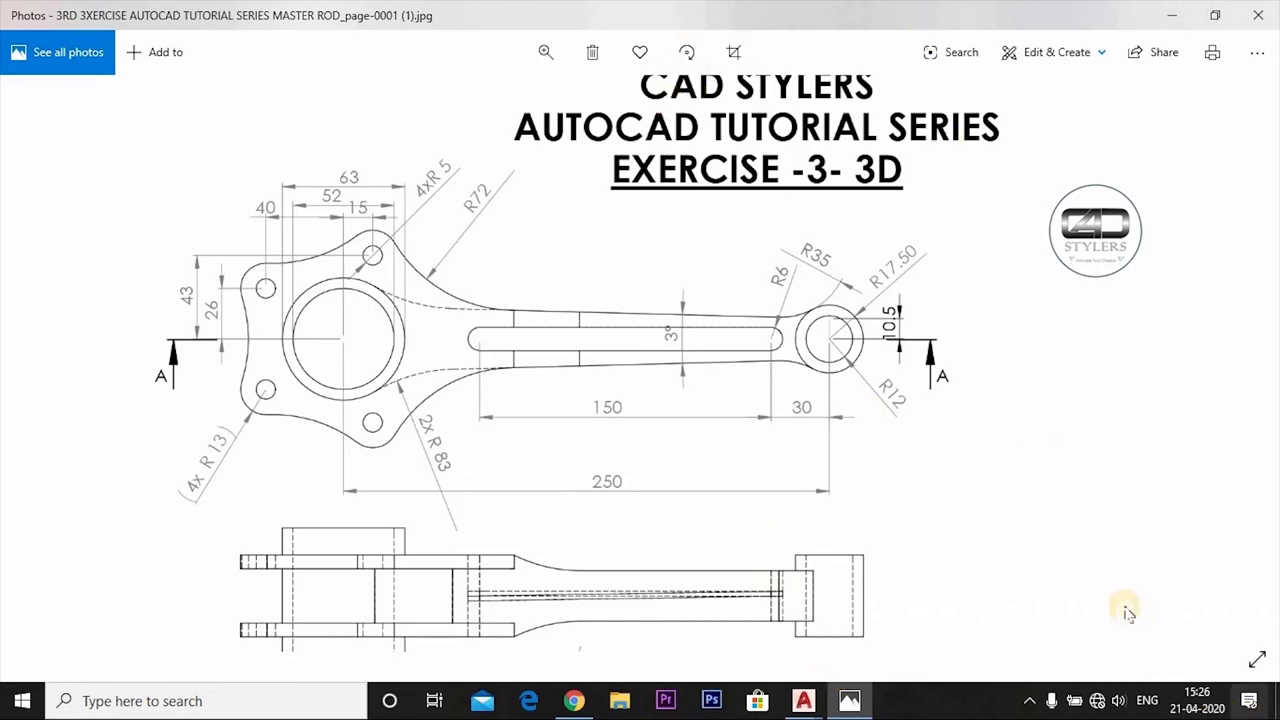
left_click(849, 700)
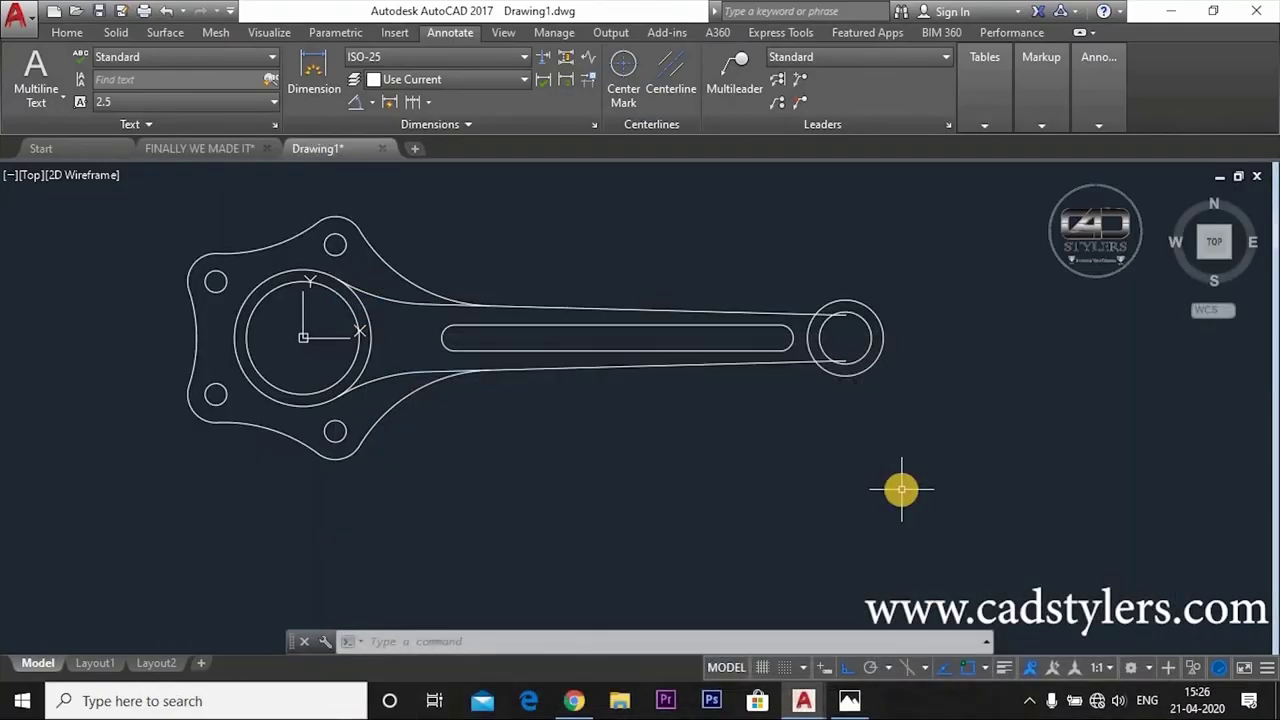
type("f")
key("Return")
type("r")
key("Return")
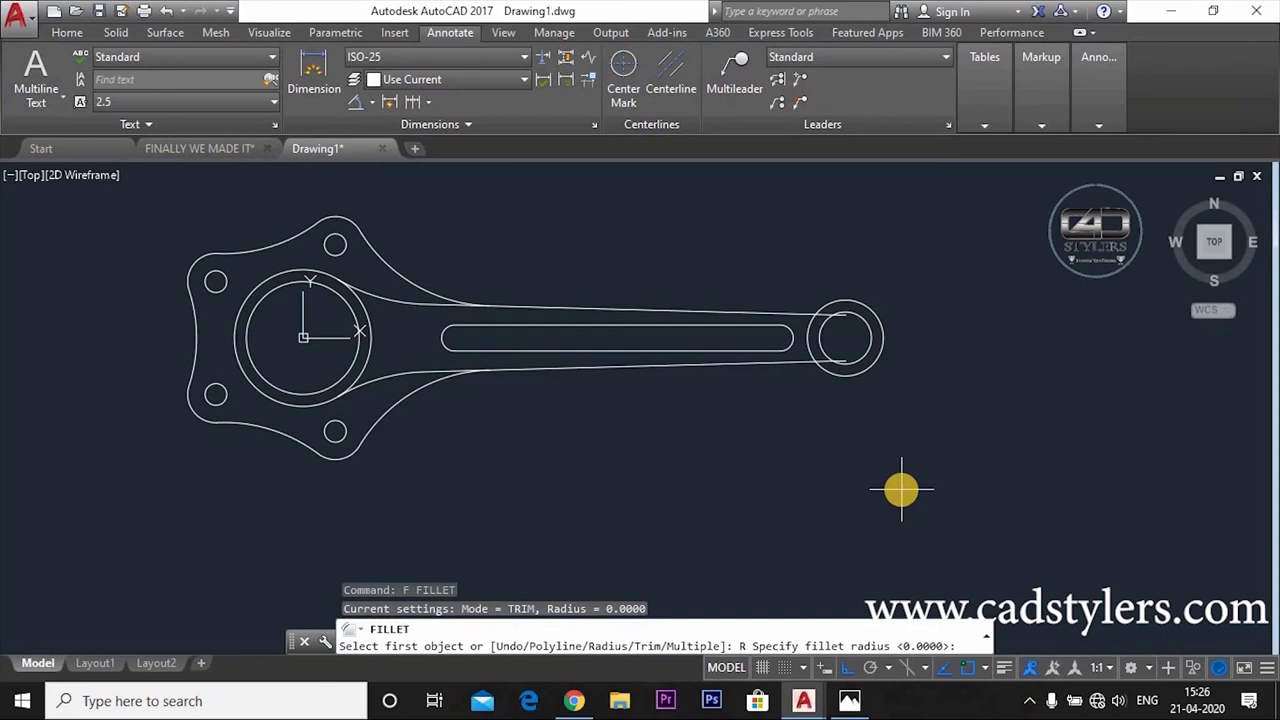
type("35")
key("Return")
type("m")
key("Return")
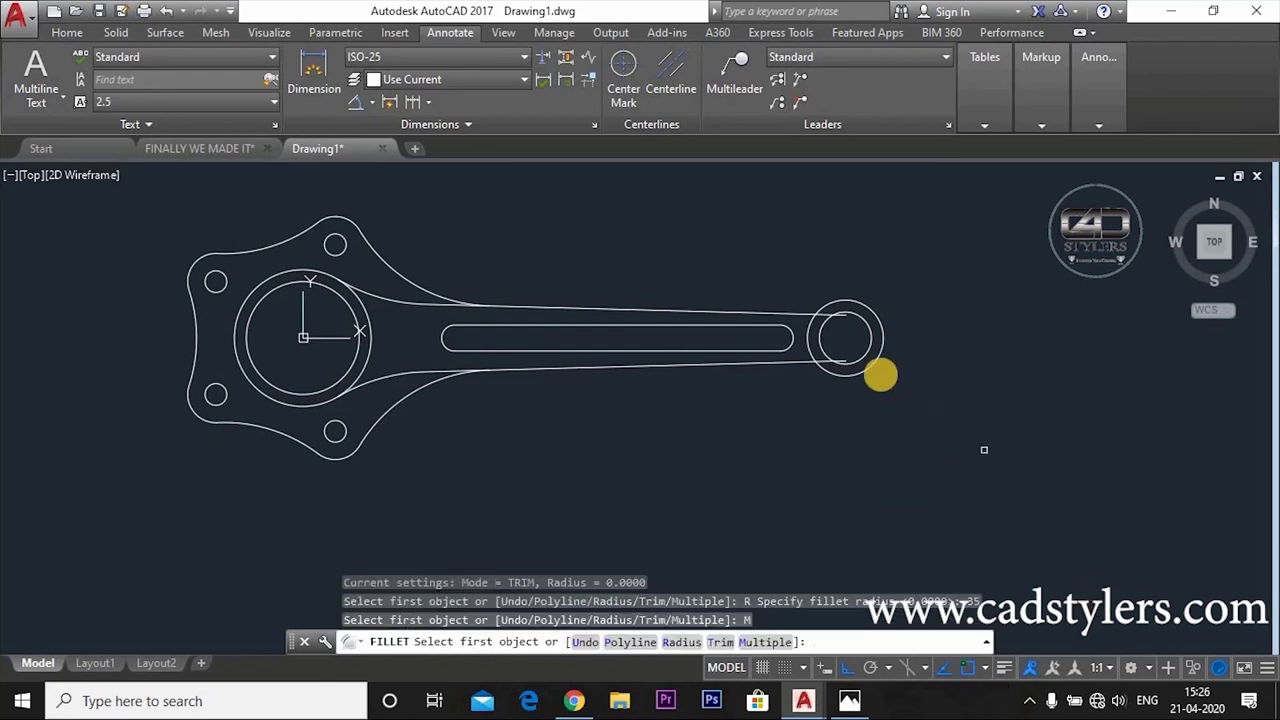
Step: Fillet the rod's upper edge into the small-end circle and pan the view right
left_click(783, 313)
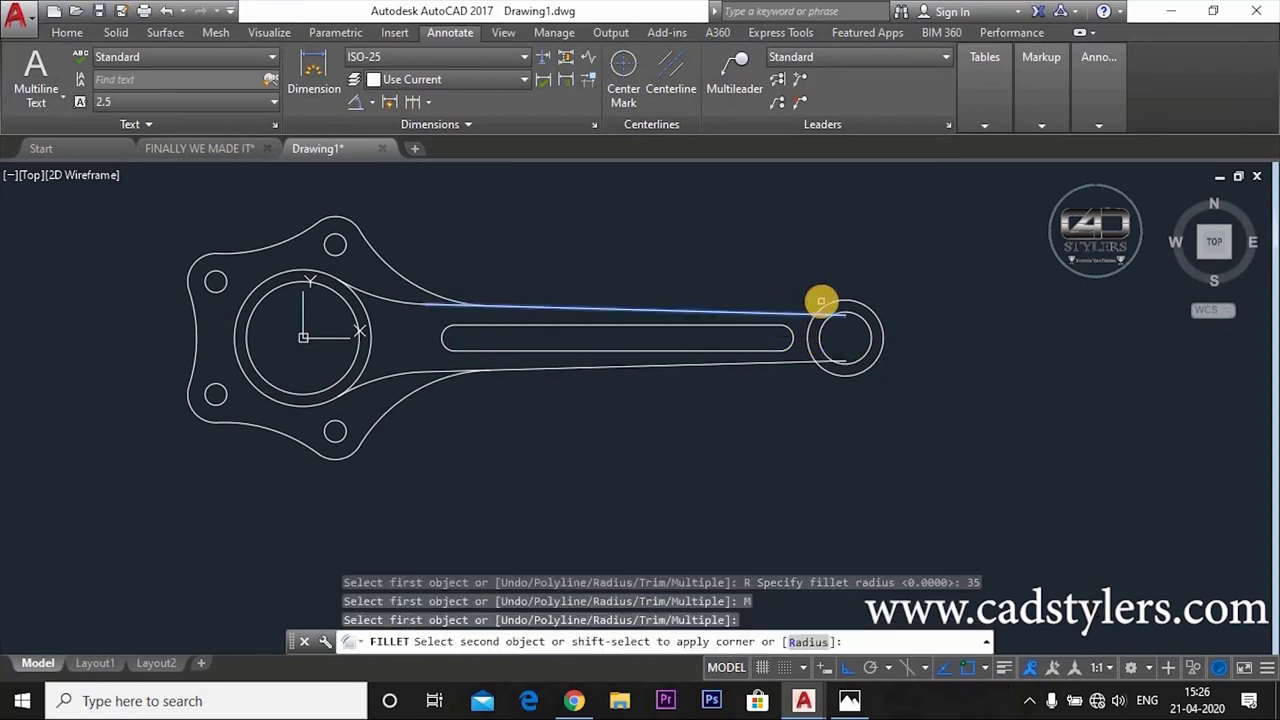
left_click(822, 303)
key("Escape")
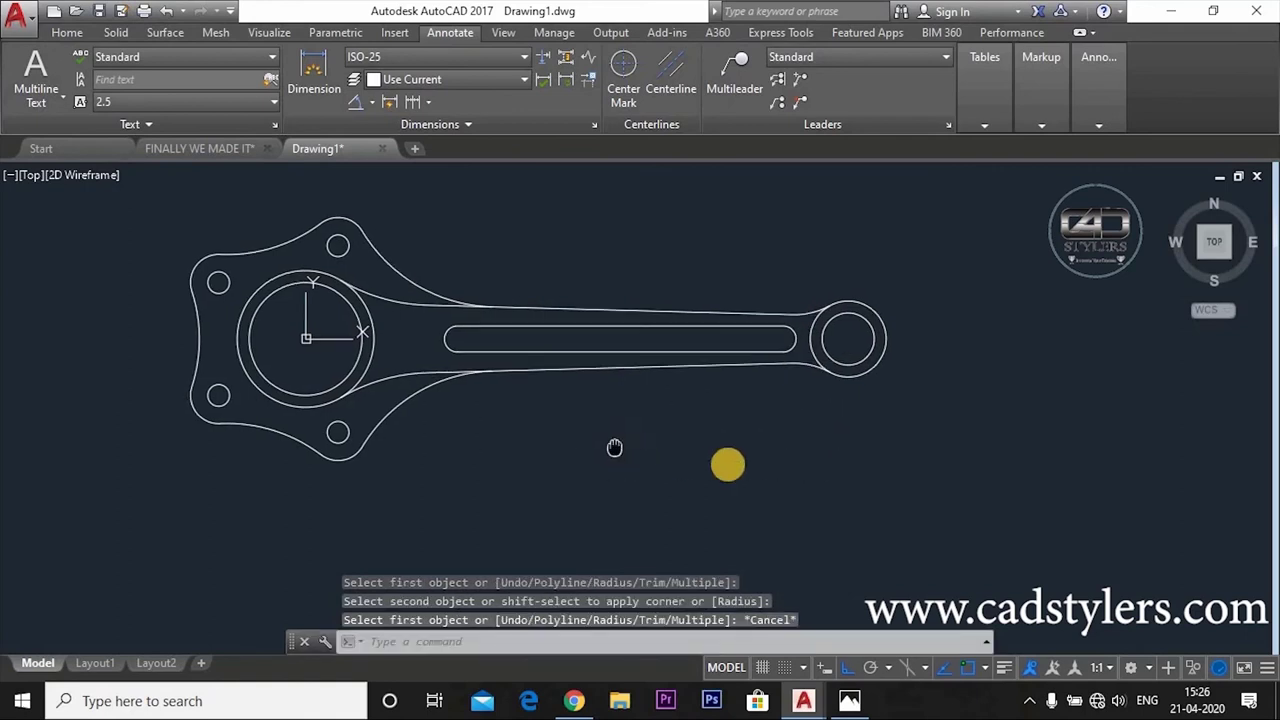
middle_click_drag(614, 449, 734, 460)
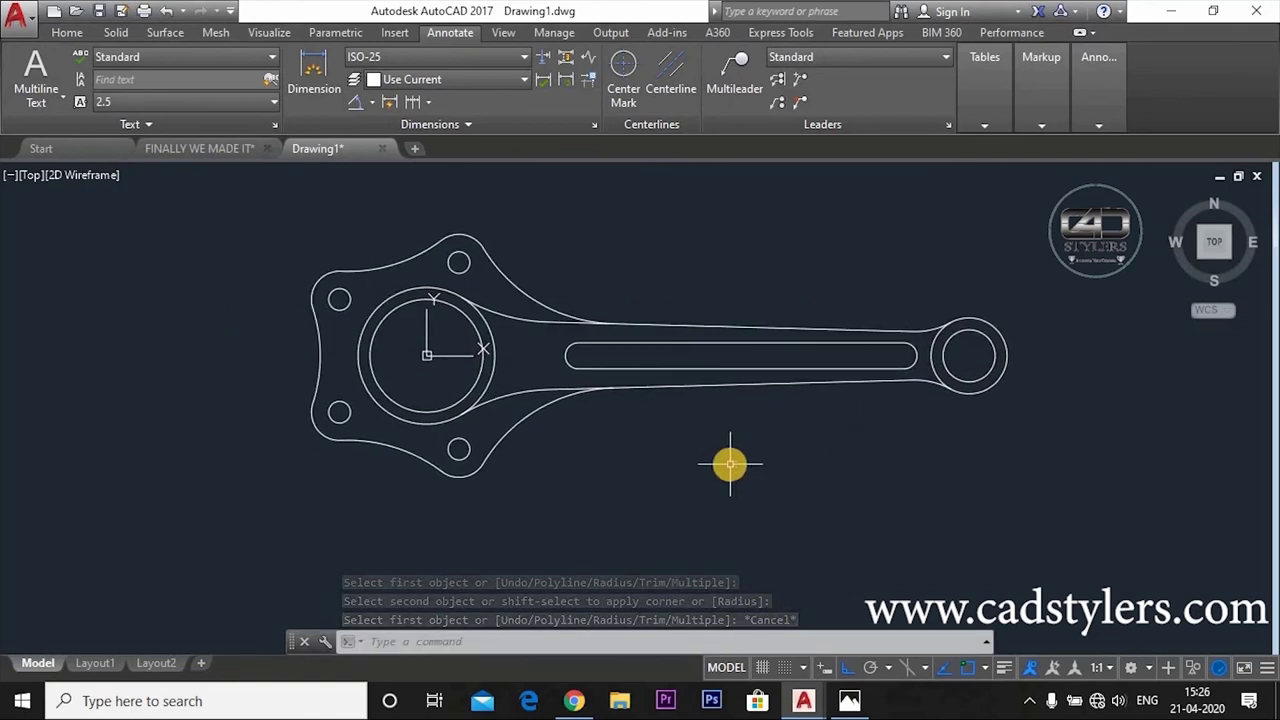
key("Escape")
left_click(372, 101)
Step: Add a radius dimension to the new fillet arc to confirm R35, then delete it
left_click(366, 284)
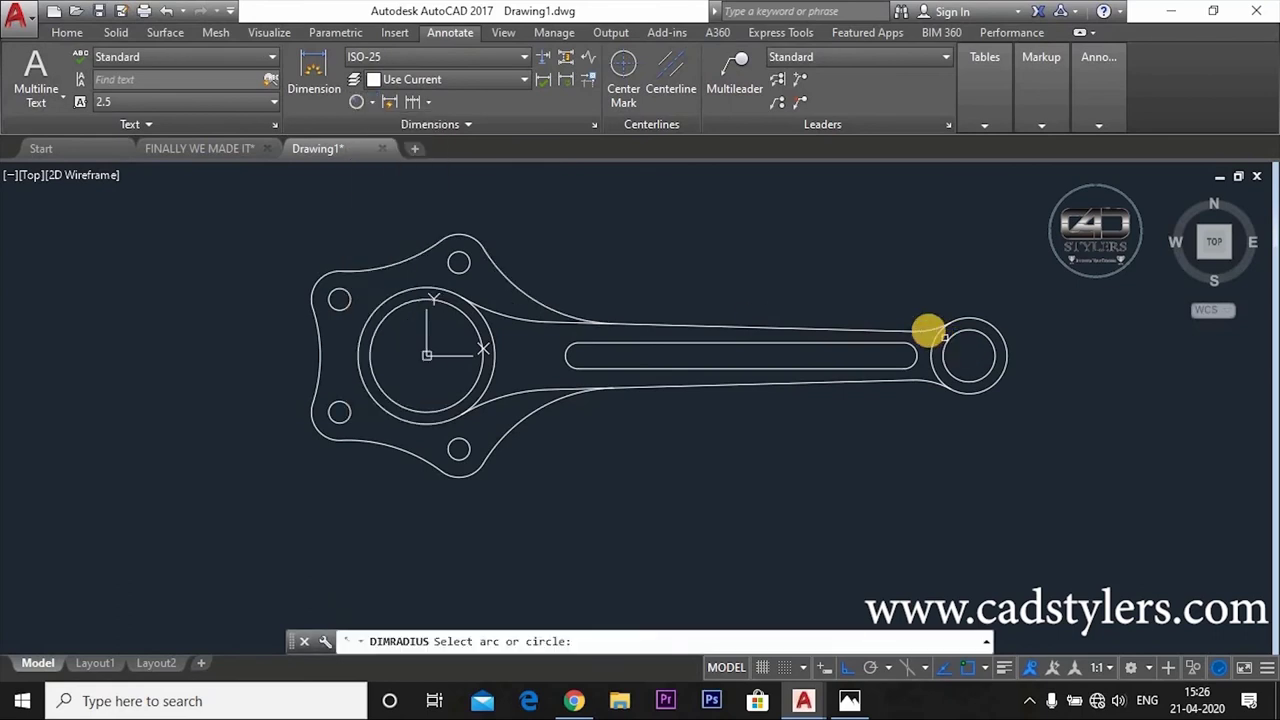
left_click(925, 330)
scroll(920, 298, "up", 5)
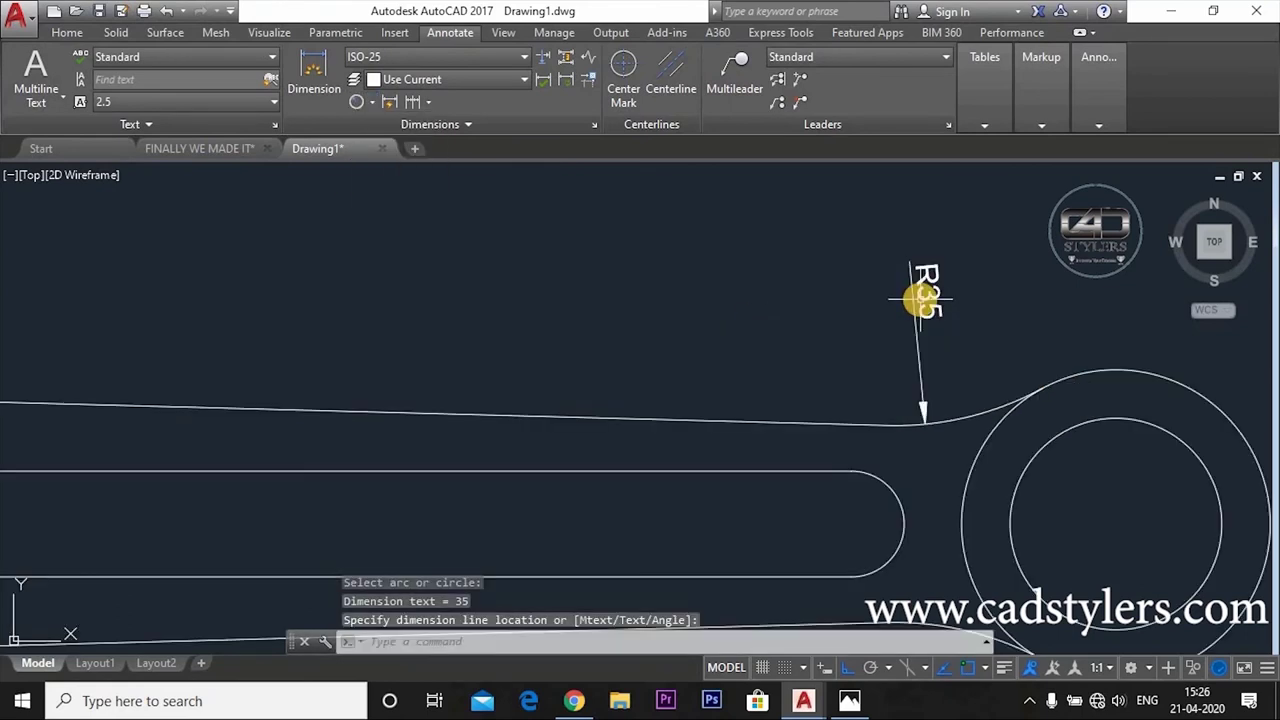
left_click(920, 298)
key("Escape")
left_click(926, 297)
key("Delete")
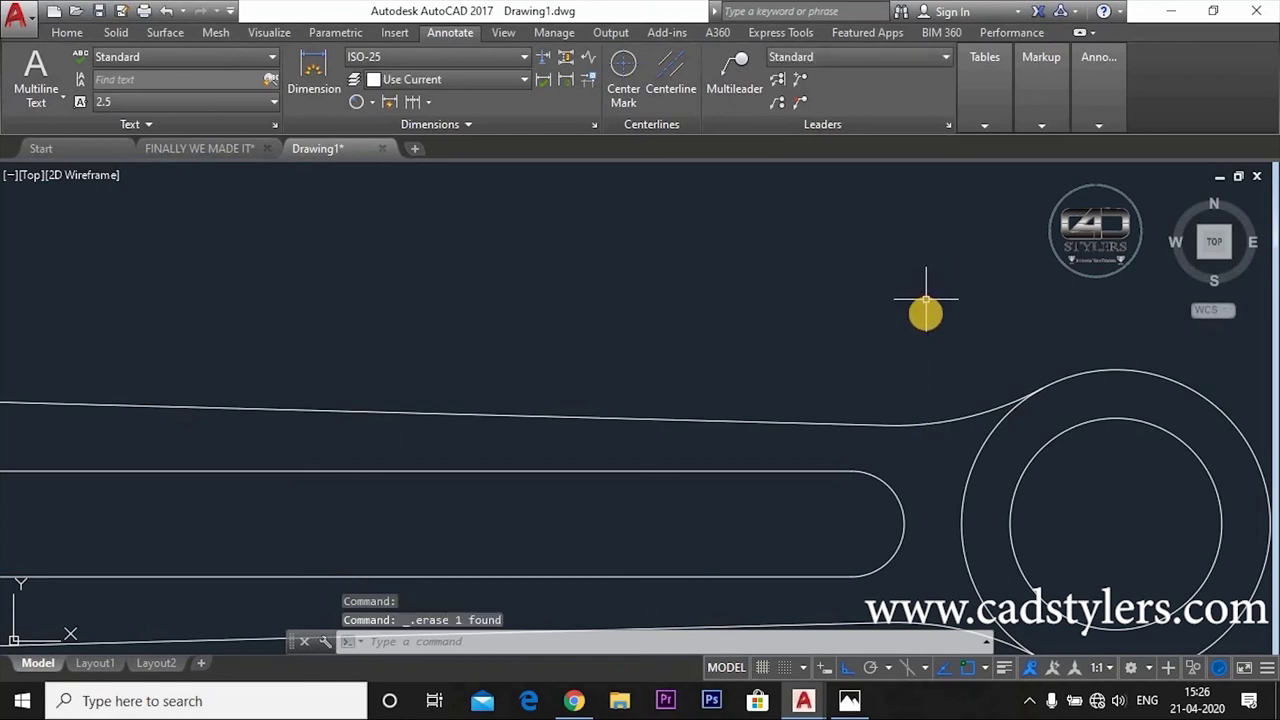
Step: Pan and orbit the rod outline into a tilted 3D view
scroll(886, 343, "down", 10)
middle_click_drag(858, 398, 866, 404)
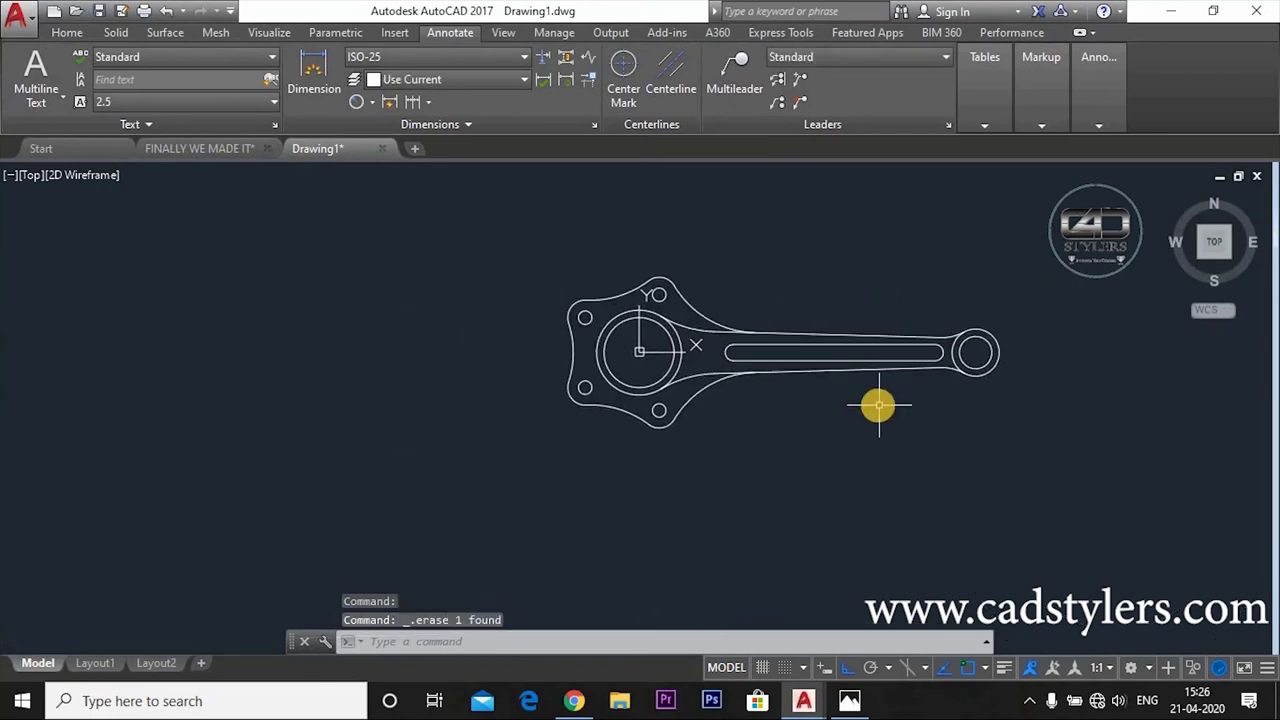
key("Escape")
middle_click_drag(737, 414, 732, 418)
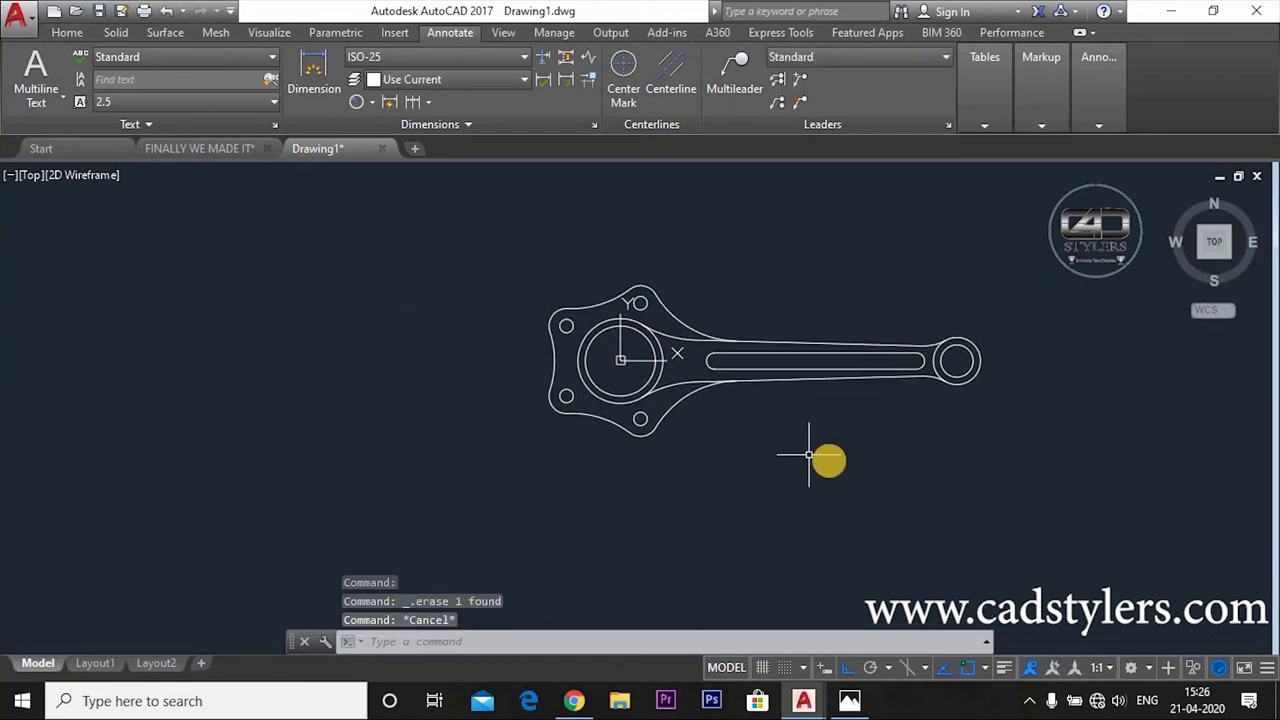
middle_click_drag(824, 455, 727, 392, "shift")
scroll(714, 386, "up", 4)
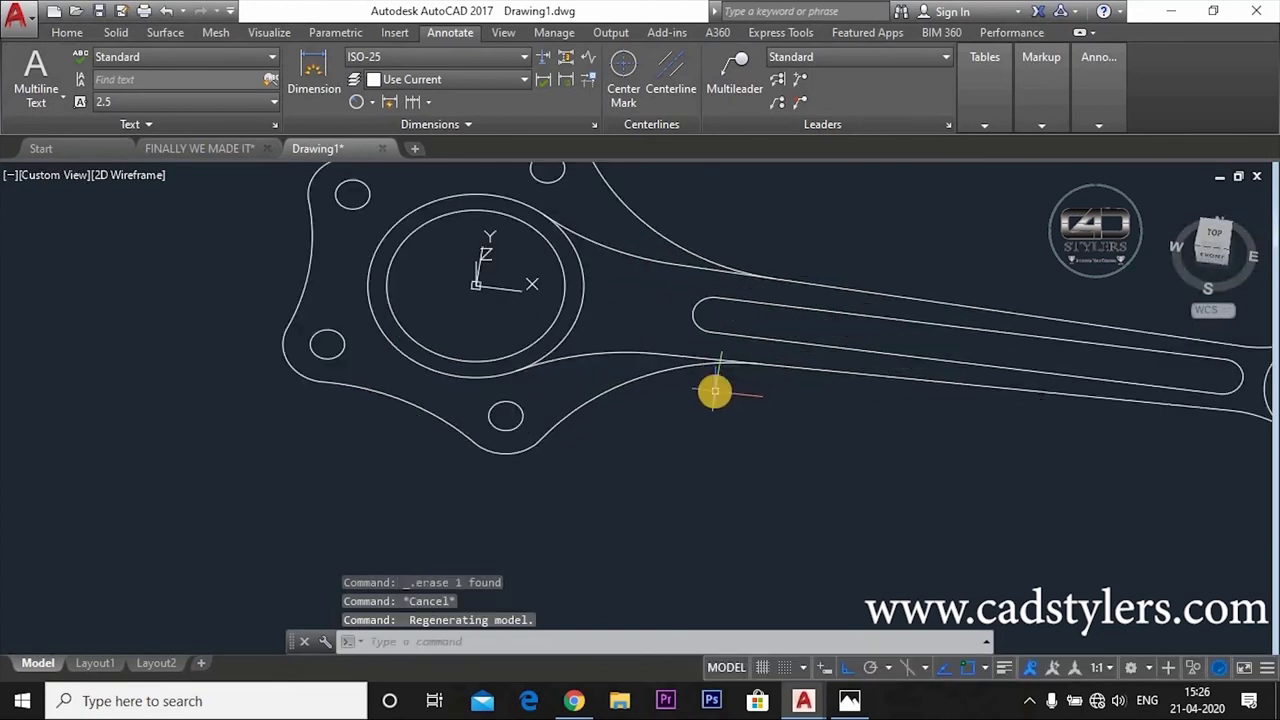
scroll(711, 443, "down", 1)
key("Escape")
scroll(720, 449, "down", 3)
middle_click_drag(855, 485, 768, 459)
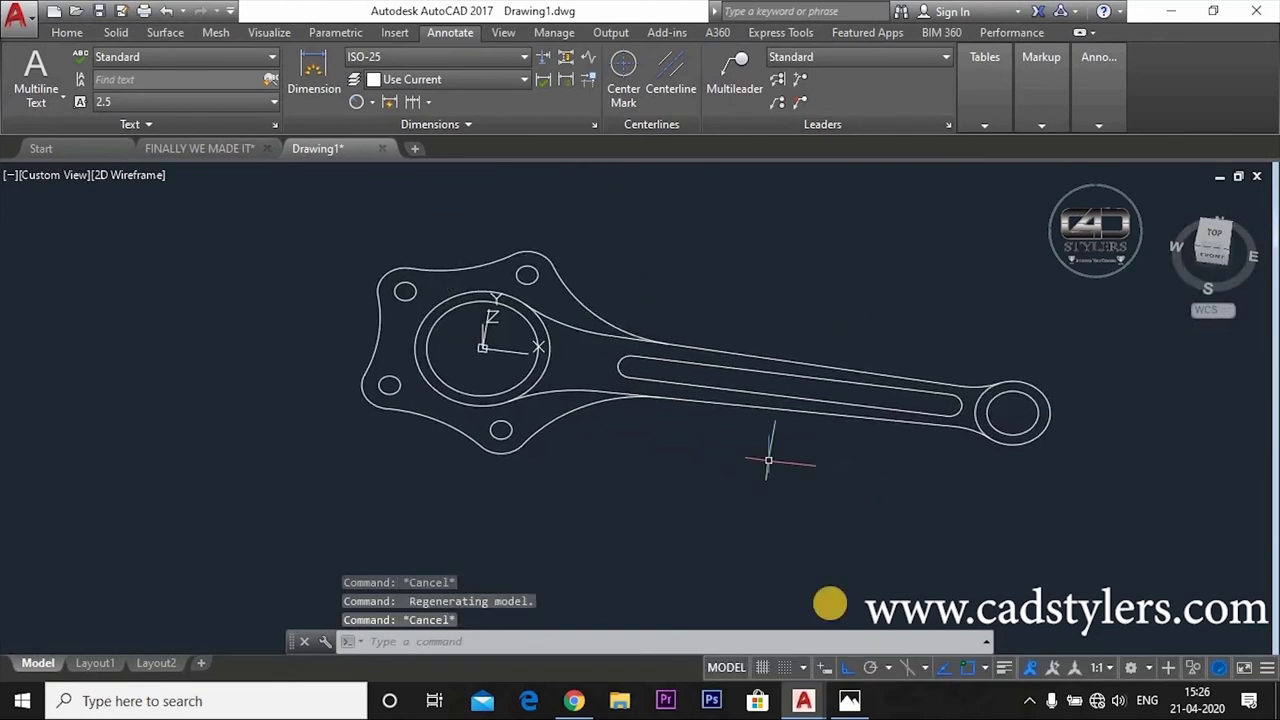
left_click(849, 703)
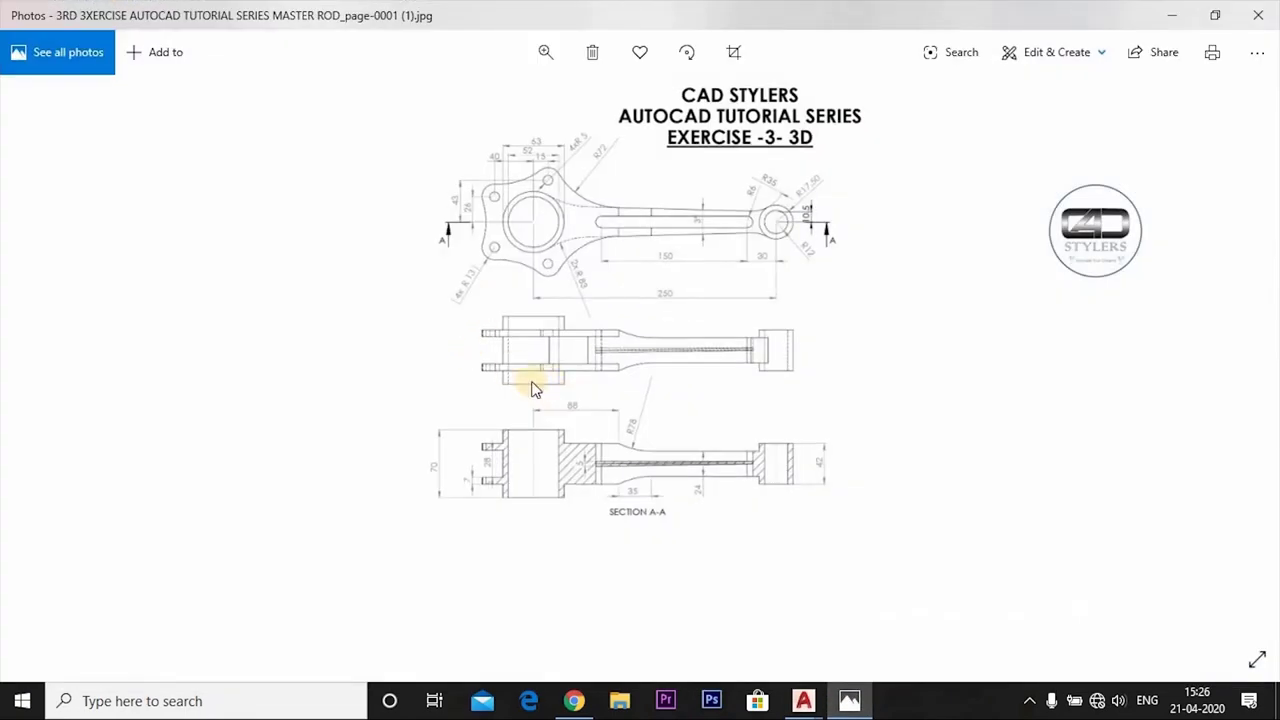
Step: Zoom into Section A-A to read its 70, 28, 7, 88, R78, 35, 24 and 42 dimensions
scroll(570, 298, "up", 5)
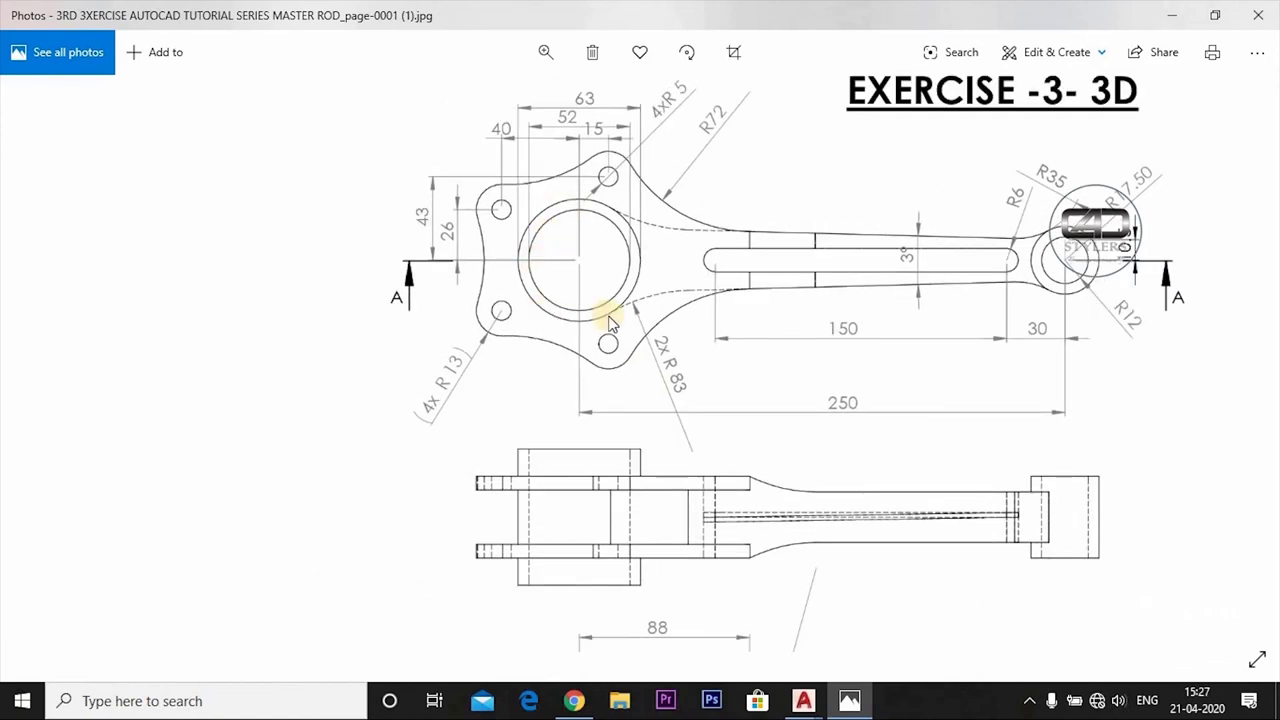
scroll(797, 415, "down", 5)
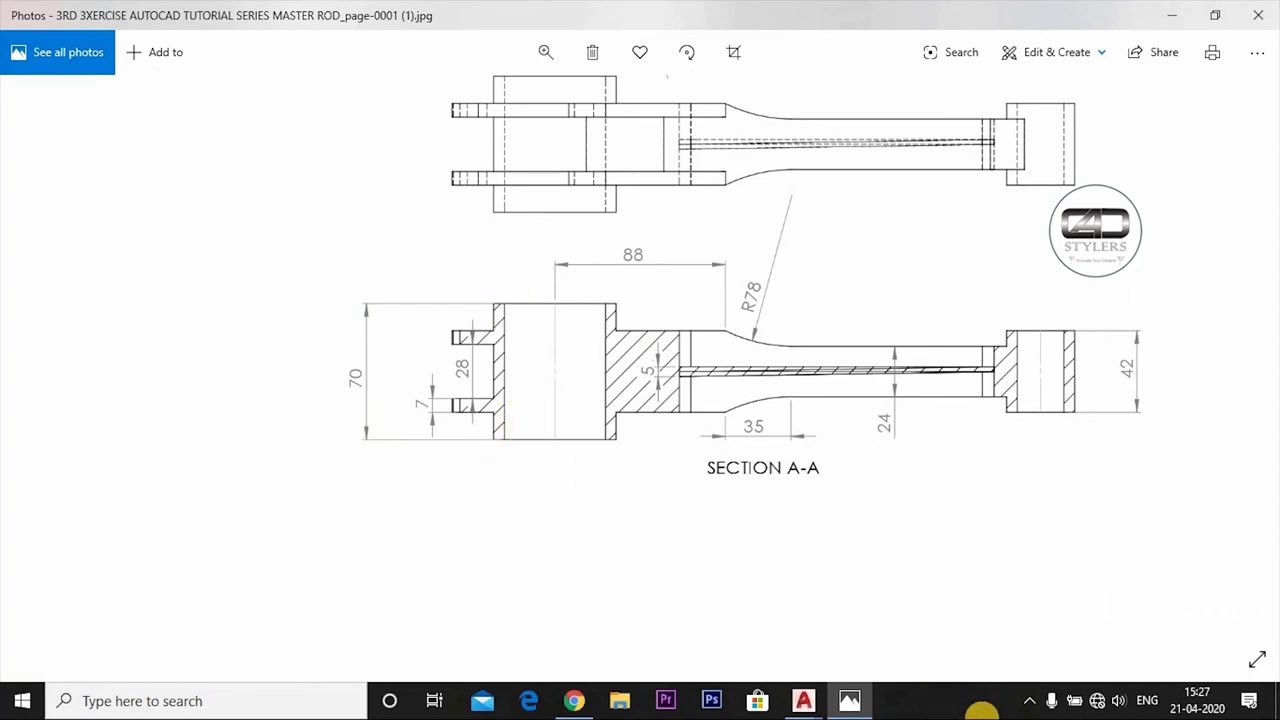
Step: Start PRESSPULL on the big-end bore ring, then recheck the reference drawing
left_click(900, 545)
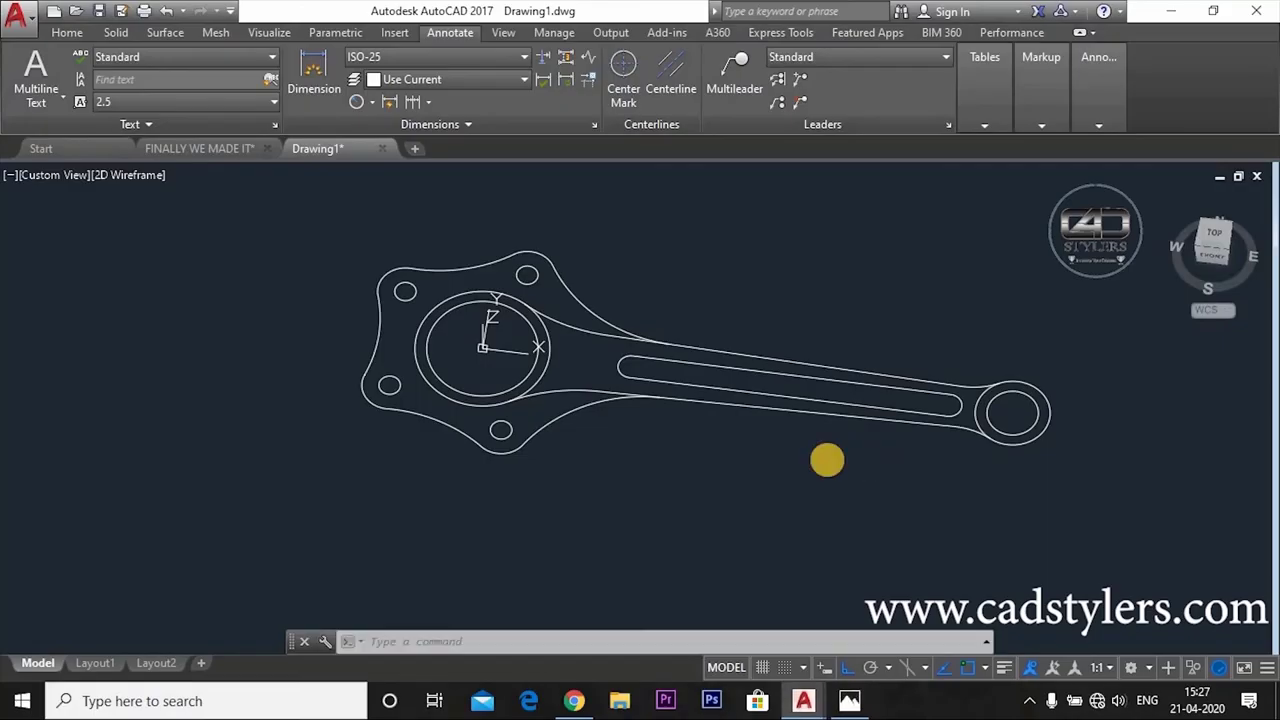
type("P")
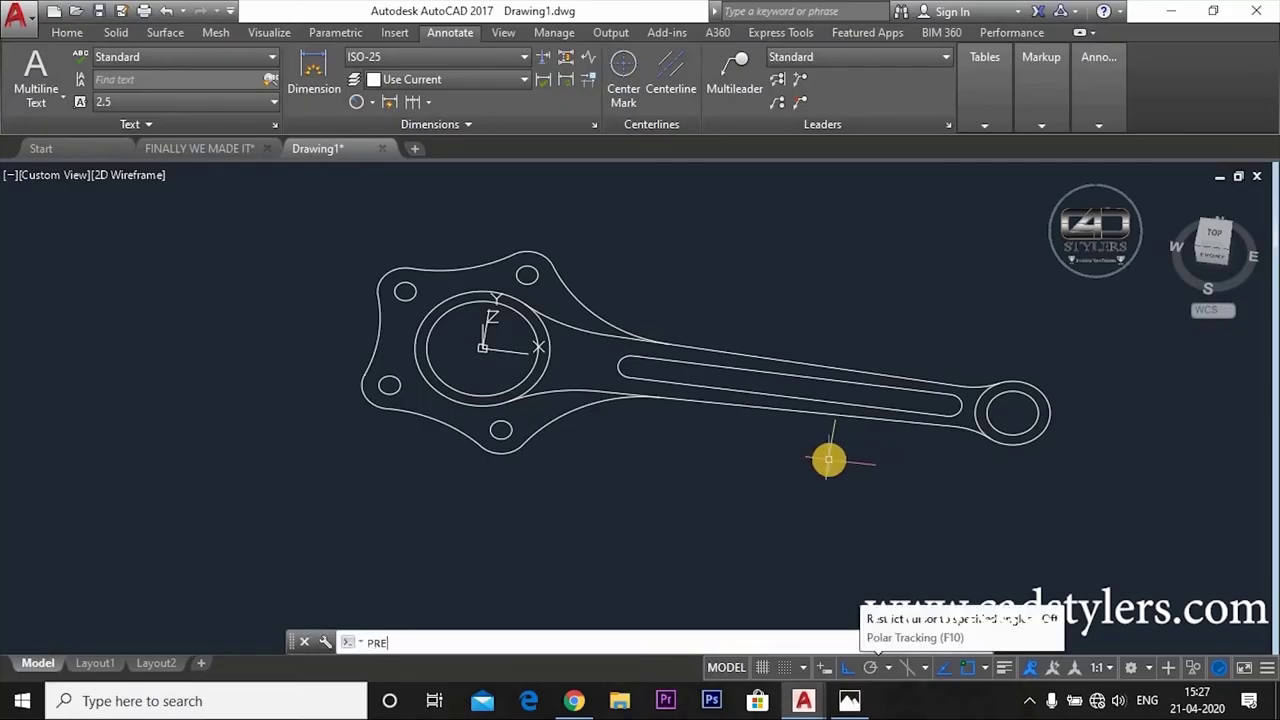
type("RE")
key("Return")
scroll(543, 343, "up", 5)
left_click(545, 345)
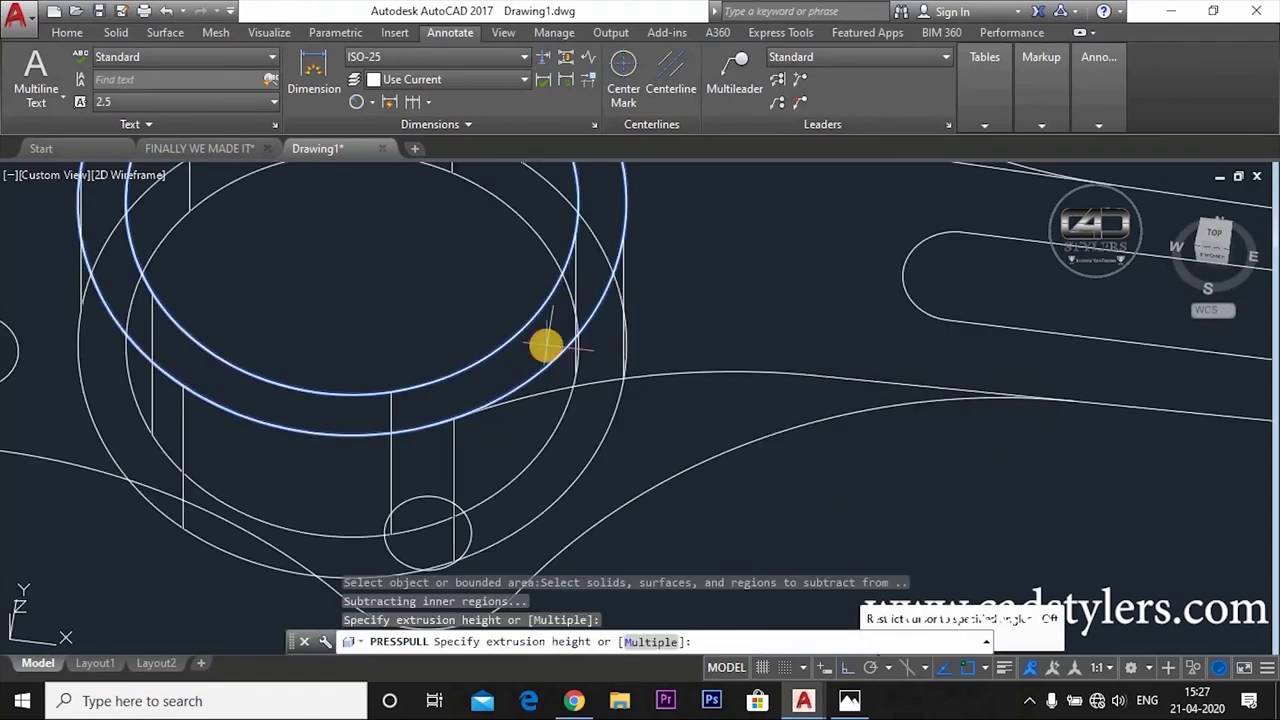
scroll(545, 345, "down", 5)
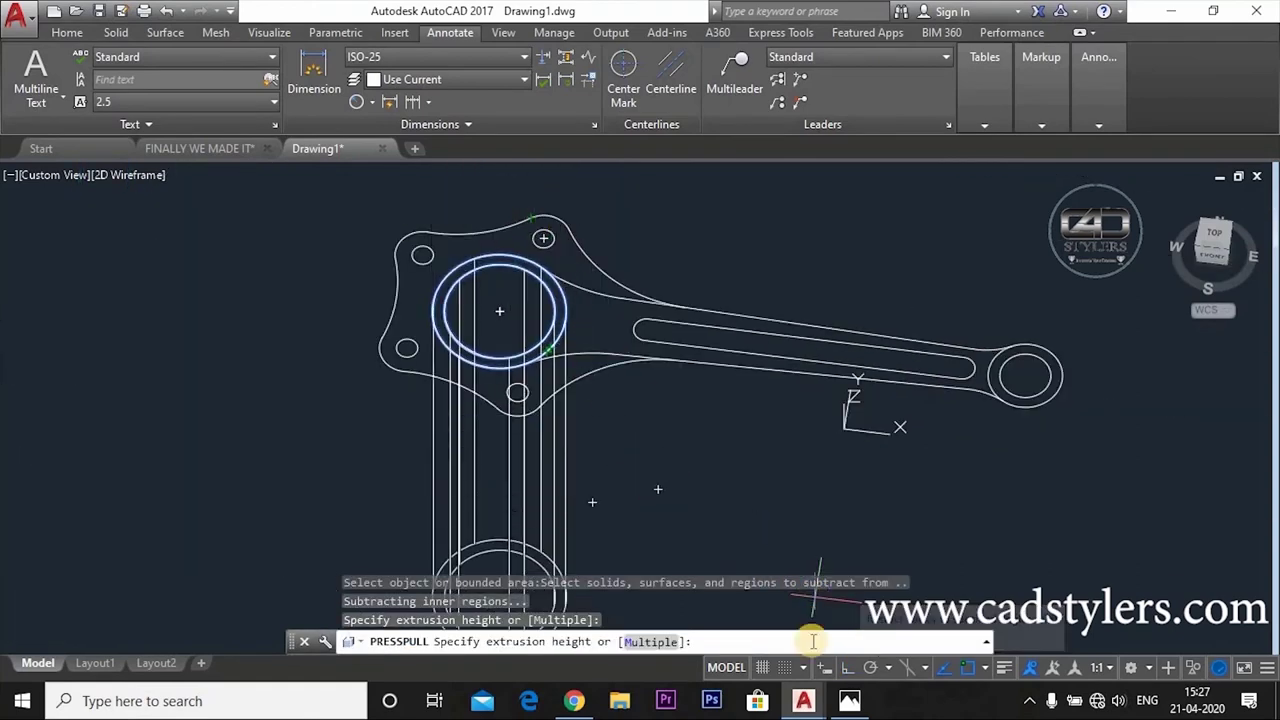
left_click(848, 704)
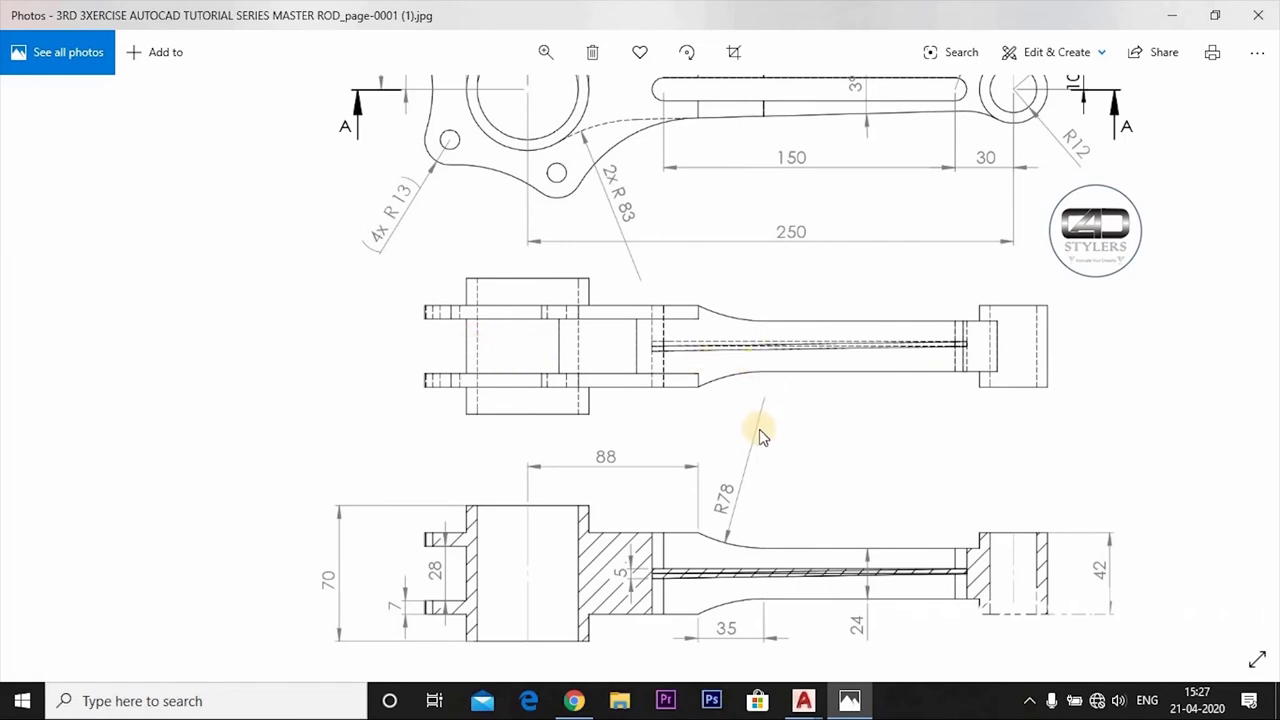
Step: Scroll and pan the reference drawing until Section A-A is centred
scroll(849, 166, "up", 2)
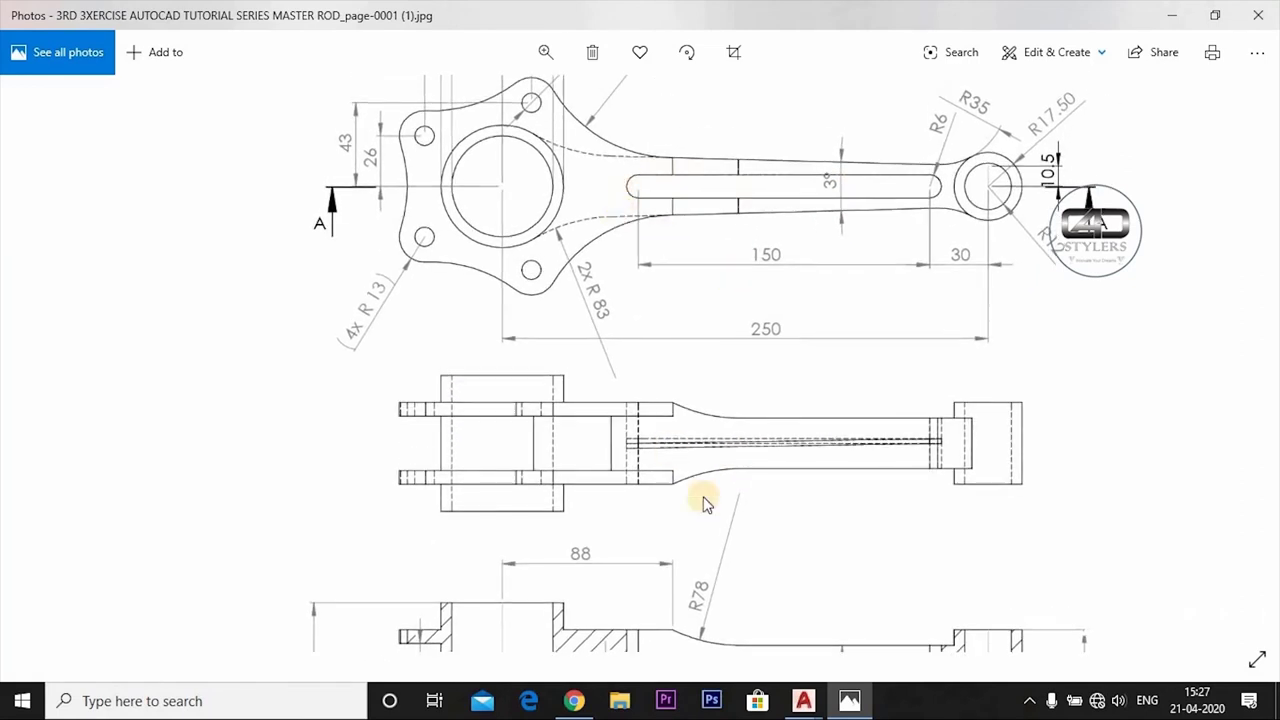
scroll(710, 457, "down", 5)
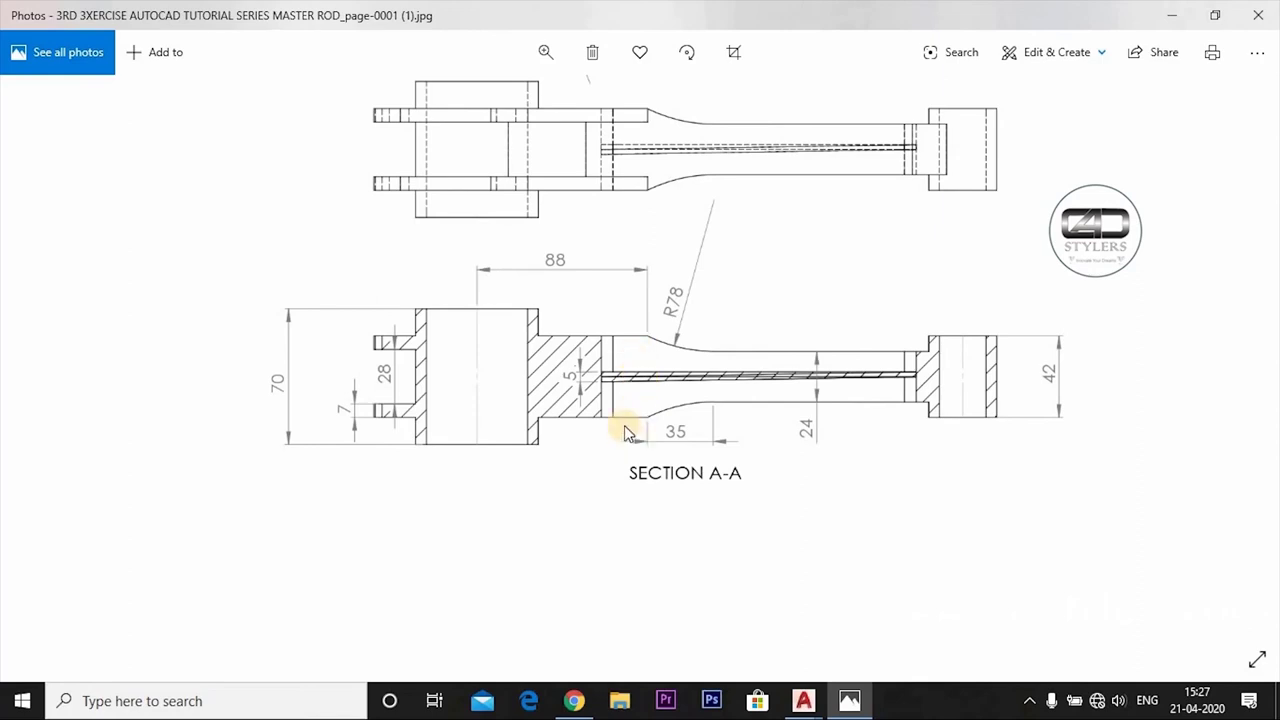
left_click_drag(625, 432, 575, 440)
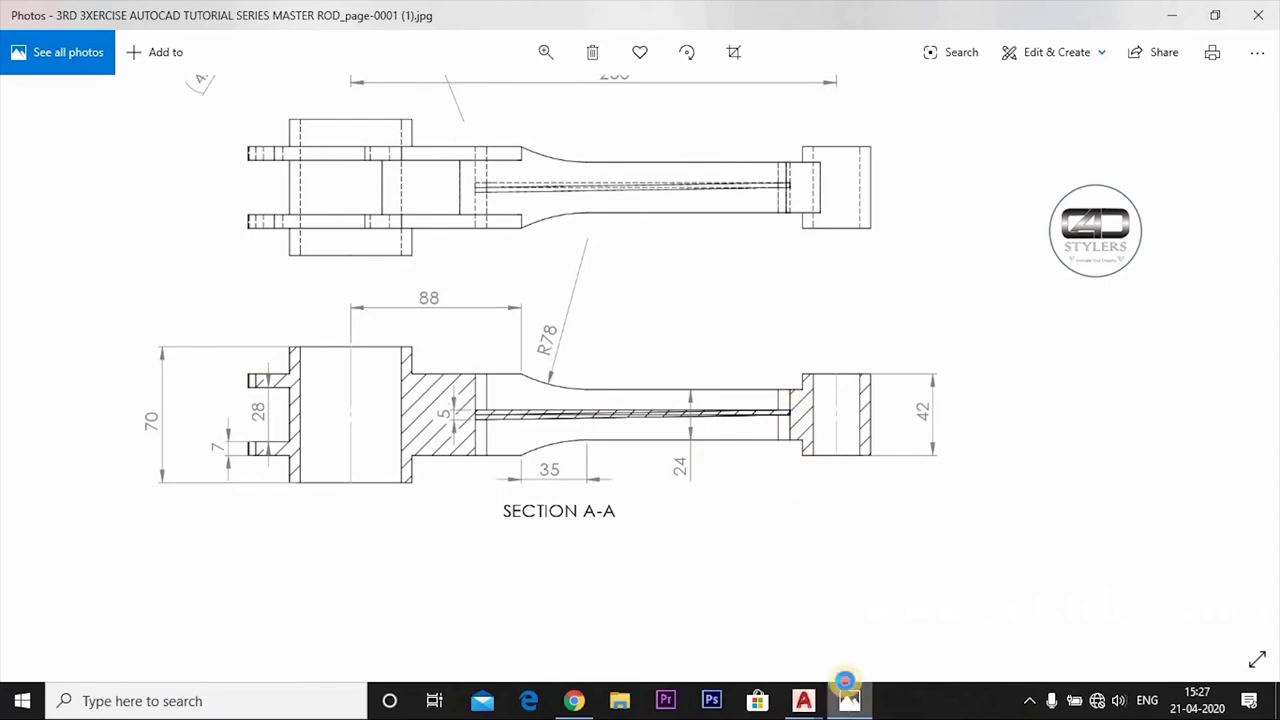
left_click(848, 697)
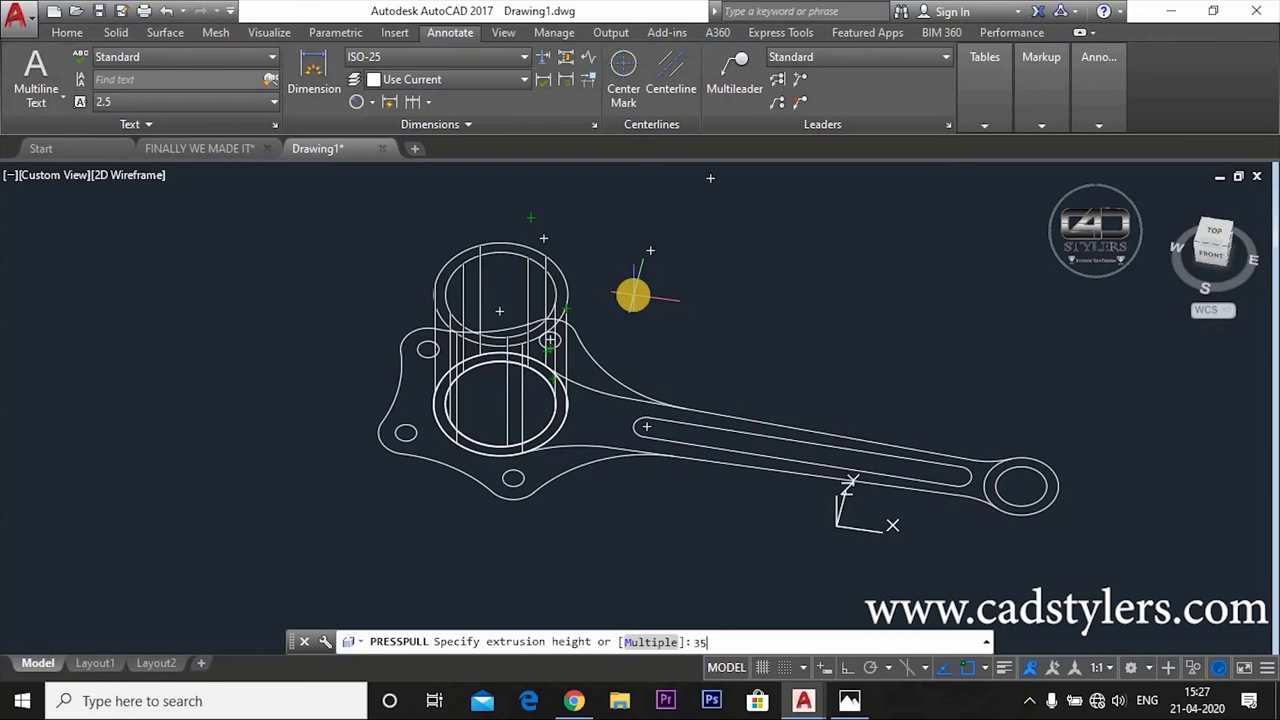
Step: Accept the 35 press-pull height for the big-end ring, check it shaded, return to 2D Wireframe
key("Return")
middle_click_drag(663, 449, 666, 362, "shift")
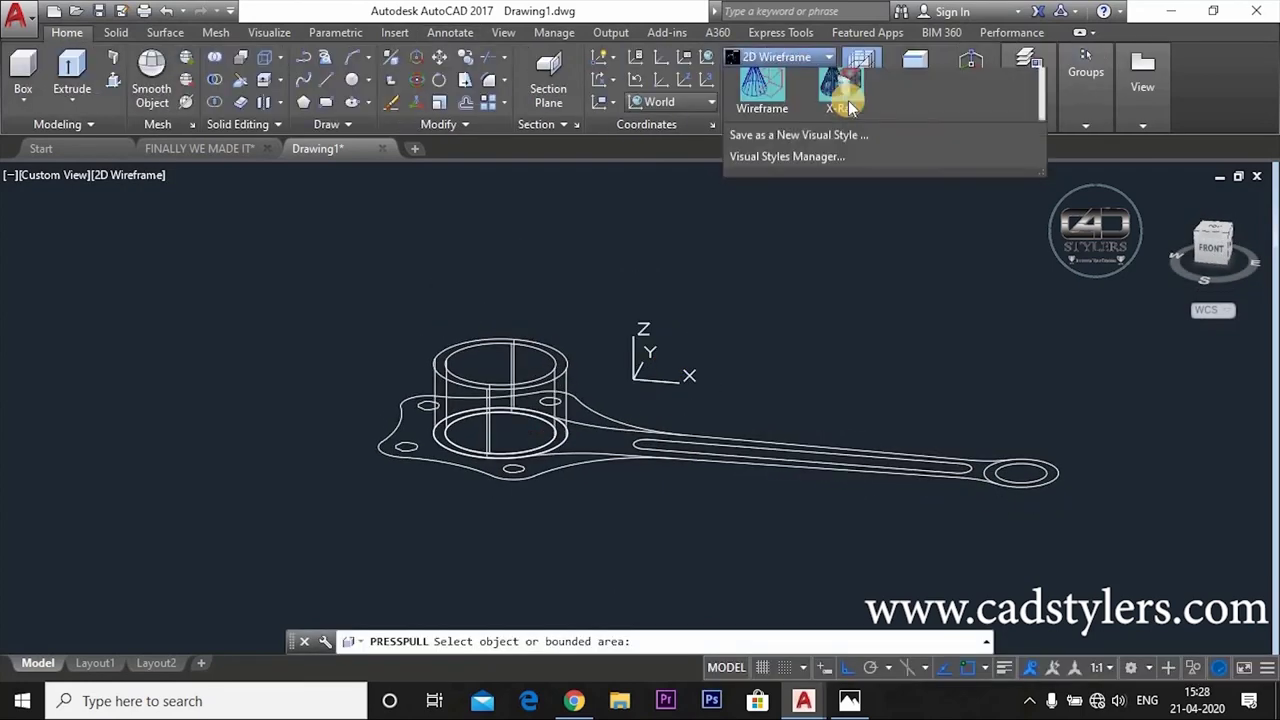
left_click(763, 240)
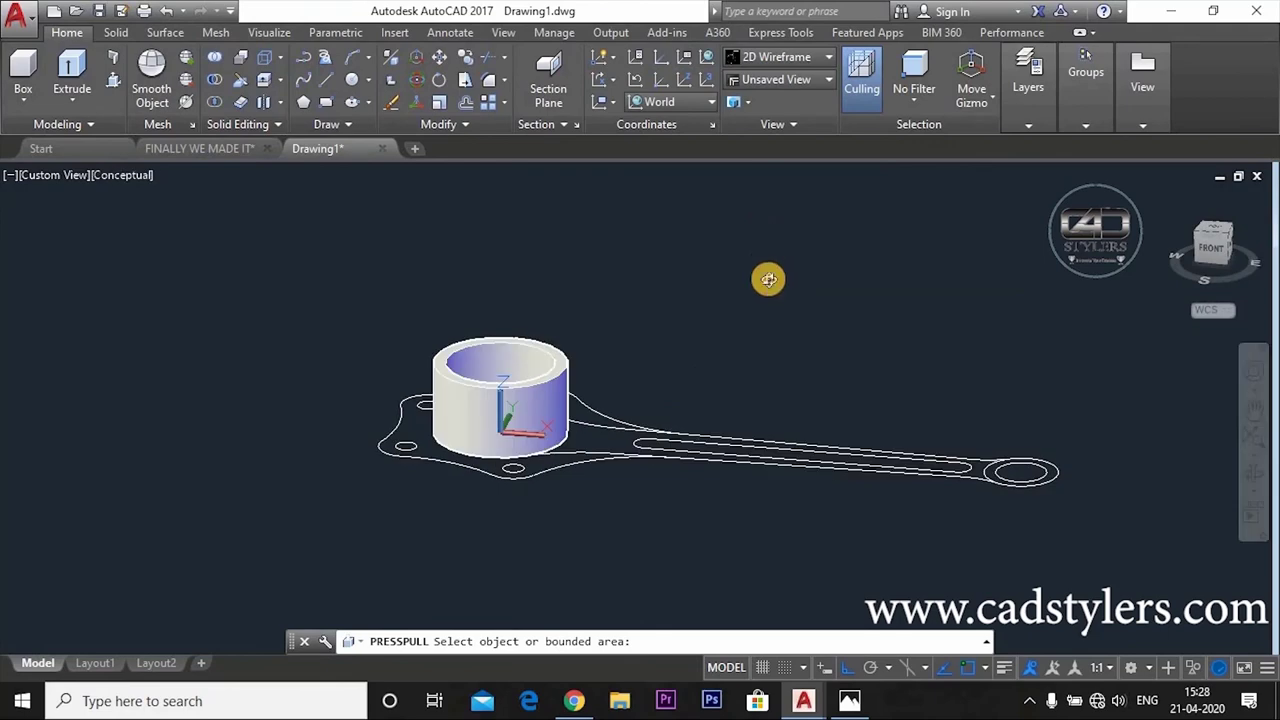
mouse_move(768, 279)
middle_mouse_down("shift")
mouse_move(766, 371)
mouse_move(745, 280)
middle_mouse_up("shift")
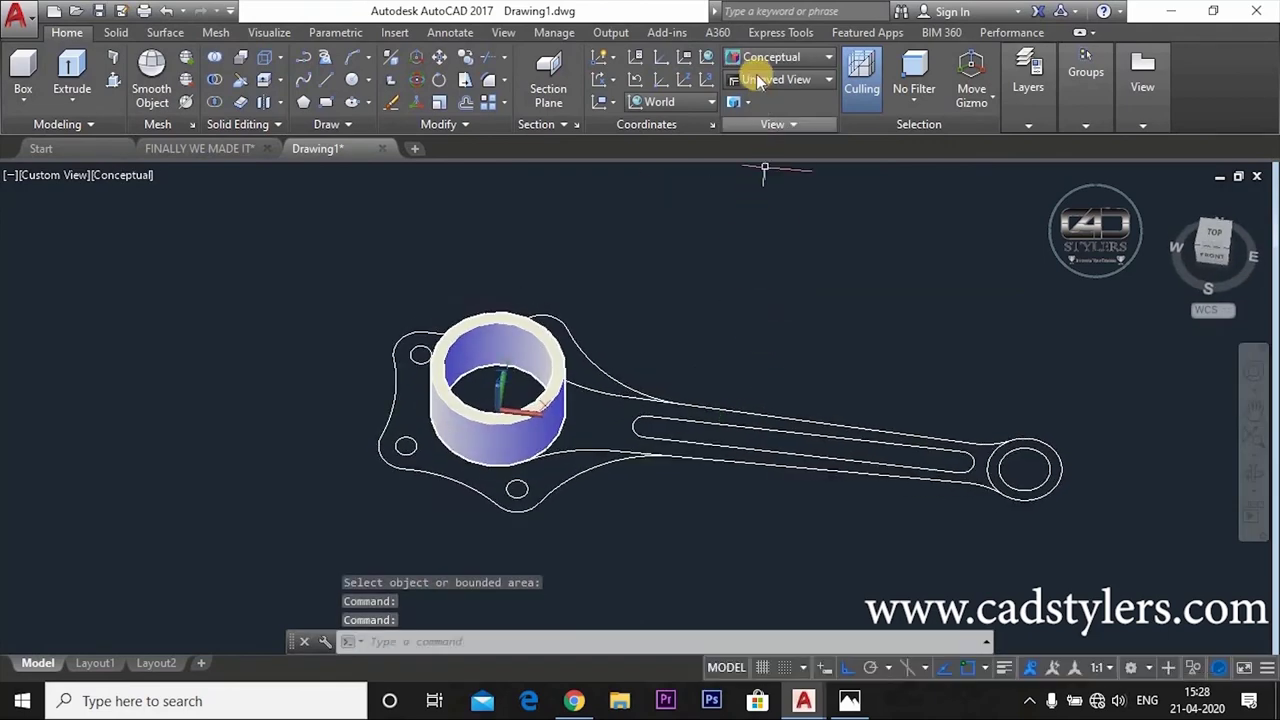
left_click(765, 57)
left_click(762, 92)
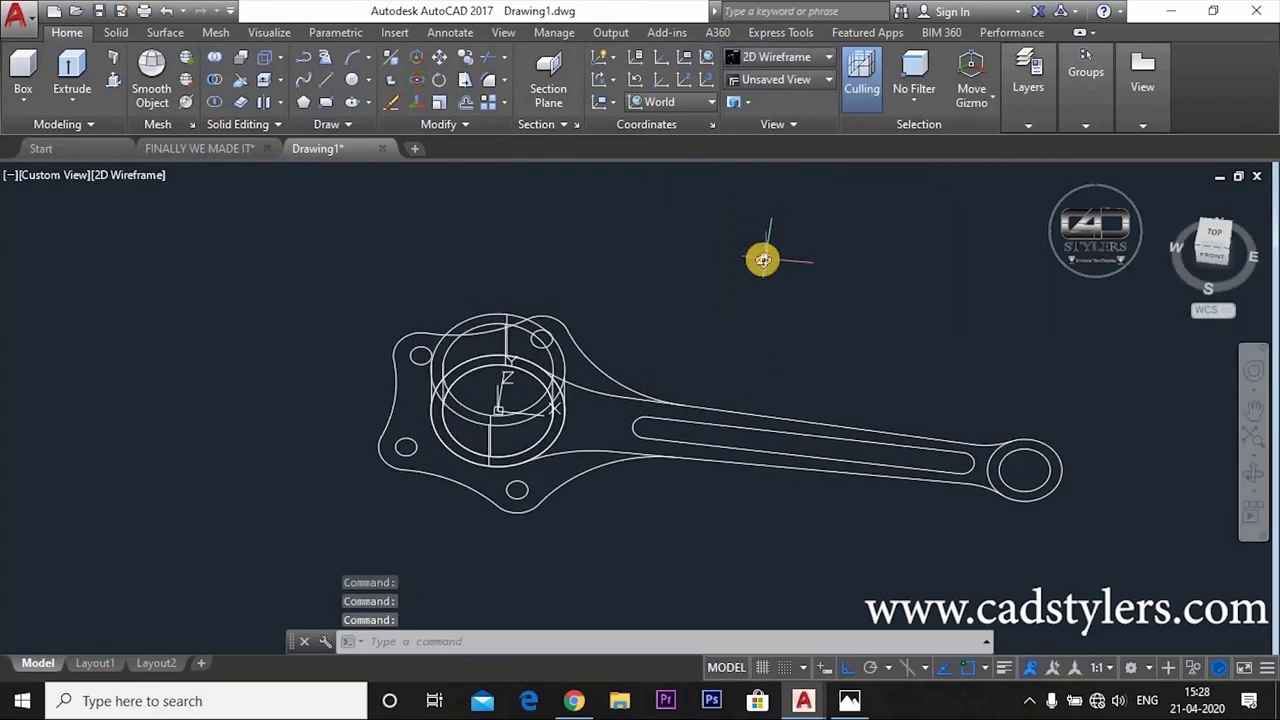
key("alt+Tab")
scroll(543, 443, "up", 3, "ctrl")
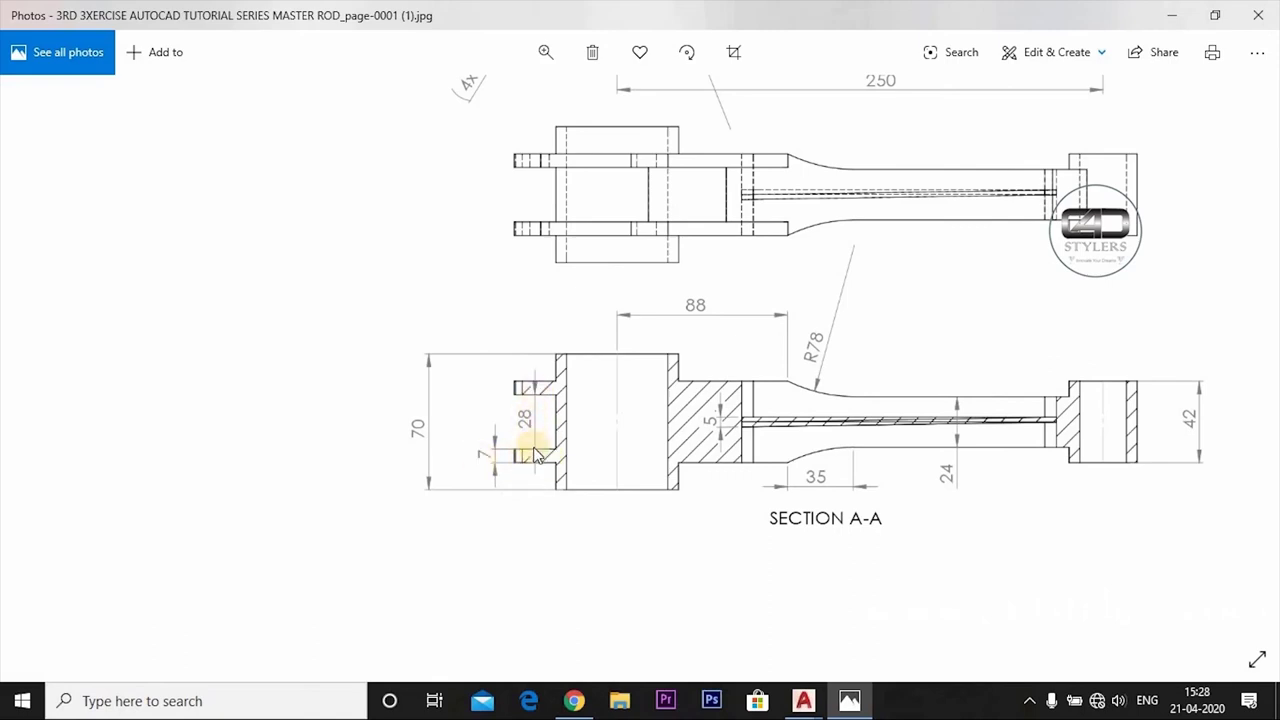
Step: Review the top view and Section A-A, then start COPY in AutoCAD
scroll(597, 234, "up", 5)
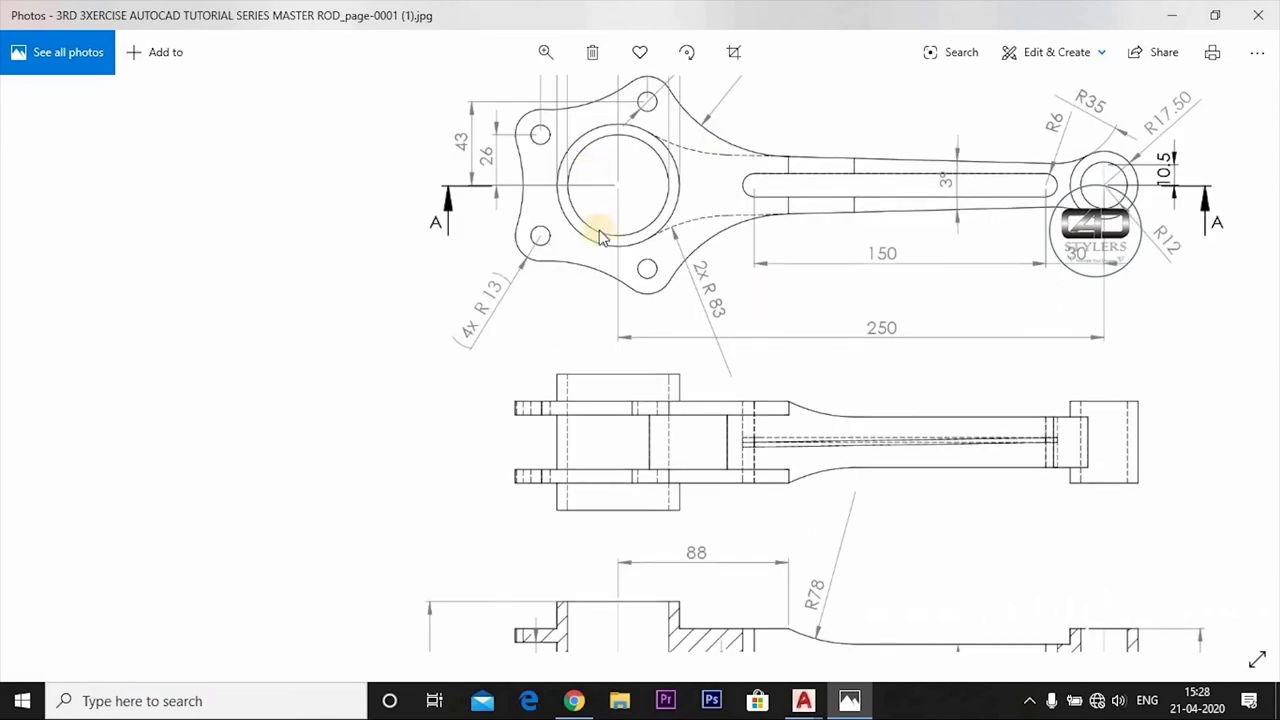
scroll(608, 480, "down", 3)
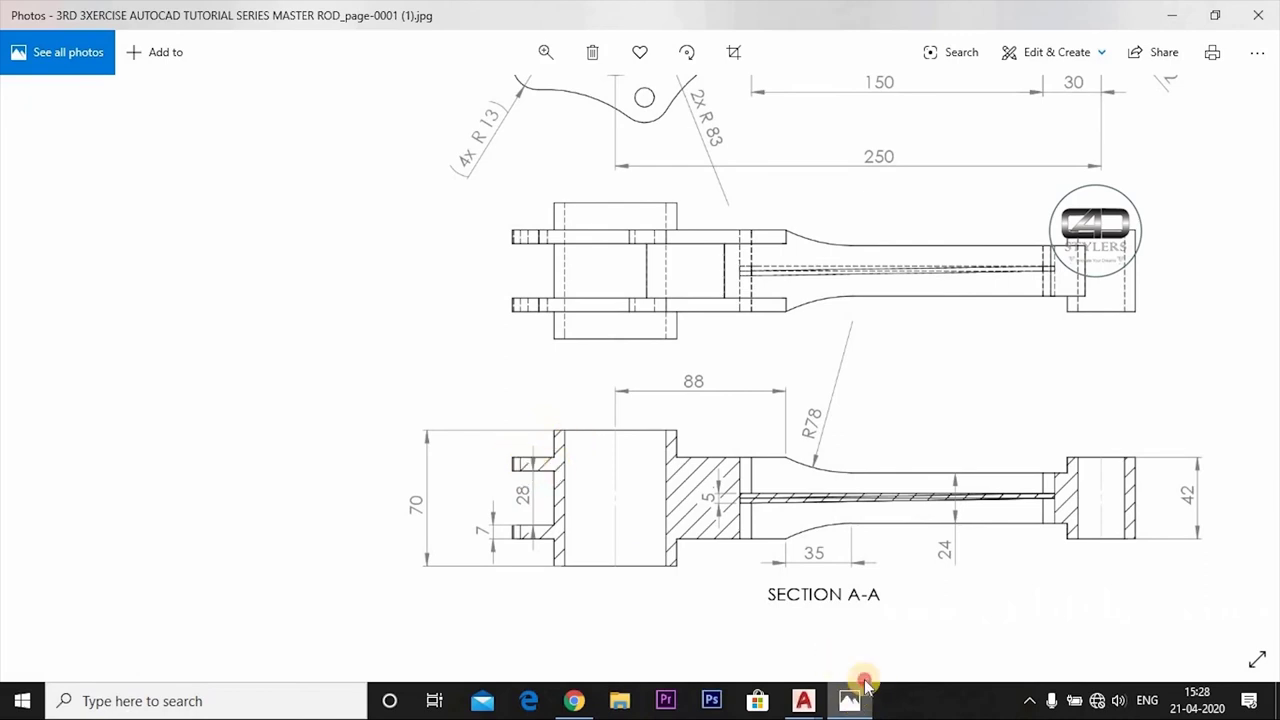
key("alt+Tab")
scroll(611, 489, "down", 2)
type("co")
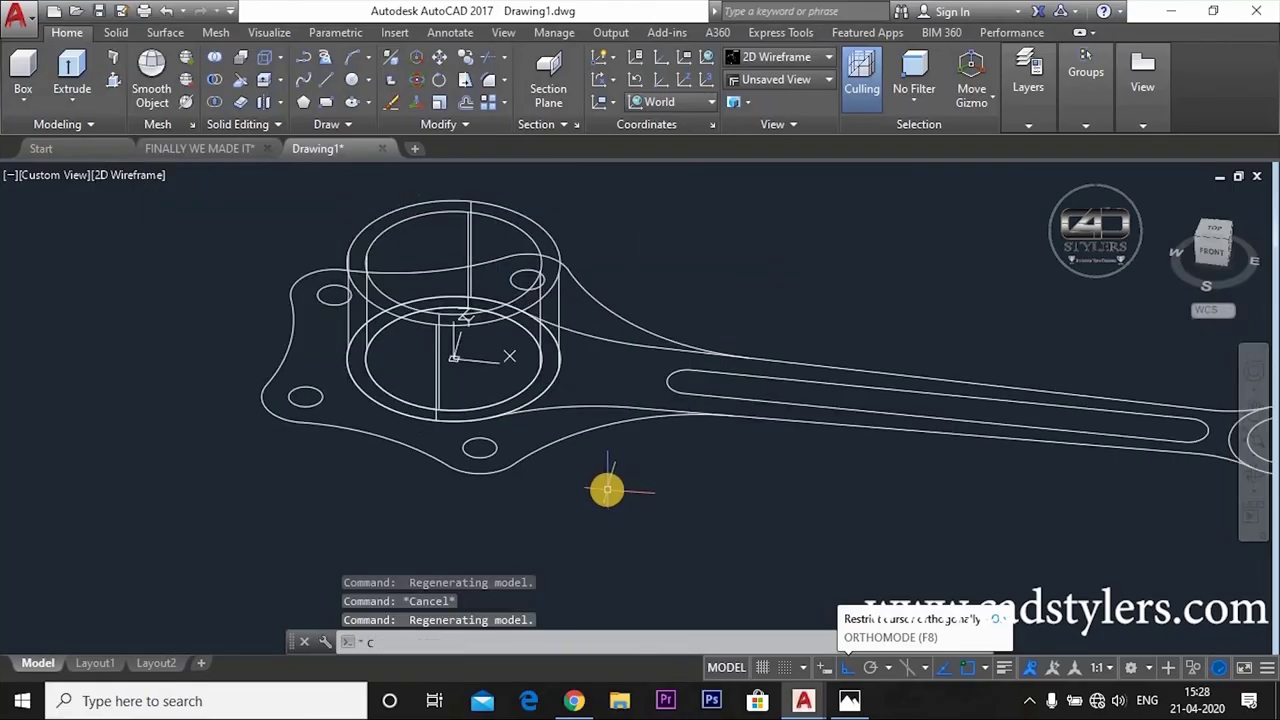
key("Return")
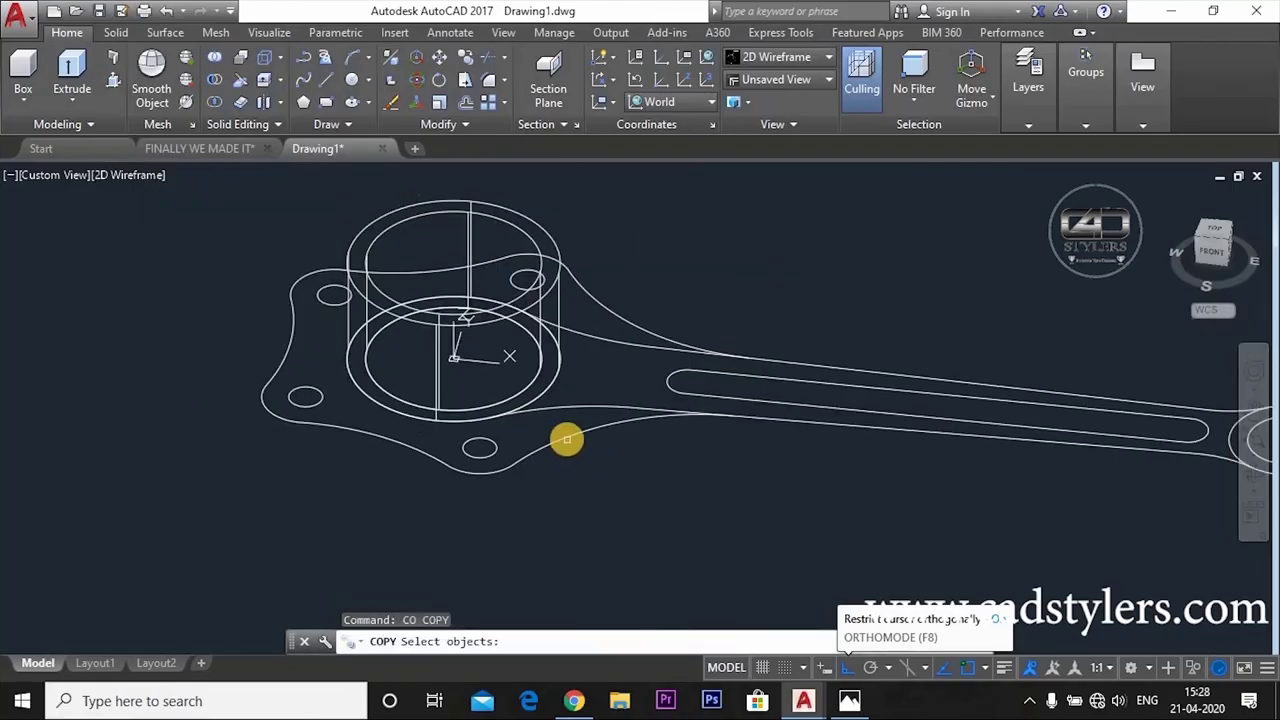
Step: Select the eight big-end outline edges and three bolt-hole circles to copy
left_click(564, 438)
left_click(452, 460)
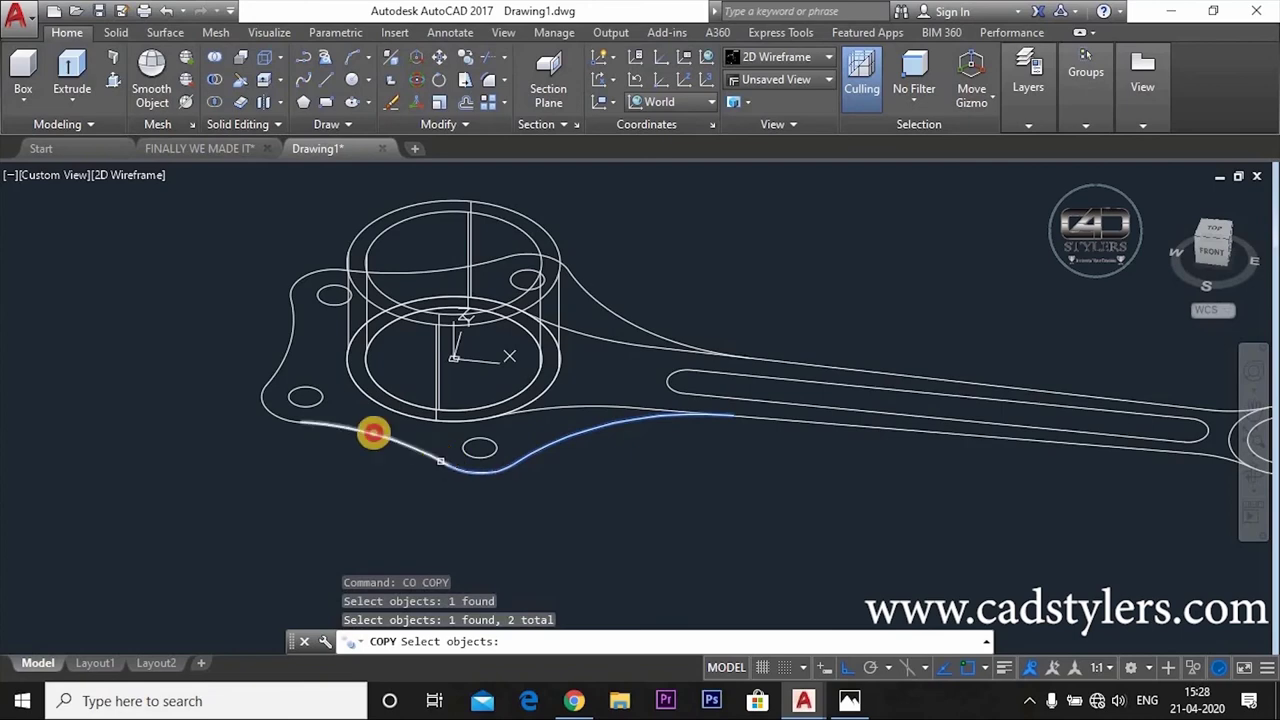
left_click(373, 432)
left_click(267, 409)
left_click(286, 337)
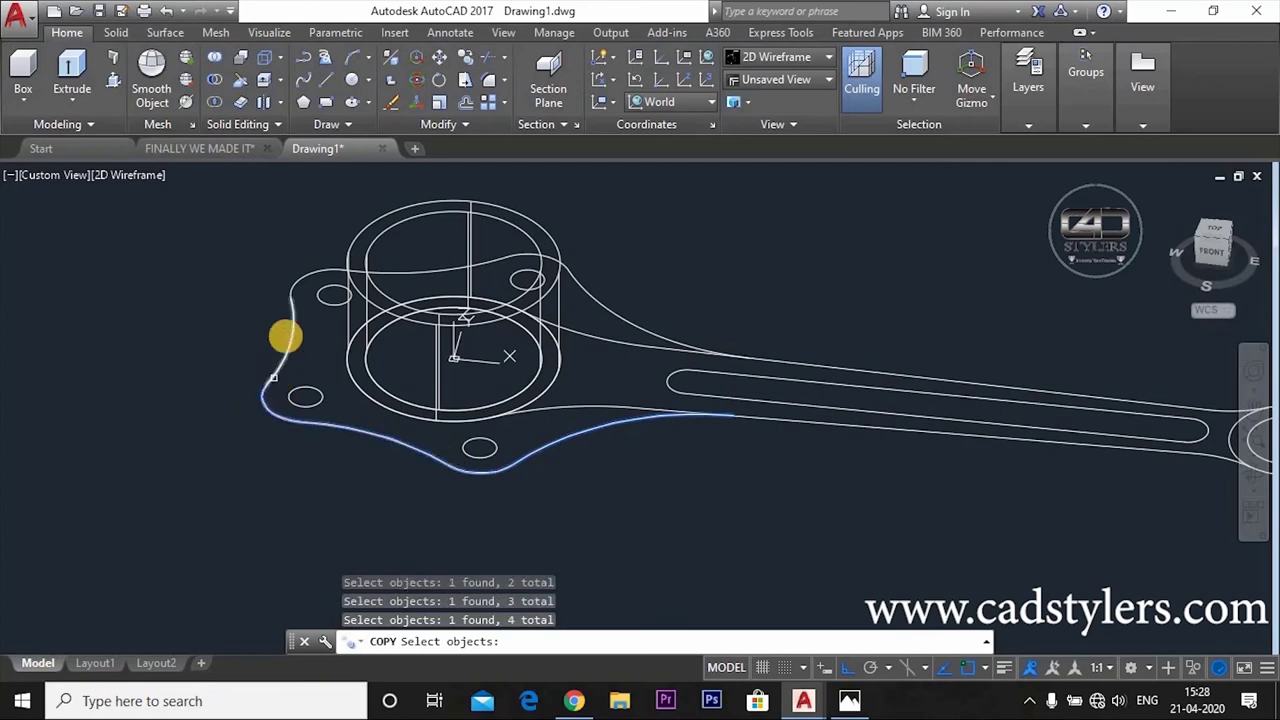
left_click(298, 281)
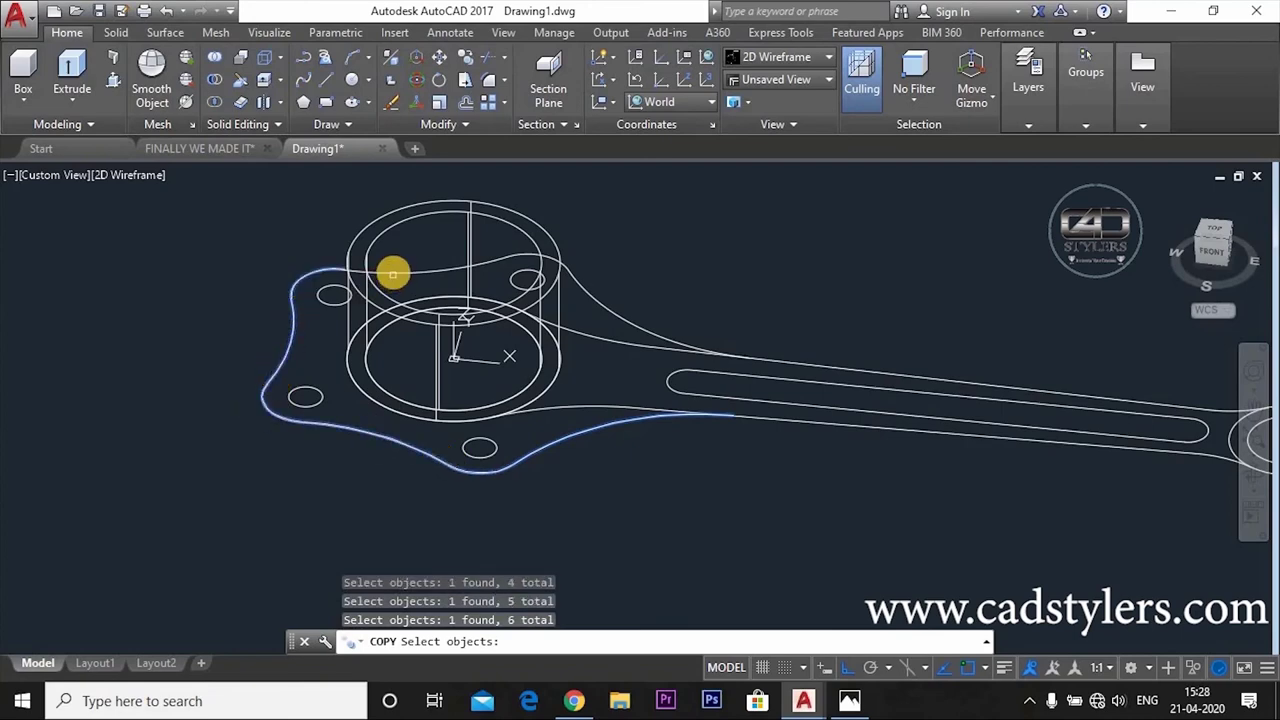
left_click(392, 270)
left_click(522, 258)
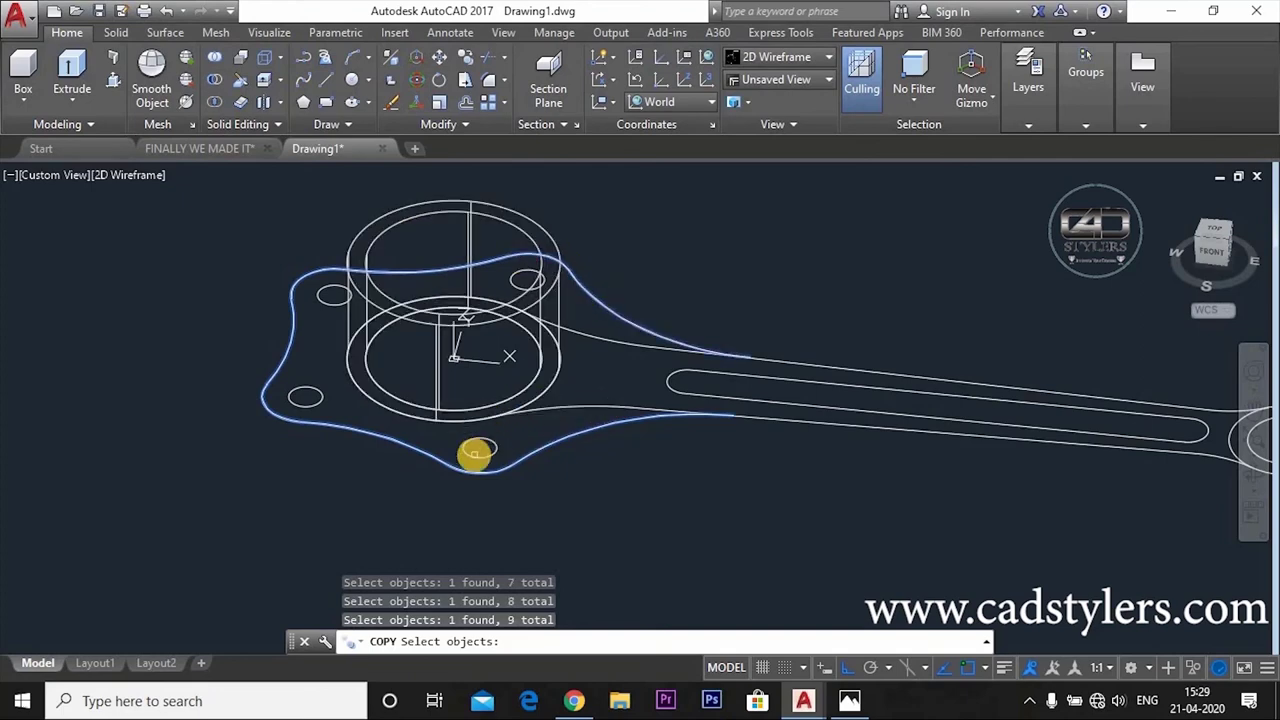
left_click(476, 450)
left_click(305, 396)
left_click(333, 294)
key("Return")
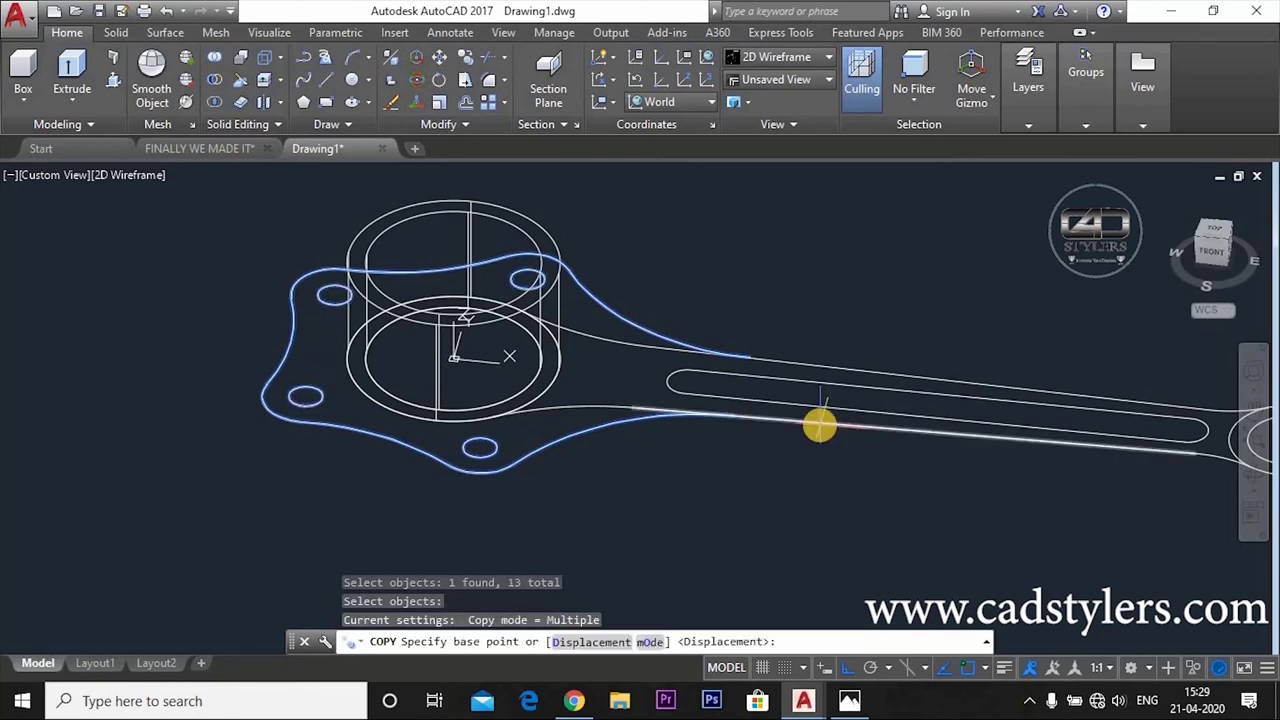
Step: Copy the selection from base 0,0 to 0,0,14, 14 units up along Z
key("Return")
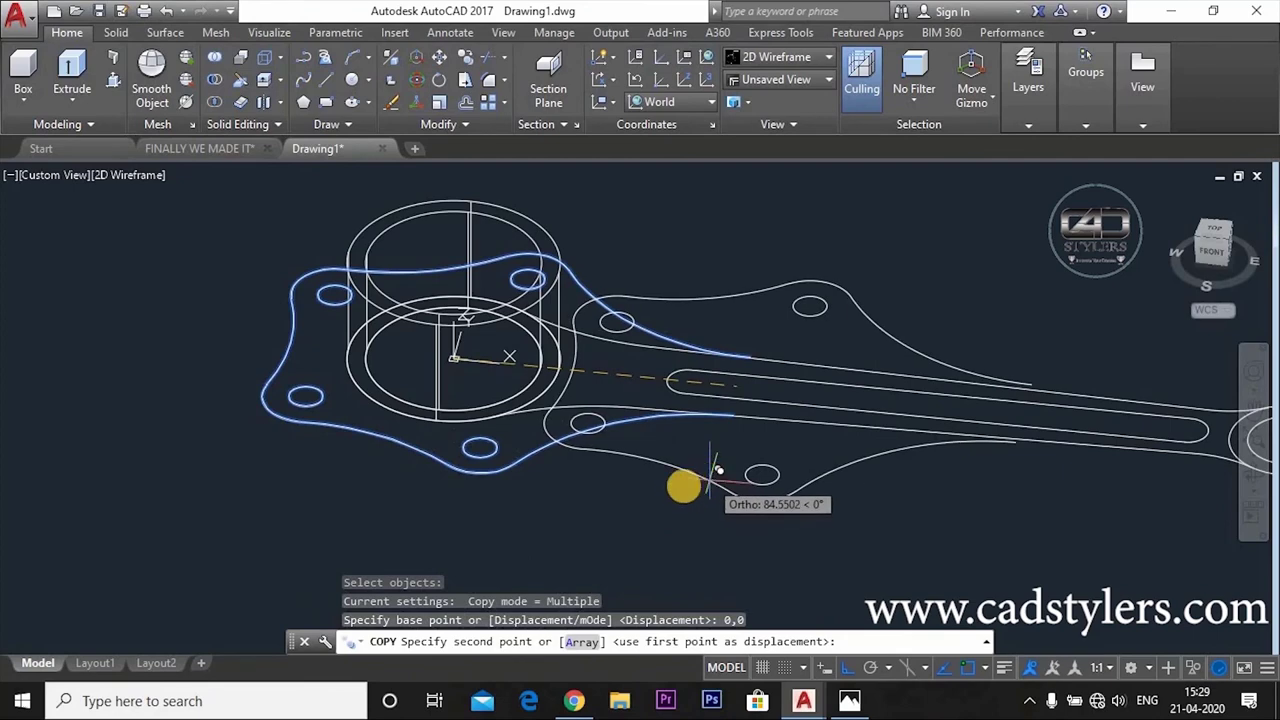
middle_click_drag(683, 486, 514, 360, "shift")
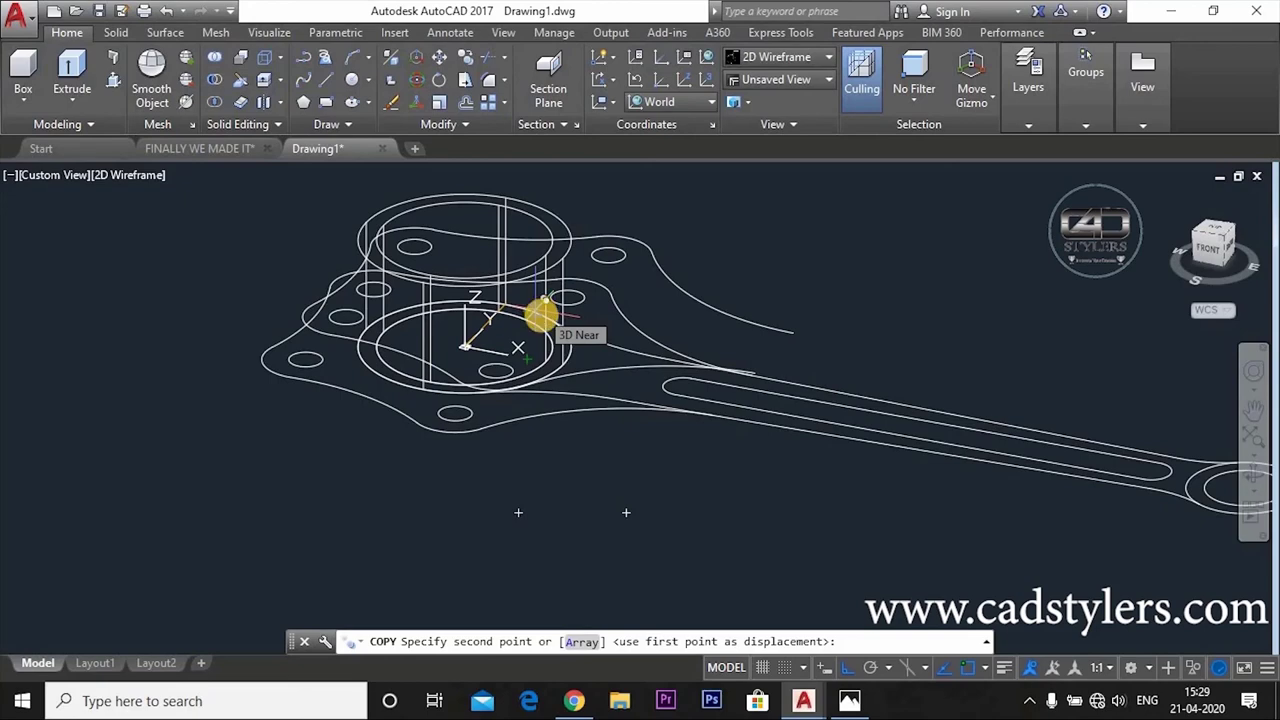
middle_click_drag(540, 316, 461, 340, "shift")
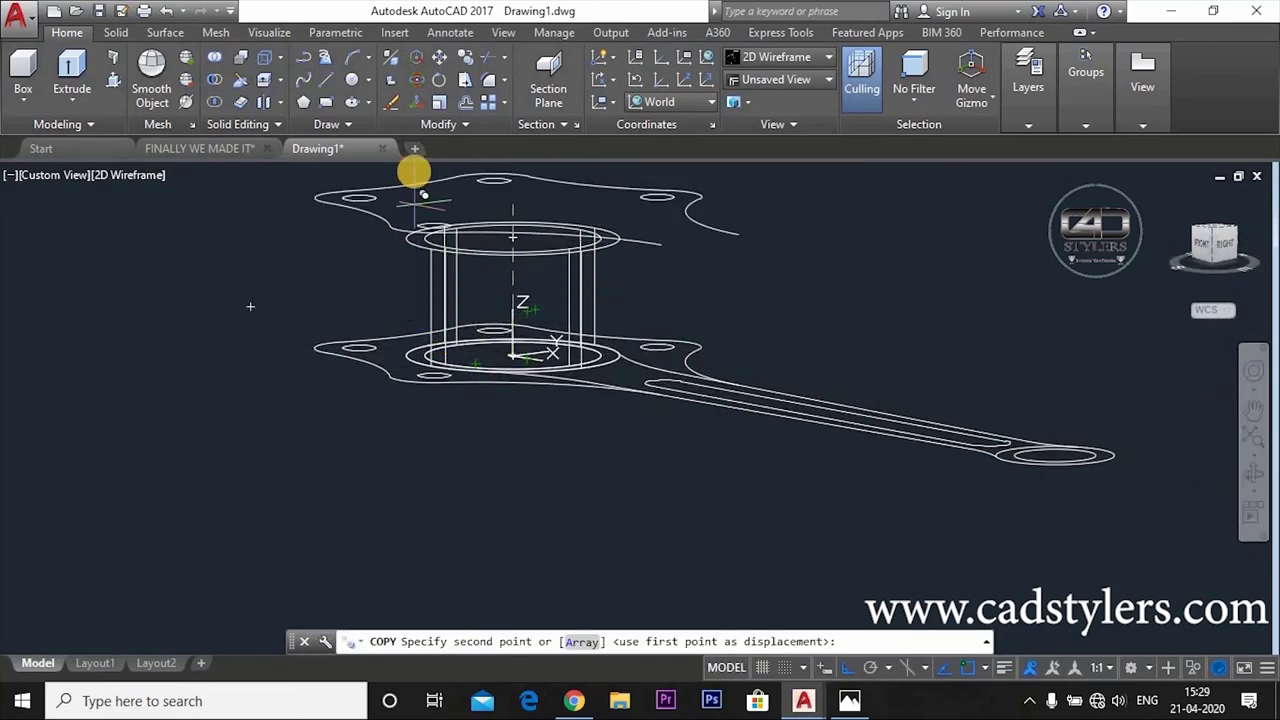
middle_click_drag(429, 186, 618, 477, "shift")
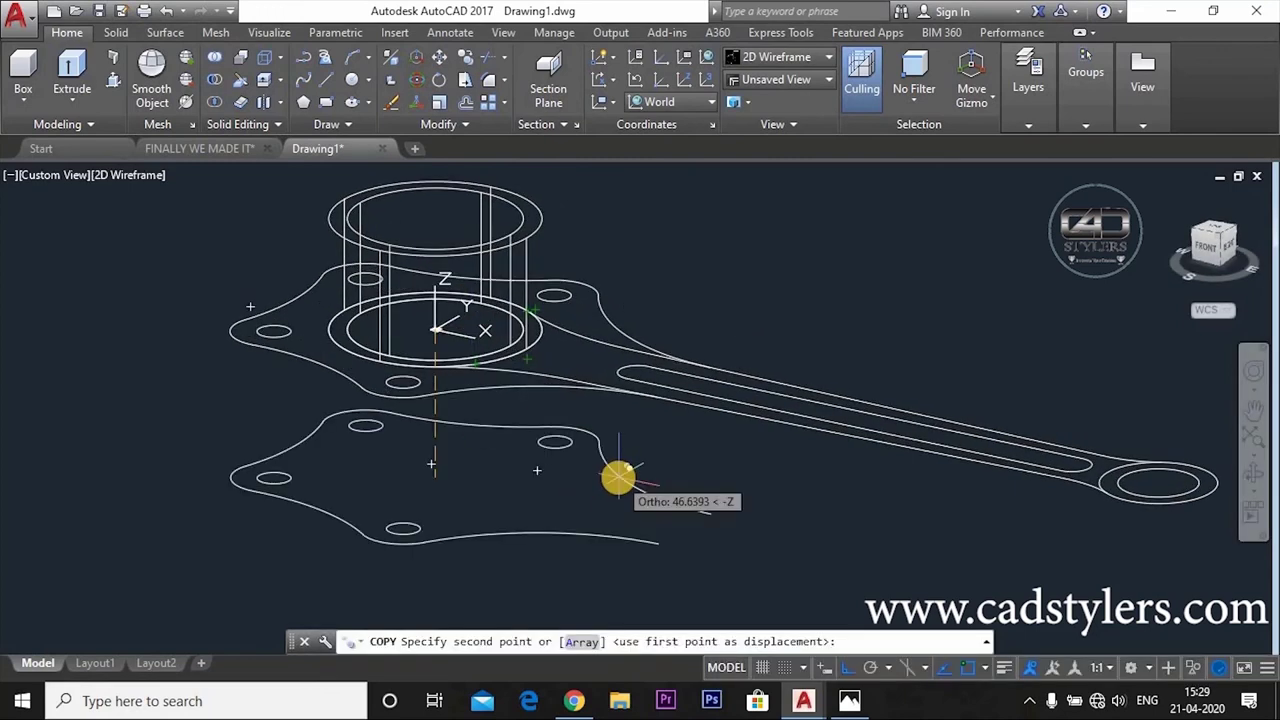
type("0,0,14")
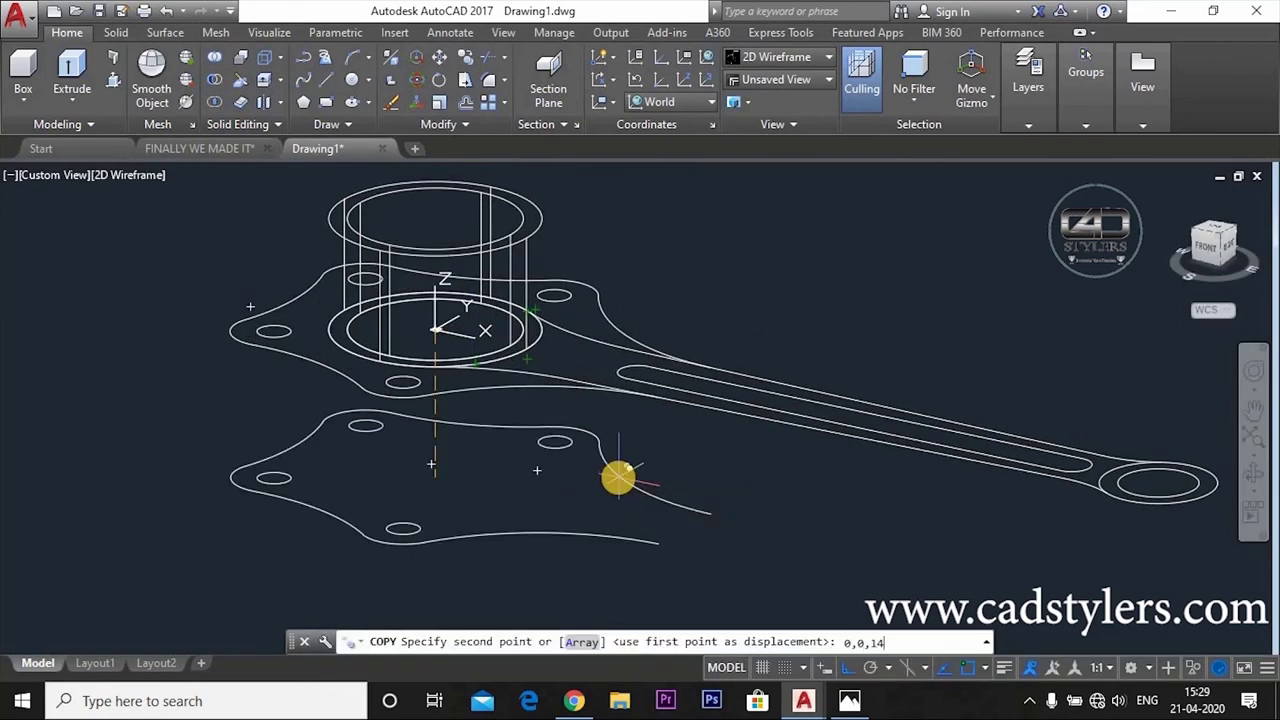
key("Return")
mouse_move(618, 477)
middle_mouse_down("shift")
mouse_move(608, 431)
mouse_move(637, 451)
mouse_move(644, 442)
mouse_move(620, 477)
mouse_move(625, 467)
middle_mouse_up("shift")
key("Escape")
Step: Draw a short line closing the copied outline's open end at the arm
type("l")
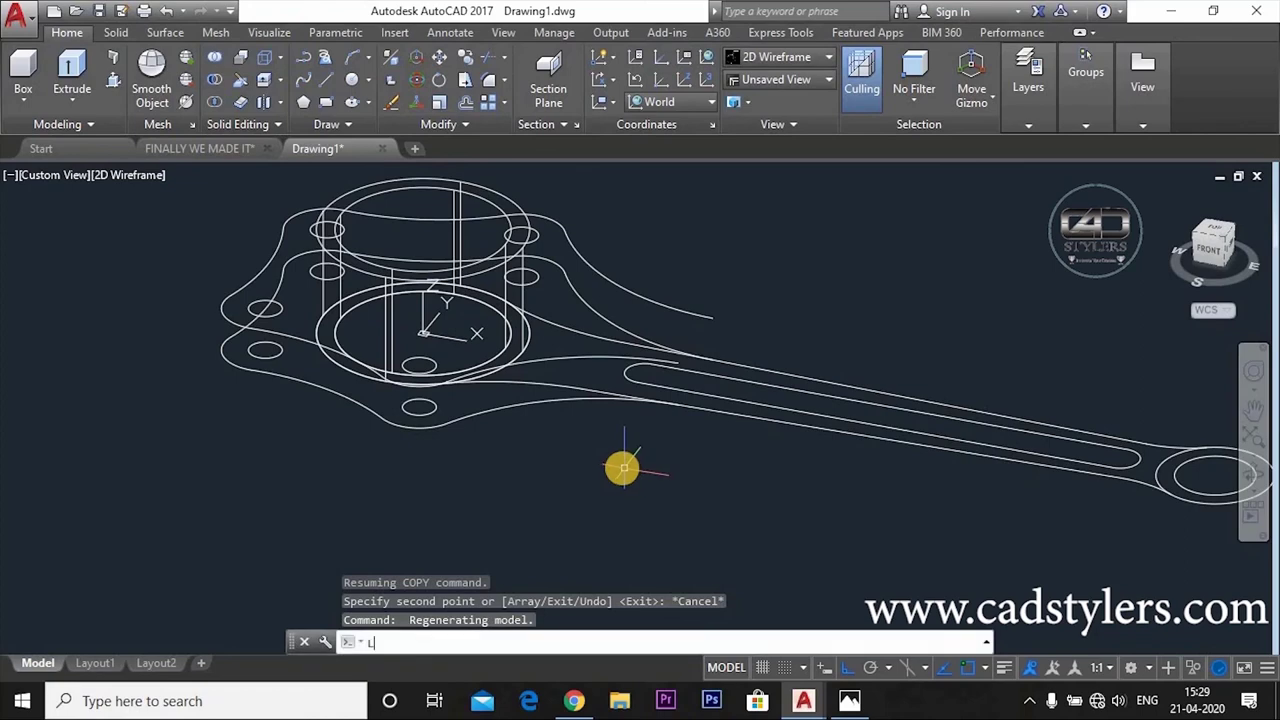
key("Return")
left_click(713, 318)
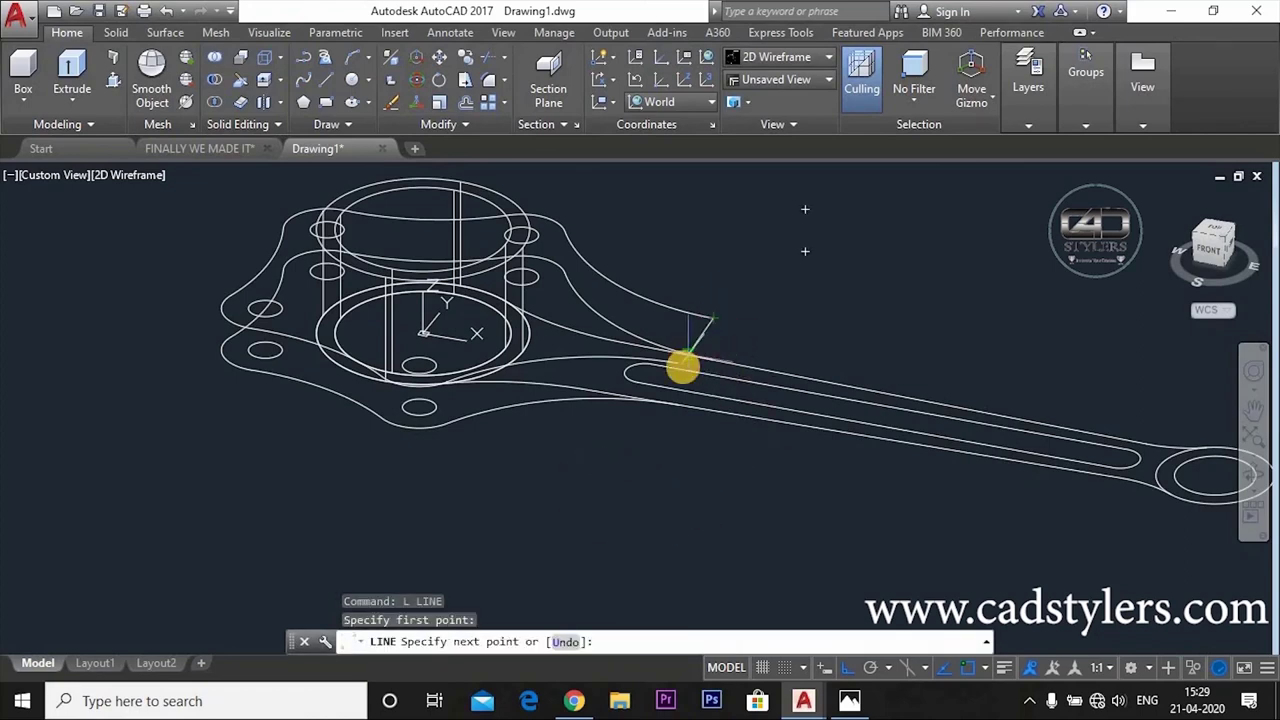
left_click(678, 358)
key("Escape")
mouse_move(712, 467)
middle_mouse_down("shift")
mouse_move(680, 451)
mouse_move(707, 458)
middle_mouse_up("shift")
Step: JOIN the closing line and outline curves into a single closed polyline
type("j")
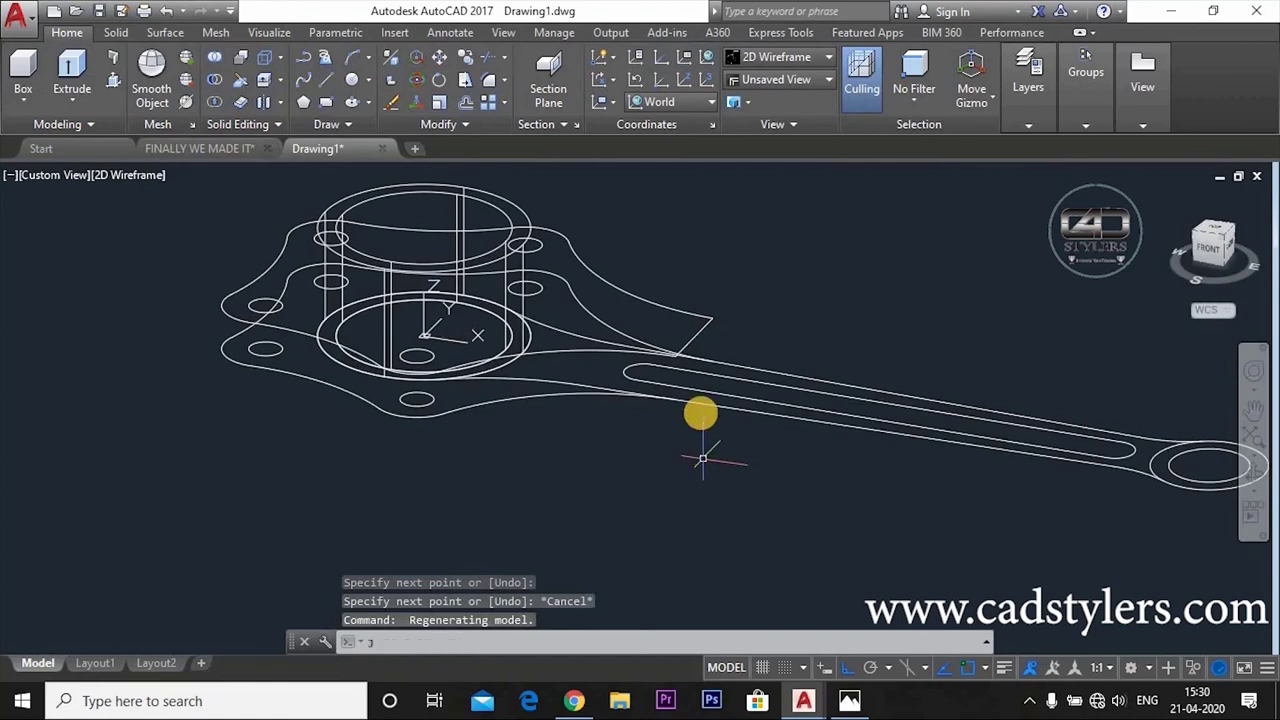
key("Return")
left_click(692, 340)
left_click(690, 313)
left_click(599, 351)
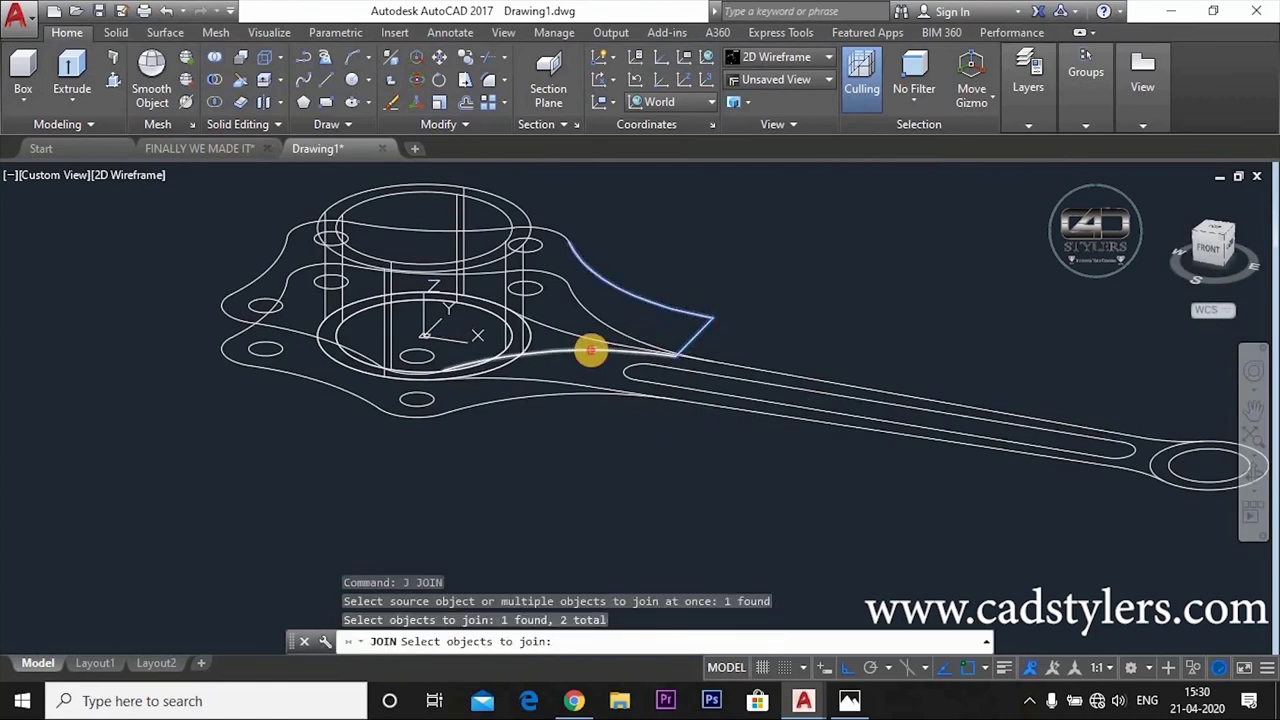
left_click(503, 487)
left_click(590, 228)
left_click(240, 300)
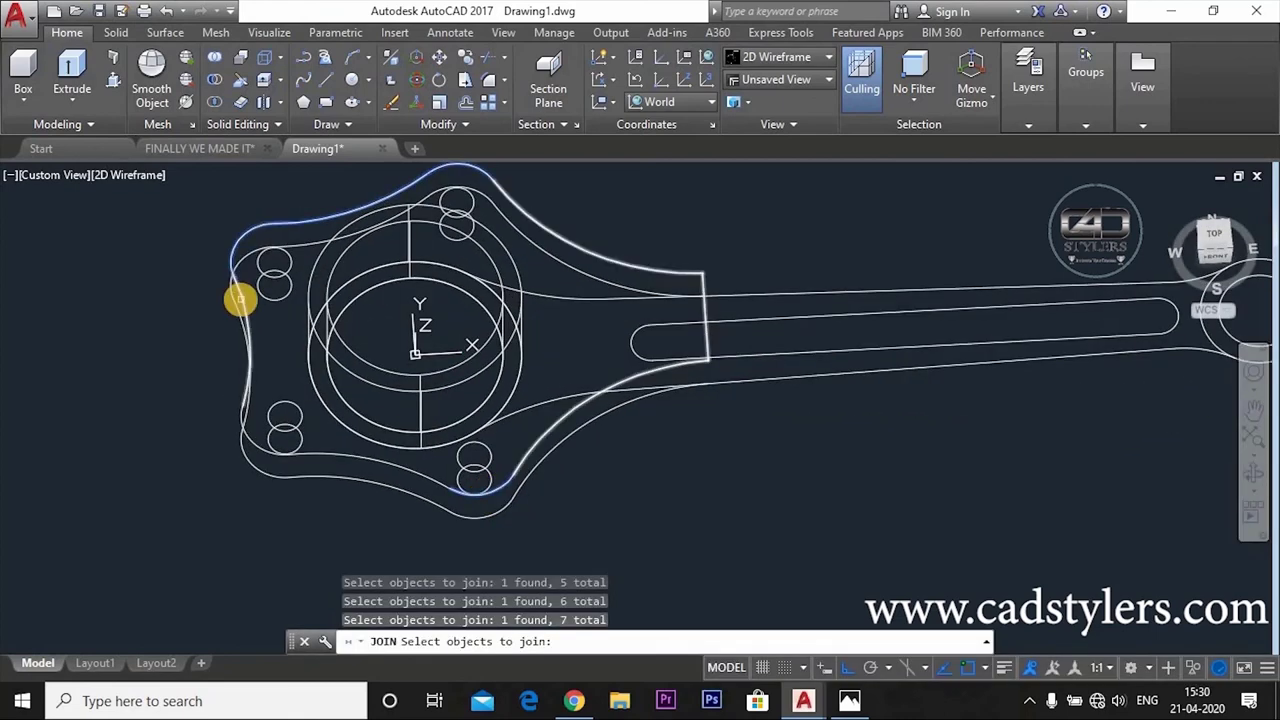
left_click(251, 437)
key("Return")
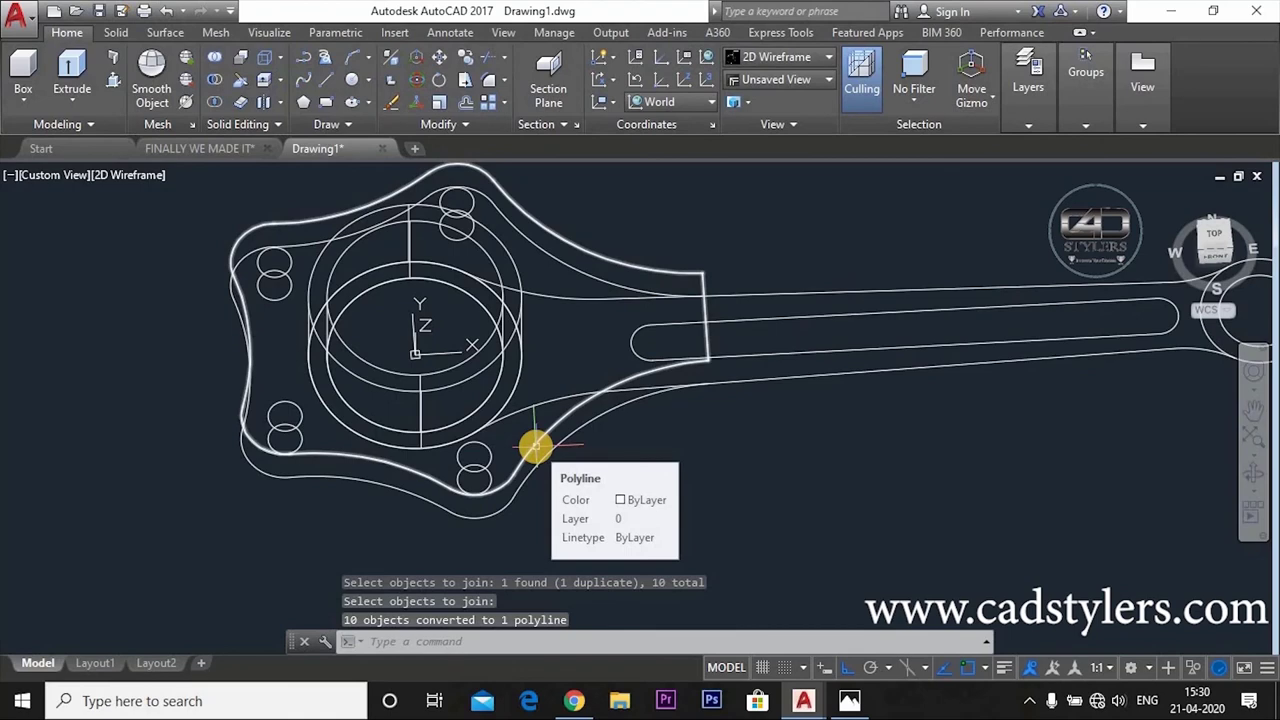
middle_click_drag(660, 517, 639, 476, "shift")
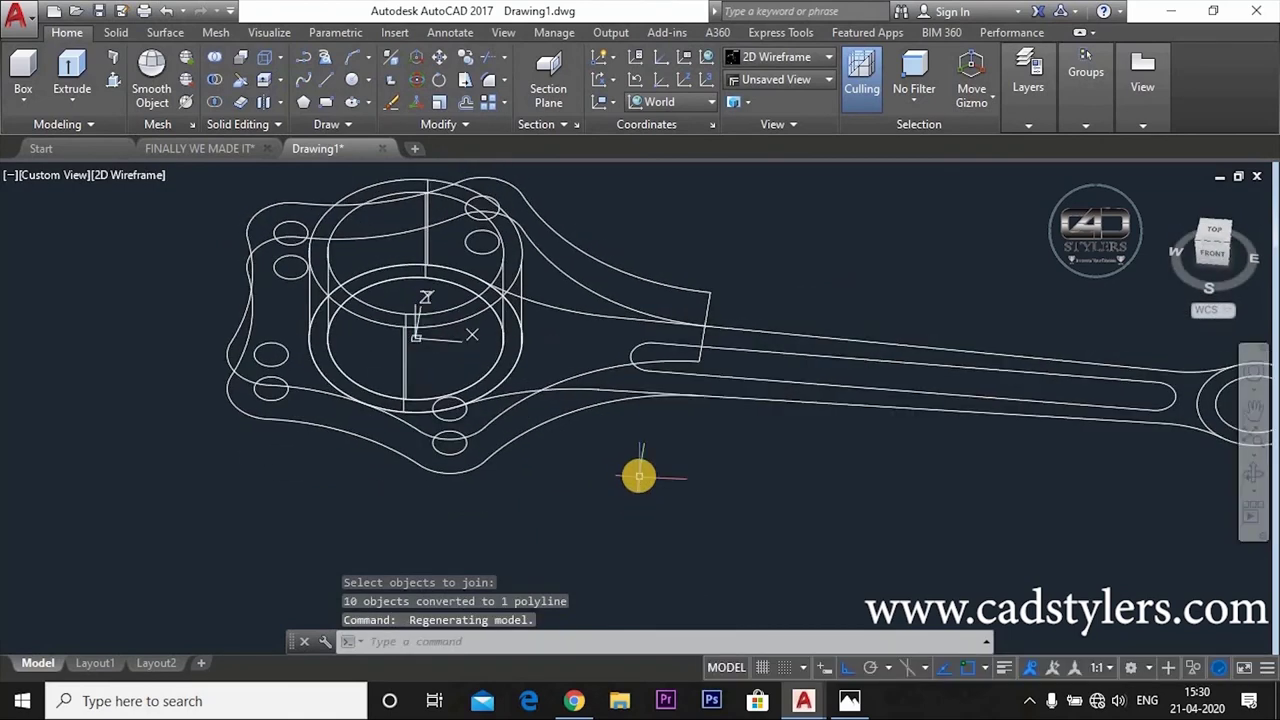
Step: Press-pull the joined big-end outline 7 units into a solid plate and inspect it shaded
type("presspull")
key("Return")
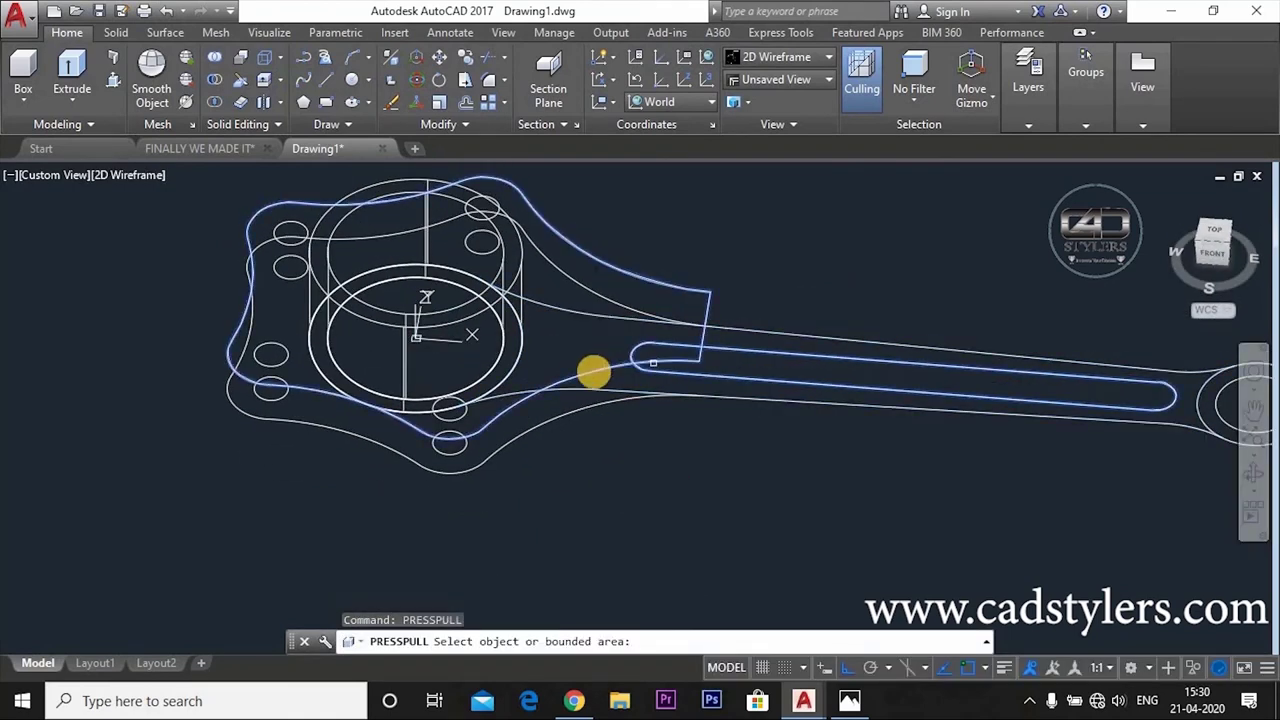
left_click(594, 372)
key("Return")
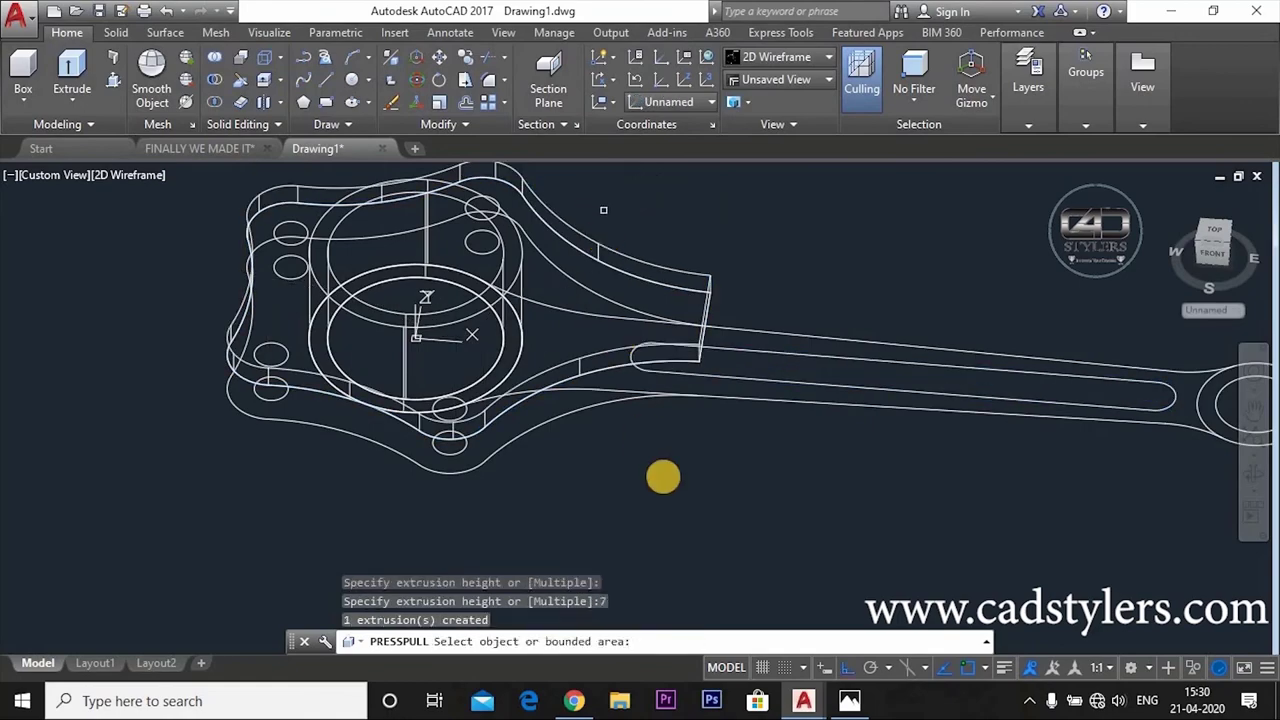
middle_click_drag(729, 560, 734, 489, "shift")
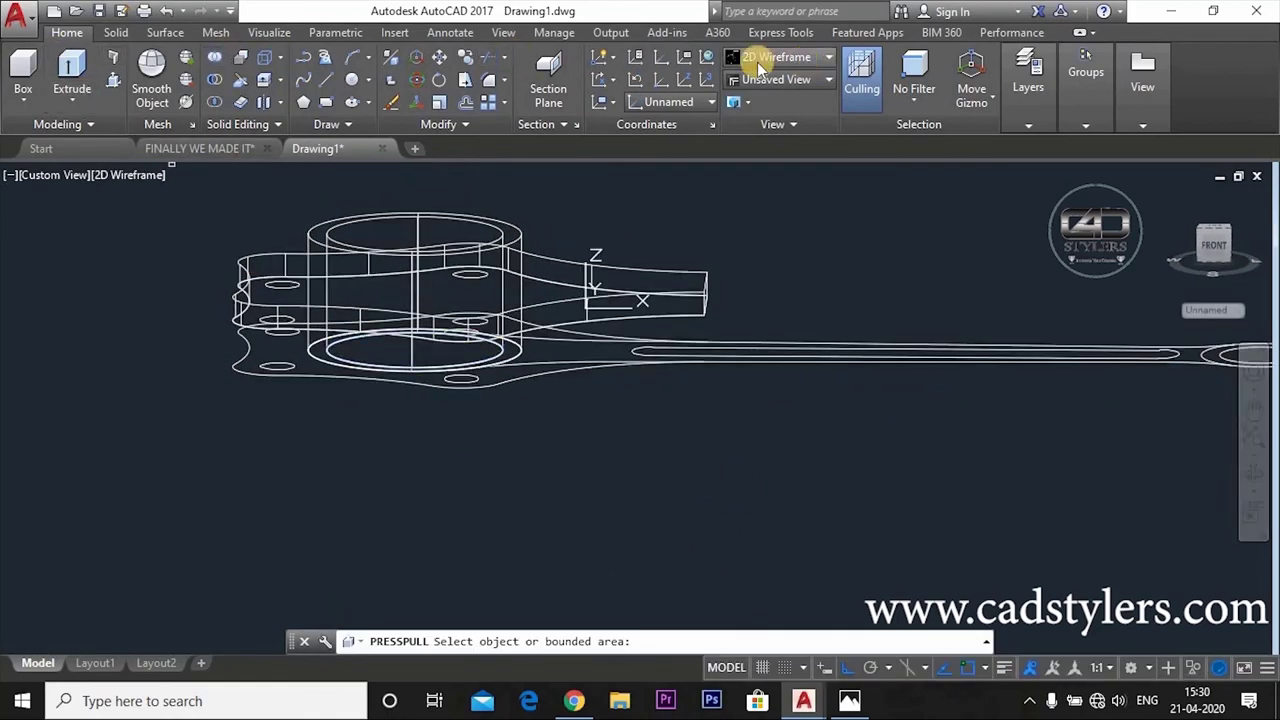
left_click(778, 57)
left_click(829, 94)
mouse_move(745, 458)
middle_mouse_down("shift")
mouse_move(691, 517)
mouse_move(766, 403)
mouse_move(781, 405)
mouse_move(769, 457)
mouse_move(731, 474)
mouse_move(734, 460)
mouse_move(734, 489)
mouse_move(771, 460)
middle_mouse_up("shift")
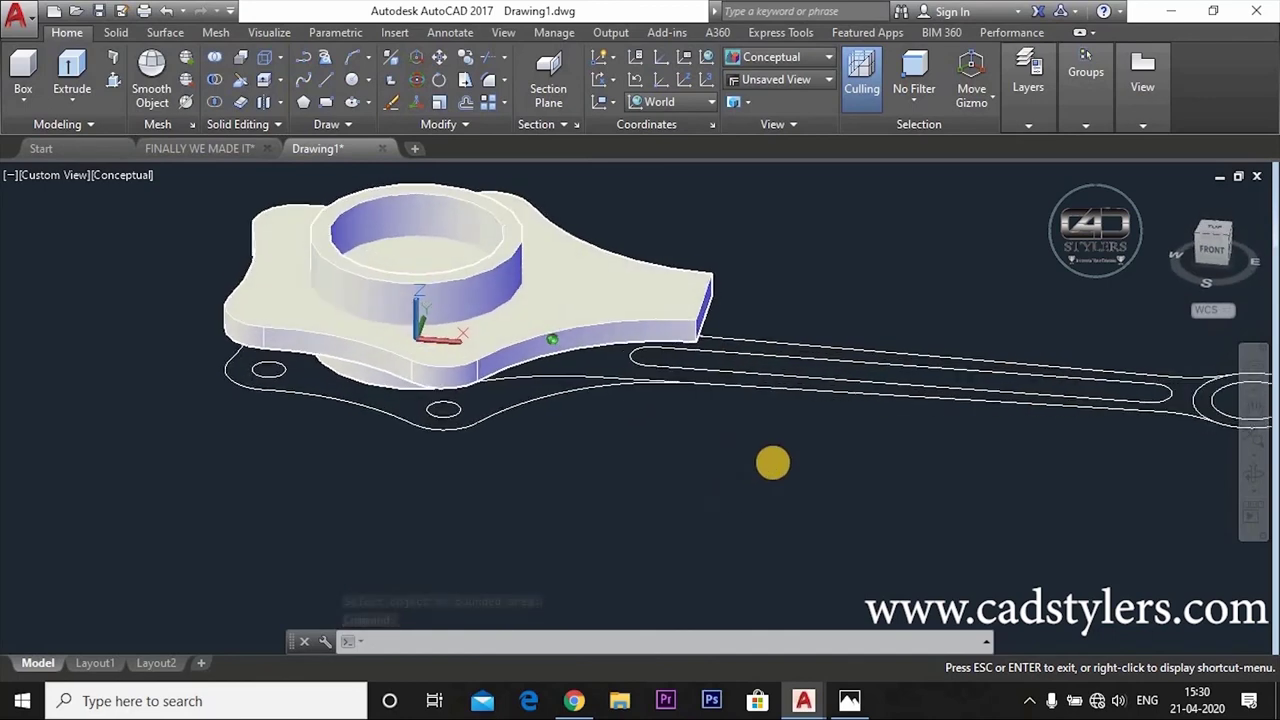
left_click(783, 80)
left_click(775, 57)
left_click(775, 95)
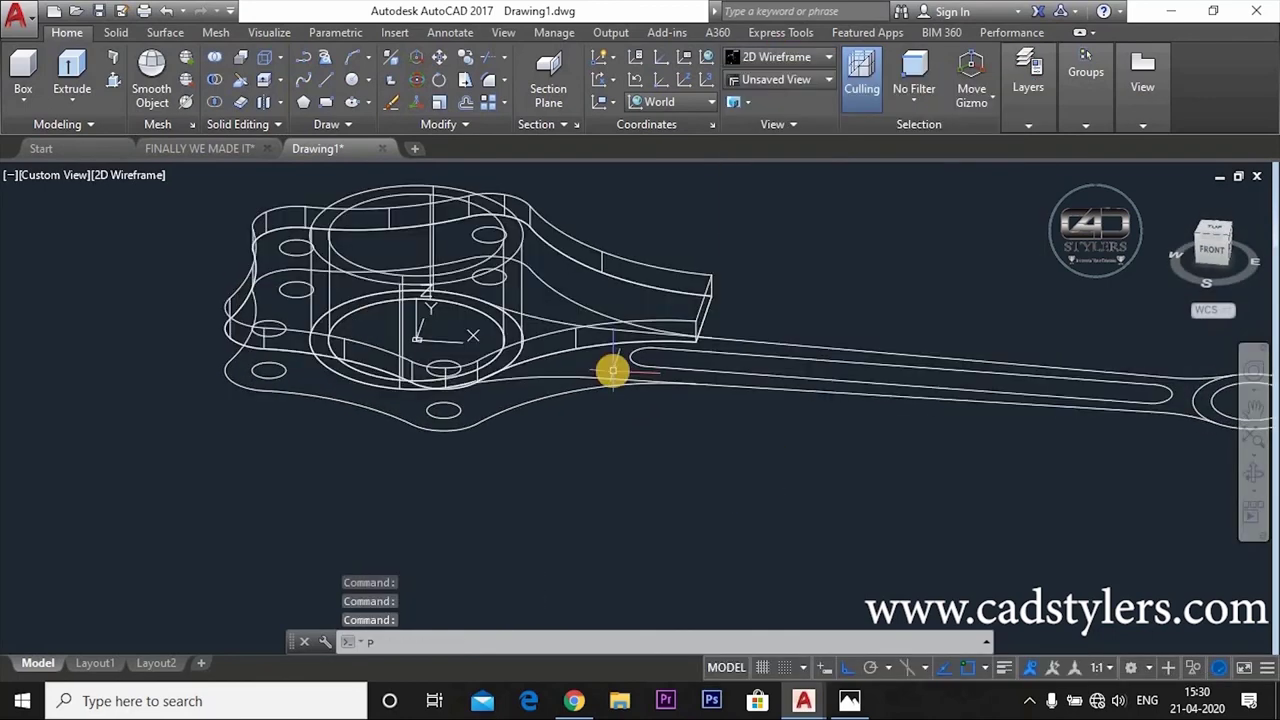
Step: Press-pull the small bolt-hole circles up into tall cylinders and view them in Conceptual
type("presspull")
key("Return")
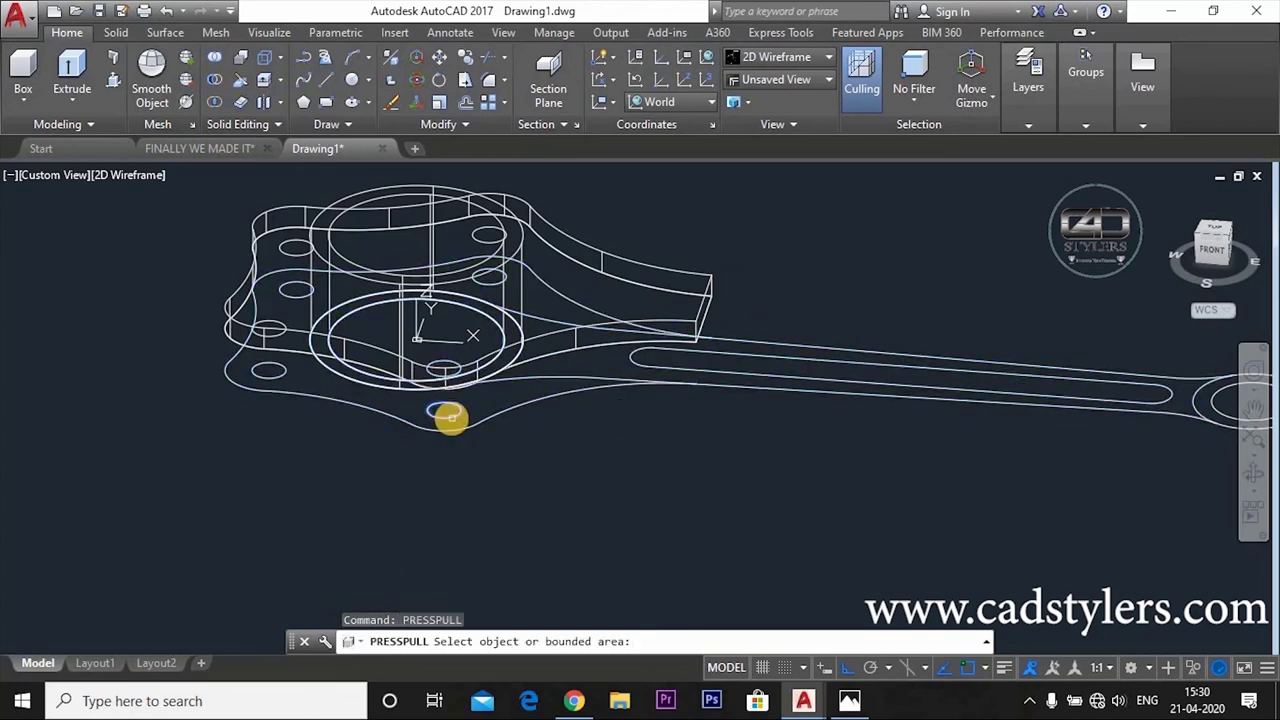
left_click(447, 416)
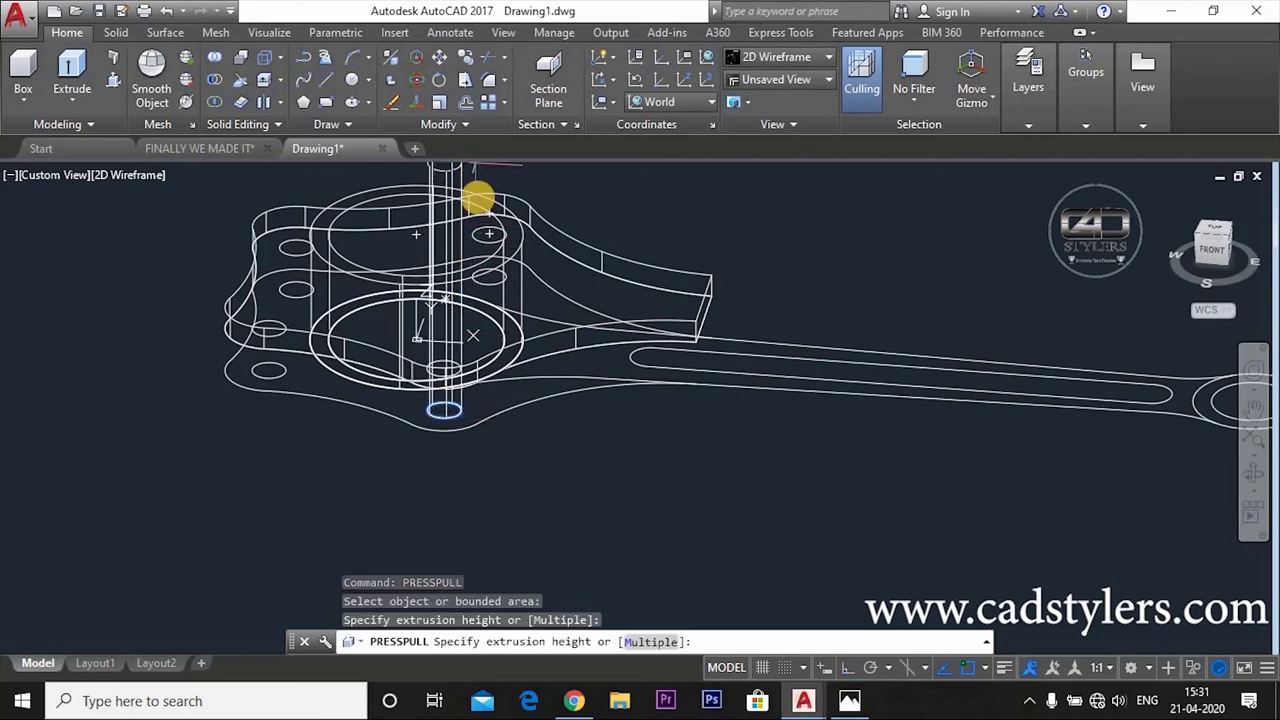
middle_click_drag(477, 200, 492, 359)
left_click(497, 297)
middle_click_drag(609, 306, 330, 523, "shift")
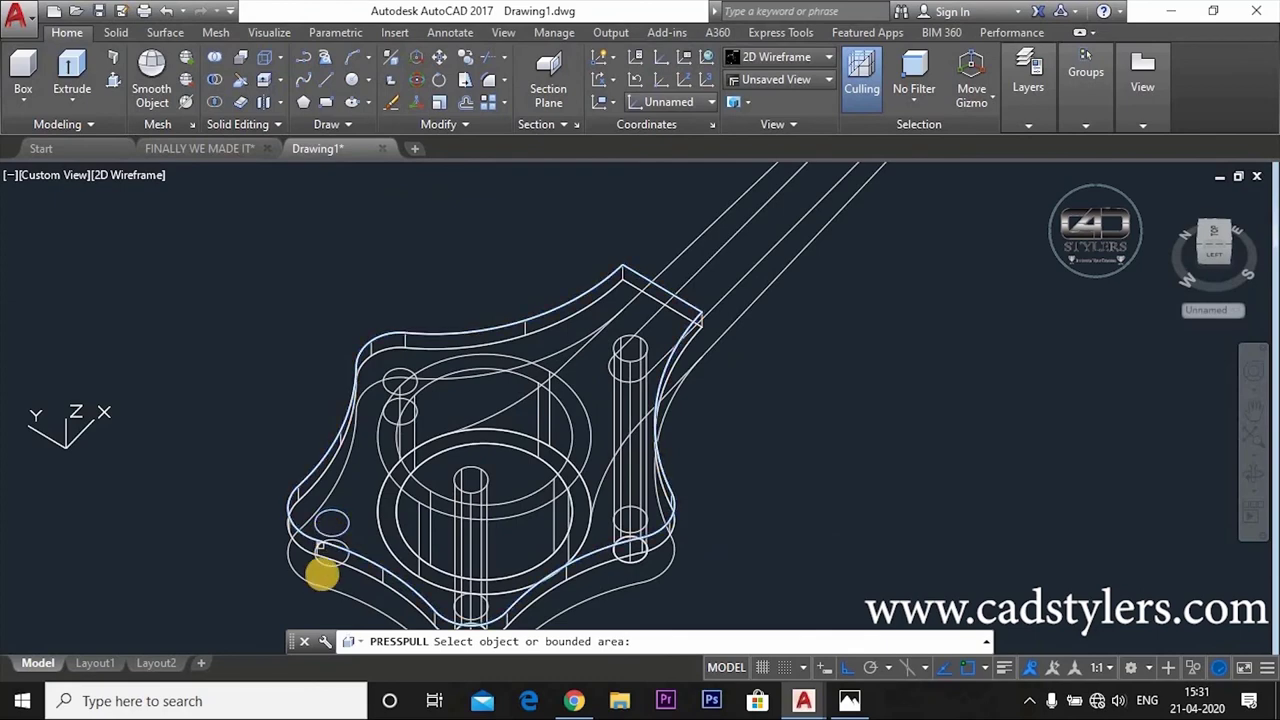
left_click(323, 567)
left_click(326, 369)
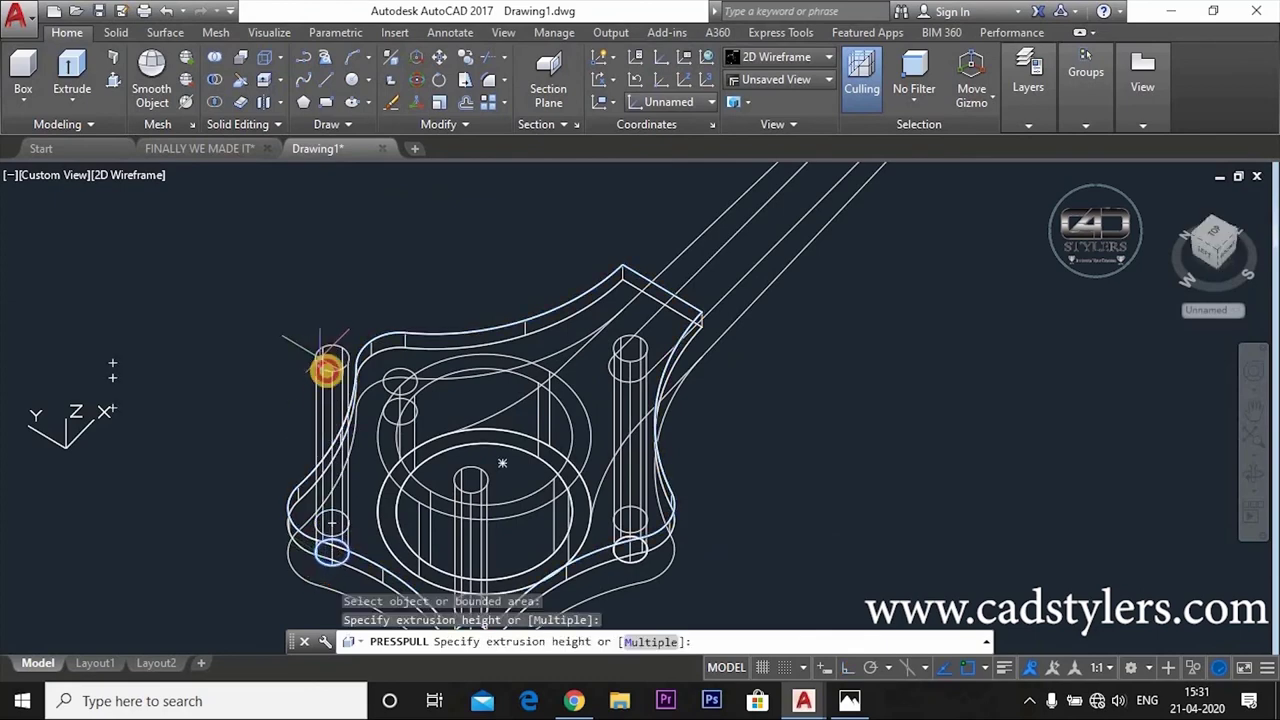
left_click(389, 372)
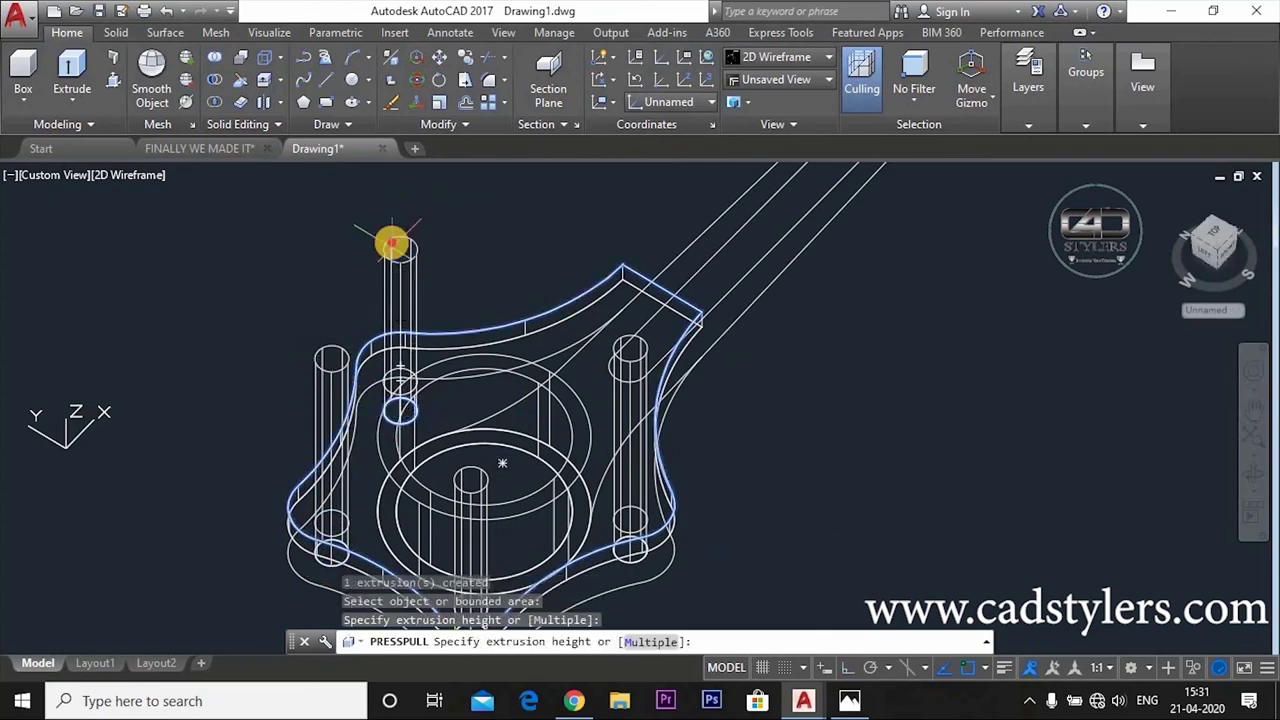
left_click(391, 240)
middle_click_drag(391, 240, 625, 405, "shift")
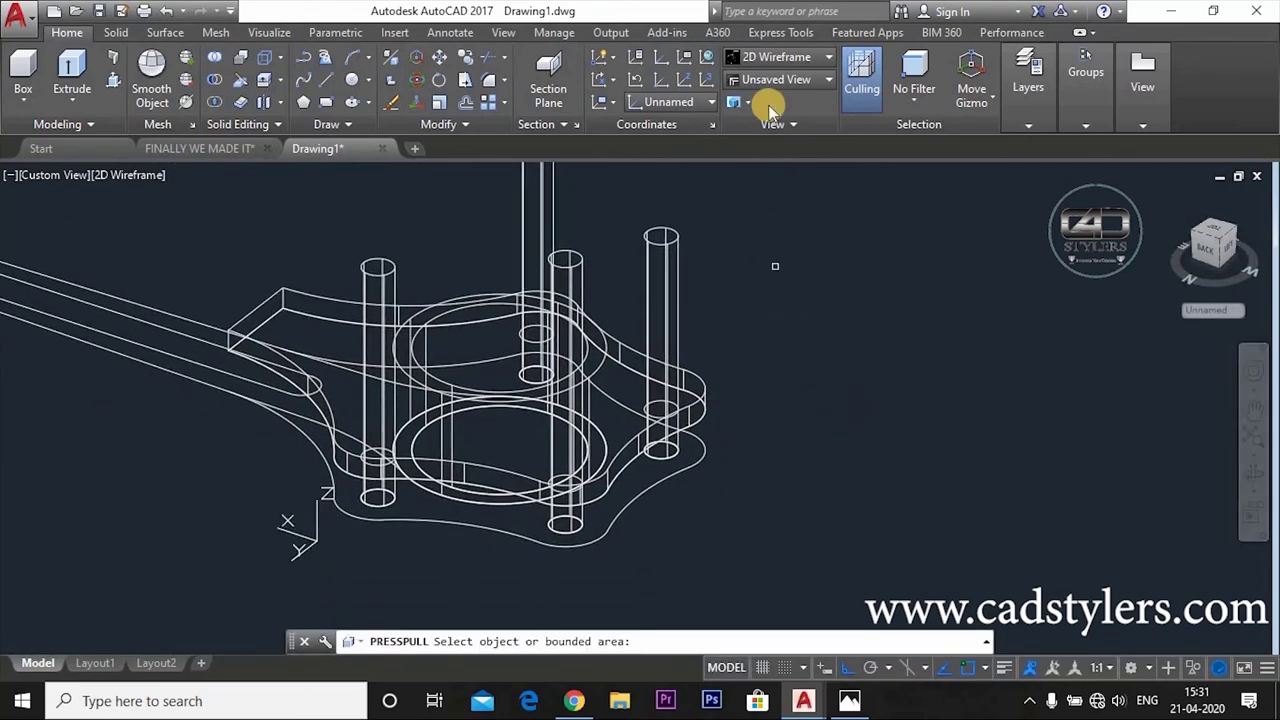
left_click(770, 62)
left_click(814, 319)
Step: Subtract the left, middle, right and back cylinders from the big-end base plate
type("s")
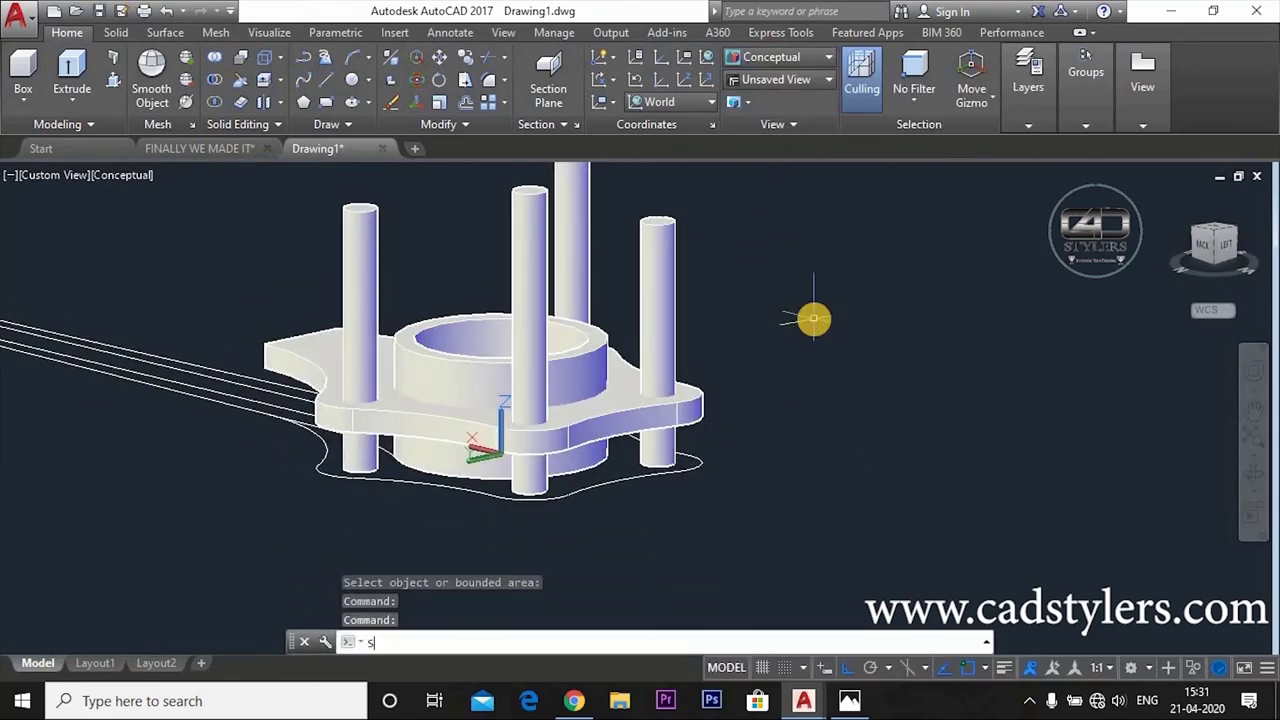
type("u")
key("Return")
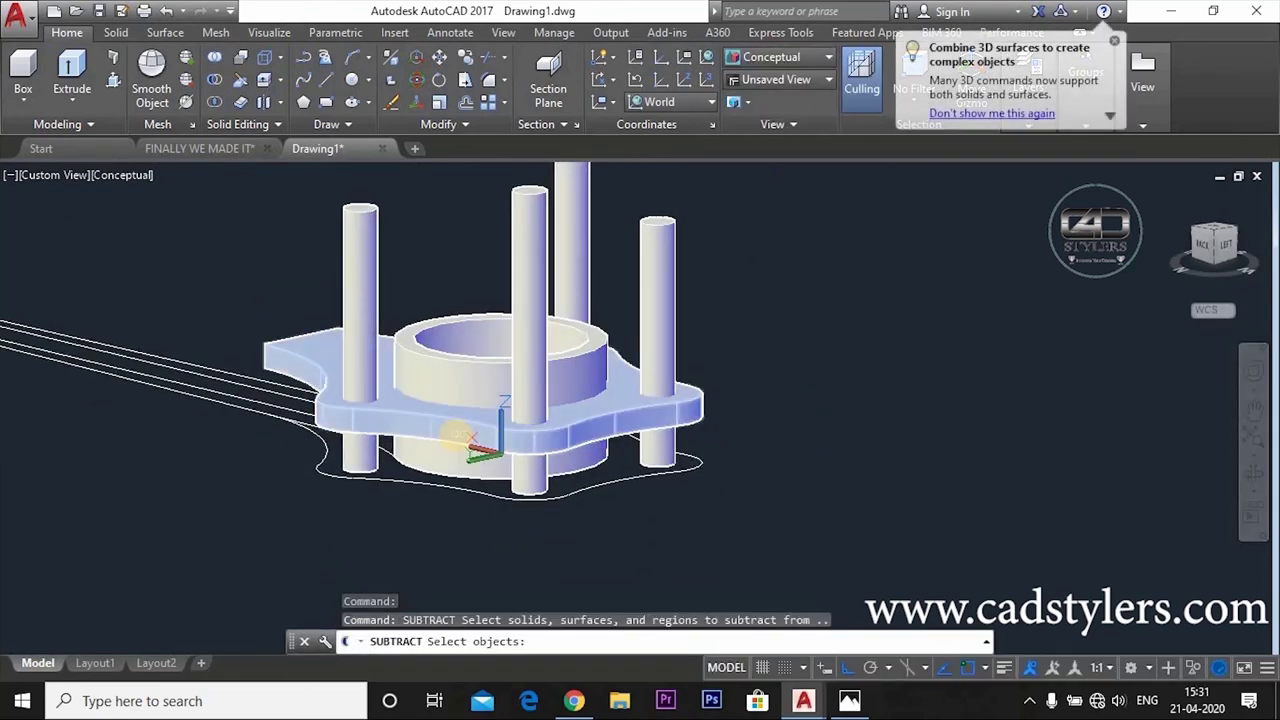
left_click(455, 433)
key("Return")
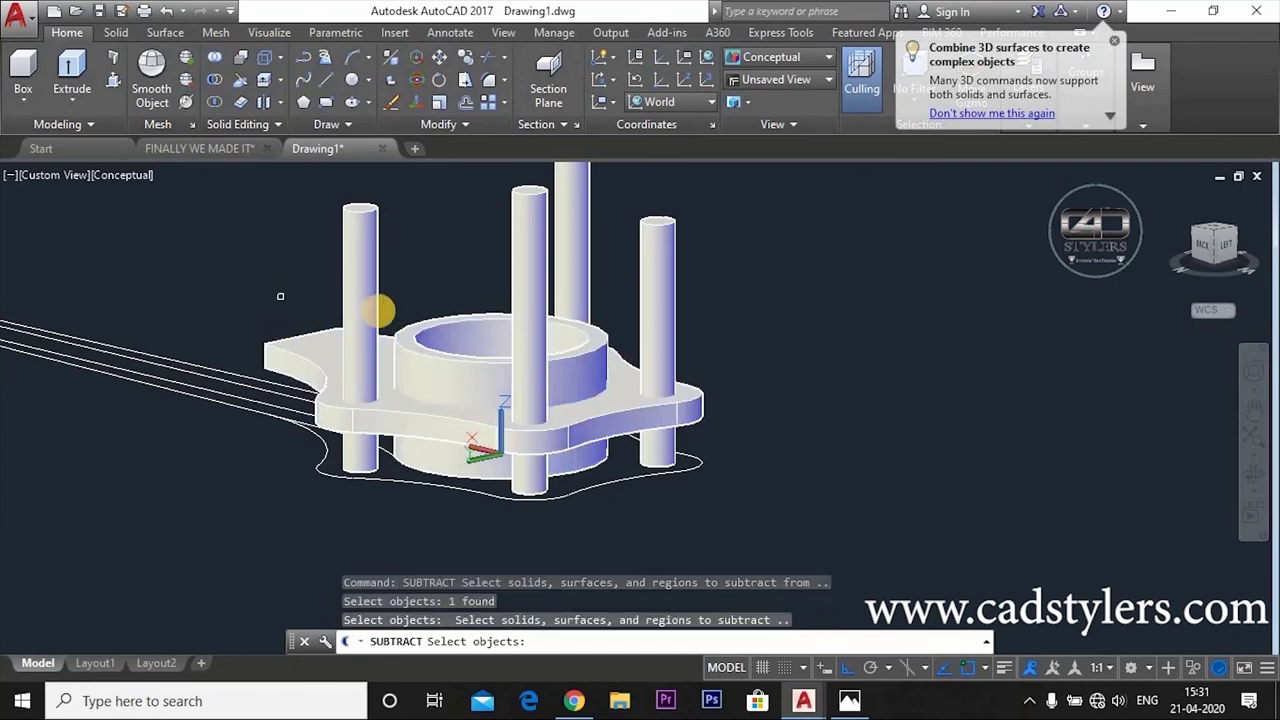
left_click(364, 296)
left_click(533, 318)
left_click(660, 290)
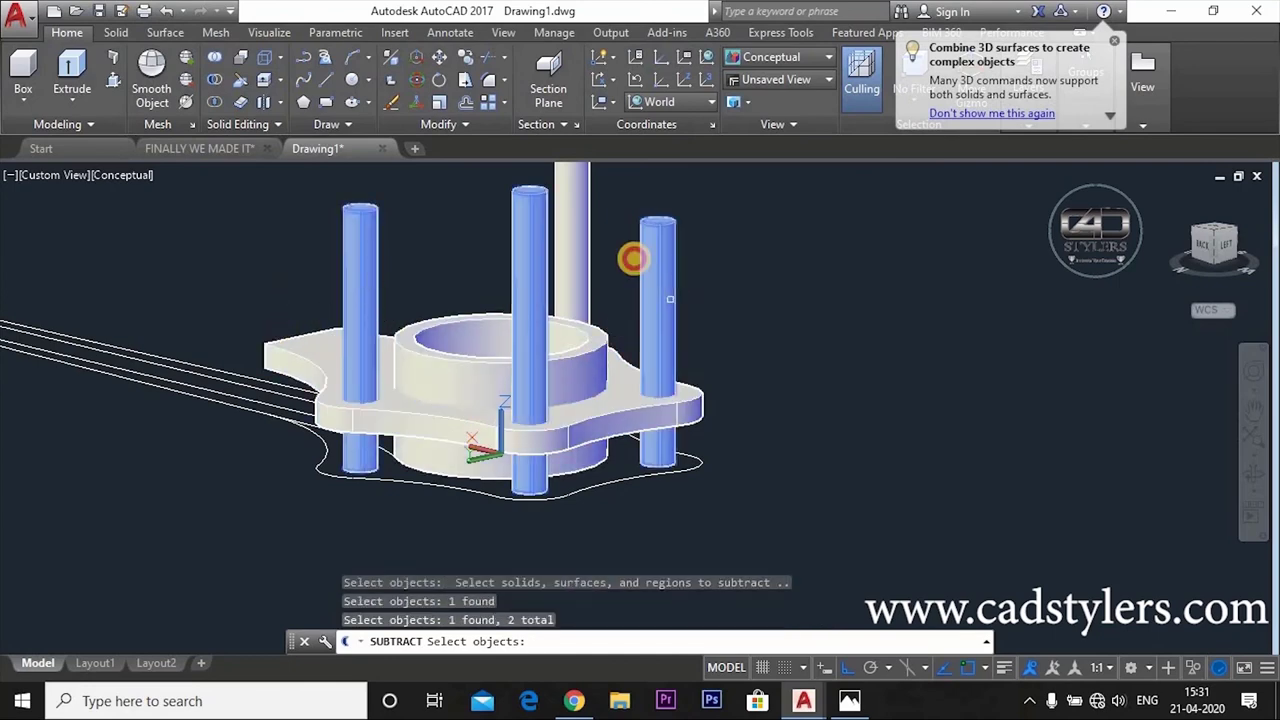
left_click(580, 218)
key("Return")
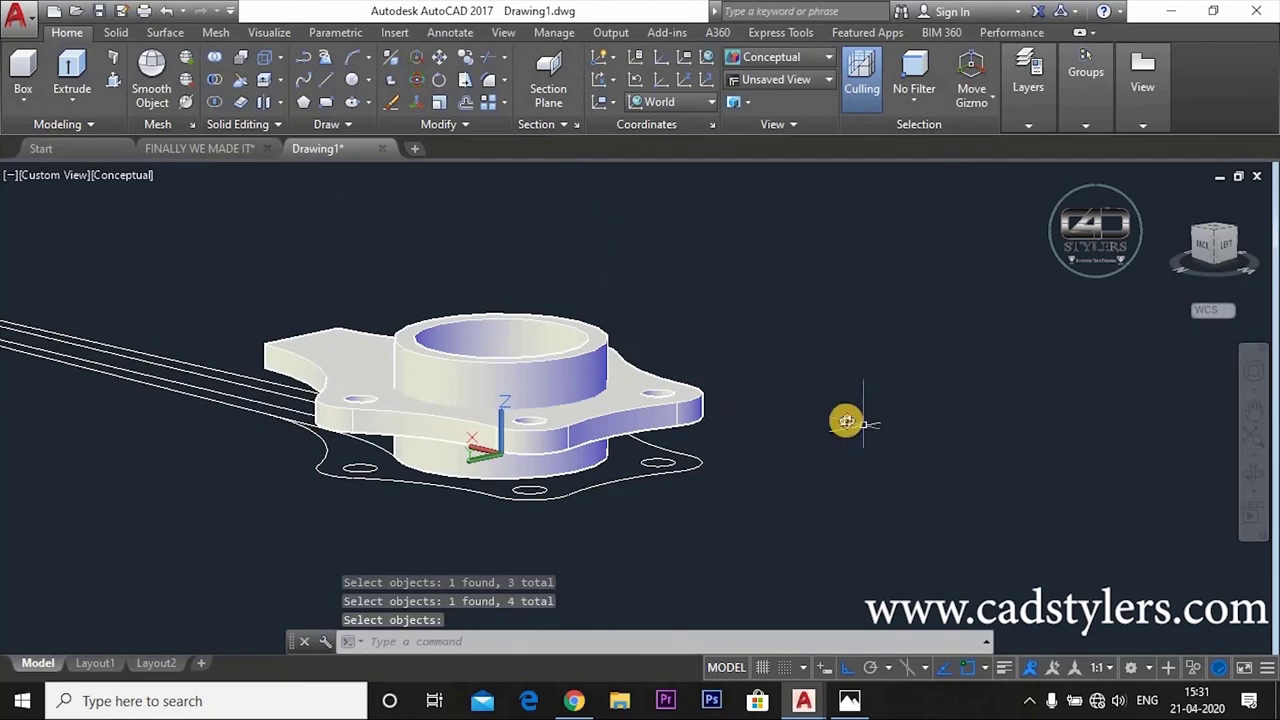
middle_click_drag(846, 420, 709, 629, "shift")
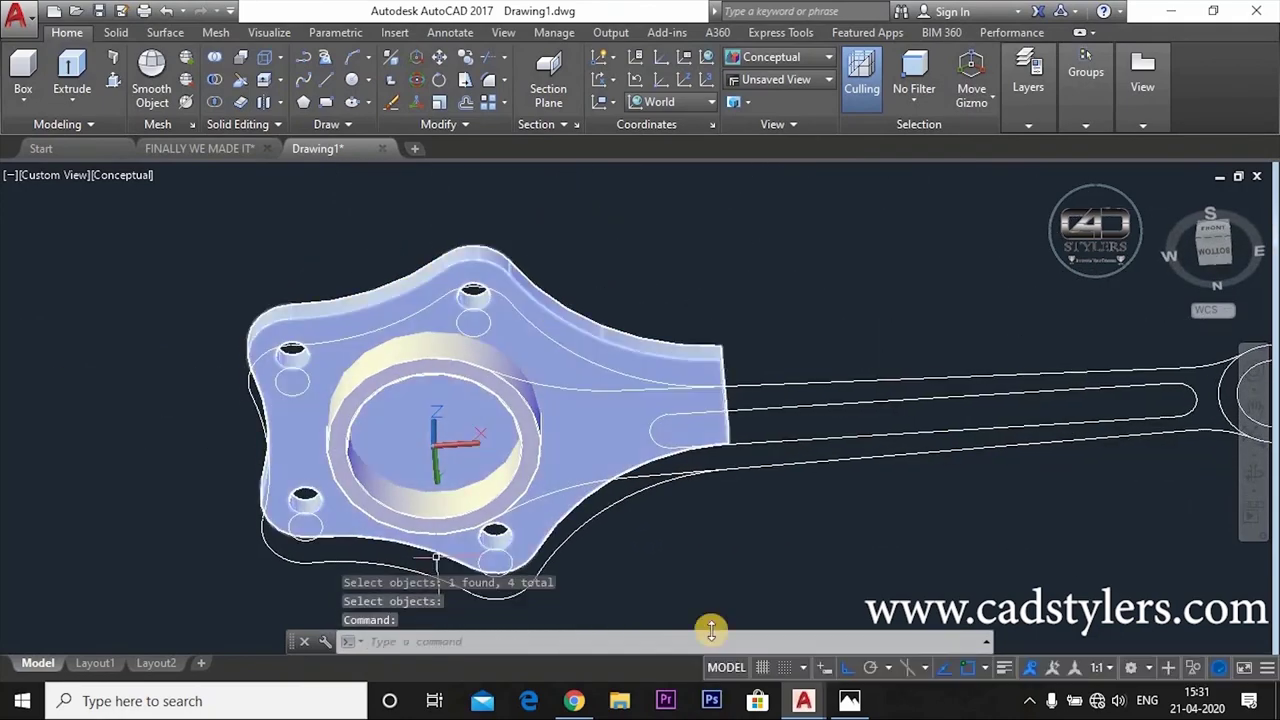
middle_click_drag(580, 486, 586, 343, "shift")
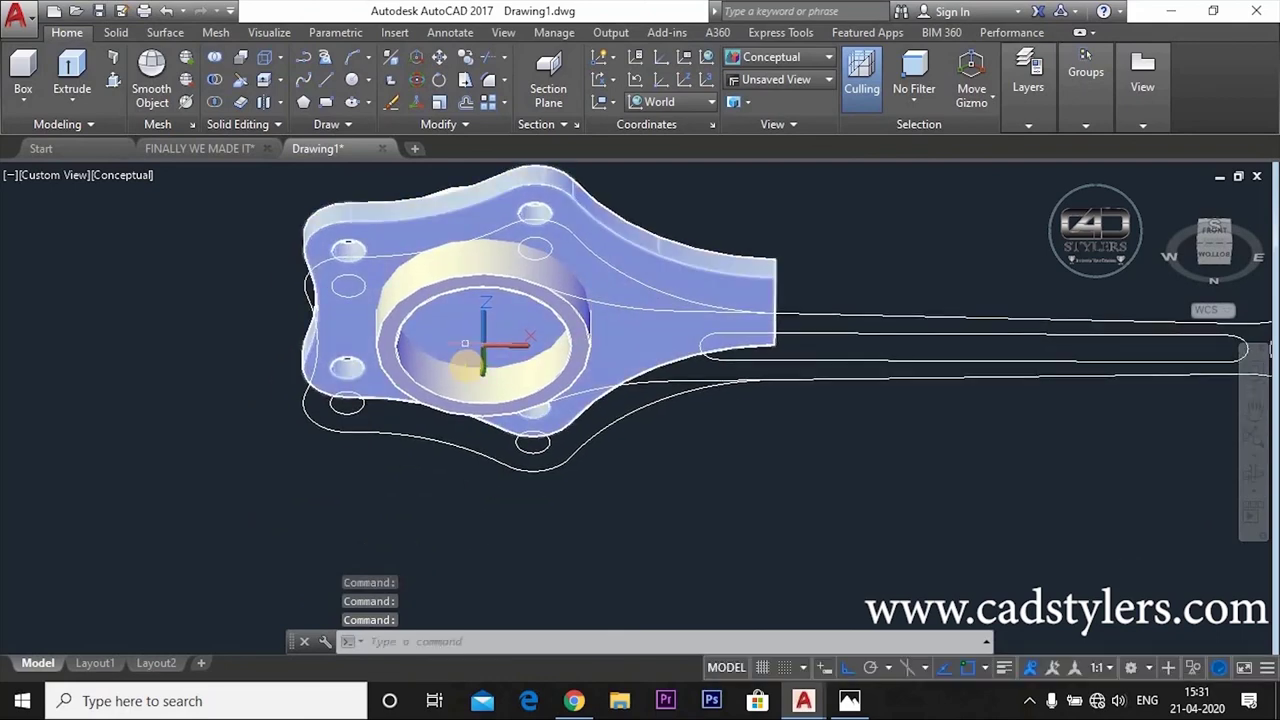
left_click(849, 700)
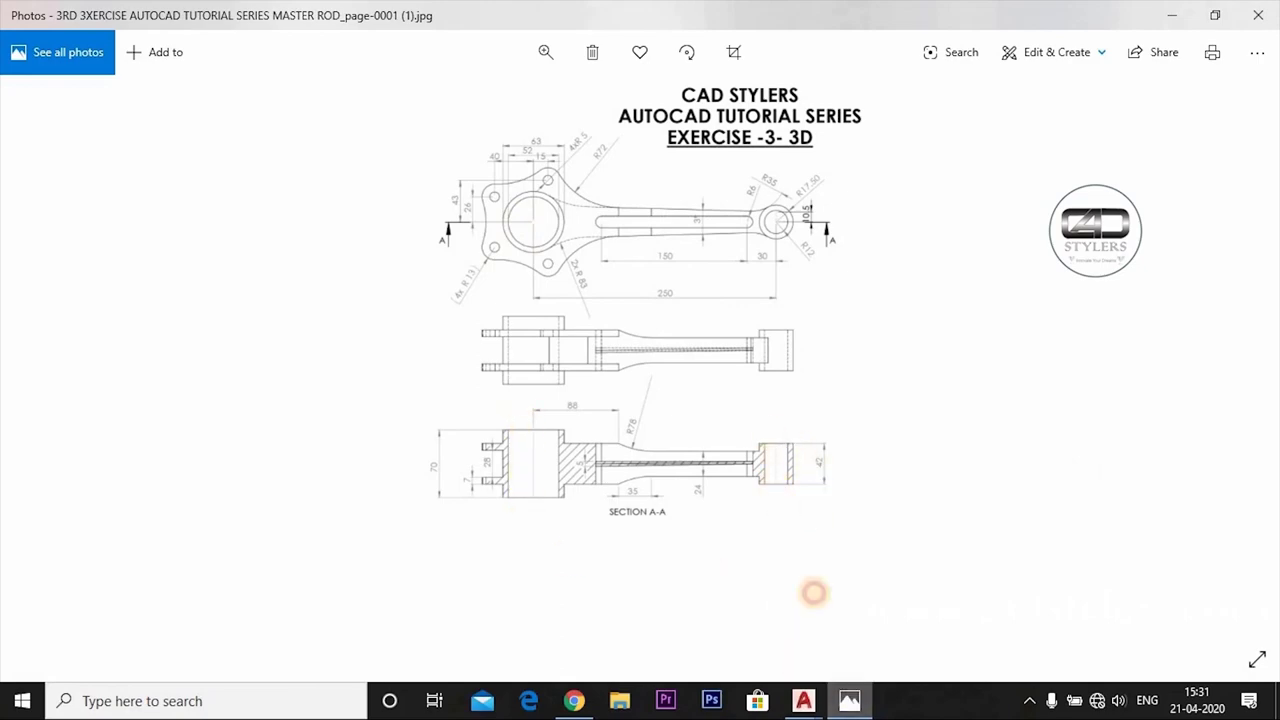
key("alt+Tab")
Step: Press-pull the big-end circle into a tall cylinder
type("PRESS")
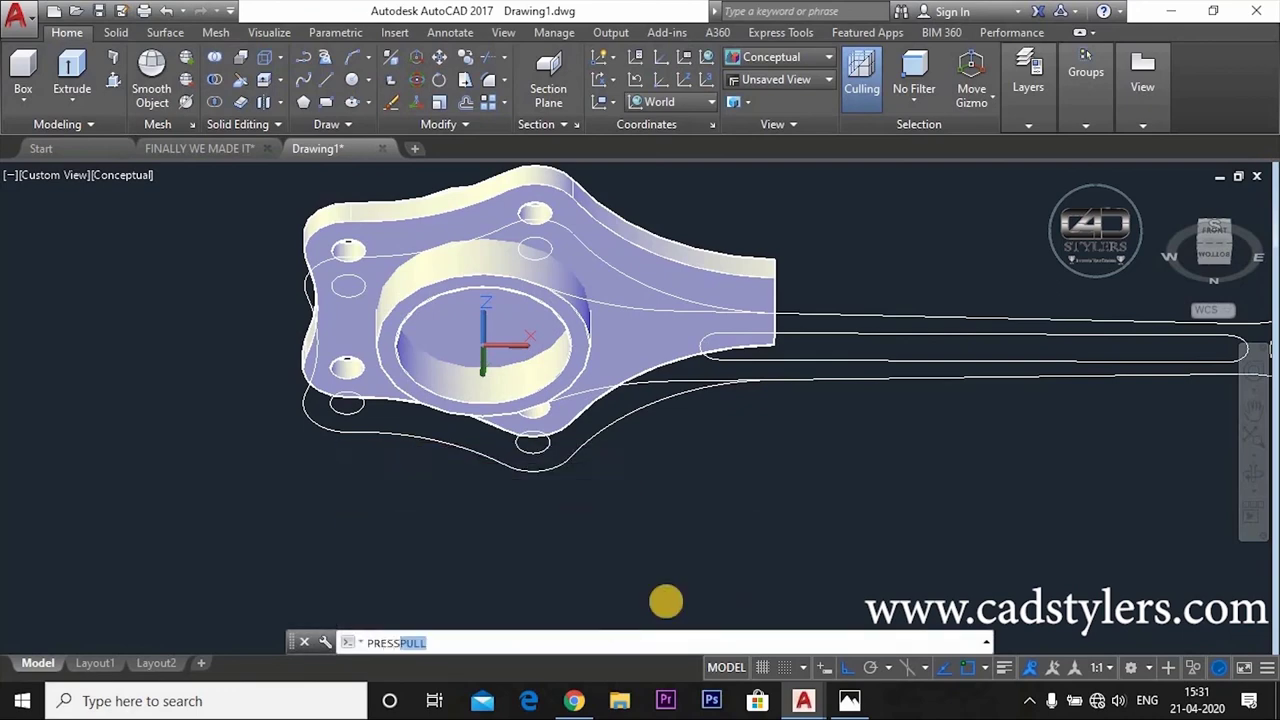
key("Return")
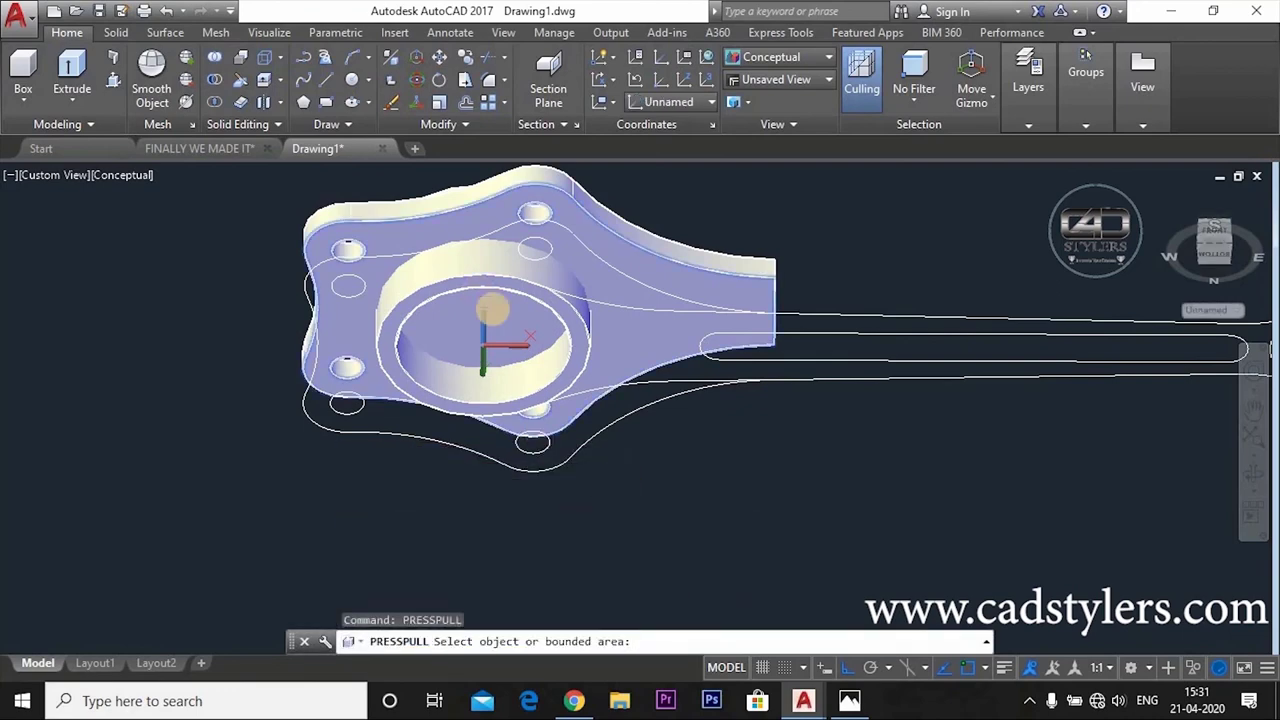
middle_click_drag(453, 311, 449, 286, "shift")
left_click(449, 288)
middle_click_drag(440, 215, 486, 300)
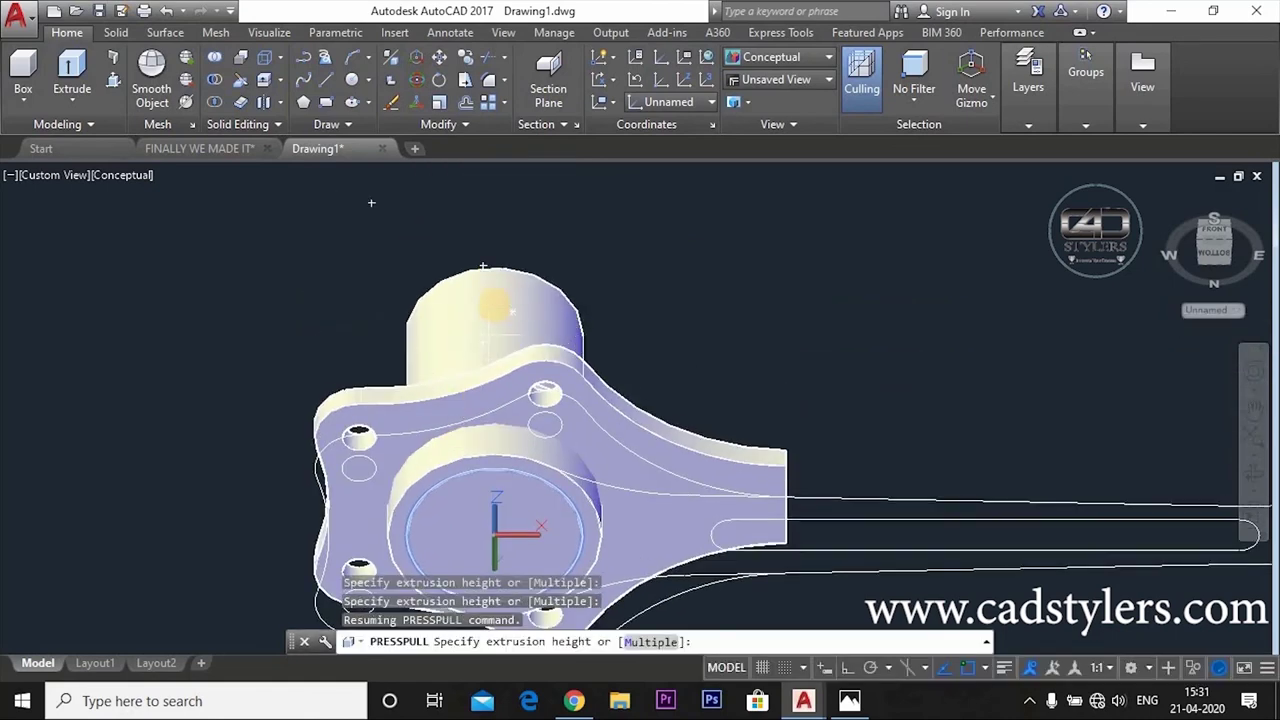
left_click(491, 294)
middle_click_drag(677, 386, 686, 434, "shift")
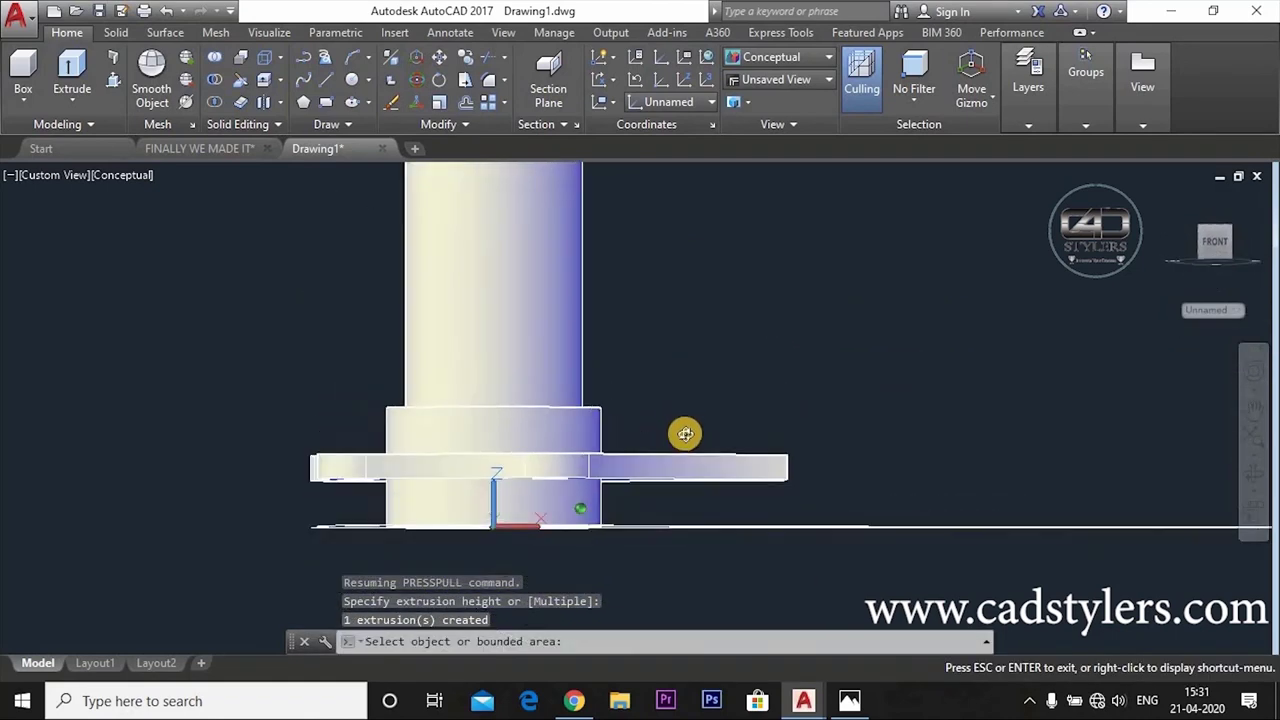
middle_click_drag(777, 360, 704, 414)
Step: Subtract the cylinder from one solid, then undo that cut to restore it
type("sub")
key("Return")
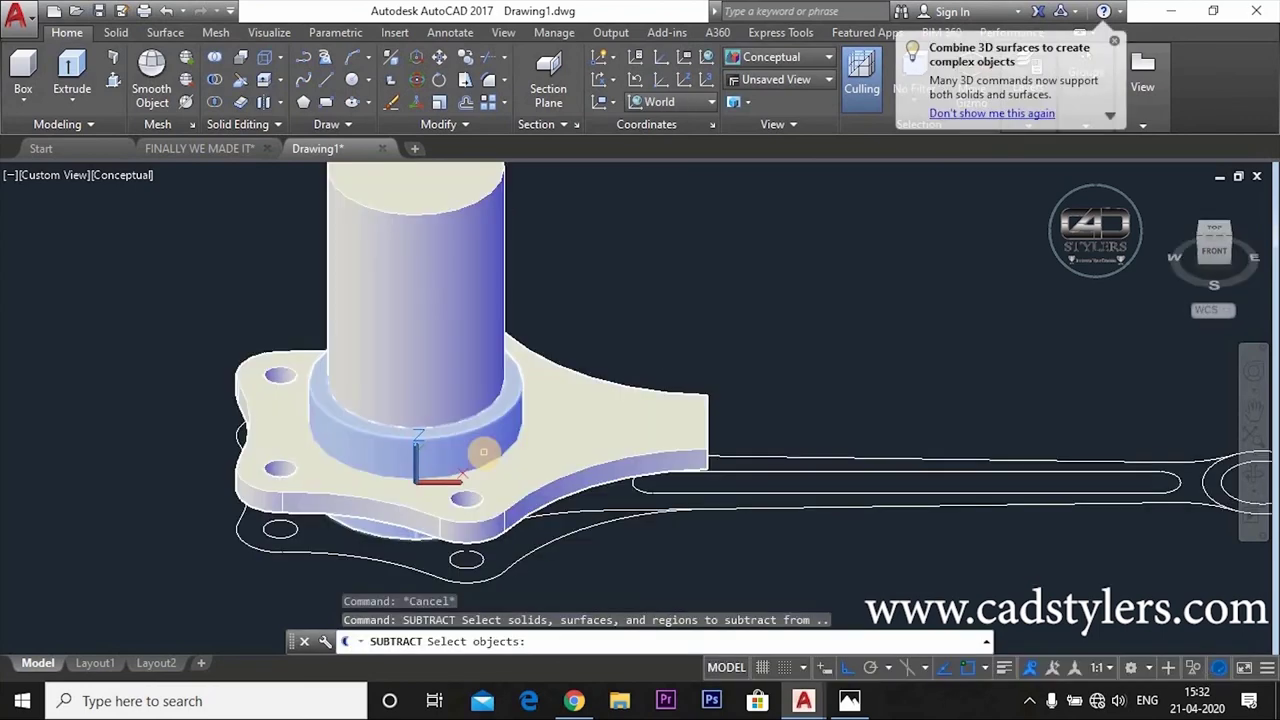
left_click(514, 428)
key("Return")
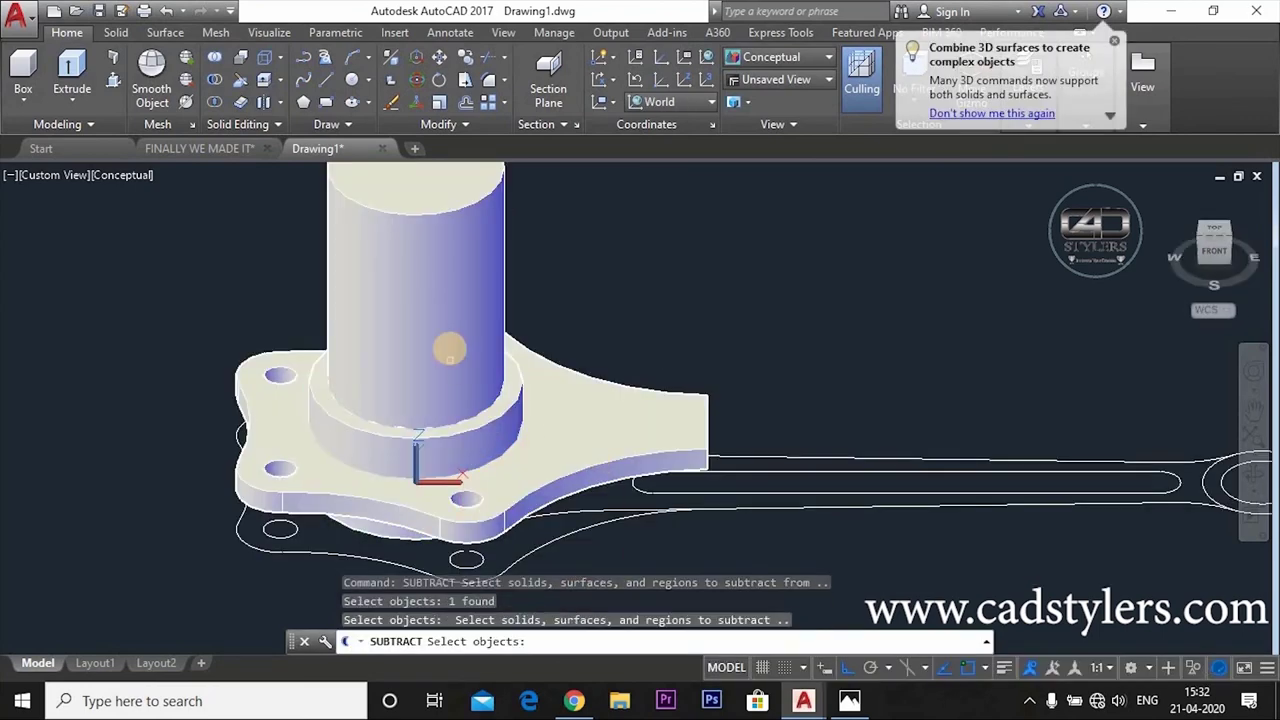
left_click(449, 346)
key("Return")
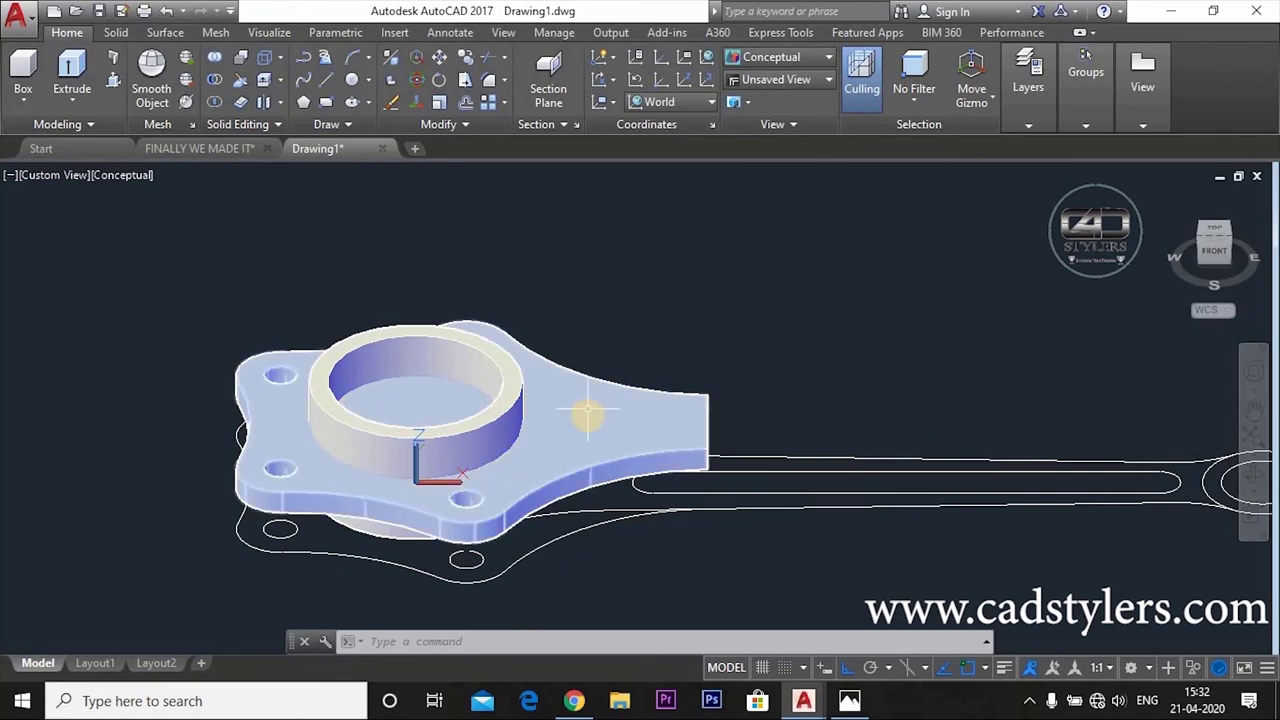
middle_click_drag(563, 491, 573, 440, "shift")
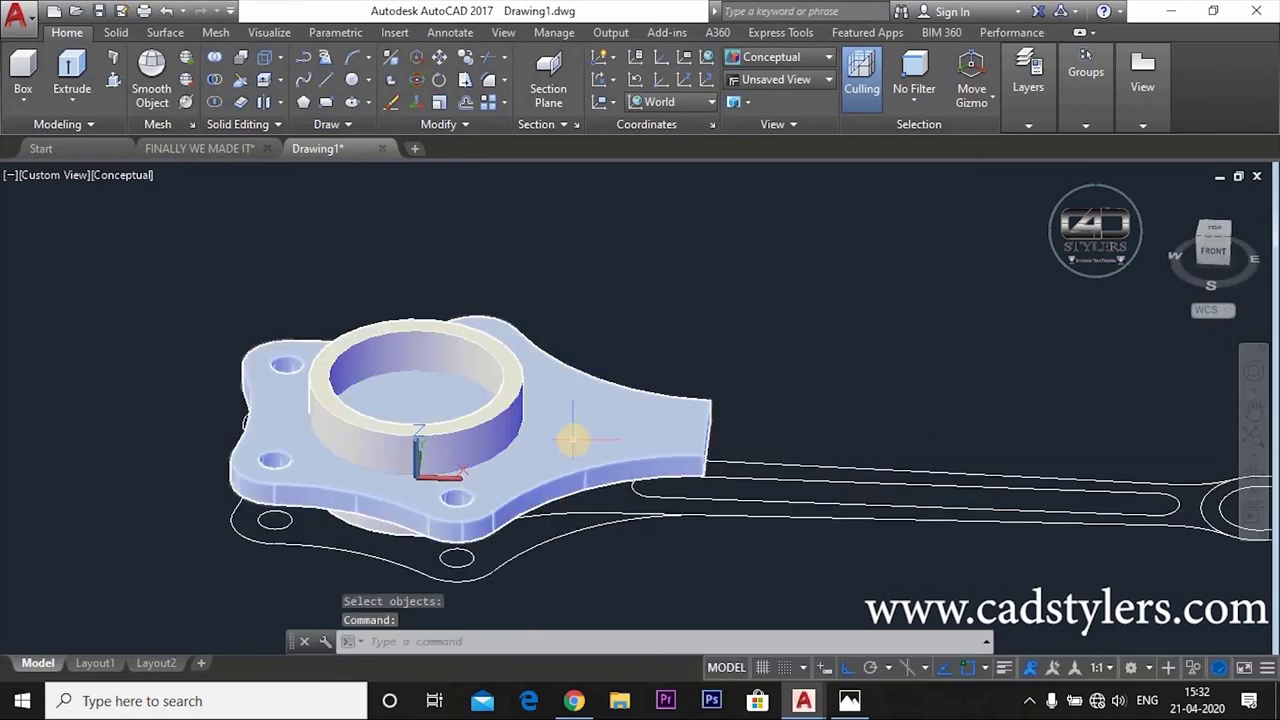
key("ctrl+z")
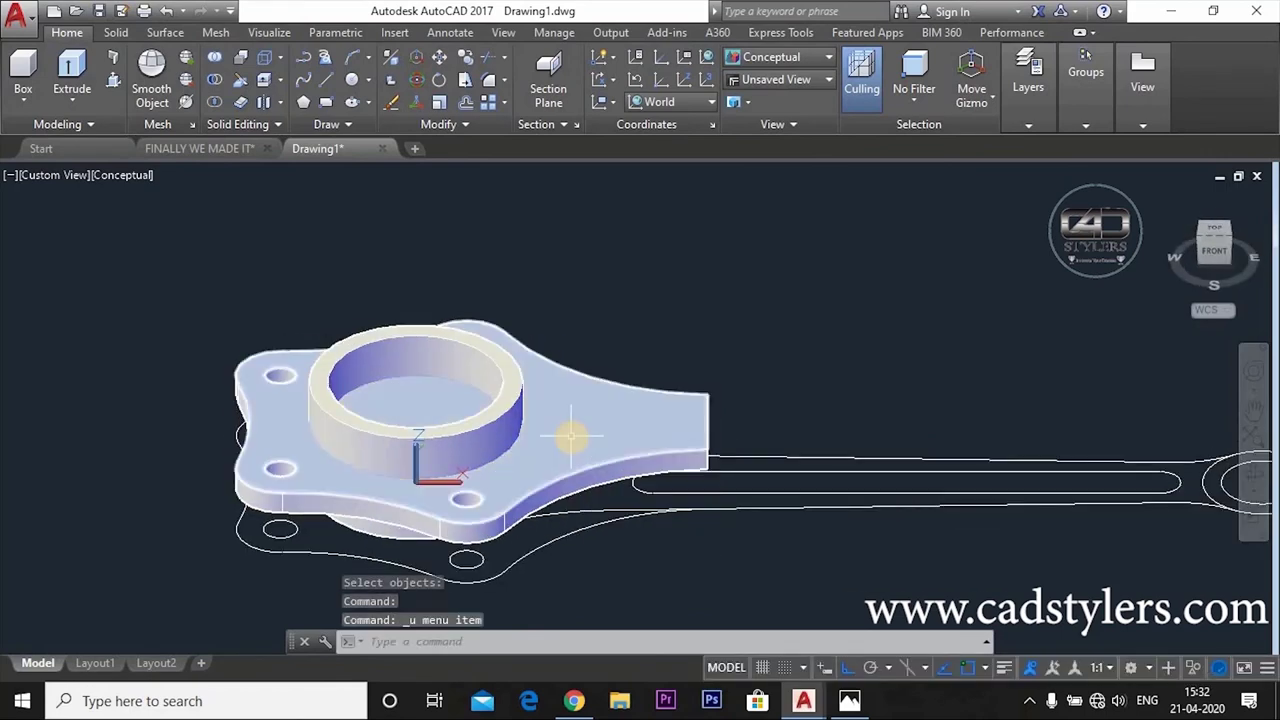
key("ctrl+z")
key("ctrl+z")
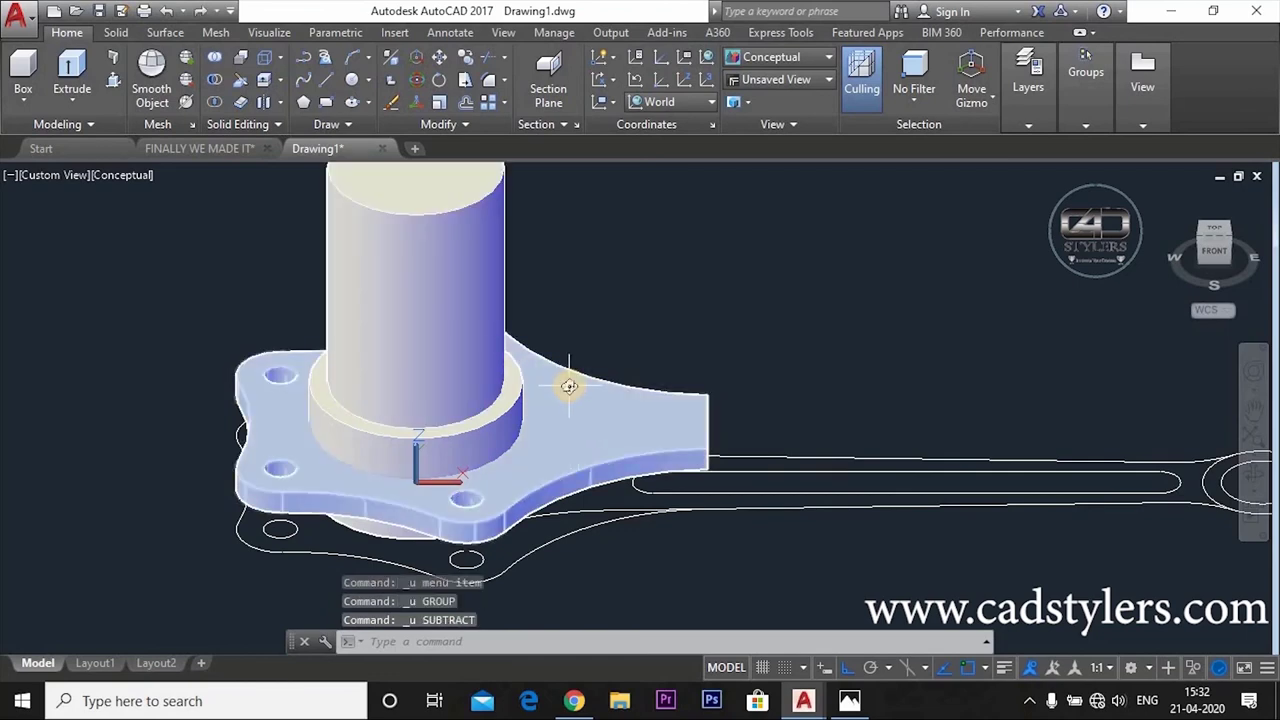
Step: Subtract the cylinder from both the base plate and boss ring to open the bore
middle_click_drag(569, 380, 534, 409, "shift")
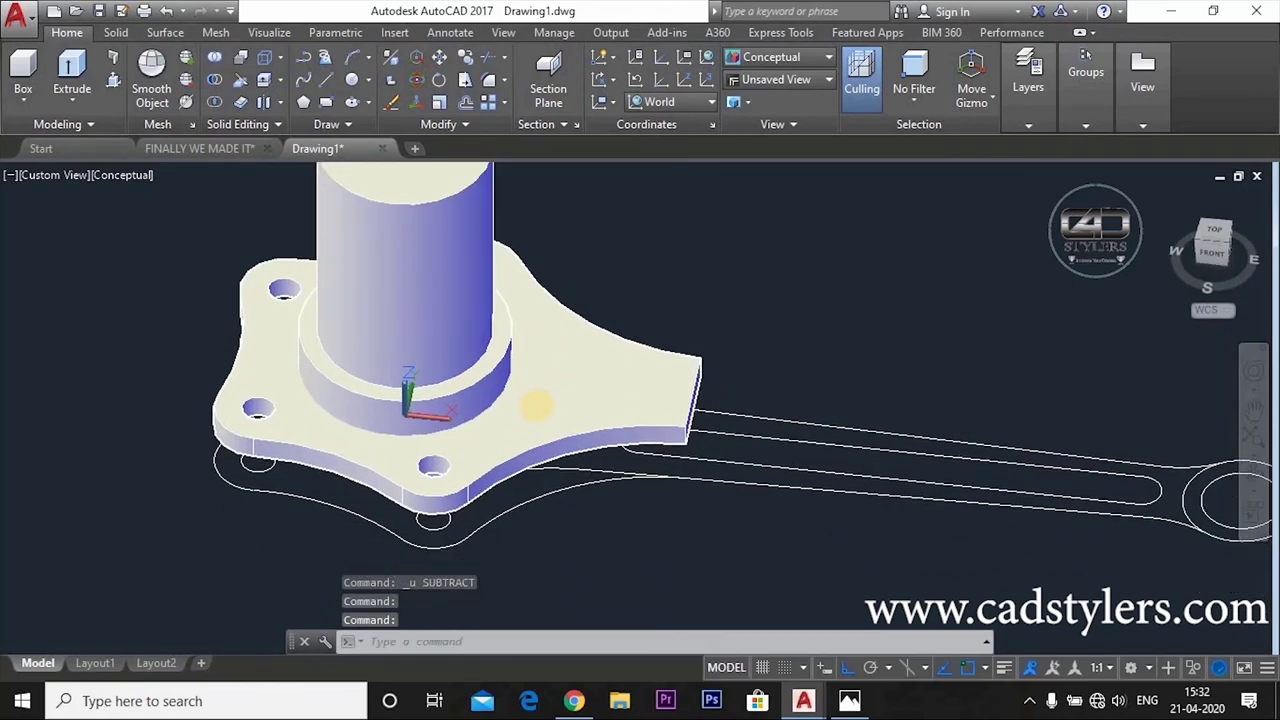
type("su")
key("Return")
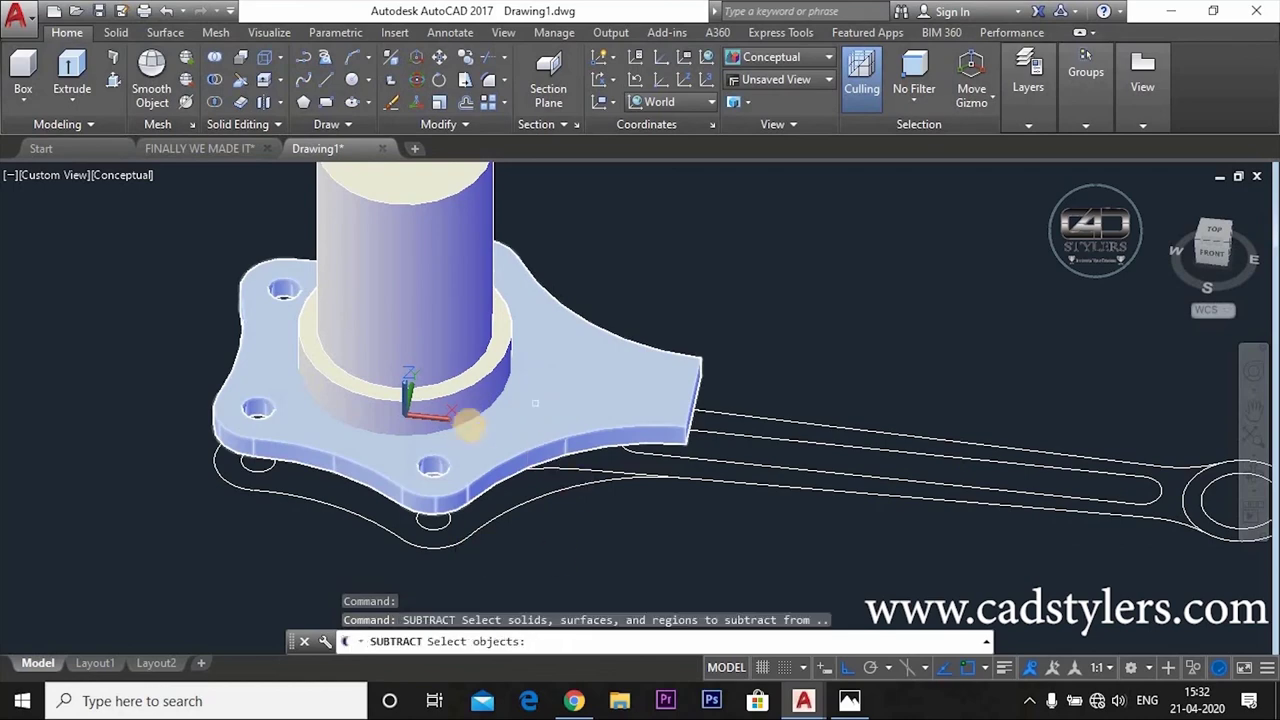
left_click(483, 405)
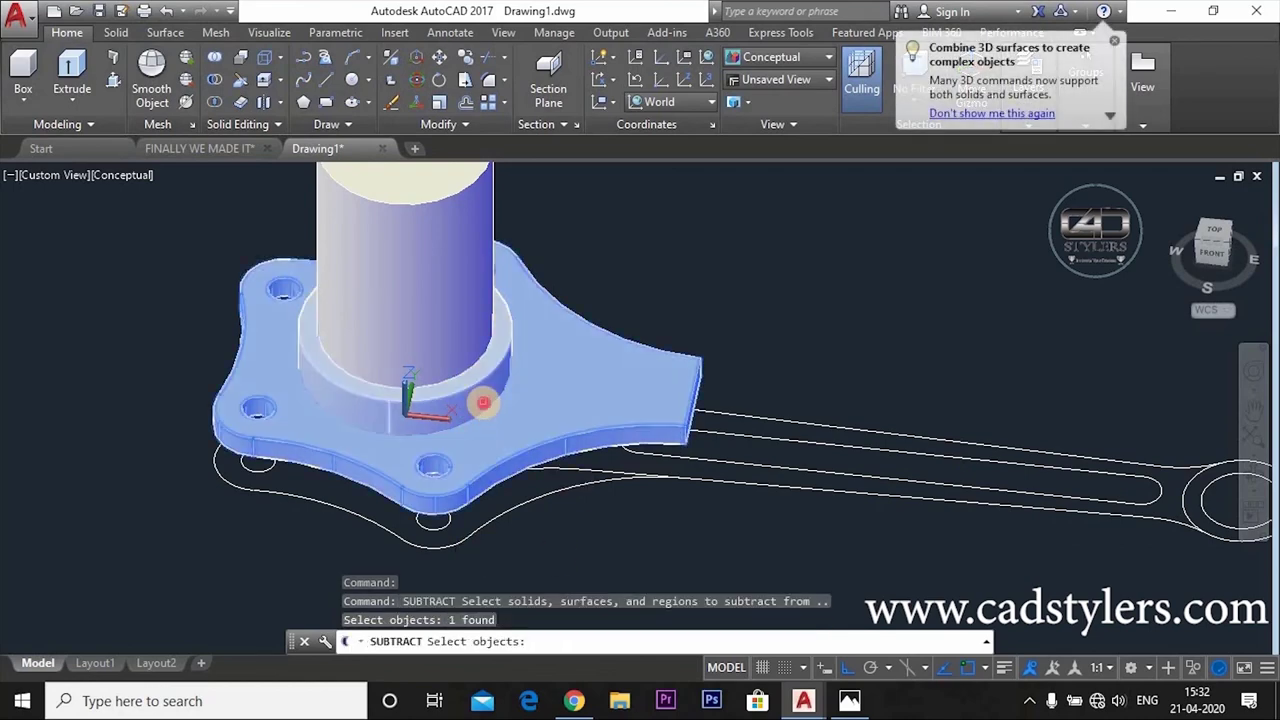
left_click(482, 401)
key("Return")
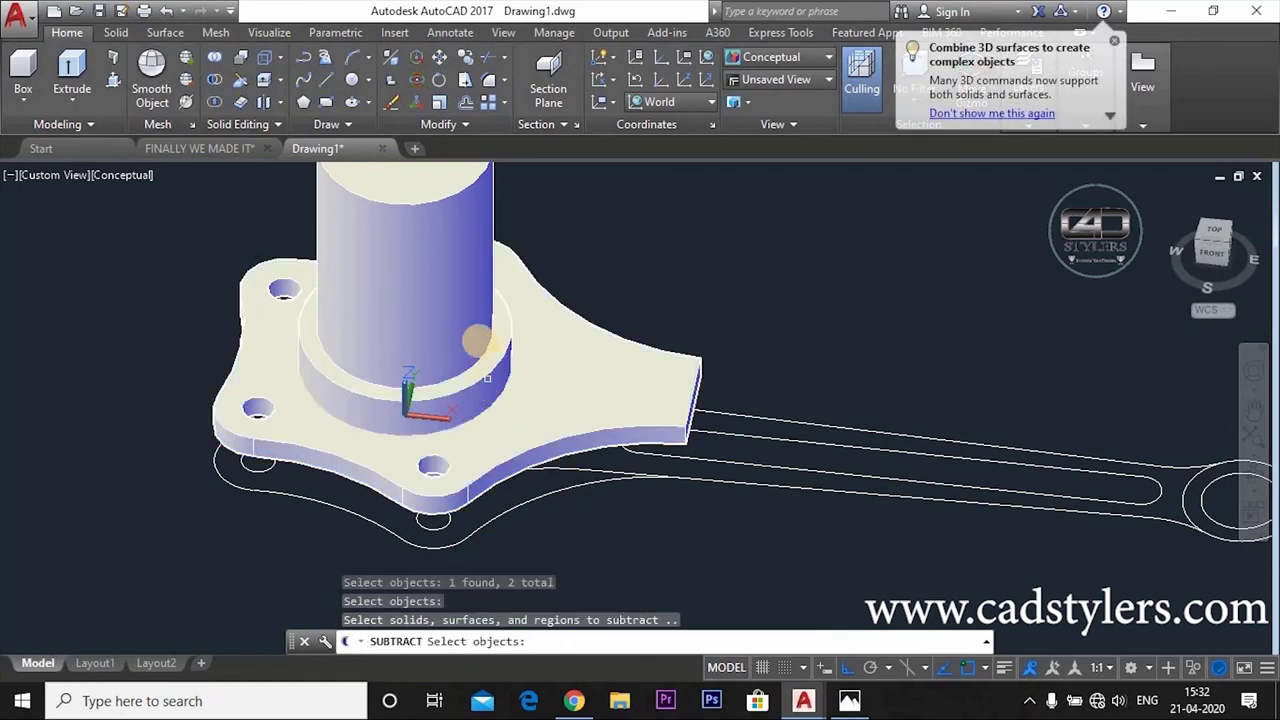
left_click(447, 314)
key("Return")
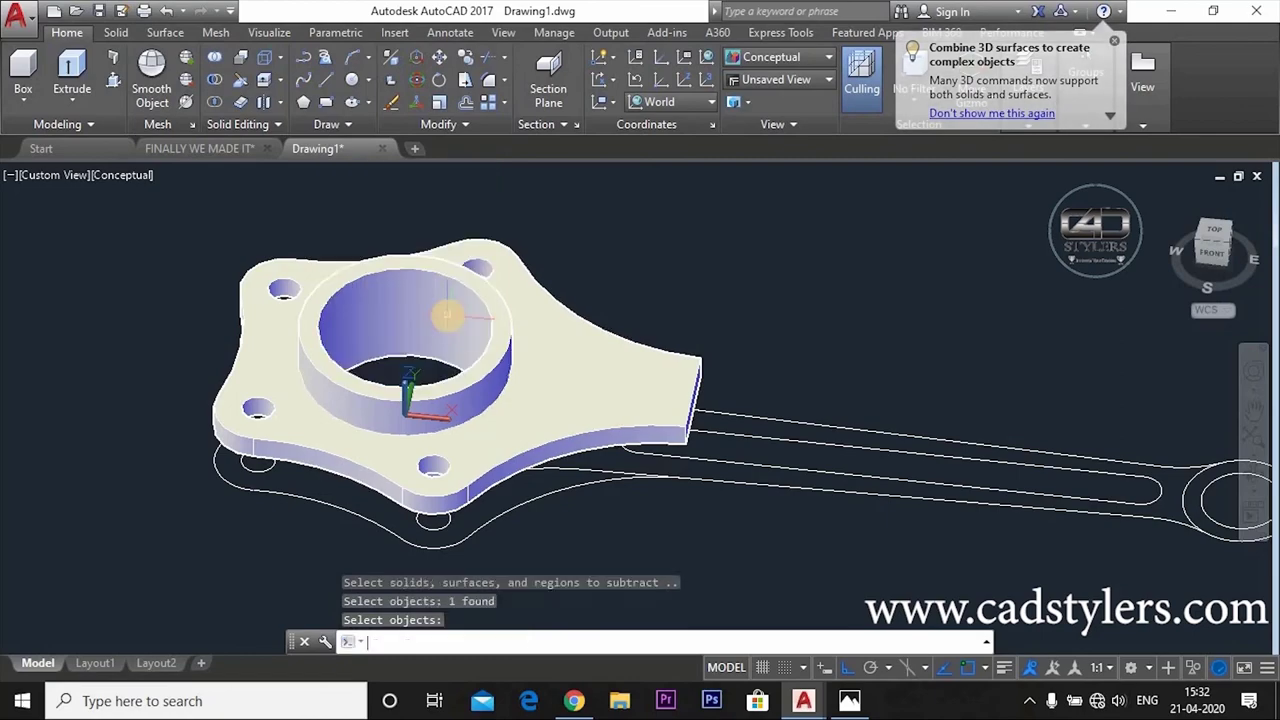
mouse_move(591, 334)
middle_mouse_down("shift")
mouse_move(604, 446)
mouse_move(609, 274)
mouse_move(600, 343)
middle_mouse_up("shift")
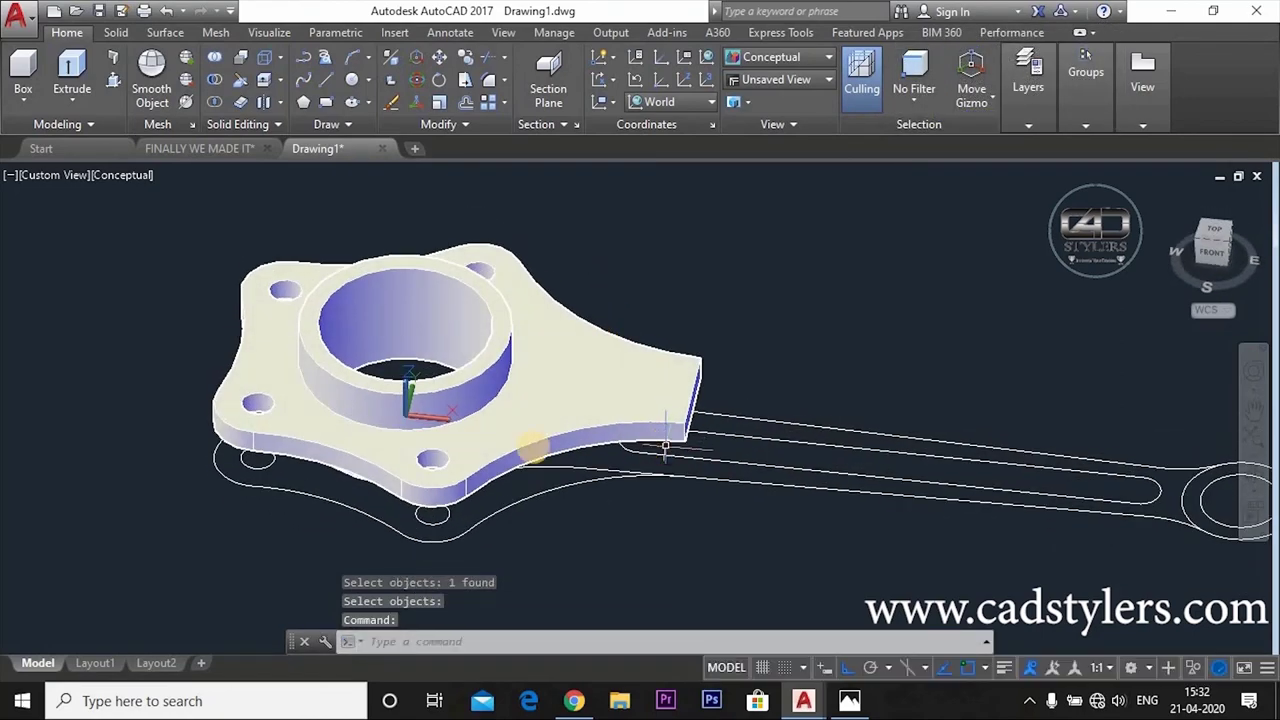
middle_click_drag(529, 449, 500, 457)
middle_click_drag(580, 525, 509, 469, "shift")
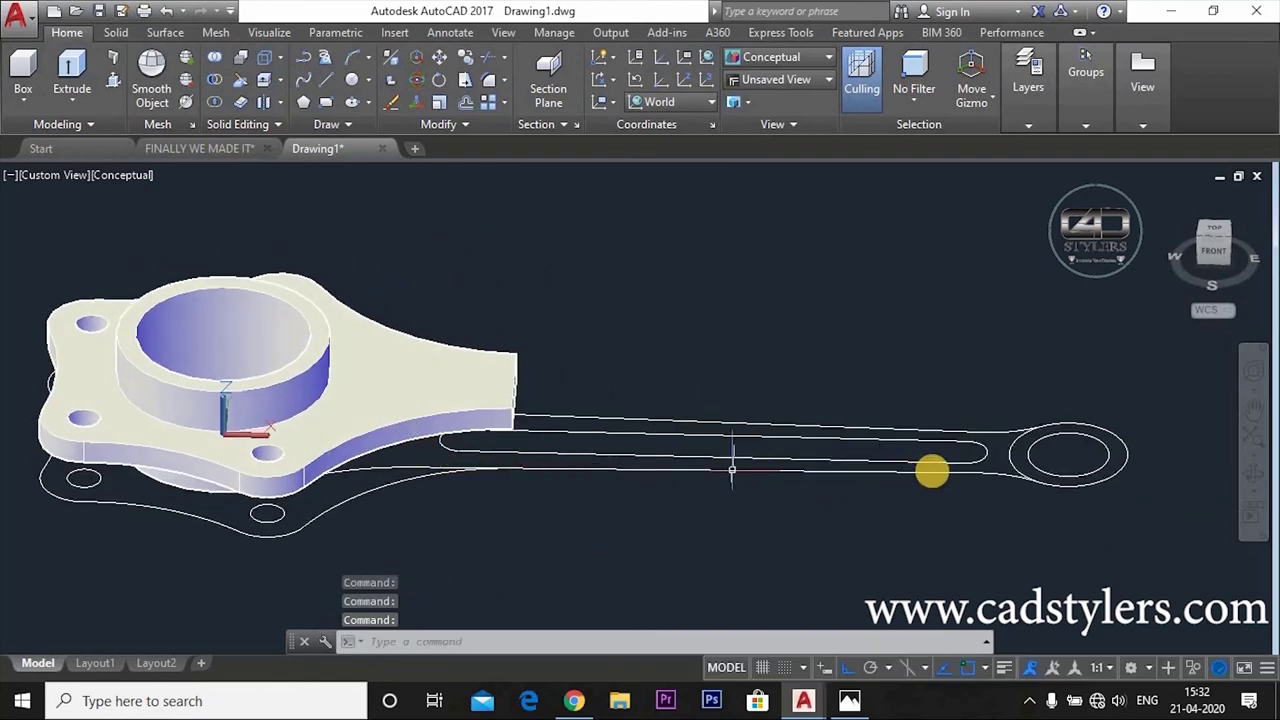
left_click(846, 703)
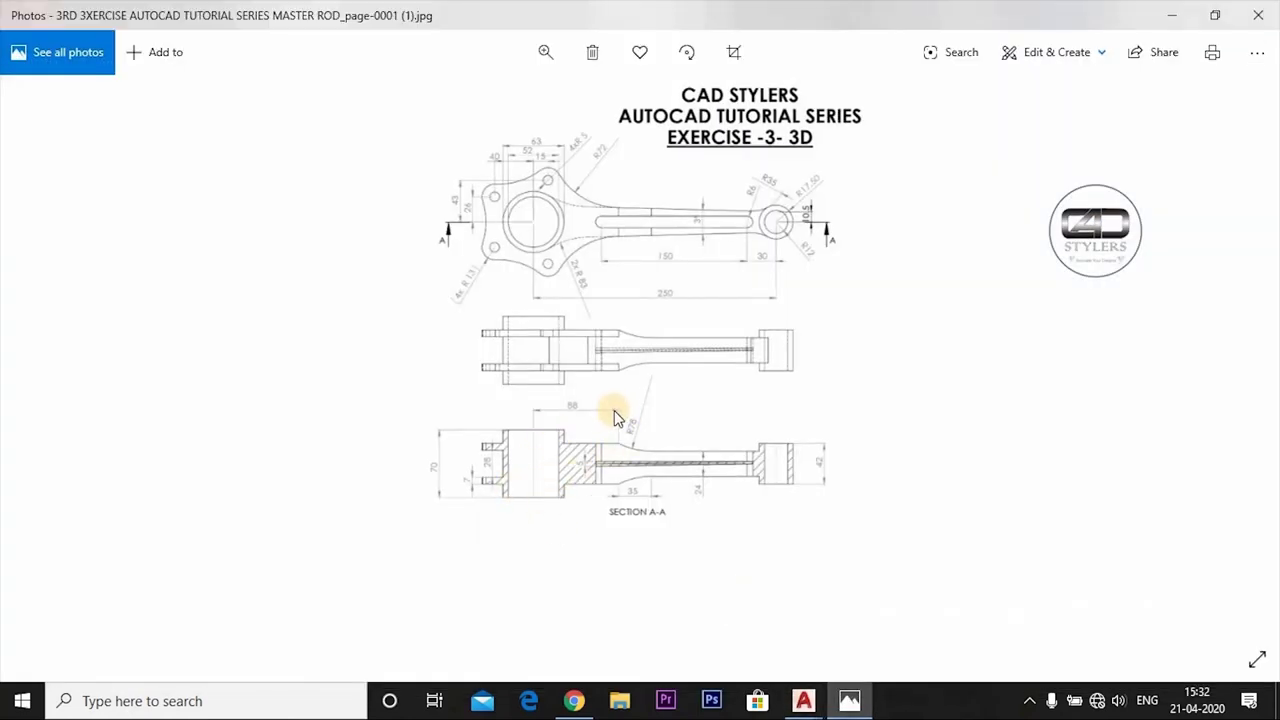
scroll(600, 455, "up", 5)
scroll(491, 277, "down", 1)
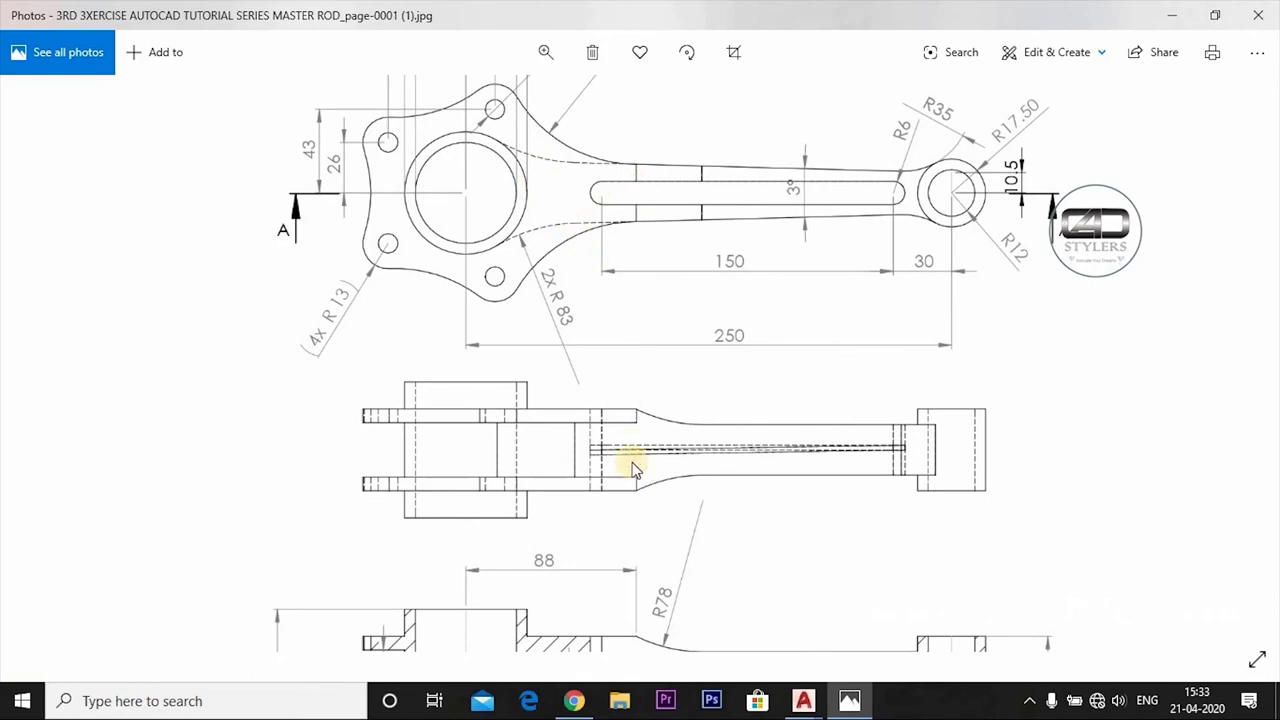
scroll(537, 338, "down", 2)
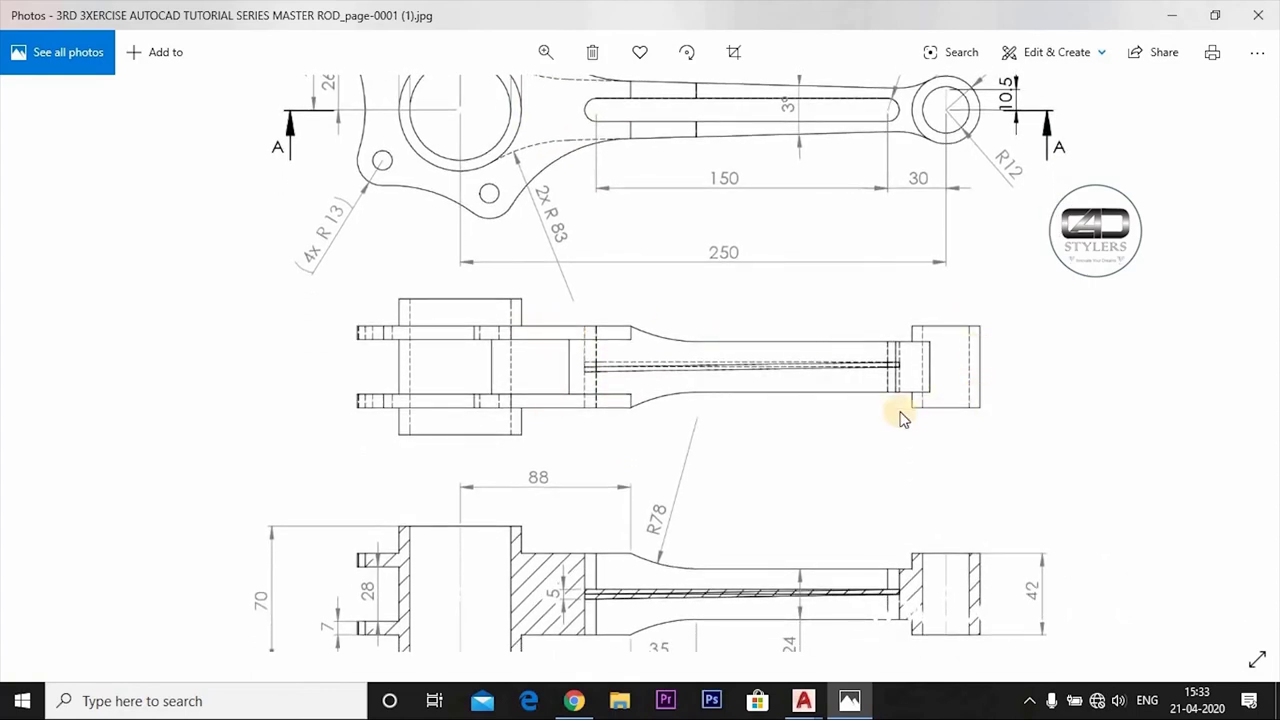
scroll(900, 512, "down", 4)
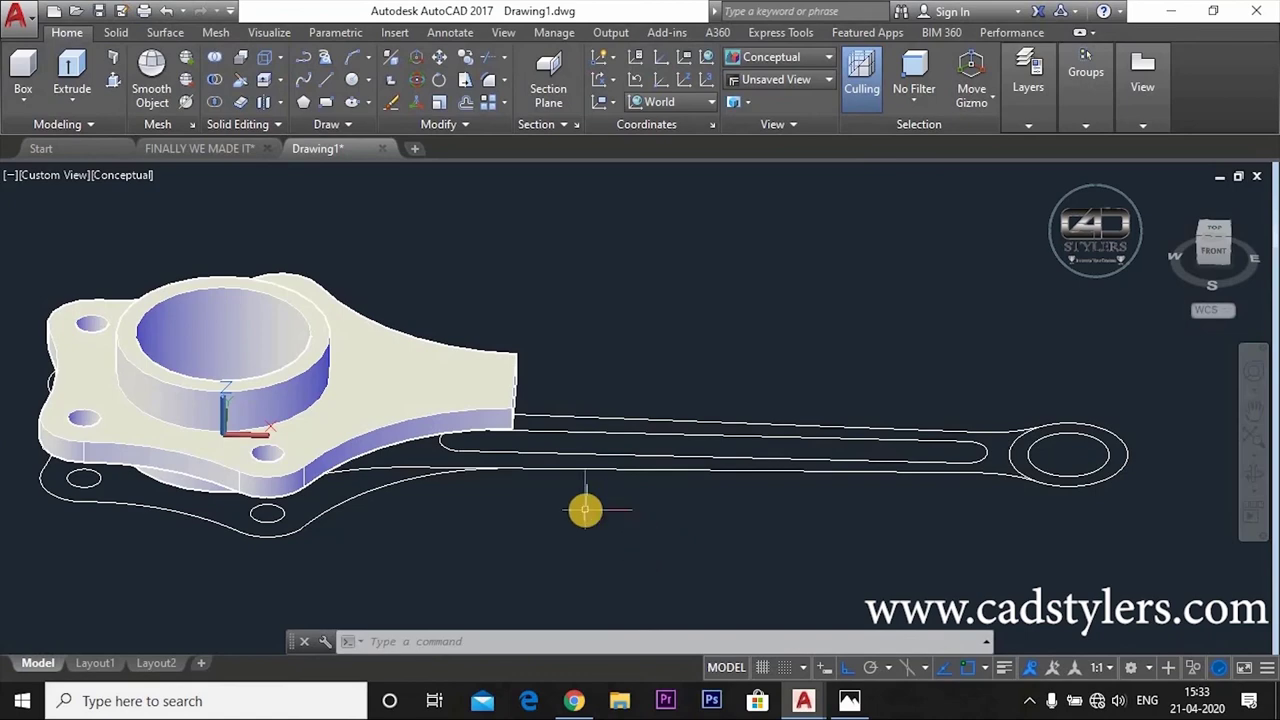
Step: Press-pull the shank area and the small-end circle each to a height of 21
type("pres")
key("Return")
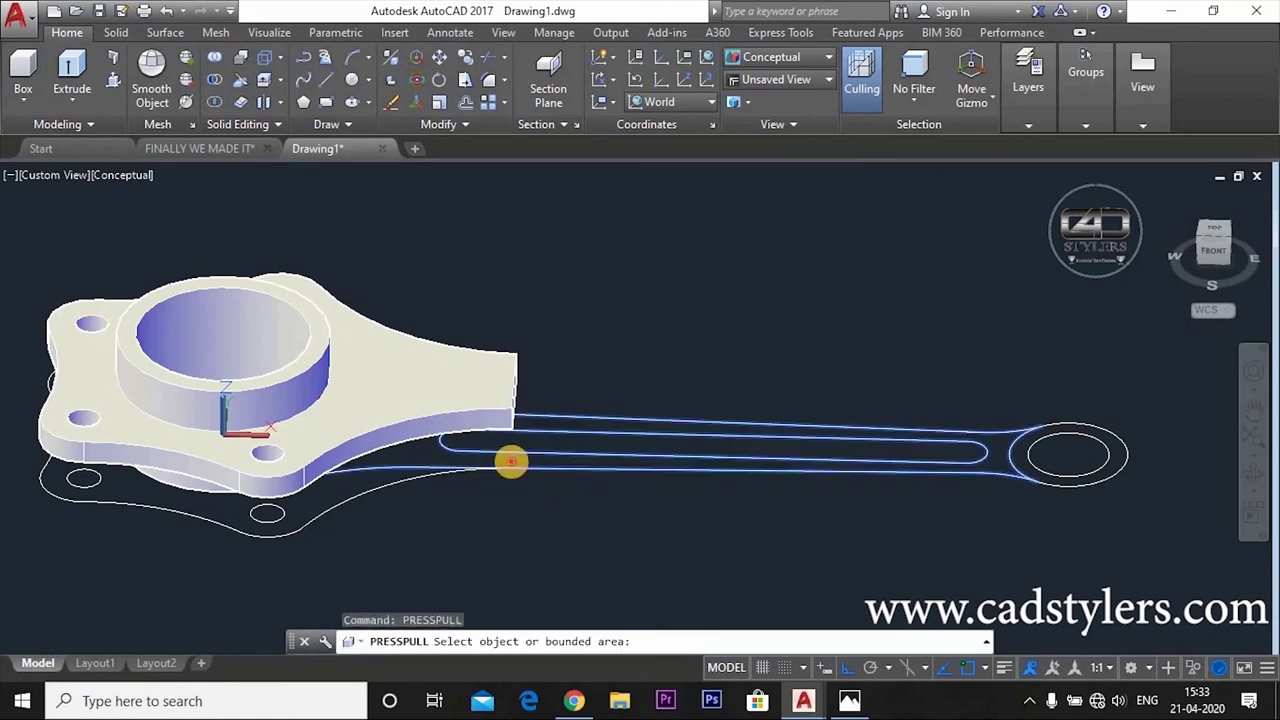
left_click(511, 461)
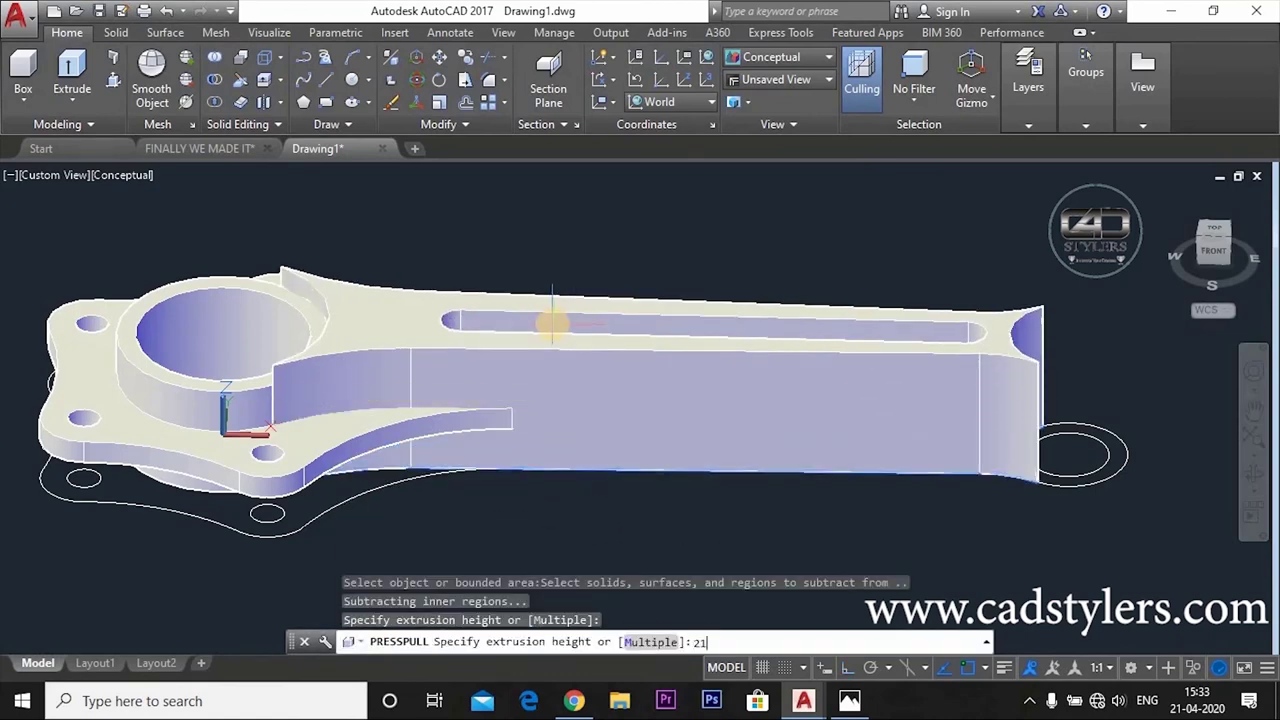
type("21")
key("Return")
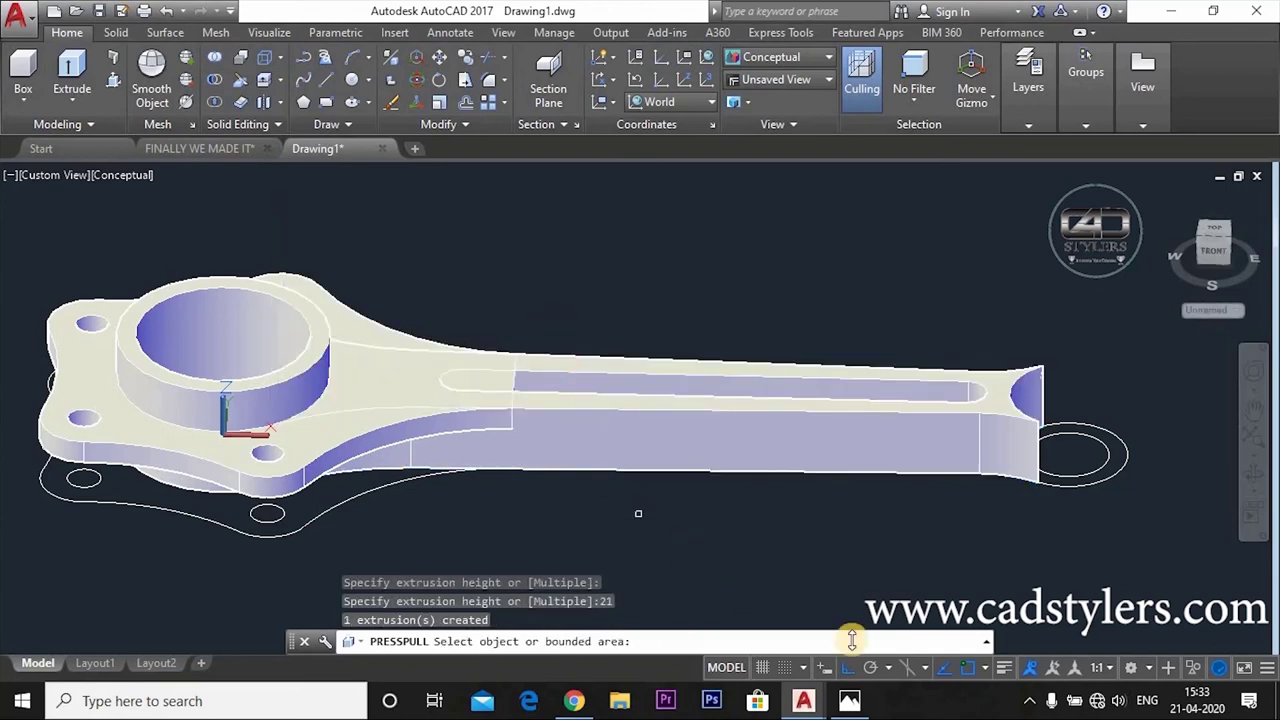
middle_click_drag(978, 533, 783, 527)
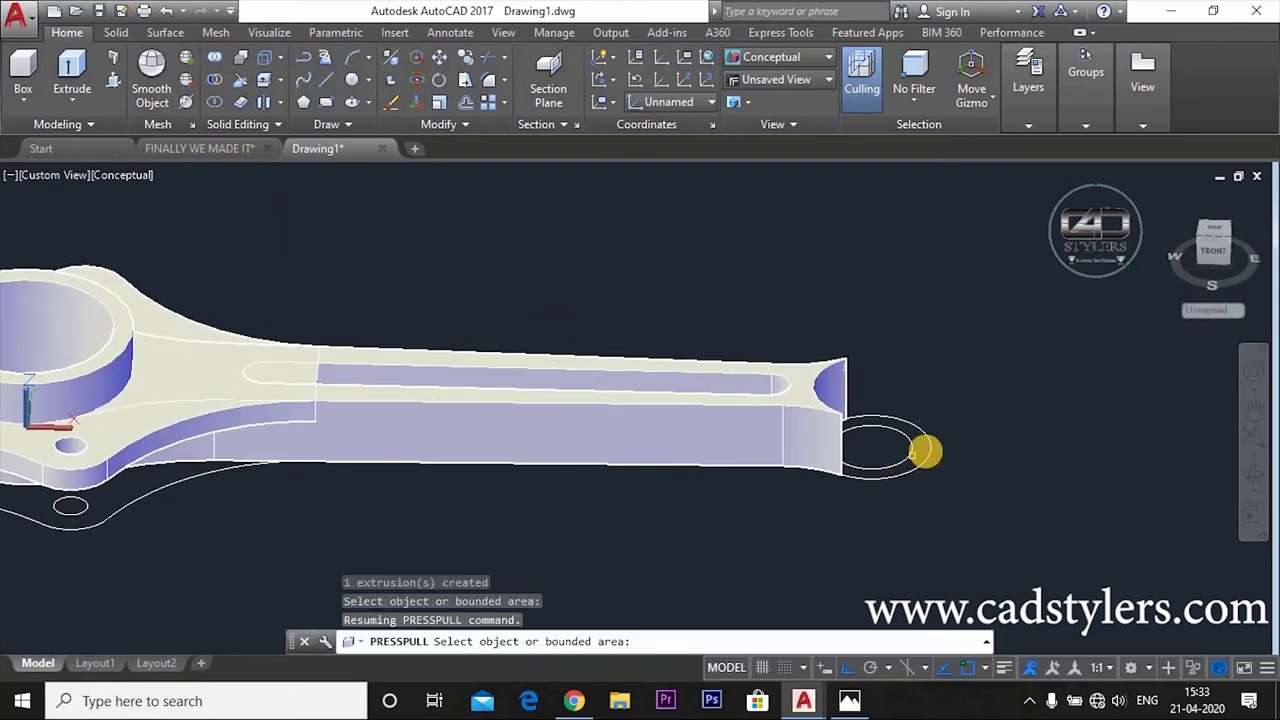
left_click(917, 448)
type("21")
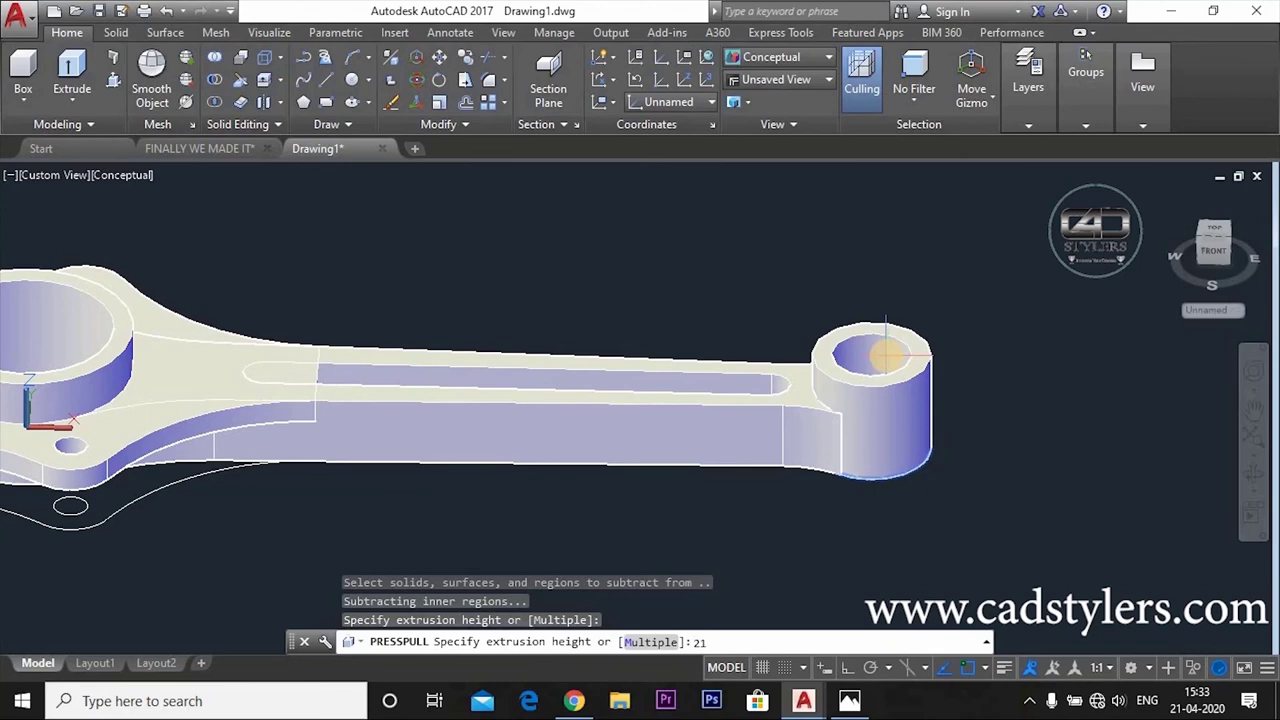
key("Return")
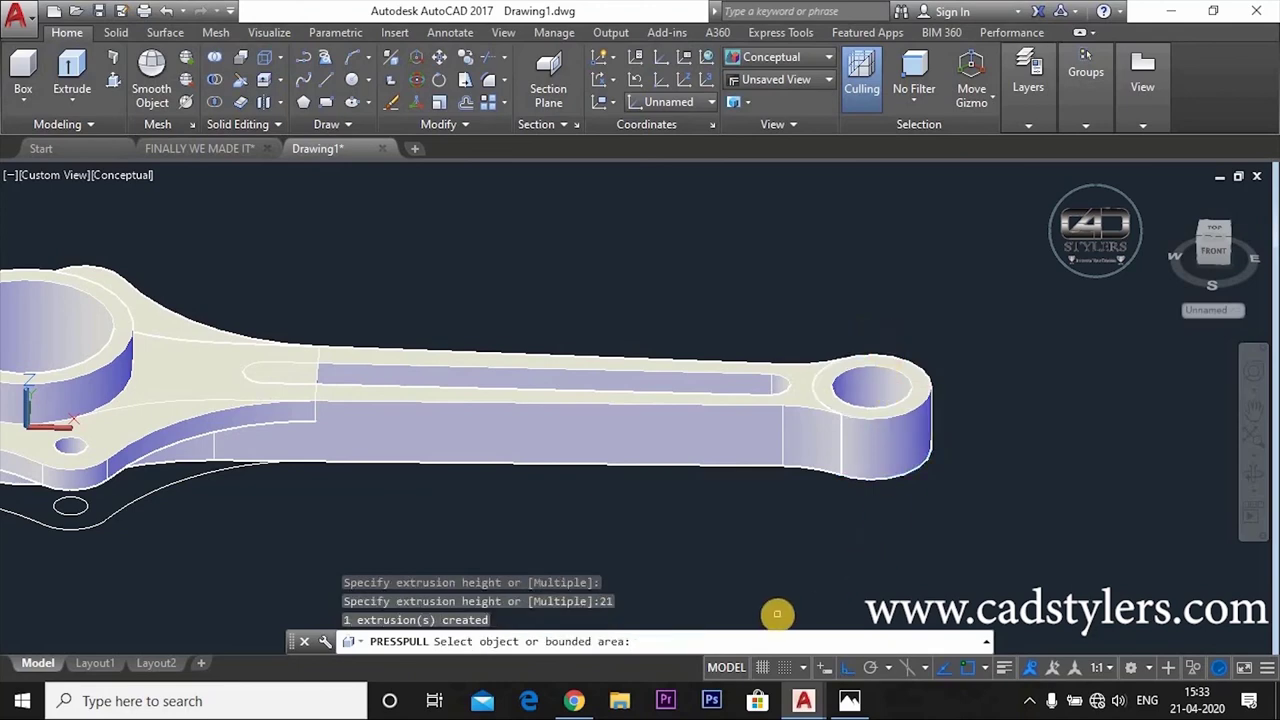
Step: Press-pull the slot region to recess it along the shank
middle_click_drag(749, 607, 680, 494, "shift")
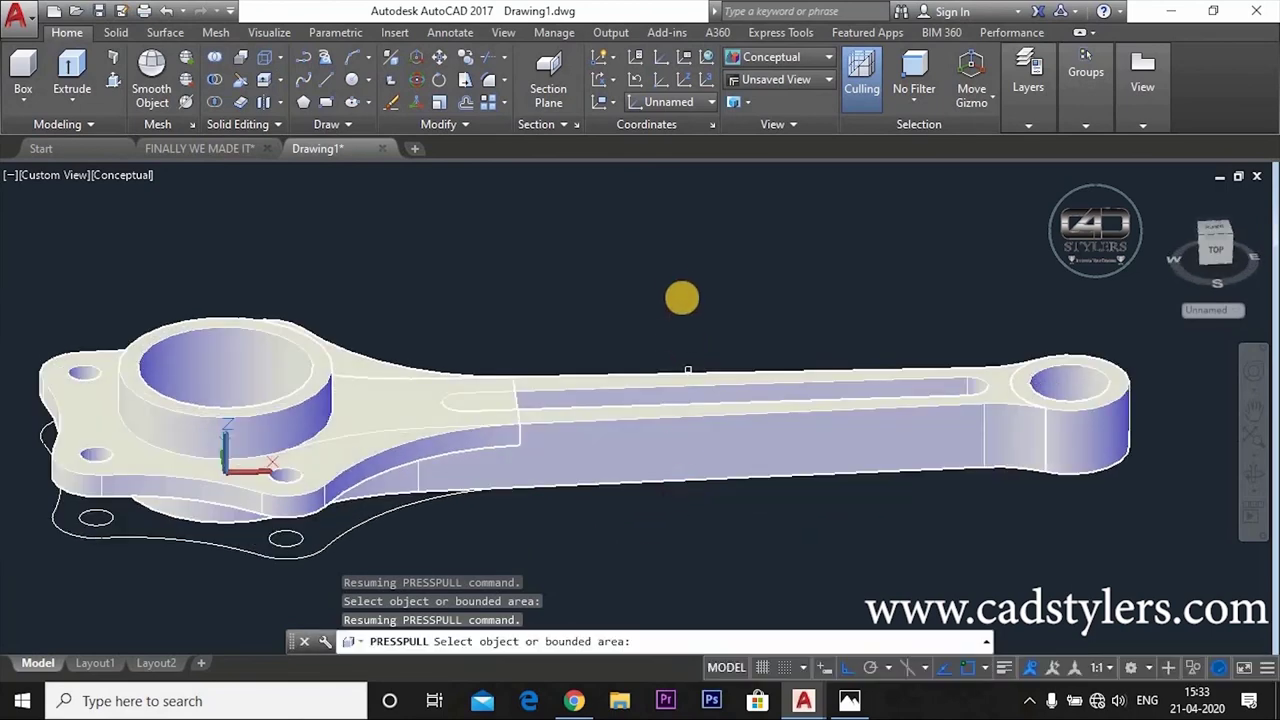
middle_click_drag(664, 333, 503, 380, "shift")
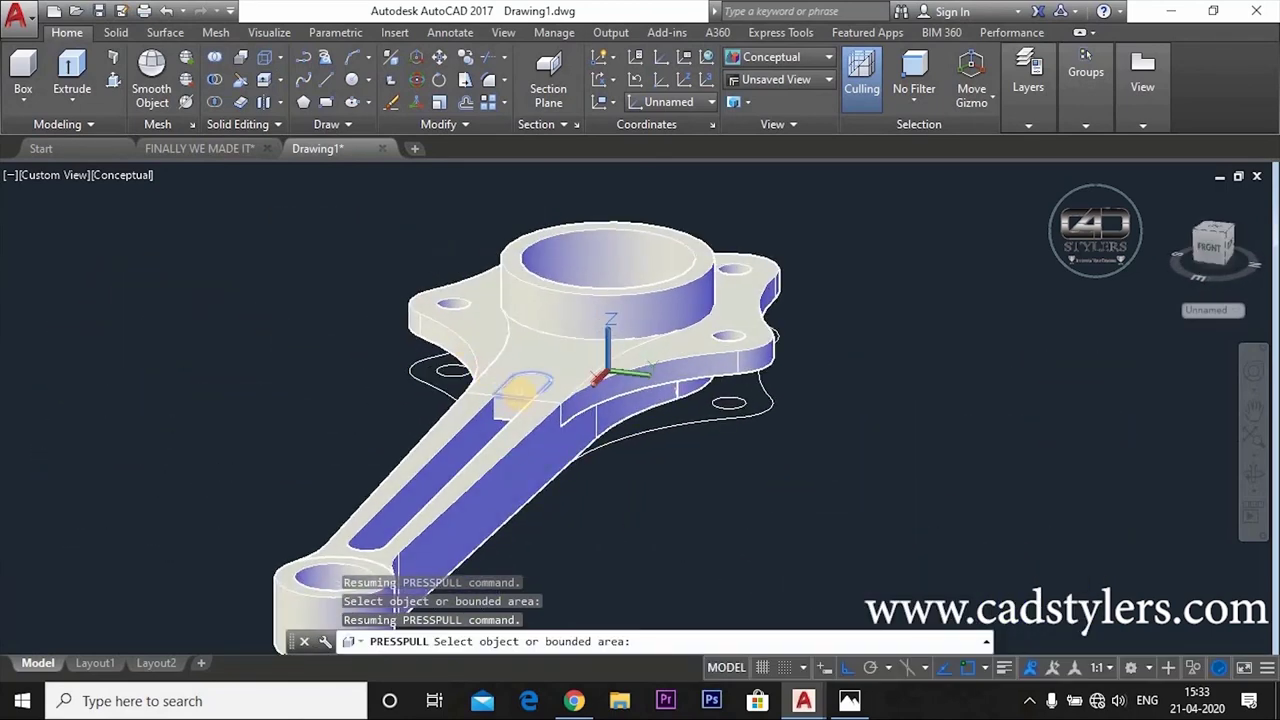
left_click(518, 390)
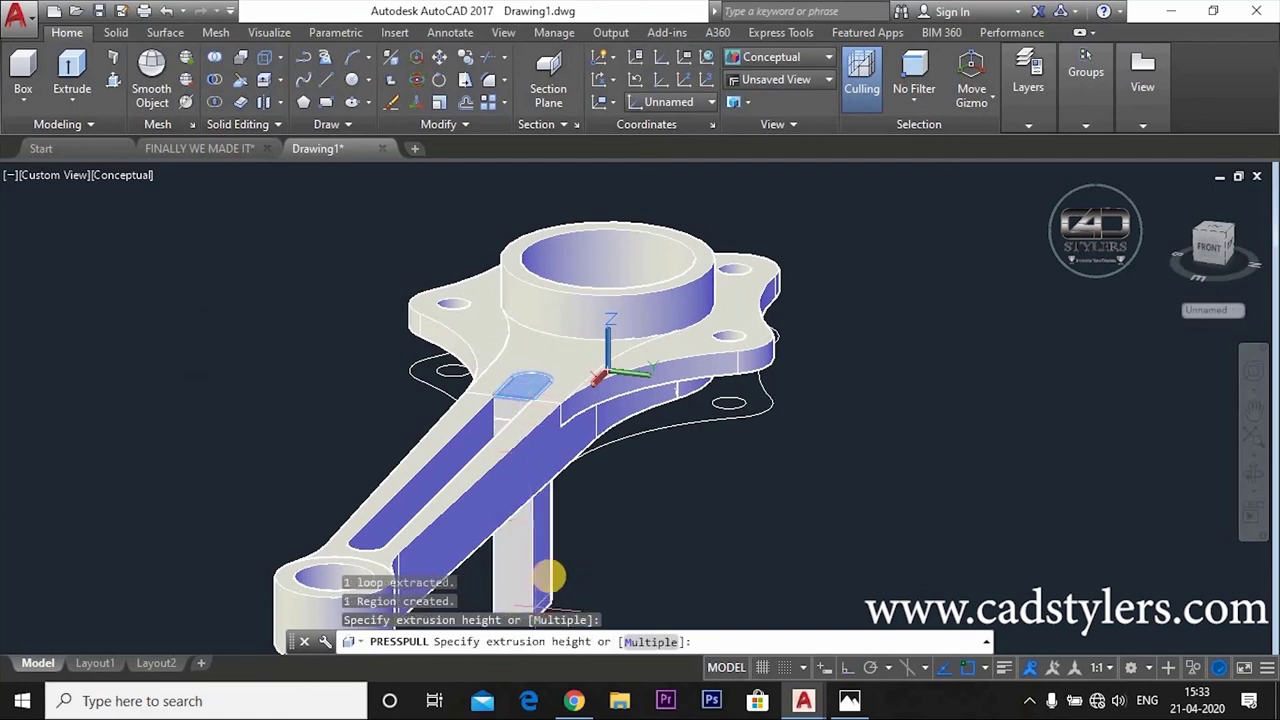
middle_click_drag(549, 577, 793, 381)
left_click(569, 492)
mouse_move(740, 540)
middle_mouse_down("shift")
mouse_move(720, 466)
mouse_move(741, 518)
middle_mouse_up("shift")
middle_click_drag(621, 300, 777, 337, "shift")
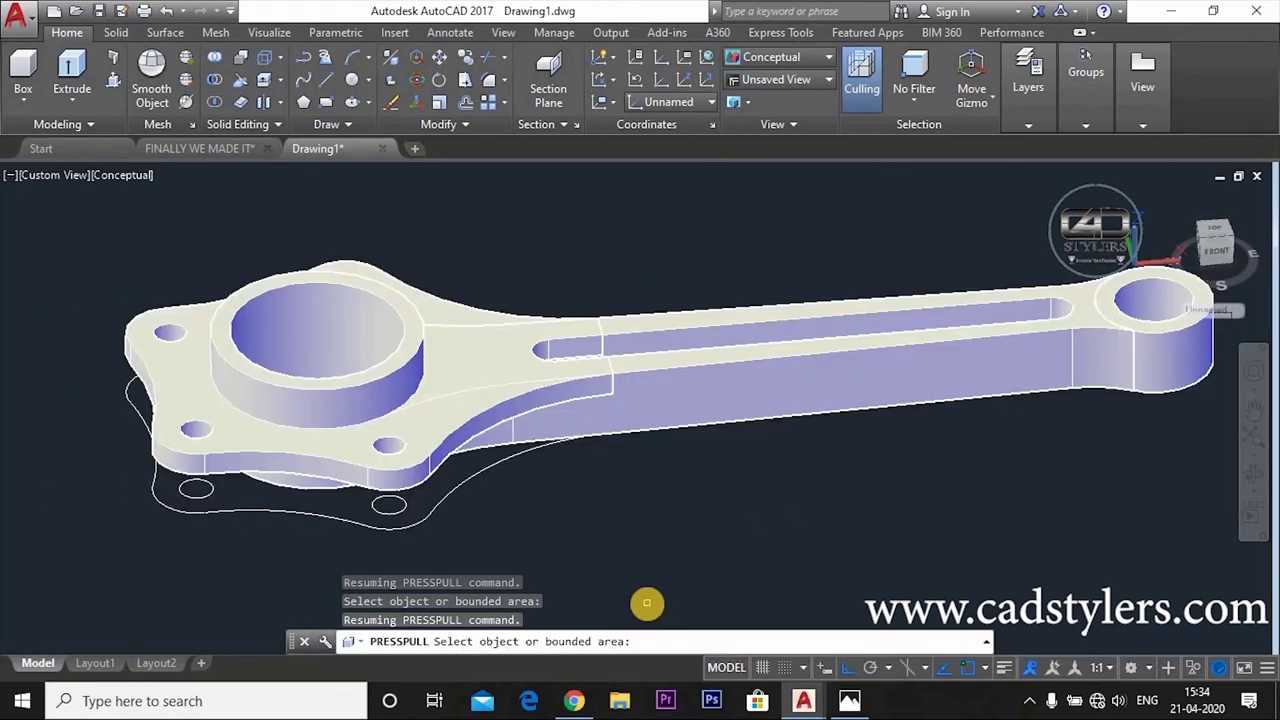
key("Return")
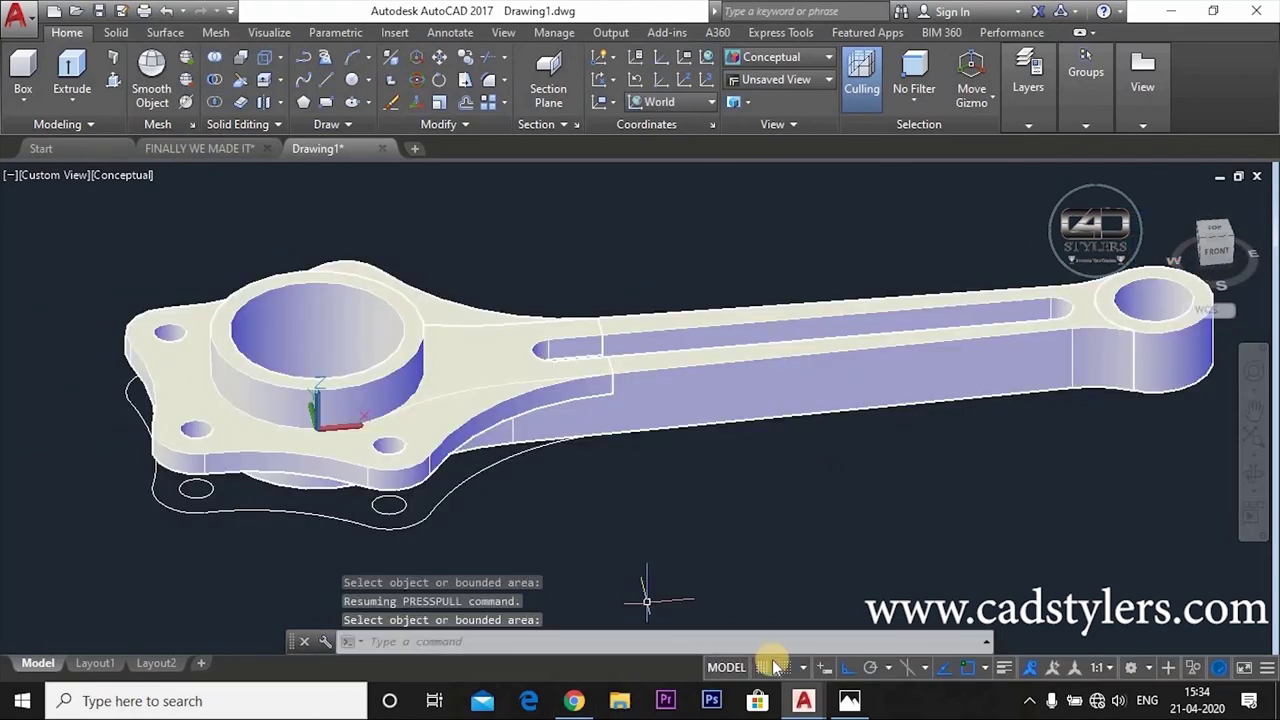
Step: Select the big end, long arm and small-end ring for 3D Mirror
left_click(393, 64)
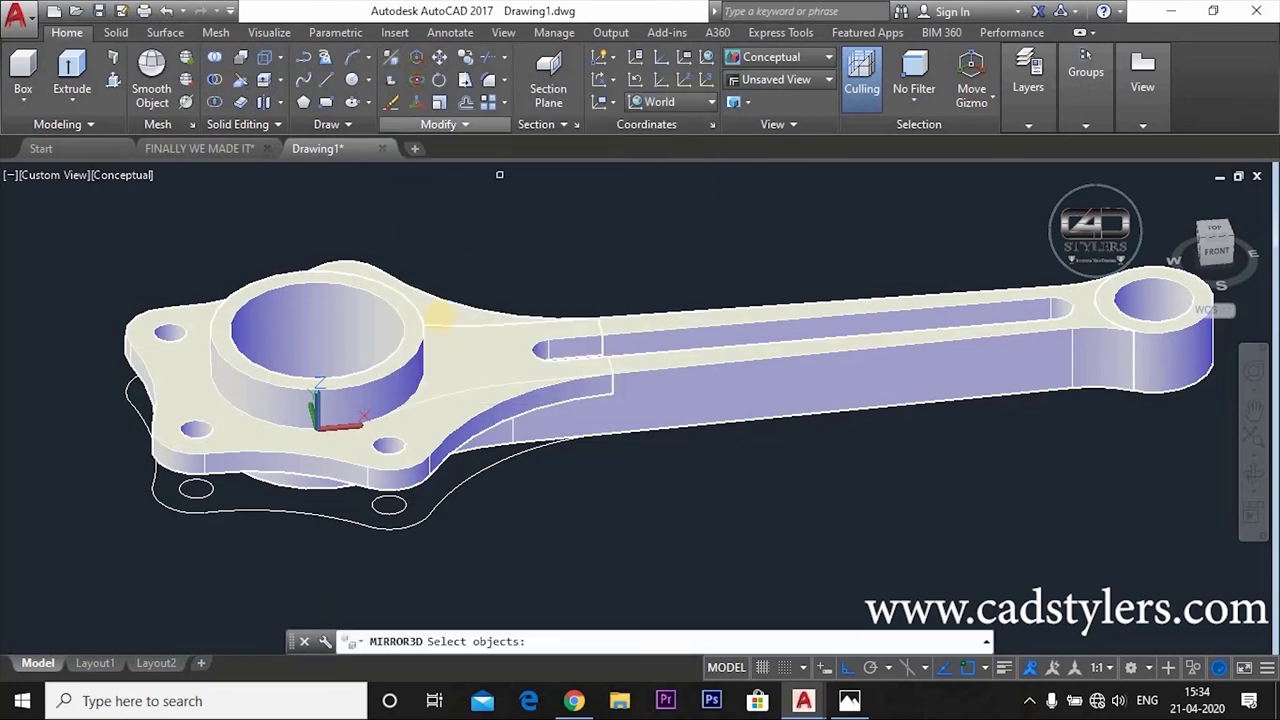
middle_click_drag(674, 471, 666, 412)
middle_click_drag(770, 403, 755, 431, "shift")
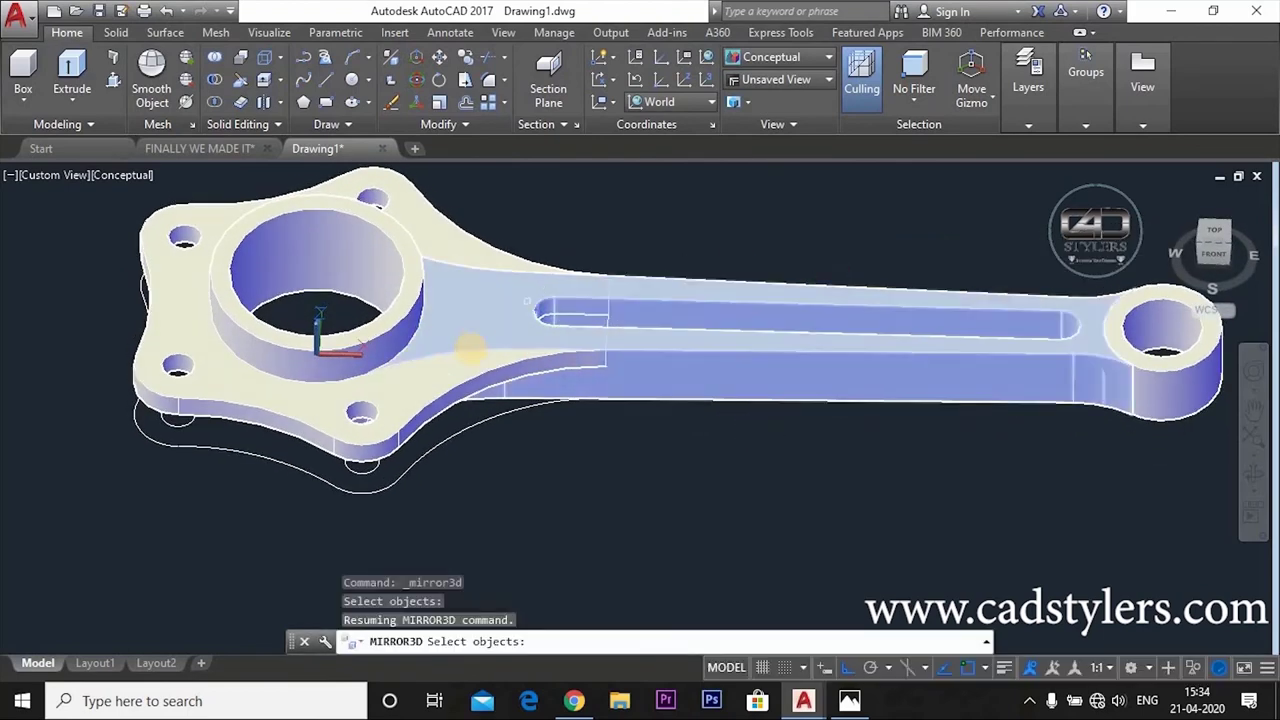
left_click(448, 379)
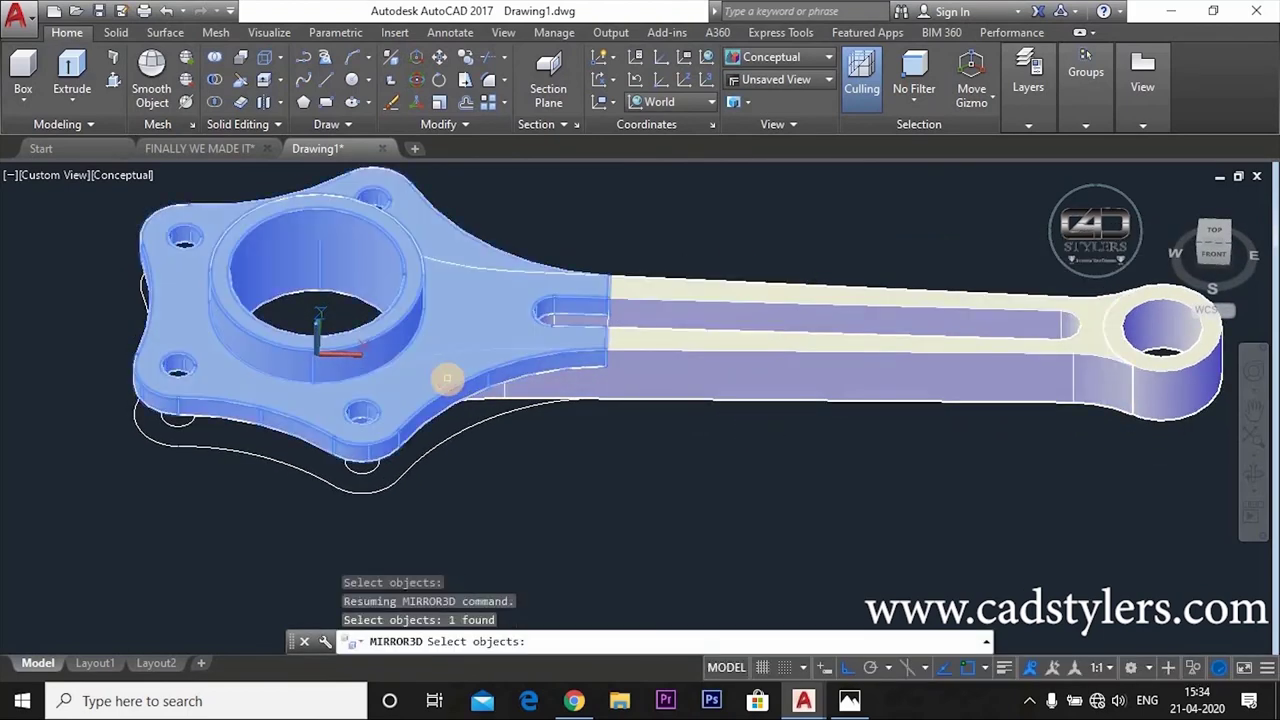
left_click(714, 374)
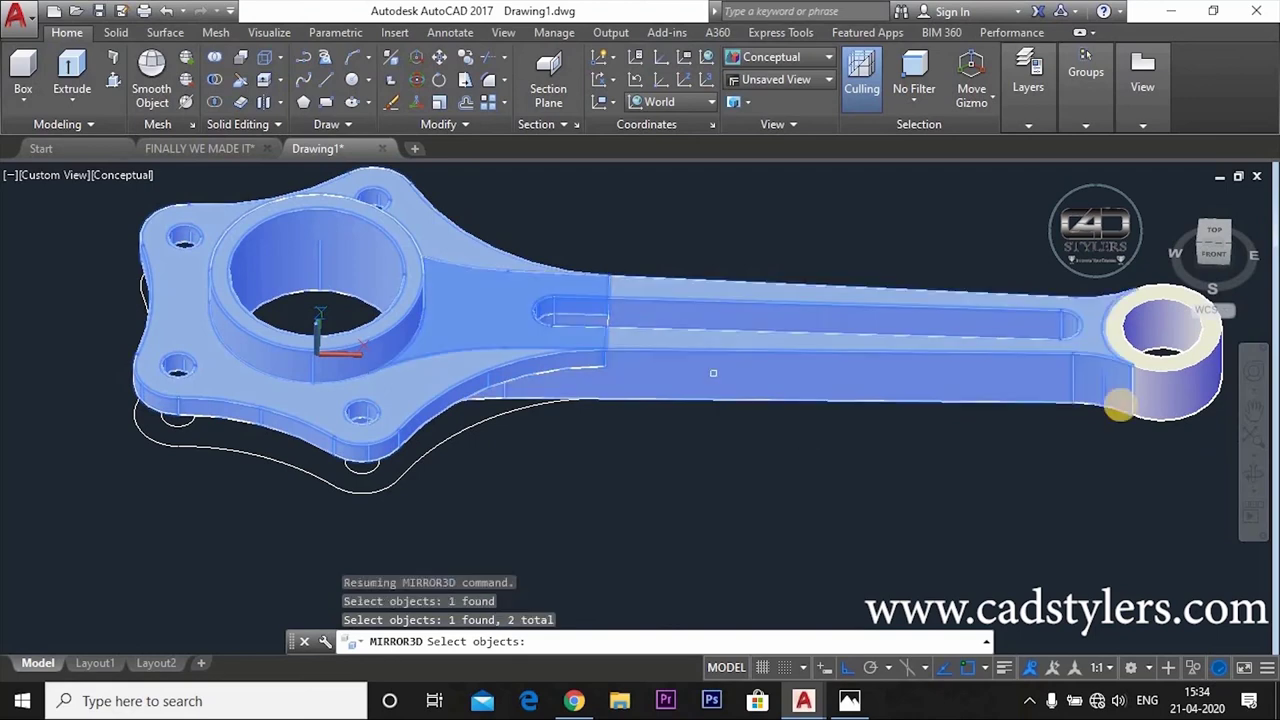
left_click(1175, 378)
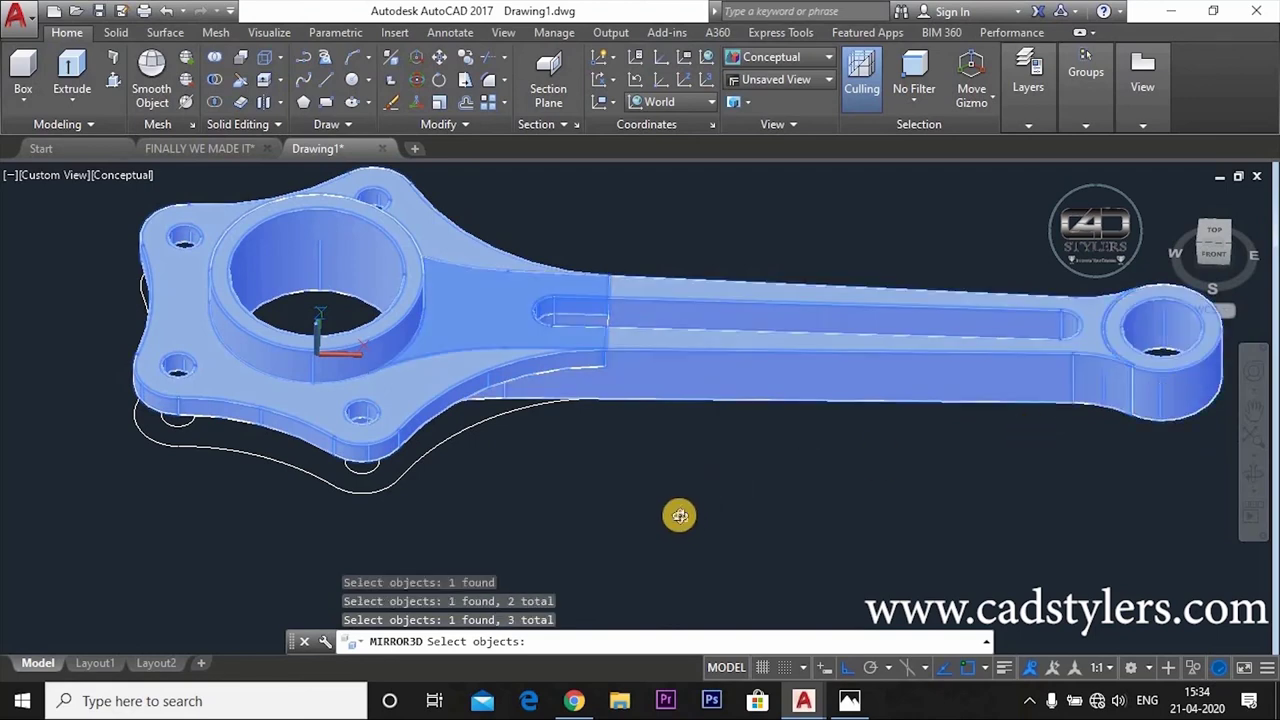
middle_click_drag(679, 515, 663, 471, "shift")
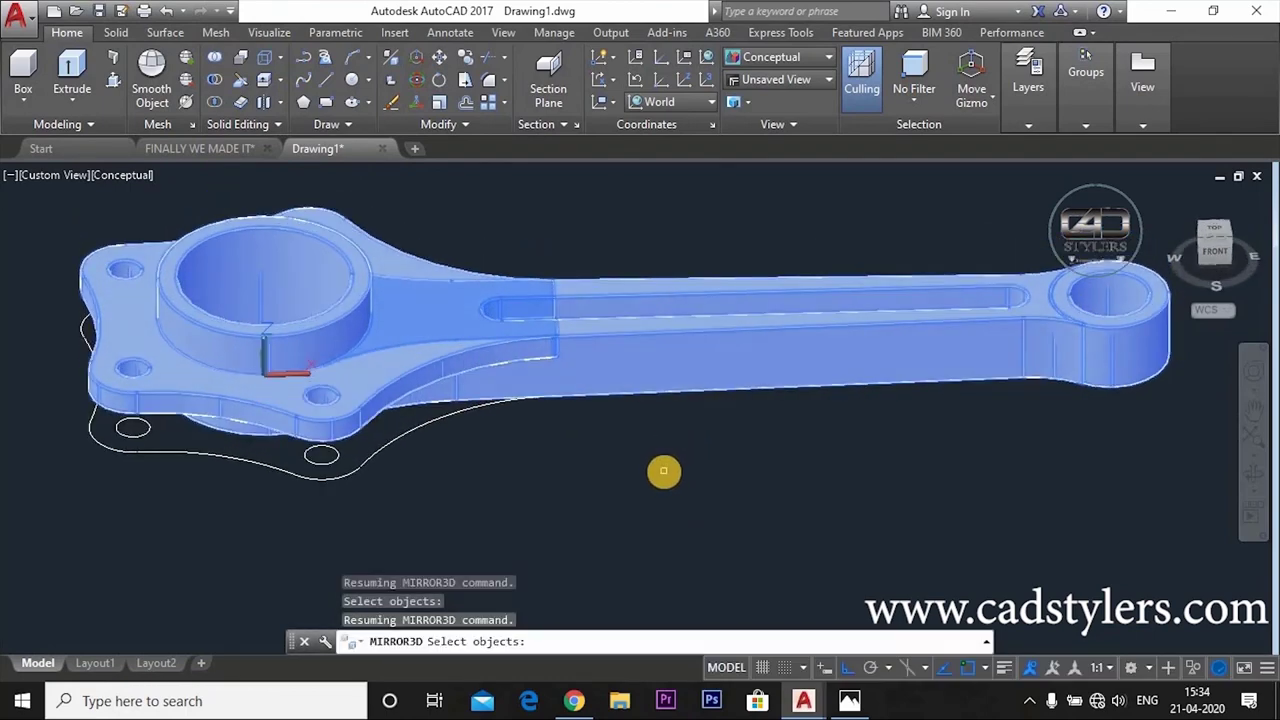
key("Return")
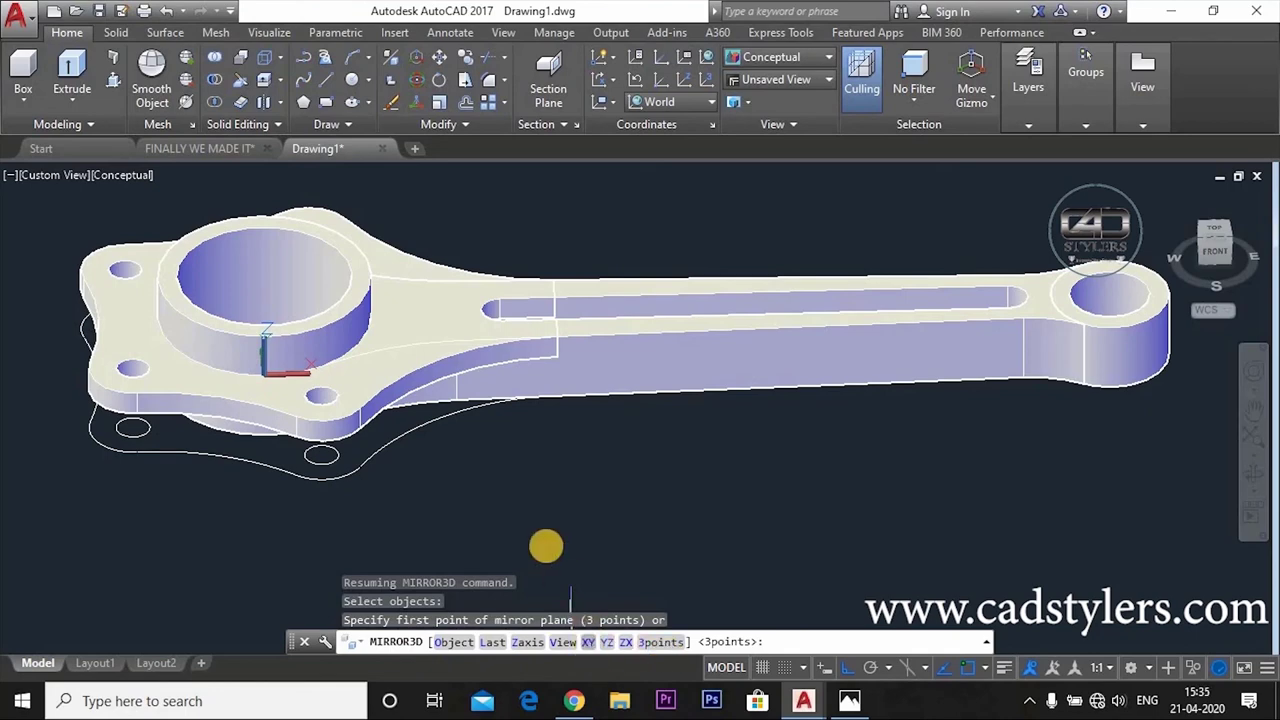
Step: Mirror them about the XY plane through 0,0,0, keeping the originals
middle_click_drag(591, 483, 551, 536, "shift")
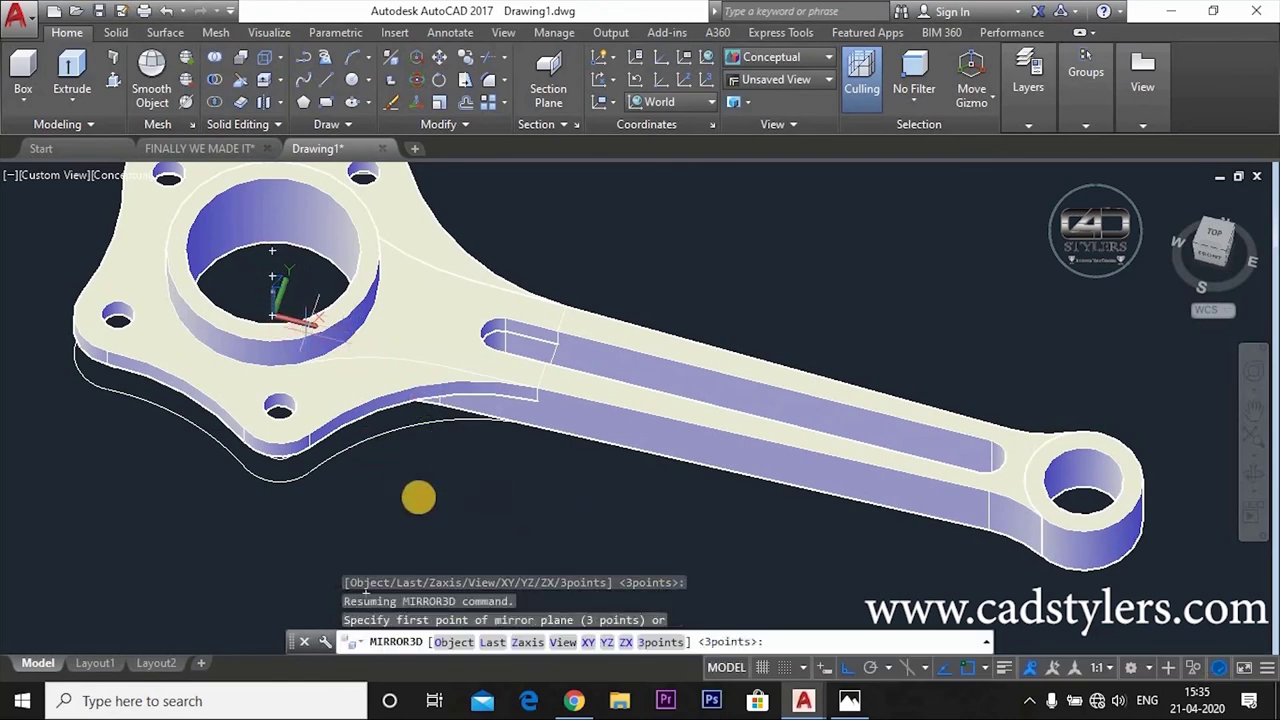
middle_click_drag(435, 500, 461, 543, "shift")
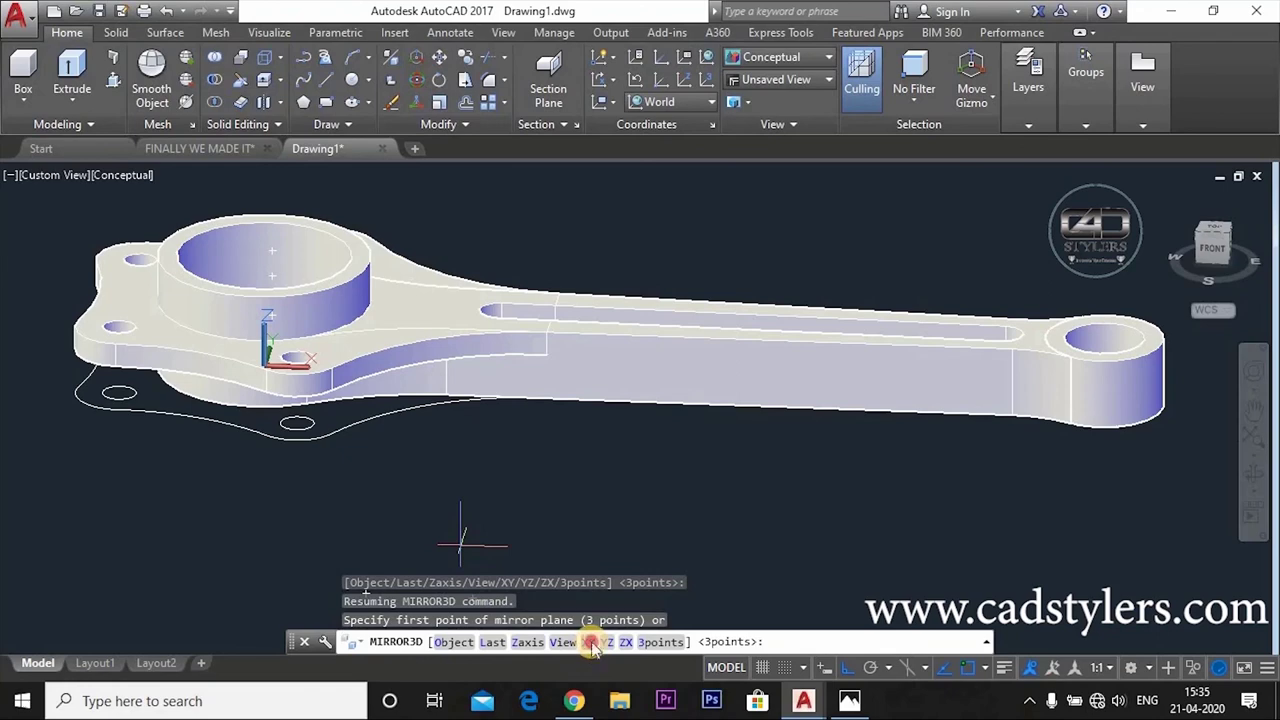
left_click(591, 642)
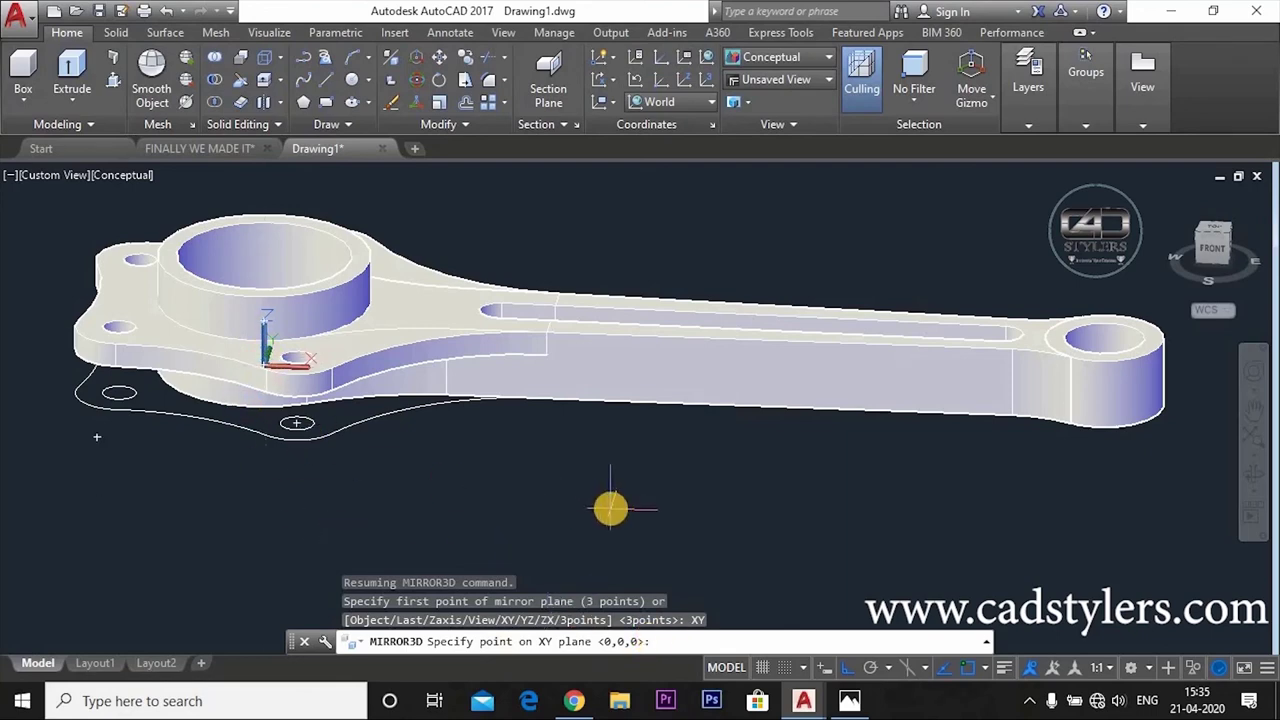
key("Return")
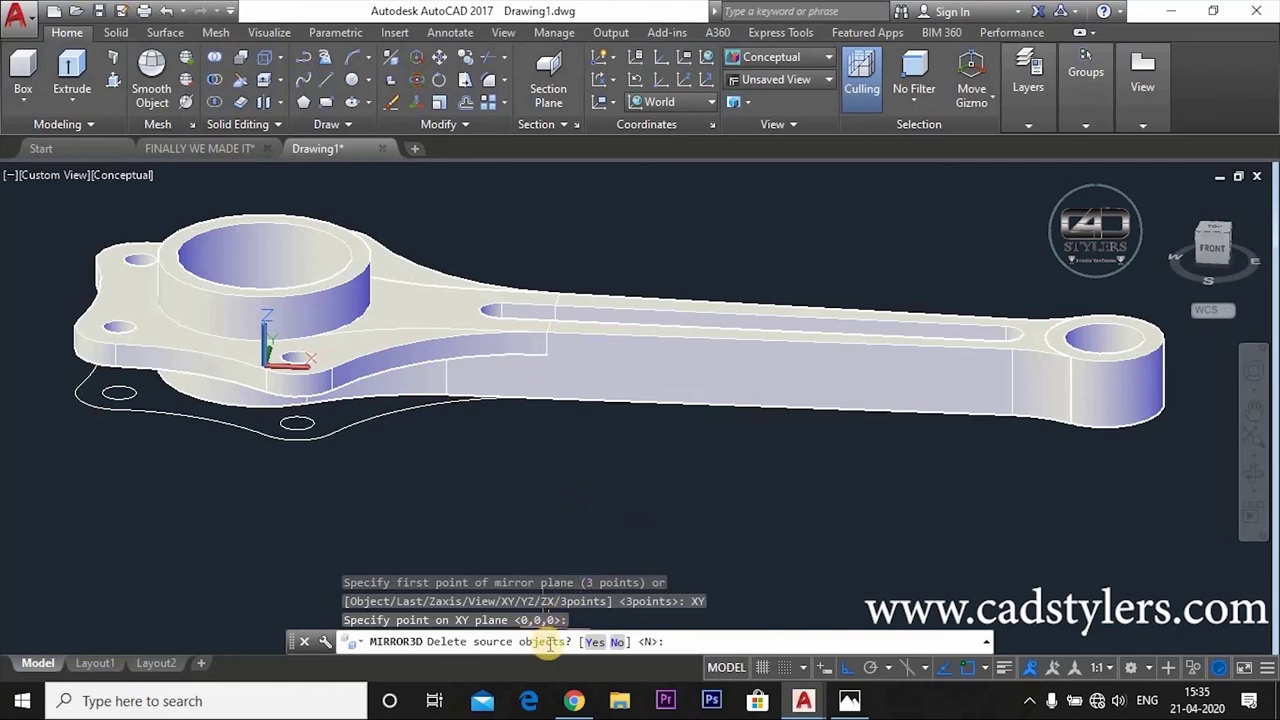
left_click(619, 642)
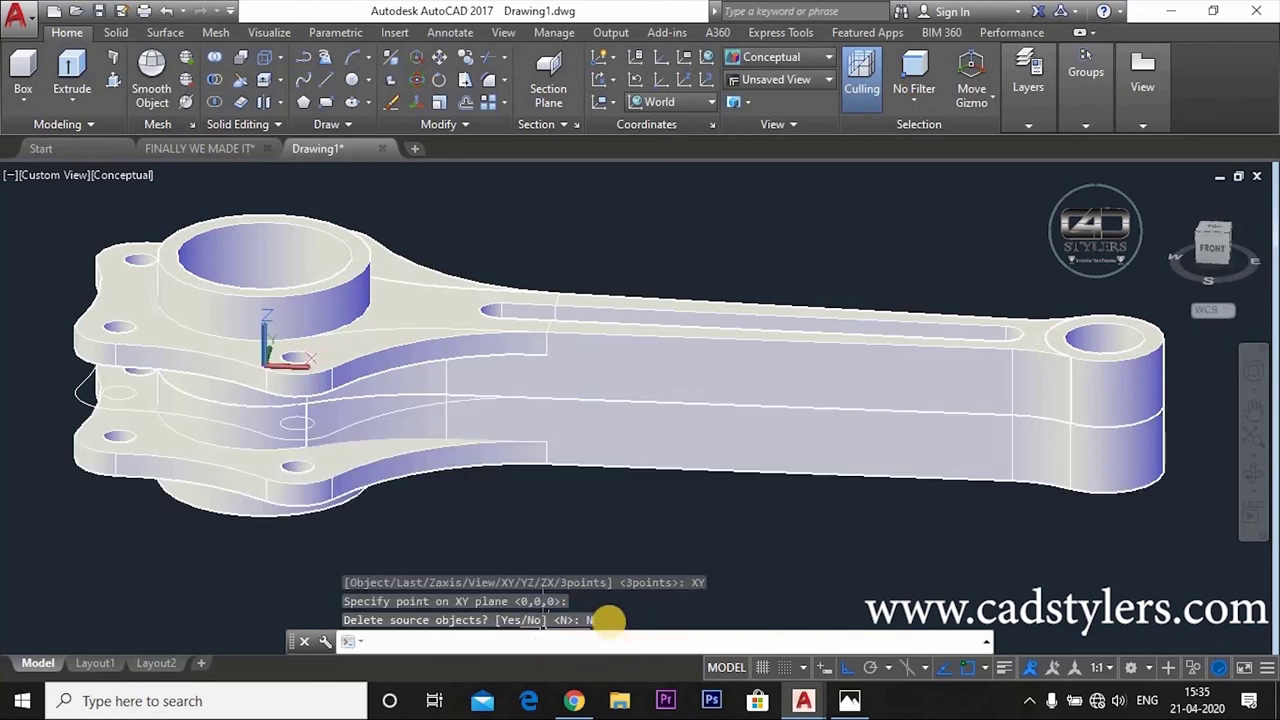
middle_click_drag(601, 543, 623, 497, "shift")
middle_click_drag(628, 501, 686, 491, "shift")
Step: Switch to the Wireframe visual style and inspect the full rod
left_click(793, 59)
left_click(757, 95)
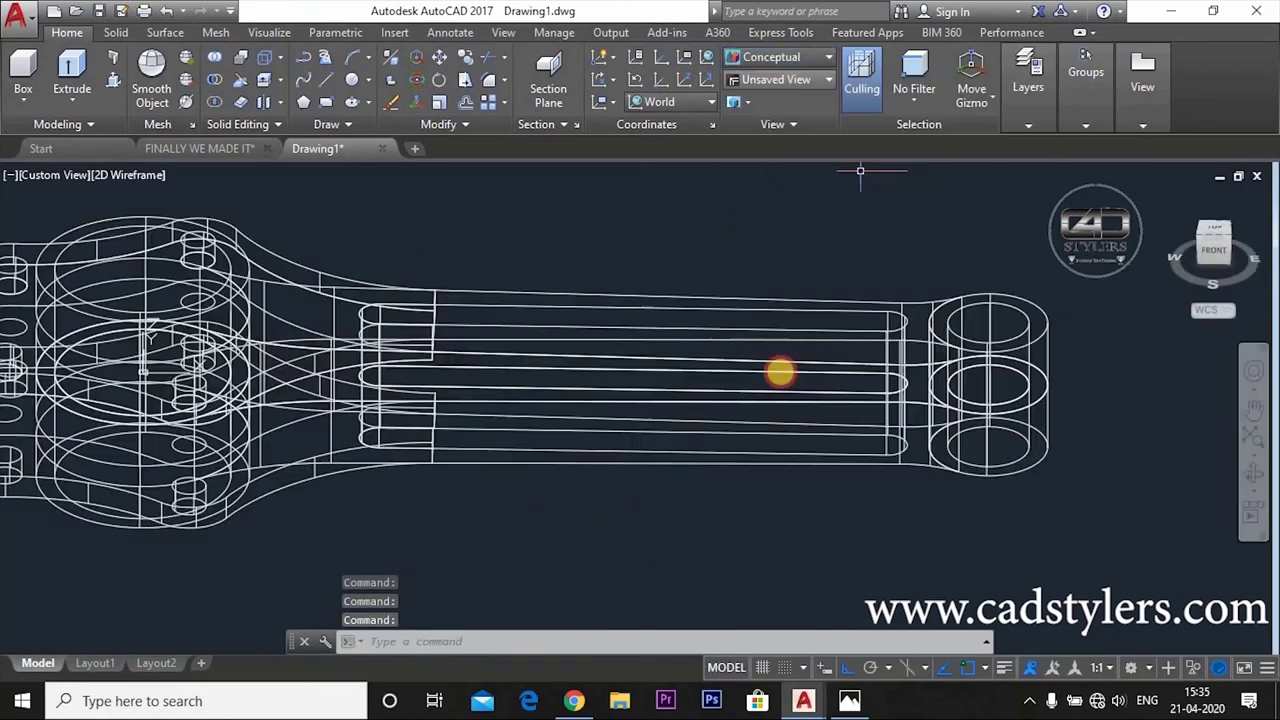
middle_click_drag(789, 497, 769, 466, "shift")
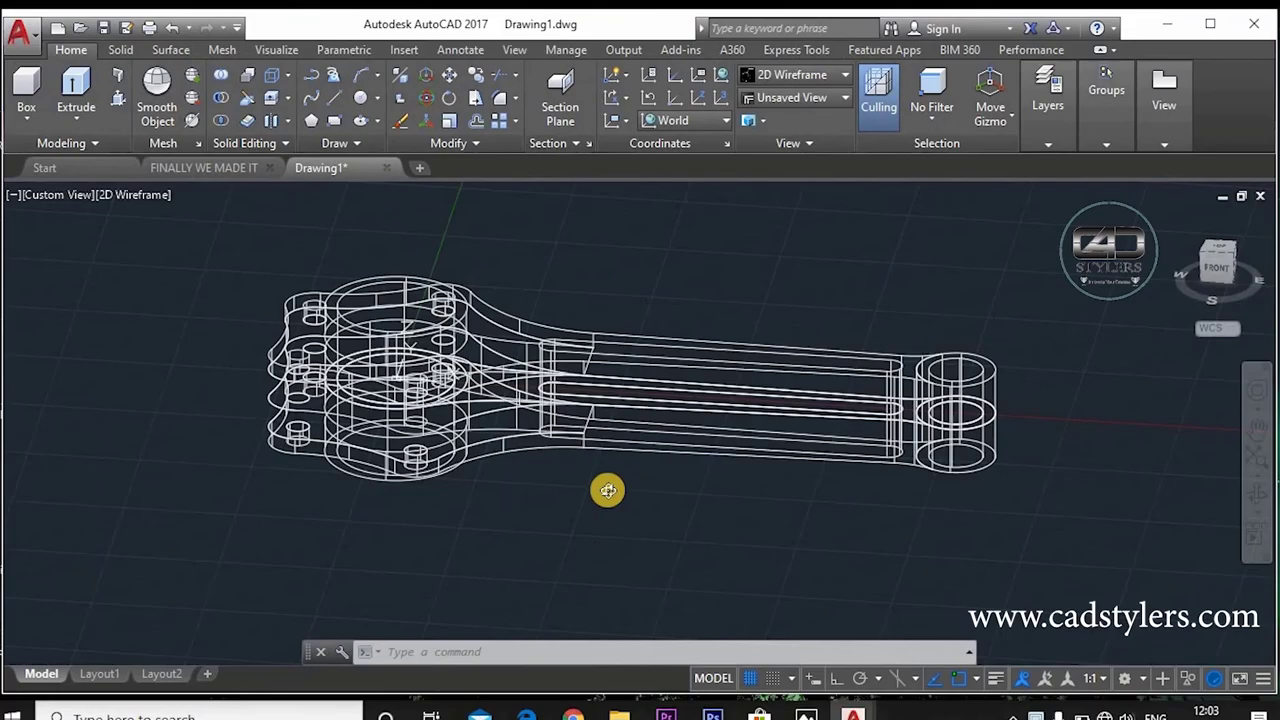
mouse_move(608, 490)
middle_mouse_down("shift")
mouse_move(591, 477)
mouse_move(560, 526)
mouse_move(591, 491)
mouse_move(646, 493)
mouse_move(634, 451)
mouse_move(700, 591)
middle_mouse_up("shift")
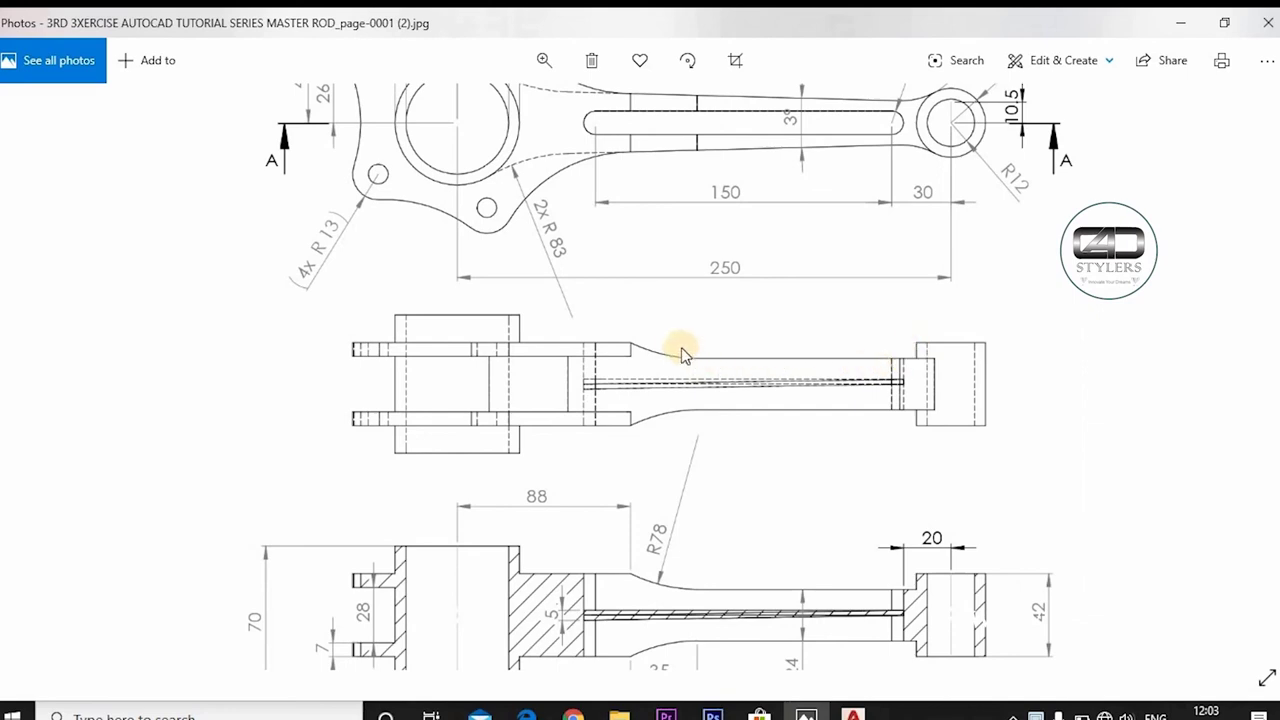
scroll(720, 374, "down", 3)
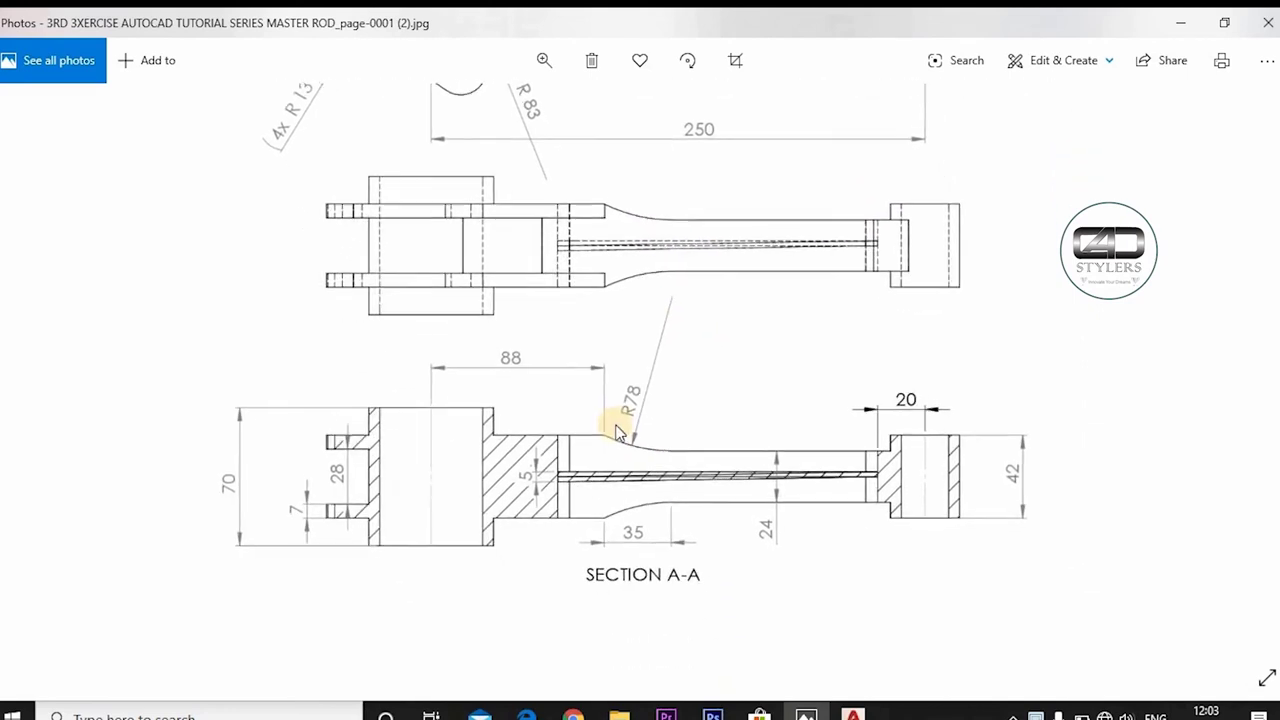
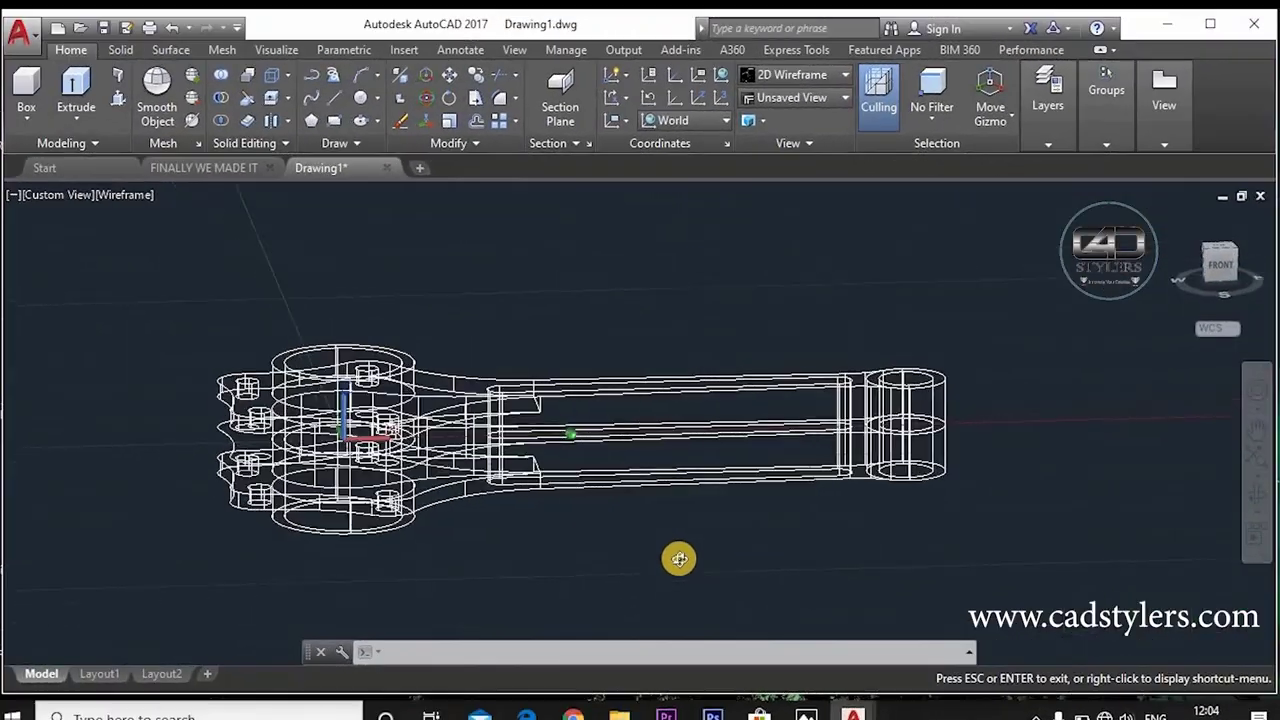
Step: Switch the rod to the Front view and align the UCS to that view
key("Escape")
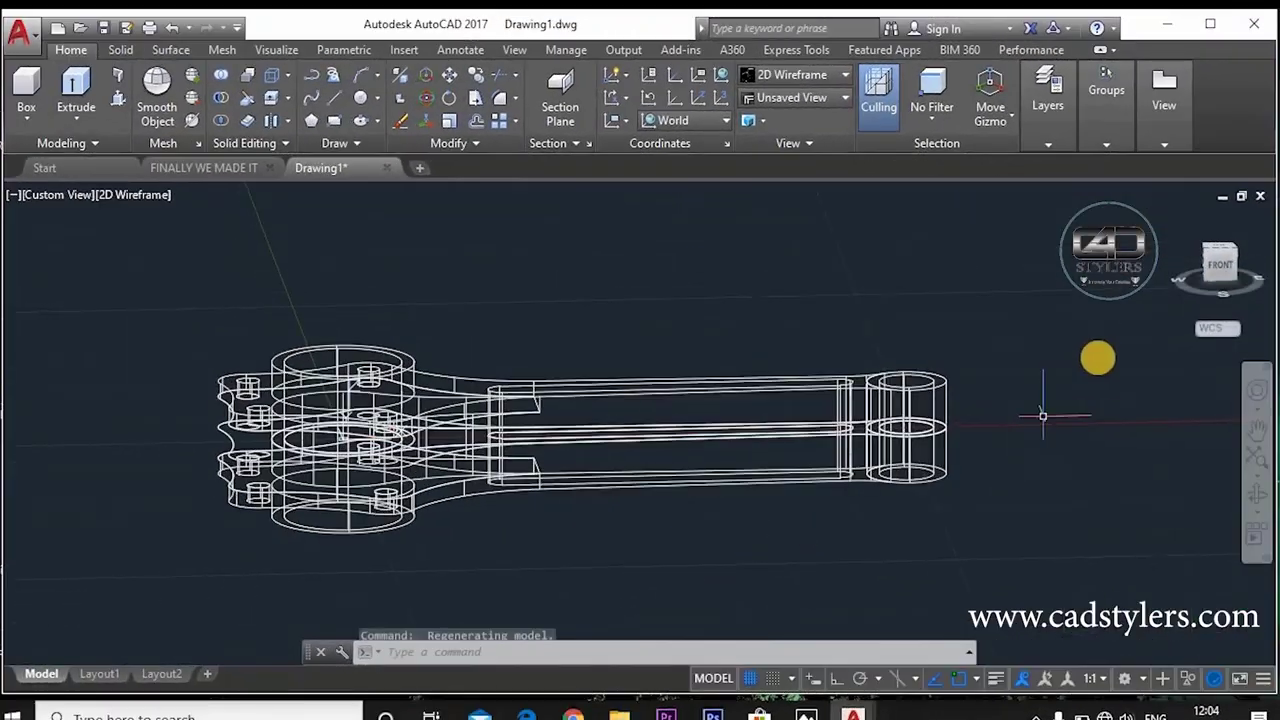
left_click(1218, 264)
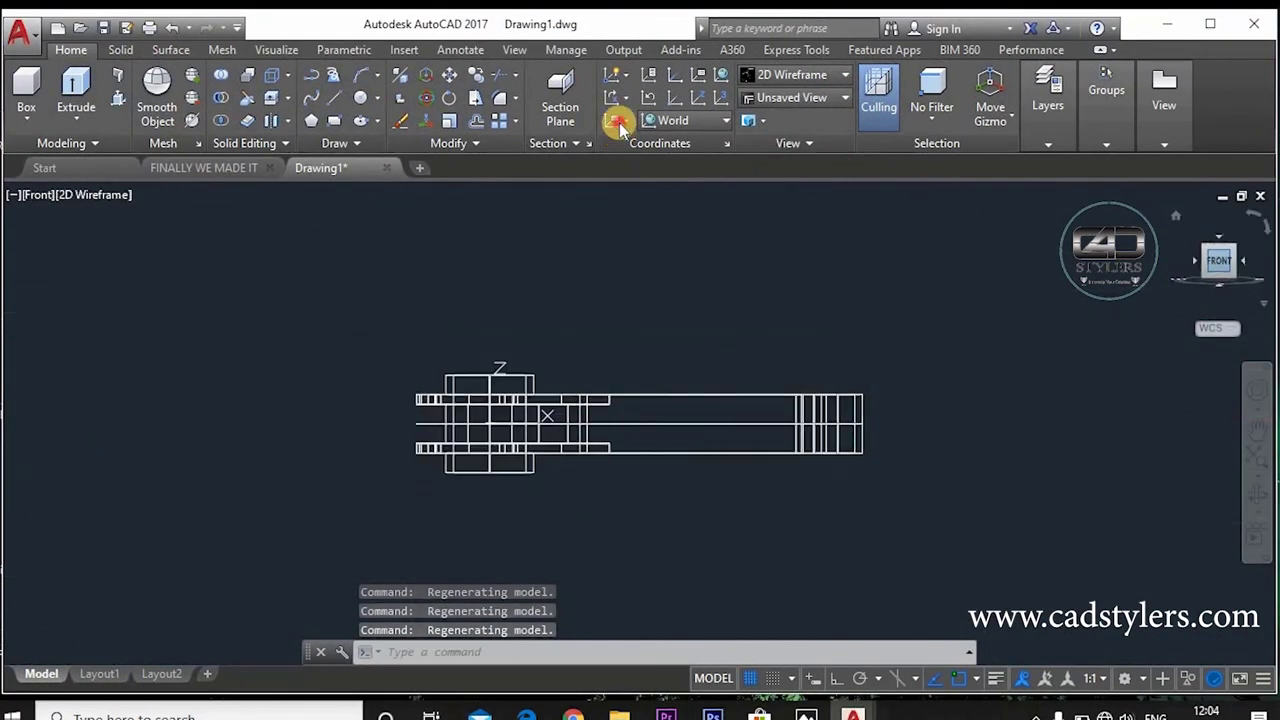
left_click(619, 122)
left_click(620, 152)
Step: Zoom and pan to frame the whole connecting rod in the front view
scroll(531, 463, "up", 4)
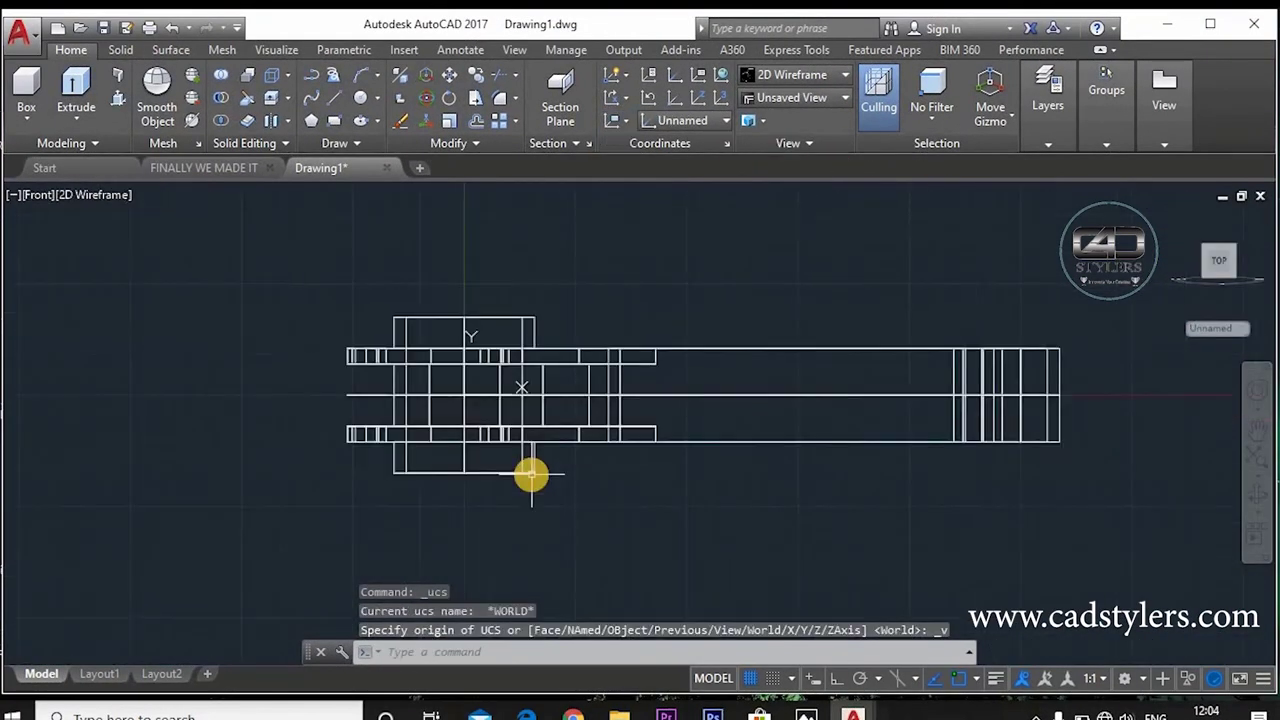
scroll(609, 486, "down", 3)
mouse_move(633, 529)
middle_mouse_down()
mouse_move(703, 509)
mouse_move(633, 529)
middle_mouse_up()
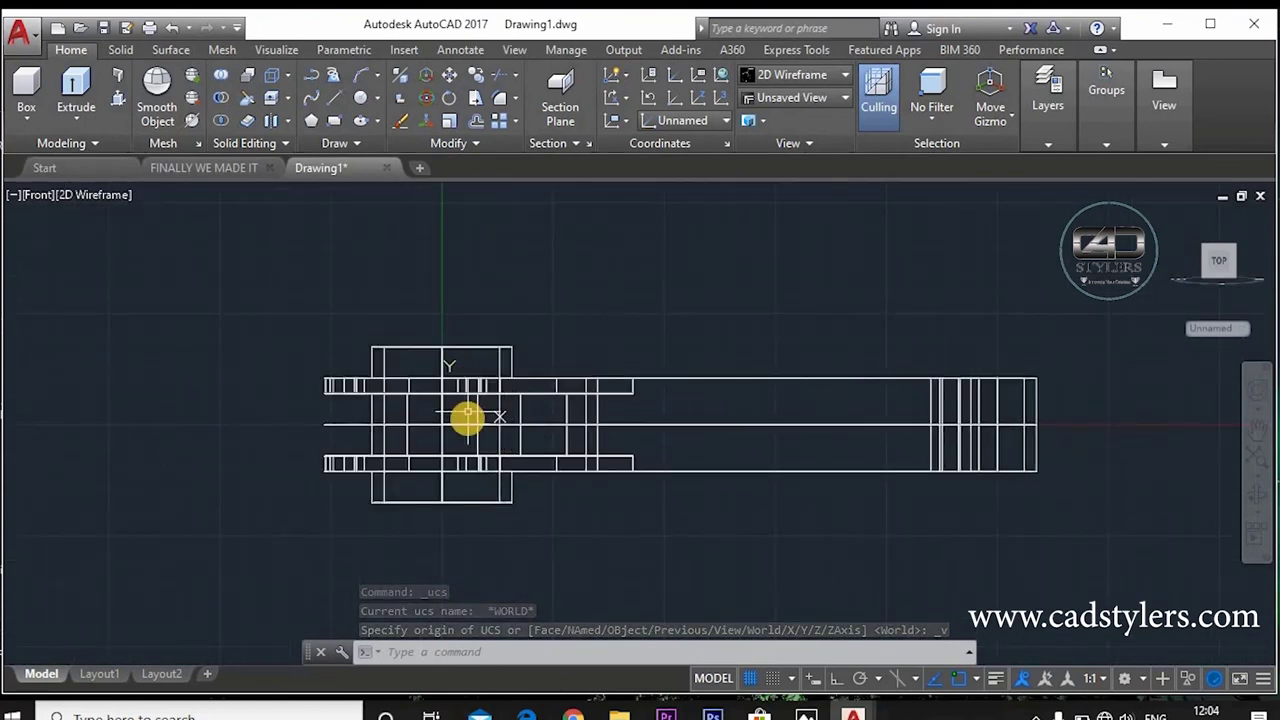
middle_click_drag(443, 433, 367, 449)
scroll(375, 450, "up", 2)
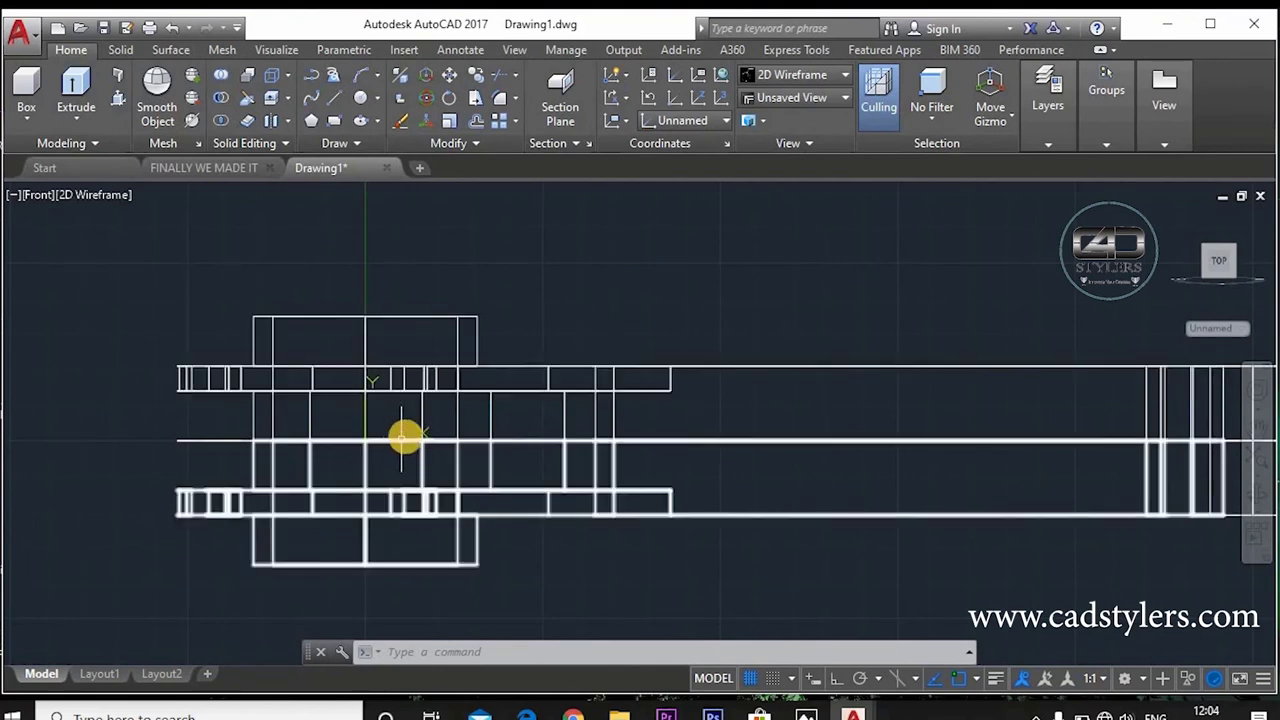
middle_click_drag(403, 437, 294, 420)
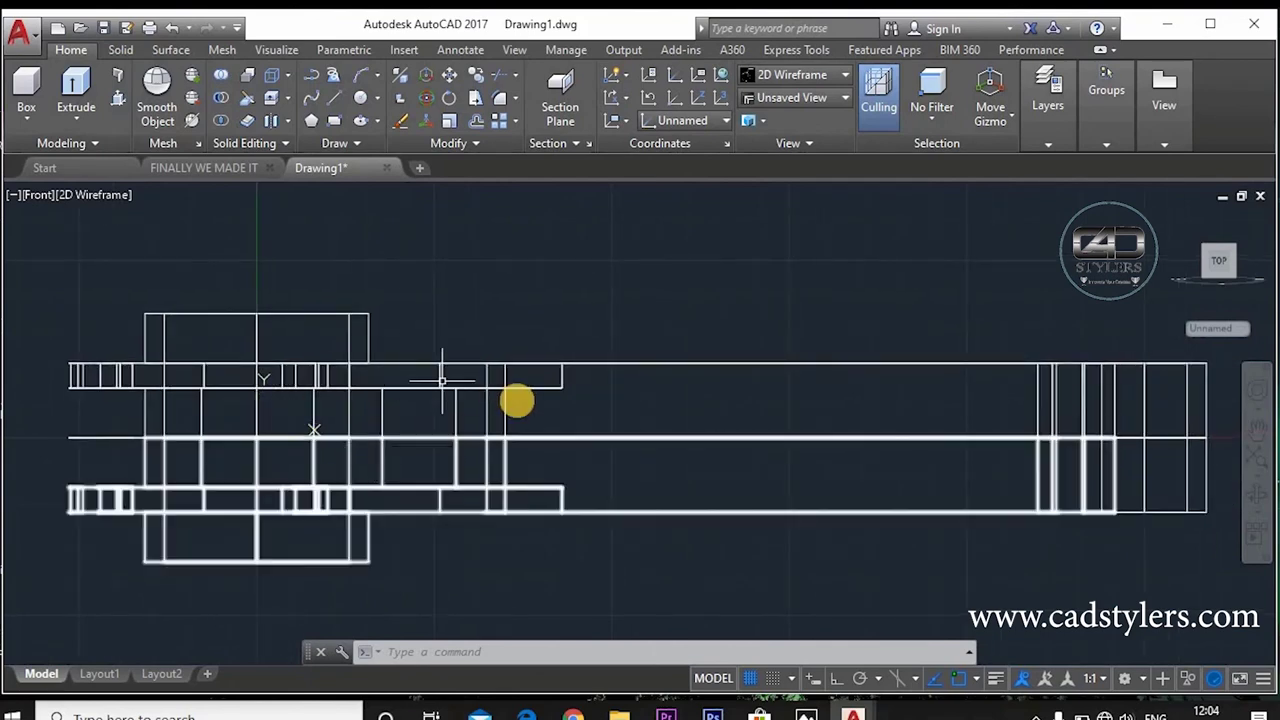
scroll(443, 380, "down", 2)
middle_click_drag(624, 373, 568, 352)
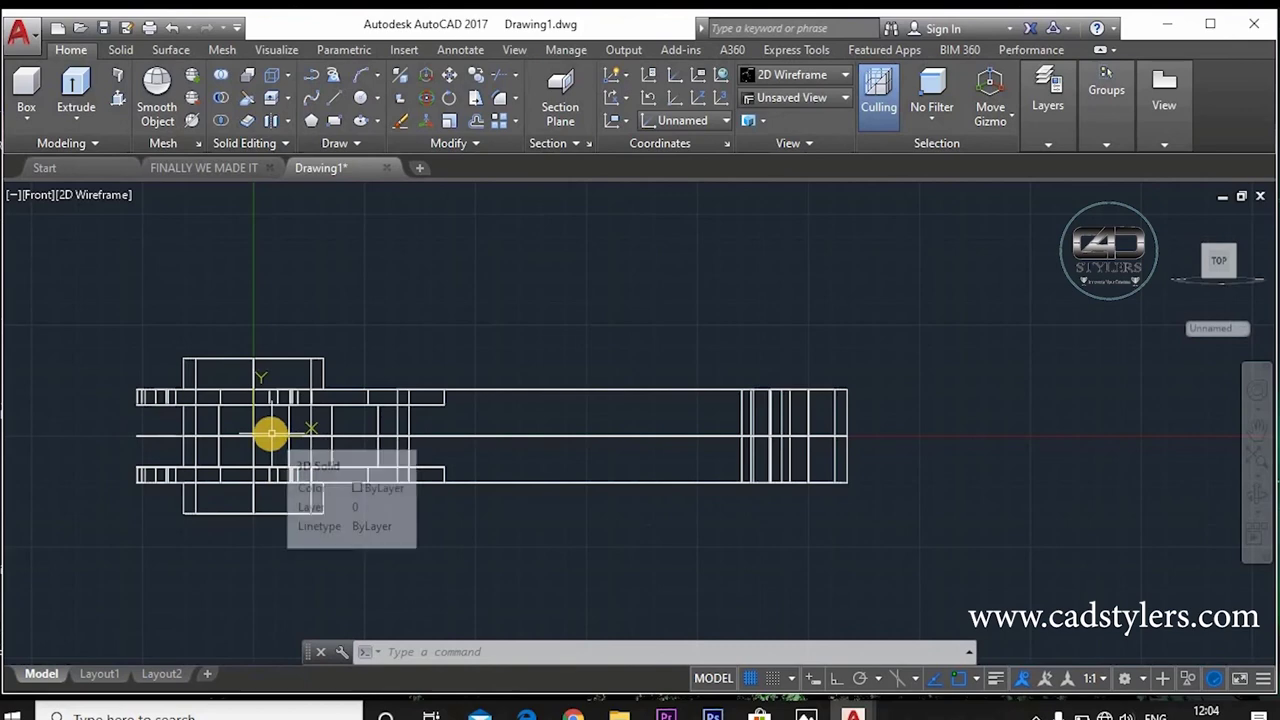
Step: Draw a line from 0,0 to 250,0, continuing 50 units straight up
type("L")
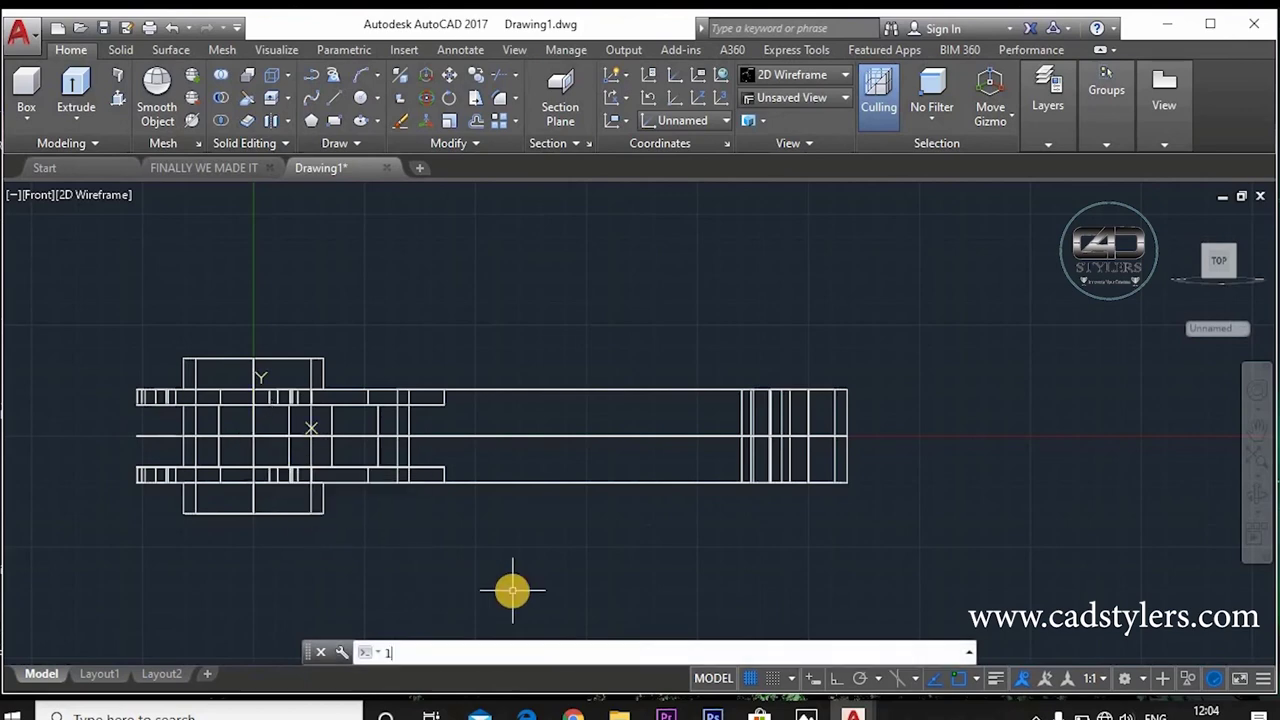
key("Return")
type("0,0")
key("Return")
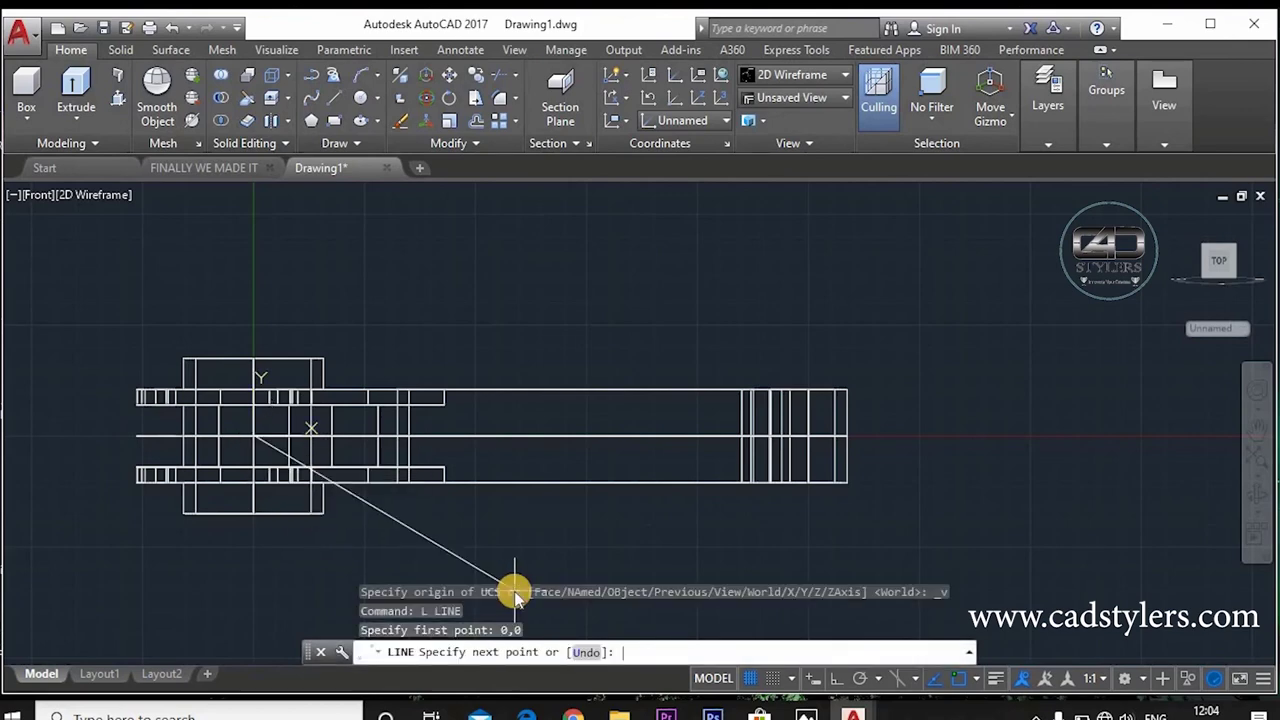
type("26=50,0")
key("Return")
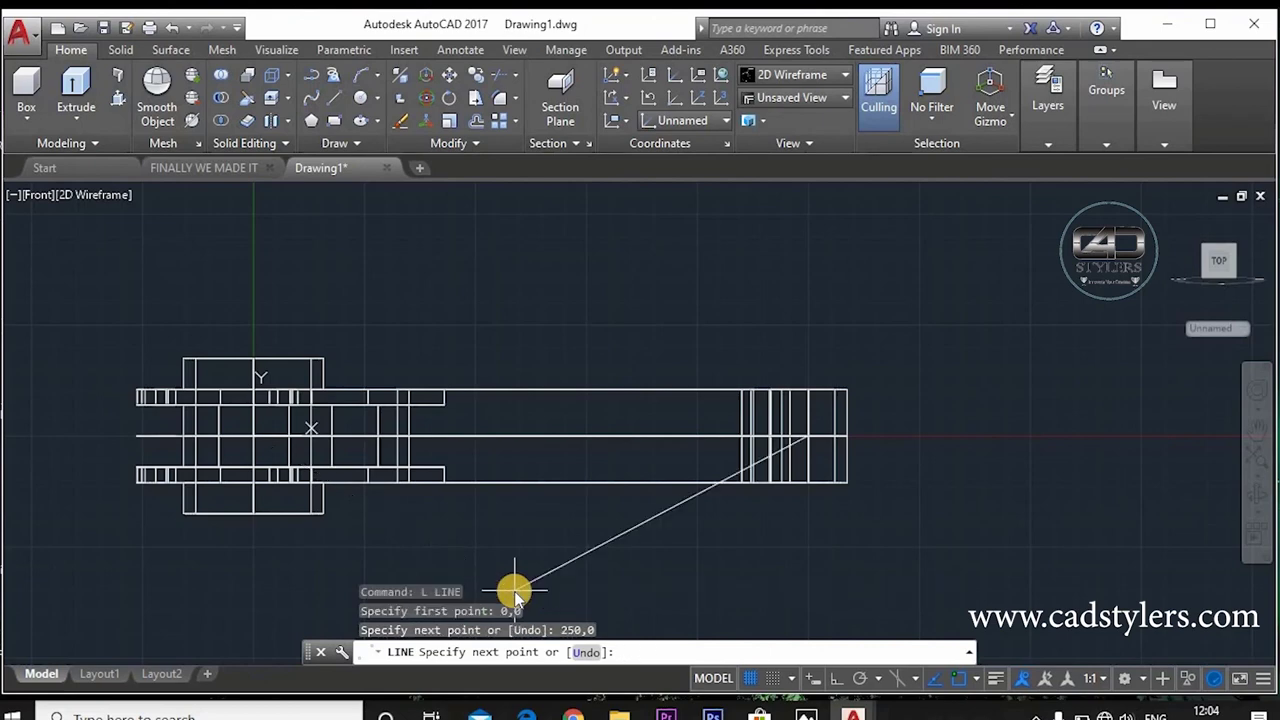
type("@0,50")
key("Return")
key("Escape")
Step: Draw a 50-unit vertical line rising from the origin
type("l")
key("Return")
type("0")
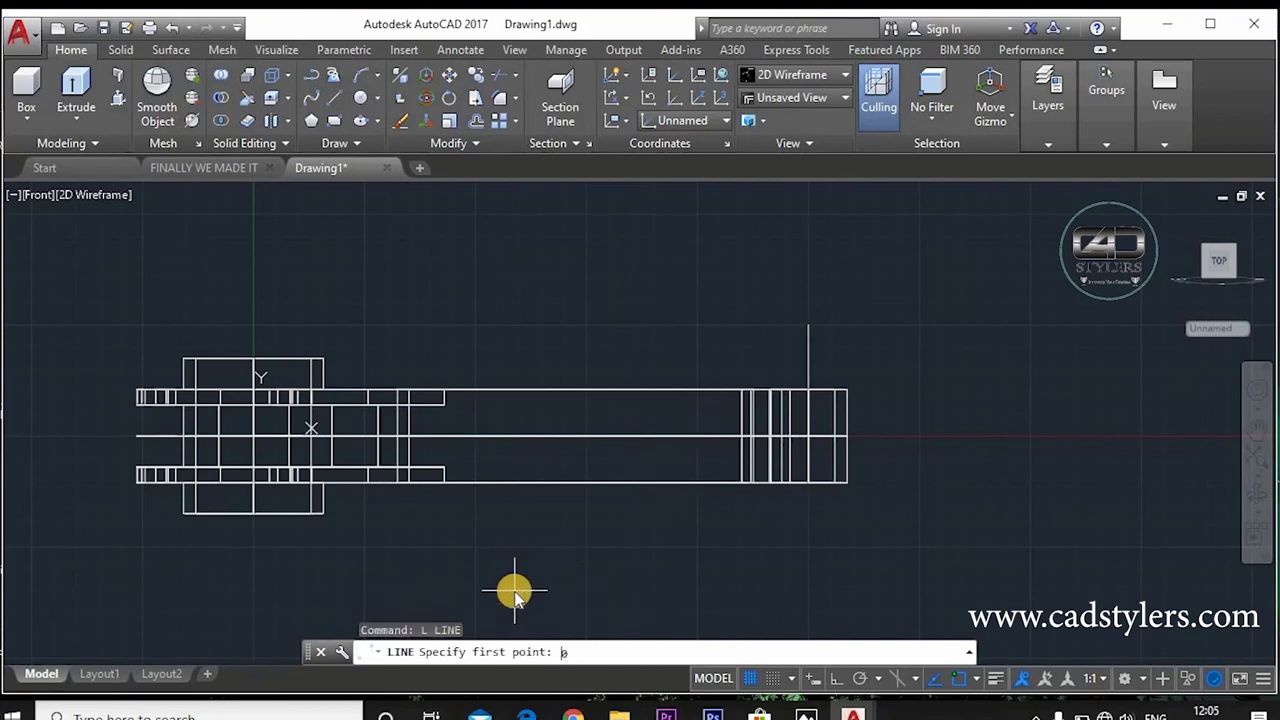
type(",0")
key("Return")
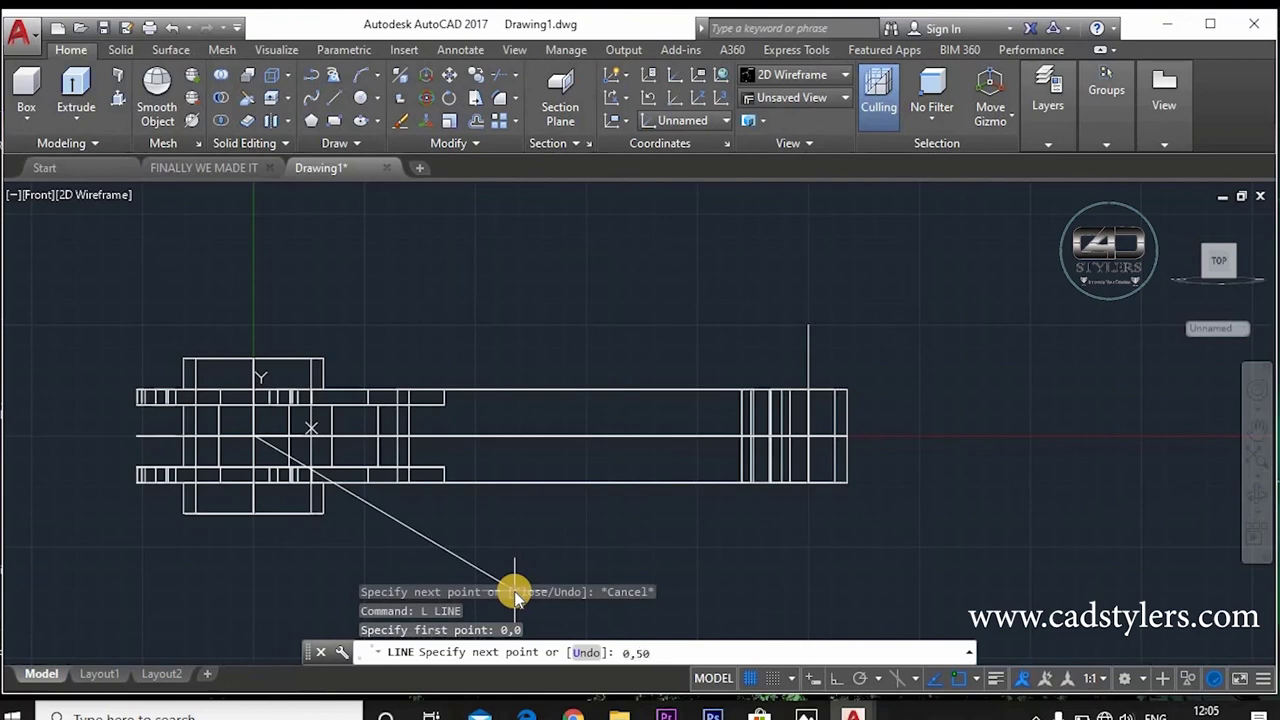
key("Escape")
type("o")
key("Return")
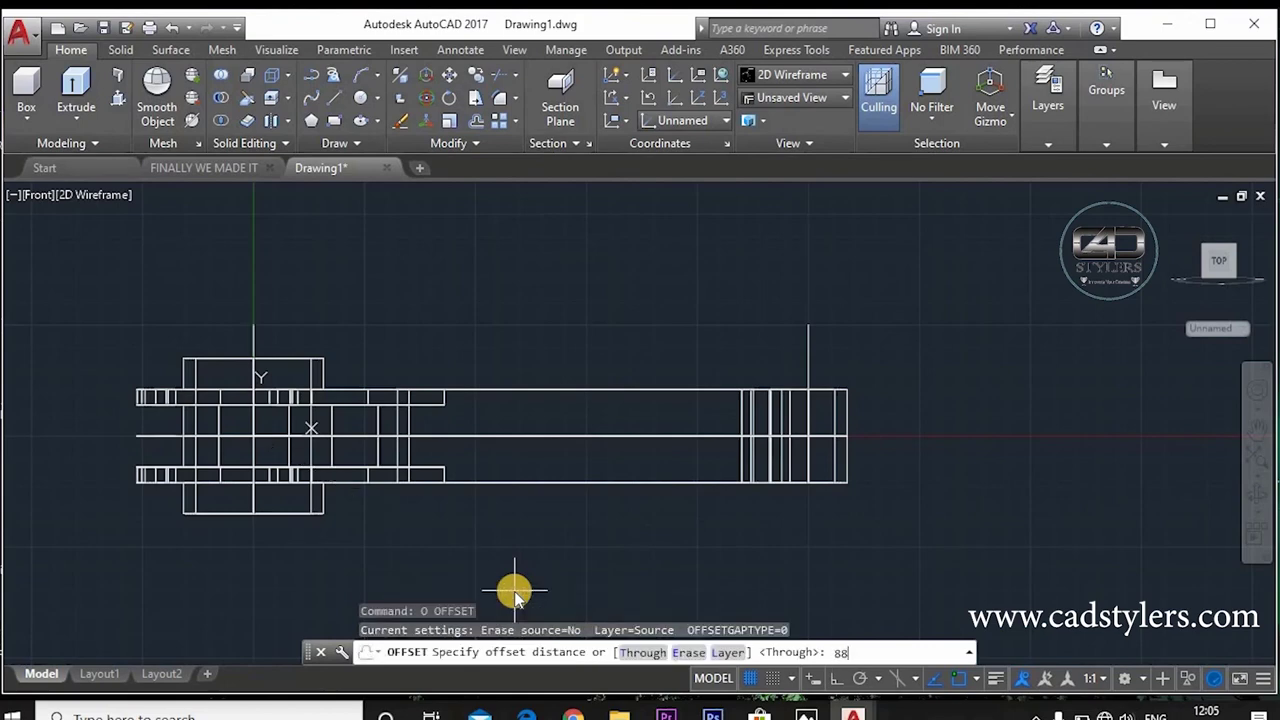
Step: Offset the origin vertical 88 units right, then that copy a further 35
type("88")
key("Return")
left_click(300, 398)
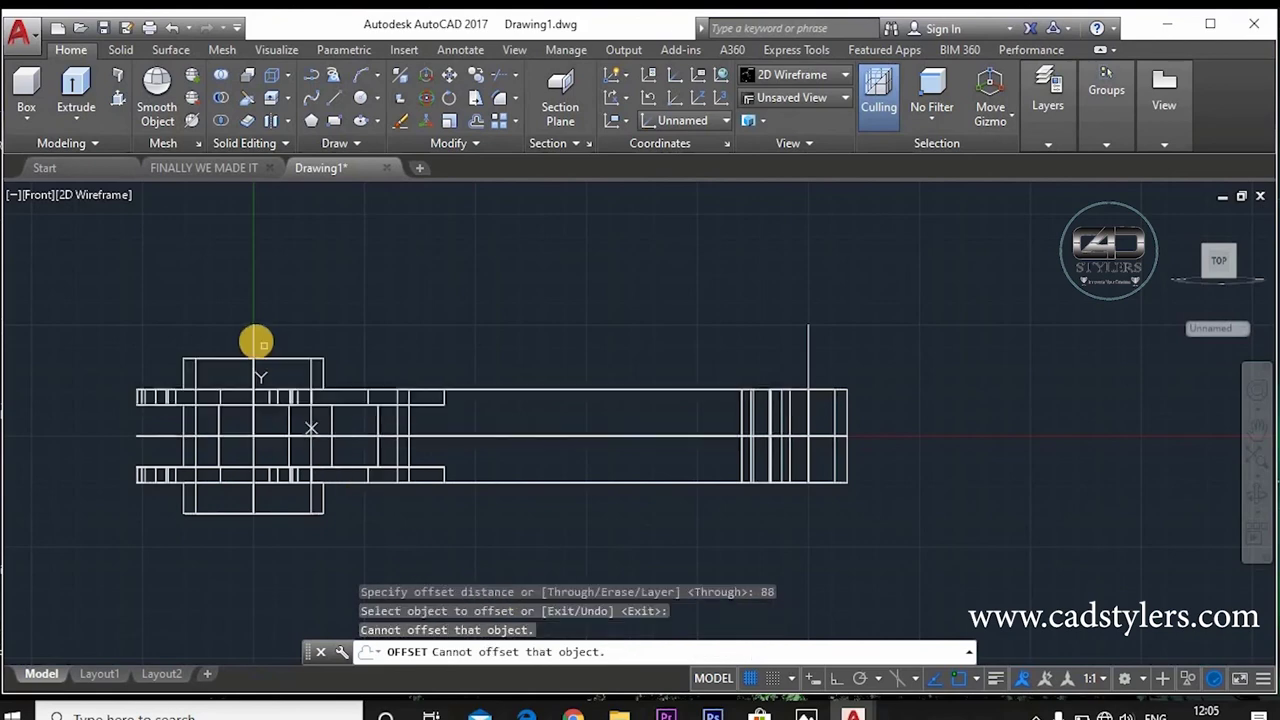
left_click(256, 342)
left_click(512, 364)
key("Escape")
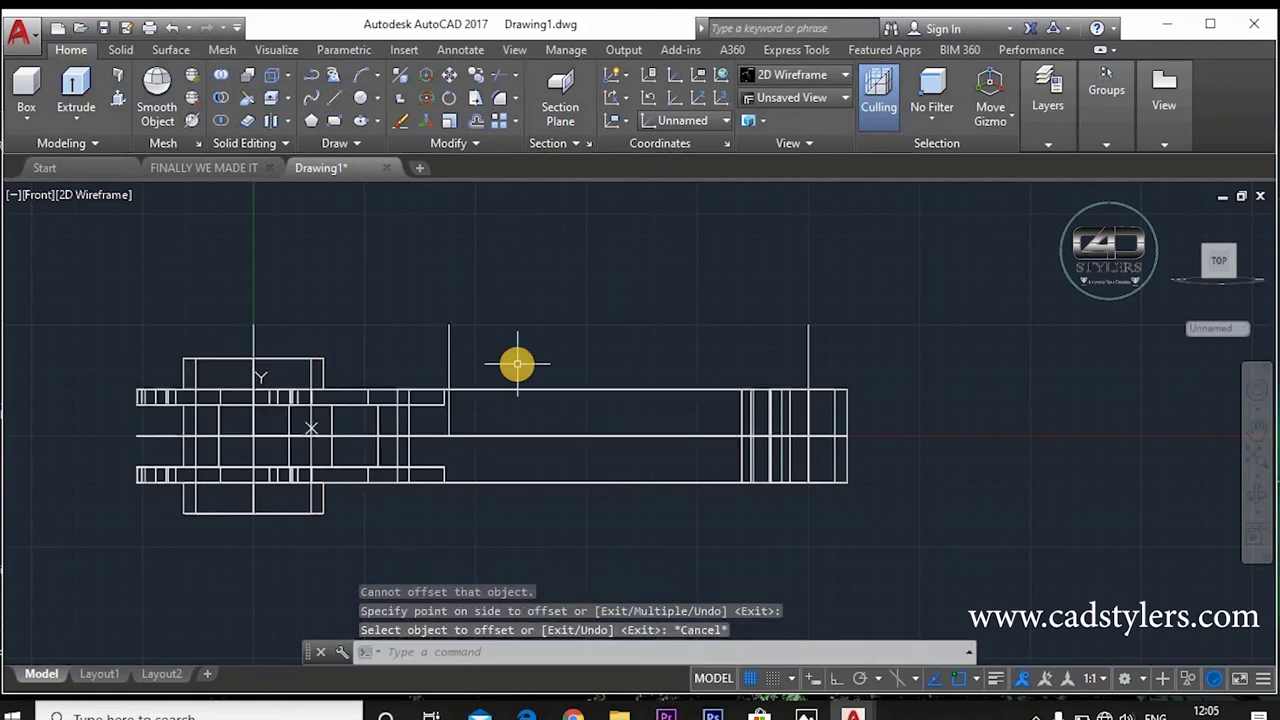
type("o")
key("Return")
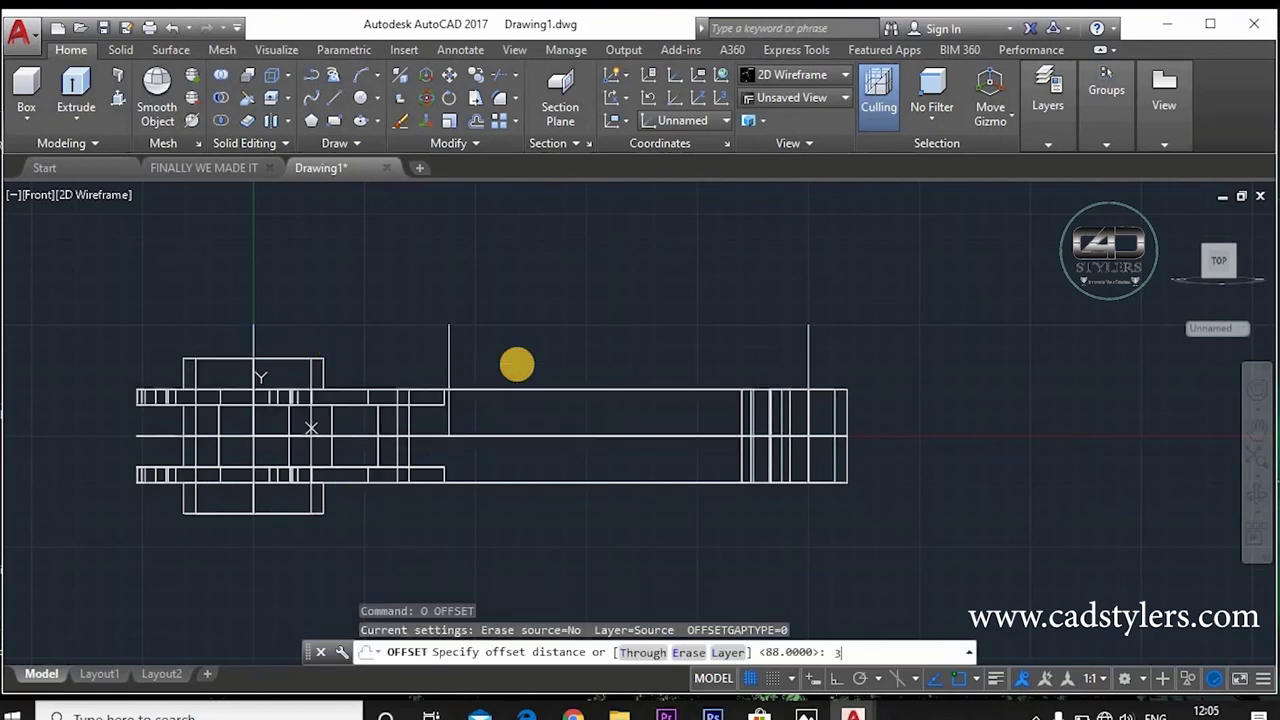
key("Return")
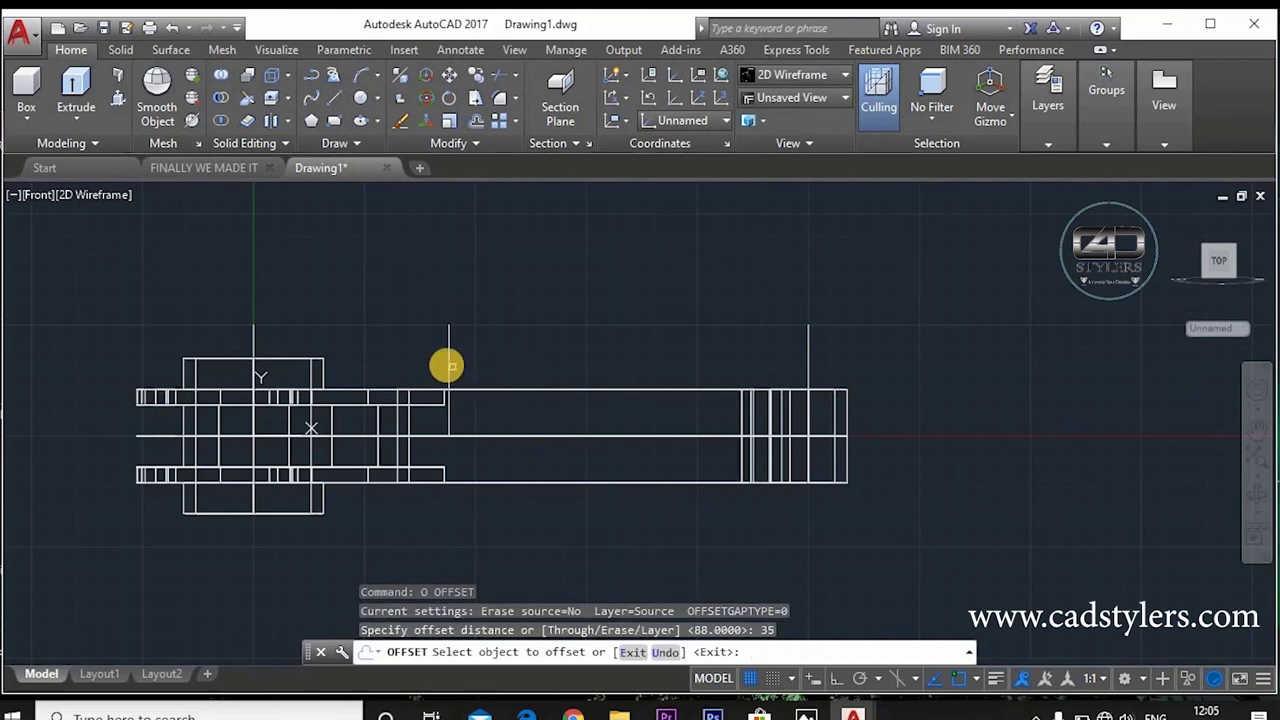
left_click(447, 366)
left_click(566, 355)
key("Escape")
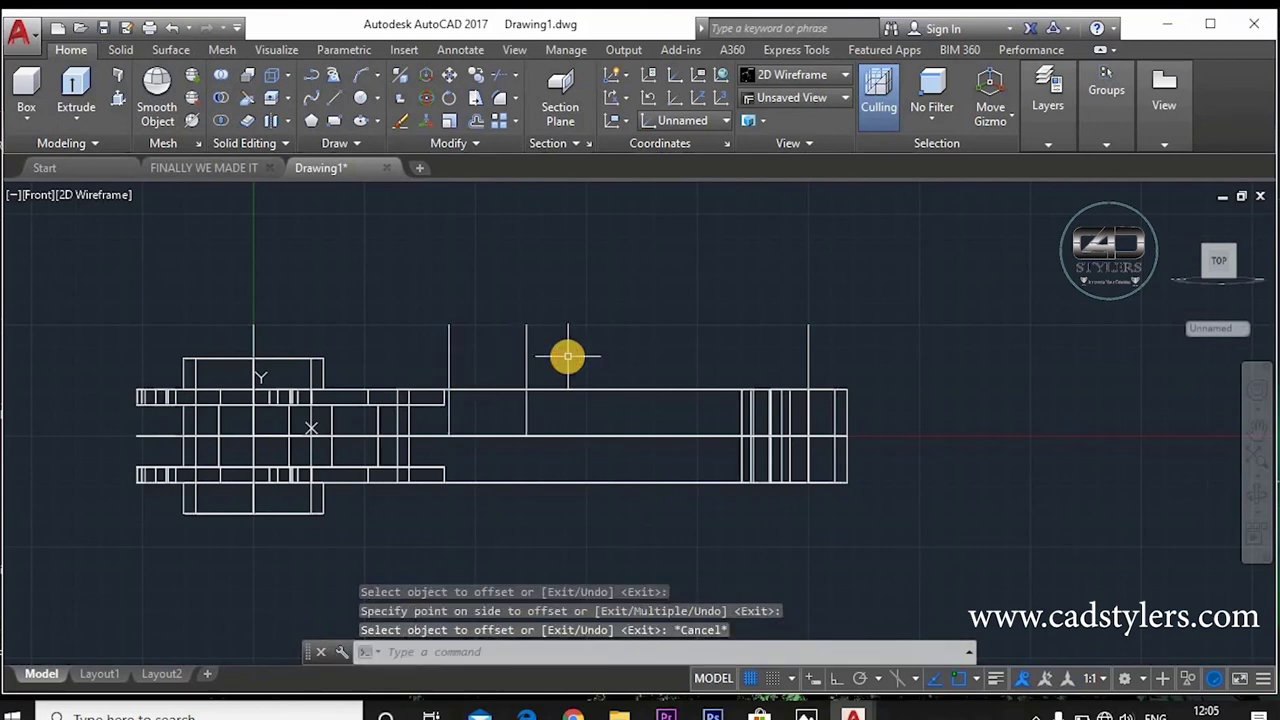
Step: Offset the far-end vertical line 20 units inward
type("o")
key("Return")
type("2")
key("Escape")
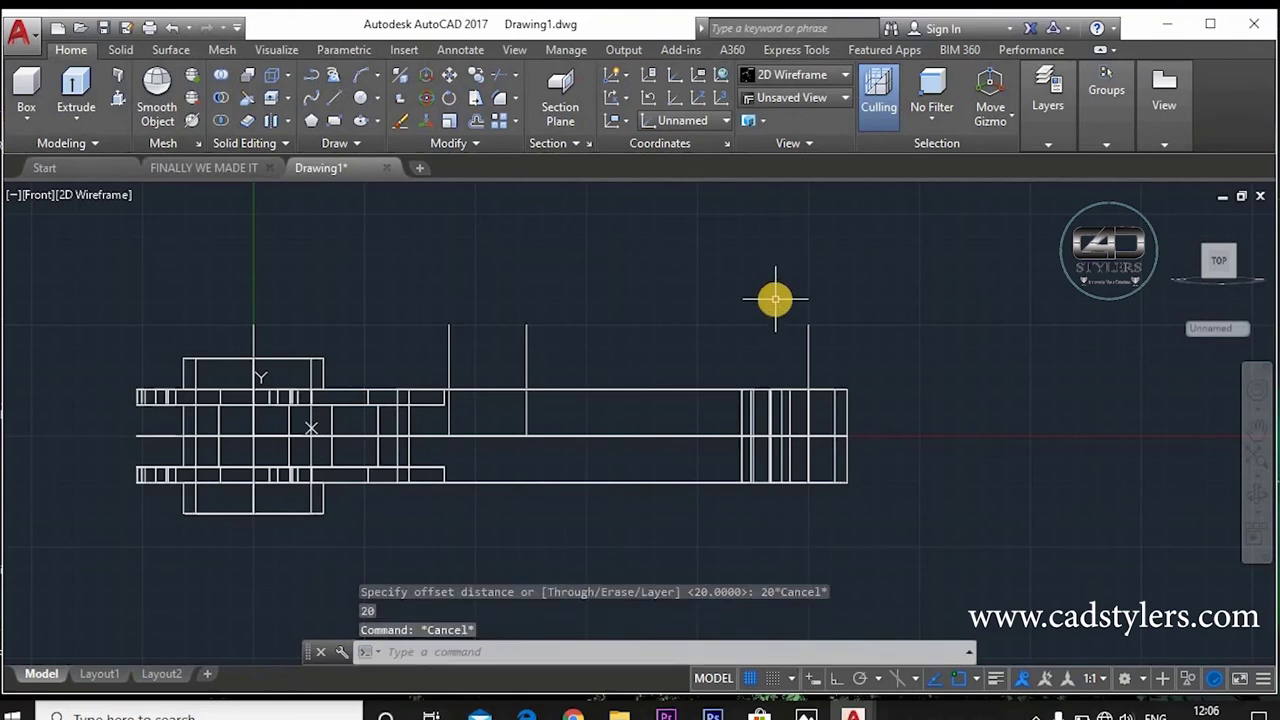
type("o")
key("Return")
type("20")
key("Return")
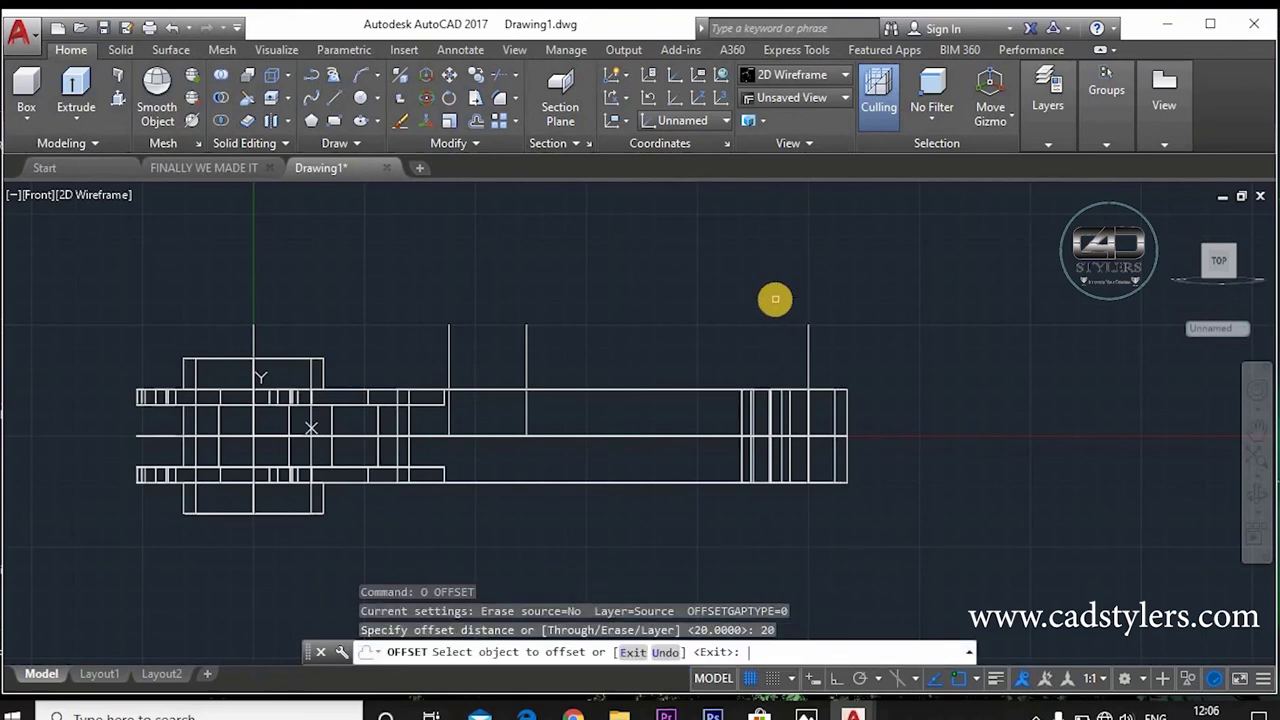
left_click(813, 396)
left_click(806, 359)
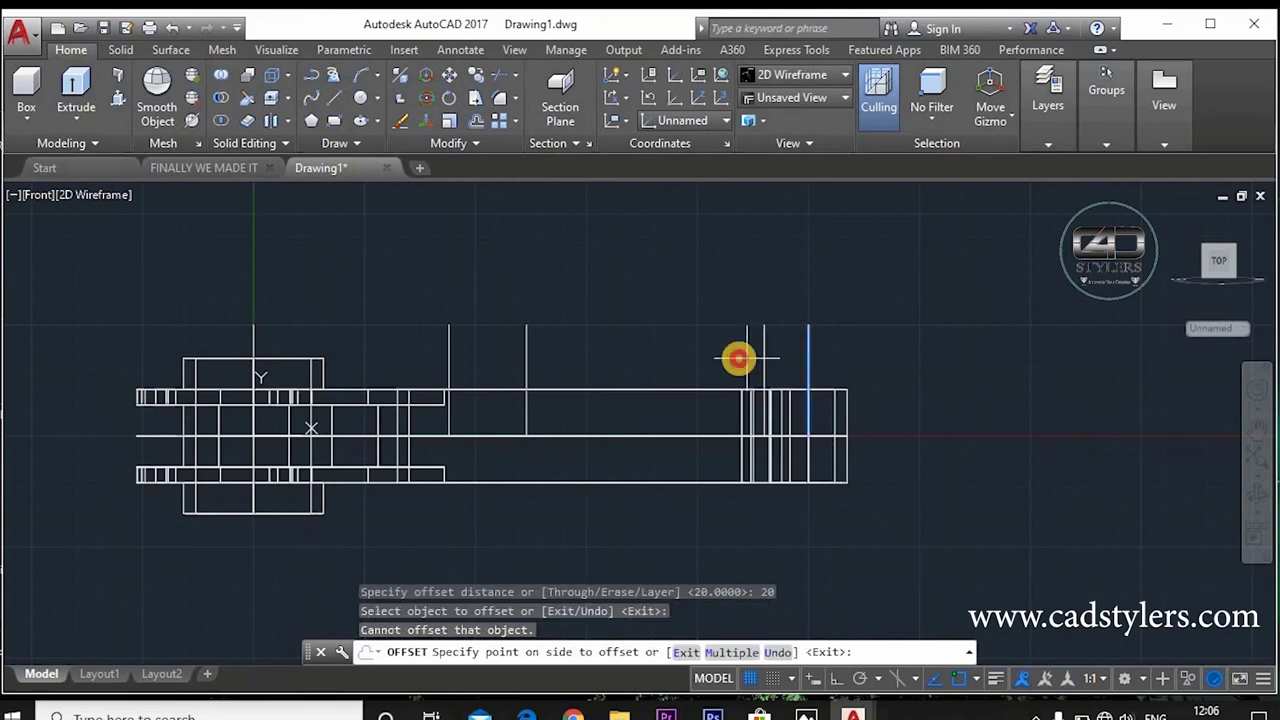
left_click(737, 359)
key("Escape")
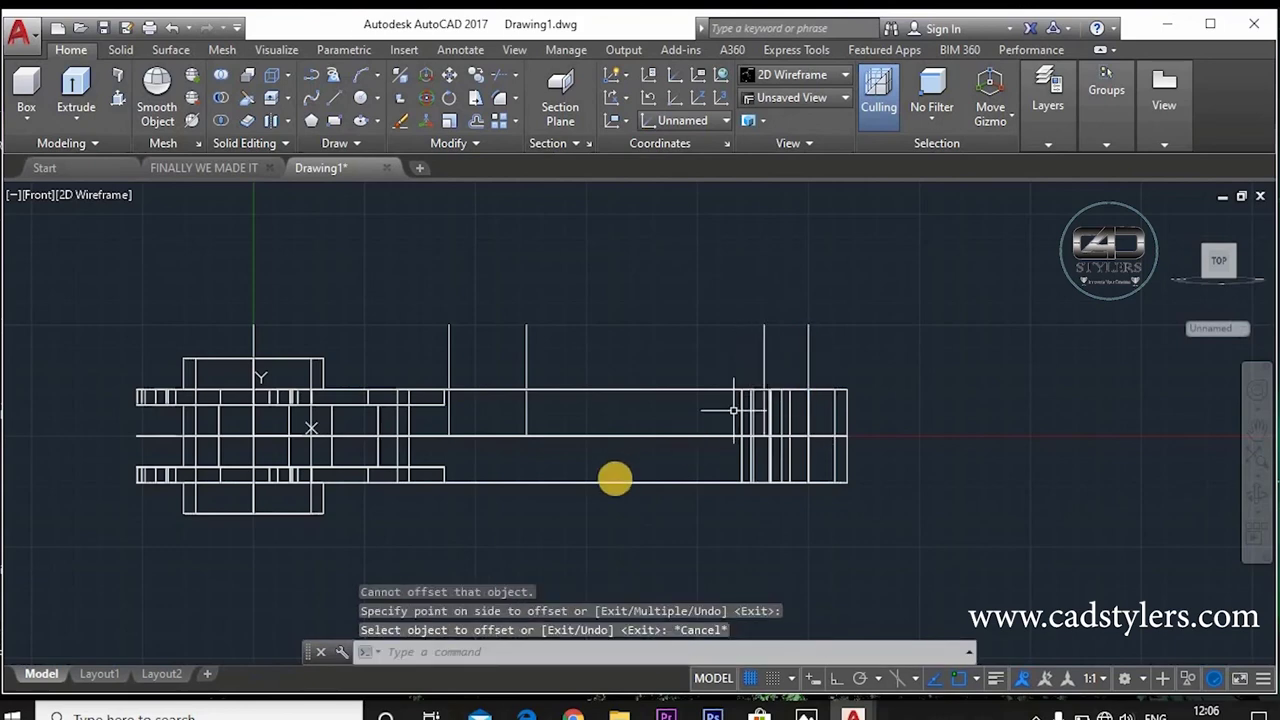
Step: Offset the horizontal centreline 12 units upward
middle_click_drag(613, 479, 625, 450)
type("o")
key("Return")
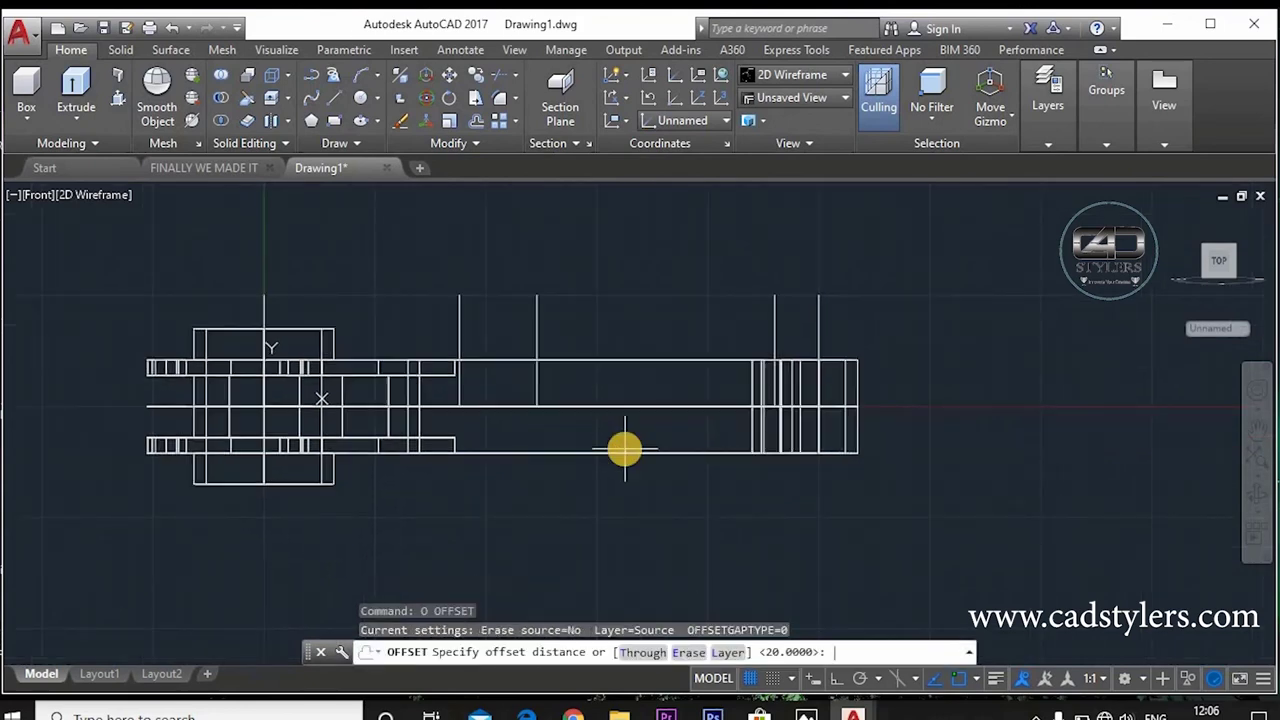
key("Return")
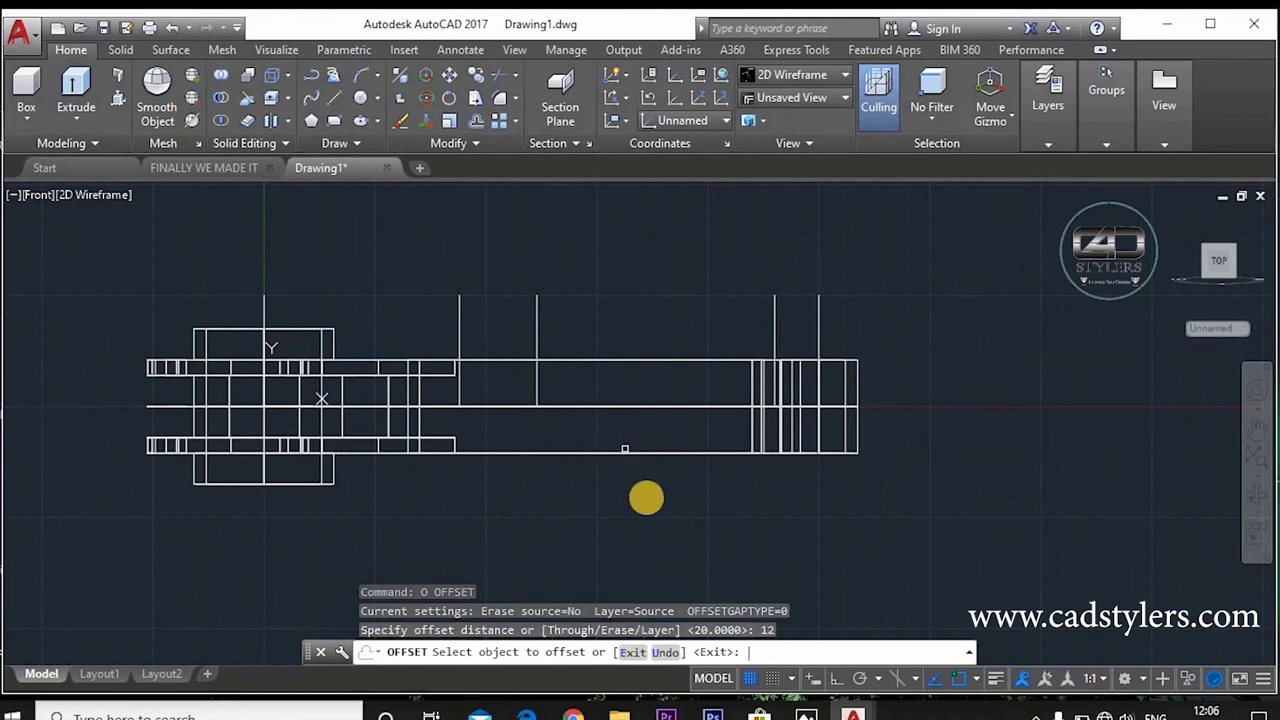
left_click(624, 406)
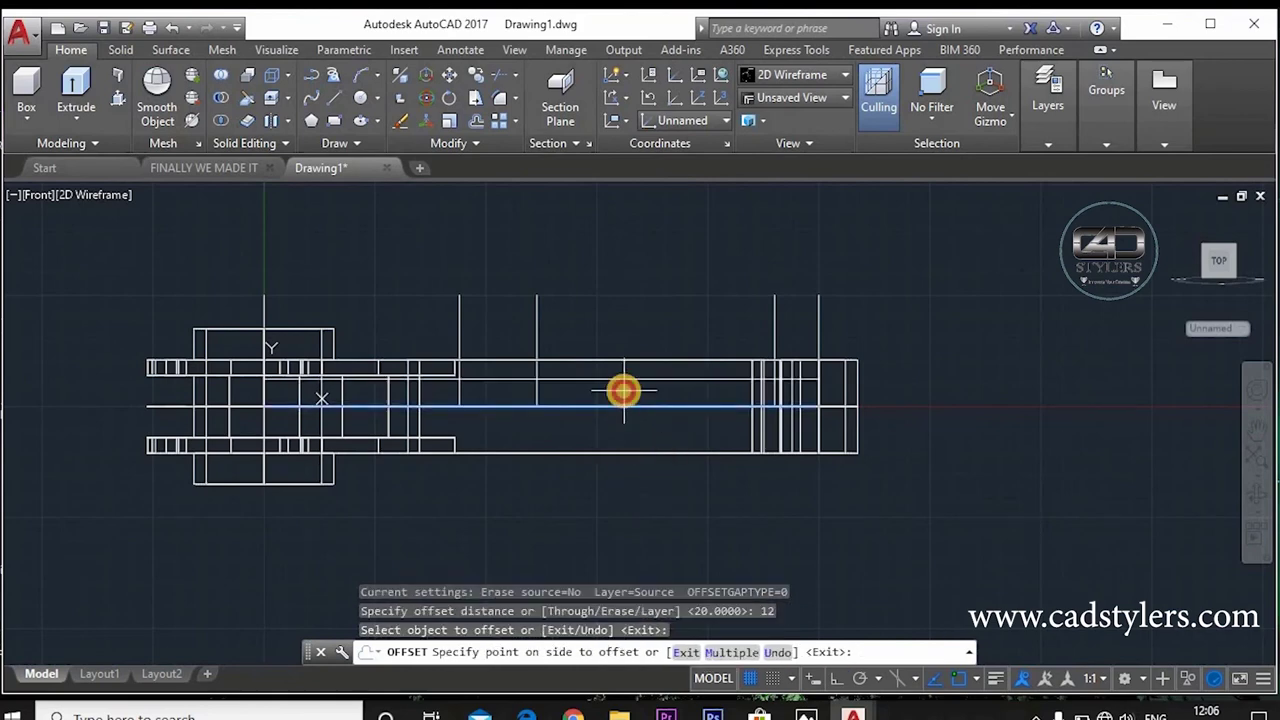
left_click(624, 391)
key("Escape")
Step: Orbit the rod to an angled 3D view looking down the shank at the small end
scroll(477, 383, "up", 2)
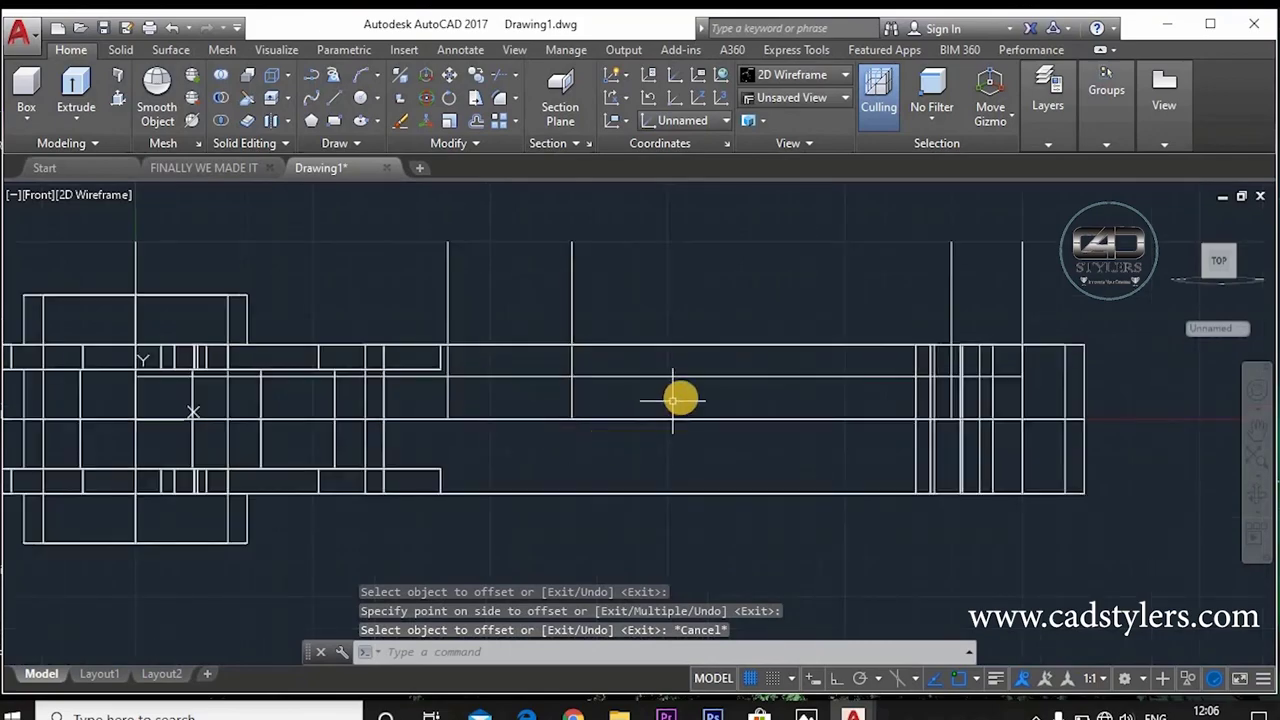
middle_click_drag(671, 400, 569, 423, "shift")
middle_click_drag(546, 363, 723, 317, "shift")
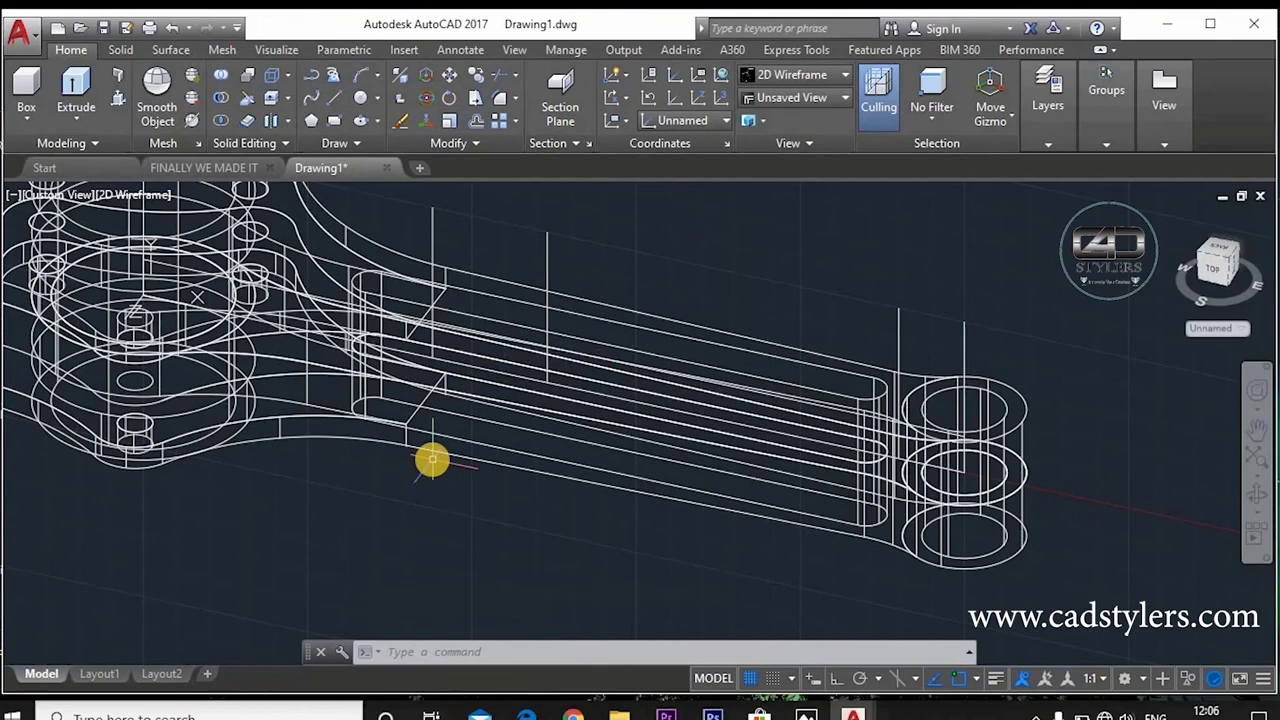
middle_click_drag(730, 400, 523, 336, "shift")
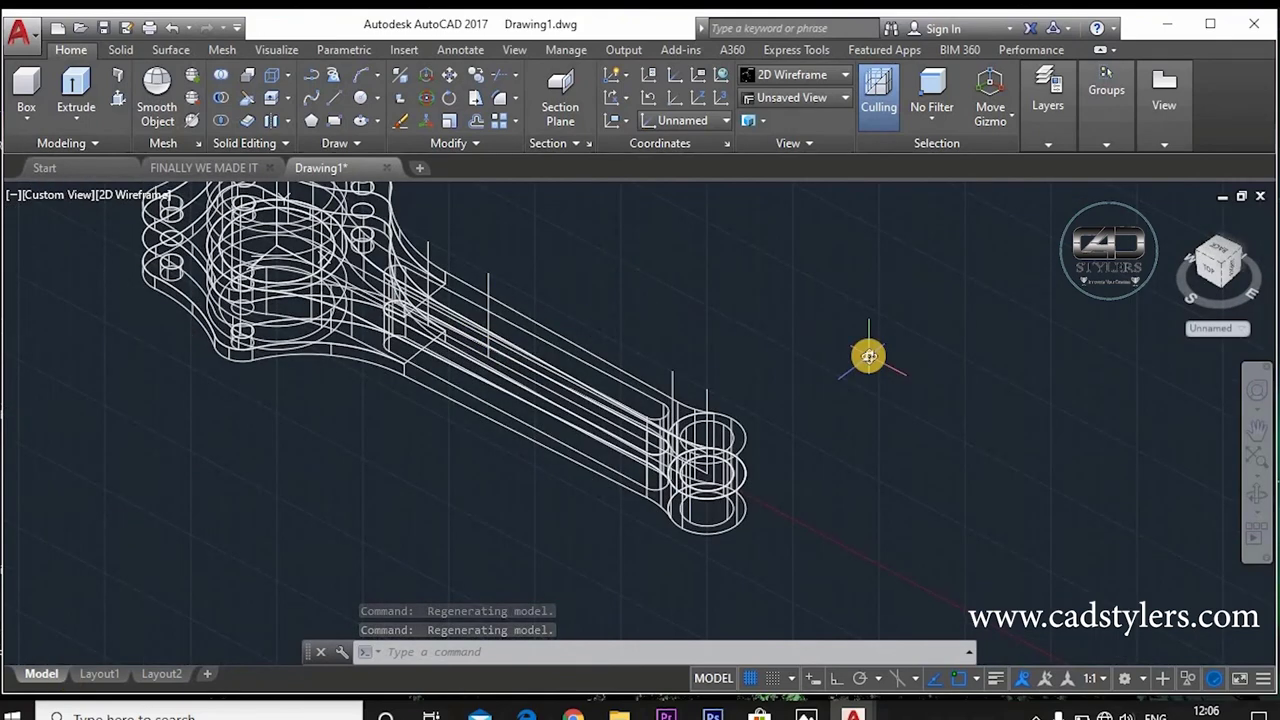
mouse_move(869, 357)
middle_mouse_down("shift")
mouse_move(849, 320)
mouse_move(869, 366)
mouse_move(890, 365)
mouse_move(880, 376)
middle_mouse_up("shift")
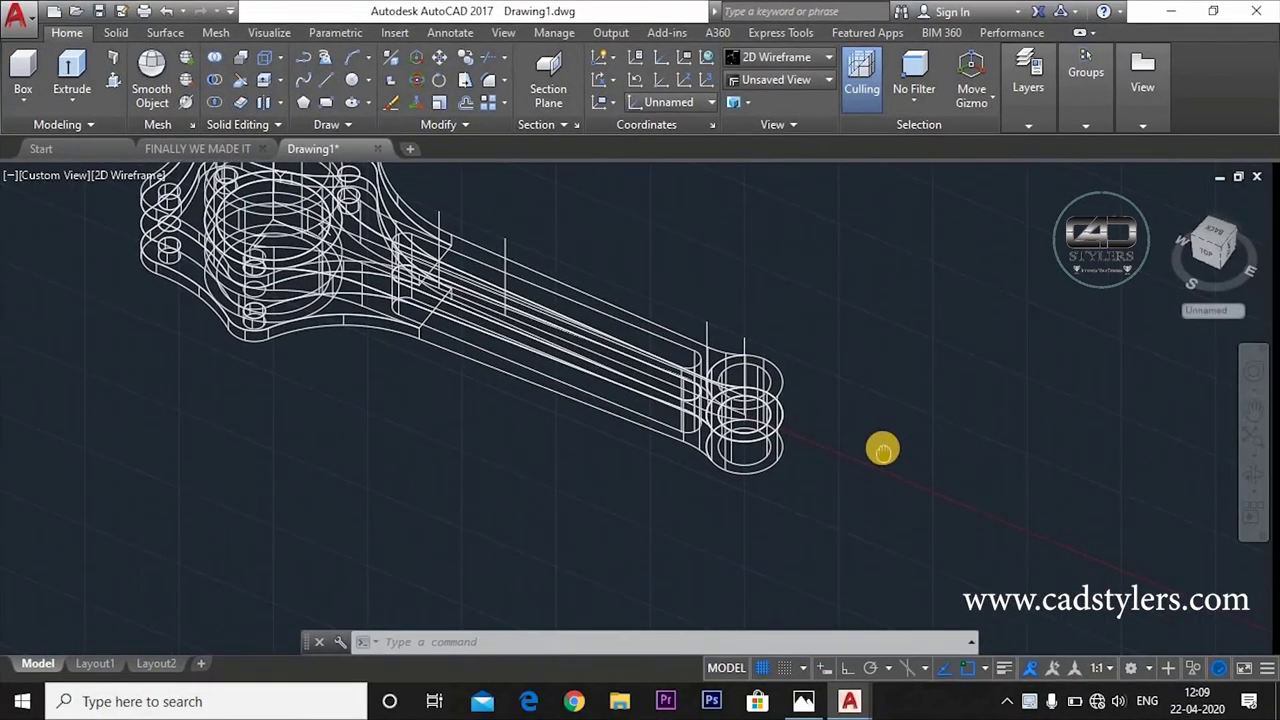
mouse_move(882, 463)
middle_mouse_down("shift")
mouse_move(873, 474)
mouse_move(885, 463)
middle_mouse_up("shift")
Step: Select the six construction lines along the shank for a move
type("m")
key("Return")
left_click(790, 432)
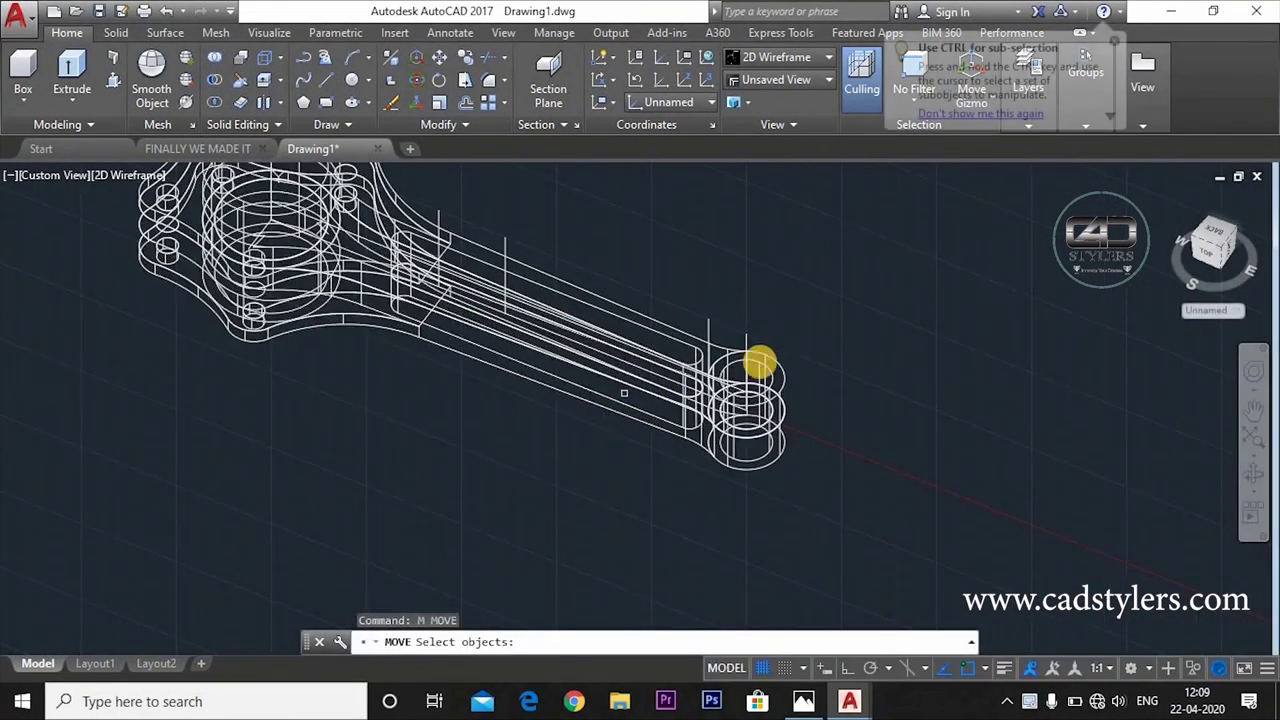
left_click(710, 330)
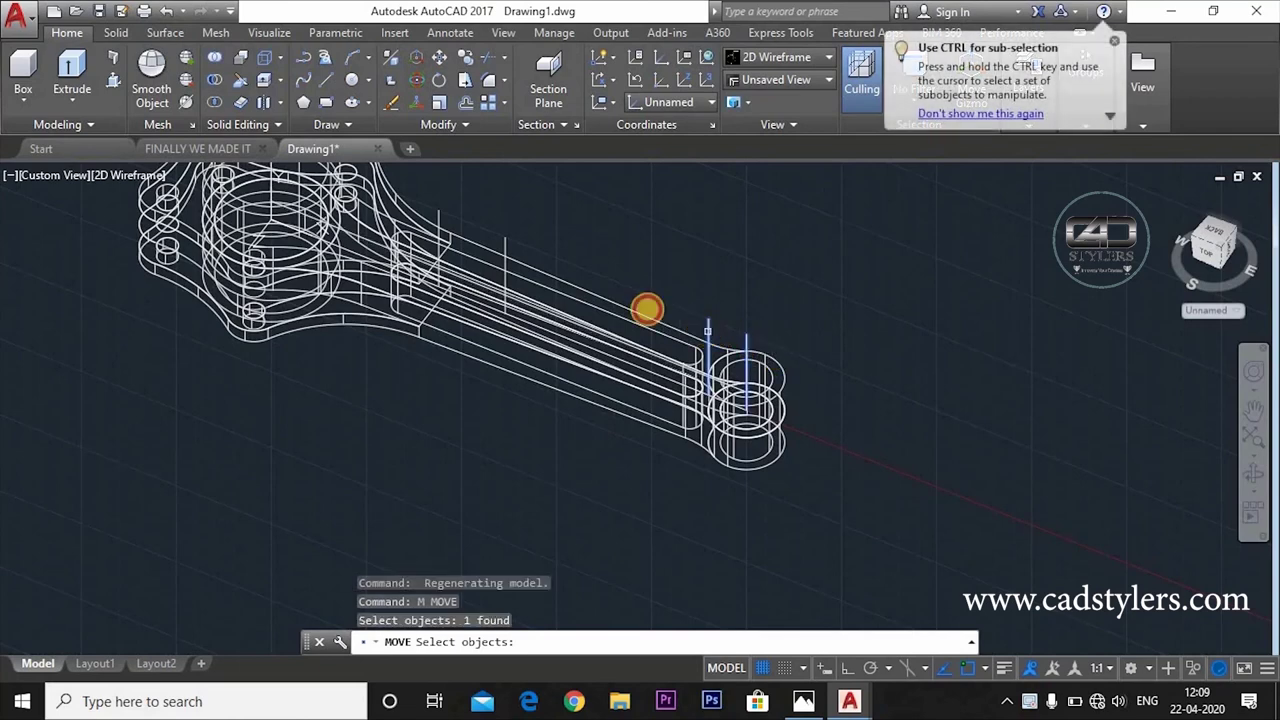
left_click(505, 245)
left_click(437, 215)
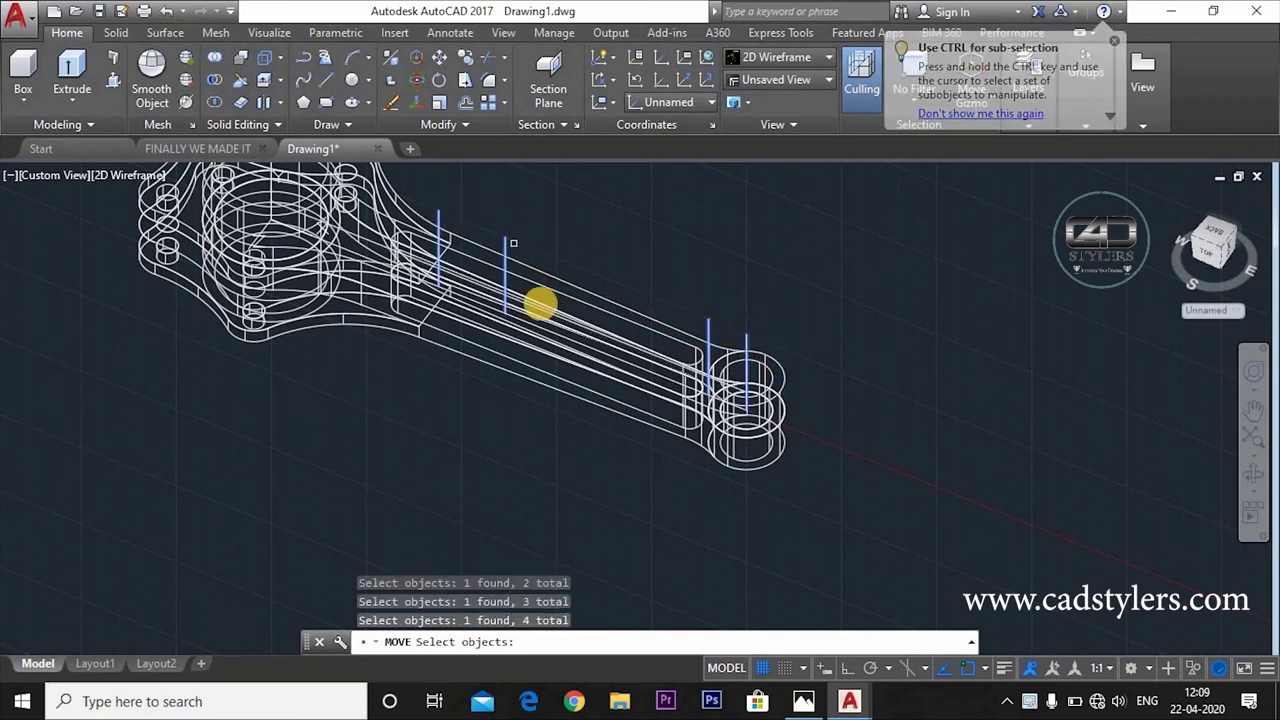
scroll(797, 403, "up", 5)
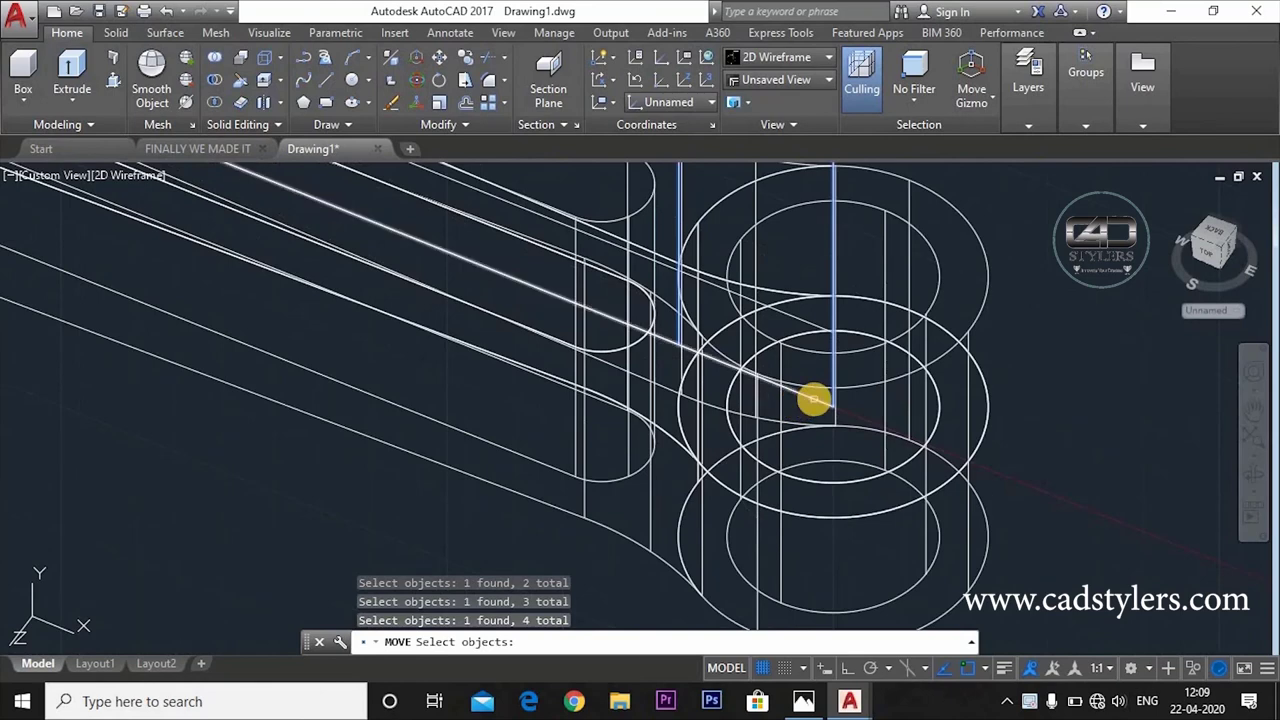
left_click(813, 400)
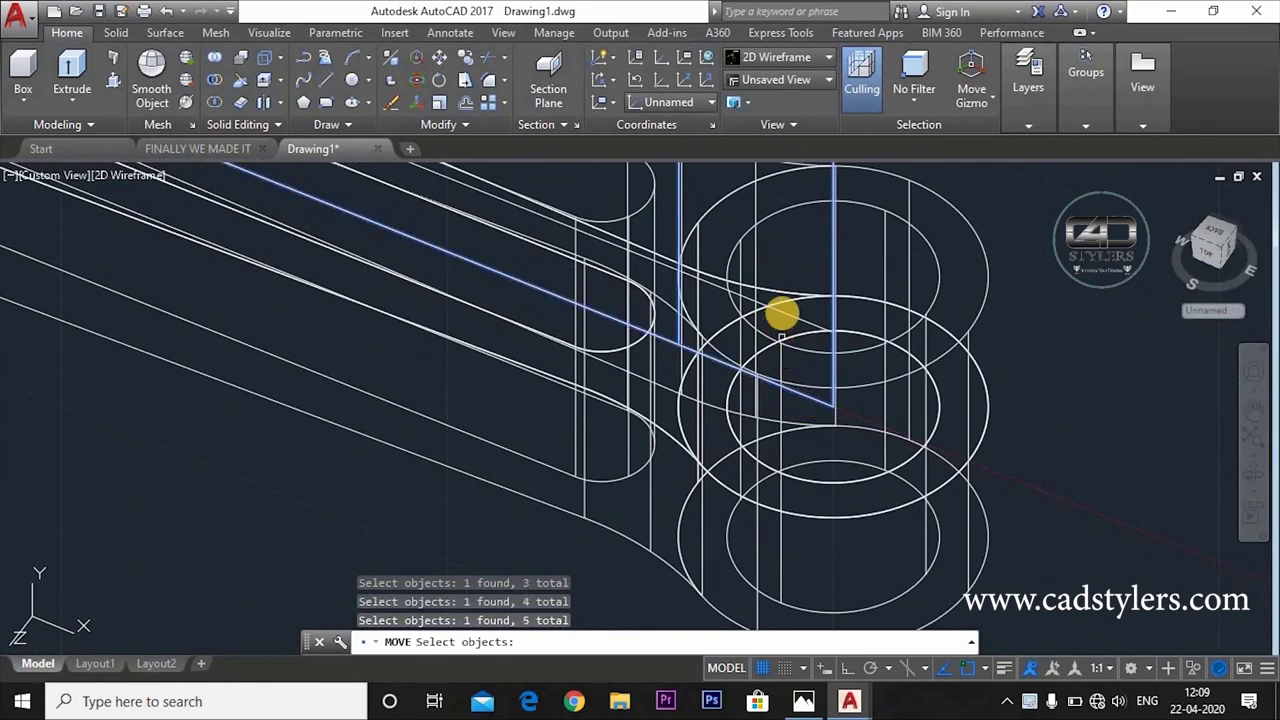
left_click(791, 318)
scroll(789, 323, "down", 5)
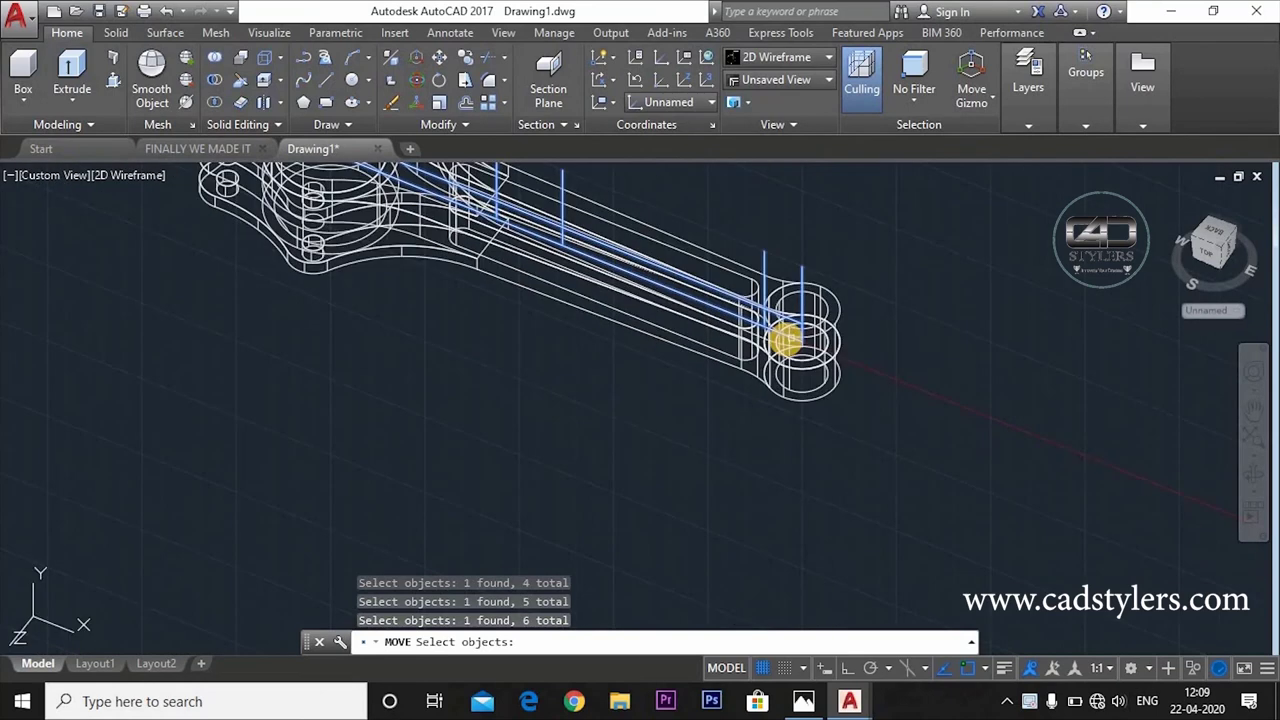
right_click(762, 339)
Step: Move them 100 units along +Z from the small end, with Ortho on
scroll(790, 345, "up", 4)
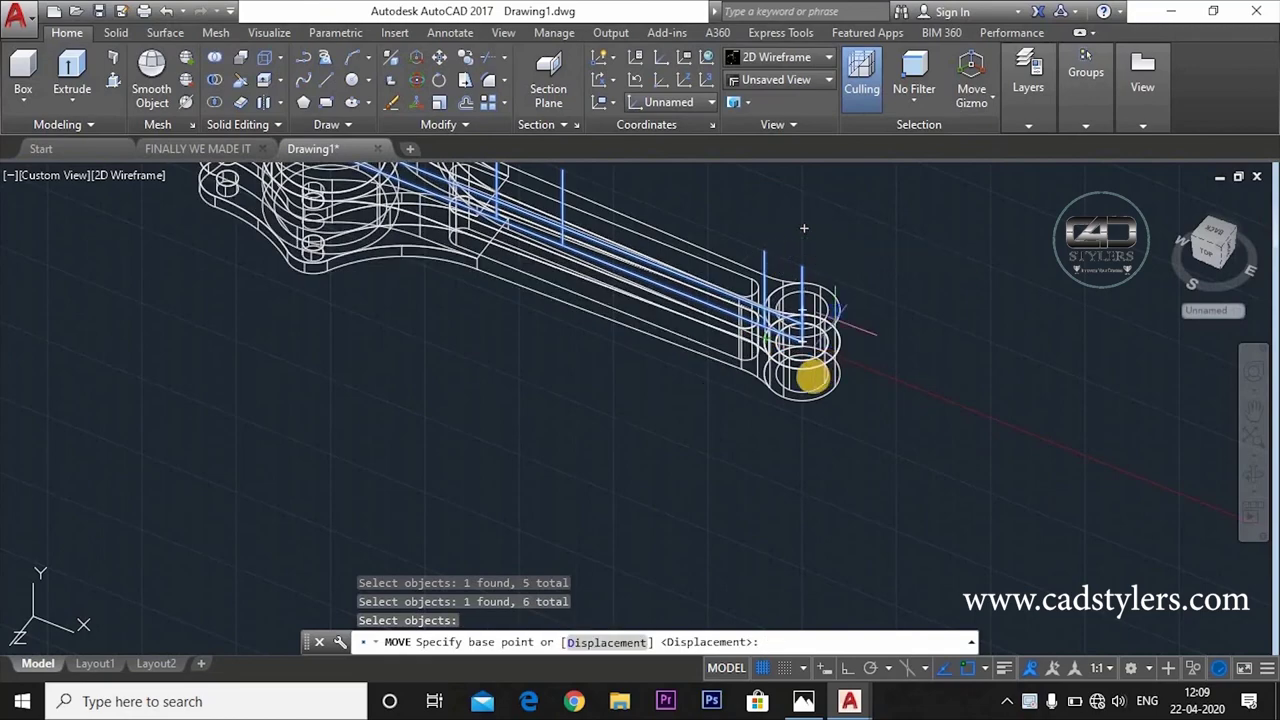
scroll(785, 287, "up", 5)
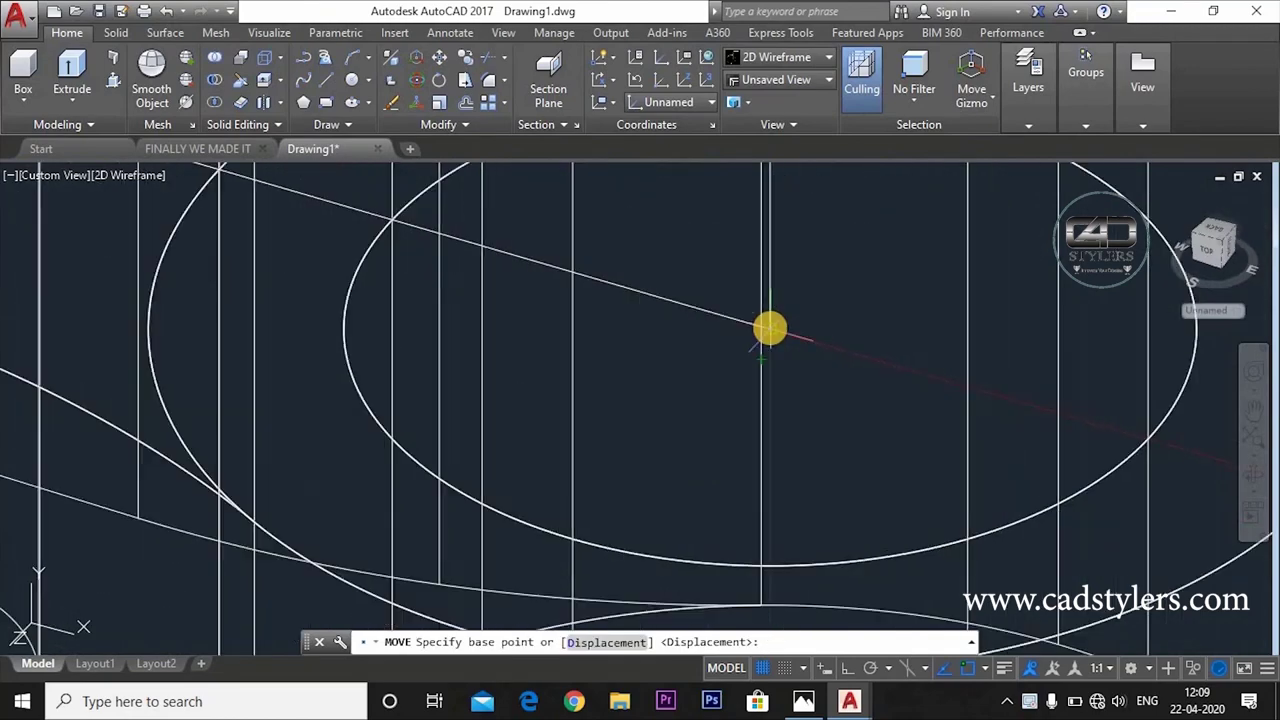
left_click(770, 327)
scroll(769, 334, "down", 8)
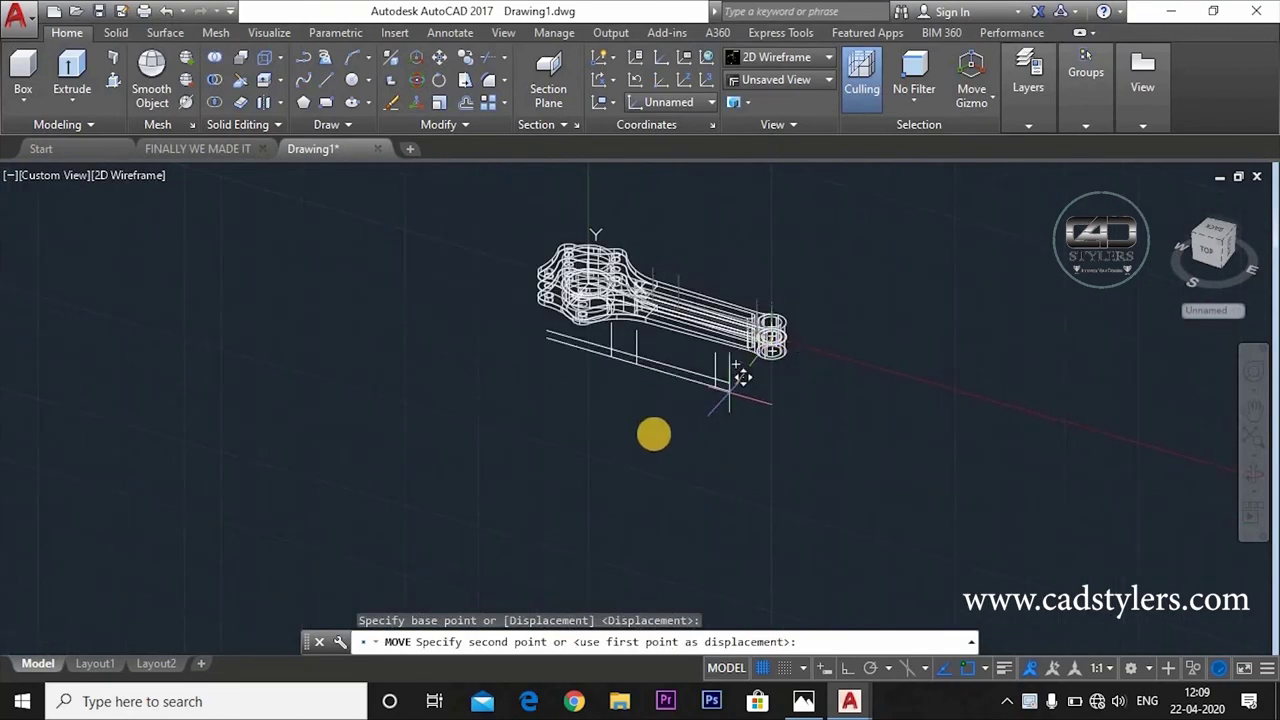
middle_click_drag(670, 425, 600, 446, "shift")
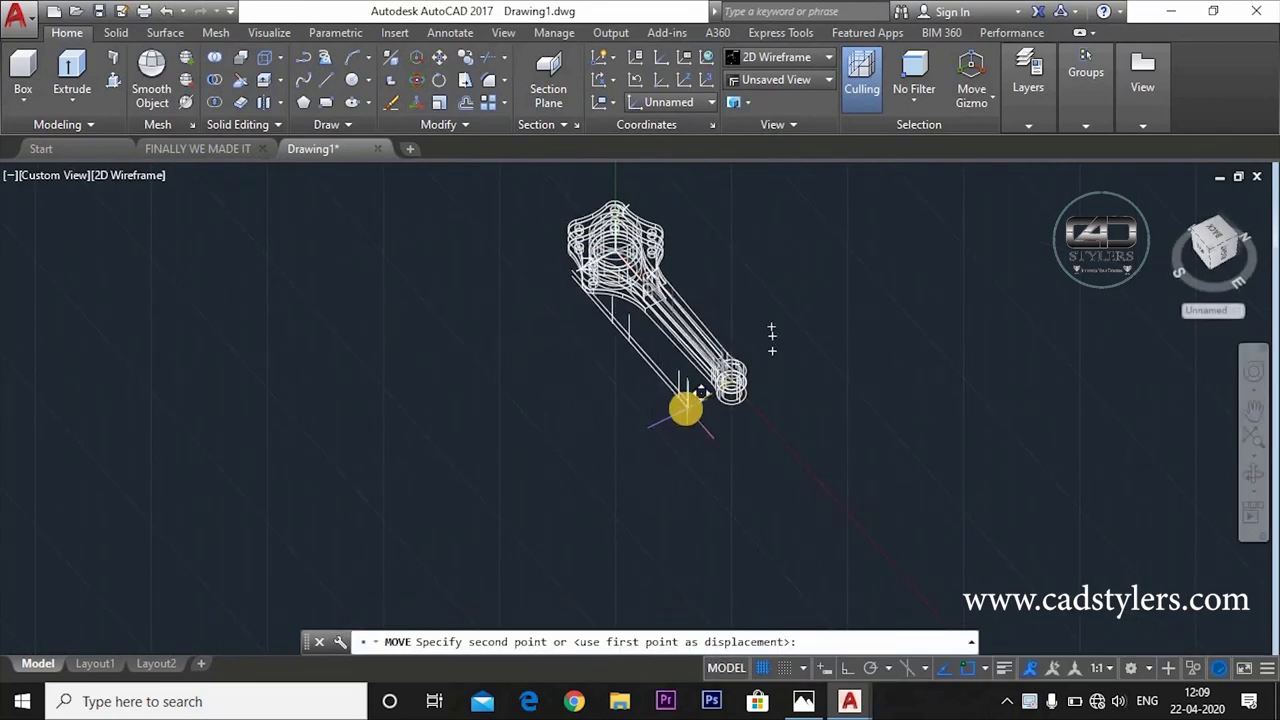
left_click(847, 668)
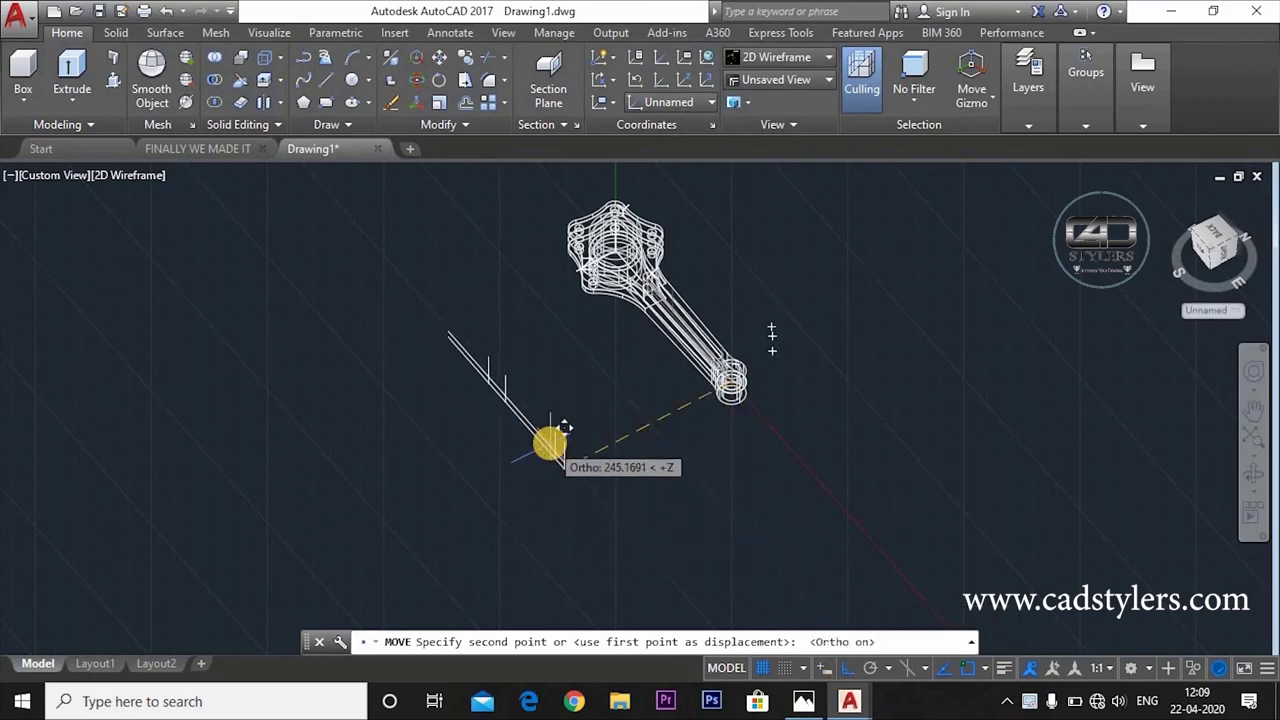
type("100")
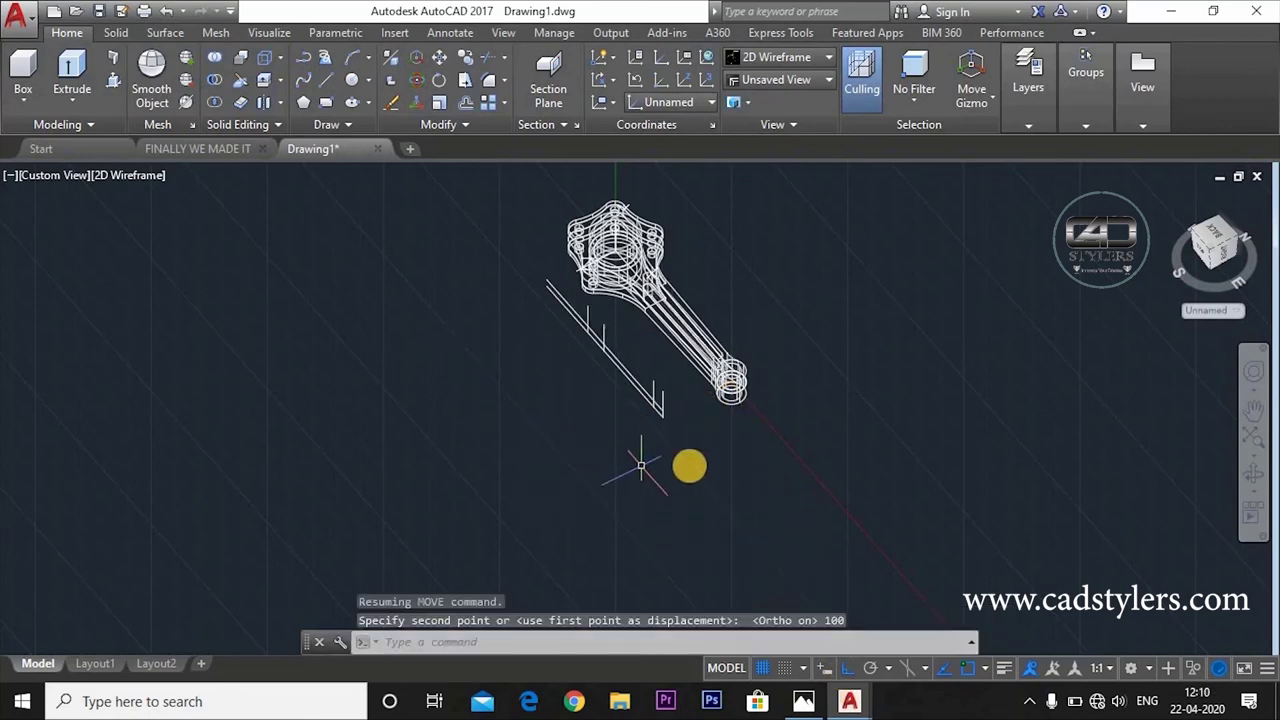
middle_click_drag(669, 446, 714, 313, "shift")
Step: Return to the Front view, then orbit back to an isometric view of the rod
left_click(1210, 262)
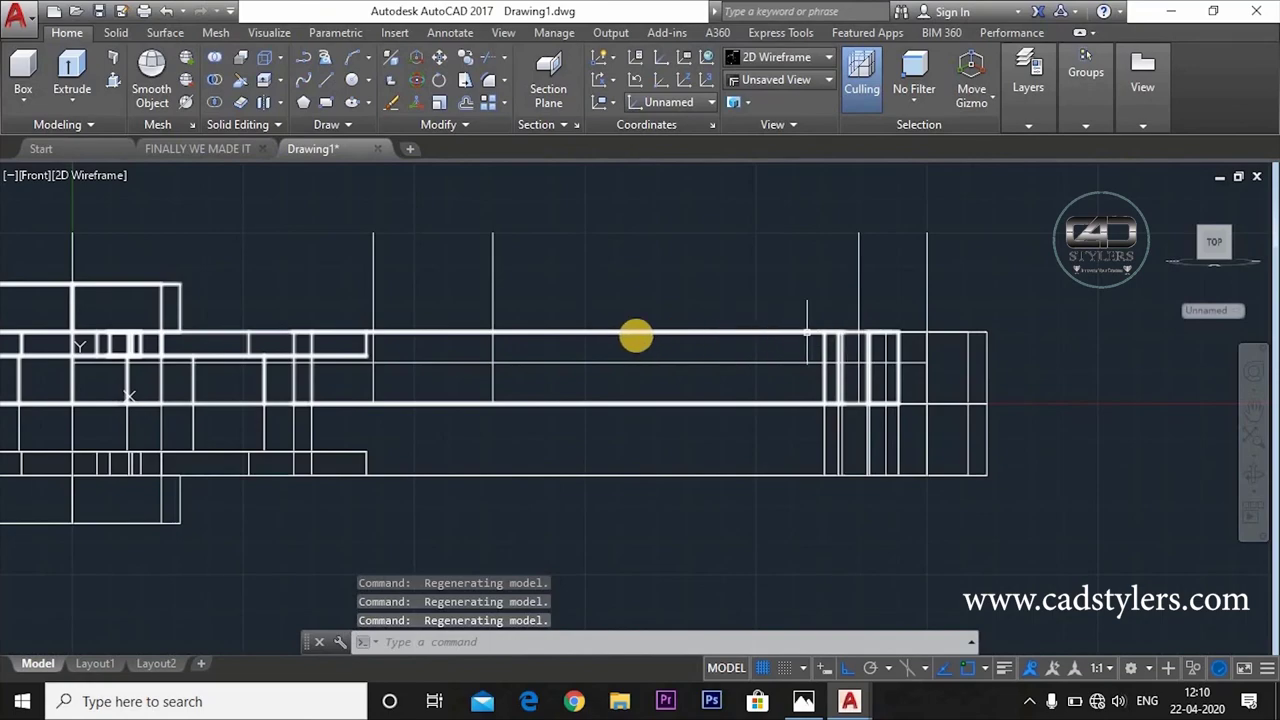
middle_click_drag(697, 347, 749, 534, "shift")
middle_click_drag(824, 578, 880, 517, "shift")
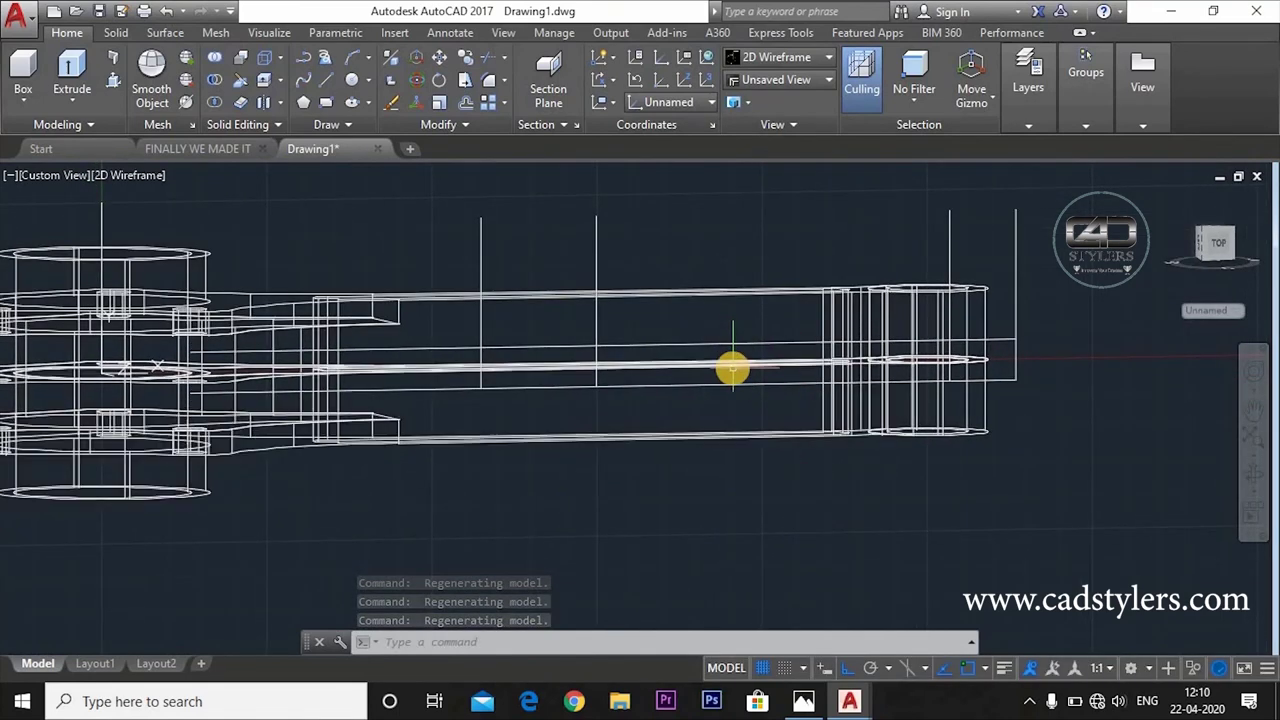
middle_click_drag(736, 341, 726, 330, "shift")
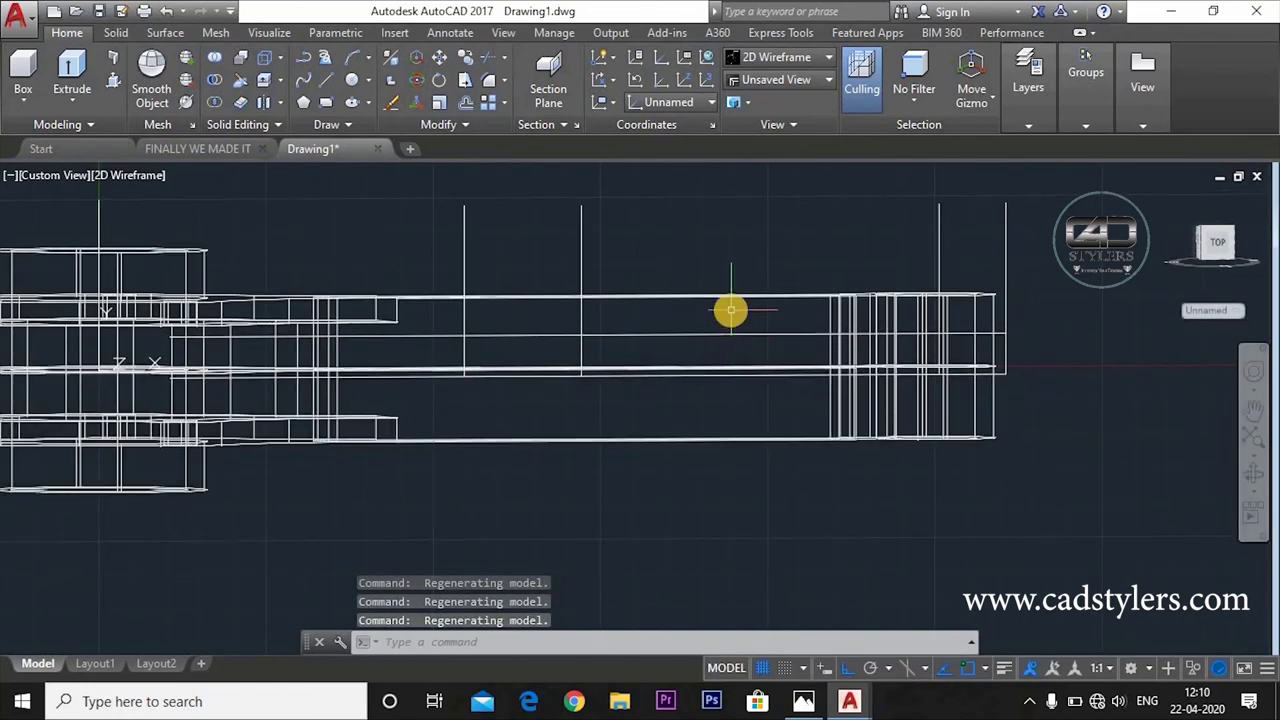
middle_click_drag(954, 528, 873, 568, "shift")
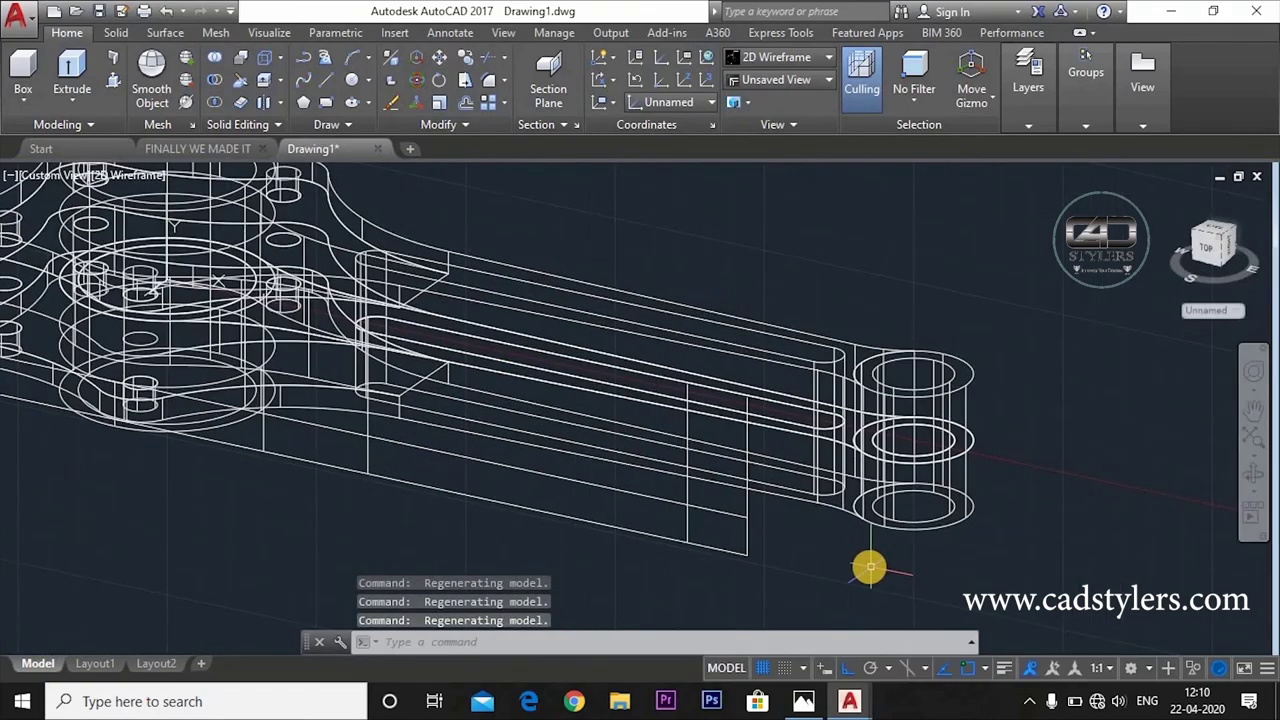
Step: Start an offset with a distance of 9
type("o")
key("Return")
type("9")
key("Return")
left_click(620, 455)
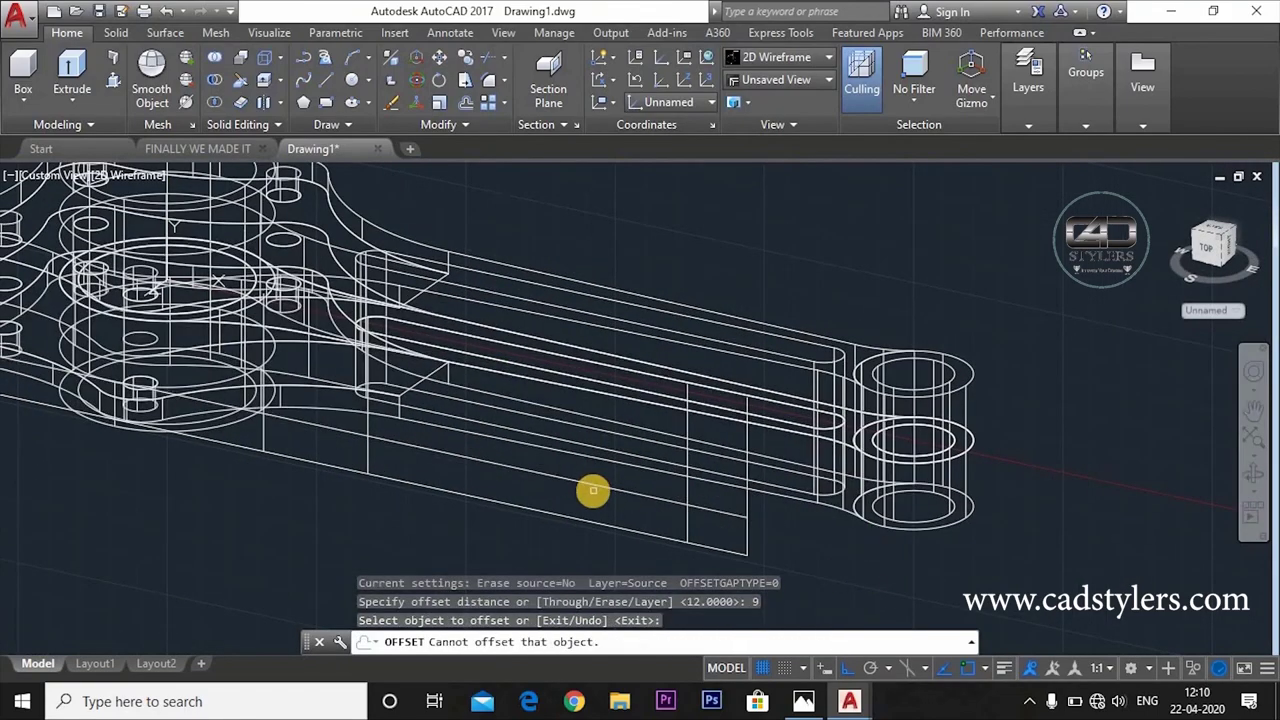
Step: Offset the picked guide edge 9 units to one side
left_click(600, 434)
left_click(611, 474)
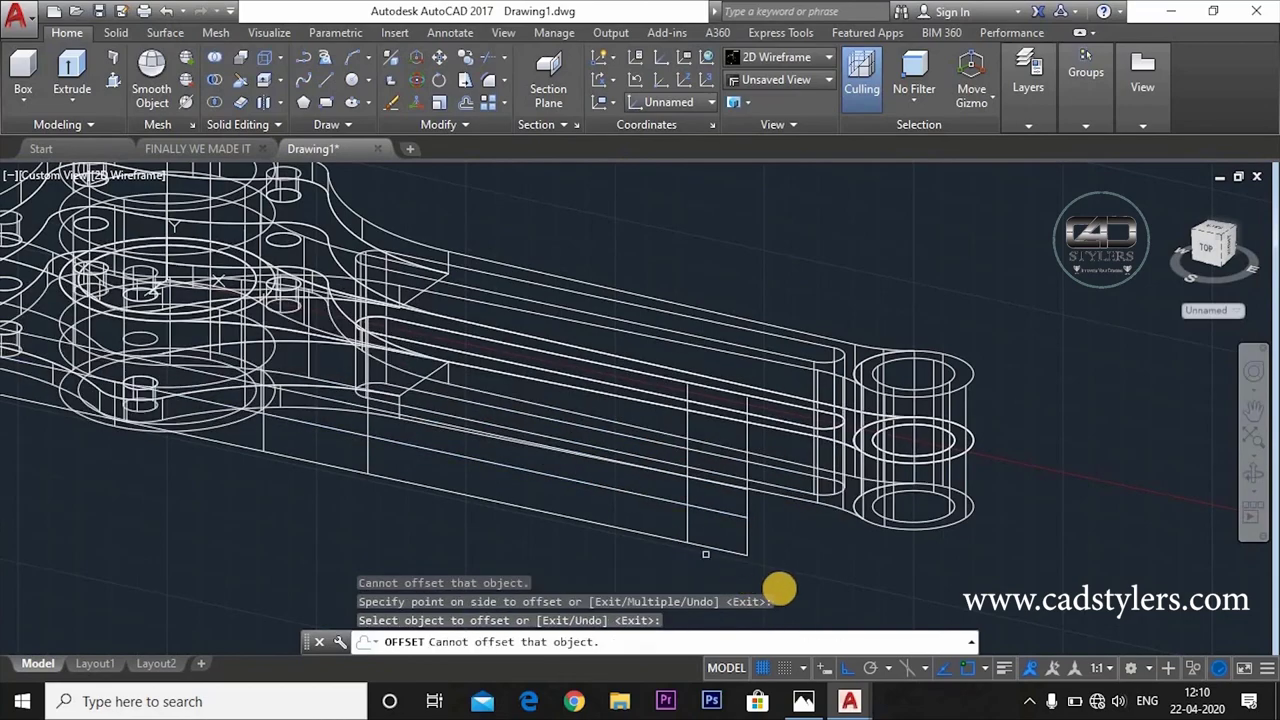
middle_click_drag(779, 589, 798, 431, "shift")
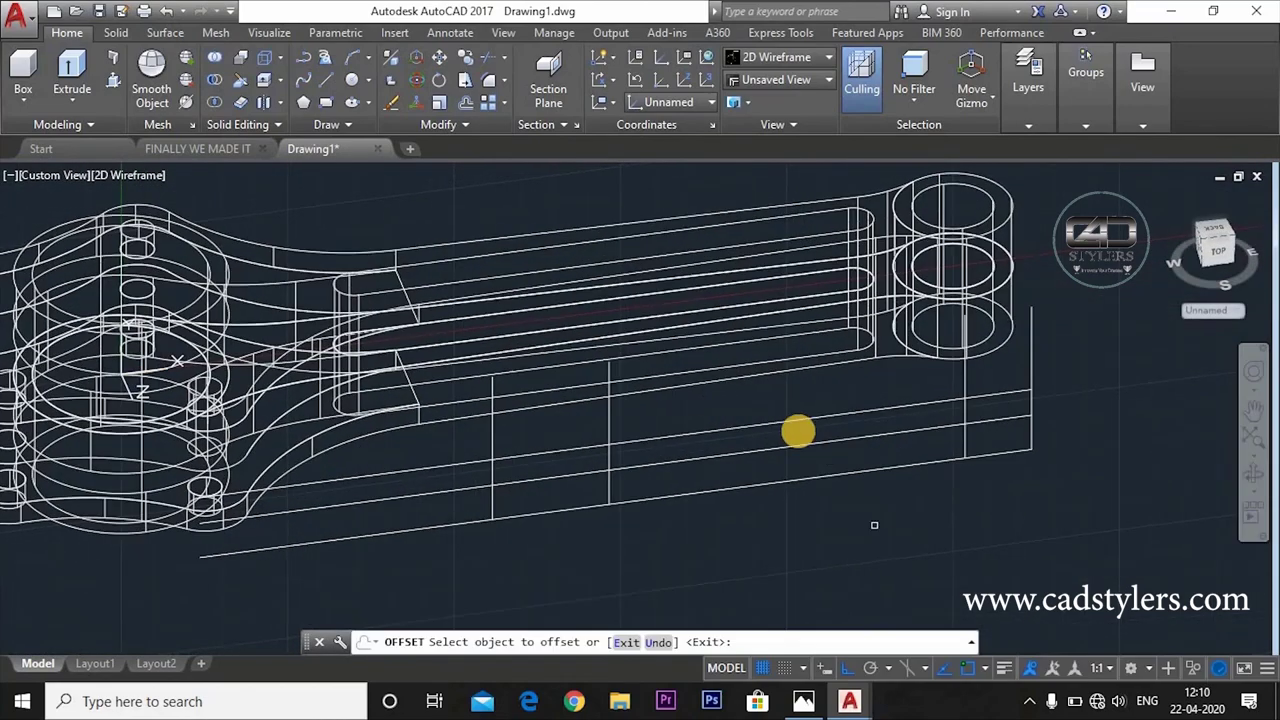
key("Escape")
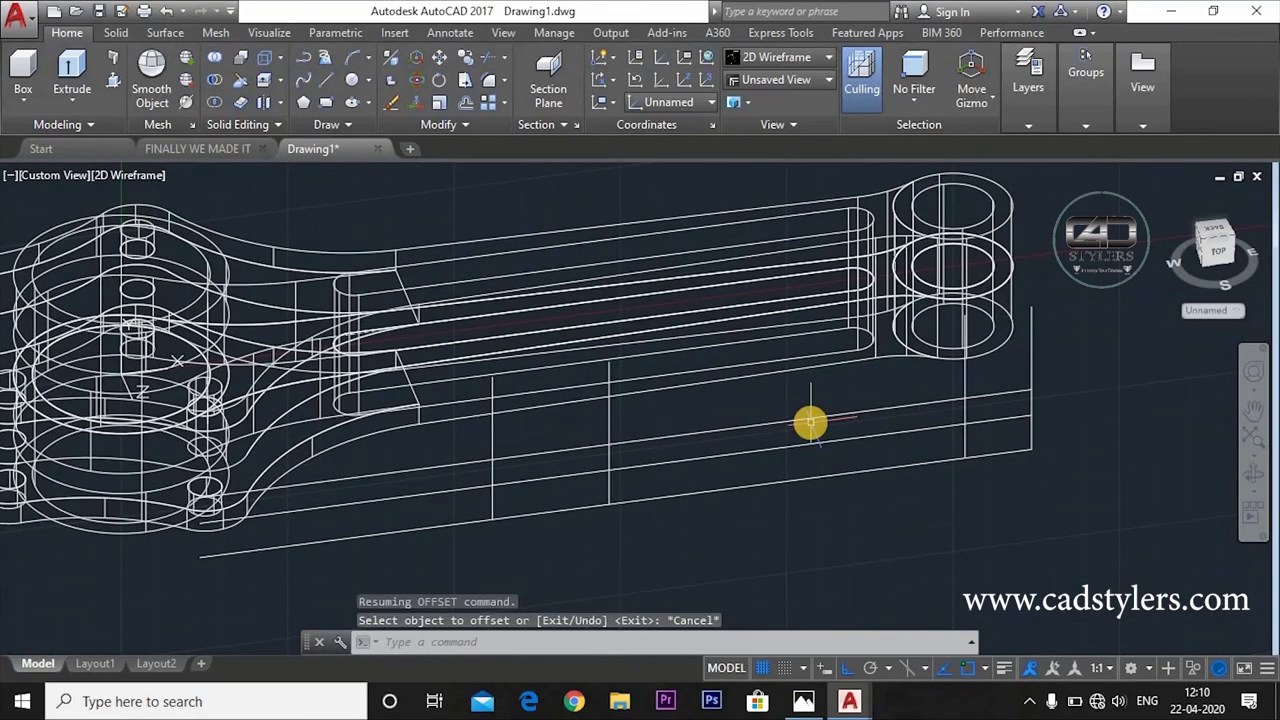
Step: Trim the vertical stub and the guide lines' left ends back to the vertical line
type("tr")
key("Return")
key("Return")
key("Escape")
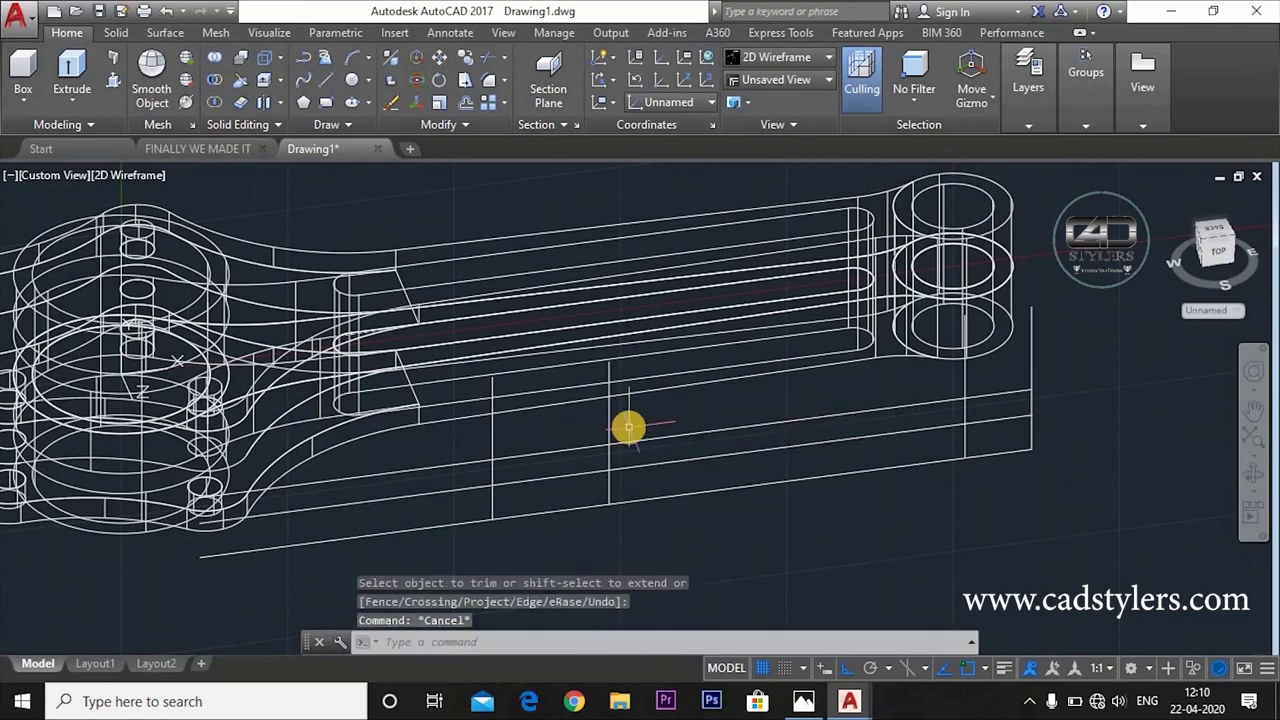
key("Return")
key("Return")
middle_click_drag(628, 428, 569, 429, "shift")
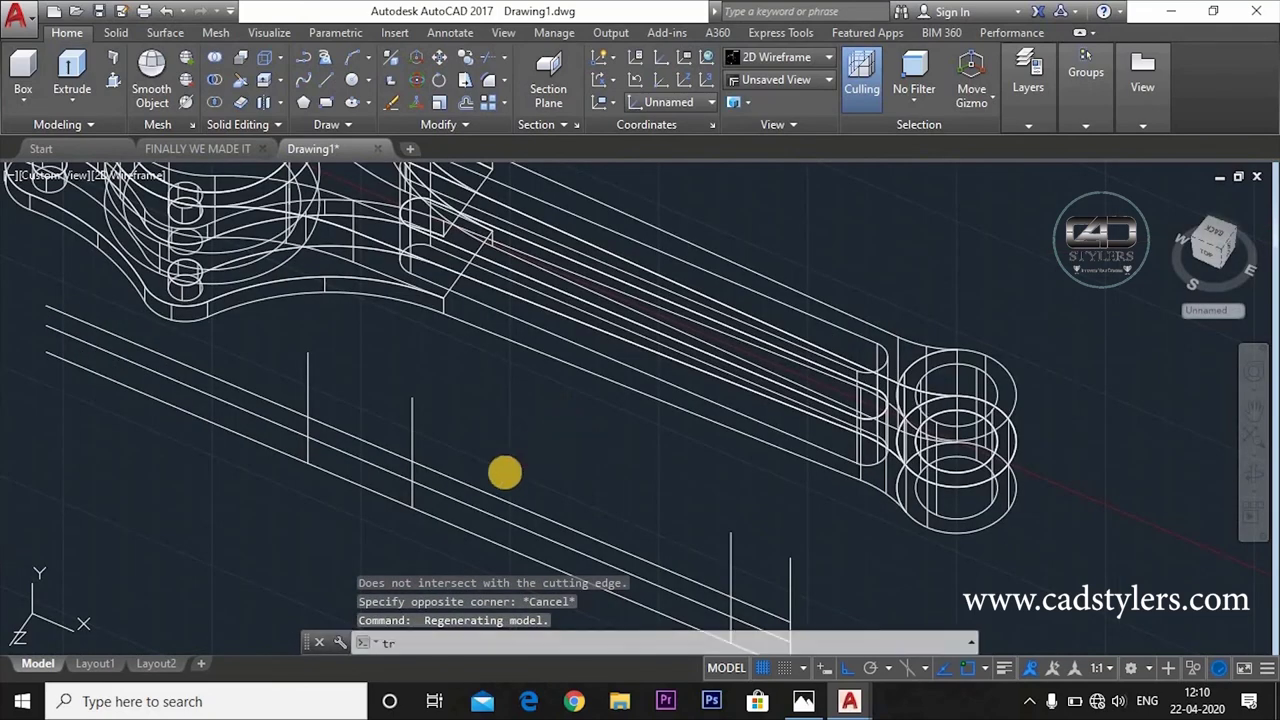
middle_click_drag(503, 474, 596, 430)
left_click(494, 401)
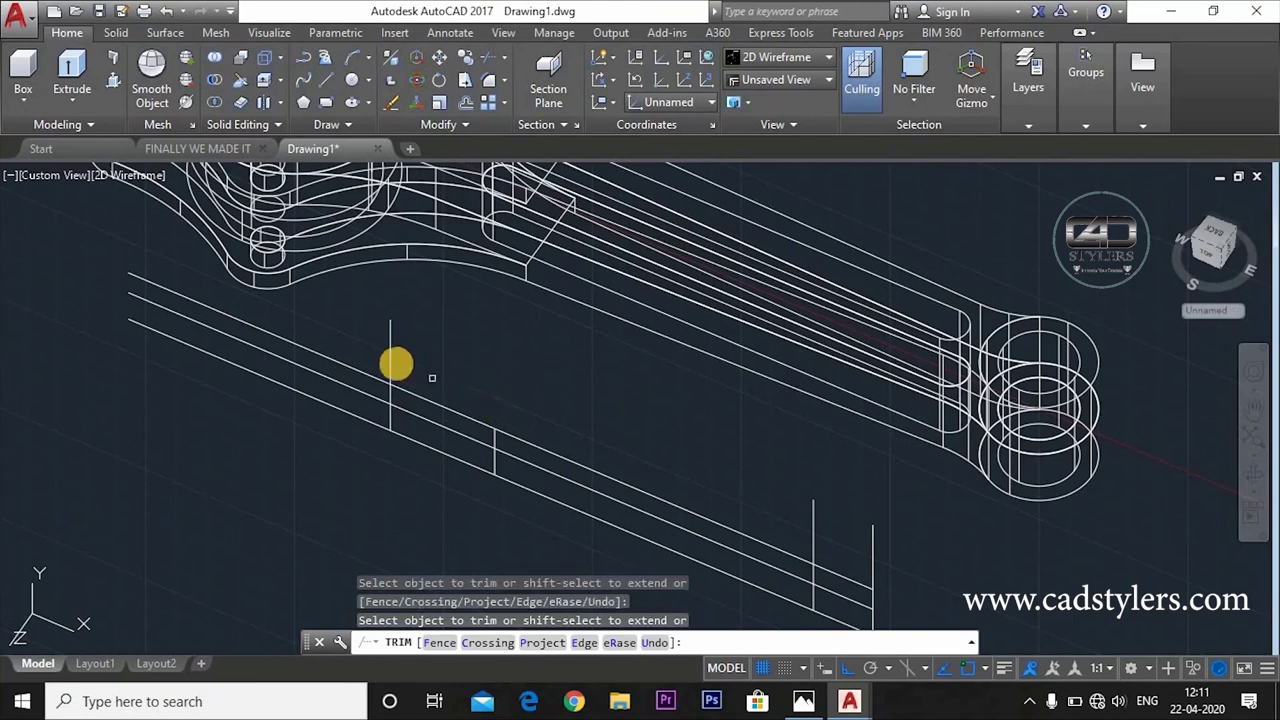
left_click(362, 348)
left_click(294, 449)
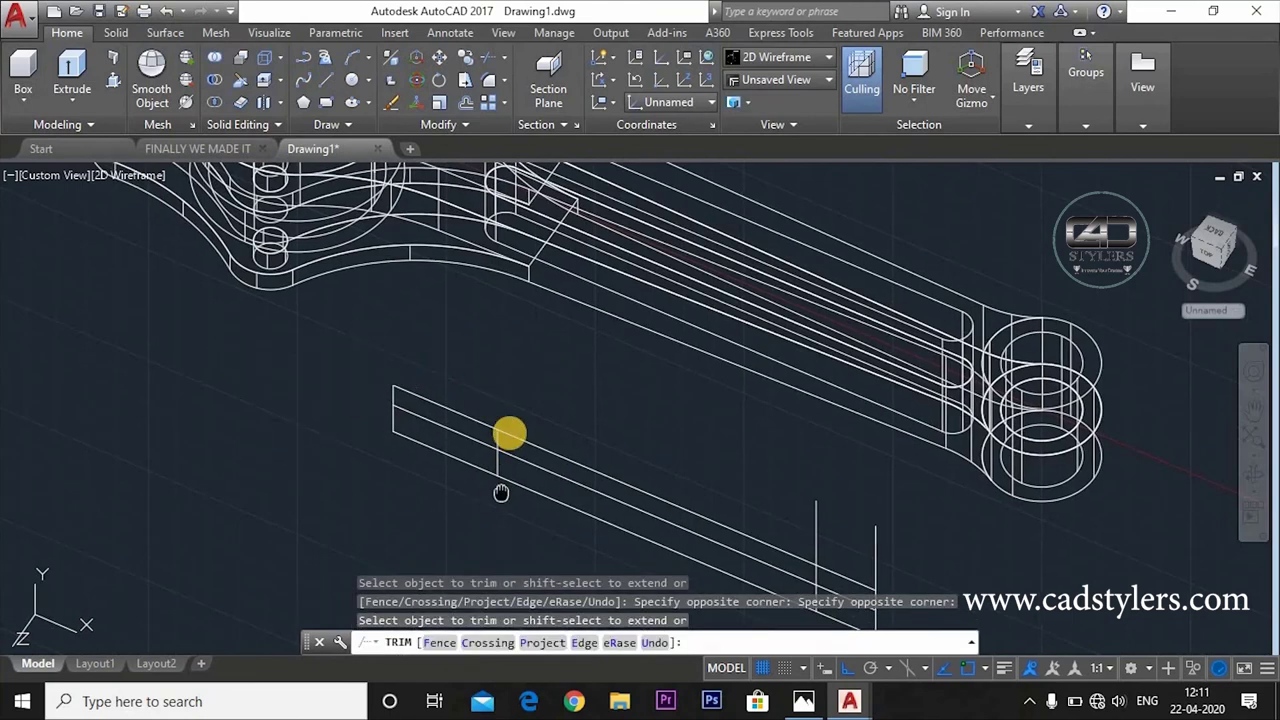
middle_click_drag(562, 571, 542, 408)
Step: Trim the right-end and lower edge segments into a closed rectangular profile
left_click(849, 409)
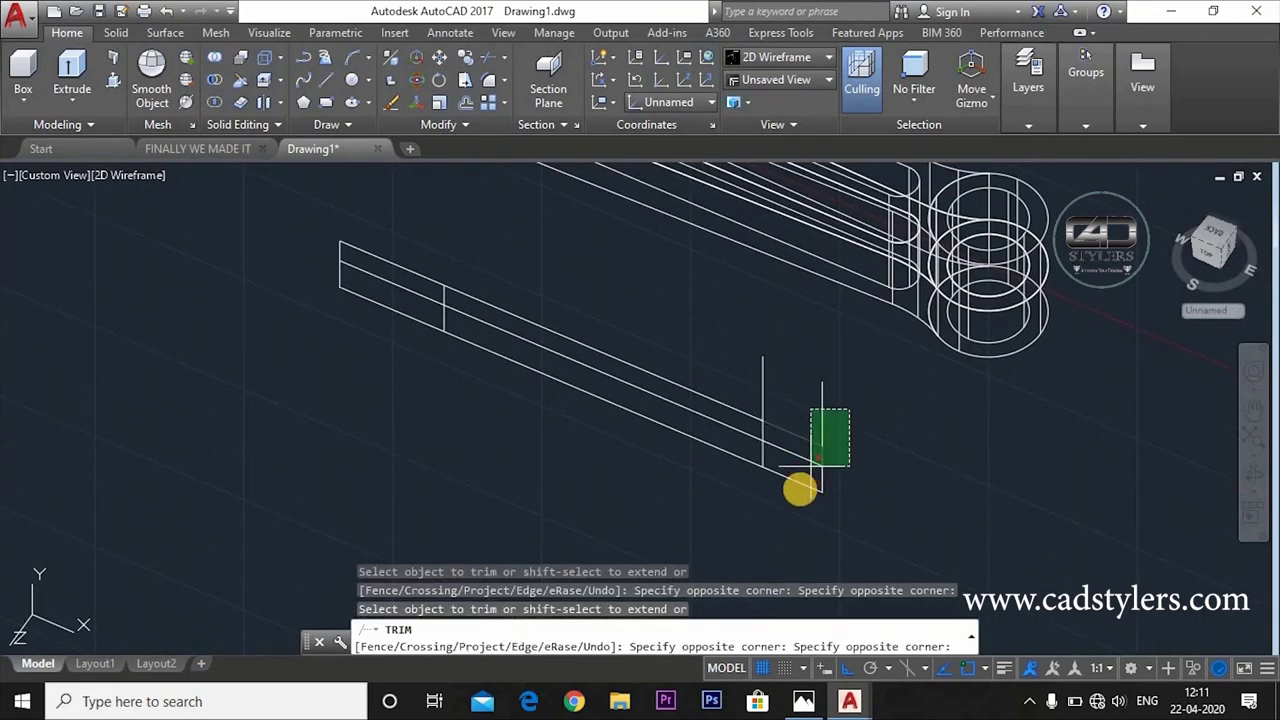
left_click(794, 503)
left_click(762, 378)
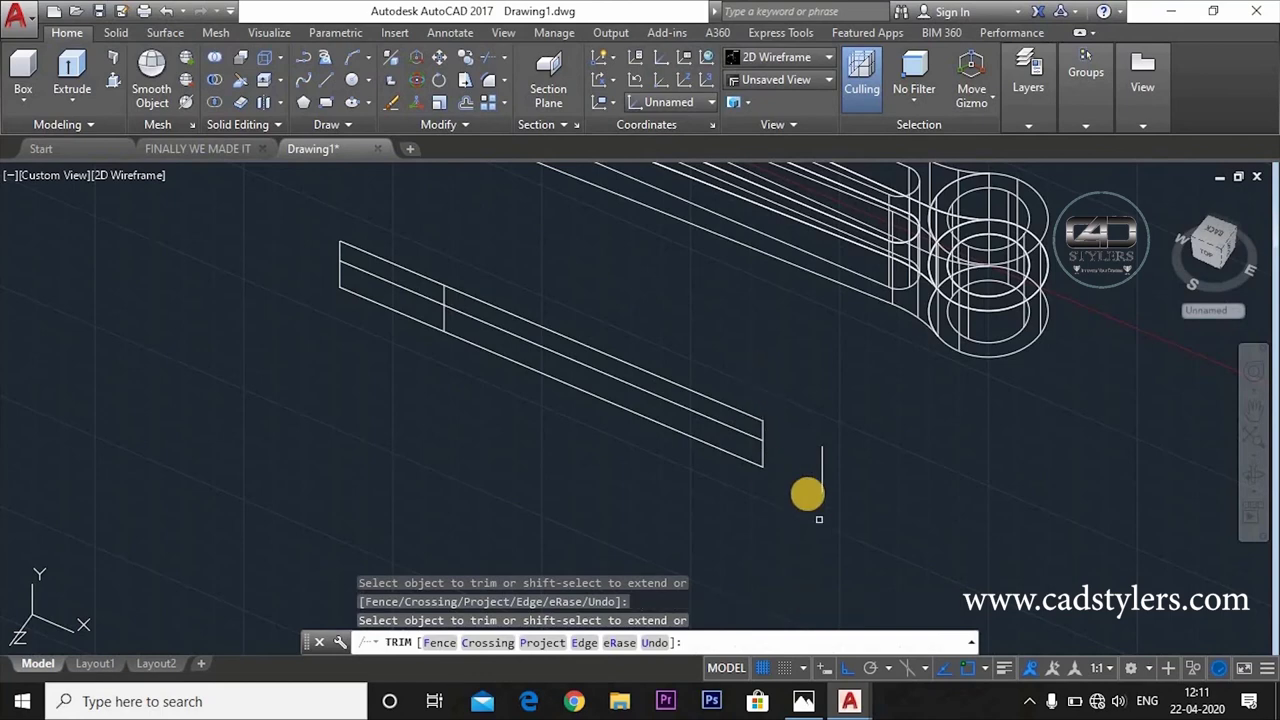
left_click(729, 451)
left_click(520, 397)
left_click(438, 350)
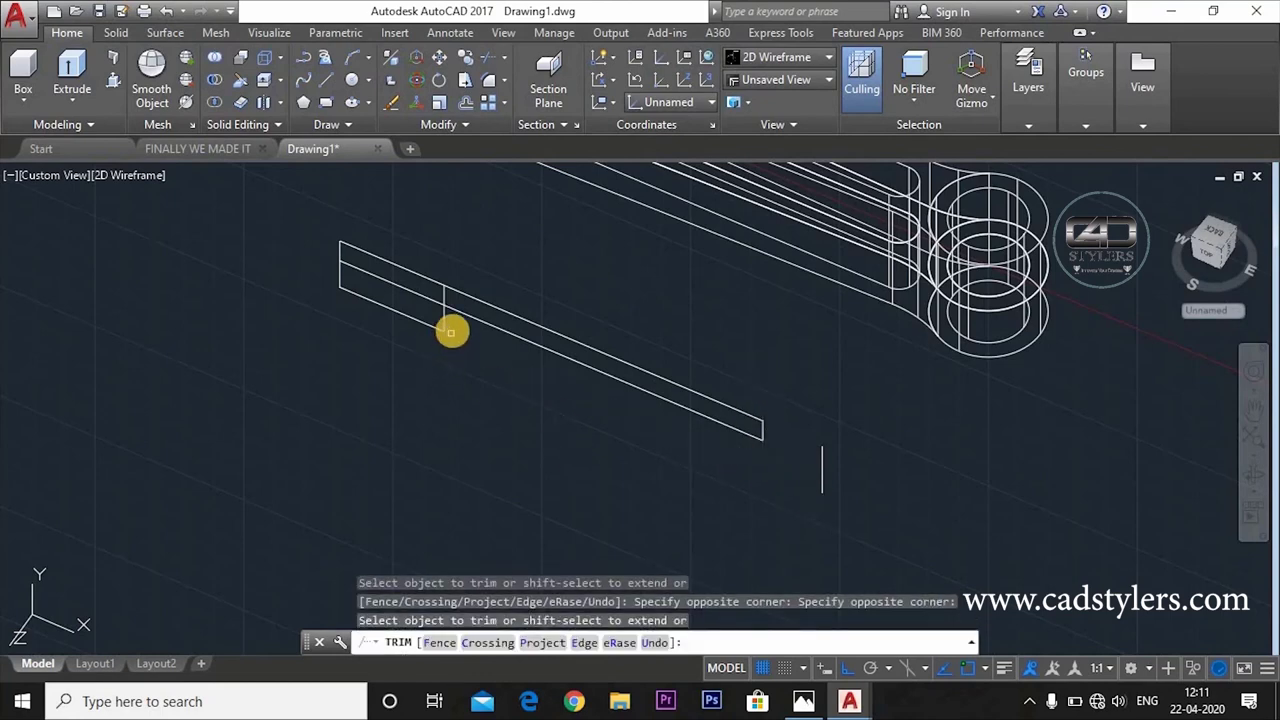
left_click(452, 326)
left_click(383, 309)
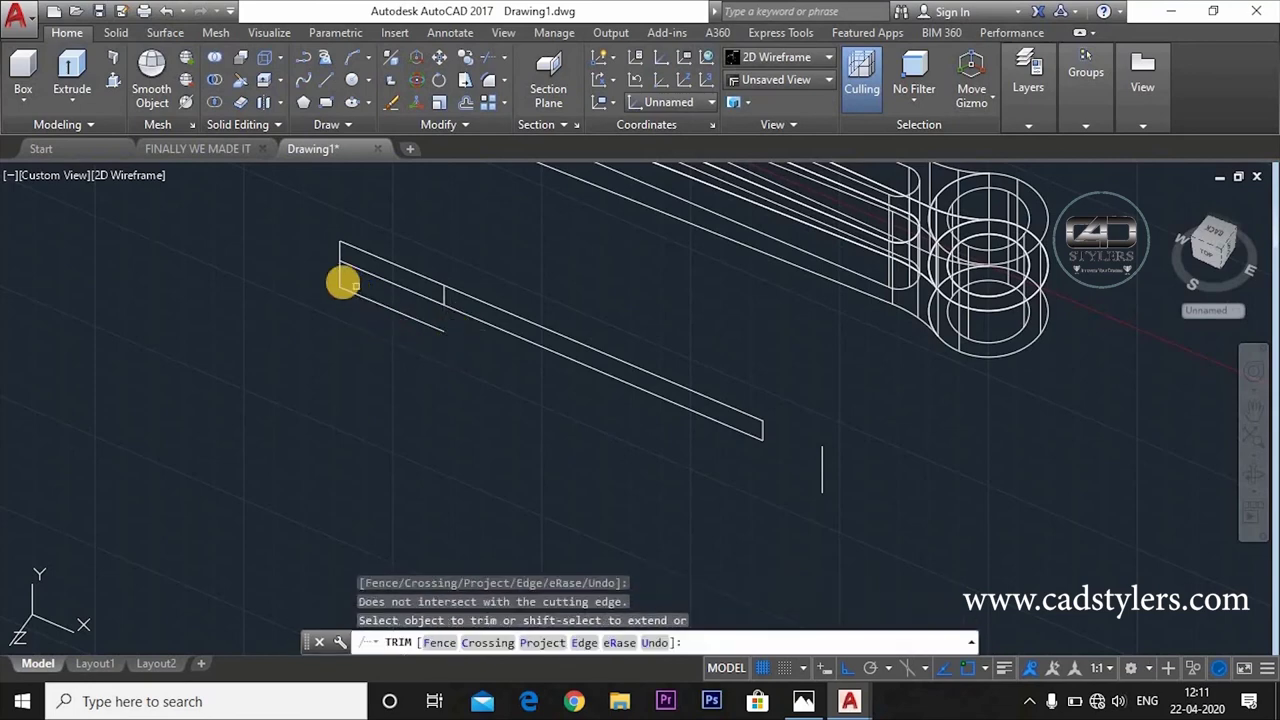
key("Escape")
Step: Erase the two leftover edge lines and orbit to a near-top view
type("e")
key("Return")
left_click(352, 293)
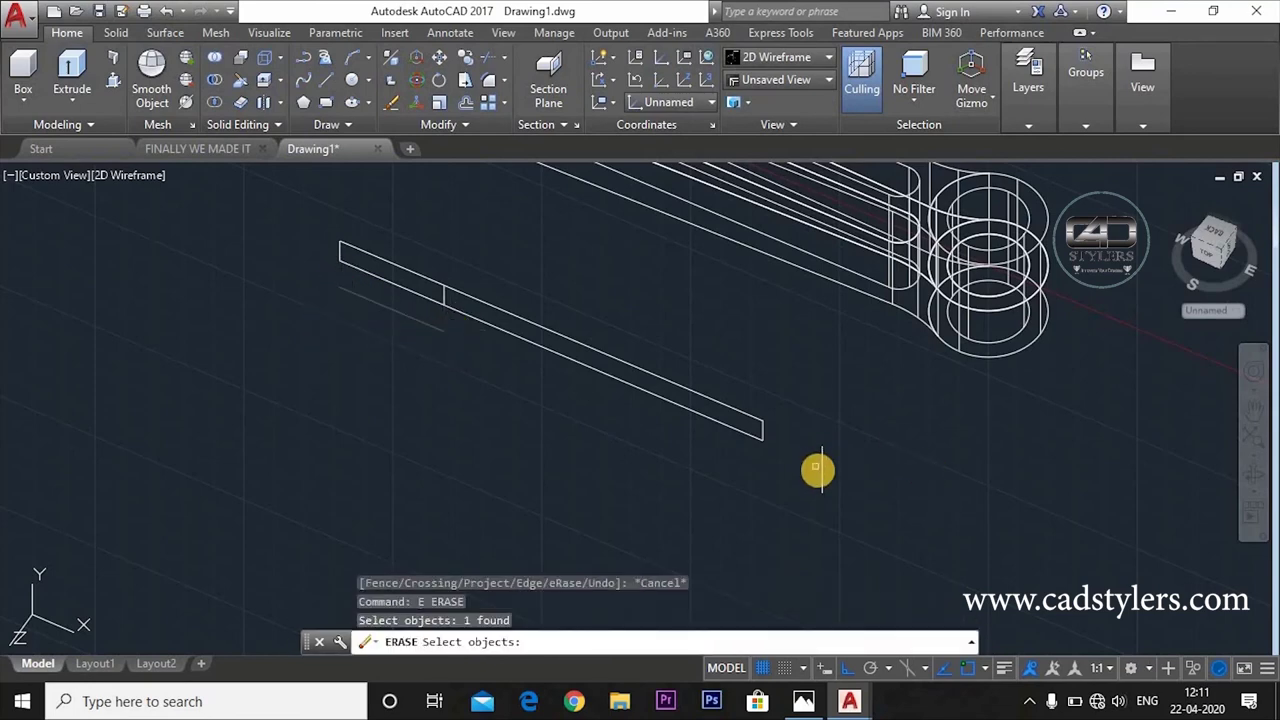
left_click(822, 472)
key("Return")
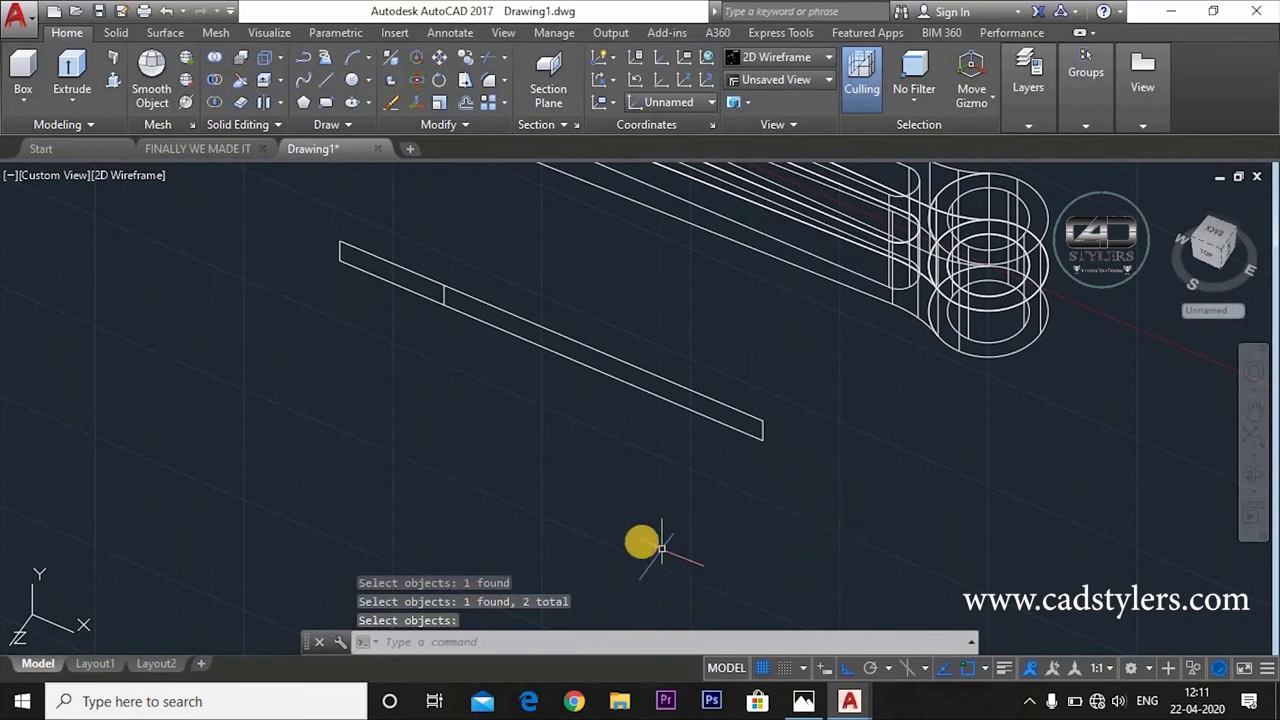
middle_click_drag(645, 523, 426, 200, "shift")
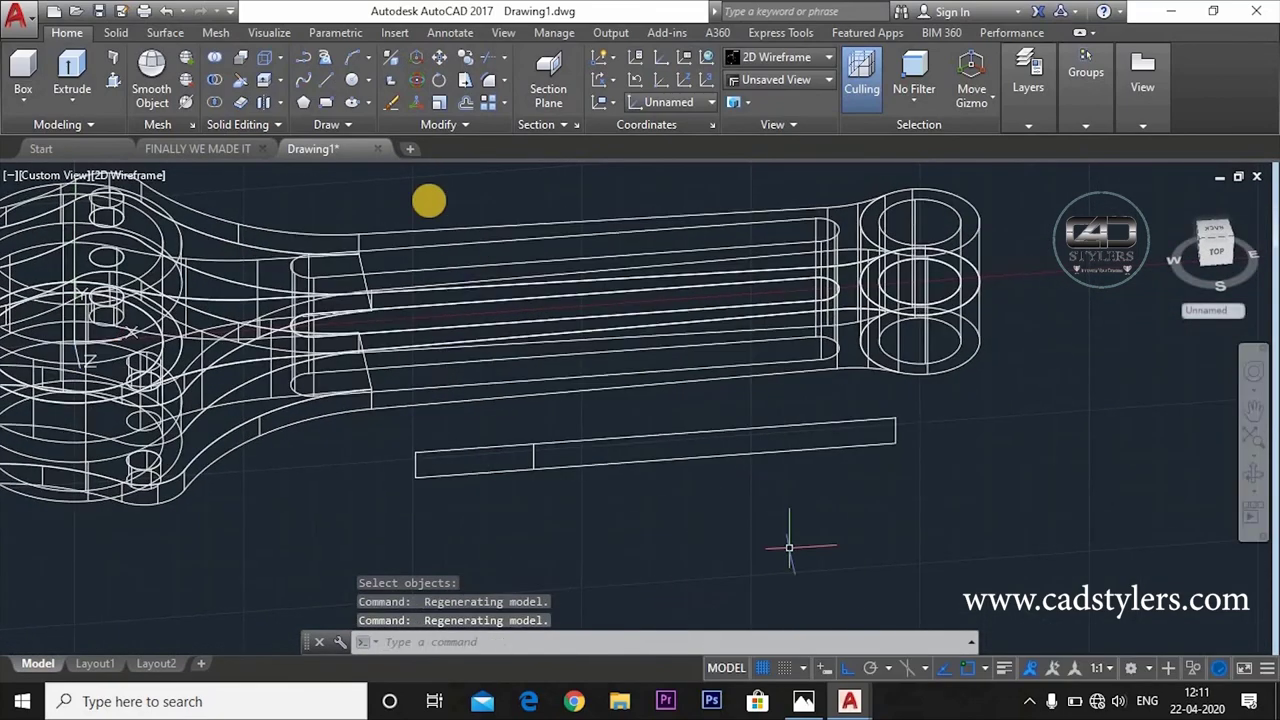
Step: Draw a radius-78 arc from the rectangle's left corner to the divider's base
left_click(362, 60)
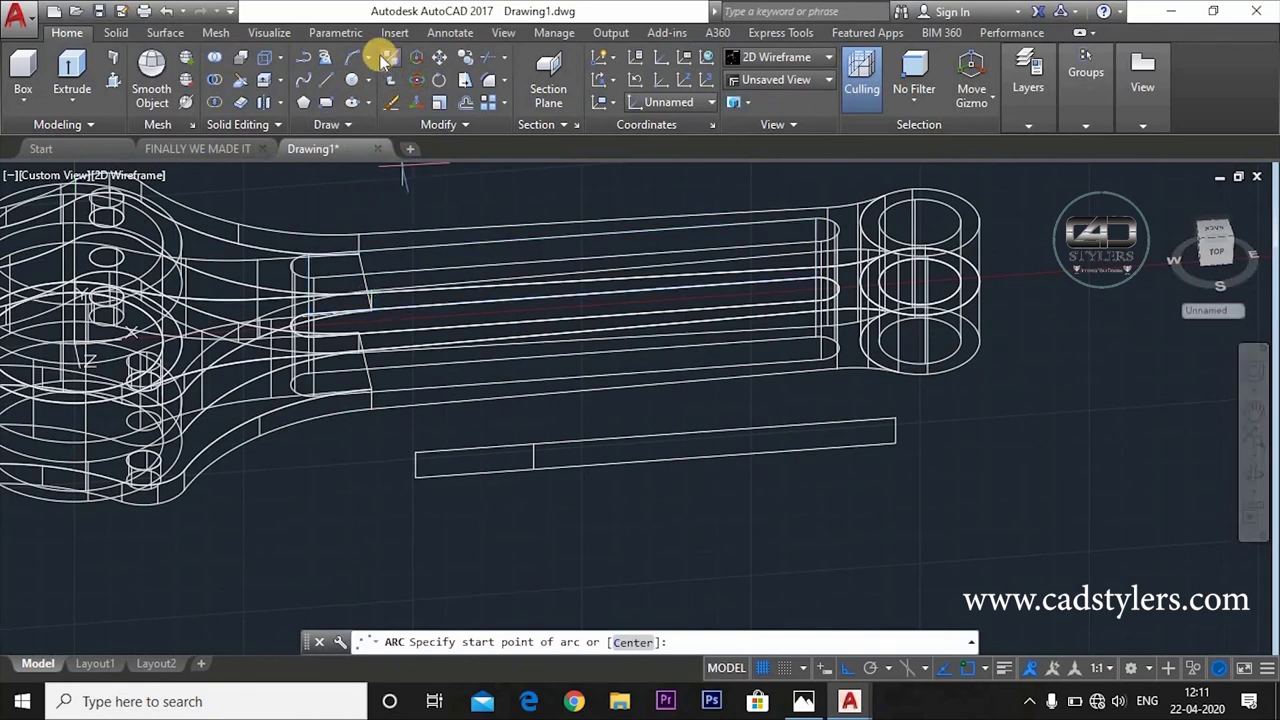
left_click(372, 58)
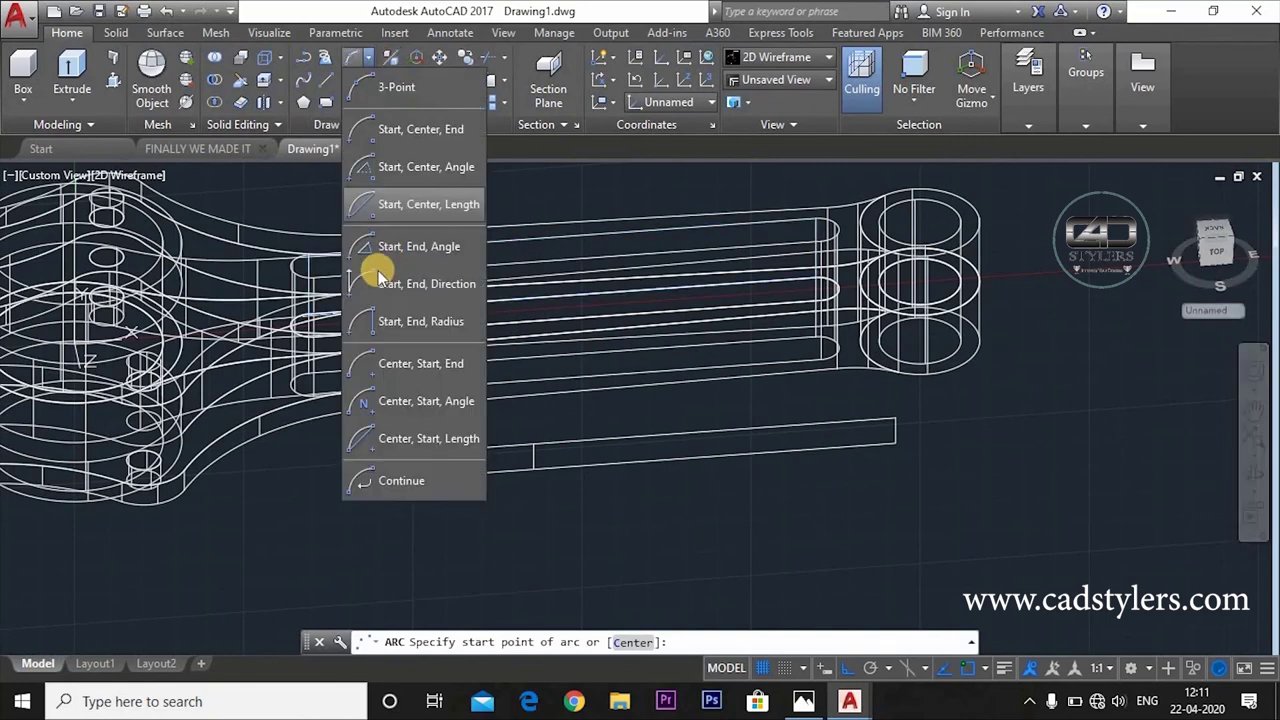
left_click(416, 333)
scroll(420, 450, "up", 3)
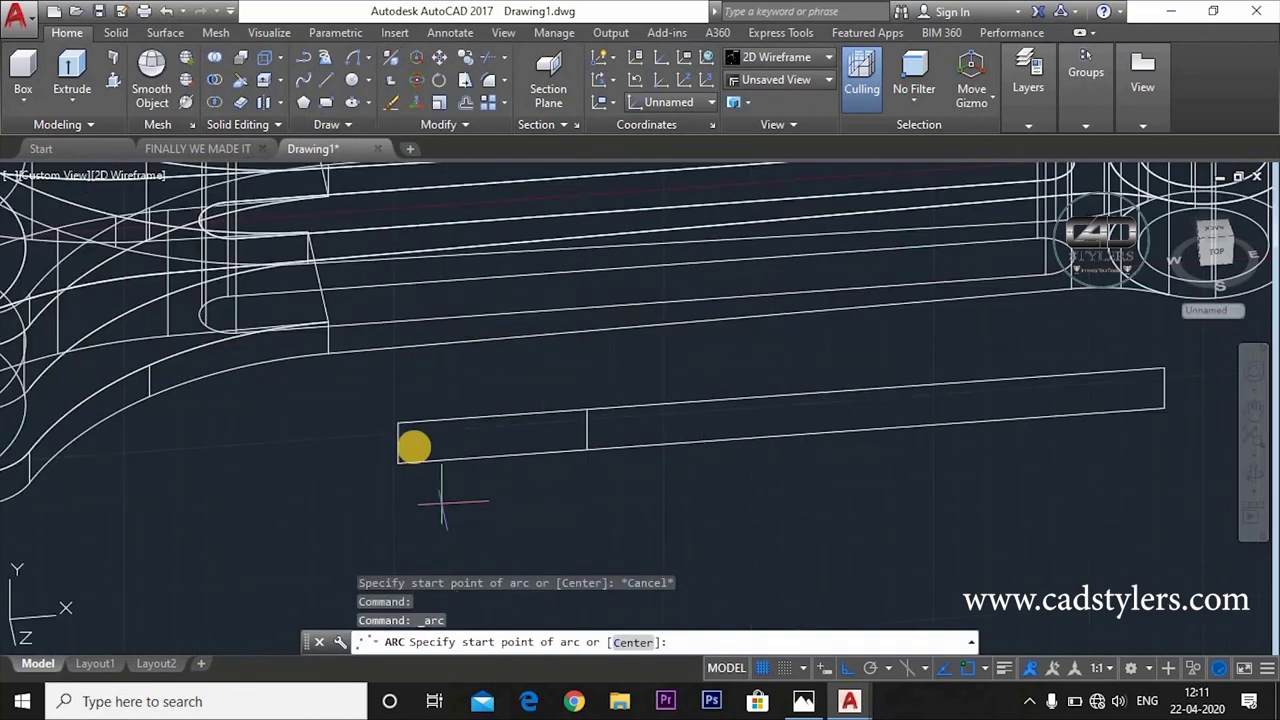
left_click(397, 424)
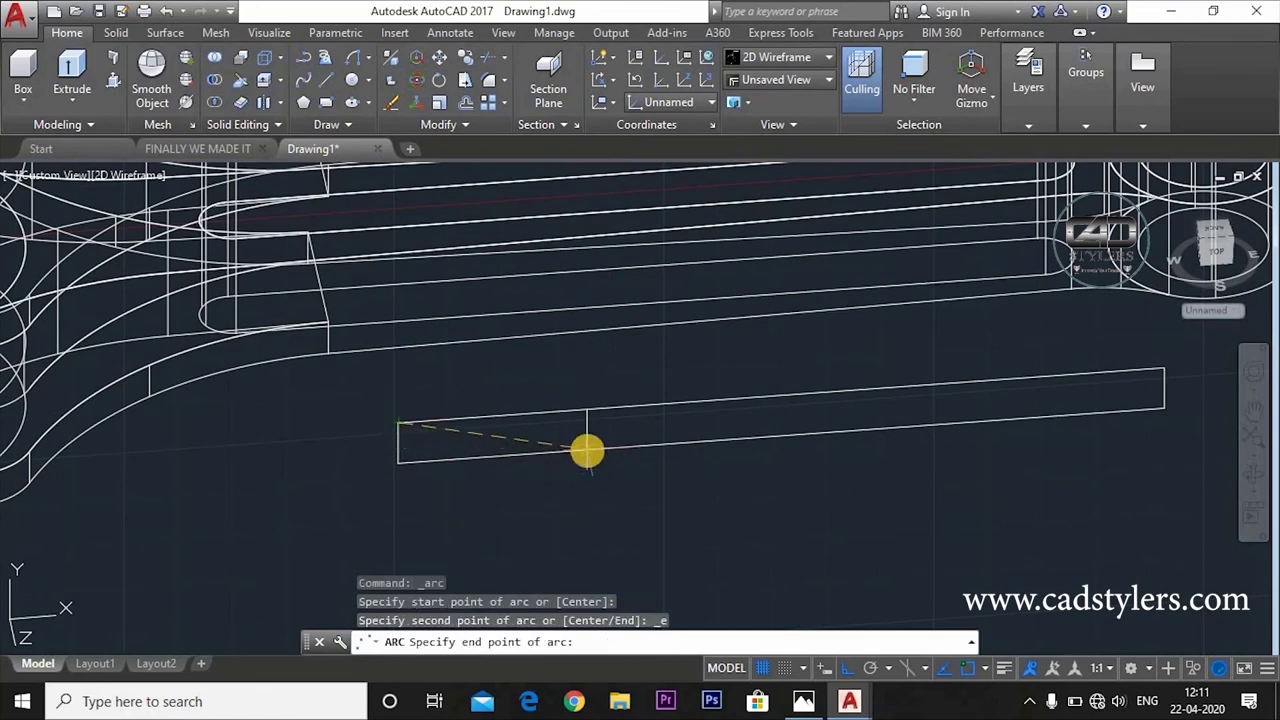
left_click(587, 451)
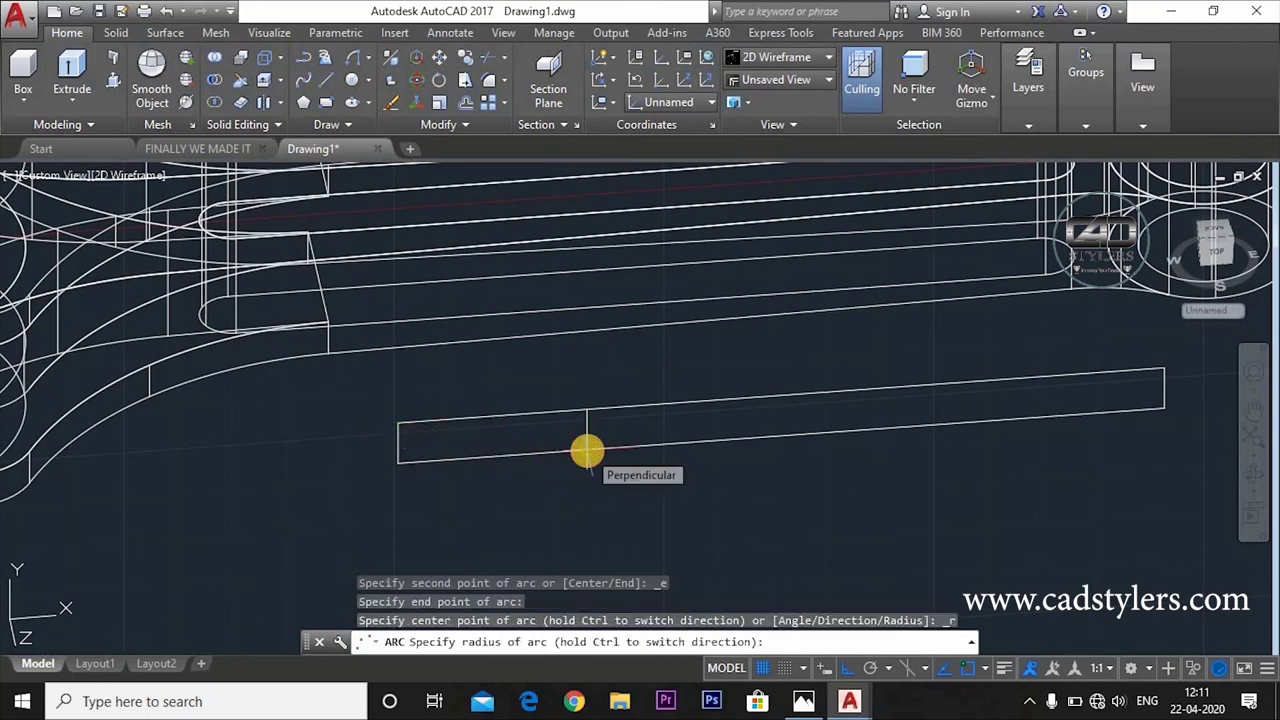
type("78")
key("Return")
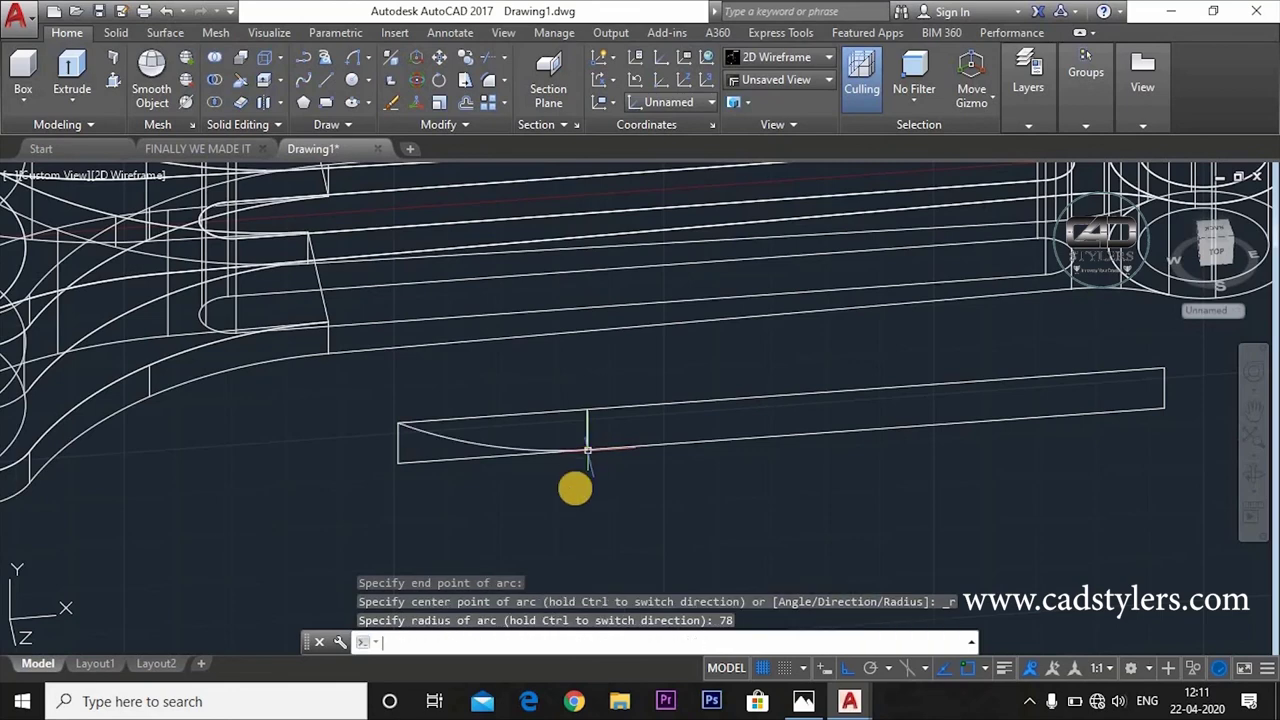
scroll(508, 511, "up", 2)
Step: Attempt to trim the leftover lines with a crossing window, then cancel
key("Escape")
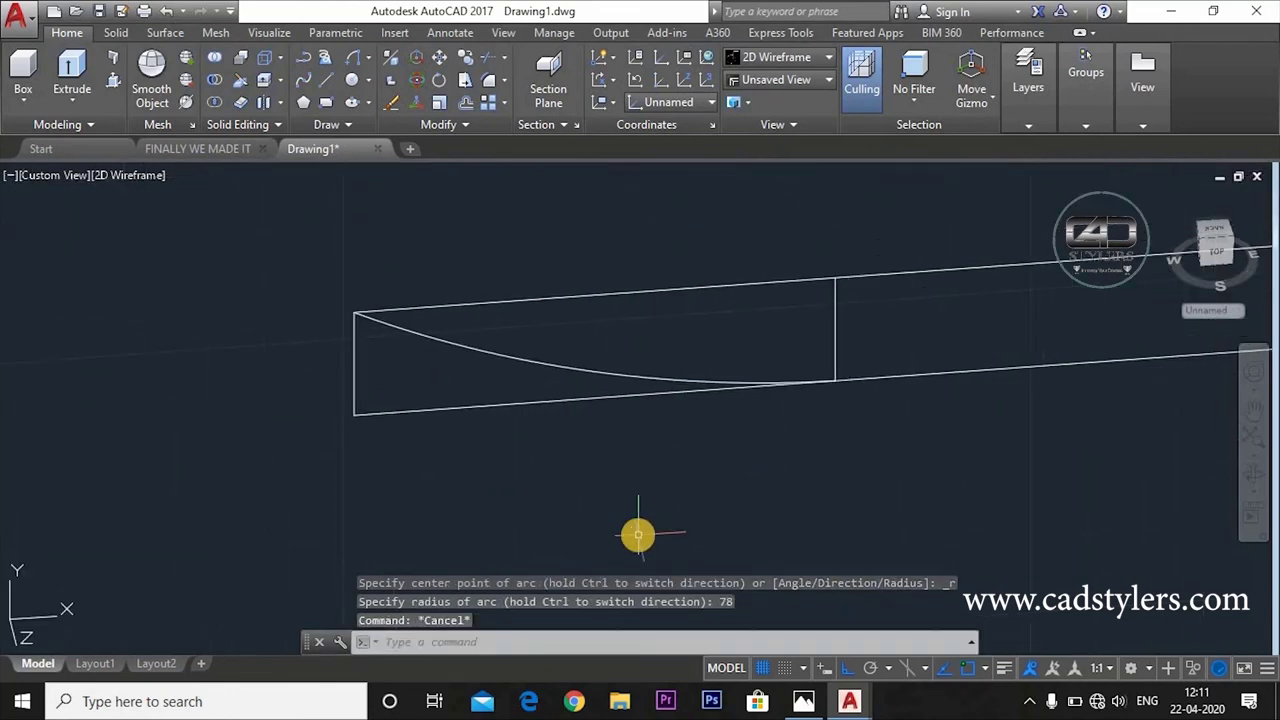
type("tr")
key("Return")
key("Return")
left_click(493, 437)
left_click(323, 366)
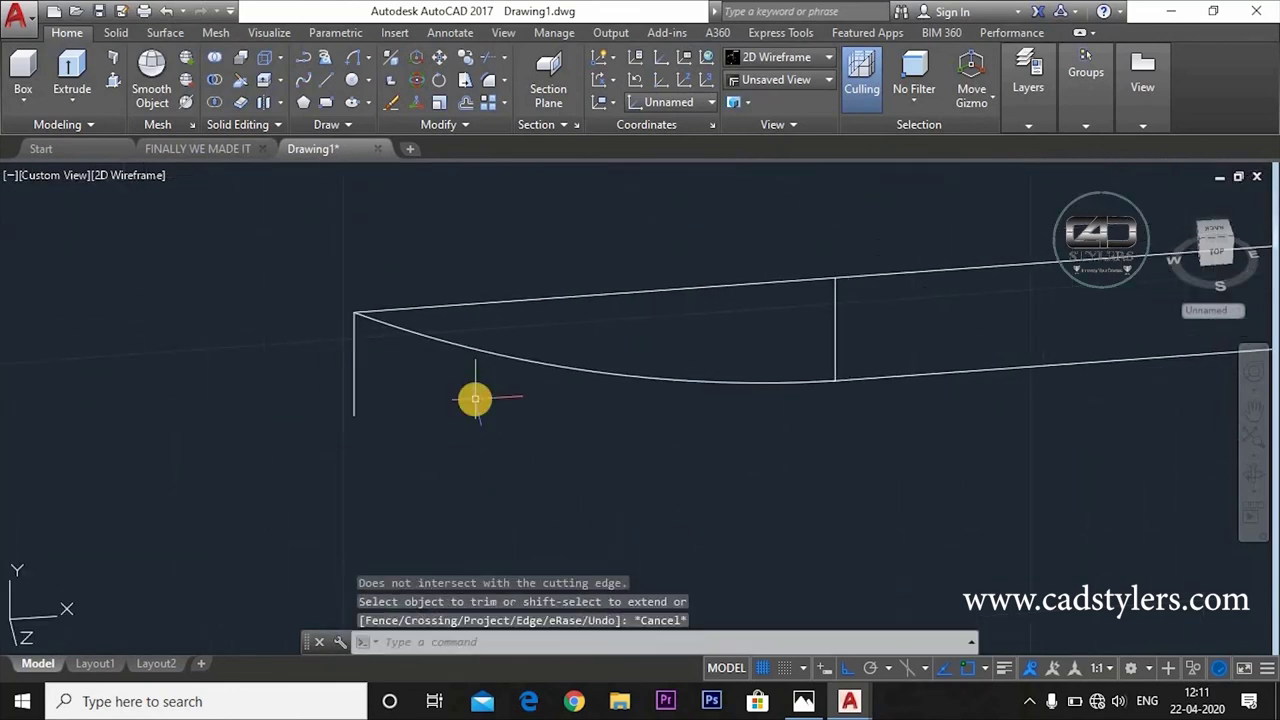
key("Escape")
Step: Erase the unwanted lower-left line and the vertical divider
type("e")
key("Return")
left_click(369, 377)
left_click(279, 386)
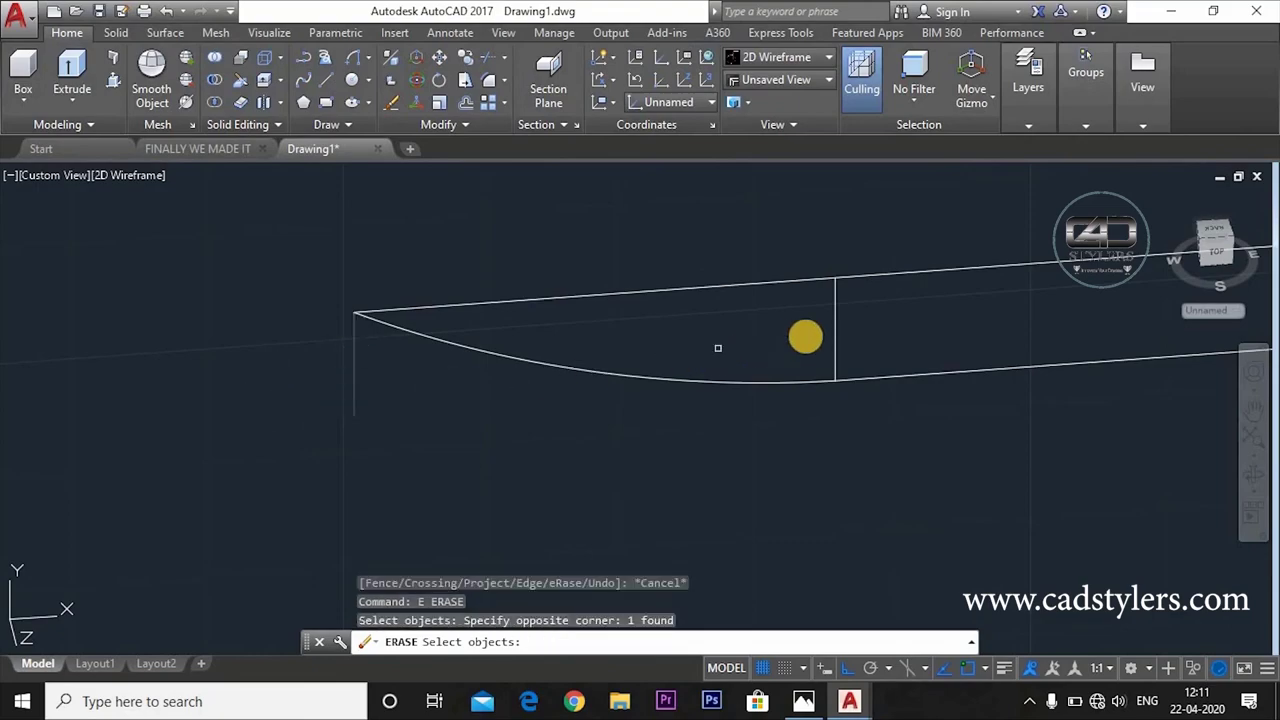
left_click(860, 328)
left_click(786, 343)
key("Return")
scroll(761, 365, "down", 5)
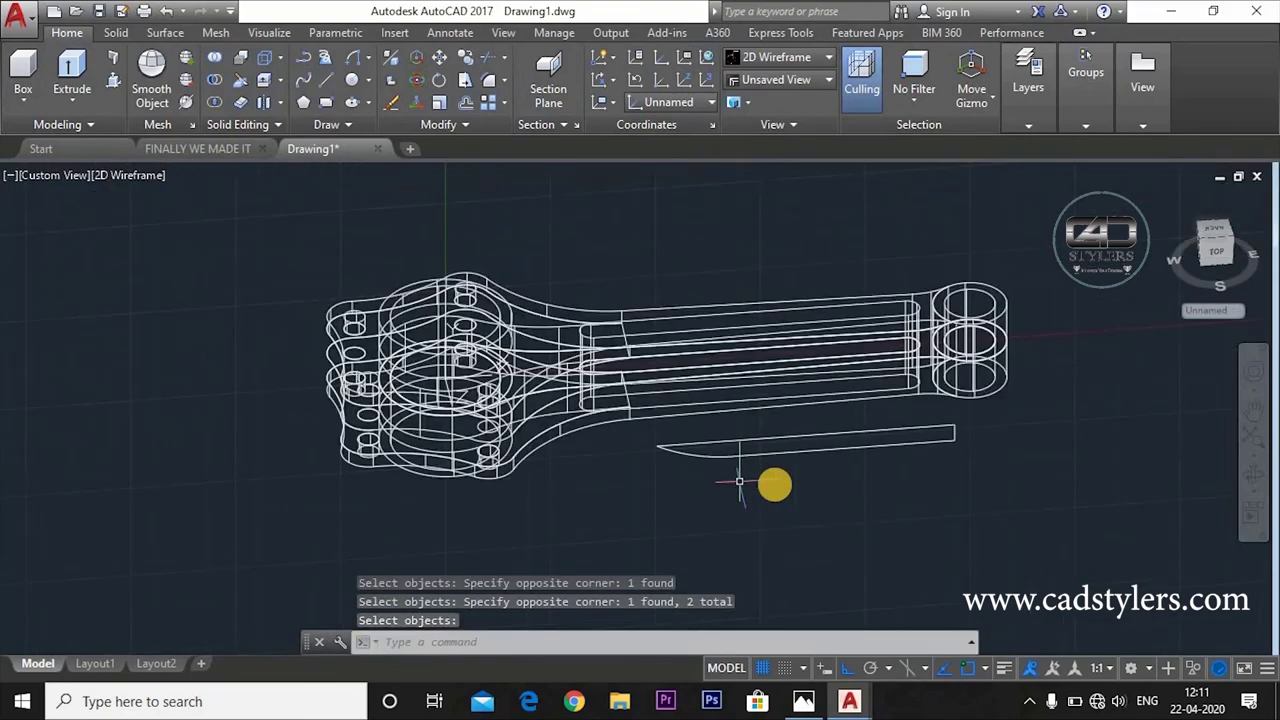
middle_click_drag(781, 465, 708, 483, "shift")
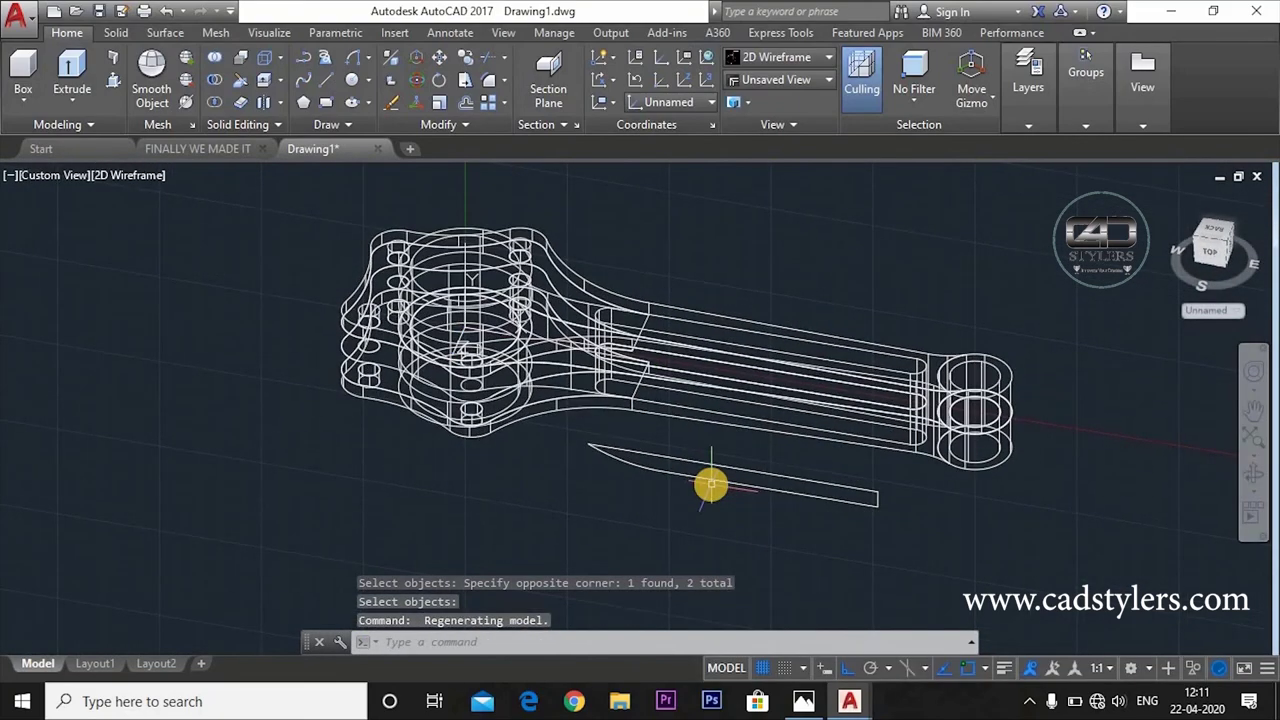
Step: Join the sliver's four edges into a single polyline
type("j")
key("Return")
left_click(931, 488)
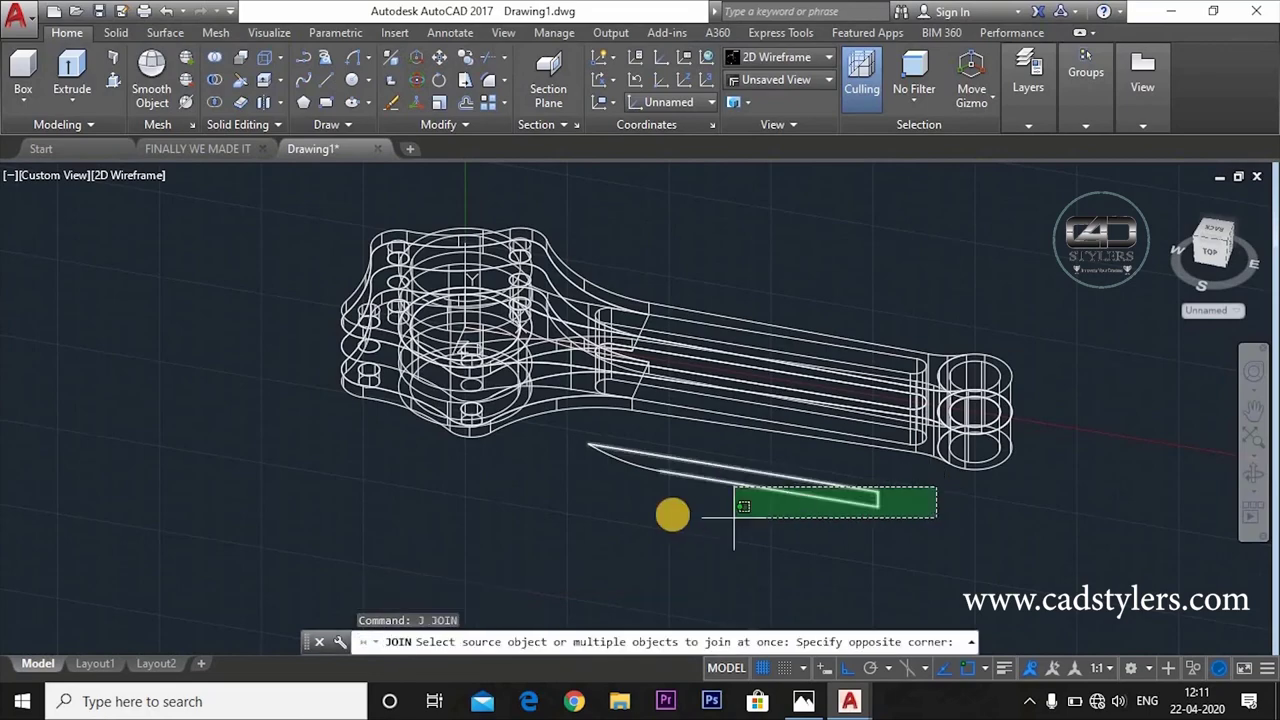
left_click(606, 505)
left_click(644, 469)
key("Return")
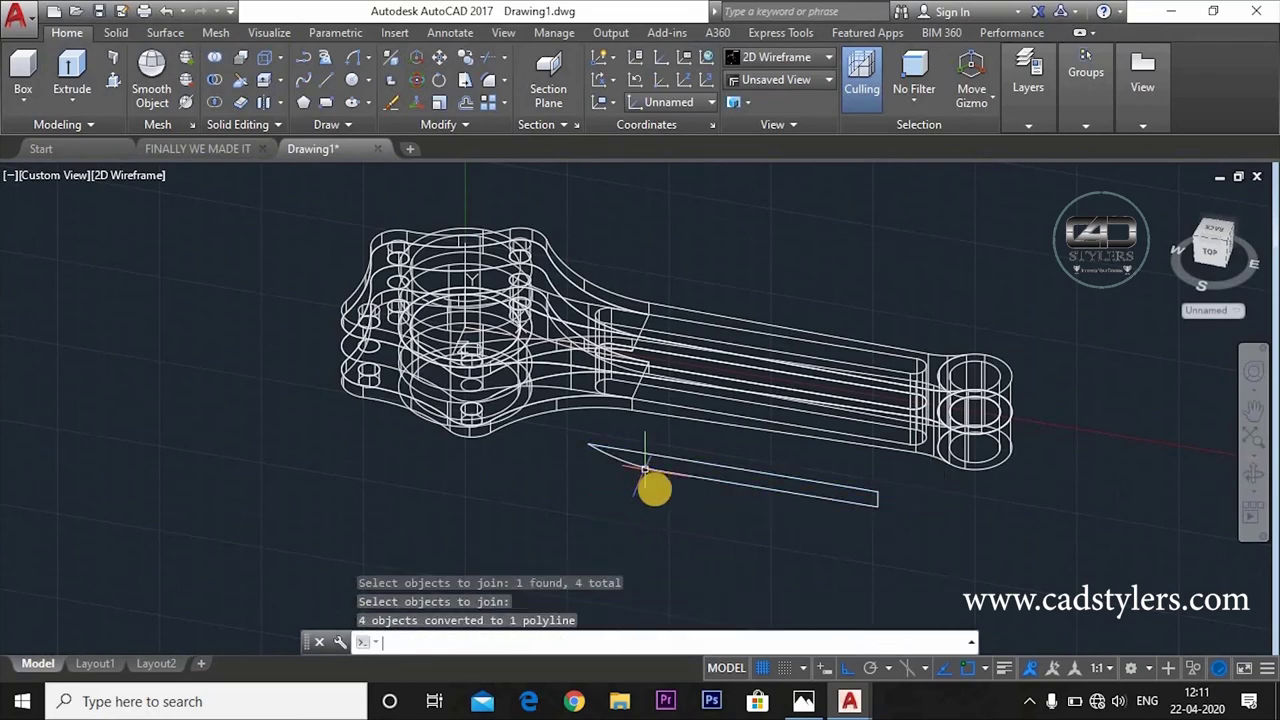
scroll(654, 489, "up", 3)
scroll(683, 506, "down", 3)
mouse_move(714, 491)
middle_mouse_down("shift")
mouse_move(645, 433)
mouse_move(604, 479)
mouse_move(694, 485)
middle_mouse_up("shift")
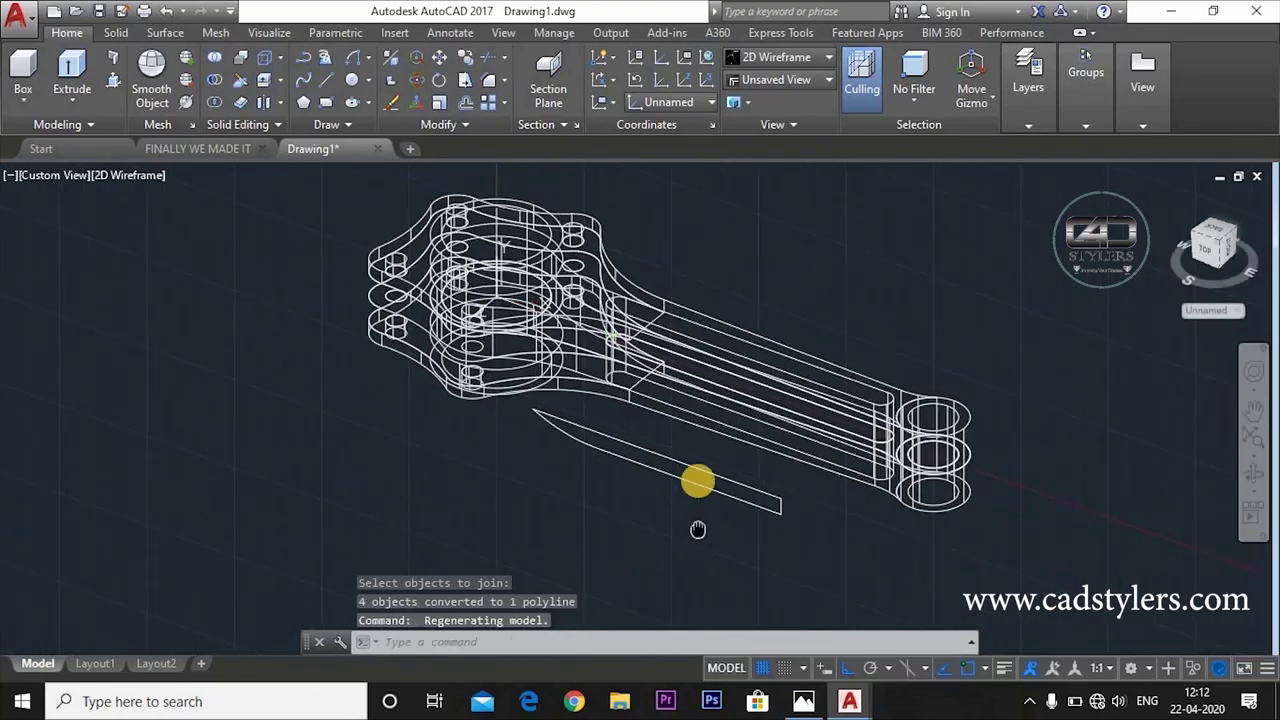
Step: Press-pull the sliver area up into a solid slab
type("ESSPULL")
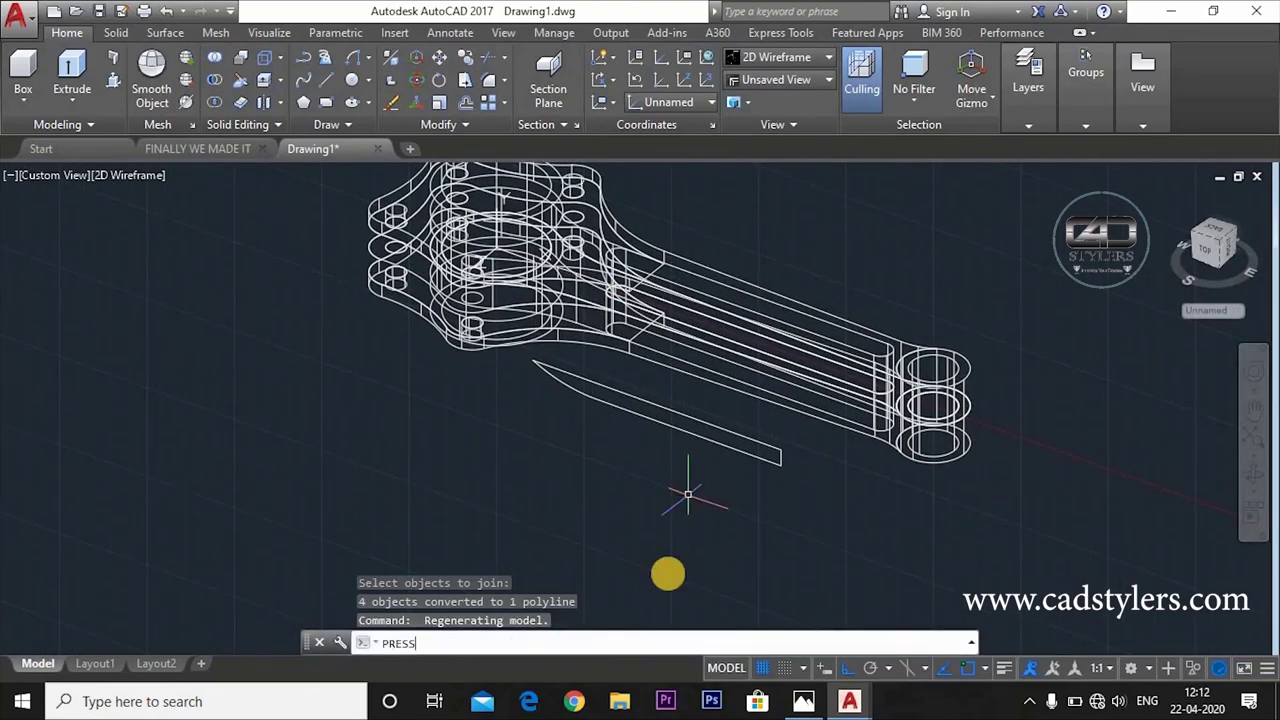
key("Return")
left_click(694, 486)
left_click(694, 486)
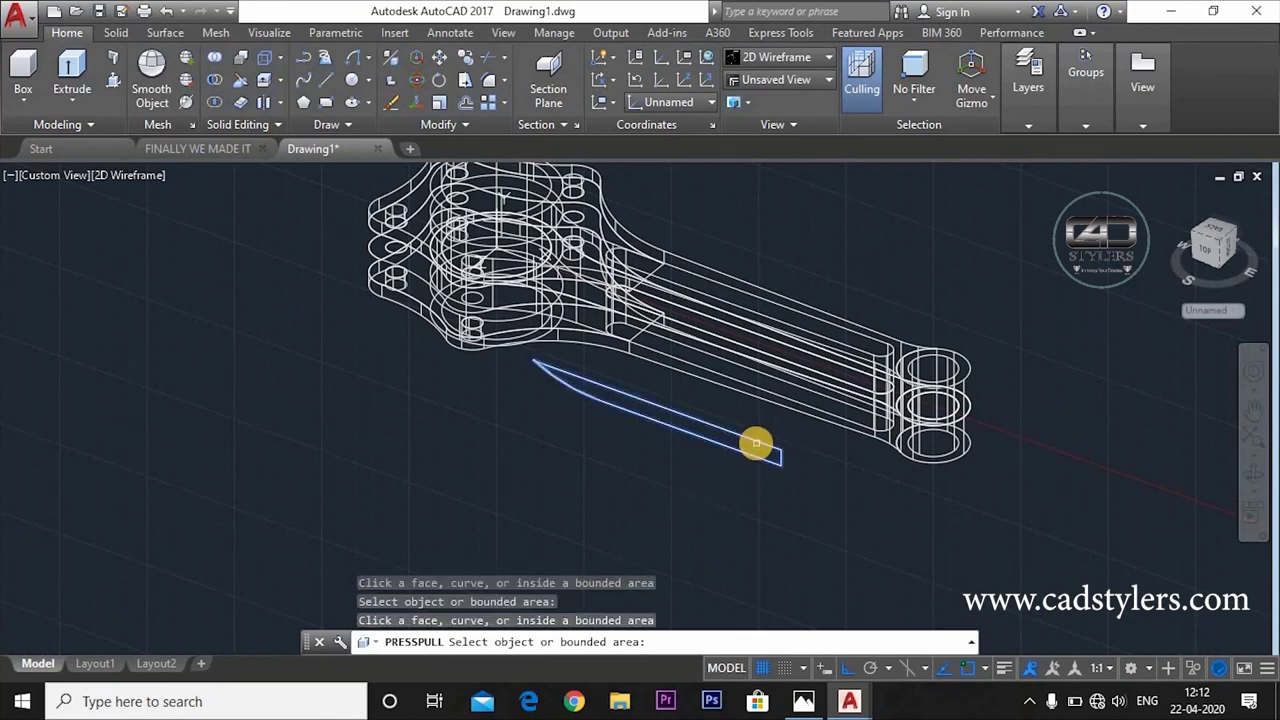
left_click(748, 452)
left_click(838, 362)
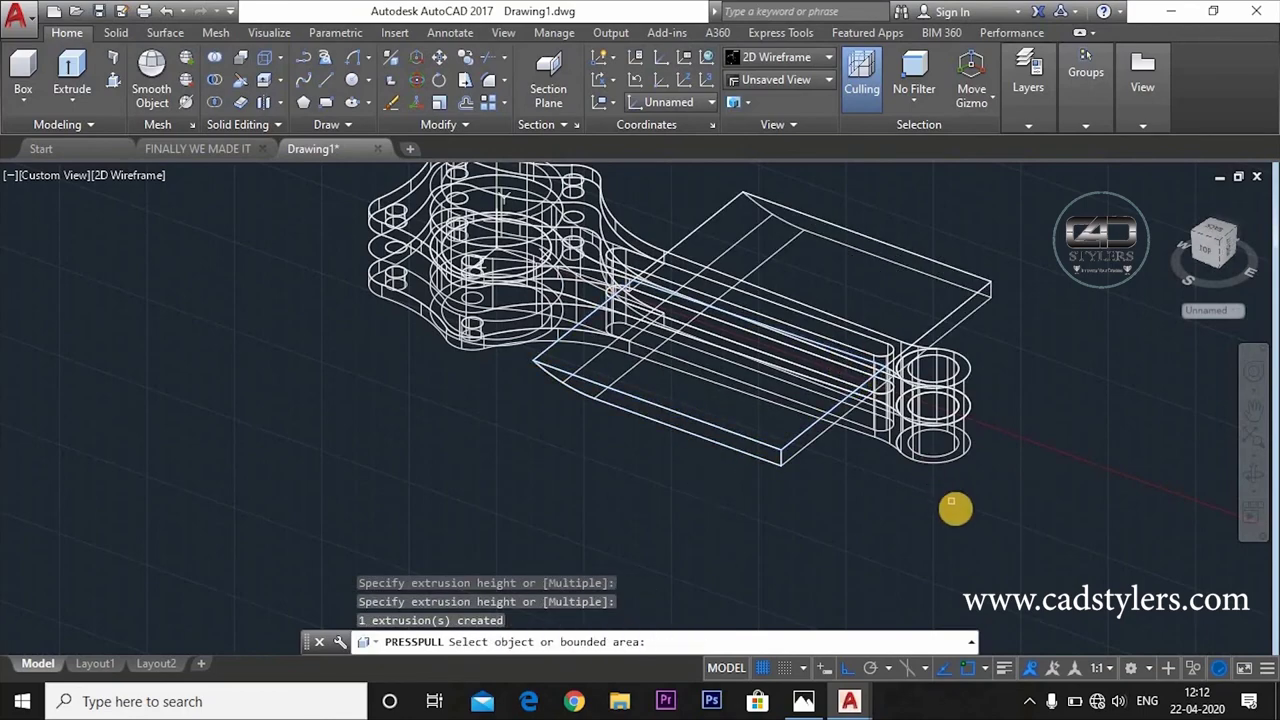
middle_click_drag(954, 509, 889, 500, "shift")
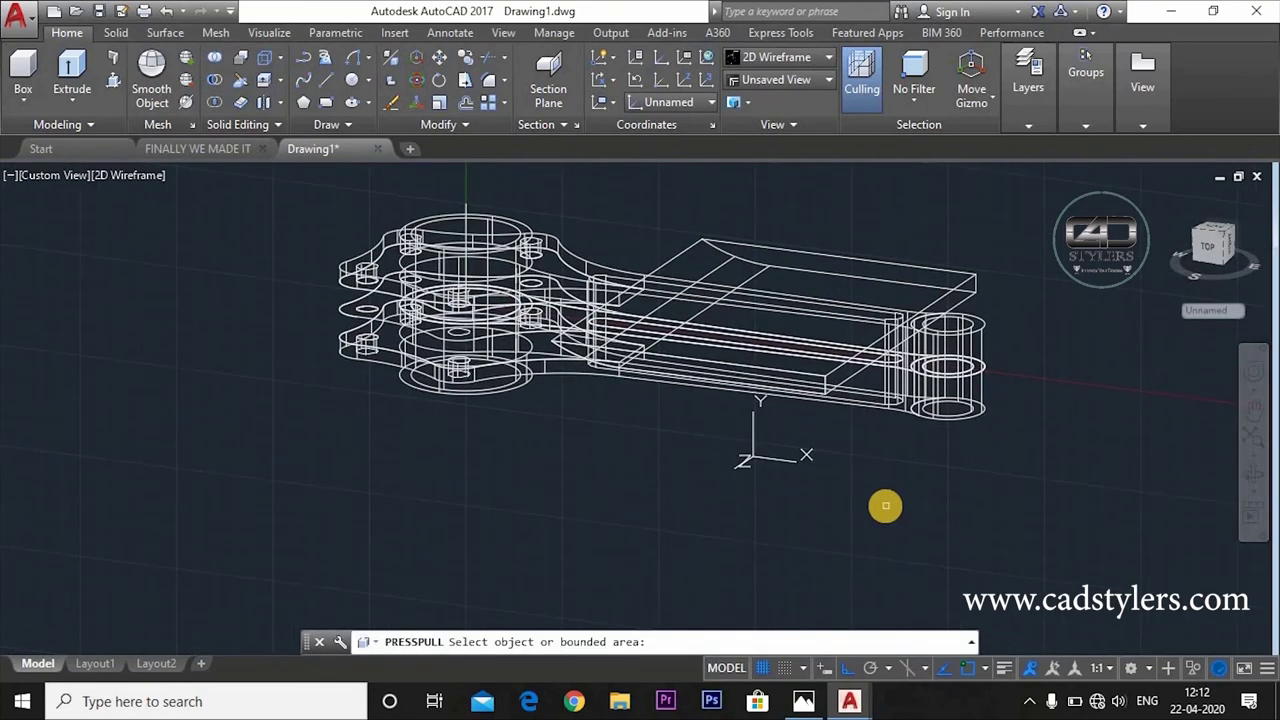
Step: Mirror the slab across the ZX plane through 0,0,0, keeping the original
left_click(383, 58)
left_click(926, 265)
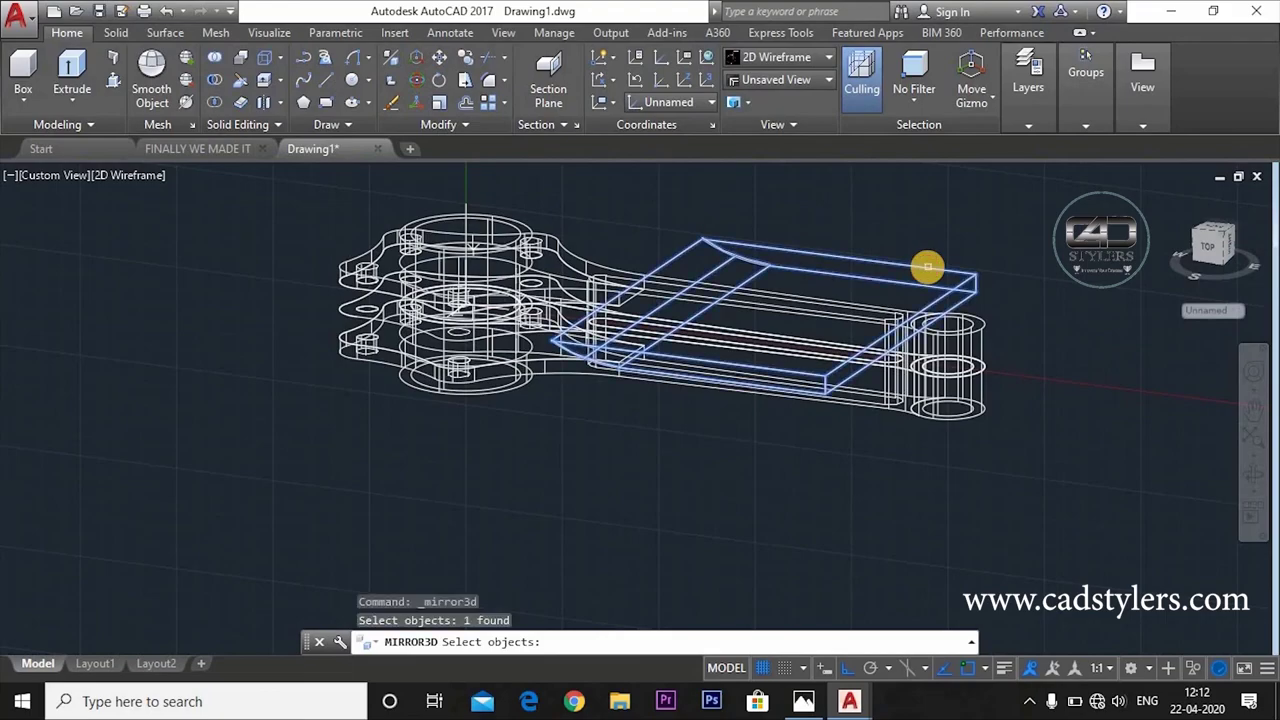
key("Return")
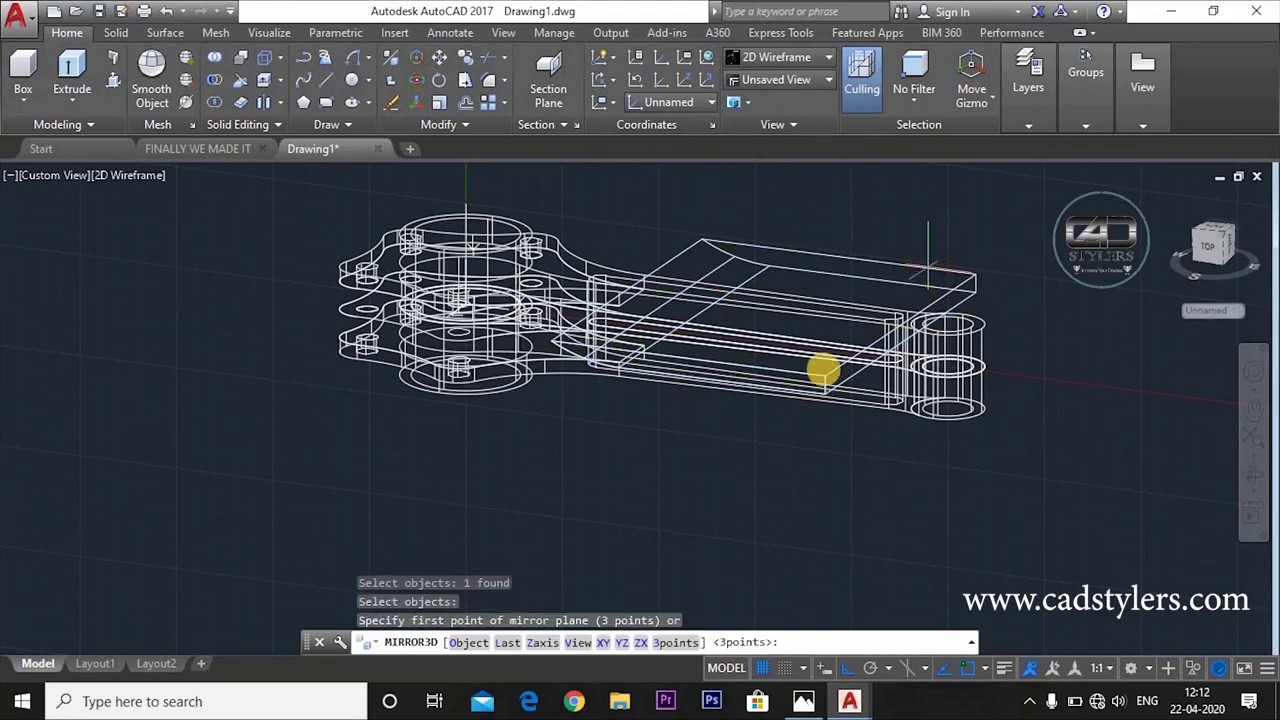
middle_click_drag(645, 460, 660, 486, "shift")
scroll(490, 293, "up", 3)
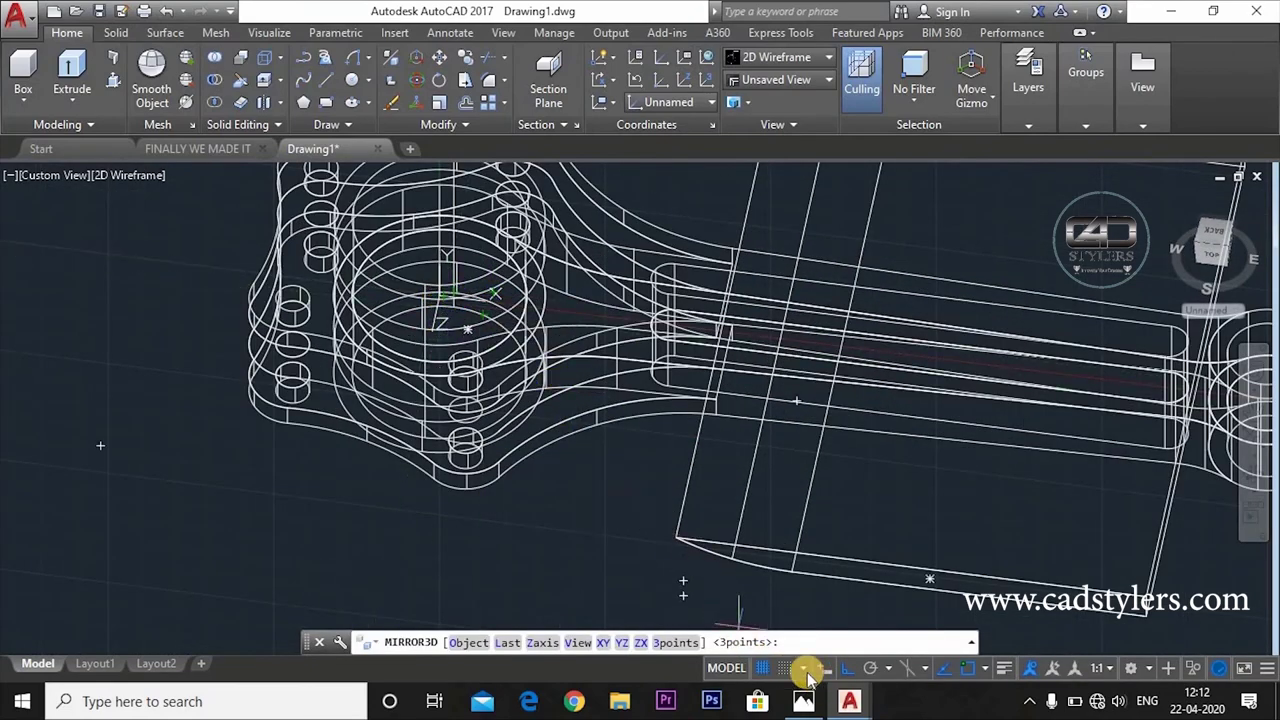
left_click(640, 642)
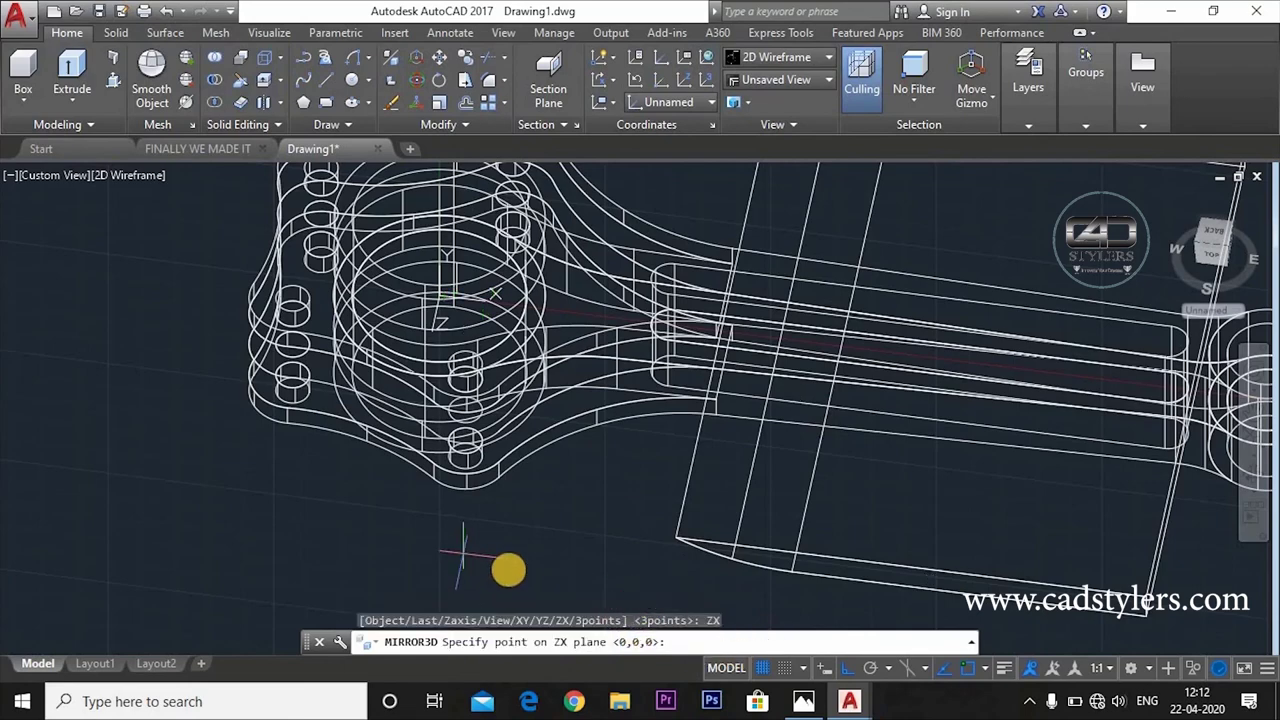
middle_click_drag(508, 569, 466, 503)
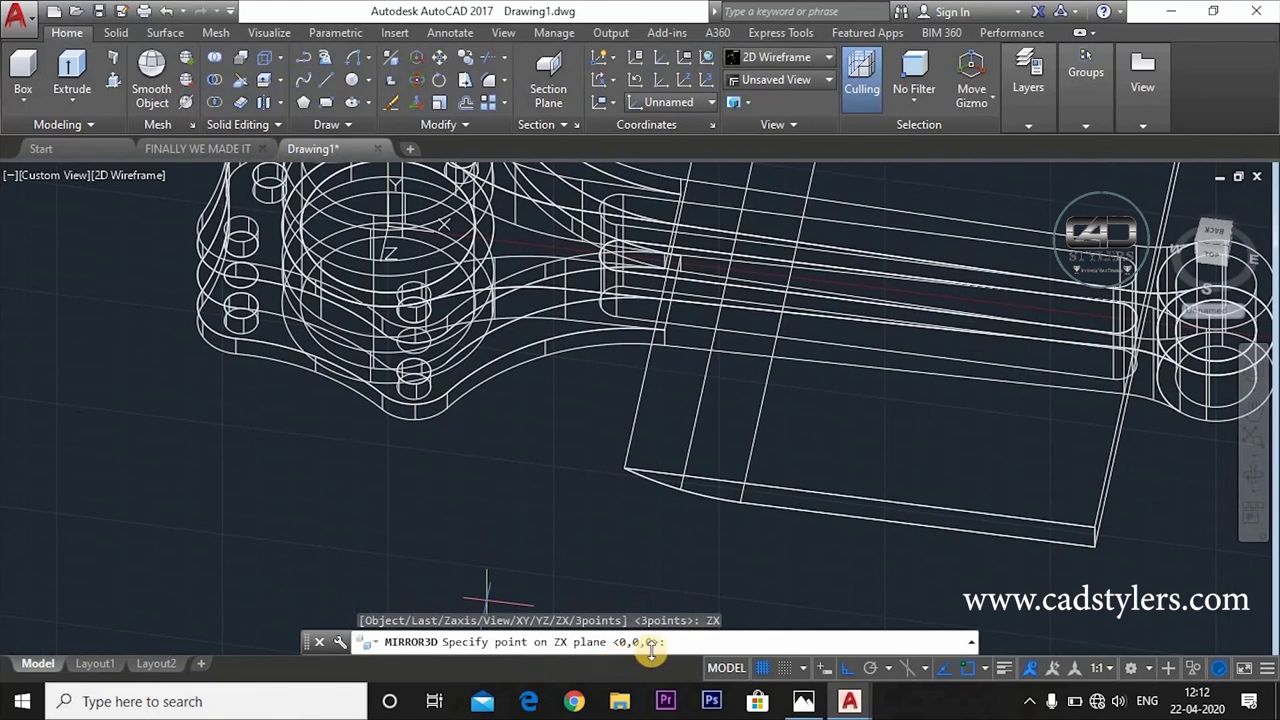
key("Return")
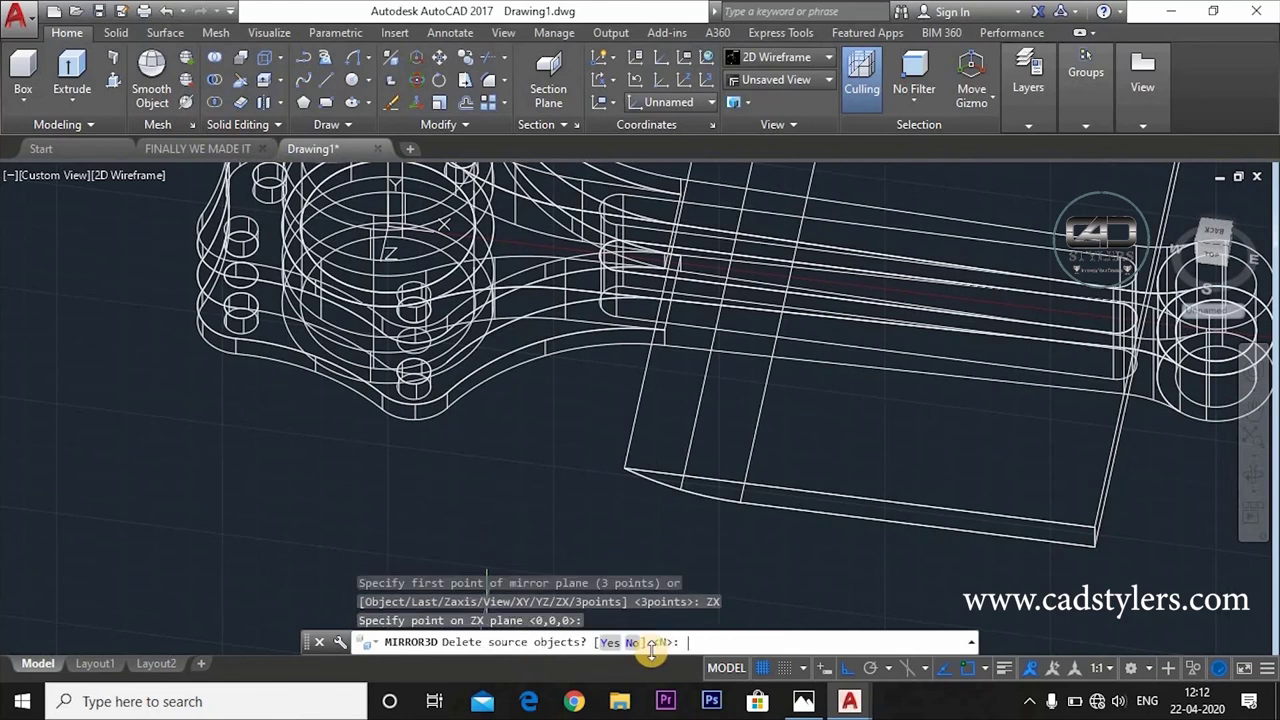
left_click(646, 643)
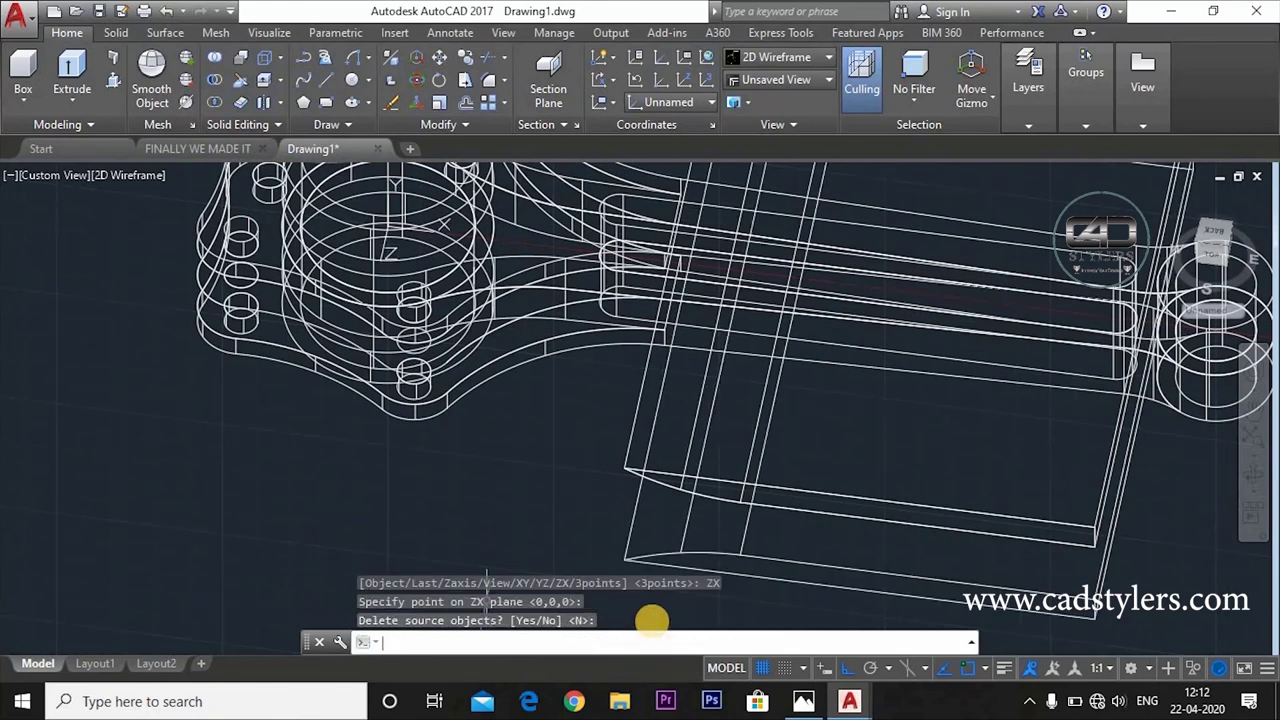
scroll(651, 560, "down", 3)
scroll(609, 428, "up", 2)
middle_click_drag(571, 437, 660, 437, "shift")
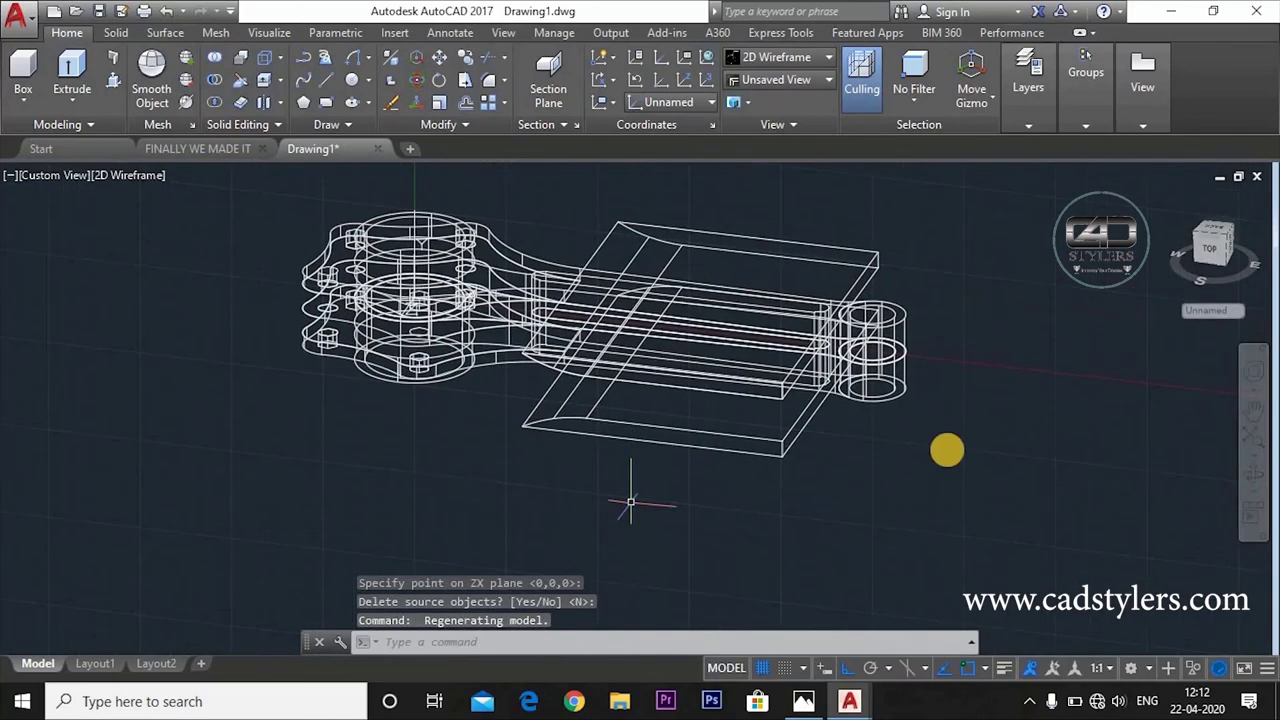
Step: Switch to Conceptual style and subtract the upper plate from the con-rod
left_click(777, 57)
left_click(842, 101)
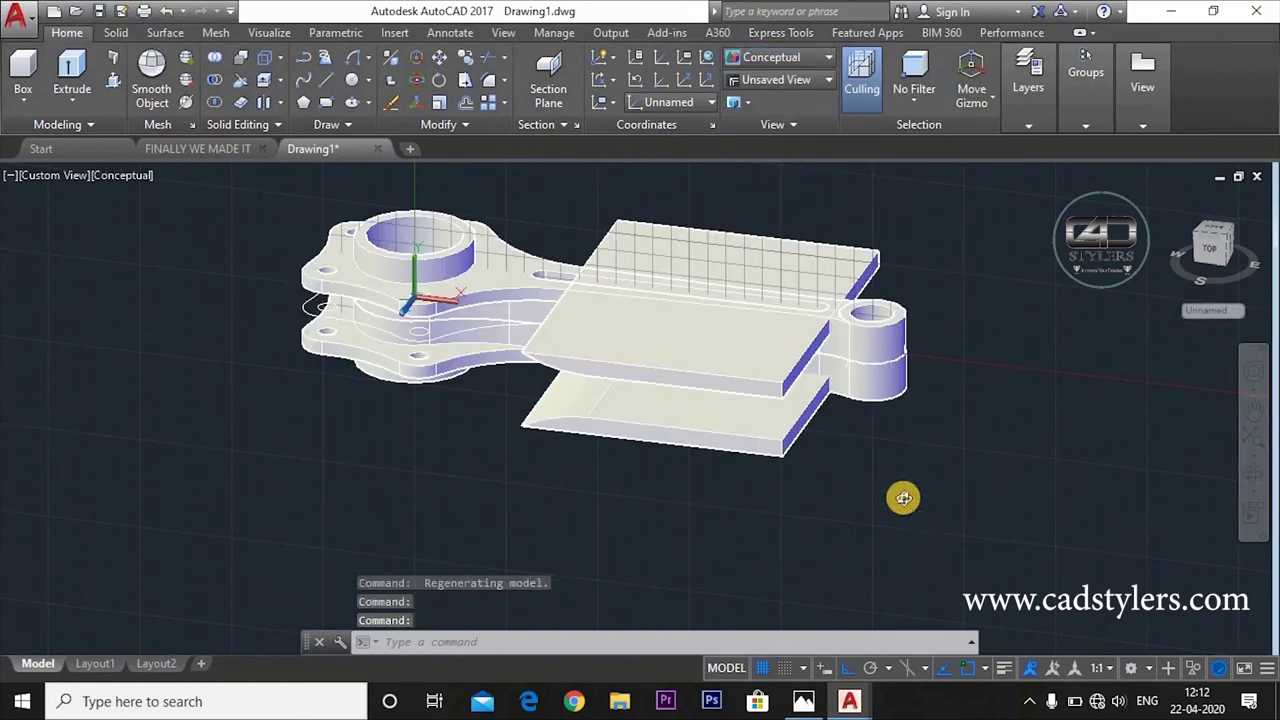
middle_click_drag(903, 497, 889, 517, "shift")
type("su")
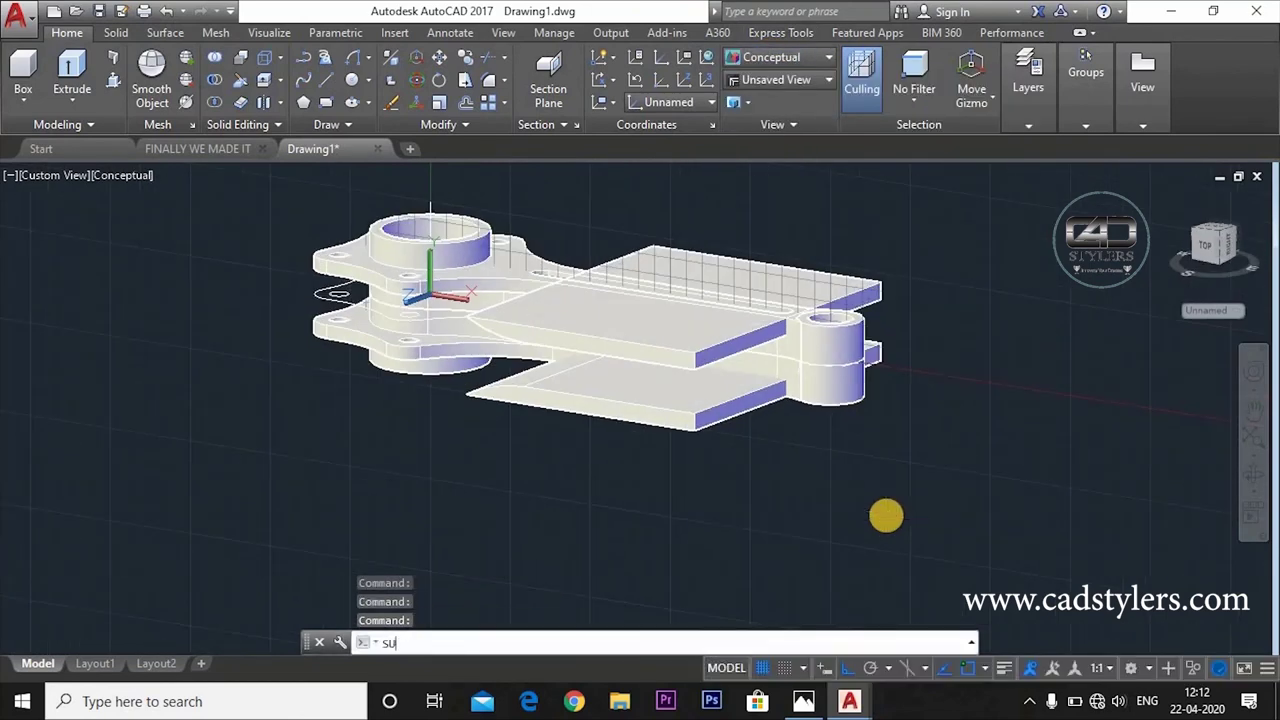
type("b")
key("Return")
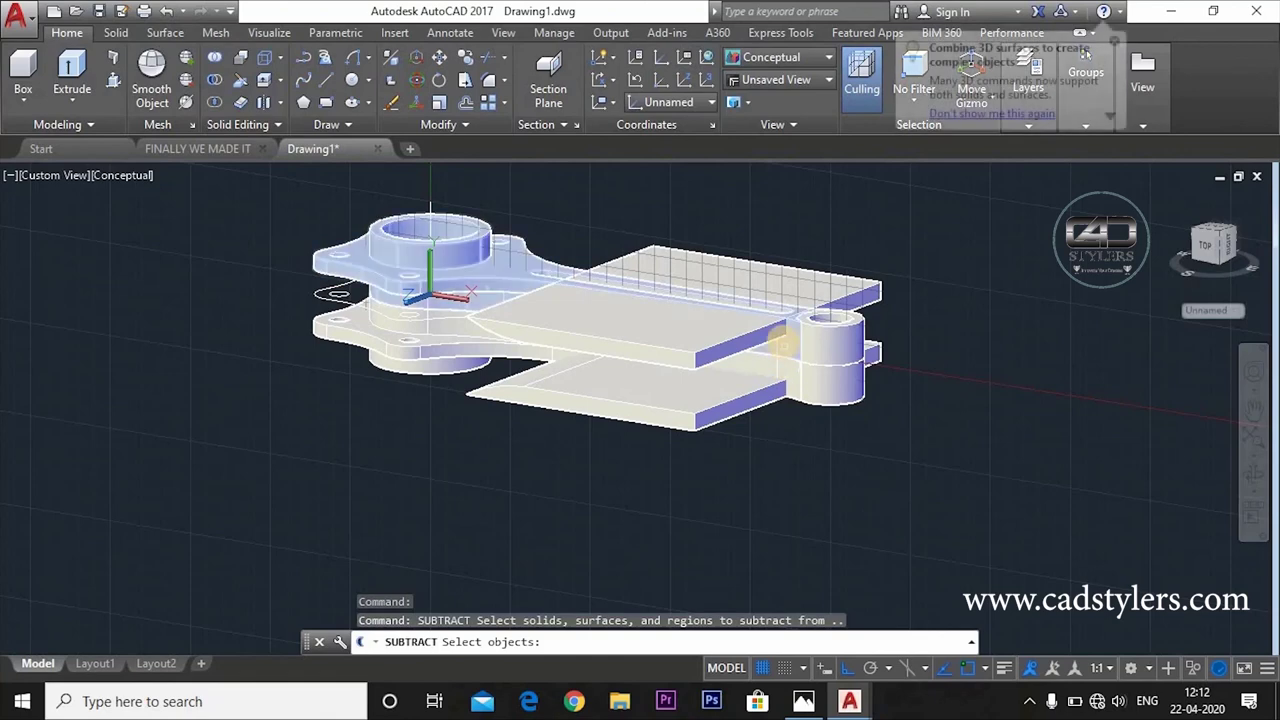
left_click(778, 344)
key("Return")
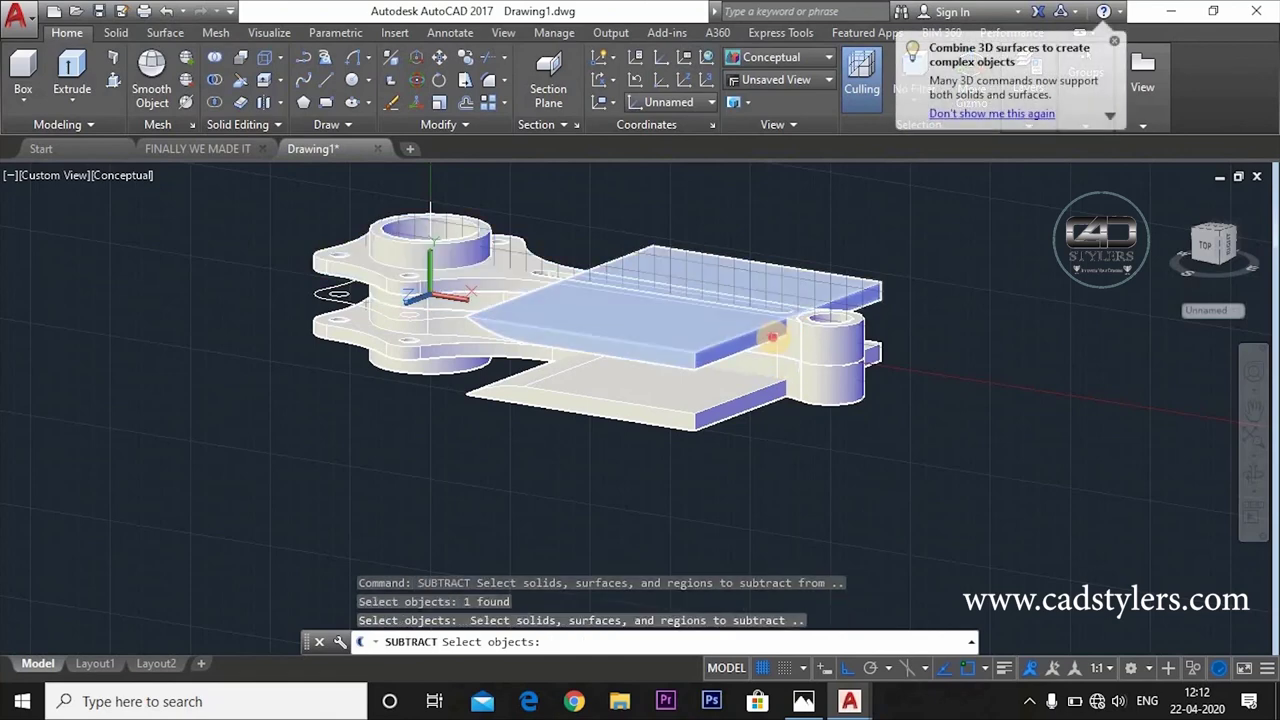
left_click(773, 338)
key("Return")
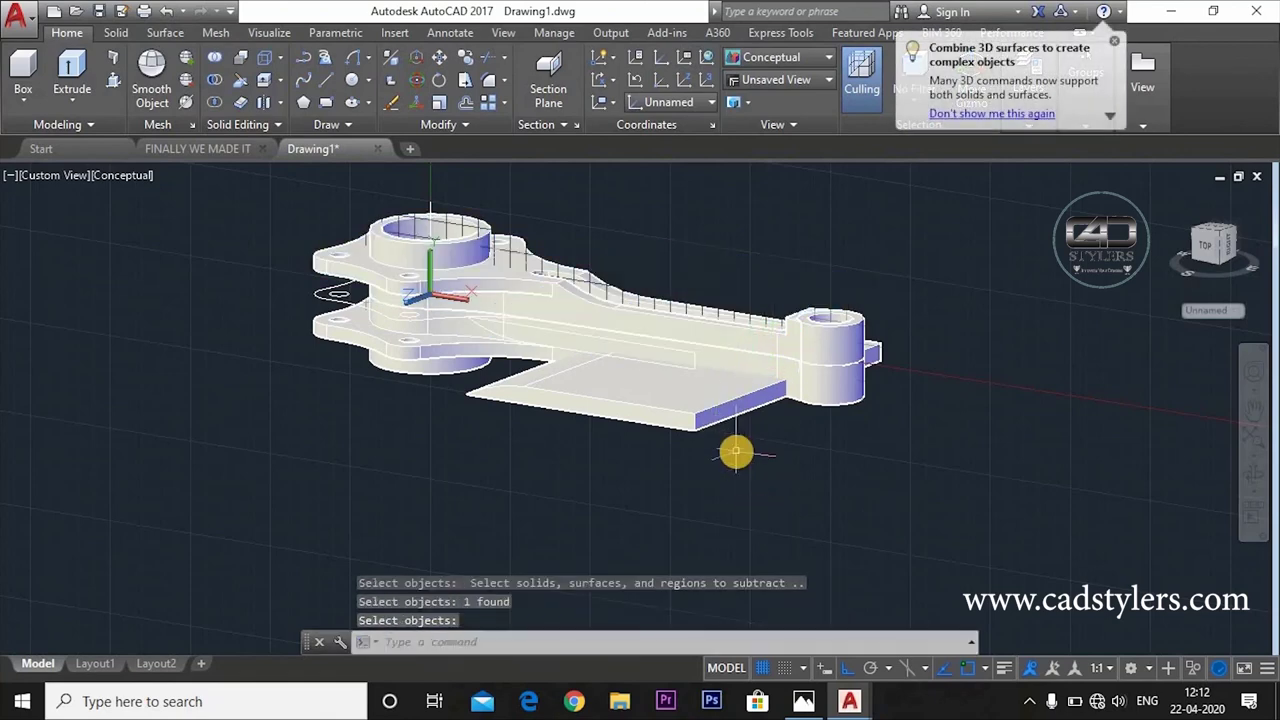
Step: Subtract the lower plate from the con-rod, then turn off the grid
key("Return")
left_click(720, 357)
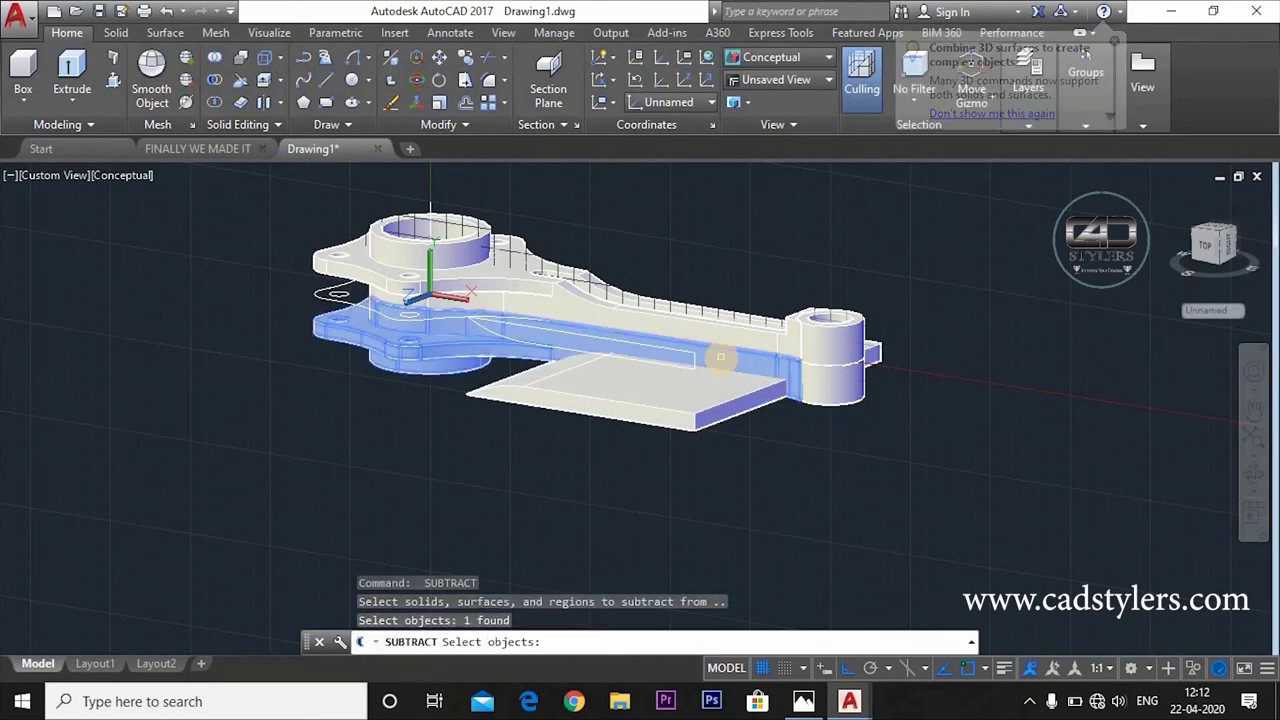
key("Return")
left_click(686, 410)
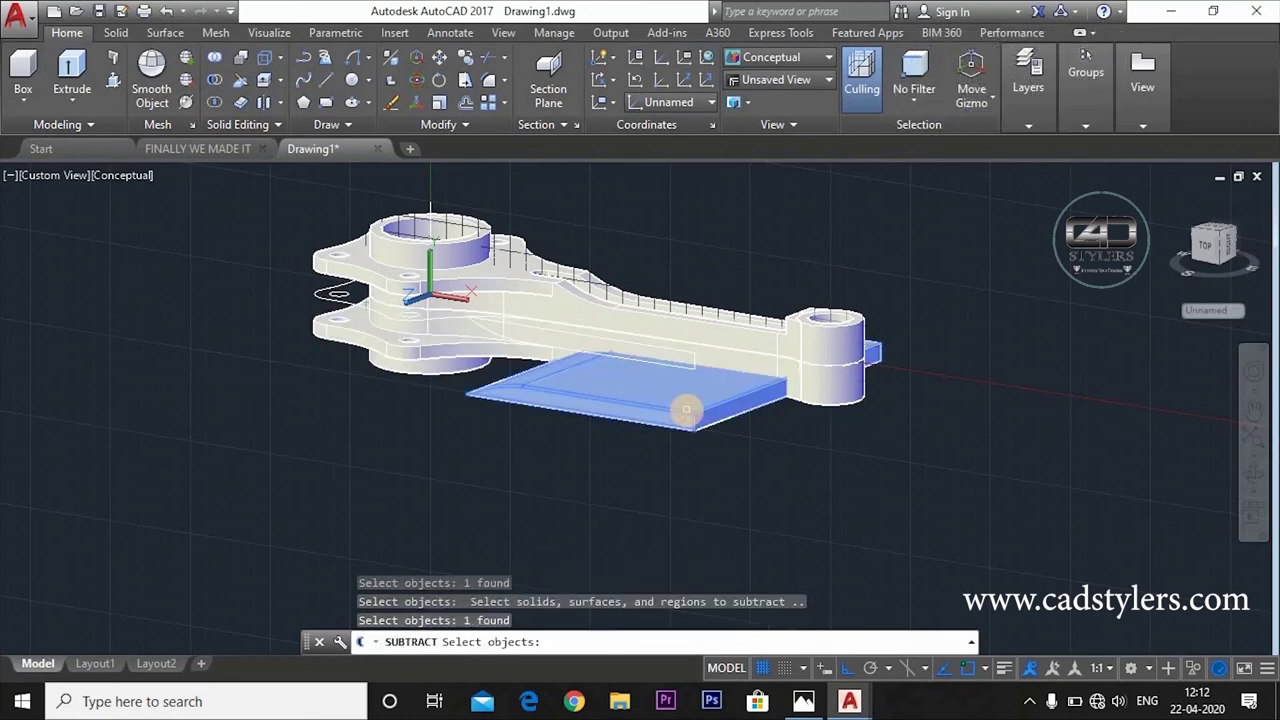
key("Return")
middle_click_drag(711, 431, 809, 583, "shift")
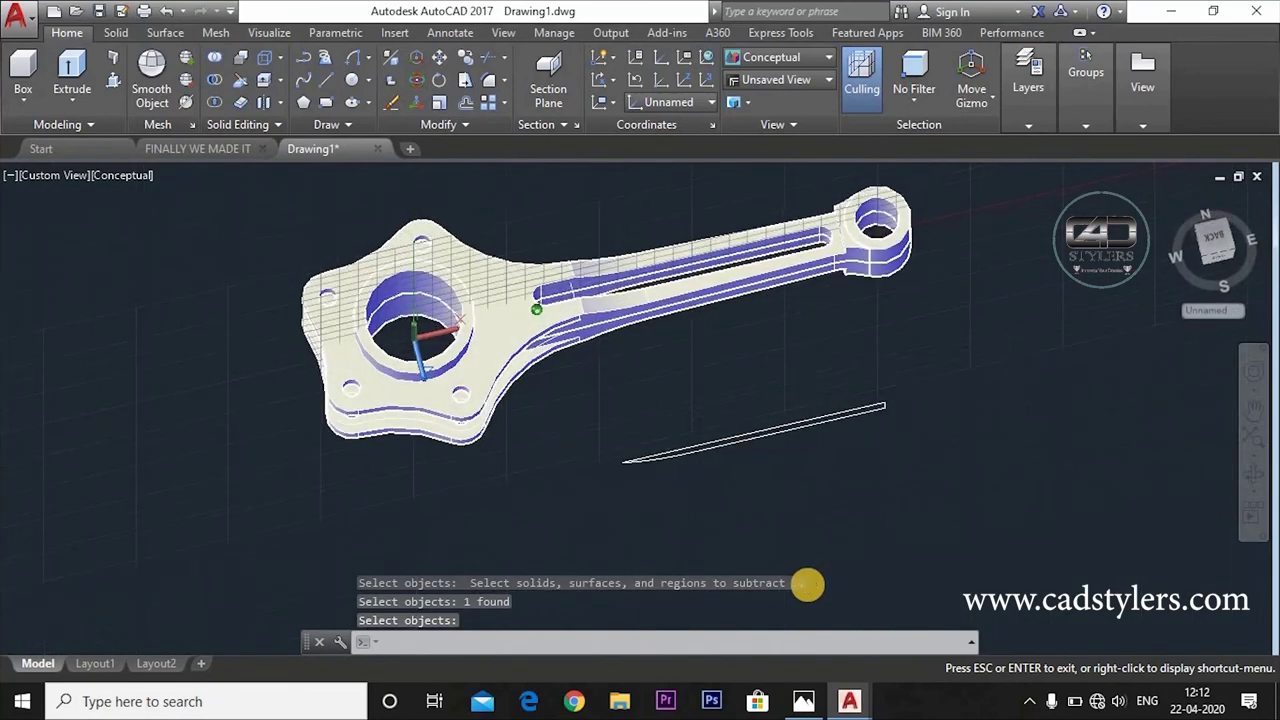
middle_click_drag(831, 346, 766, 414)
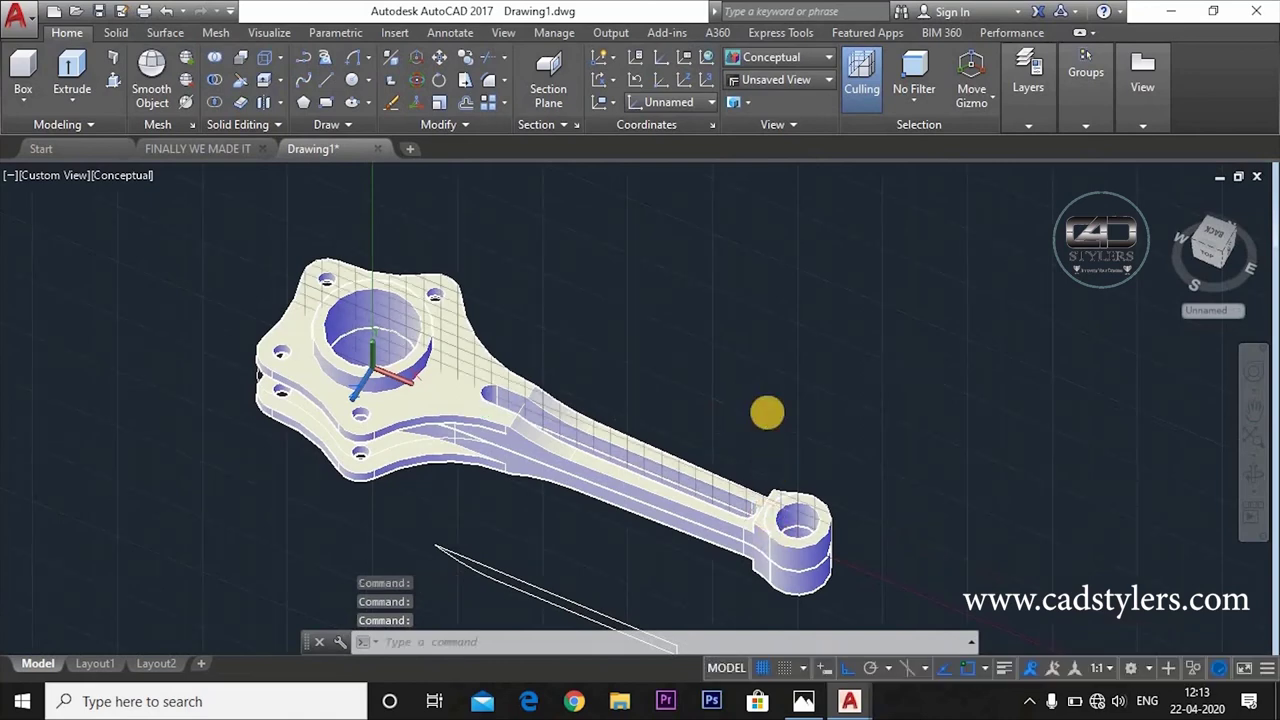
scroll(757, 430, "up", 5)
key("F7")
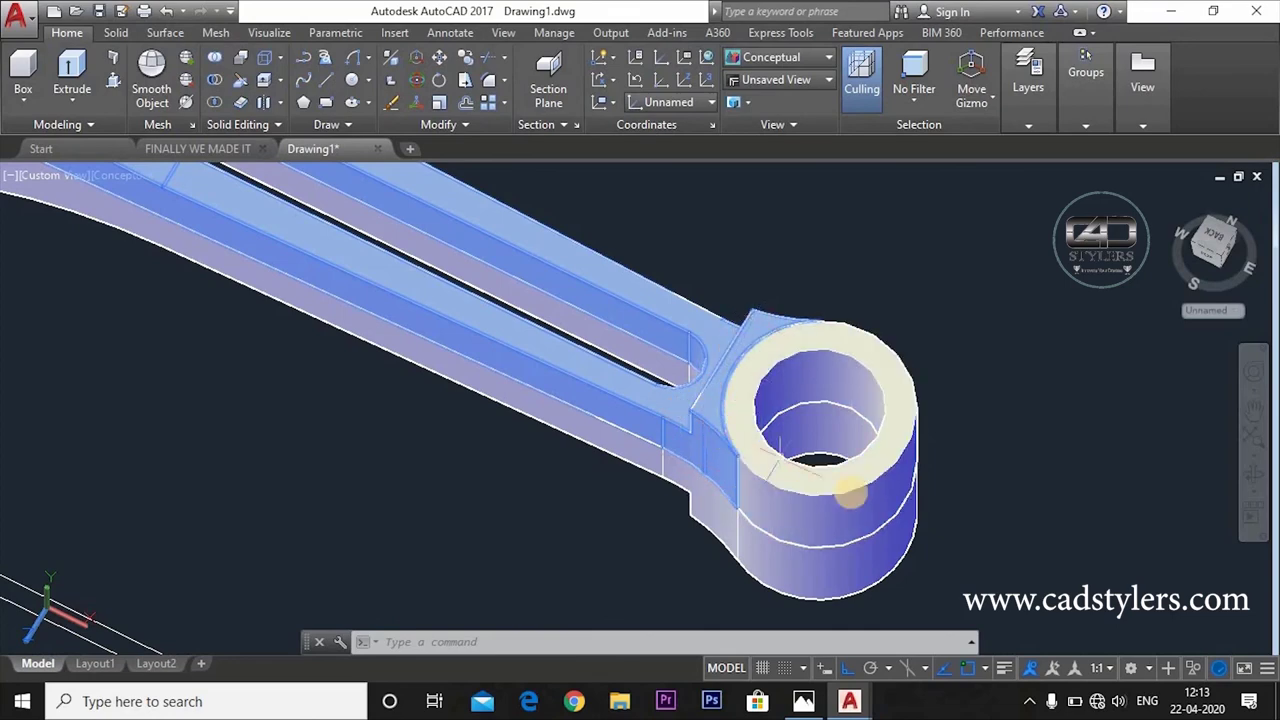
Step: Switch the con-rod to 2D Wireframe and view it from the ViewCube's Top face
middle_click_drag(874, 463, 803, 71, "shift")
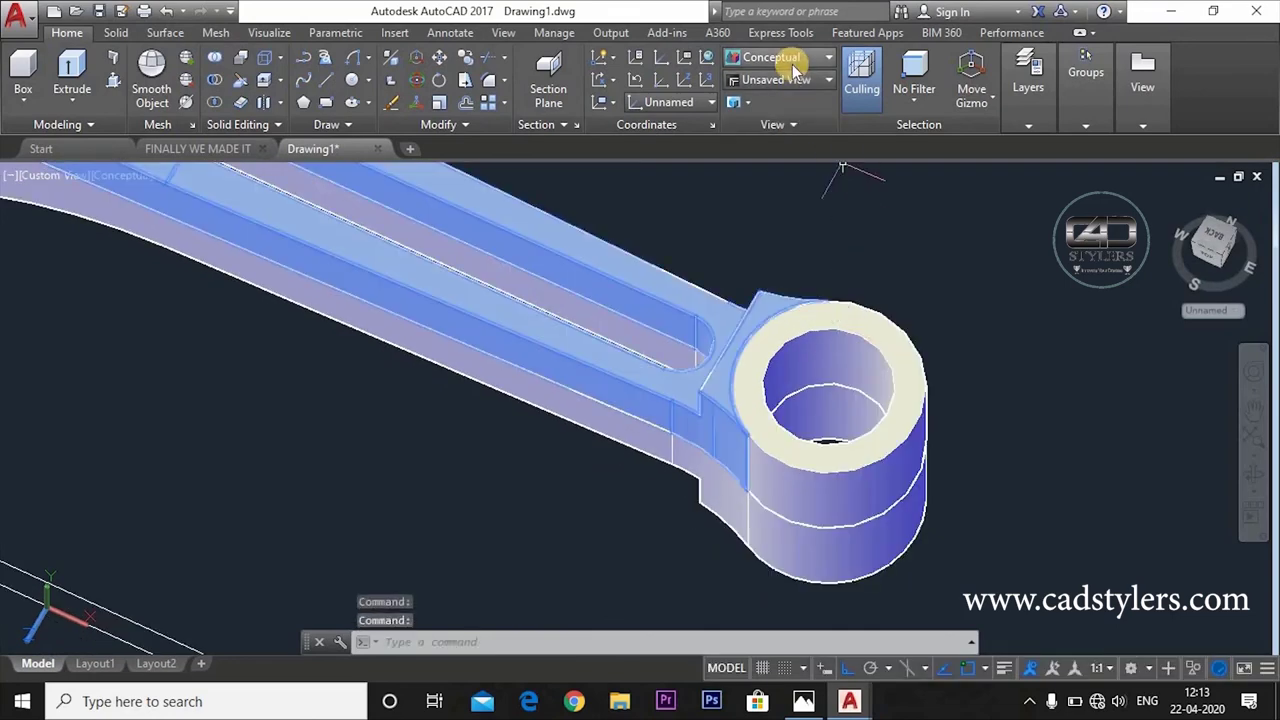
left_click(795, 60)
left_click(765, 110)
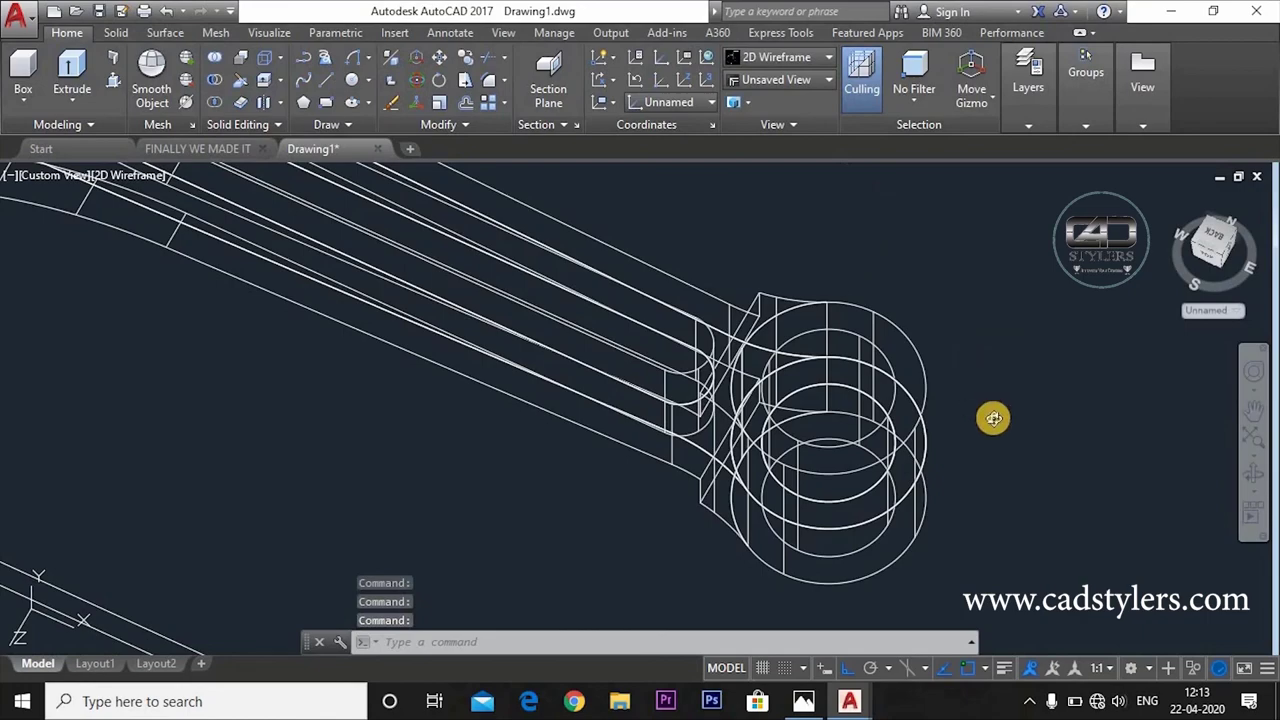
middle_click_drag(993, 418, 1005, 452, "shift")
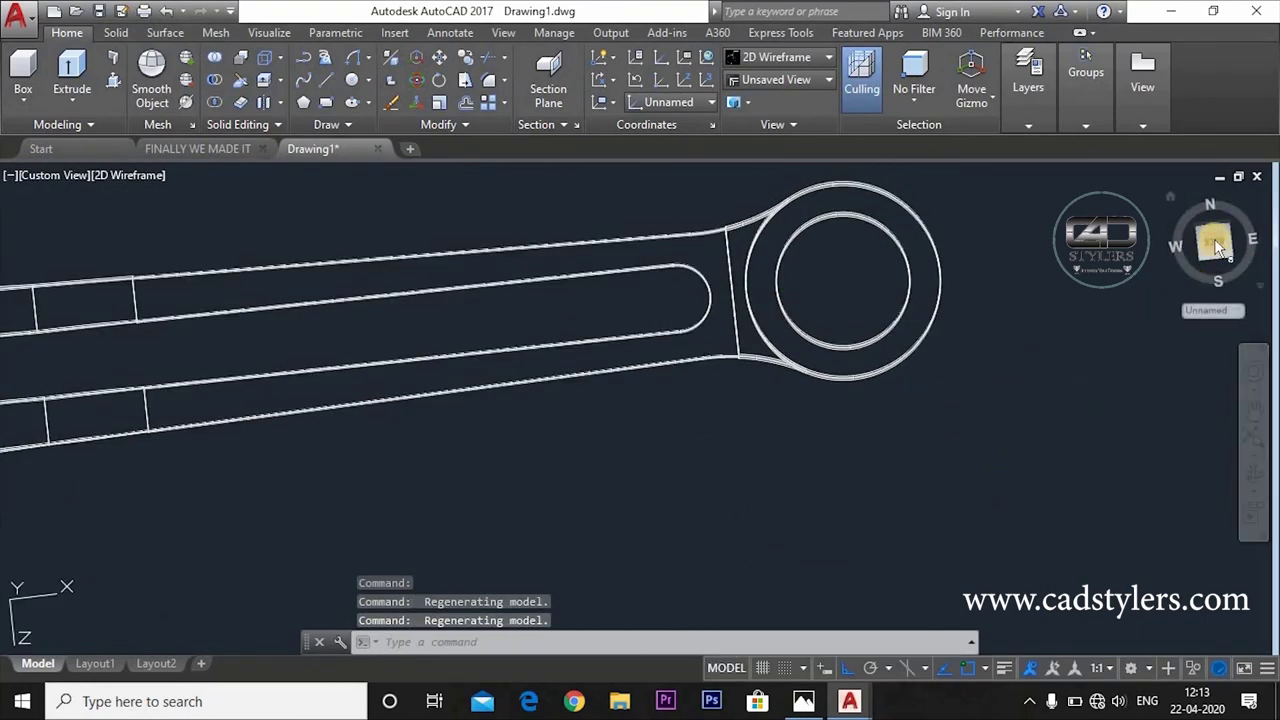
left_click(1217, 248)
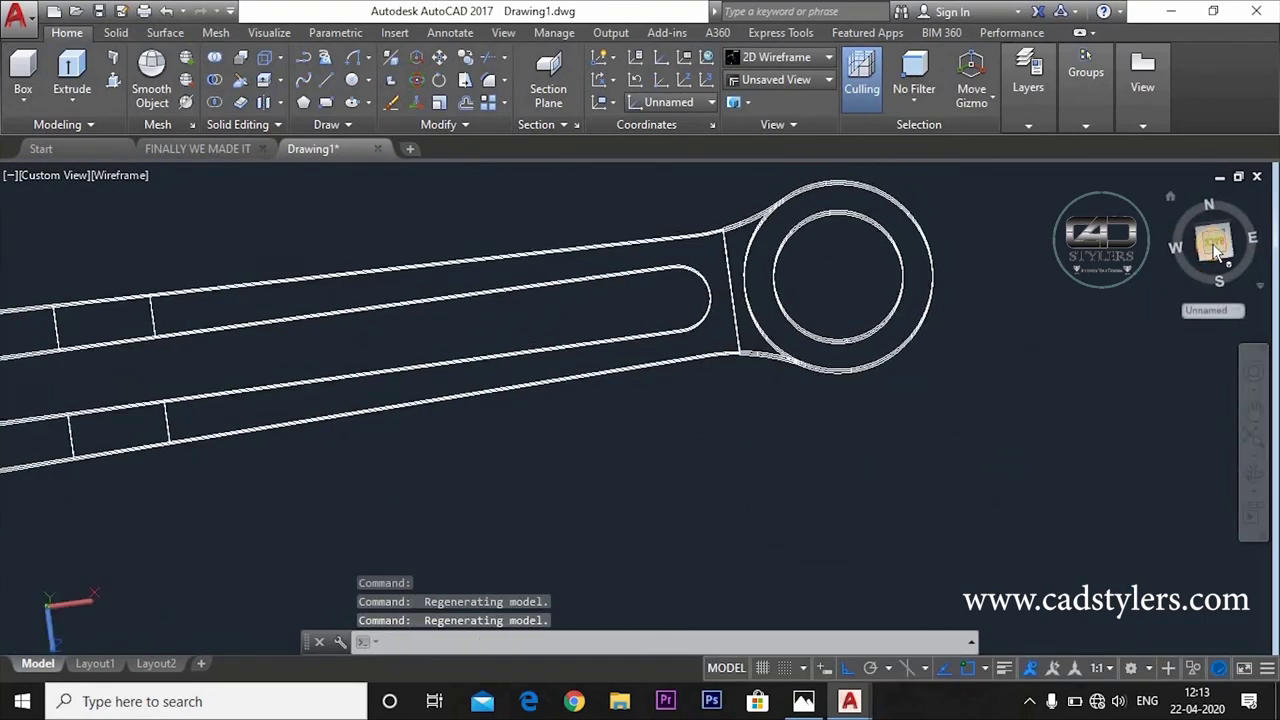
Step: Align the UCS to the view, rotate the top view, then reset the UCS to World
left_click(614, 104)
left_click(607, 140)
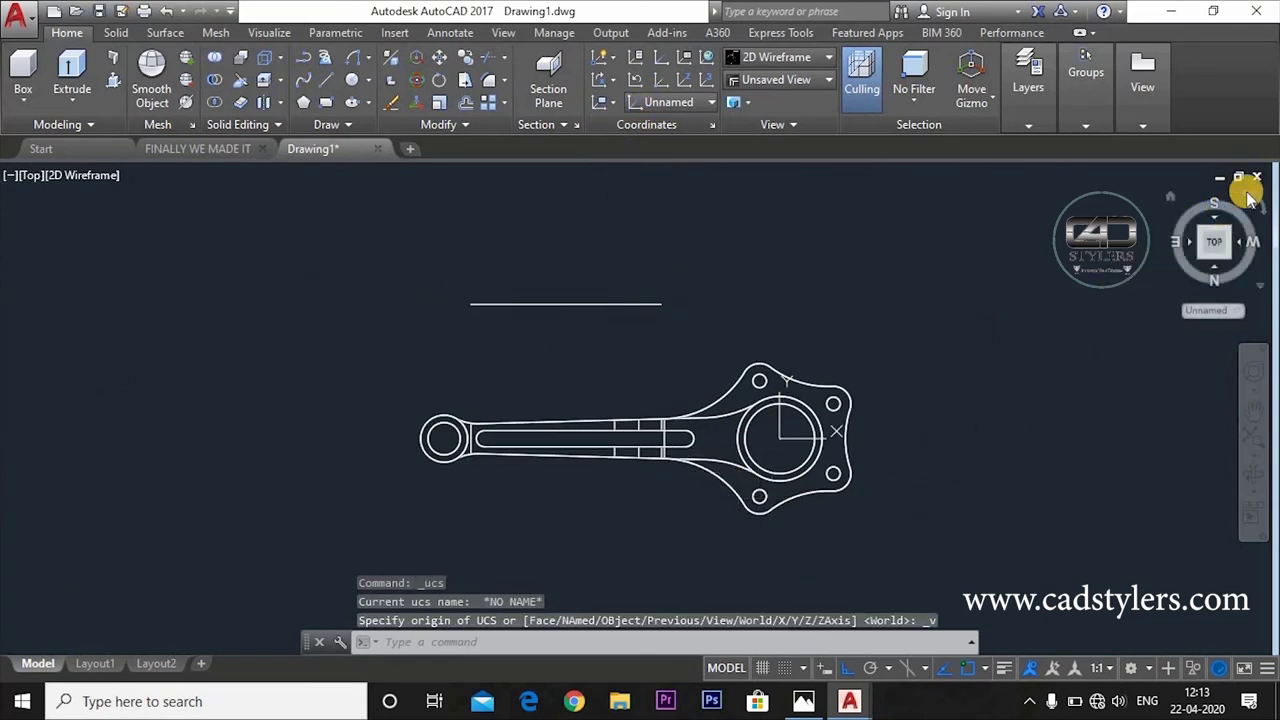
left_click(1222, 216)
left_click(613, 103)
left_click(610, 132)
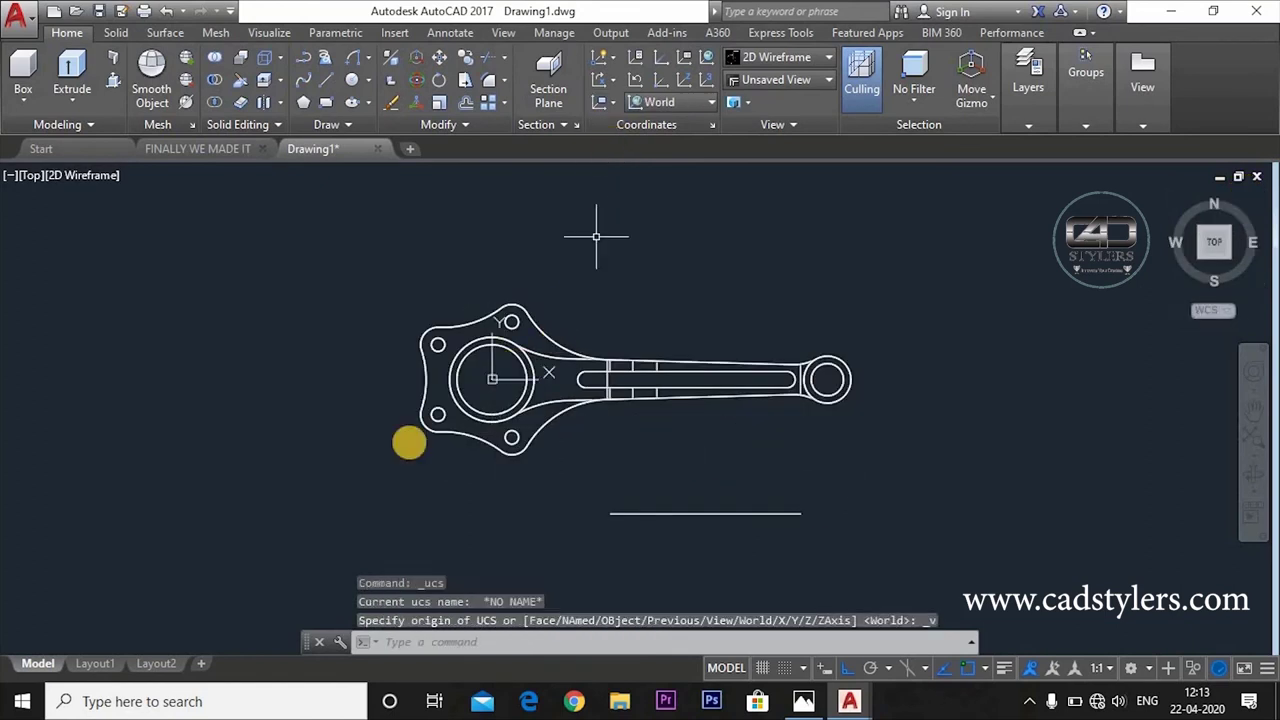
scroll(425, 436, "up", 2)
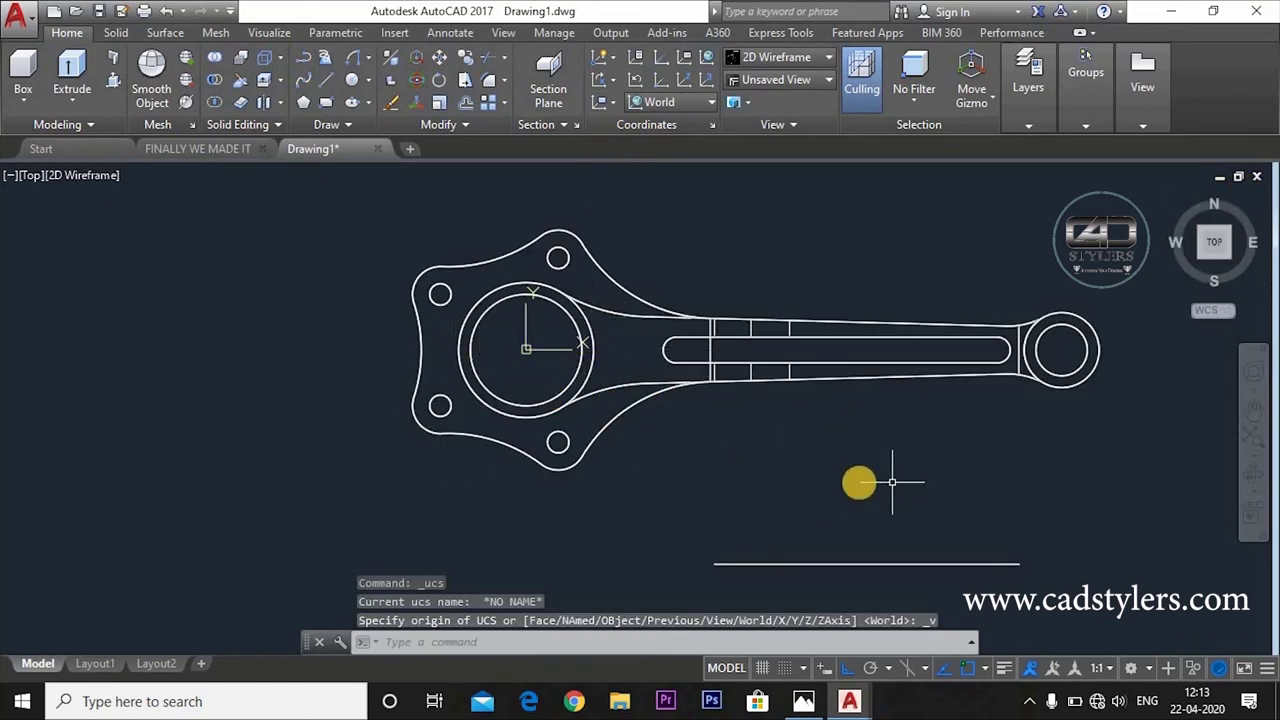
middle_click_drag(895, 483, 677, 463)
Step: Draw a circle of diameter 35 centred at 250,0
type("c")
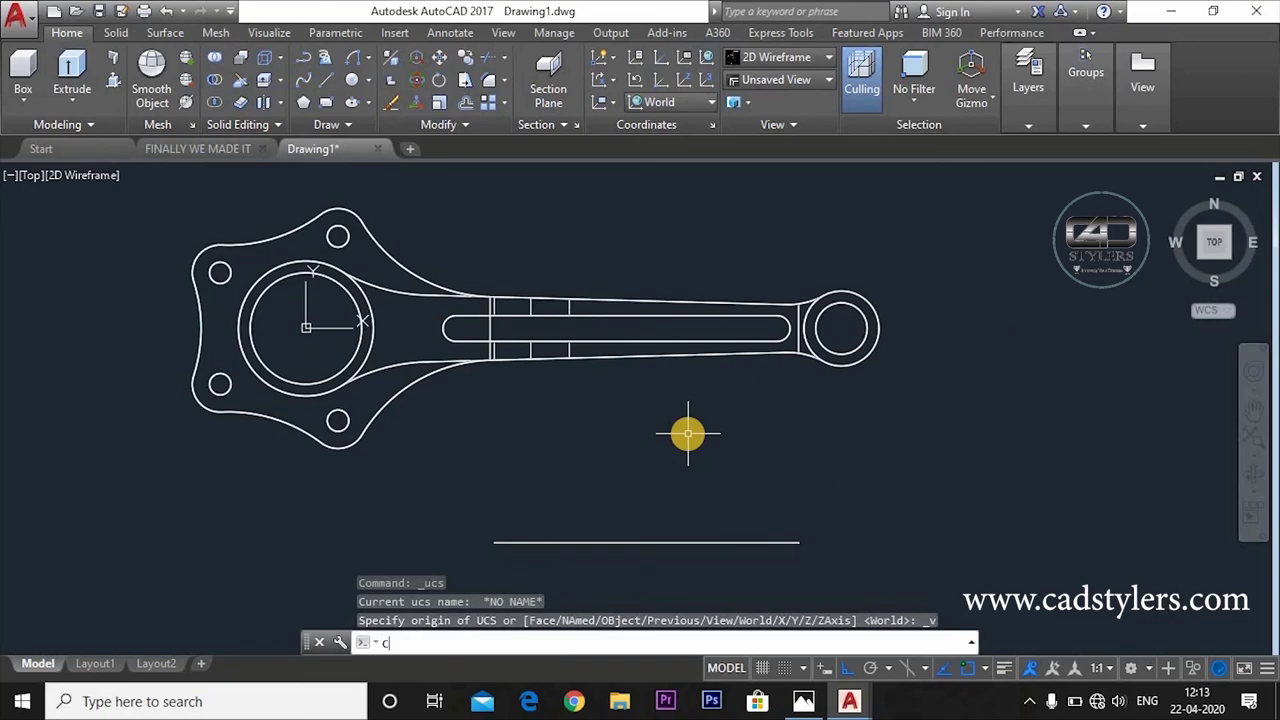
key("Return")
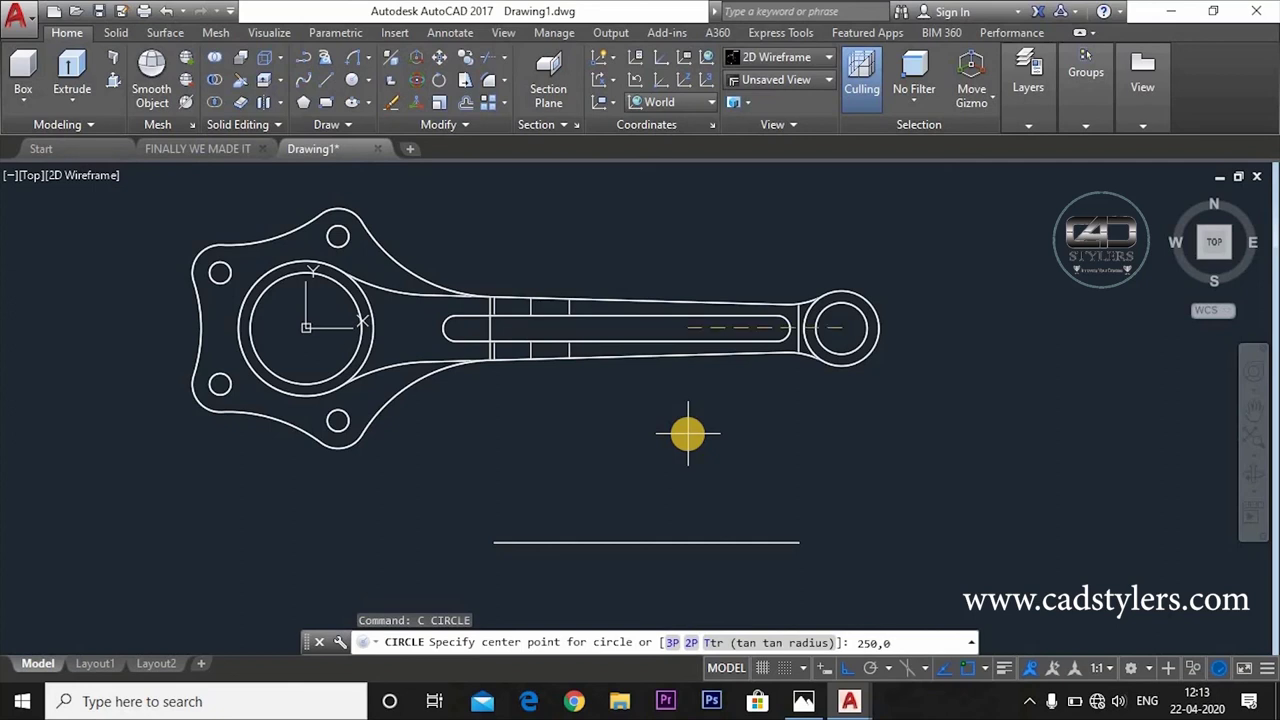
key("Return")
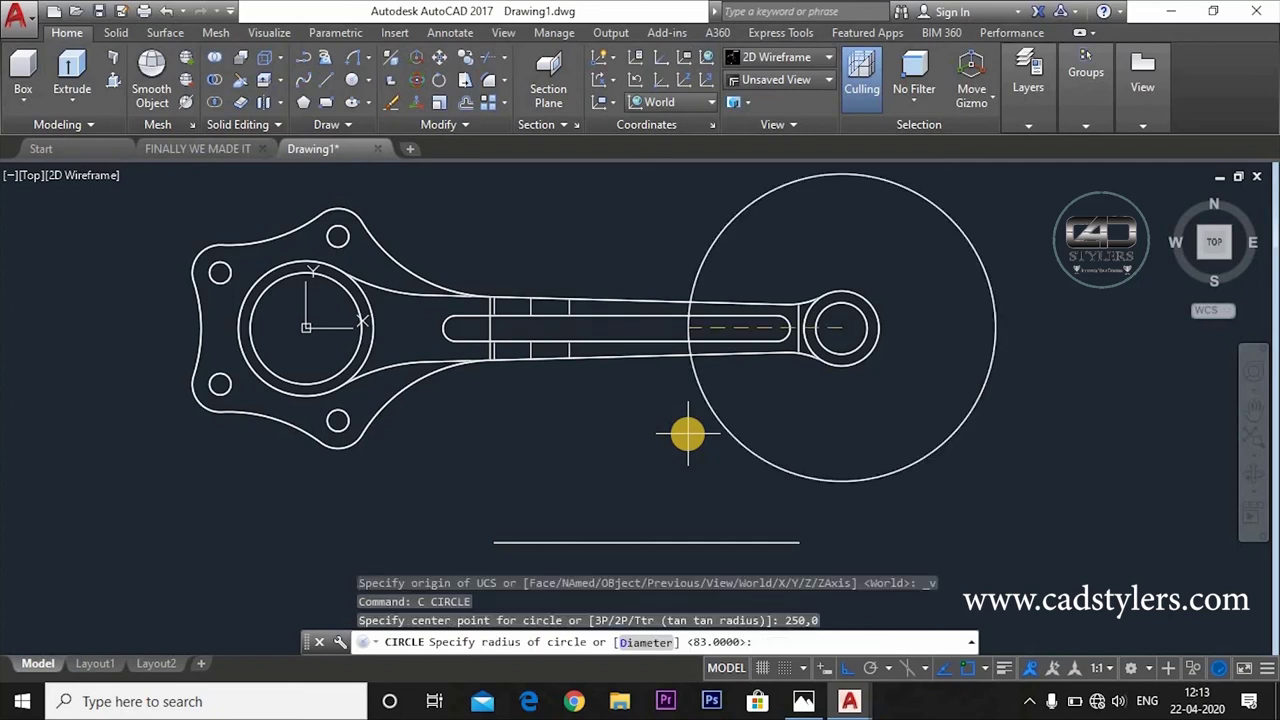
type("D")
key("Return")
type("35")
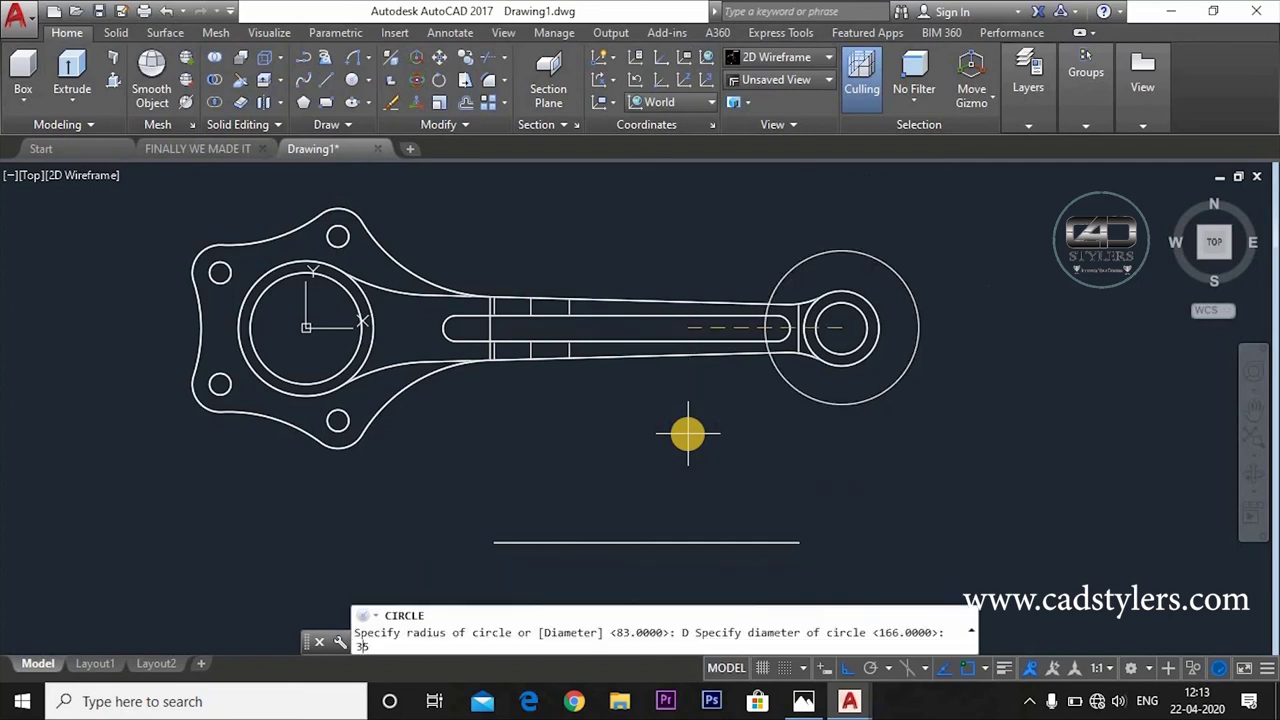
key("Return")
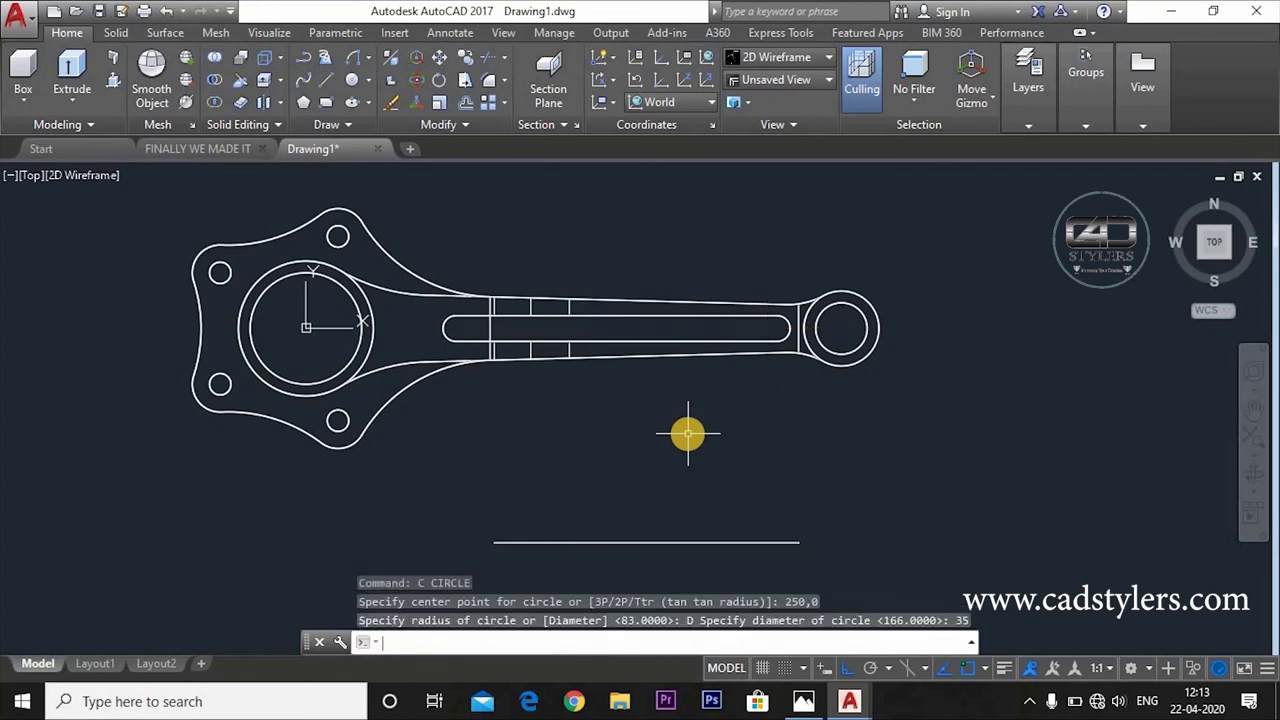
type("L")
key("Return")
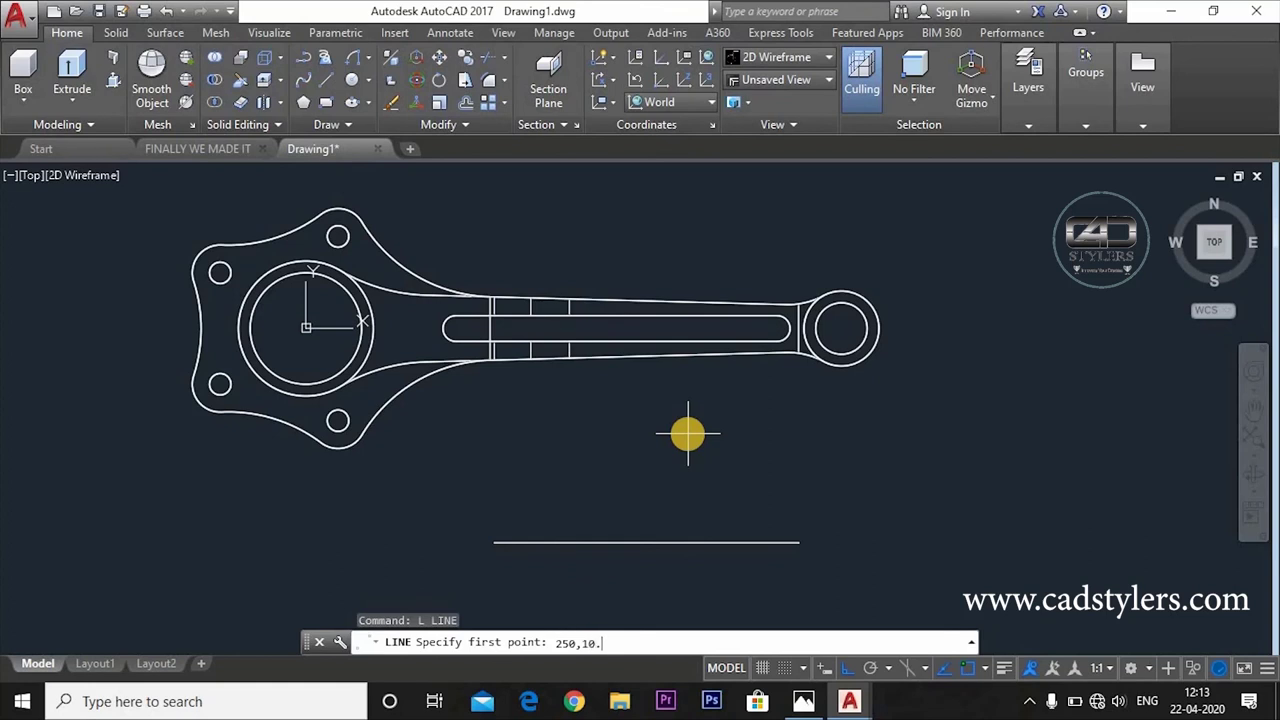
type("250,10.5")
key("Return")
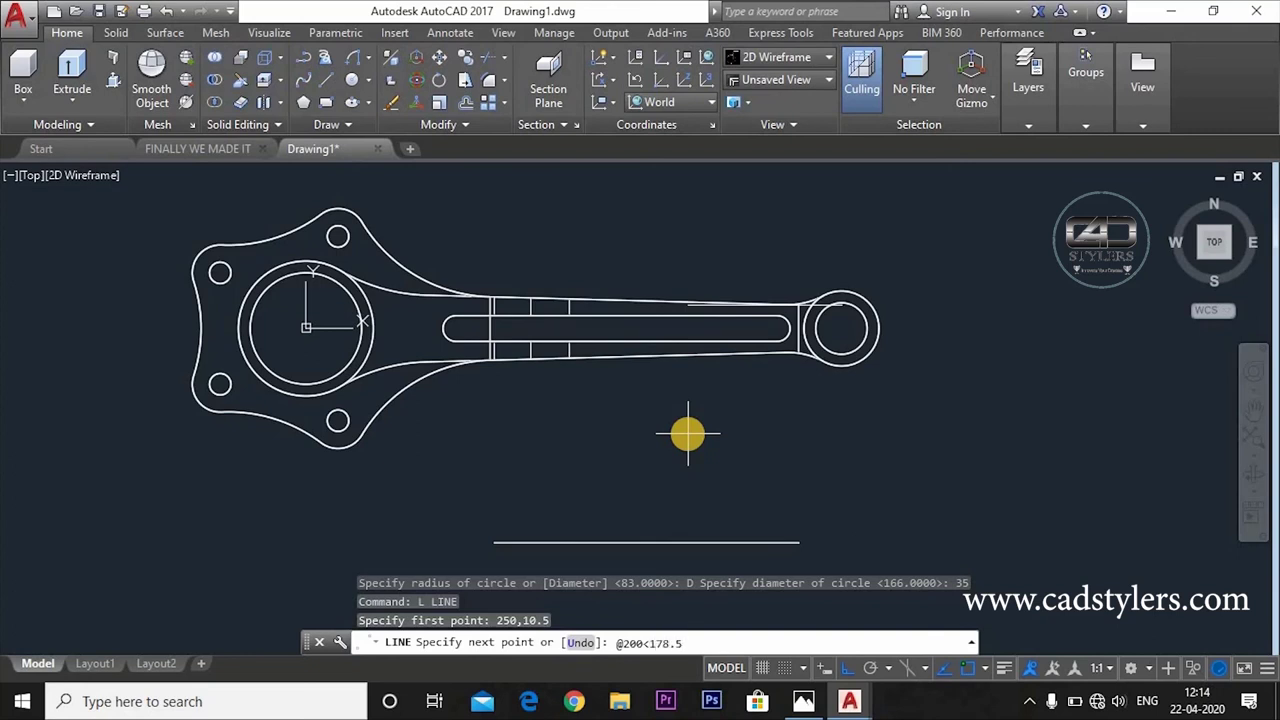
key("Return")
key("Escape")
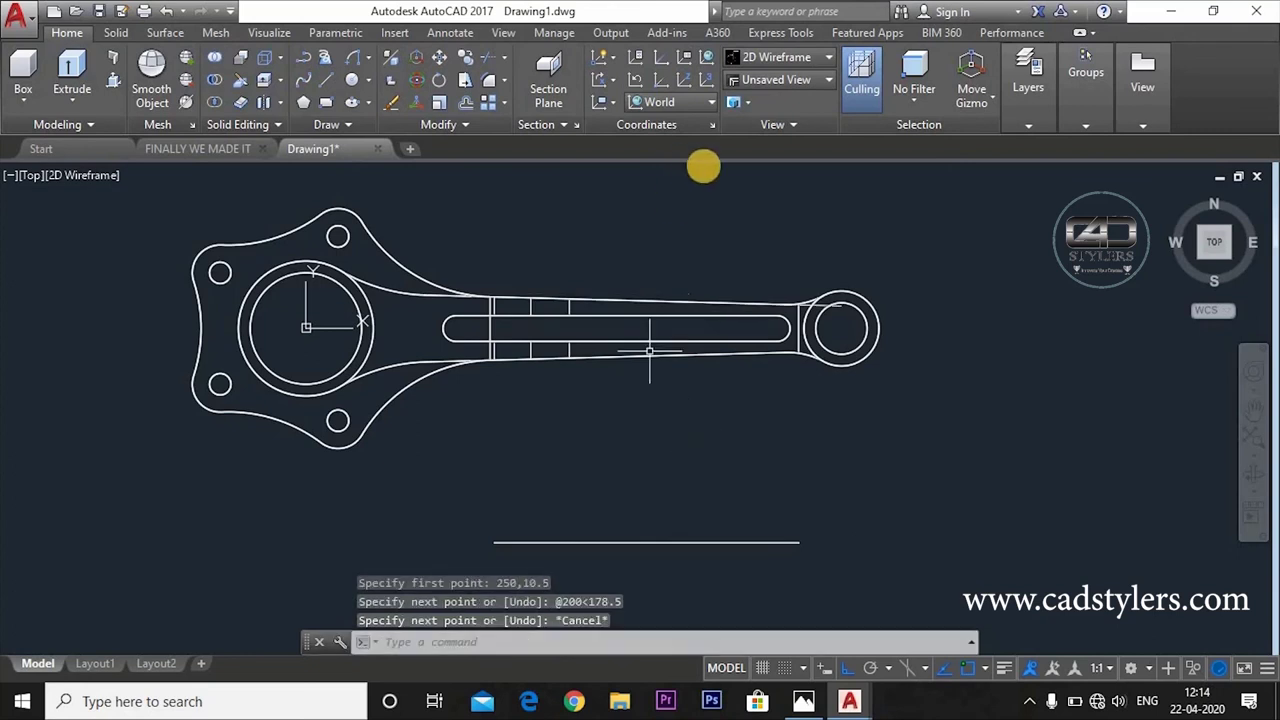
Step: Orbit and pan the wireframe into an angled 3D view around the rod's small end
scroll(777, 306, "up", 5)
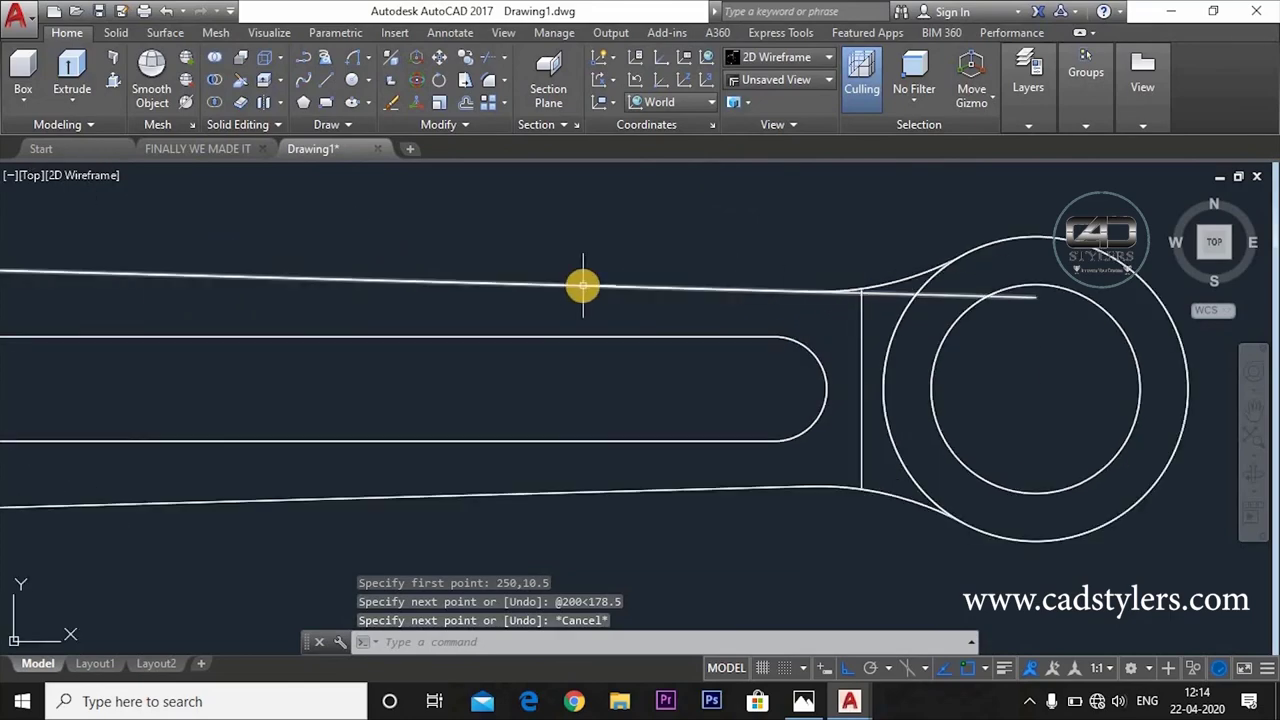
scroll(583, 287, "down", 4)
key("Escape")
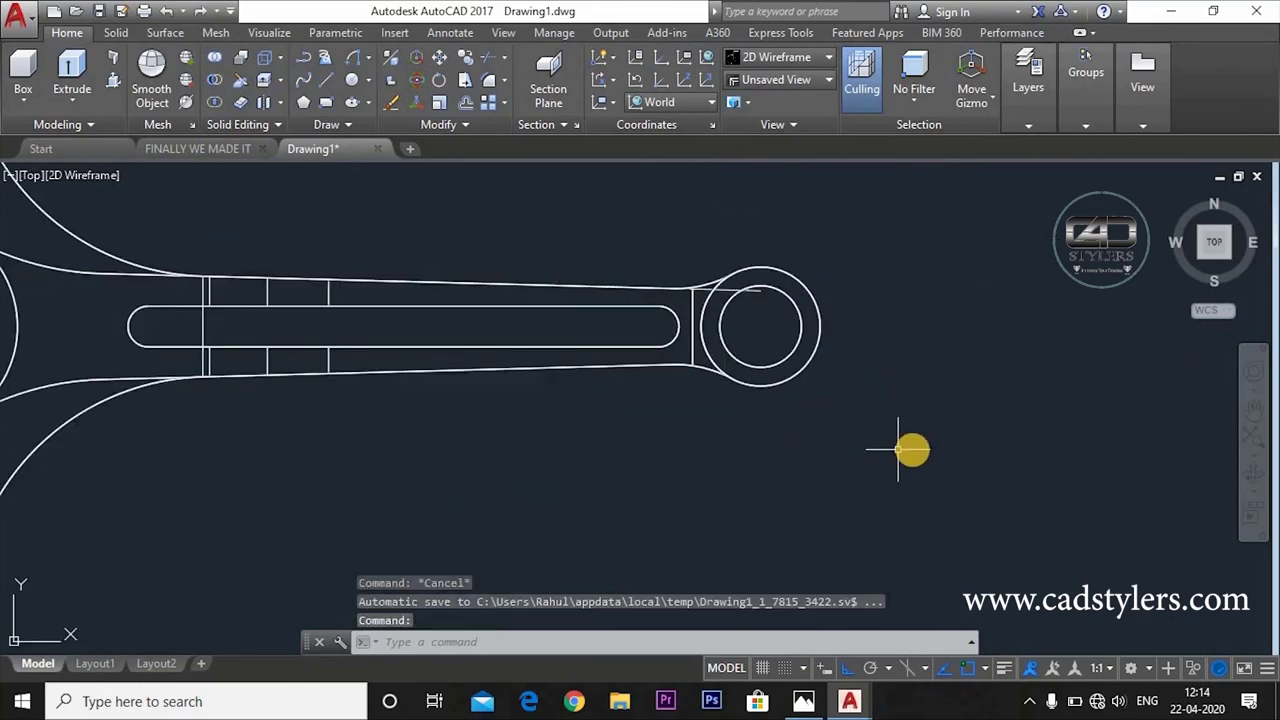
mouse_move(908, 449)
middle_mouse_down("shift")
mouse_move(917, 277)
mouse_move(914, 400)
middle_mouse_up("shift")
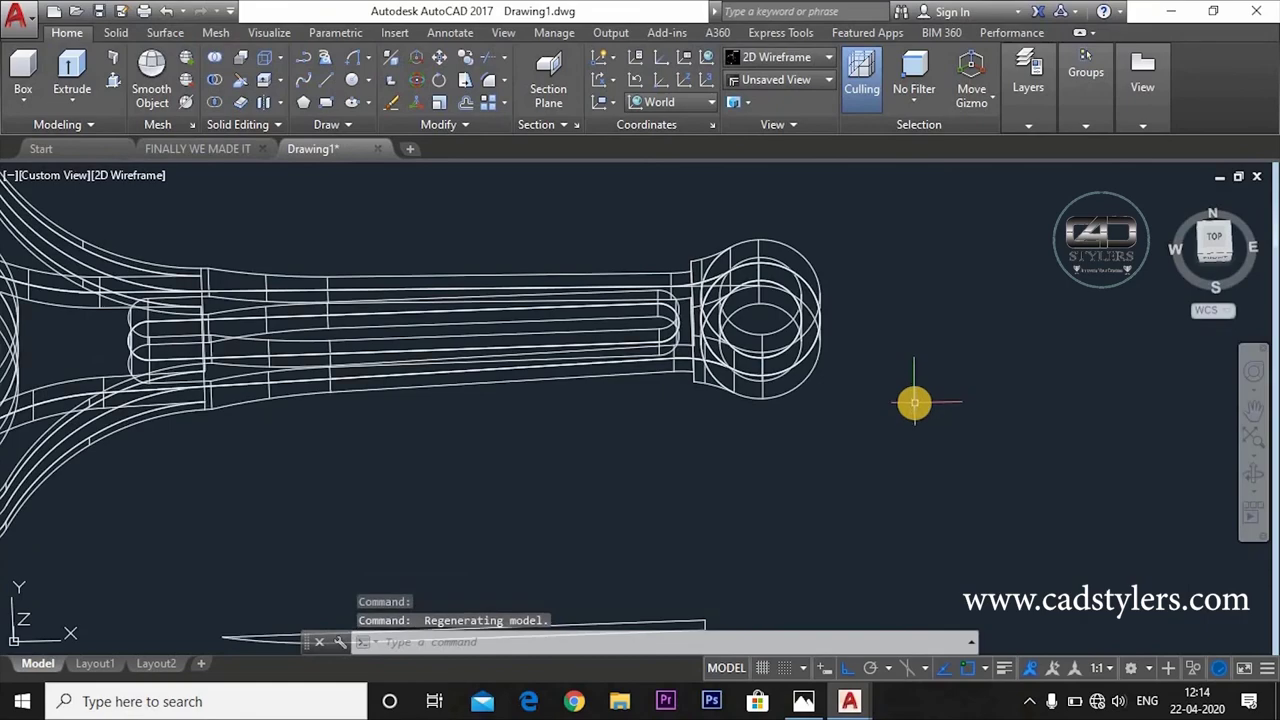
middle_click_drag(900, 425, 786, 329, "shift")
scroll(752, 318, "up", 3)
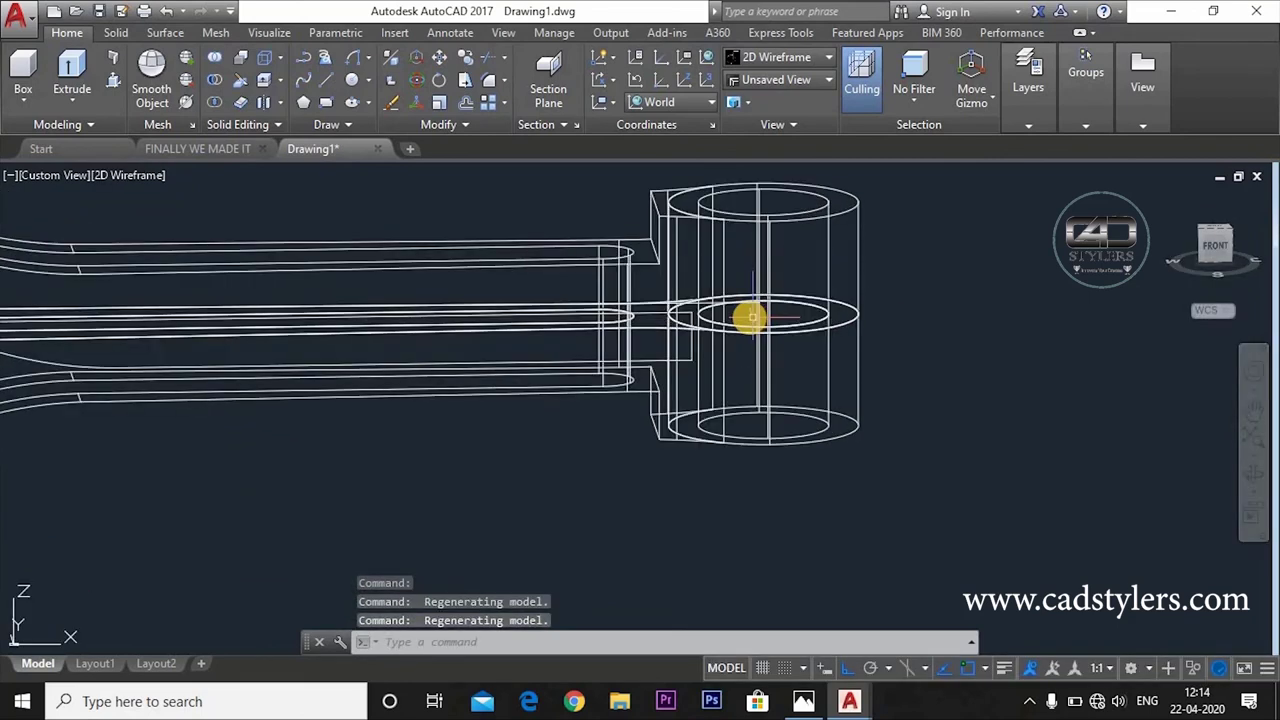
middle_click_drag(796, 282, 786, 349)
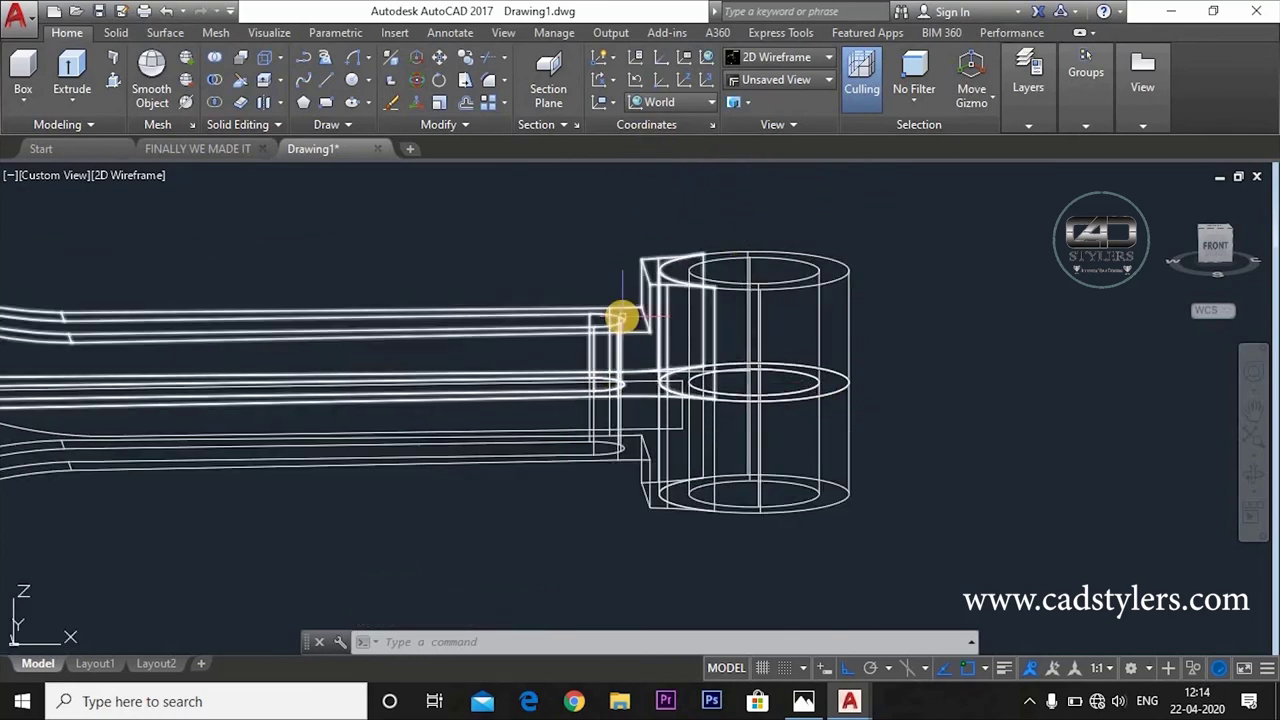
middle_click_drag(971, 423, 944, 489, "shift")
Step: Move the 35-diameter circle and angled guide line 50 units up along Z
type("m")
key("Return")
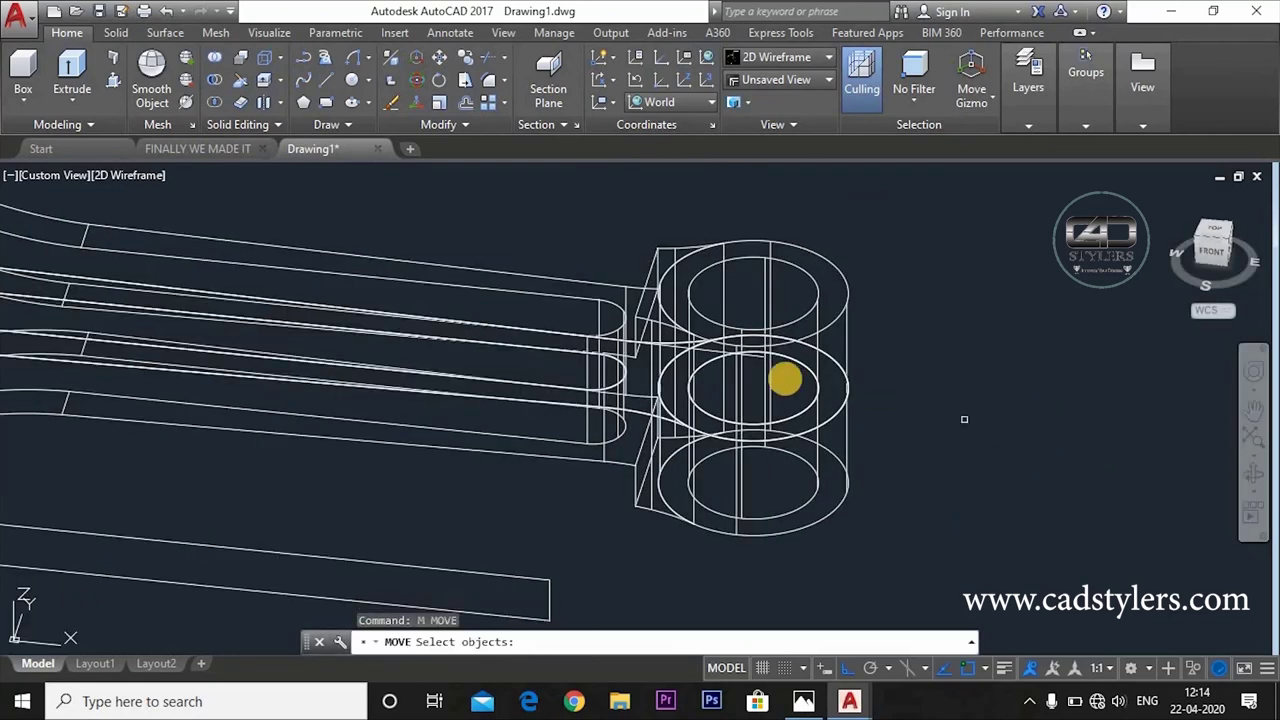
left_click(810, 346)
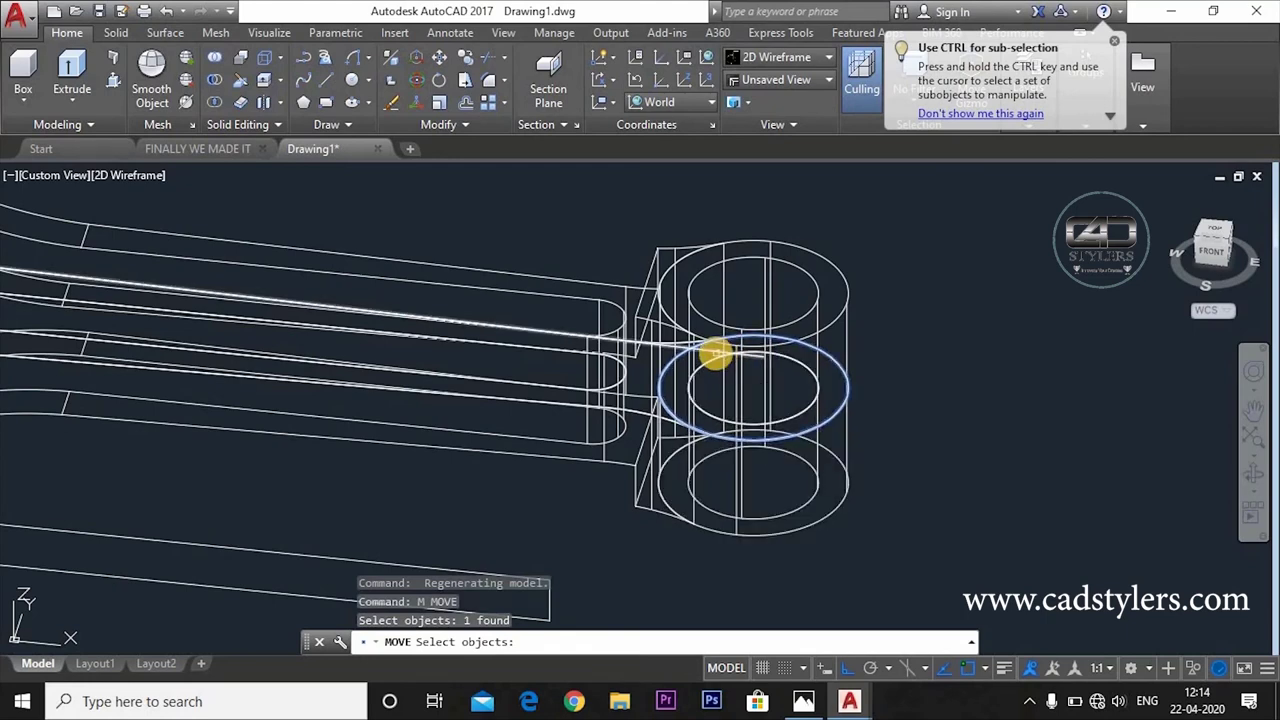
left_click(716, 353)
key("Return")
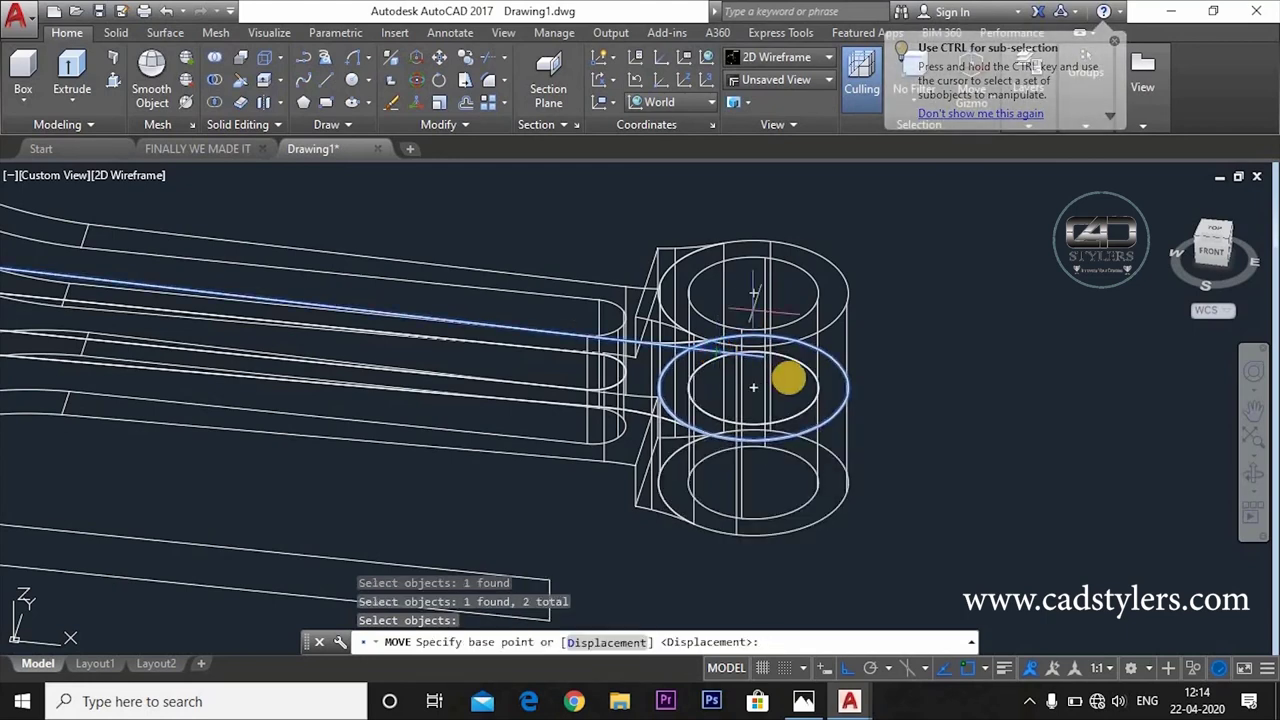
left_click(752, 390)
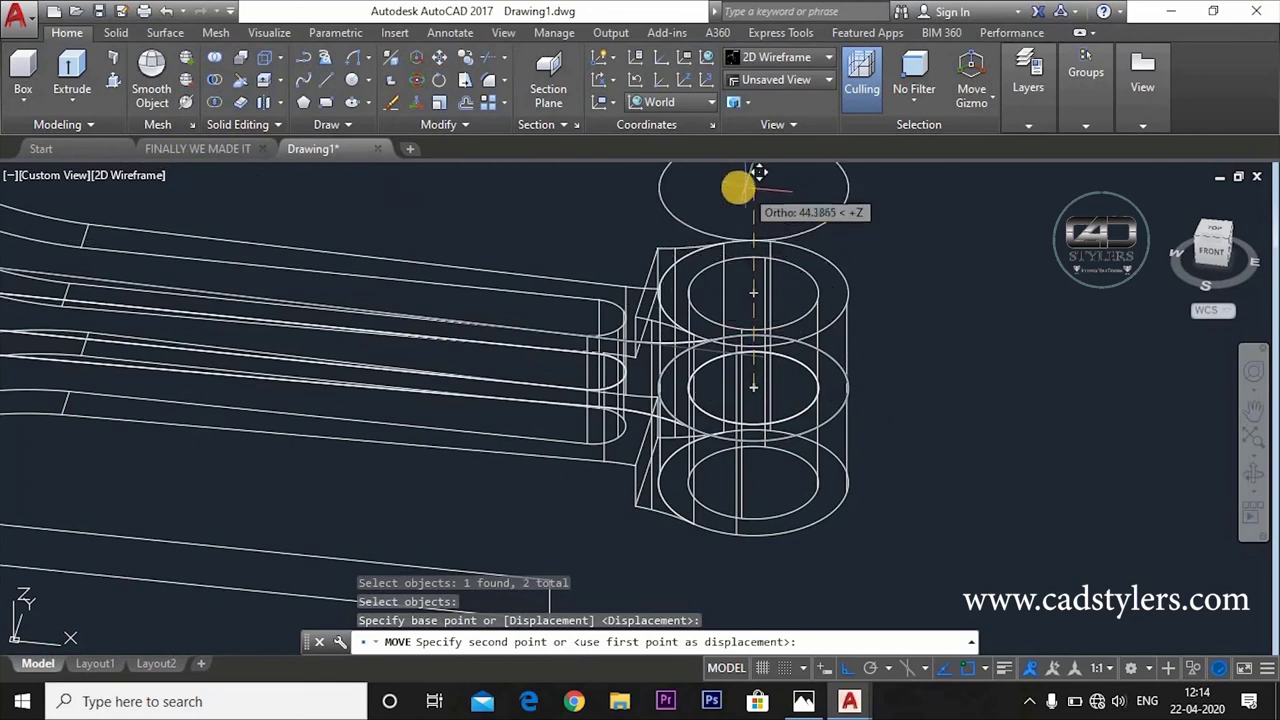
middle_click_drag(745, 245, 737, 385)
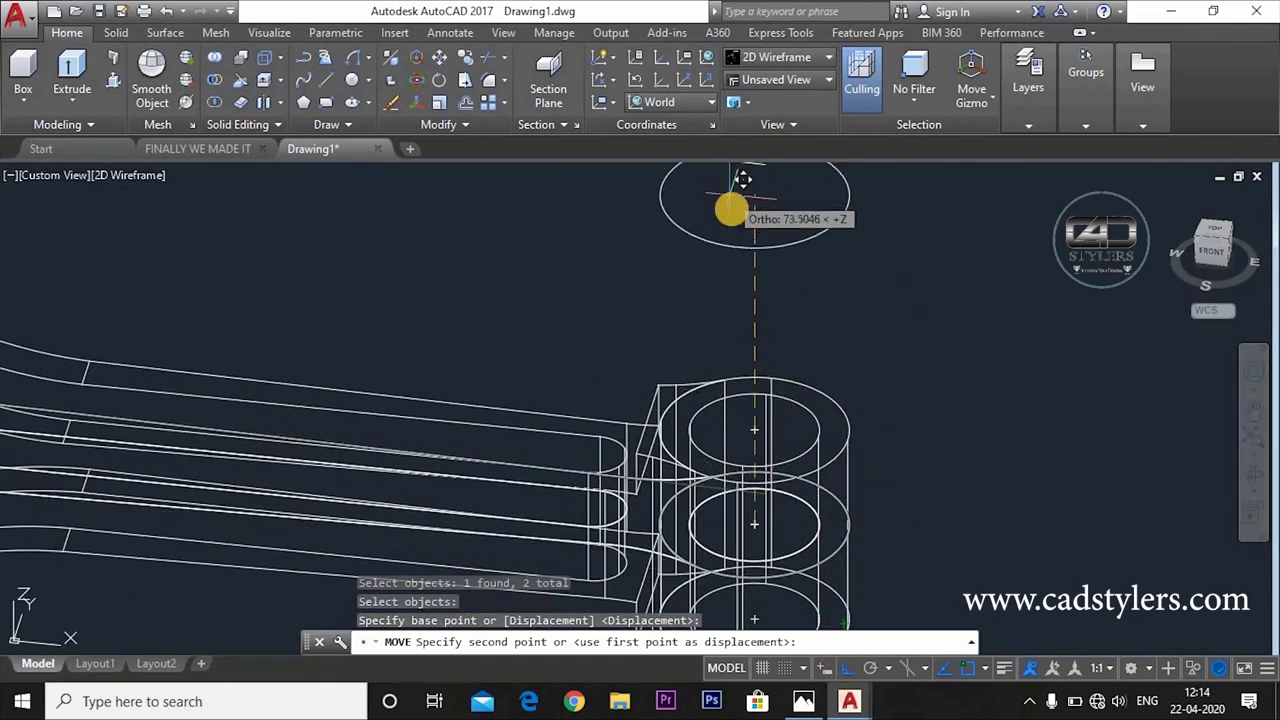
middle_click_drag(732, 224, 726, 296)
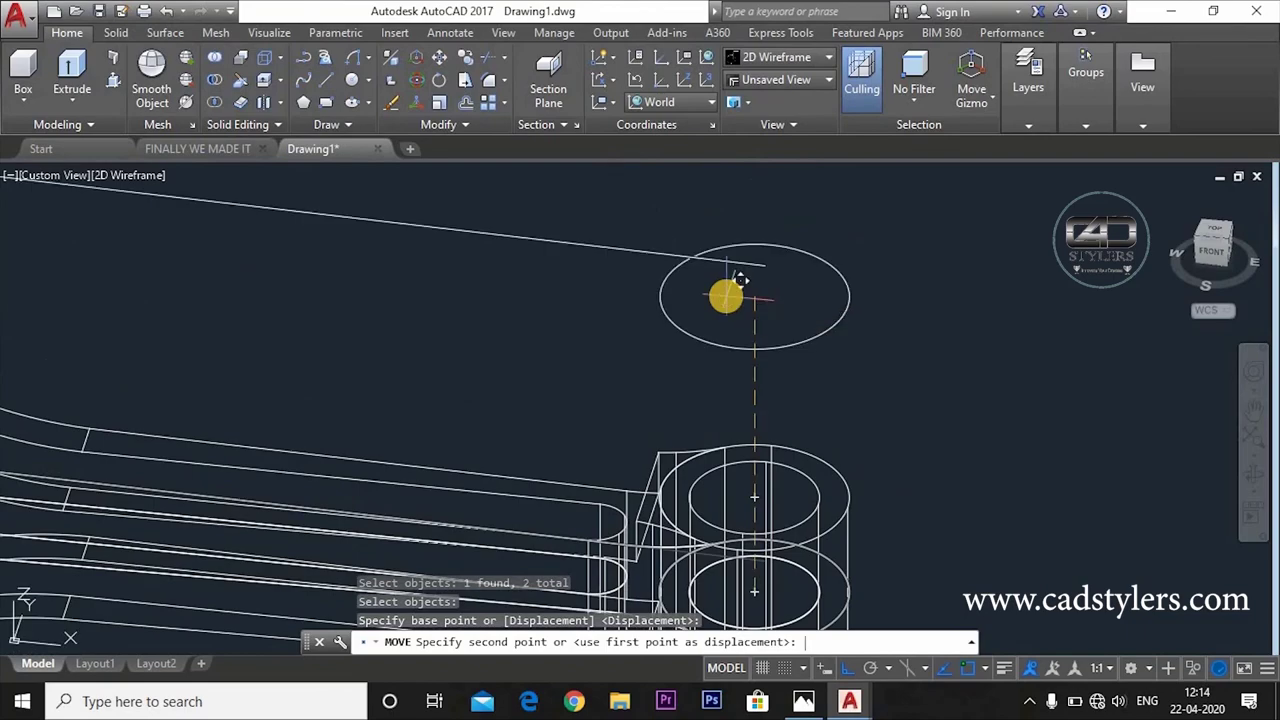
key("Return")
scroll(800, 326, "down", 4)
key("Escape")
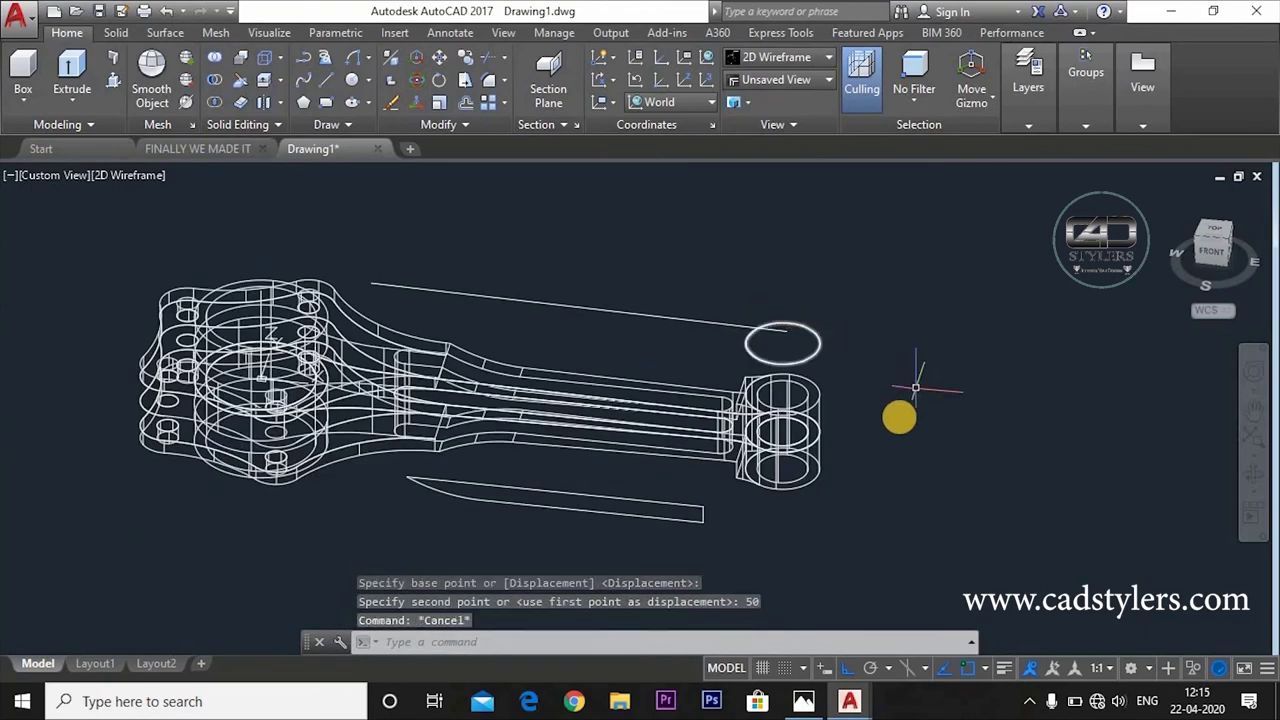
middle_click_drag(897, 399, 894, 366, "shift")
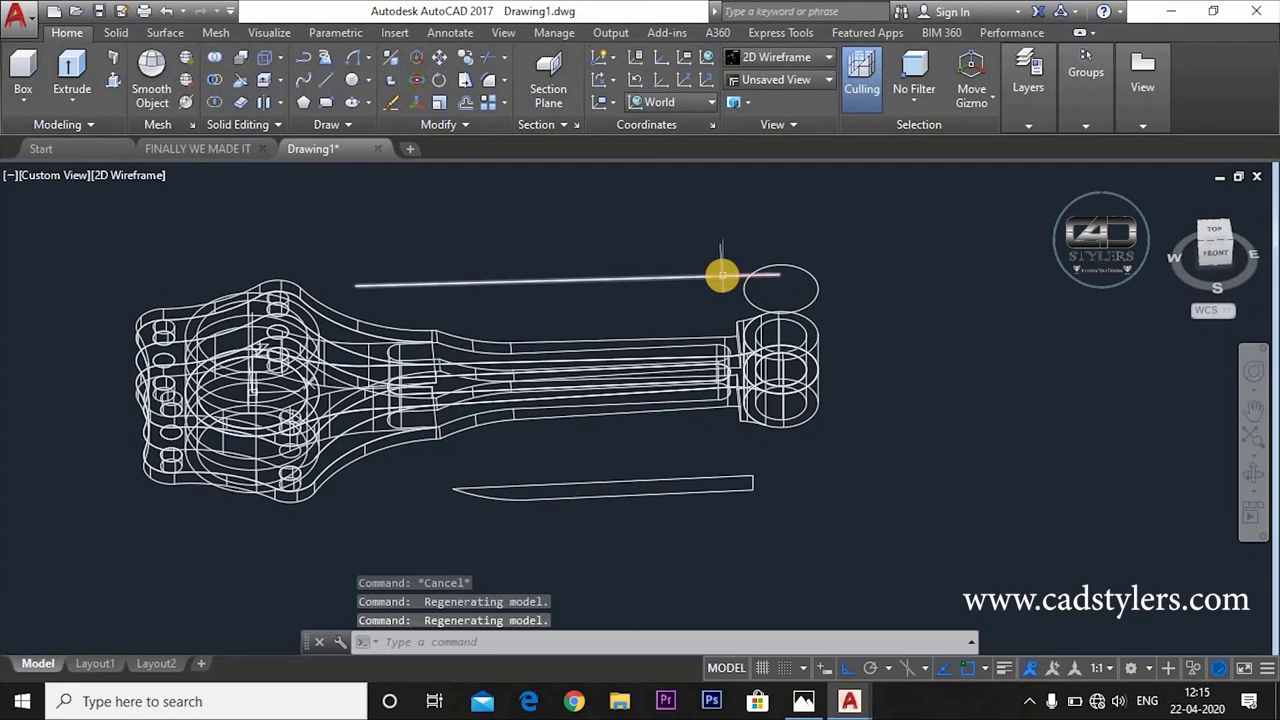
Step: Mirror the raised guide line across the line from 0,0 to 10,0, keeping the original
type("mi")
key("Return")
left_click(722, 277)
key("Escape")
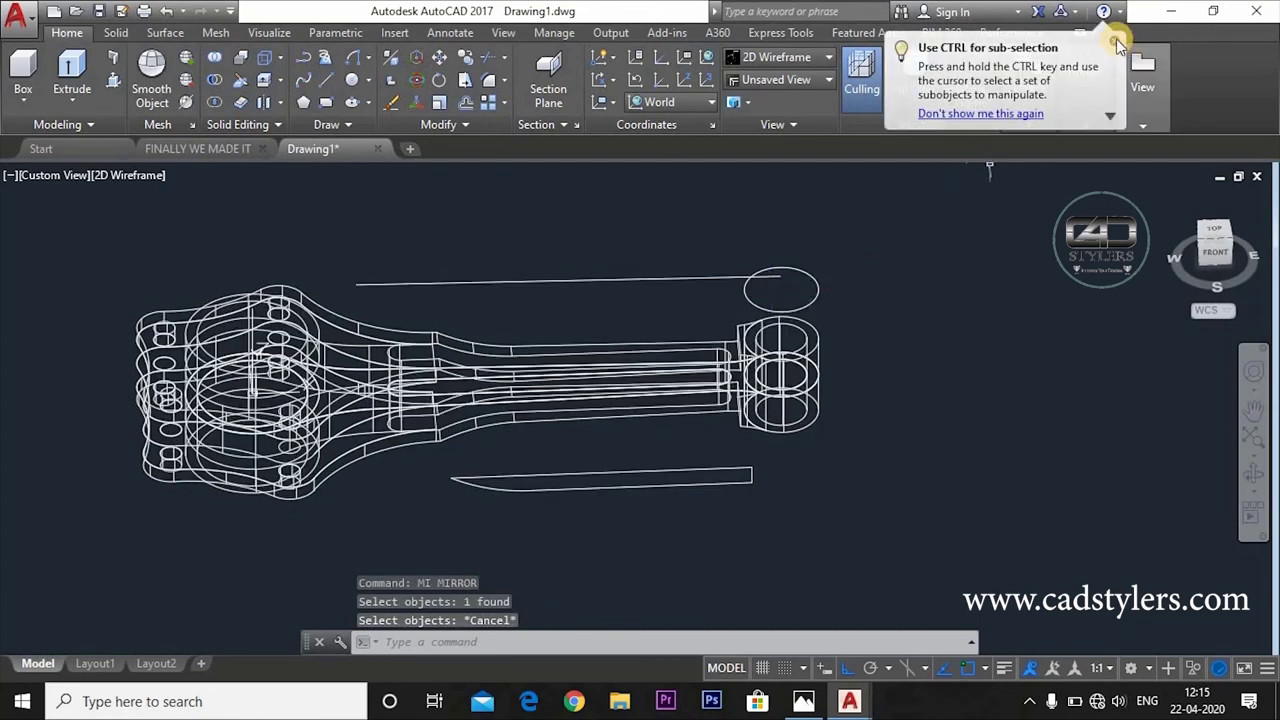
type("mi")
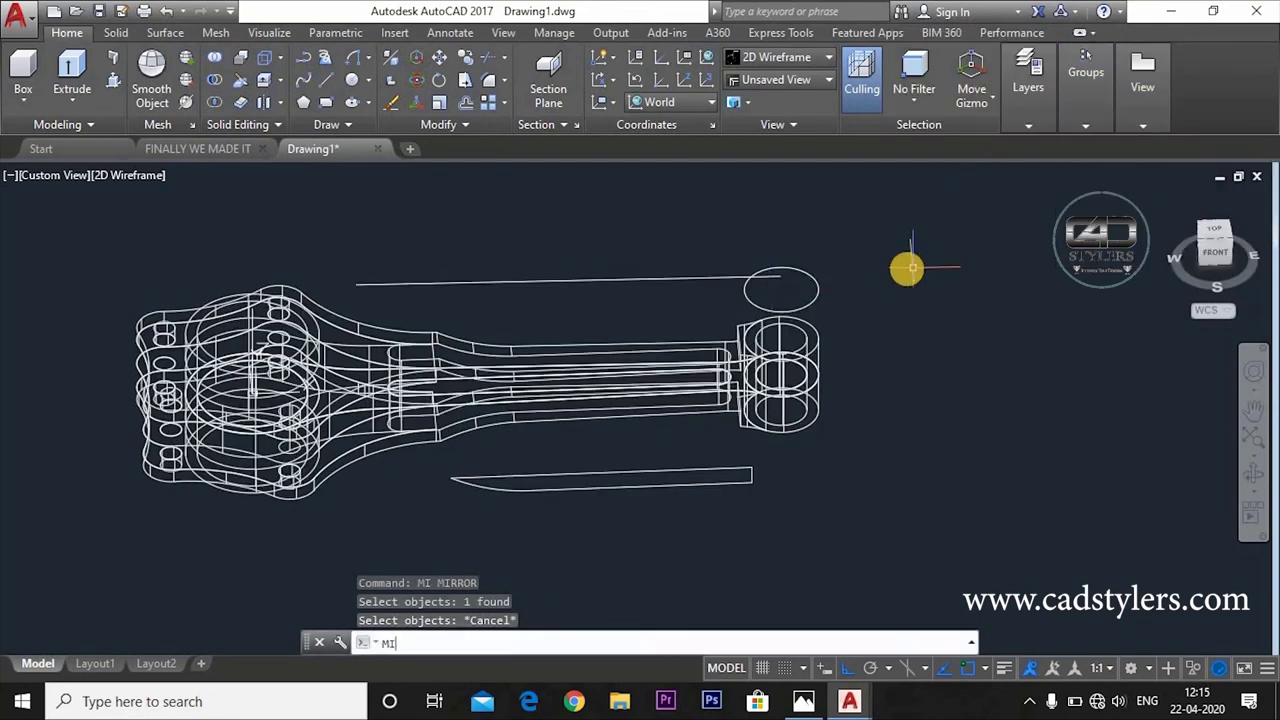
key("Return")
left_click(705, 279)
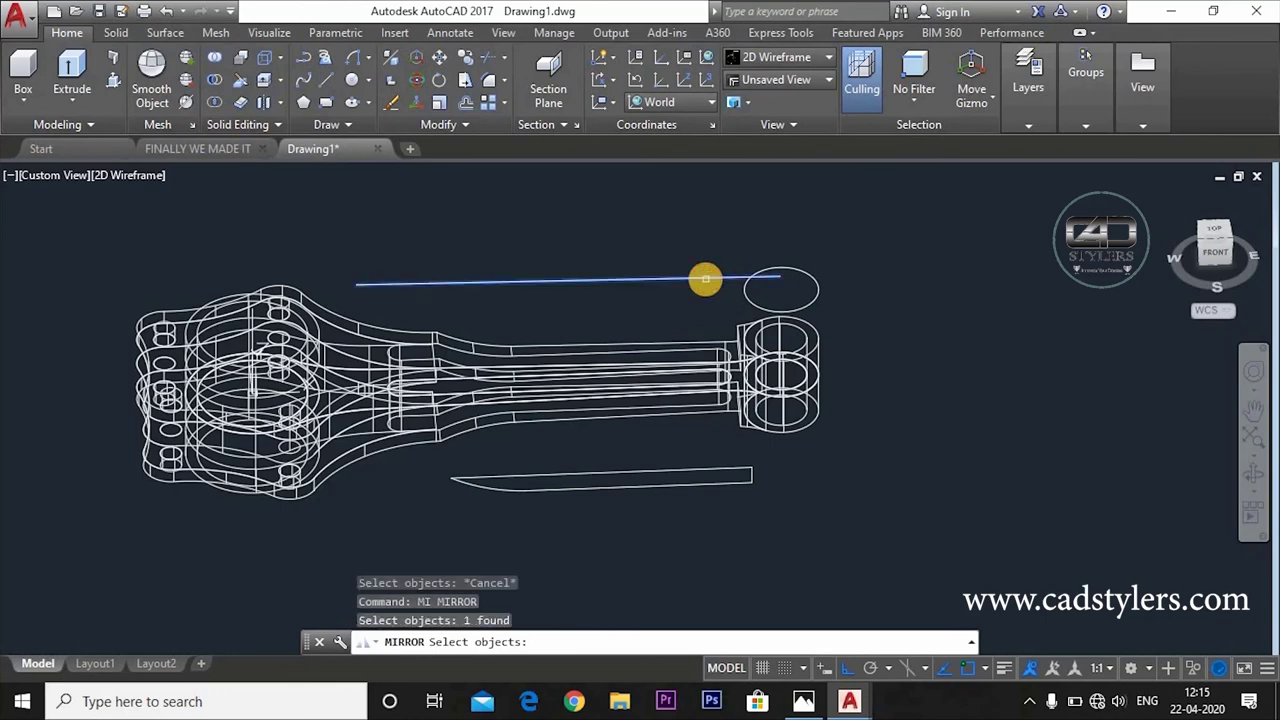
key("Return")
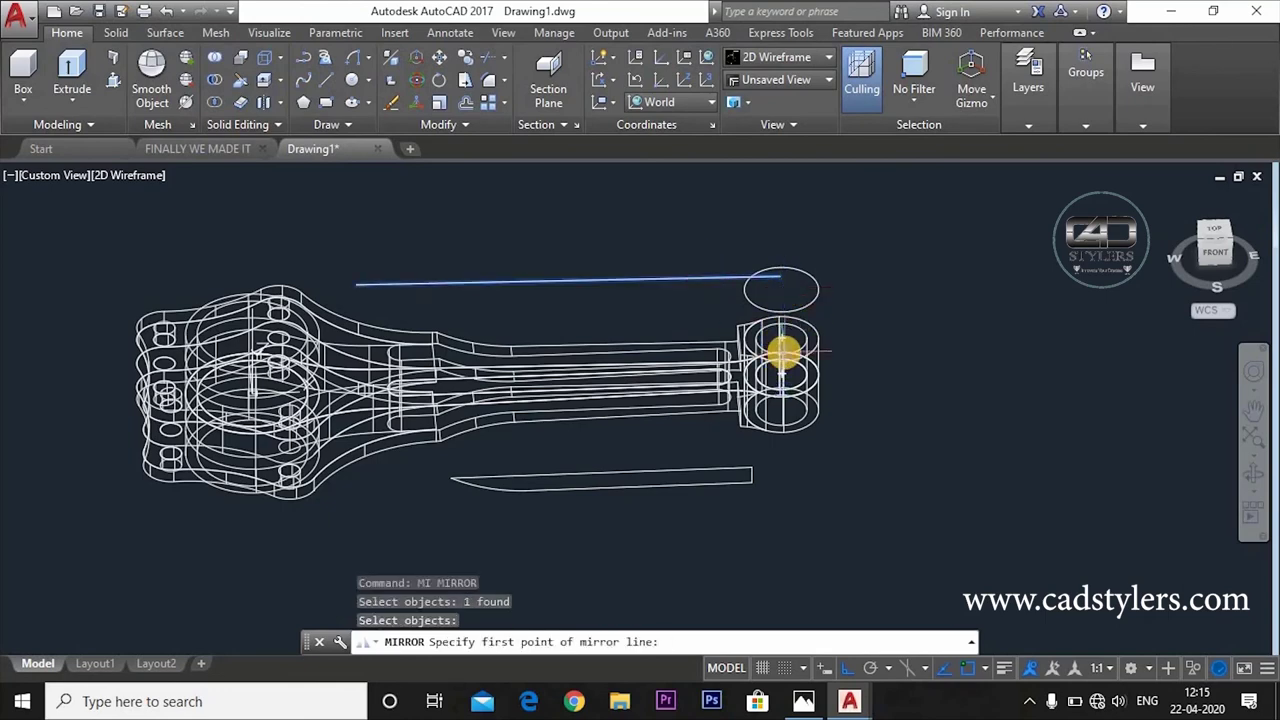
key("Return")
type("10")
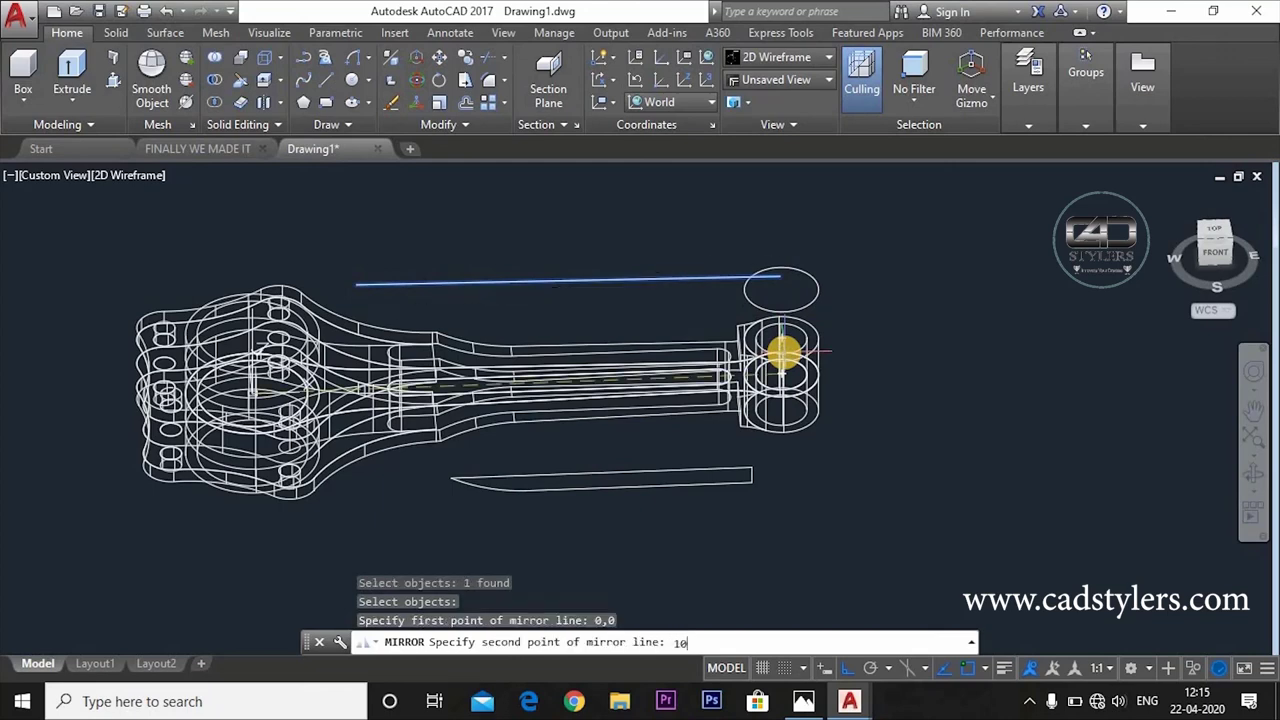
type(",0")
key("Return")
key("Return")
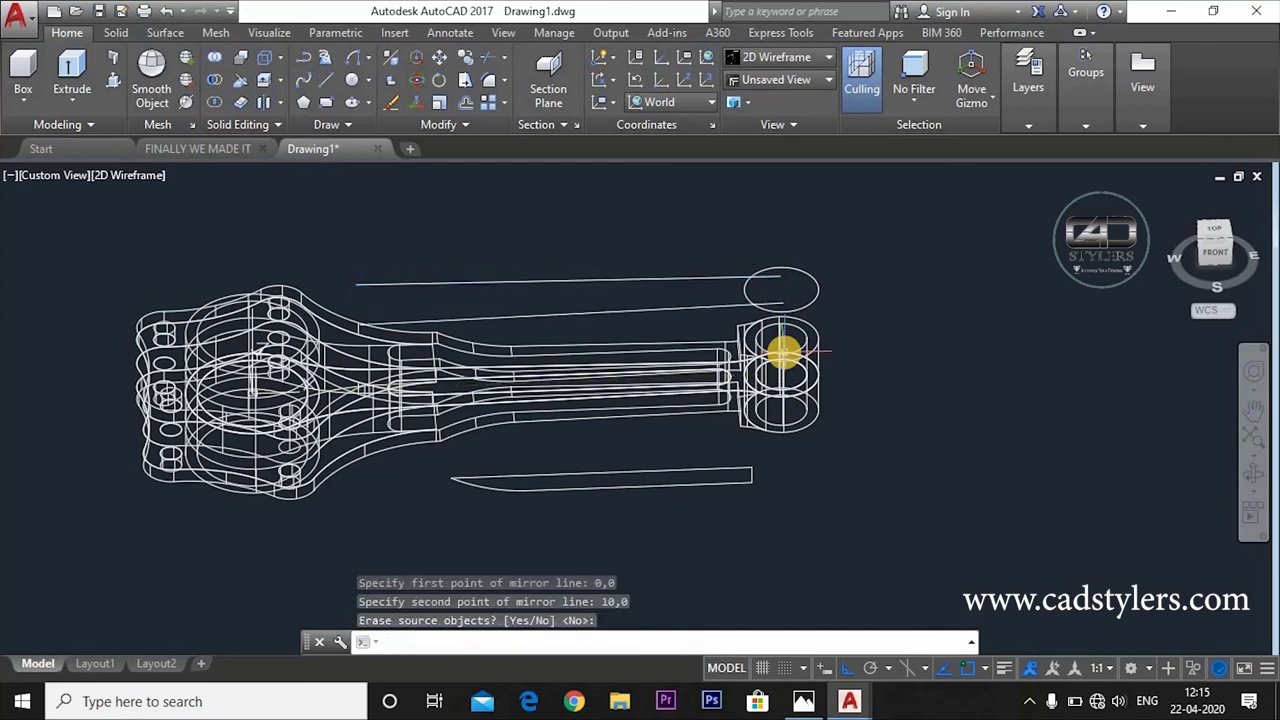
key("Escape")
middle_click_drag(822, 290, 902, 267, "shift")
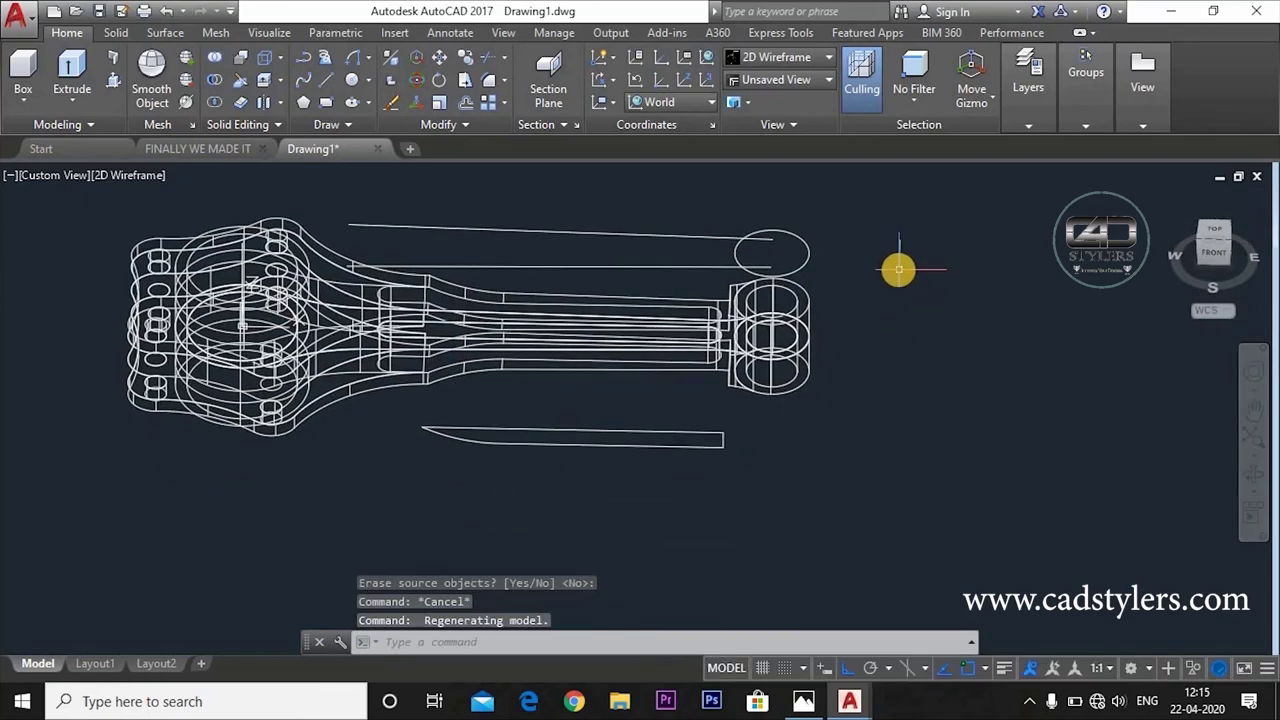
Step: Begin a fillet with its radius set to 35
type("f")
key("Return")
type("r")
key("Return")
type("3")
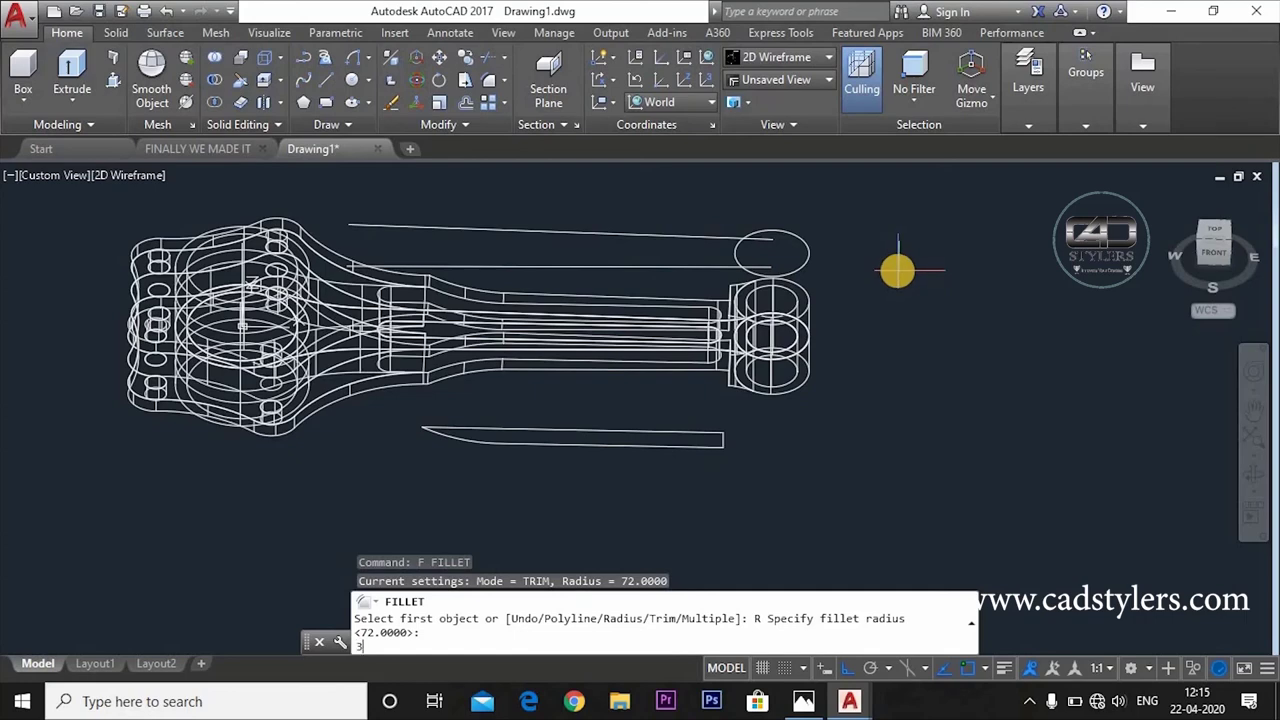
type("5")
Step: Fillet the upper and lower guide lines into the raised circle with radius 35, using Multiple mode
key("Return")
type("m")
key("Return")
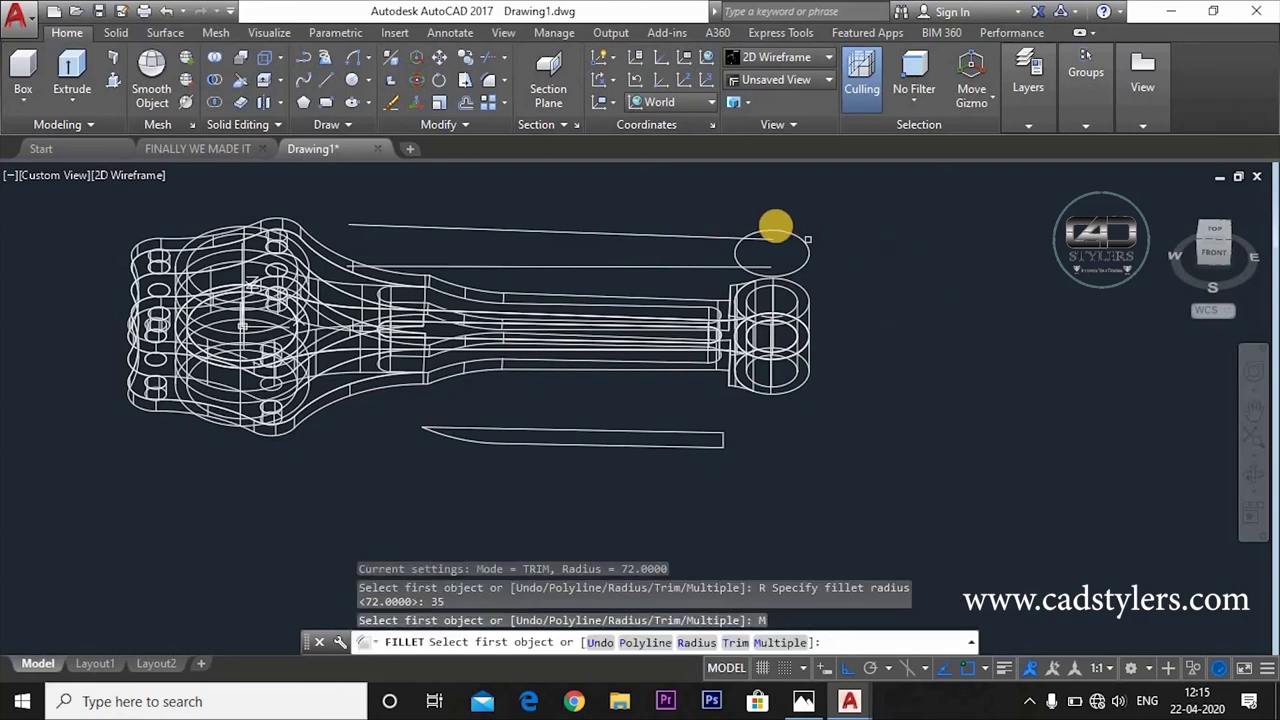
left_click(703, 235)
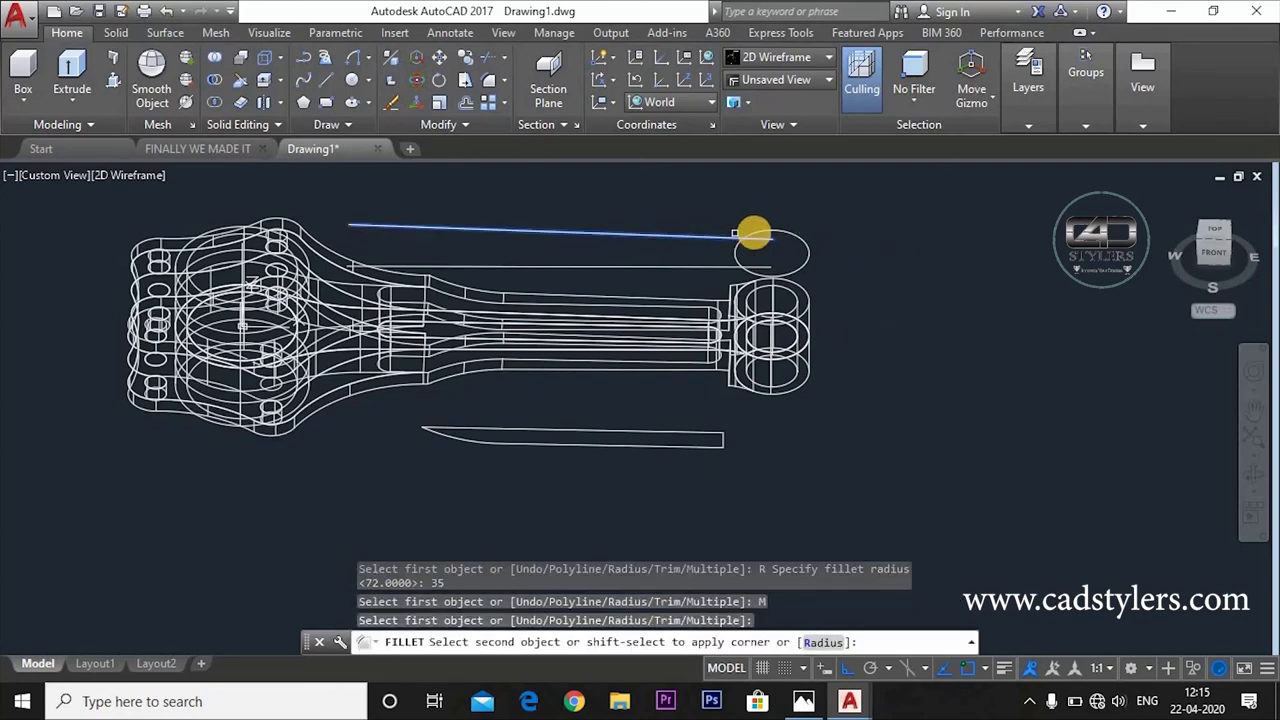
left_click(756, 232)
left_click(720, 265)
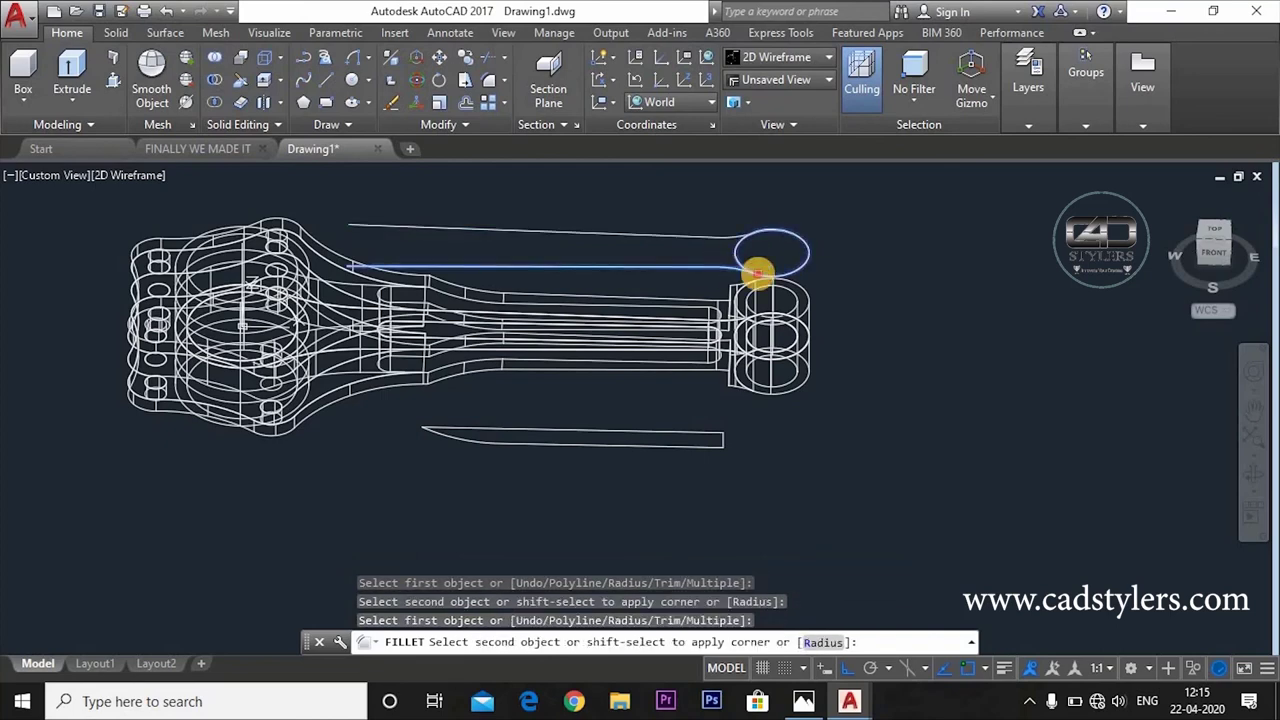
left_click(757, 272)
key("Escape")
Step: Start a line, then check the master rod reference drawing in Photos and return to AutoCAD
type("l")
key("Return")
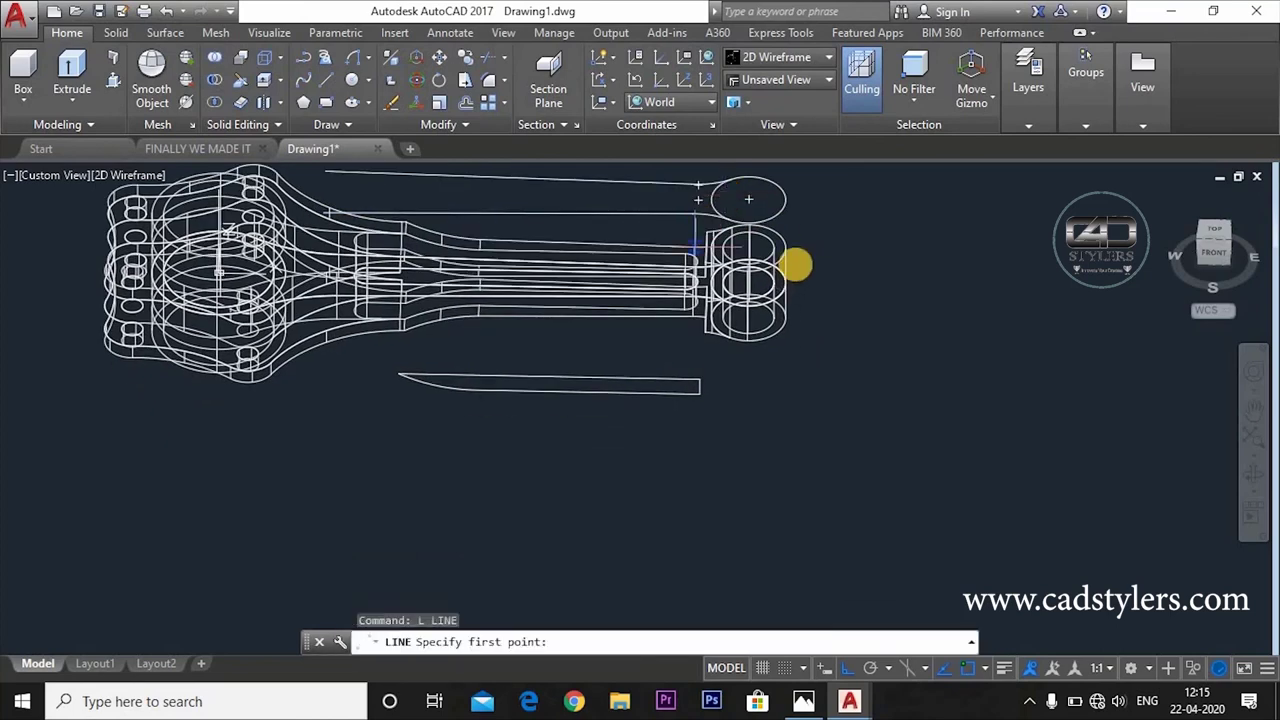
middle_click_drag(795, 265, 789, 317)
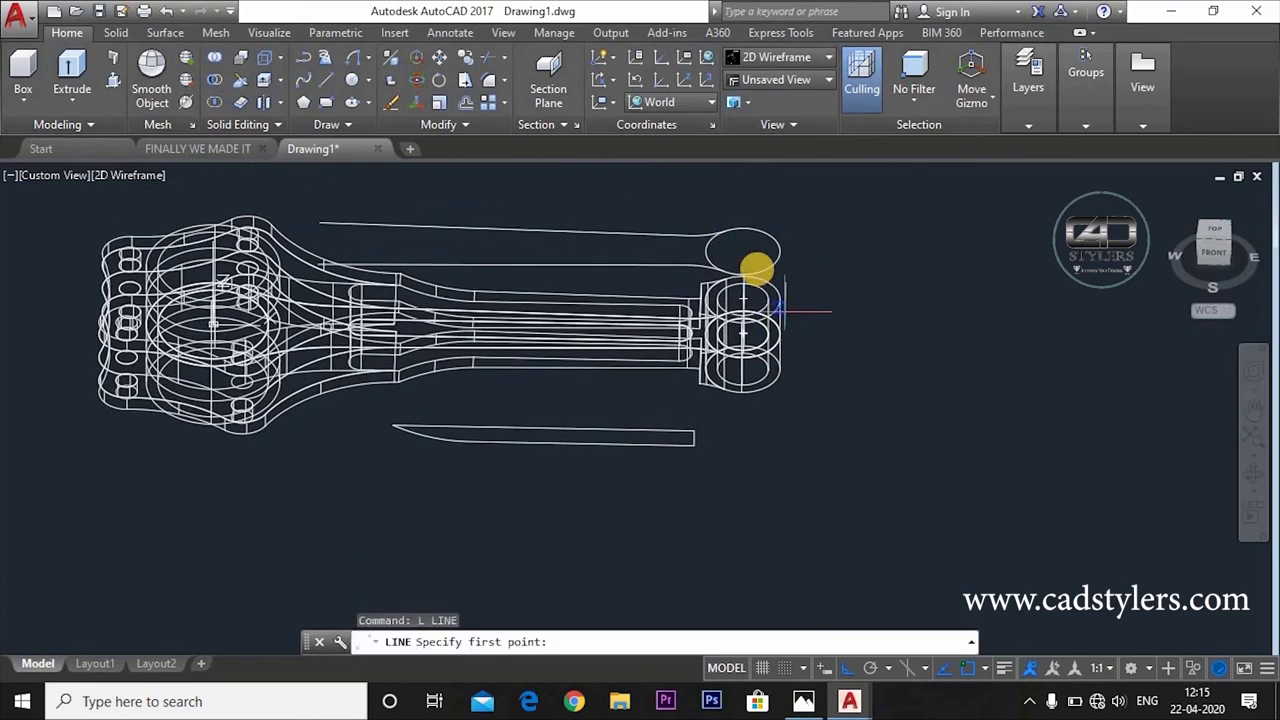
left_click(805, 701)
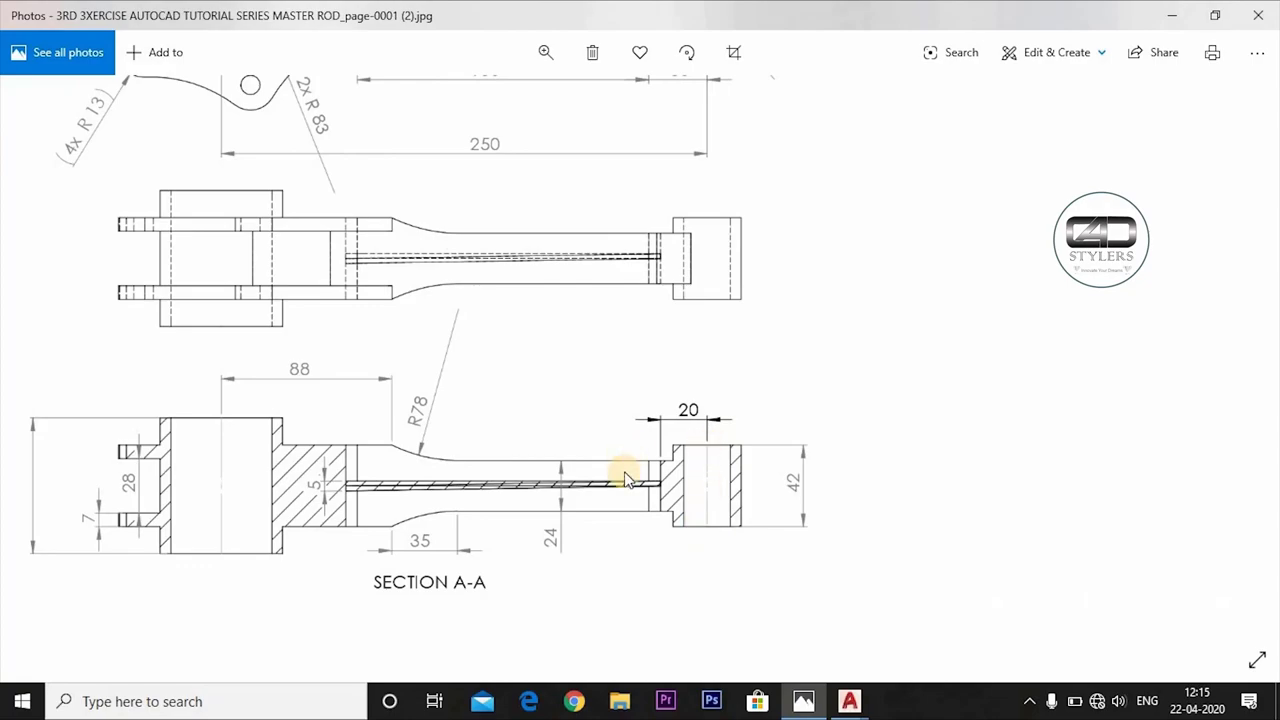
left_click(803, 701)
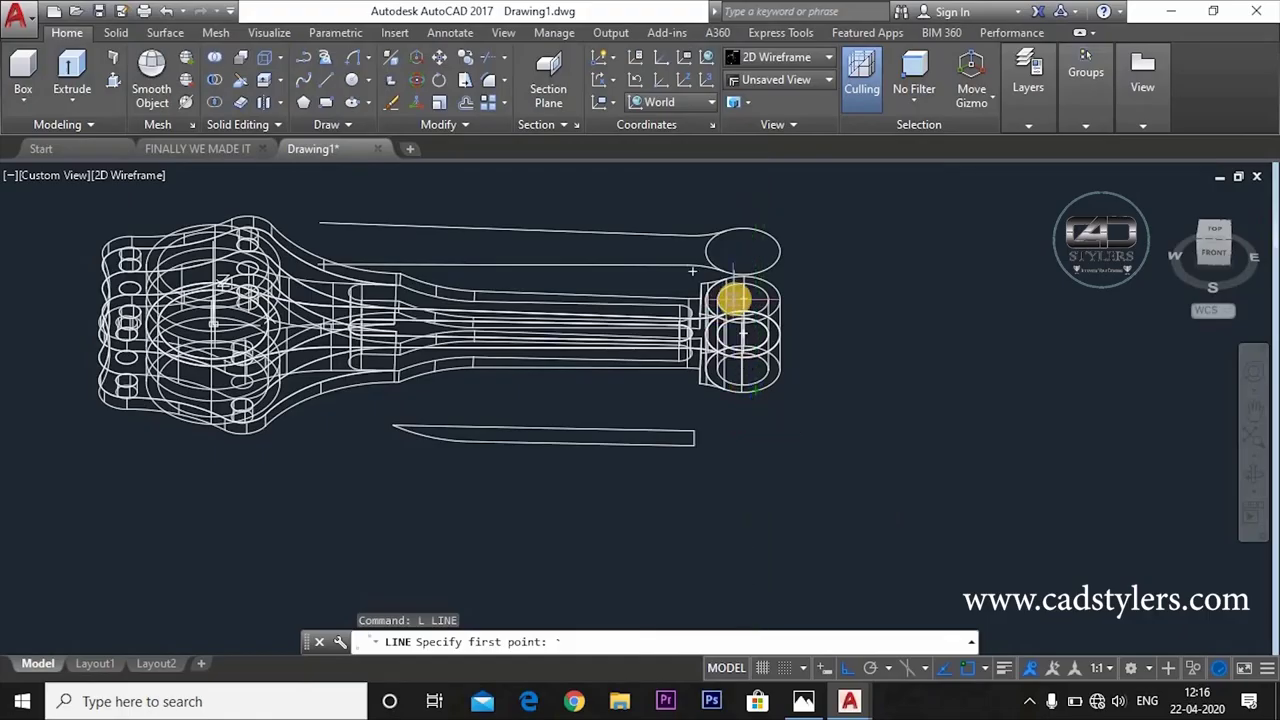
Step: Offset the curved end of the raised profile 20 units toward the shank
middle_click_drag(734, 298, 814, 471, "shift")
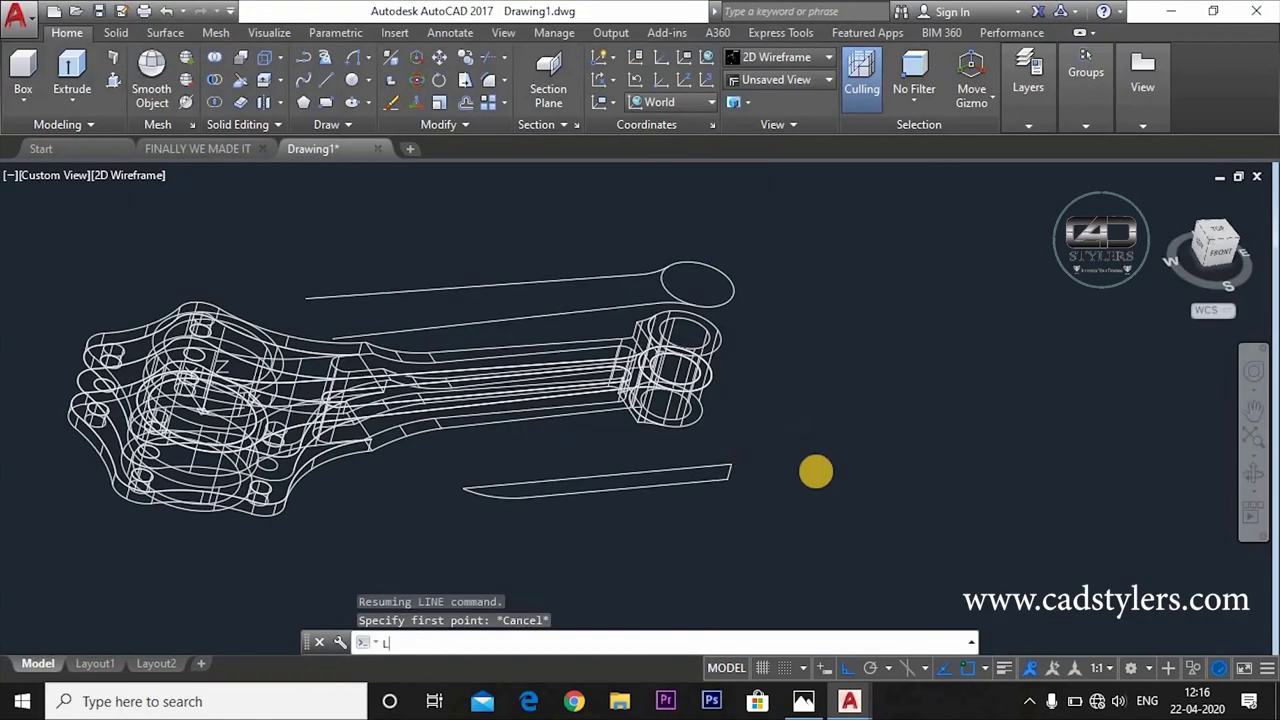
left_click(697, 283)
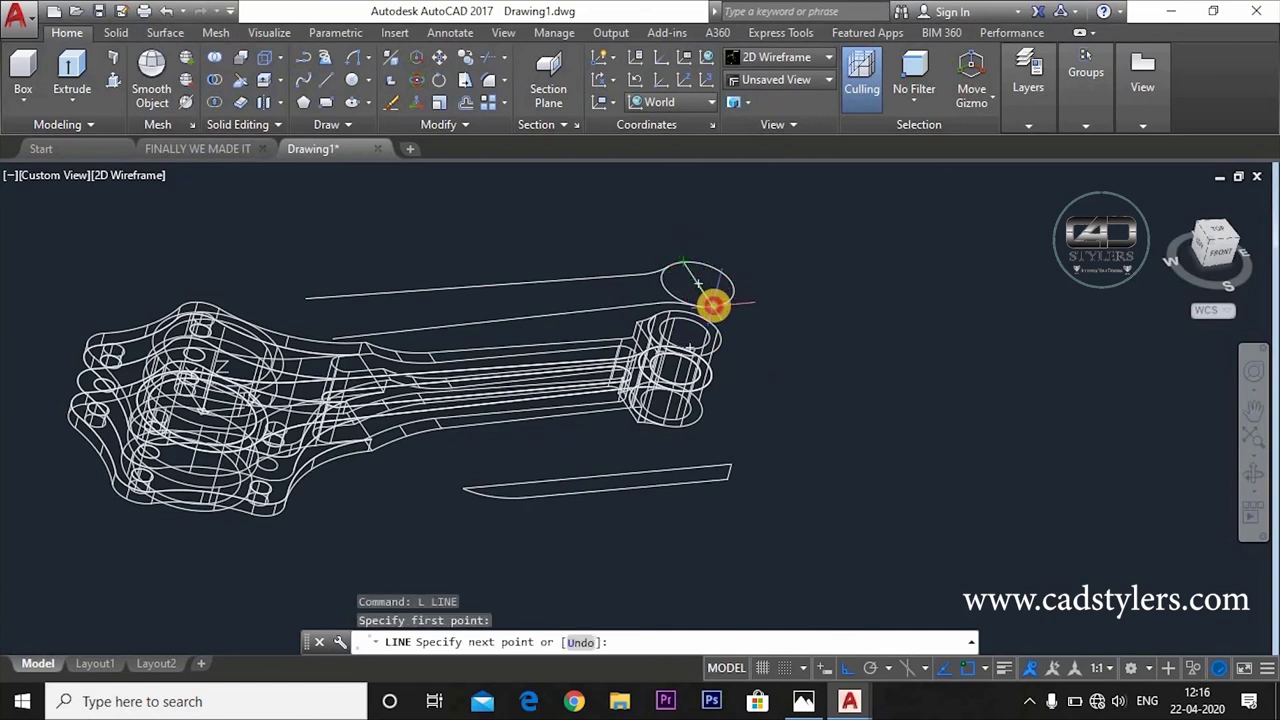
key("Escape")
type("o")
key("Return")
type("2")
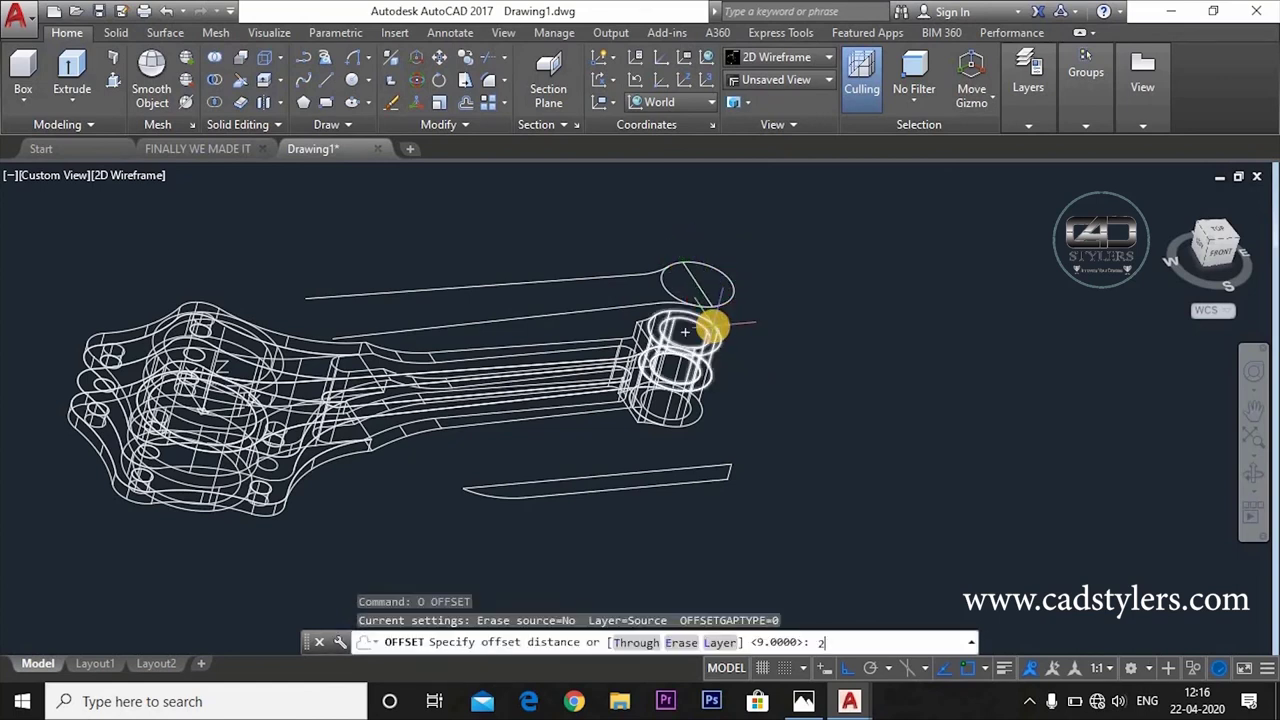
type("0")
key("Return")
left_click(700, 287)
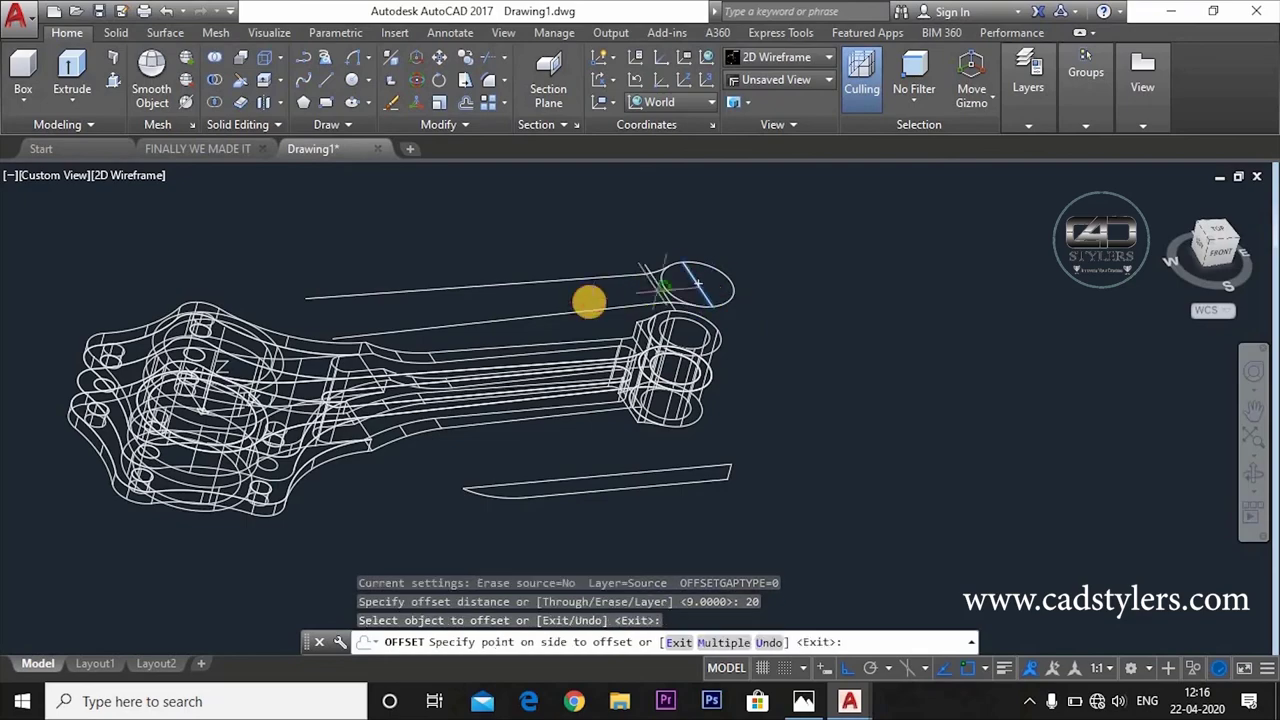
left_click(766, 340)
key("Escape")
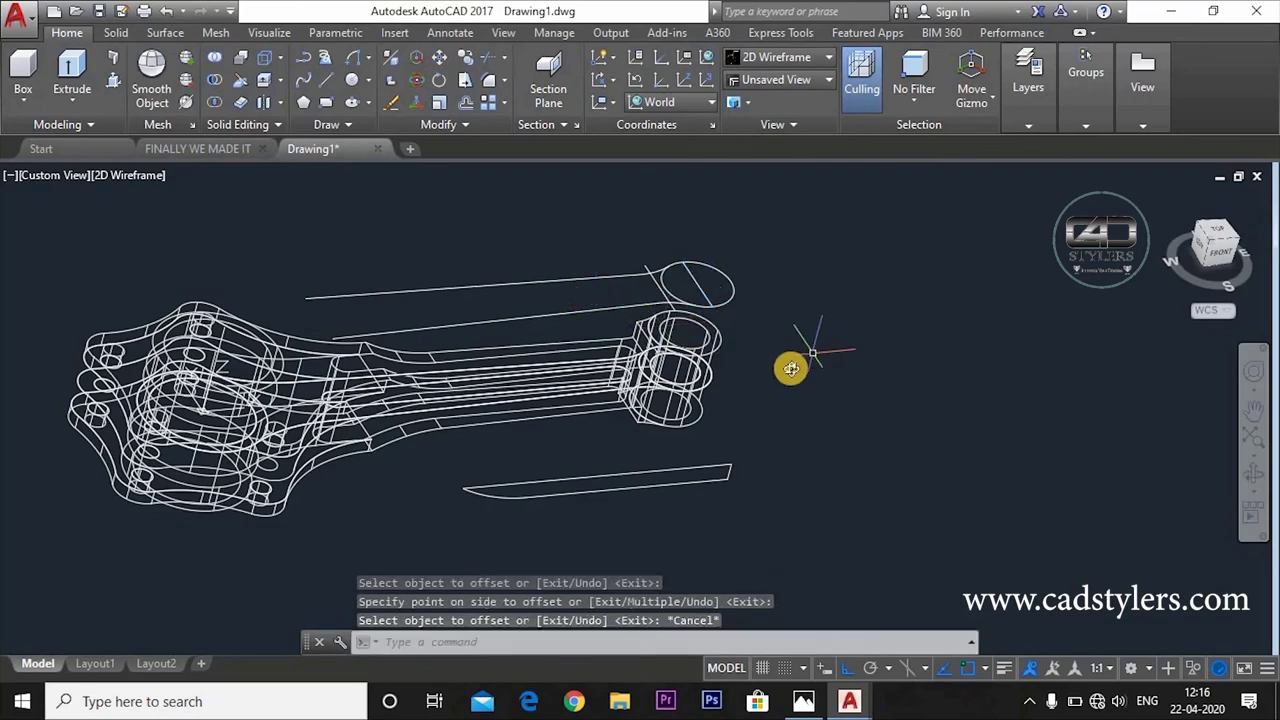
Step: Orbit to a near-front view and start TRIM with all objects as cutting edges
middle_click_drag(789, 363, 706, 334, "shift")
type("tr")
key("Return")
key("Return")
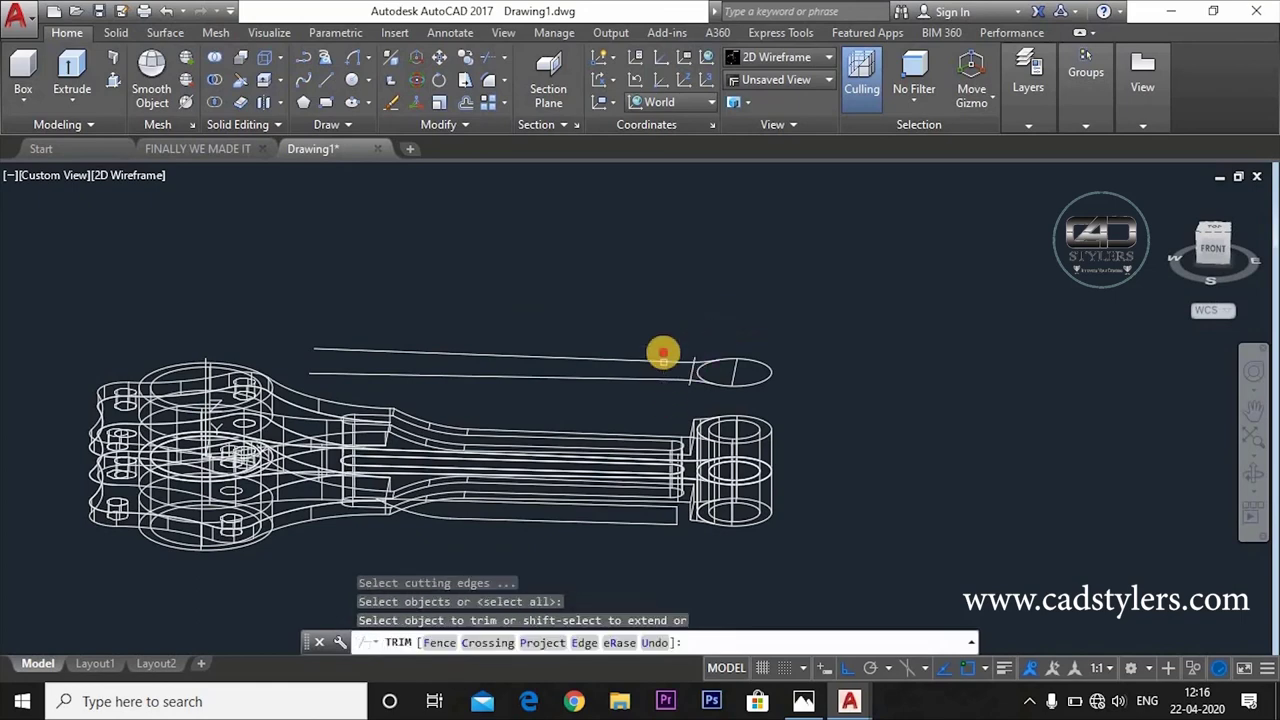
Step: Trim the top line, the left edge stub and the lower ellipse arc
left_click(663, 353)
left_click(627, 402)
scroll(658, 386, "up", 5)
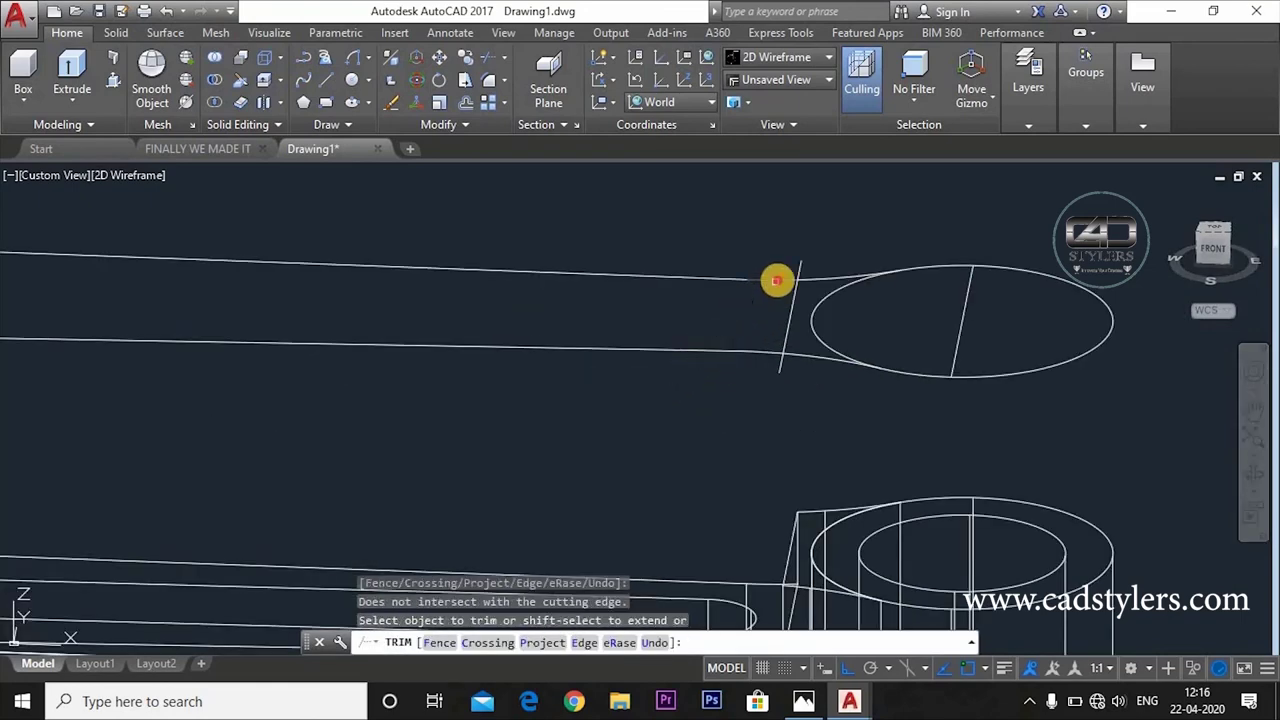
left_click(777, 281)
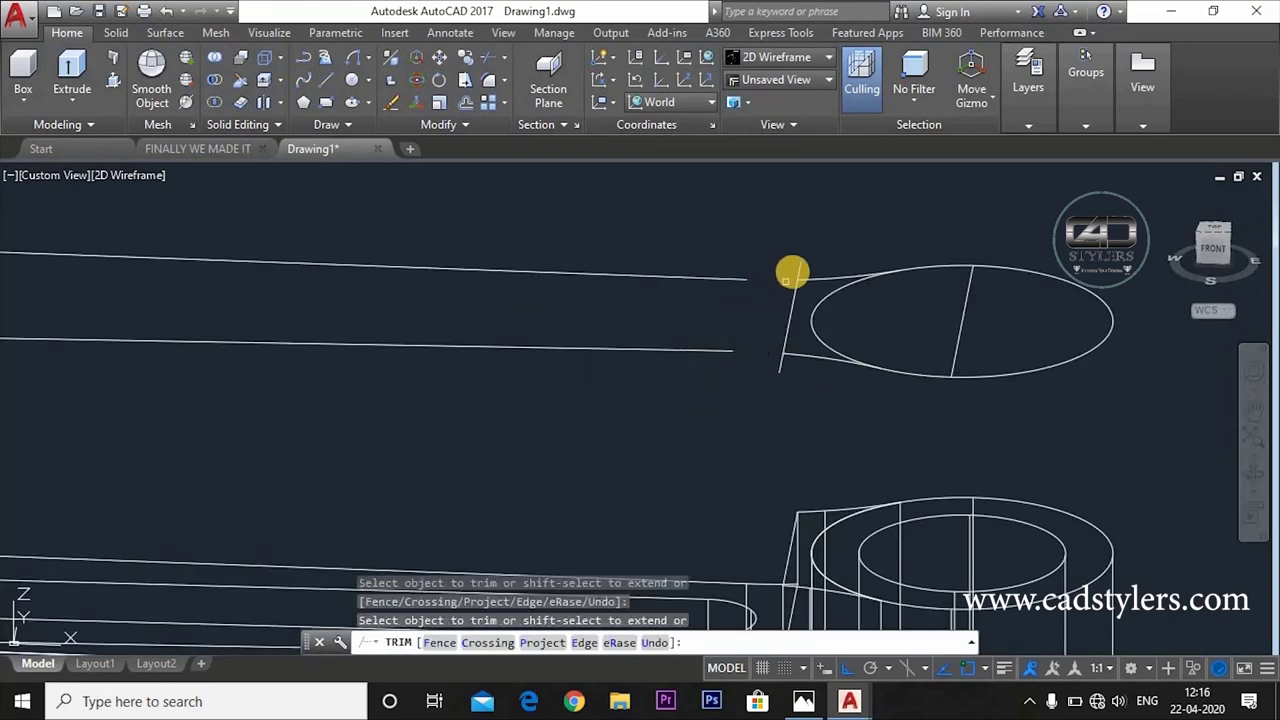
left_click(783, 362)
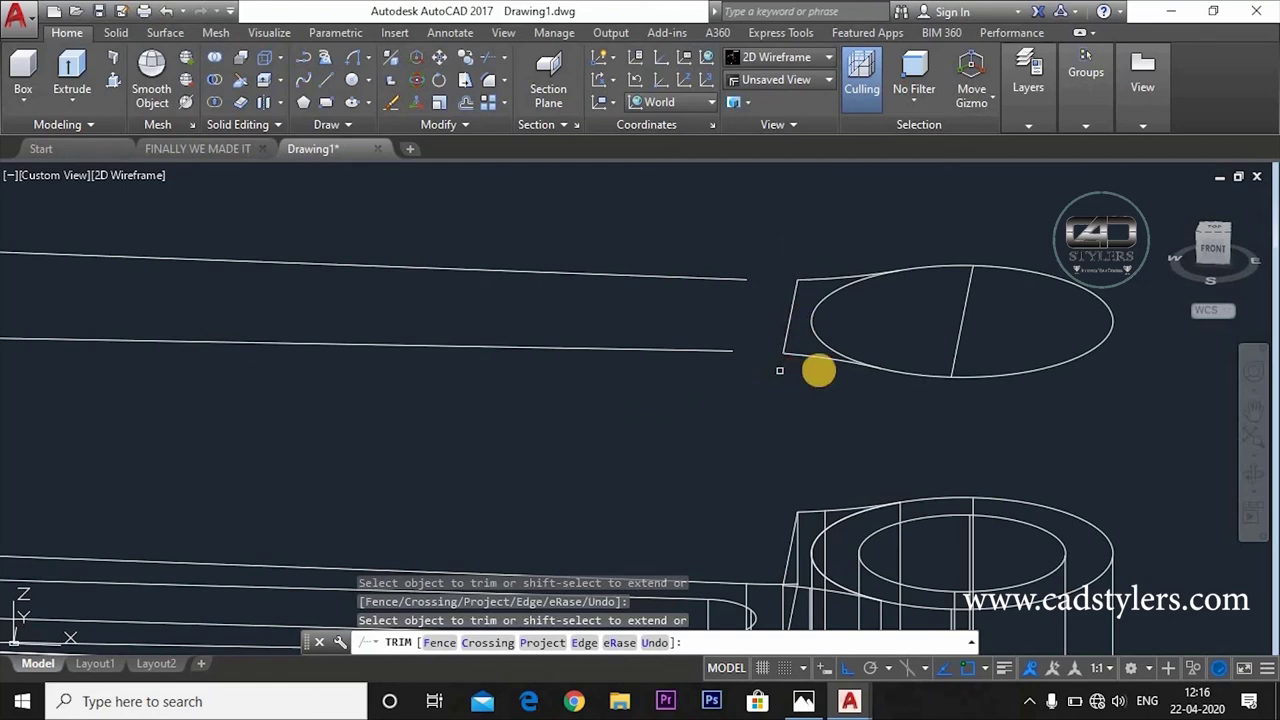
left_click(904, 371)
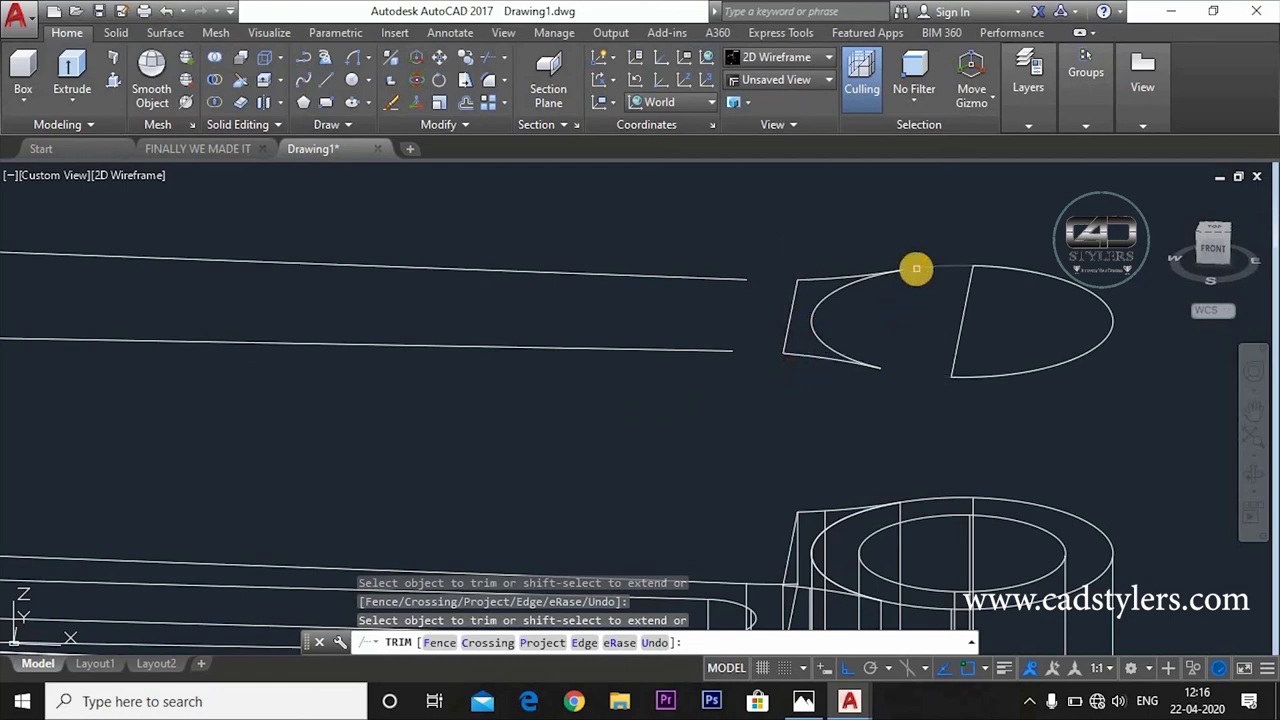
key("Escape")
Step: Erase the two long guide lines and the D-shaped ellipse remnant
type("w")
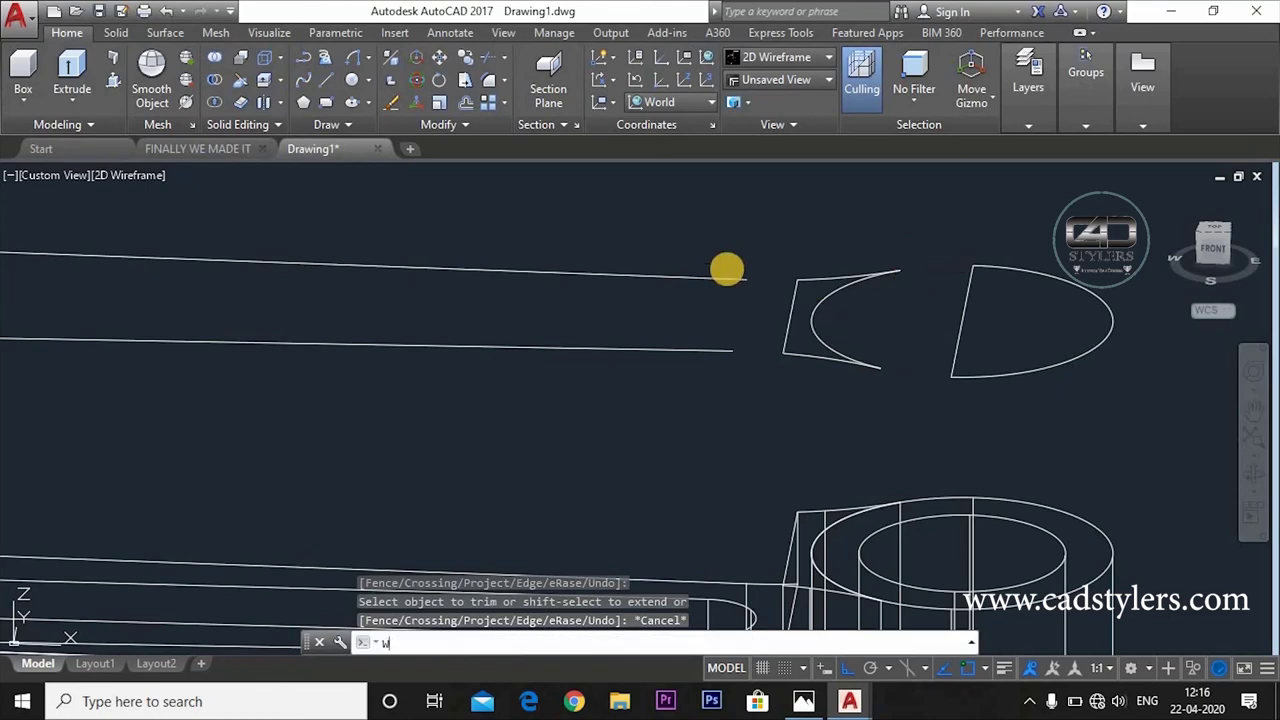
key("Return")
left_click(812, 150)
left_click(716, 258)
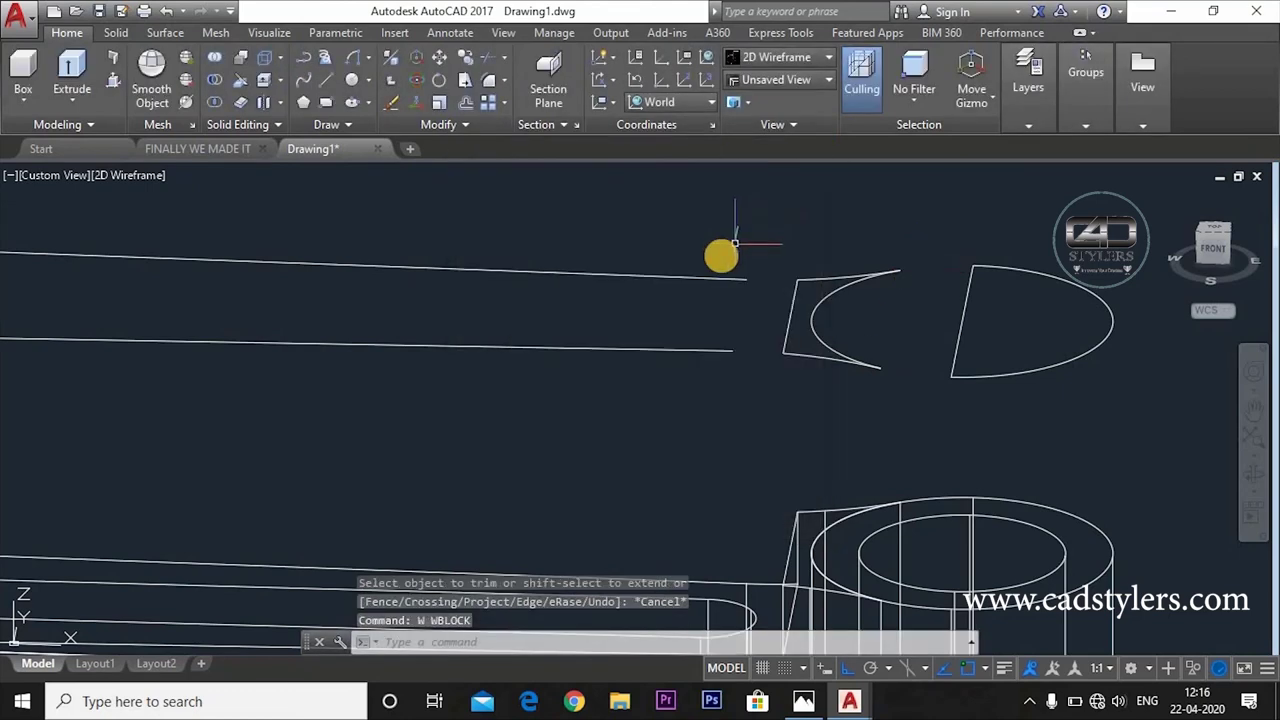
key("Escape")
type("e")
key("Return")
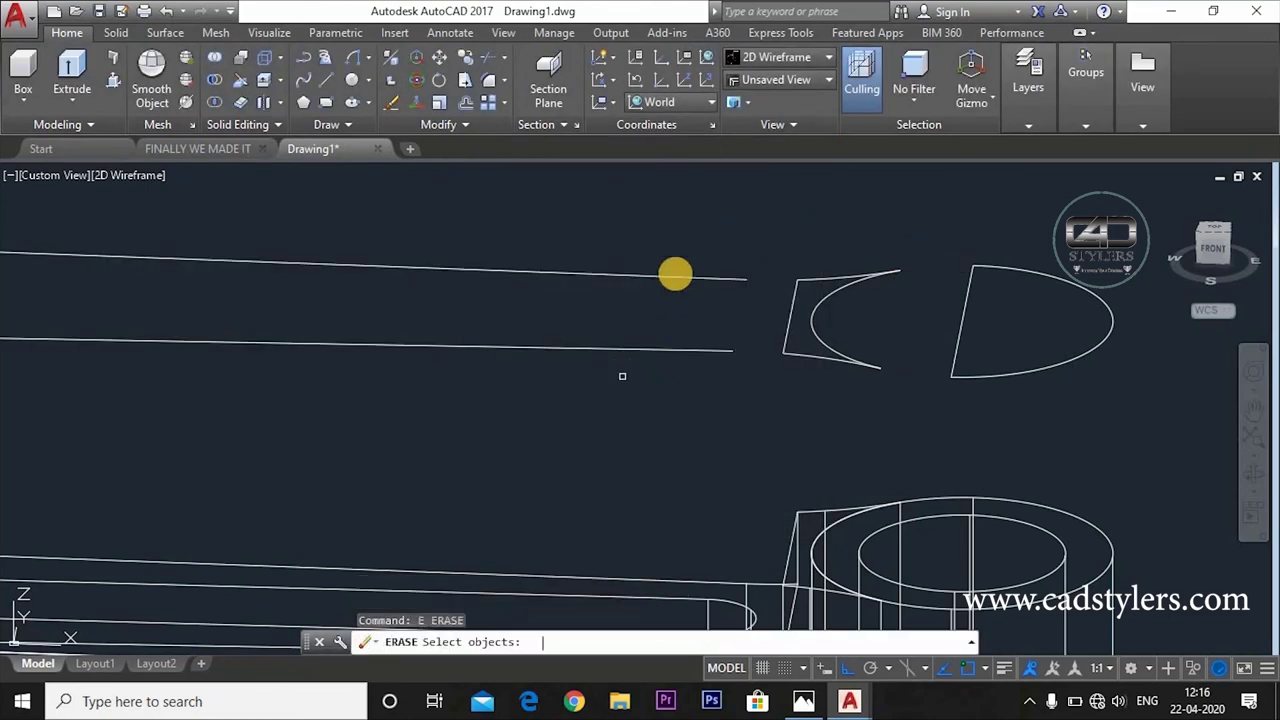
left_click(680, 266)
left_click(640, 368)
left_click(1080, 265)
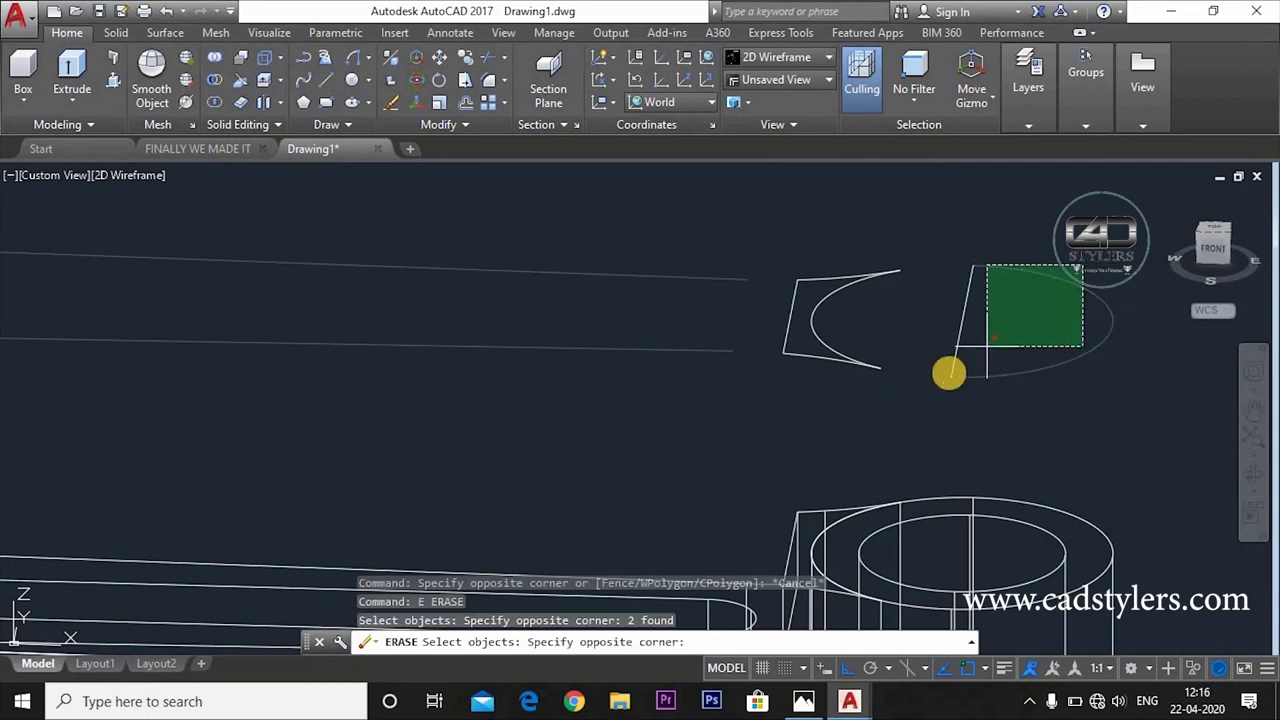
left_click(940, 383)
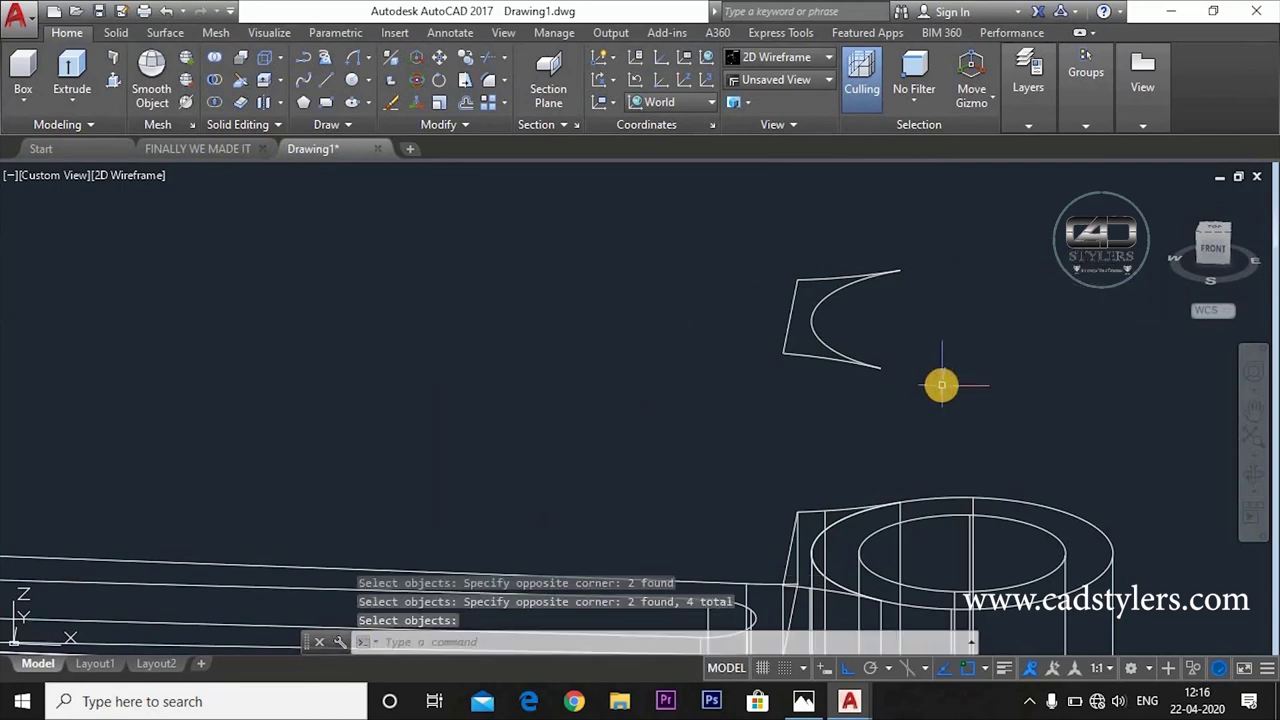
Step: Orbit and zoom to inspect the remaining tapered cutout profile
middle_click_drag(697, 420, 728, 412, "shift")
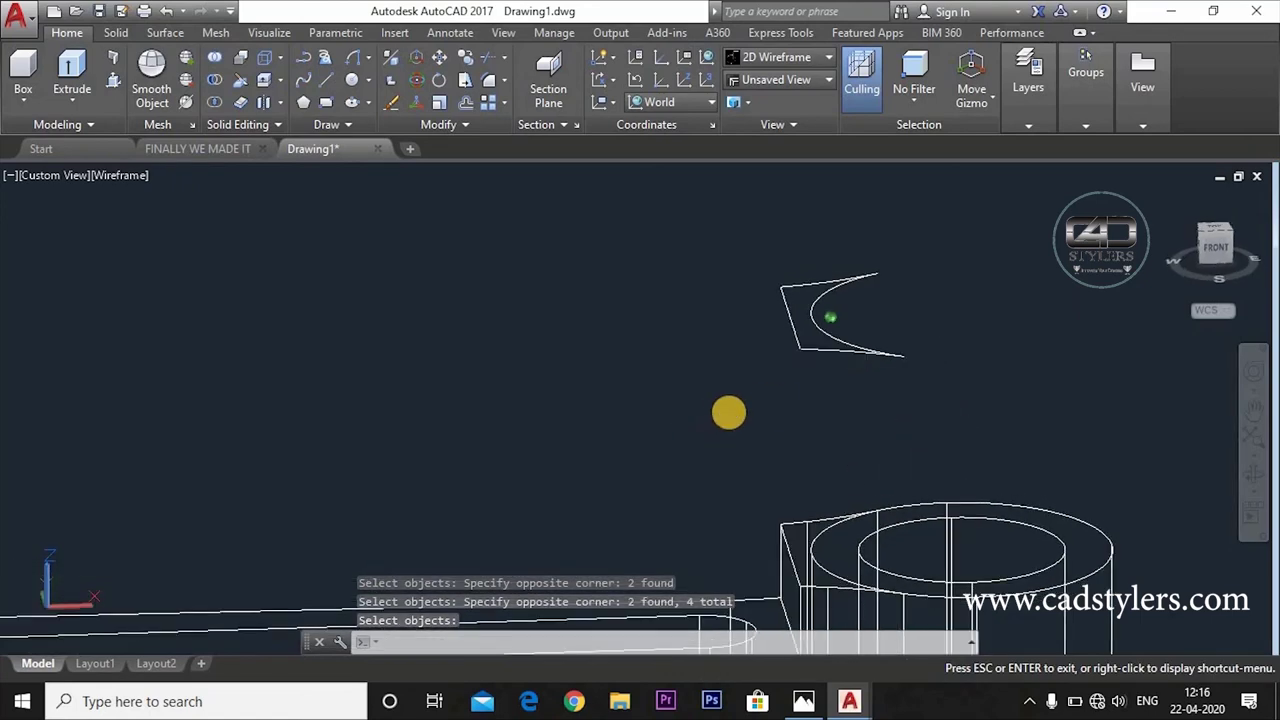
scroll(777, 405, "down", 2)
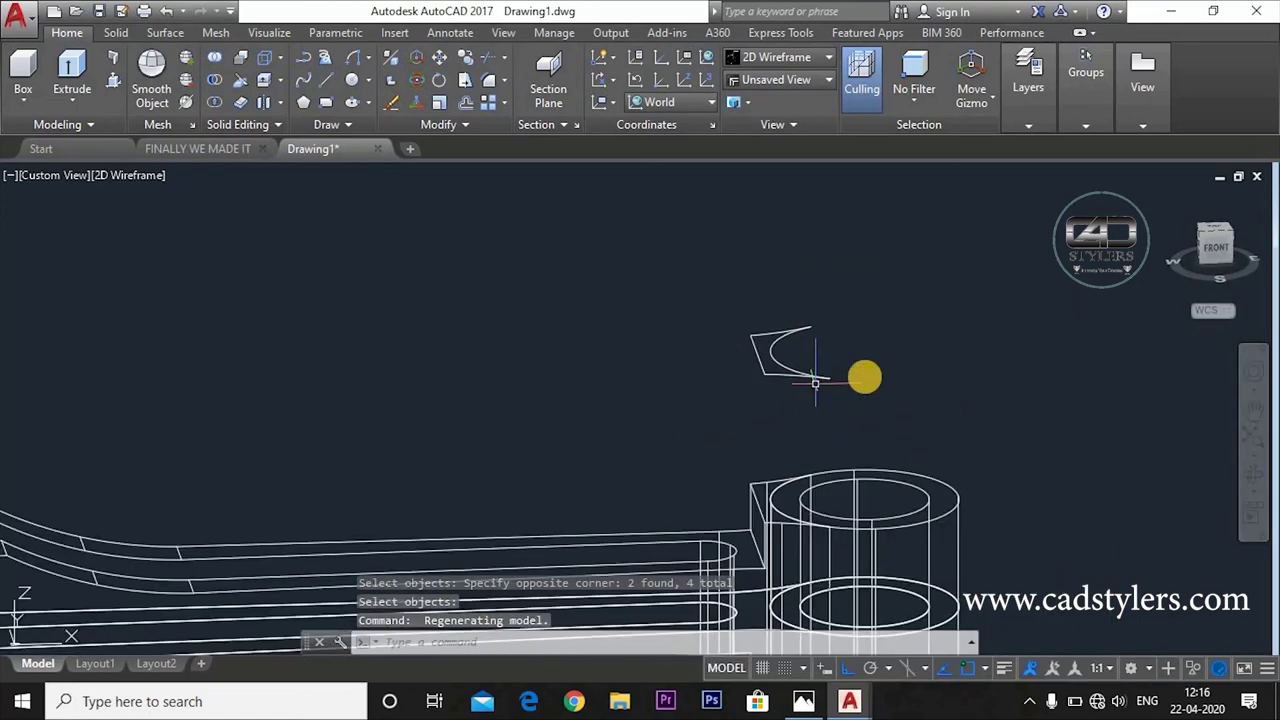
mouse_move(815, 383)
middle_mouse_down("shift")
mouse_move(840, 406)
mouse_move(826, 389)
middle_mouse_up("shift")
scroll(829, 376, "down", 1)
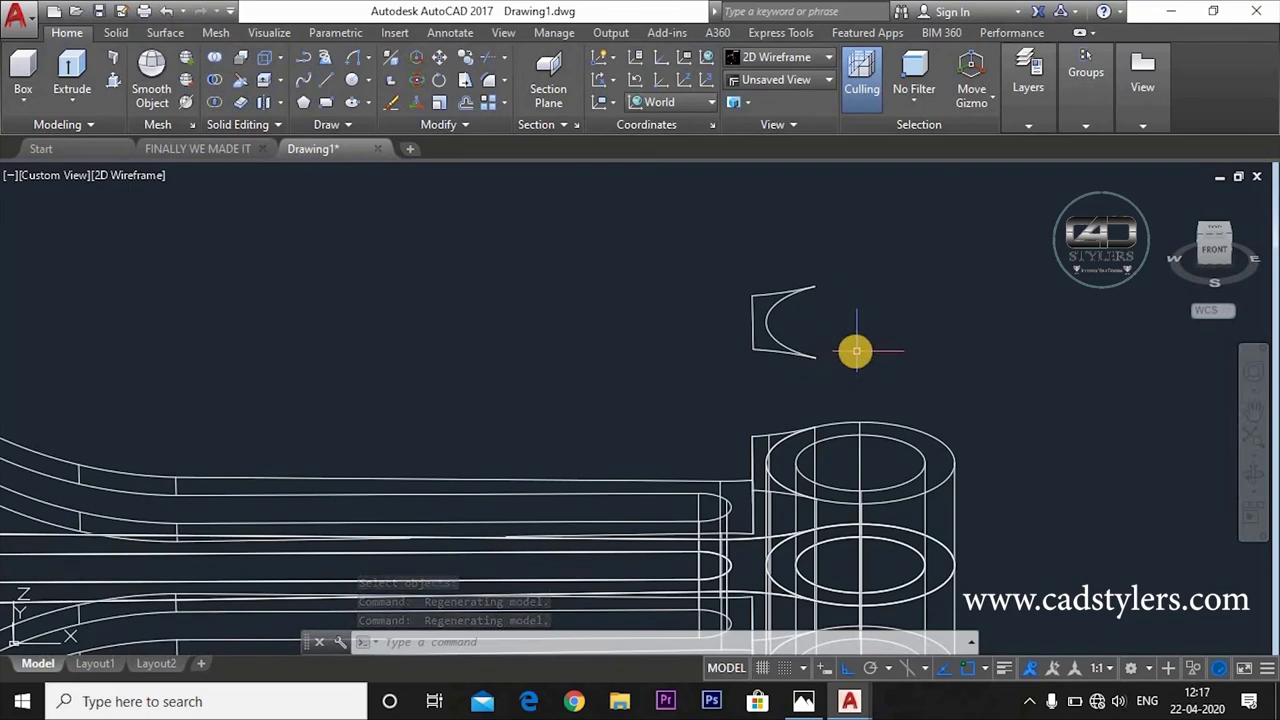
middle_click_drag(846, 346, 839, 339, "shift")
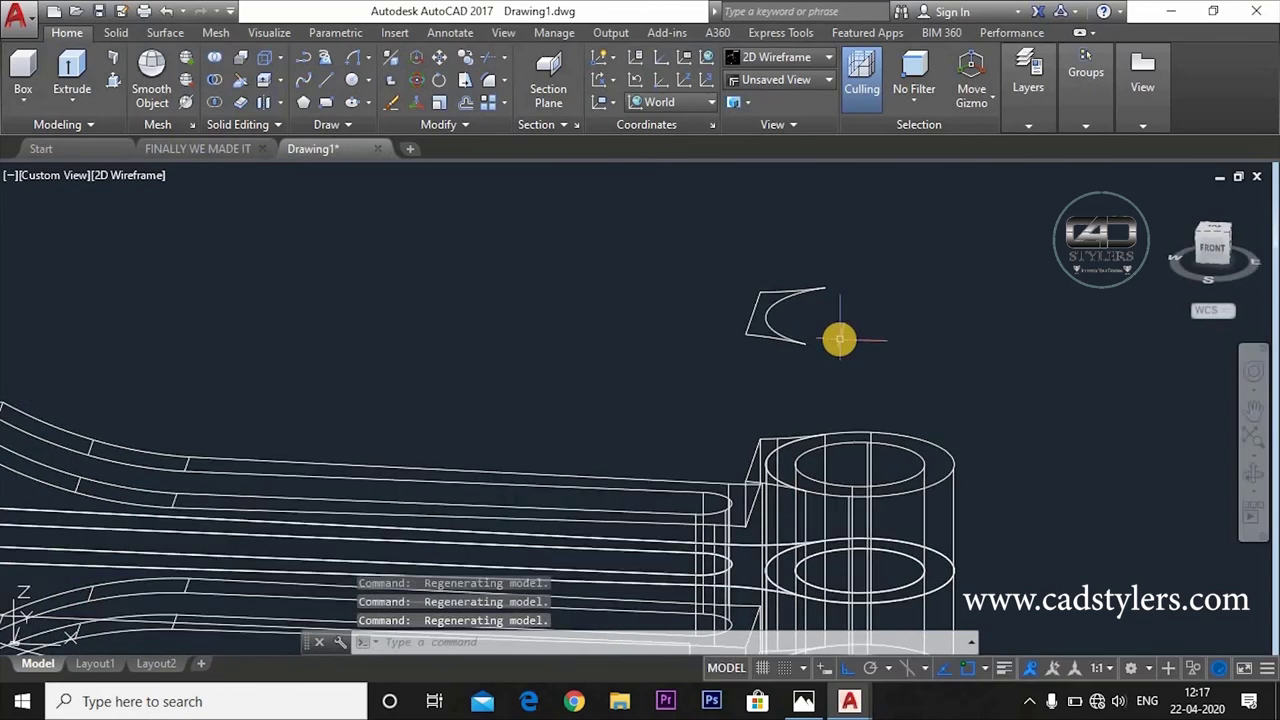
Step: JOIN the four window-selected edges of the tapered sliver into a single polyline
type("j")
key("Return")
left_click(852, 244)
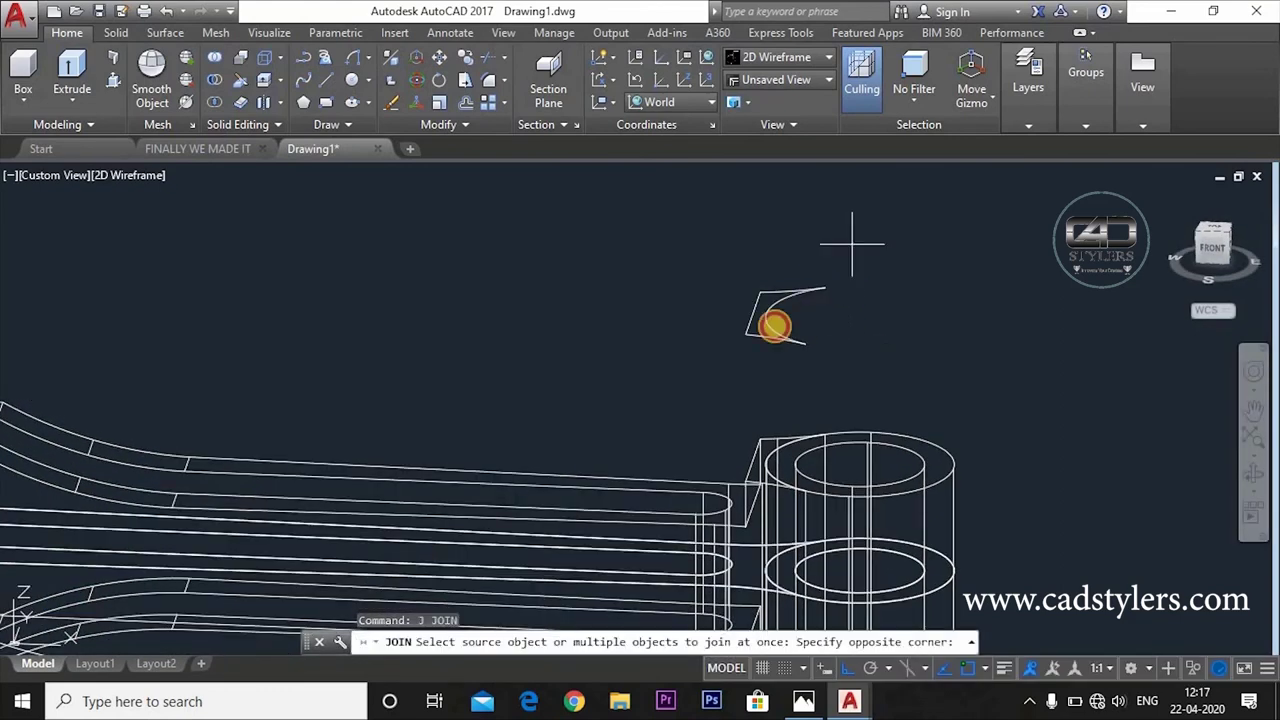
left_click(728, 357)
key("Return")
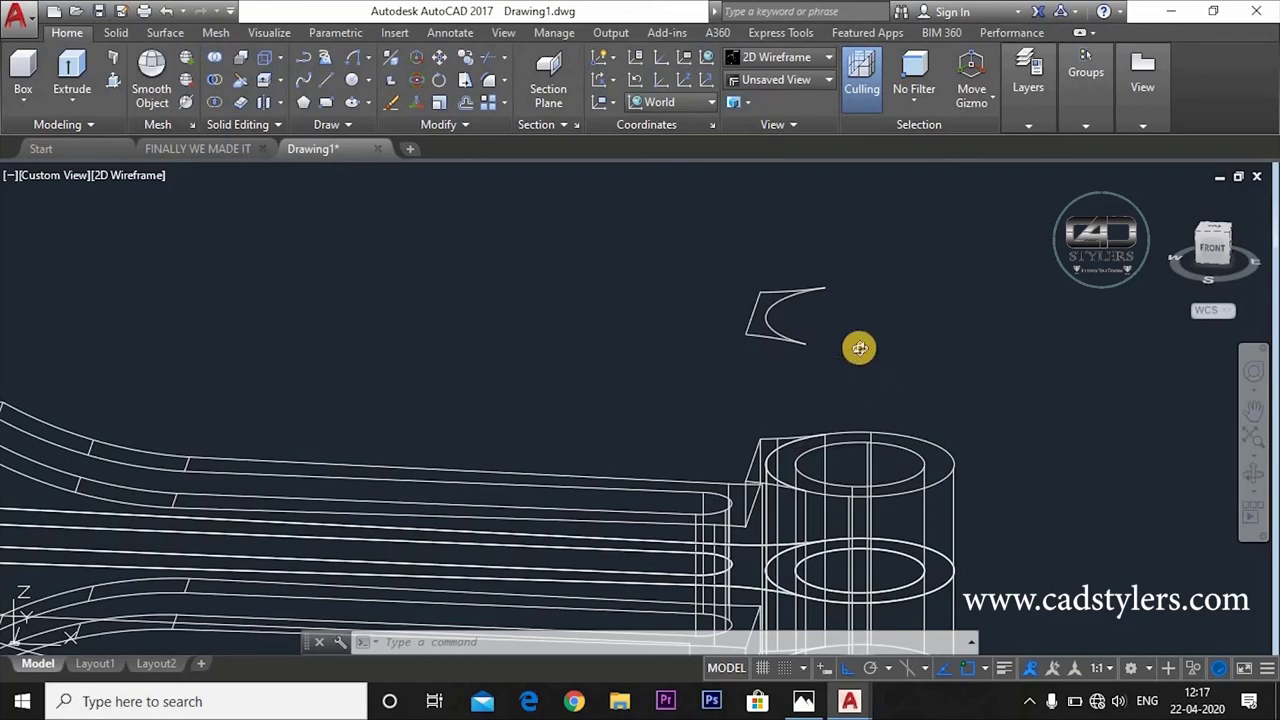
middle_click_drag(859, 347, 786, 309, "shift")
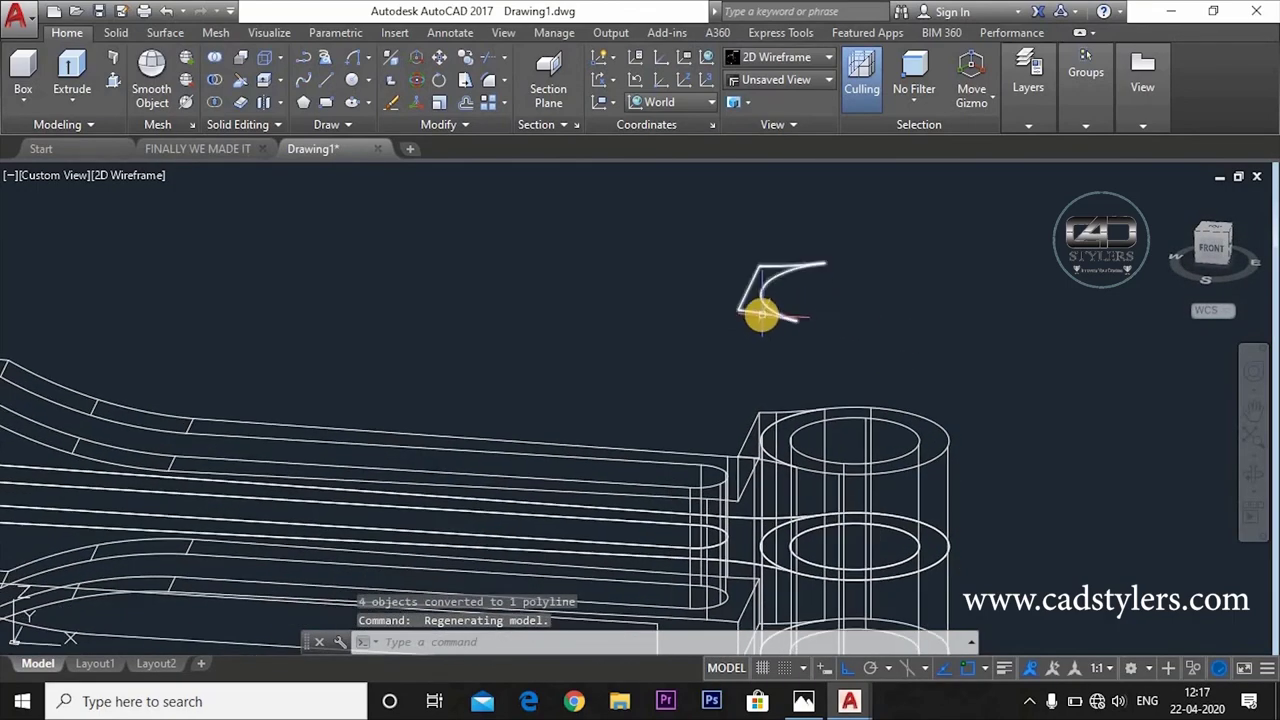
Step: Press-pull the curved profile to a height of 38, then undo that extrusion
type("press")
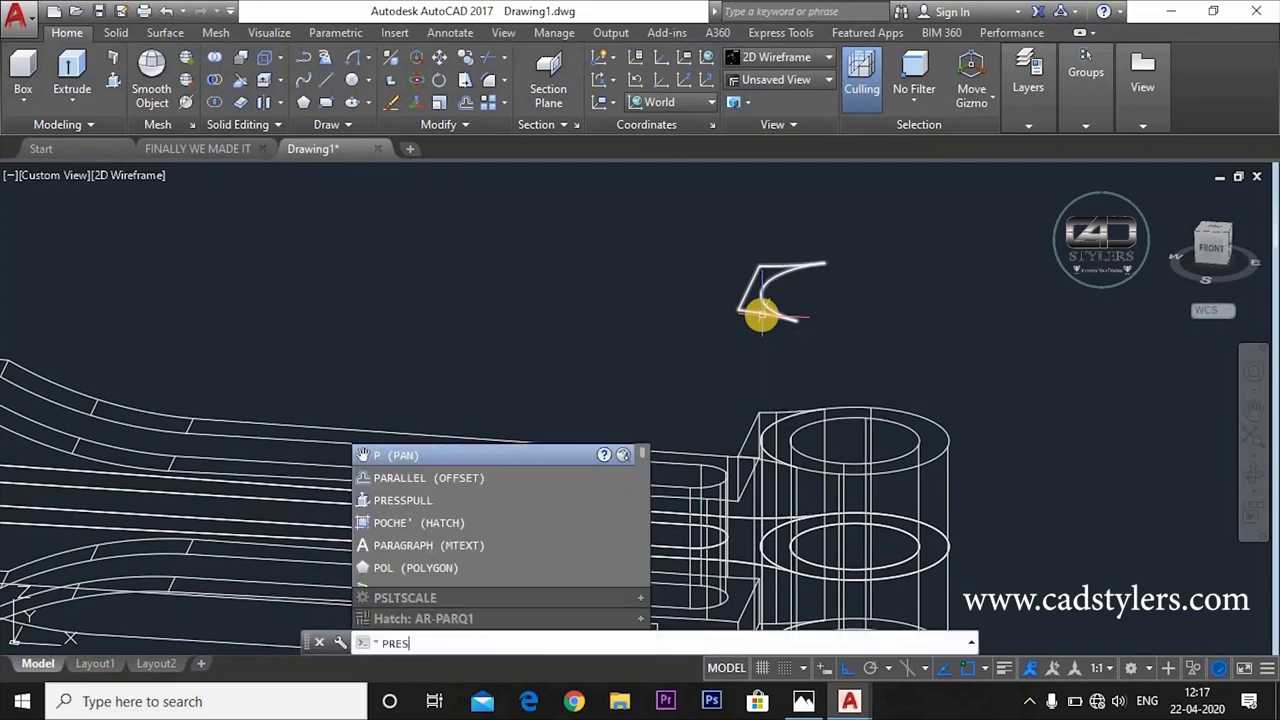
key("Return")
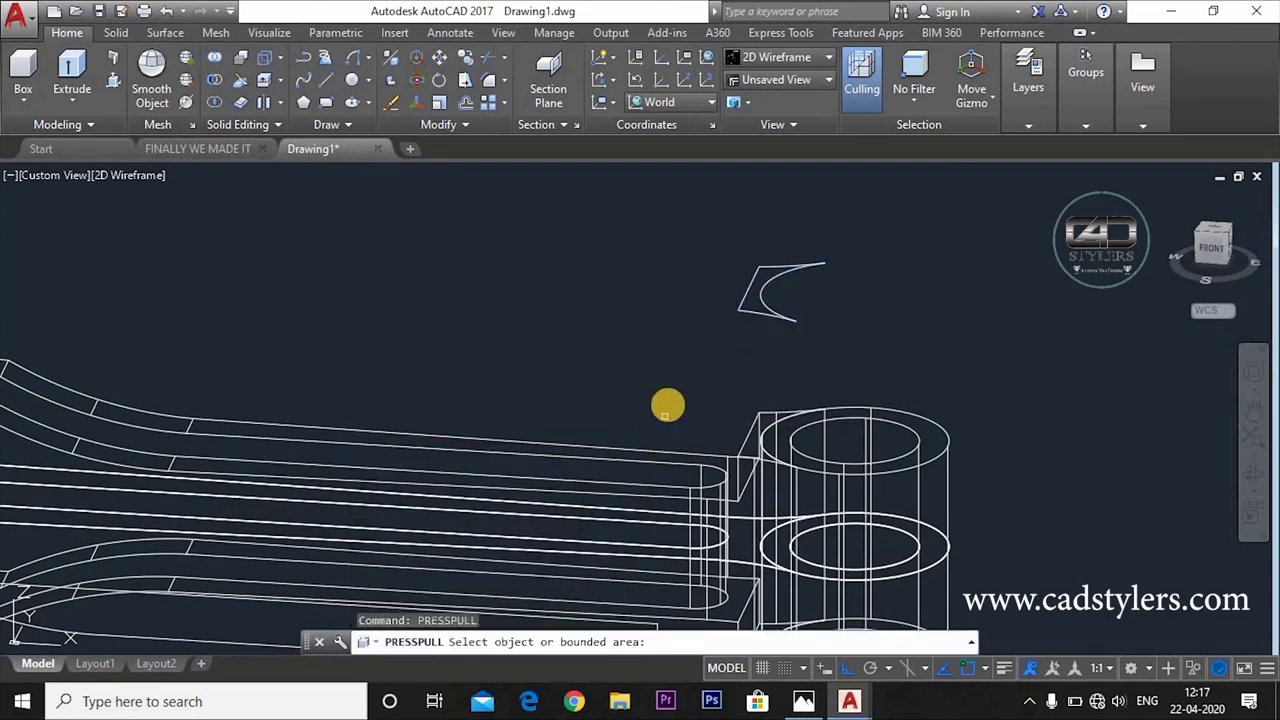
middle_click_drag(667, 405, 834, 399, "shift")
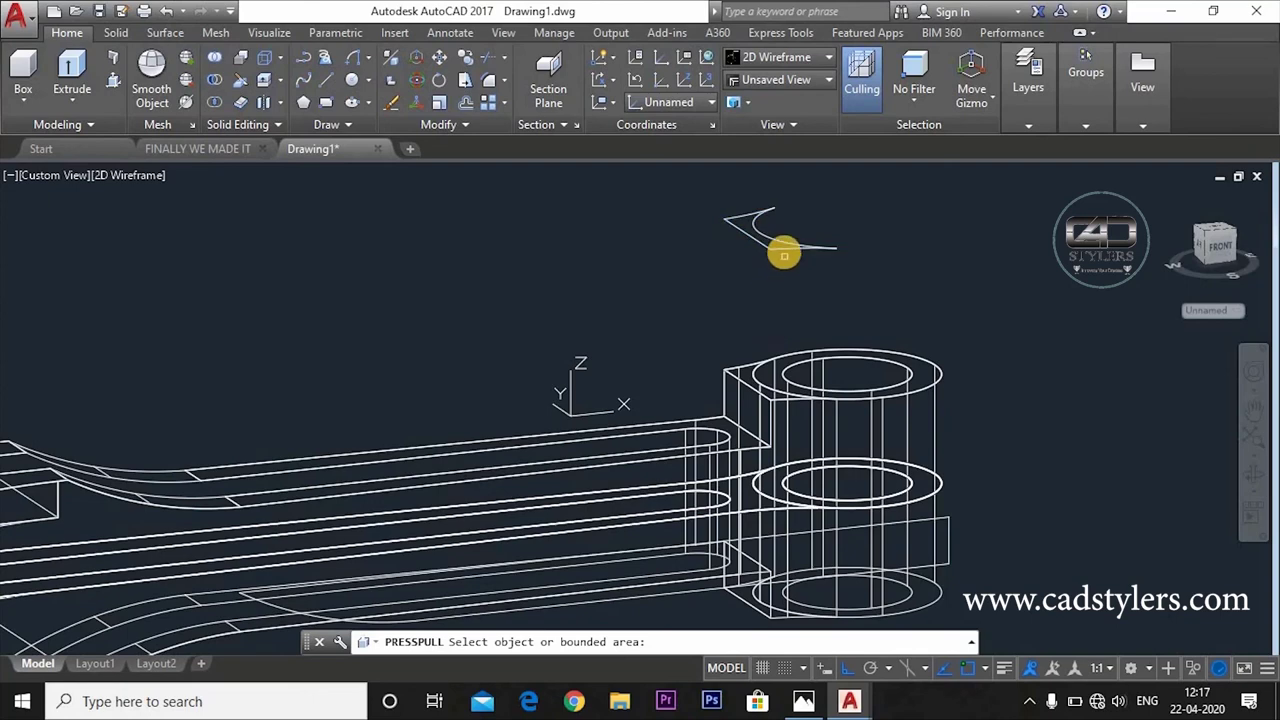
left_click(785, 250)
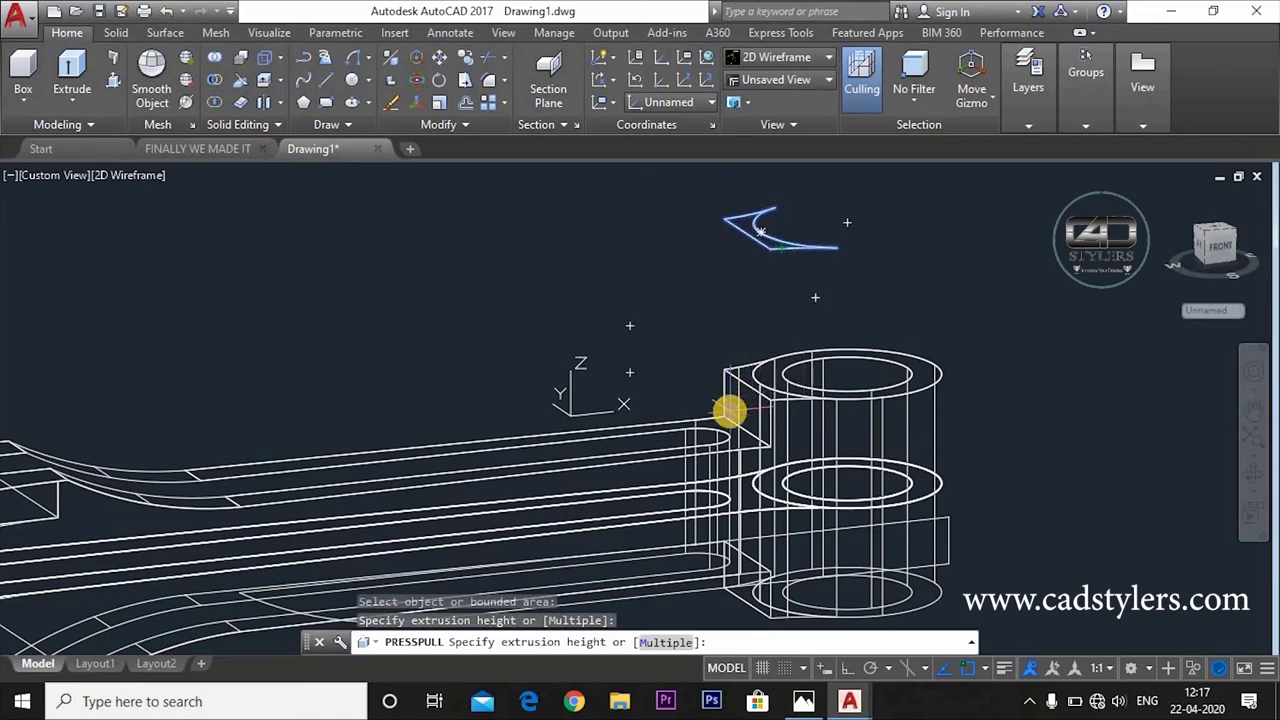
type("38")
key("Return")
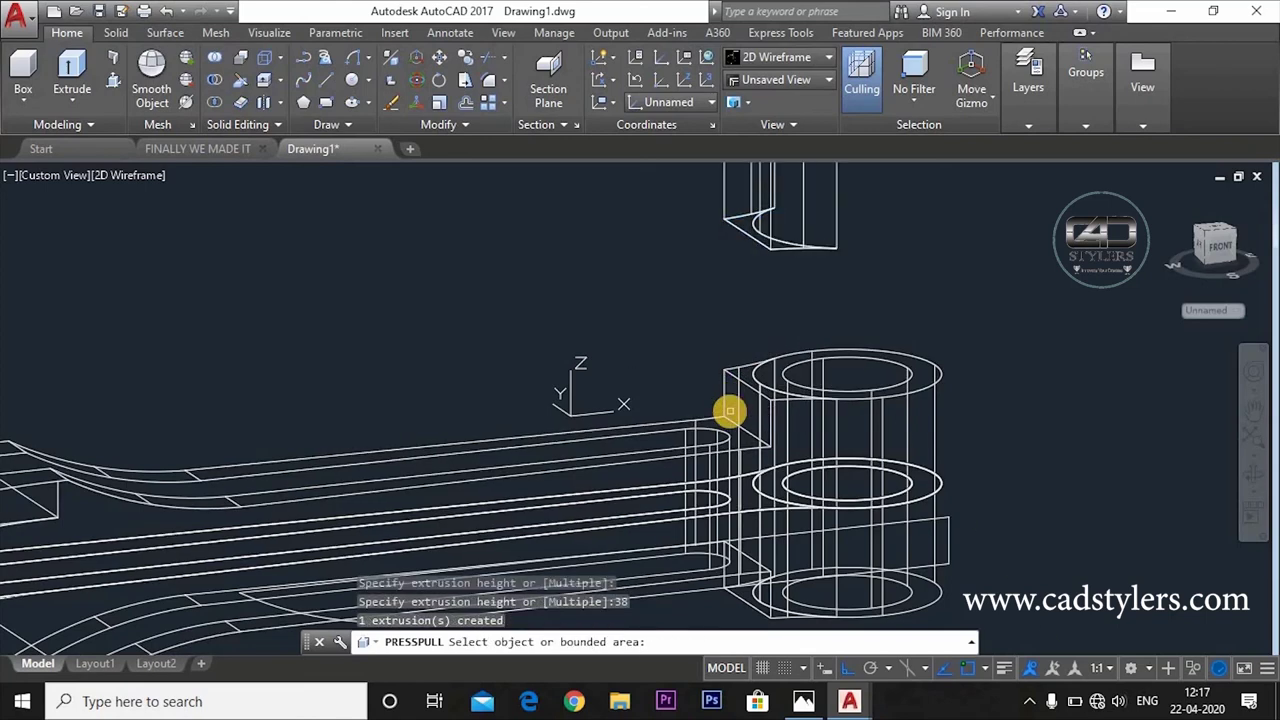
type("u")
key("Return")
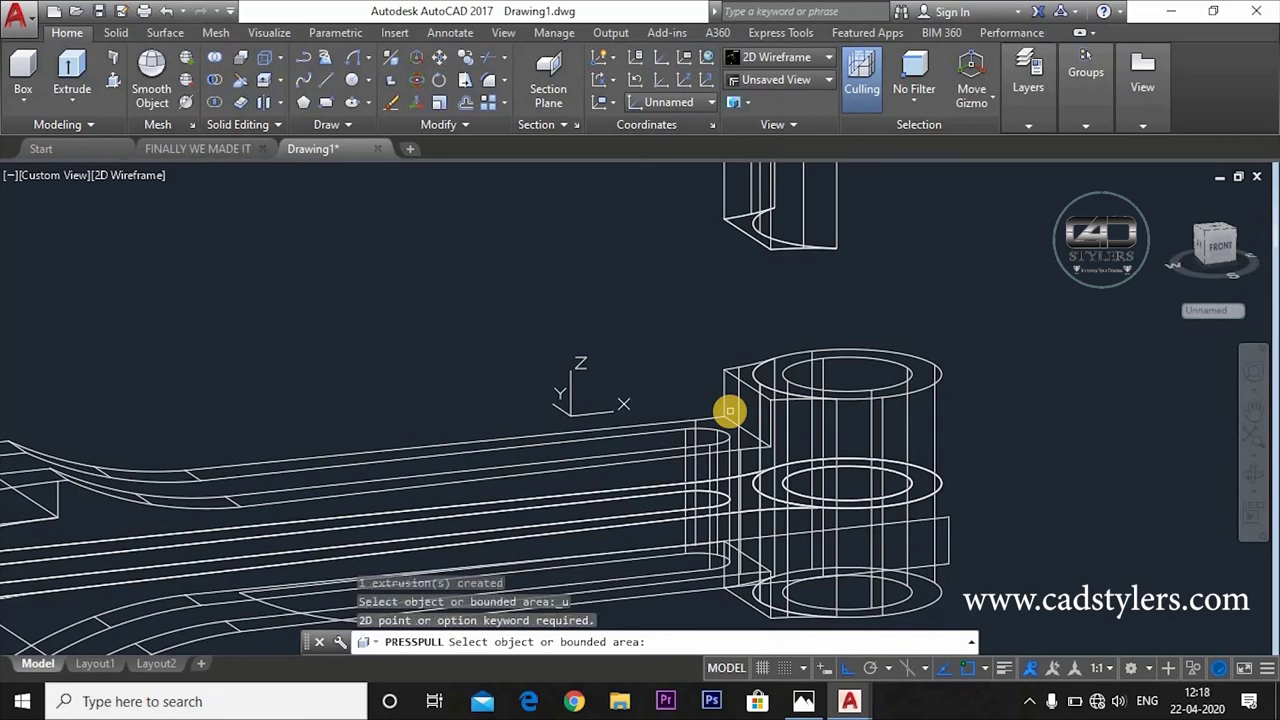
key("Return")
key("ctrl+z")
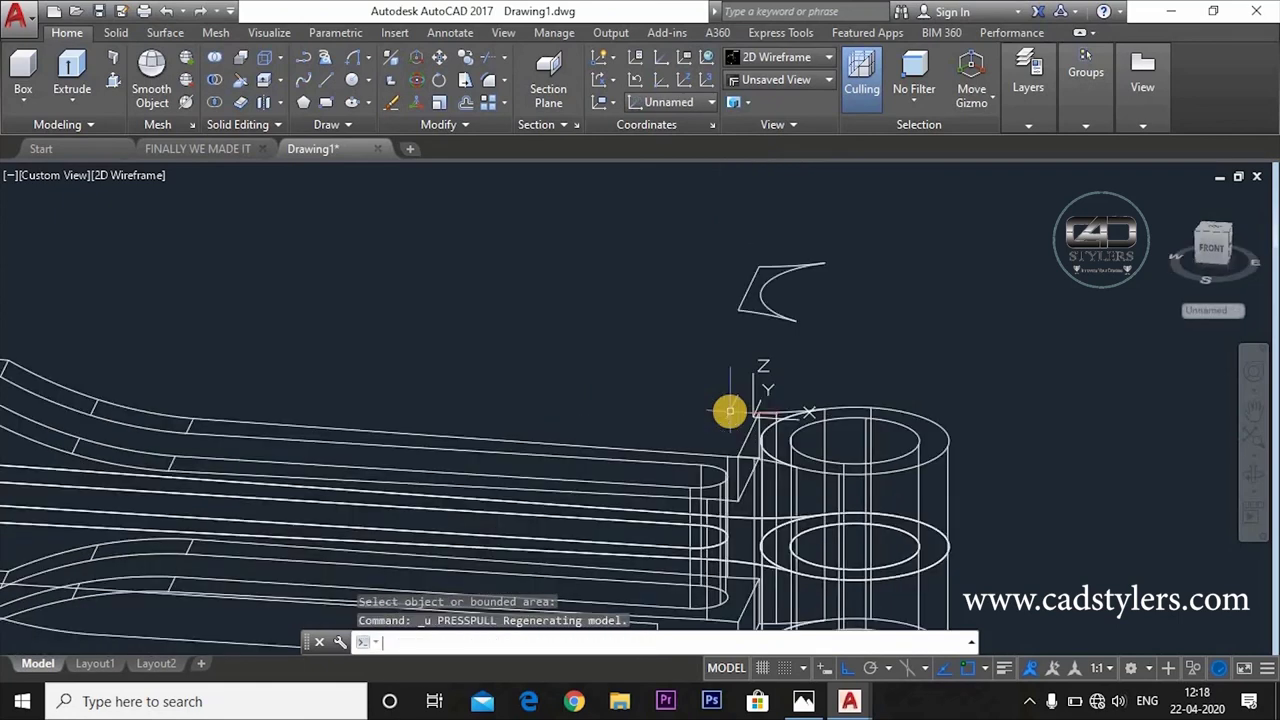
Step: Press-pull the curved profile downward to a height of -38 and view the new solid
type("PRESS")
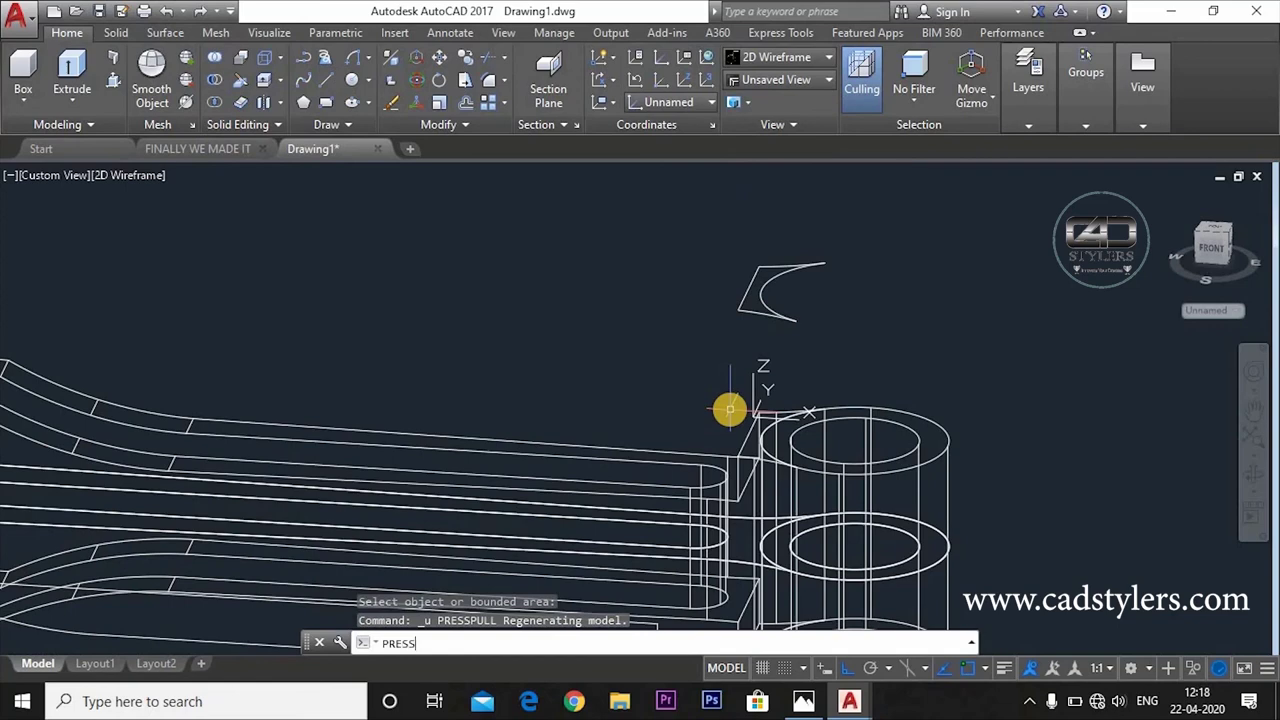
type("PULL")
key("Return")
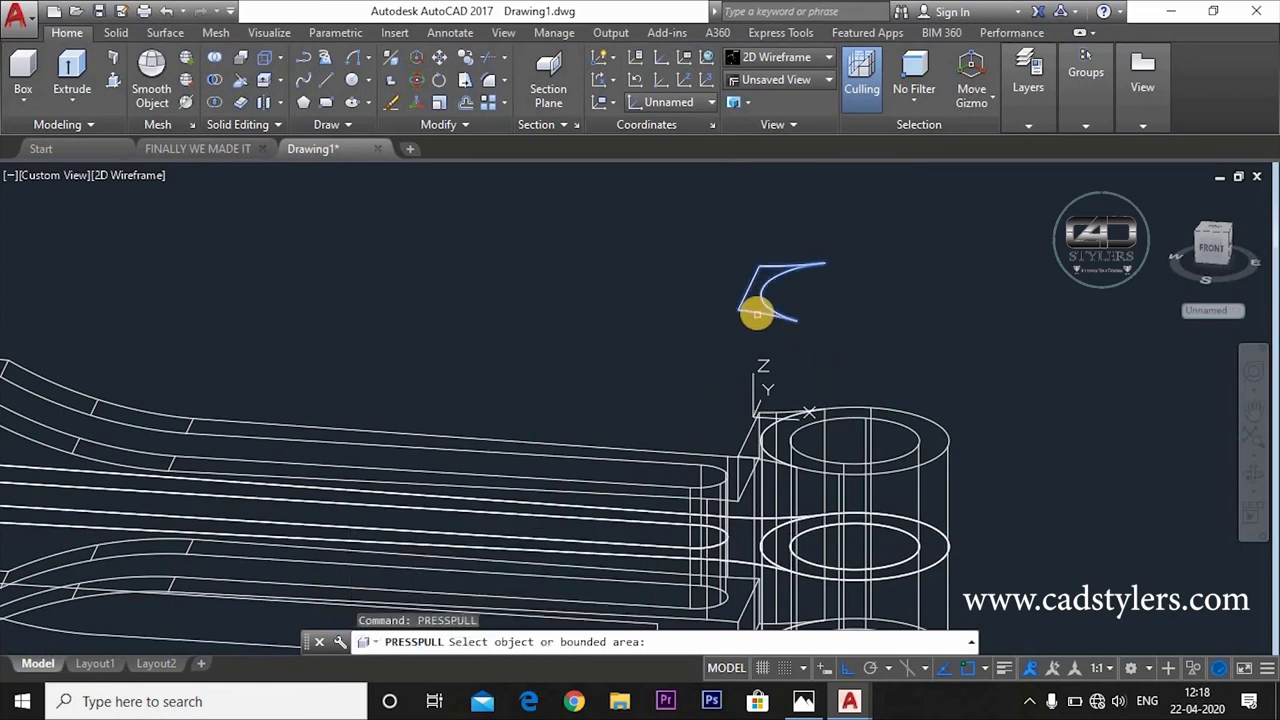
left_click(756, 313)
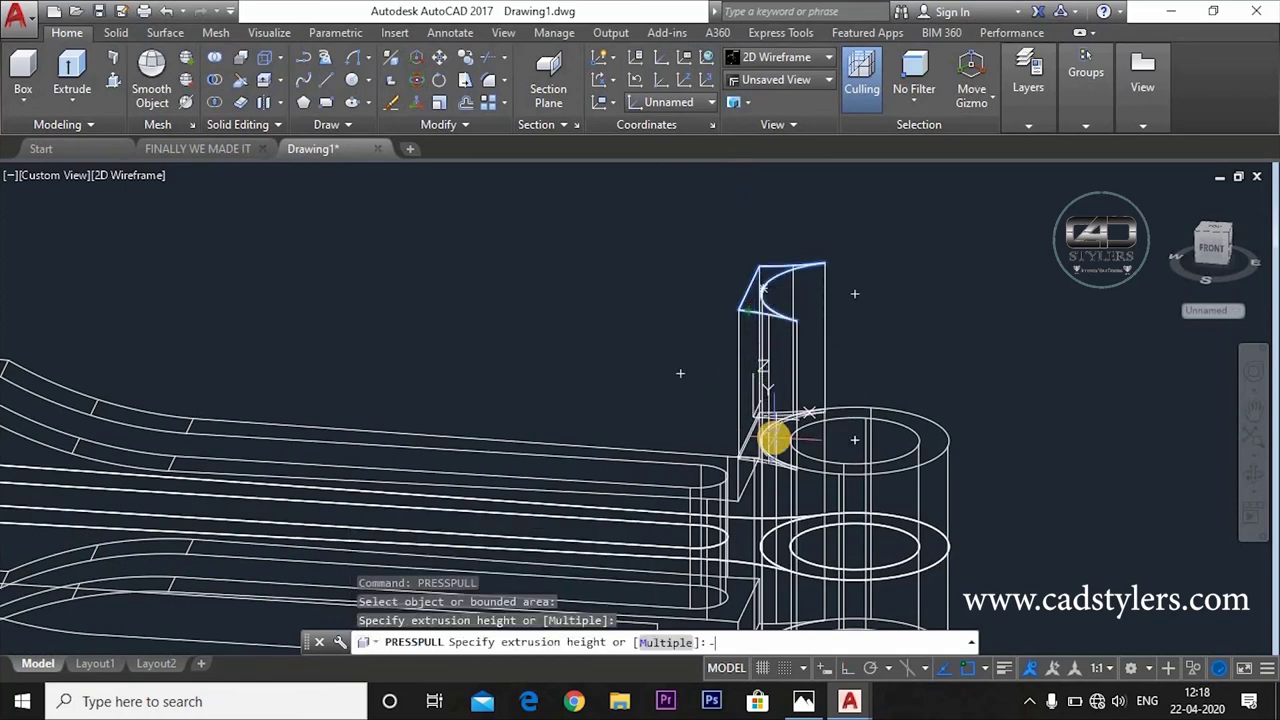
key("Return")
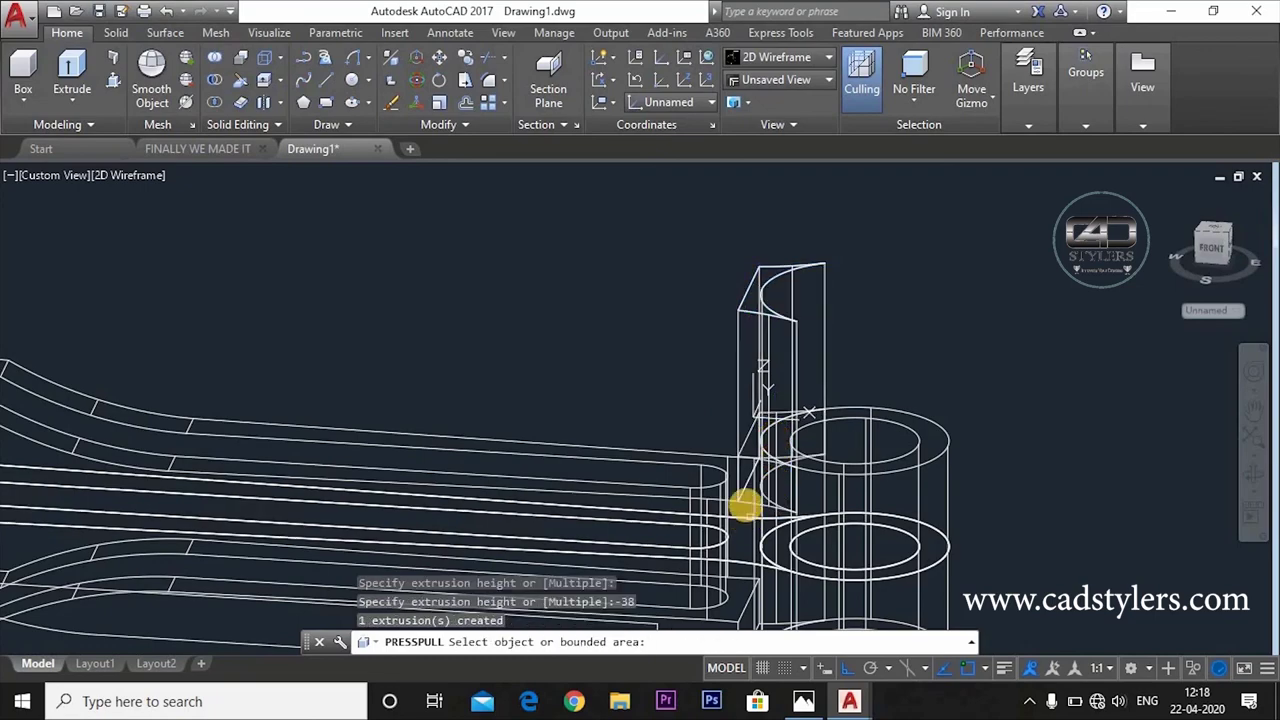
middle_click_drag(745, 507, 800, 500, "shift")
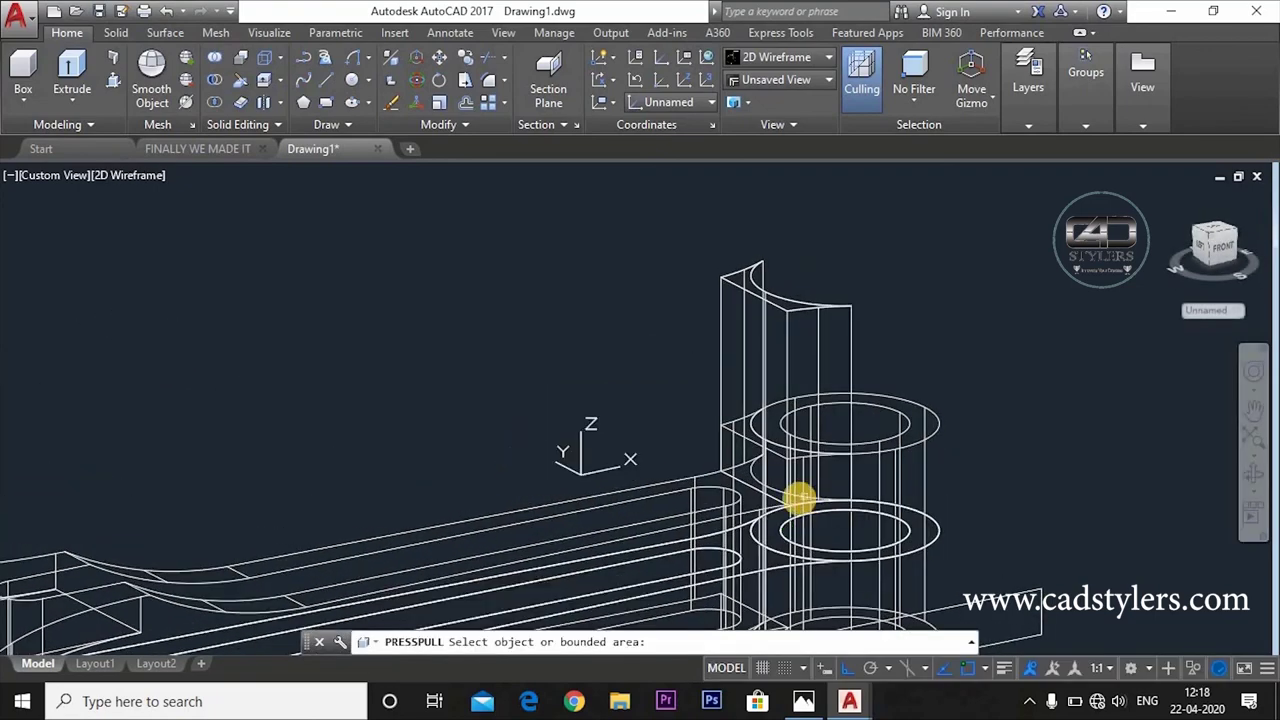
scroll(800, 500, "up", 2)
scroll(774, 414, "up", 2)
scroll(766, 434, "down", 1)
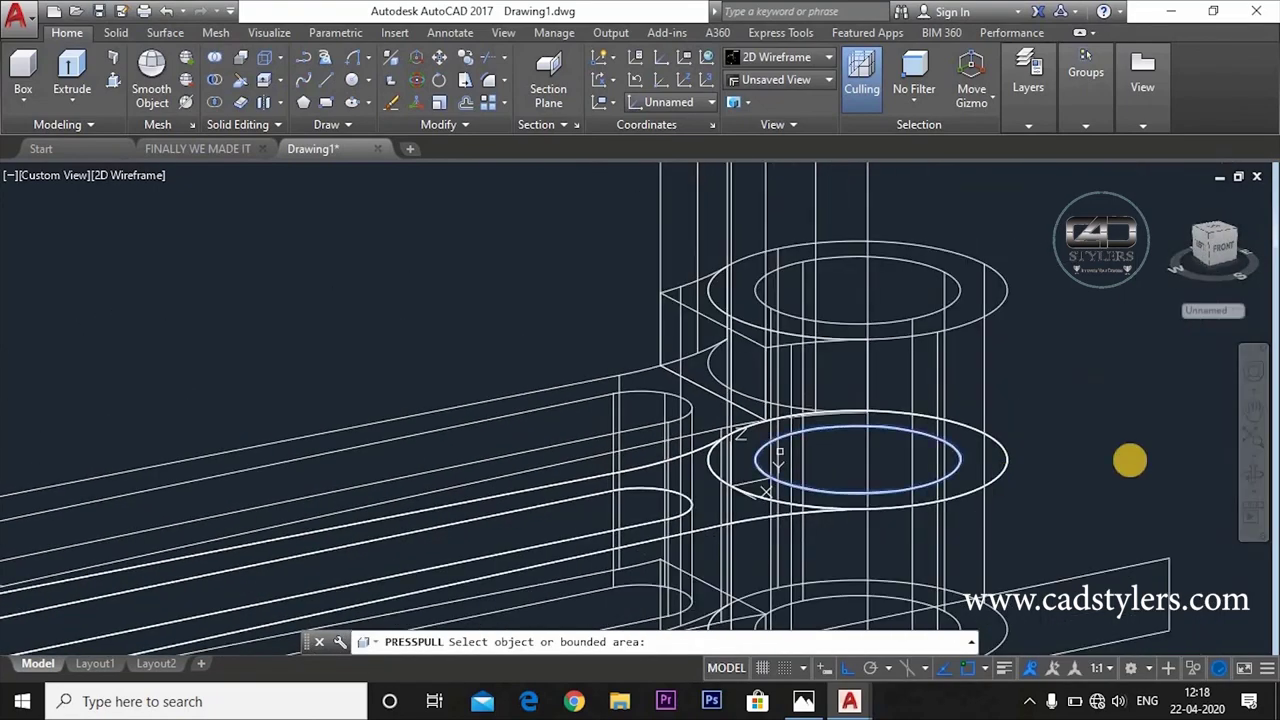
scroll(1129, 460, "down", 3)
scroll(1042, 408, "down", 1)
Step: Switch the visual style to Conceptual and orbit to an angled side view
left_click(791, 57)
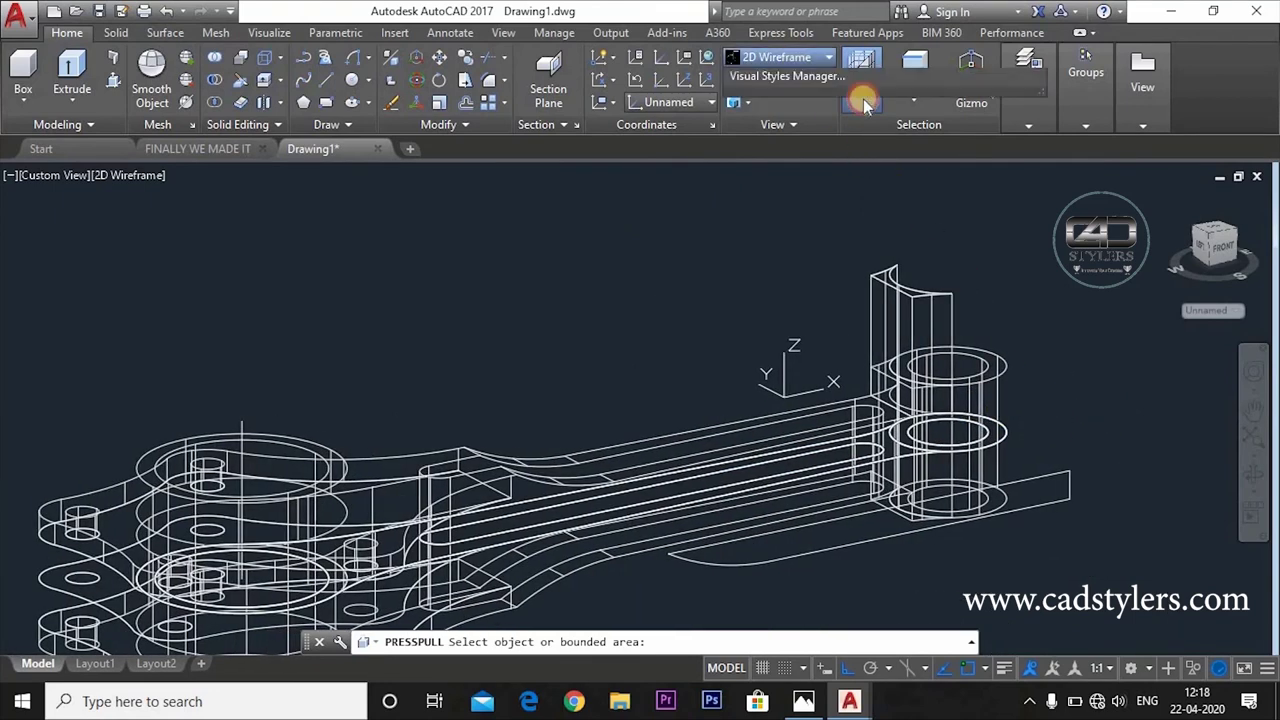
left_click(853, 100)
mouse_move(1057, 271)
middle_mouse_down("shift")
mouse_move(889, 363)
mouse_move(900, 355)
middle_mouse_up("shift")
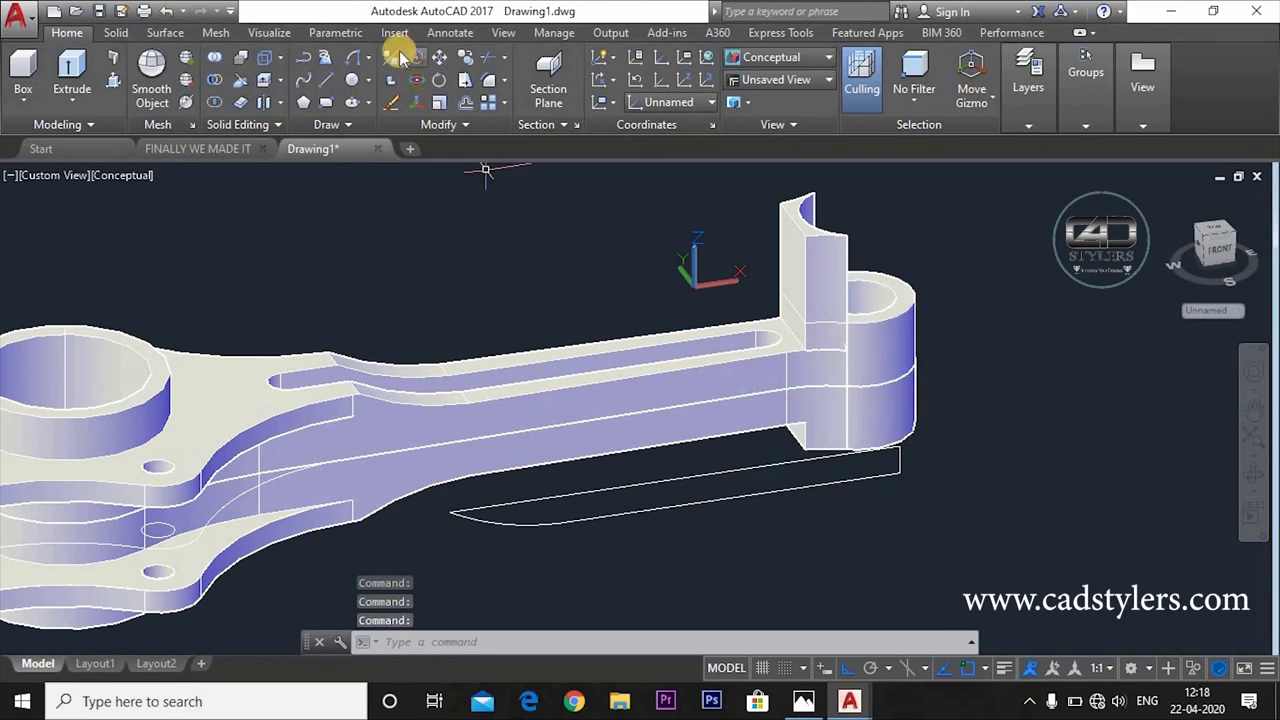
Step: Mirror the upright curved block across the XY plane at 0,0,0, keeping the original
left_click(829, 268)
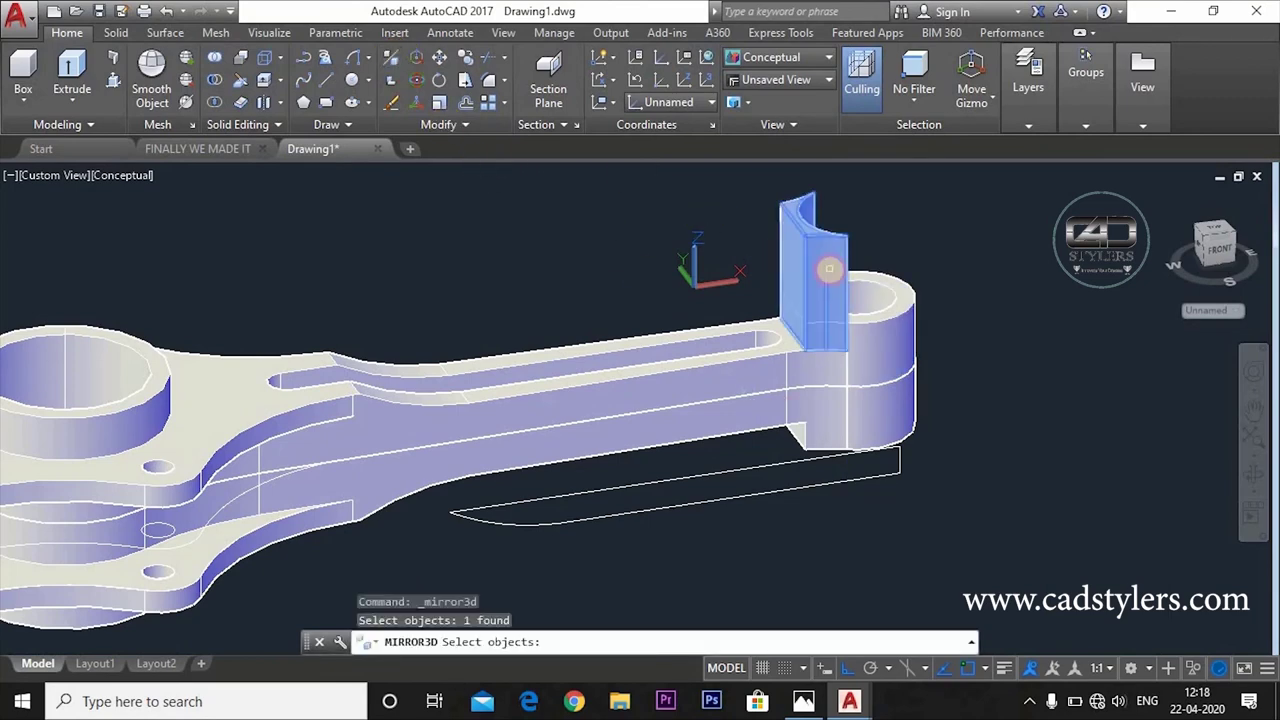
right_click(829, 268)
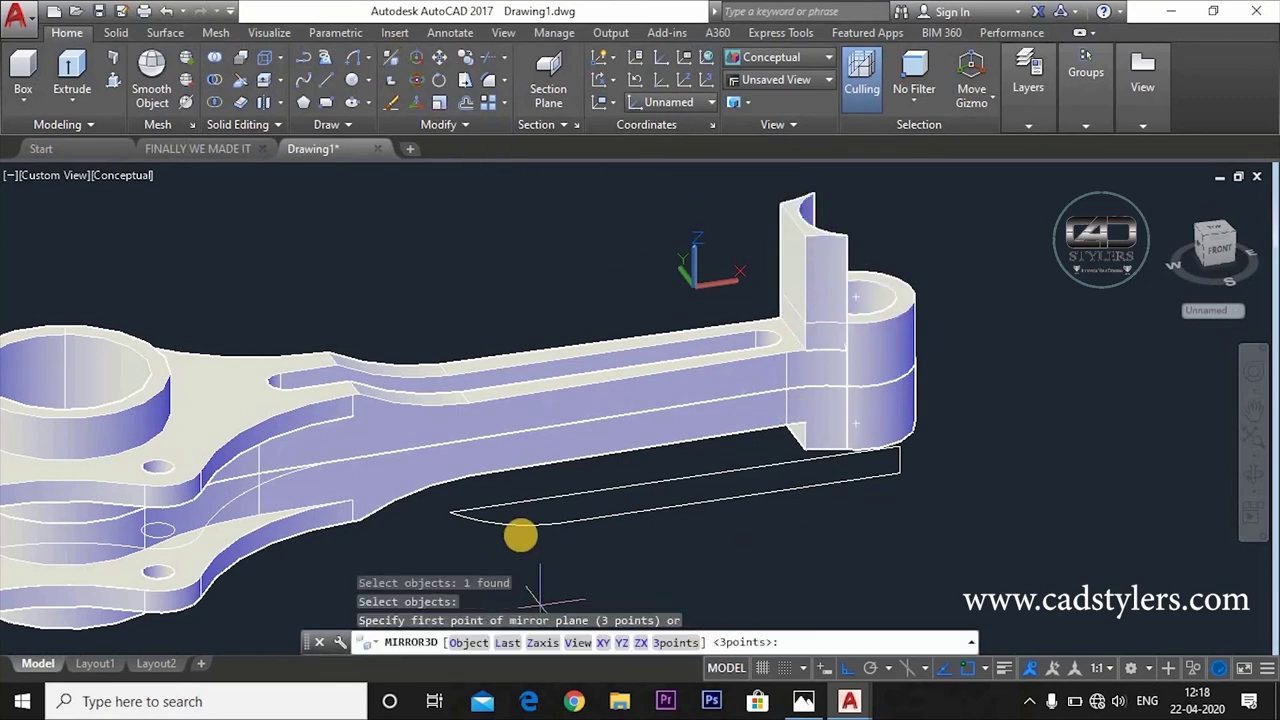
middle_click_drag(520, 534, 643, 480)
middle_click_drag(582, 348, 593, 503, "shift")
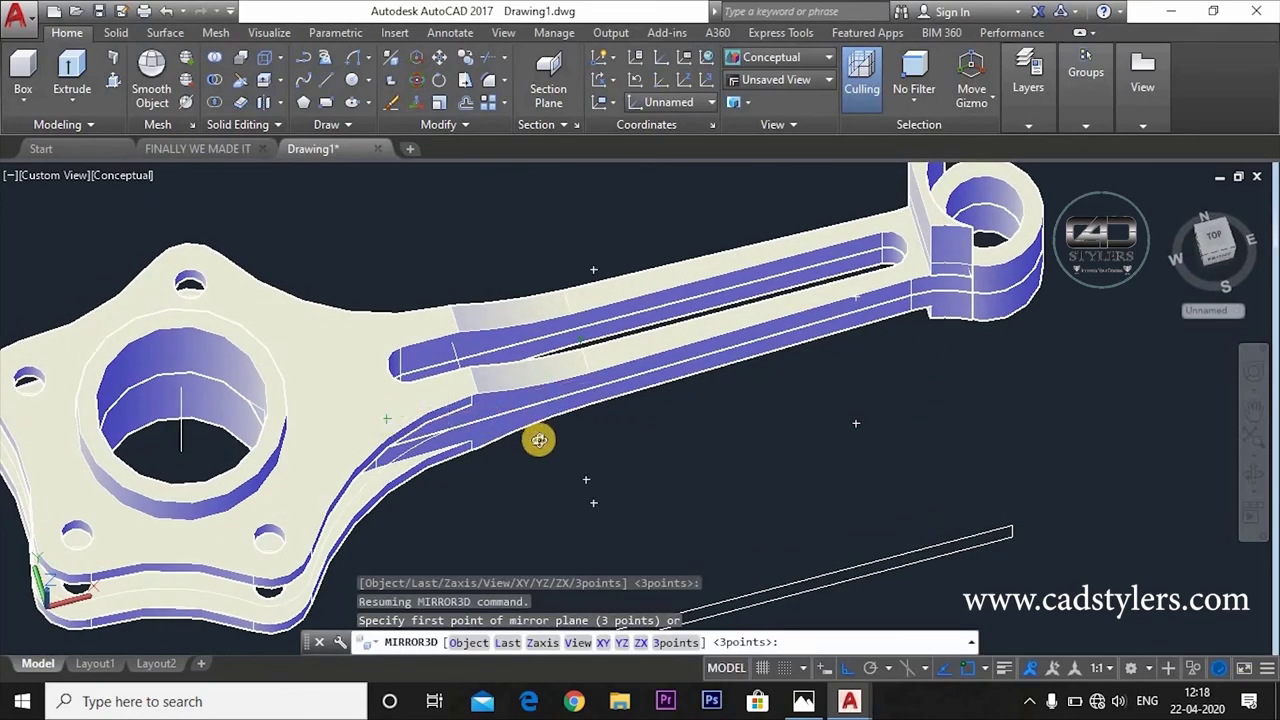
middle_click_drag(538, 440, 429, 531, "shift")
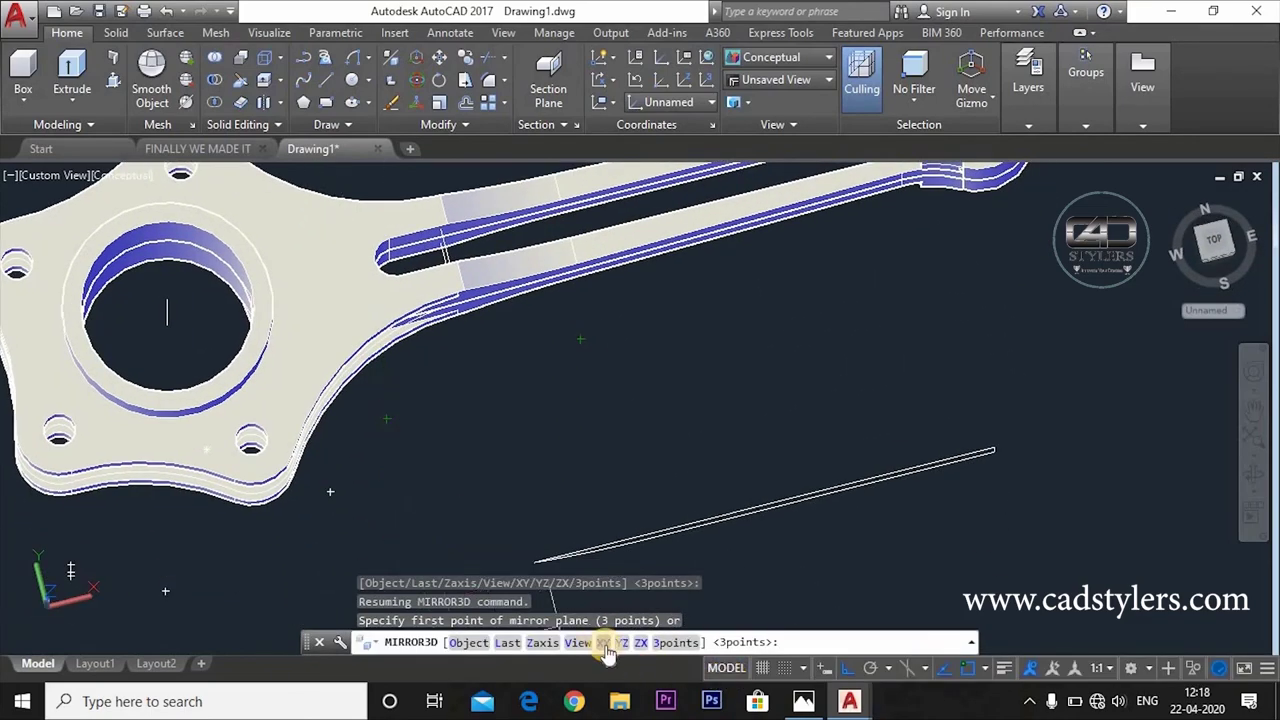
left_click(604, 643)
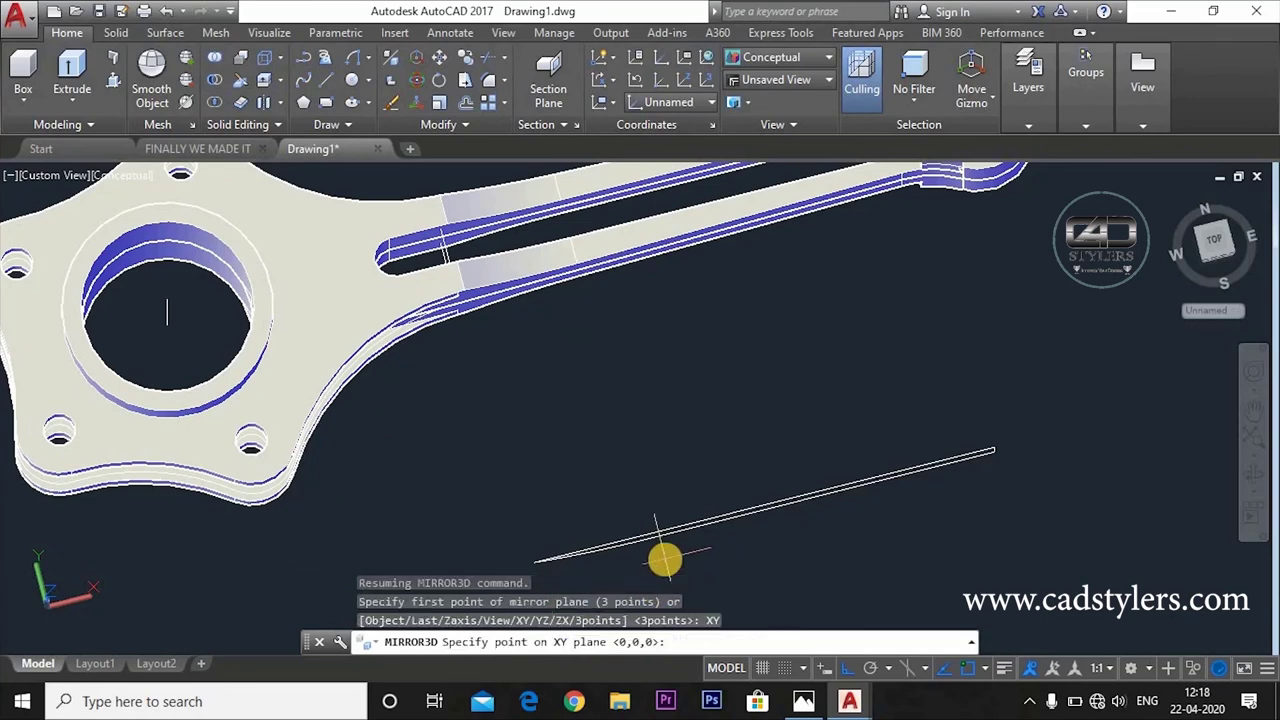
key("Return")
key("Return")
scroll(662, 538, "down", 5)
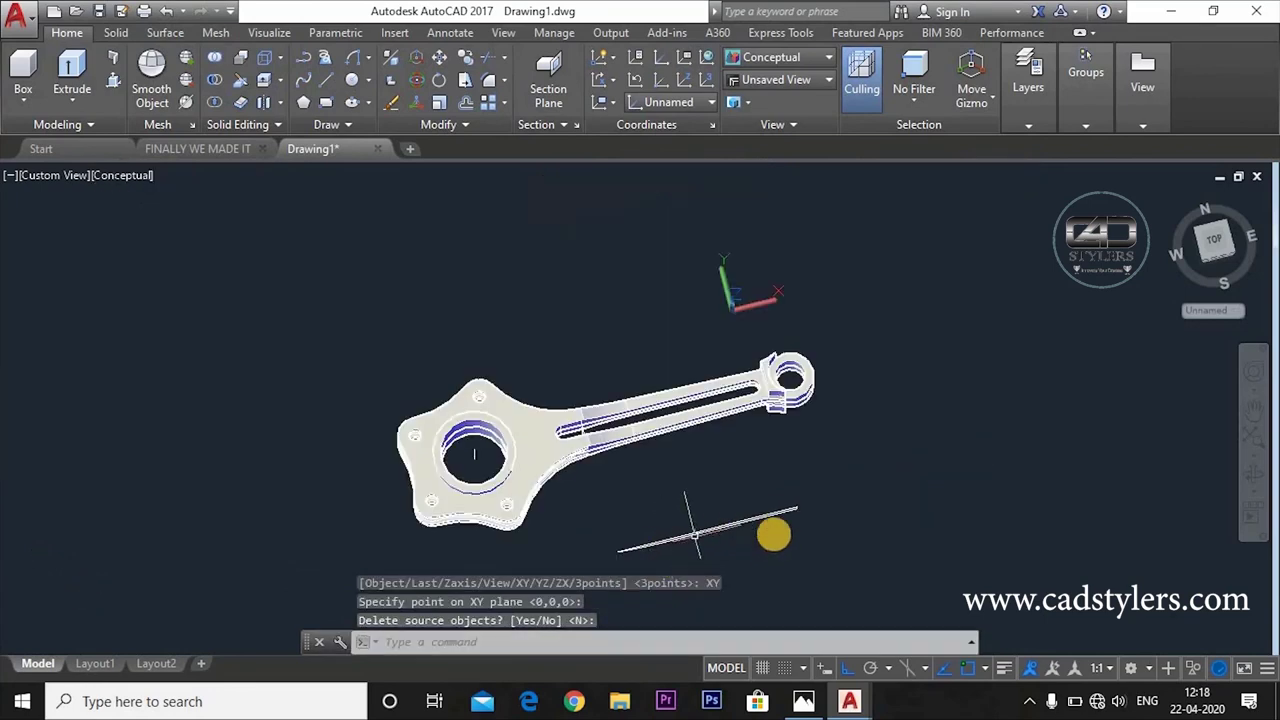
middle_click_drag(777, 514, 800, 420, "shift")
key("Return")
scroll(766, 491, "up", 4)
scroll(790, 436, "up", 3)
Step: Start SUBTRACT to cut the cutter blocks from the rod
type("sub")
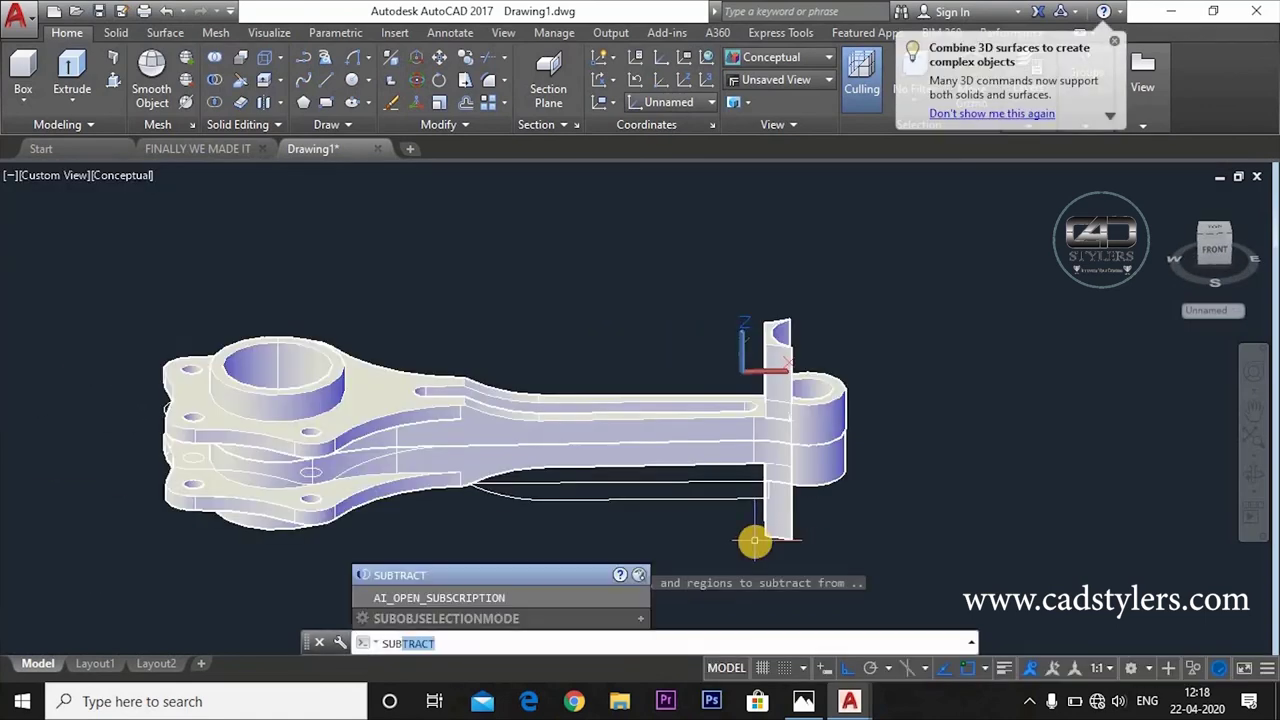
key("Return")
scroll(728, 470, "up", 2)
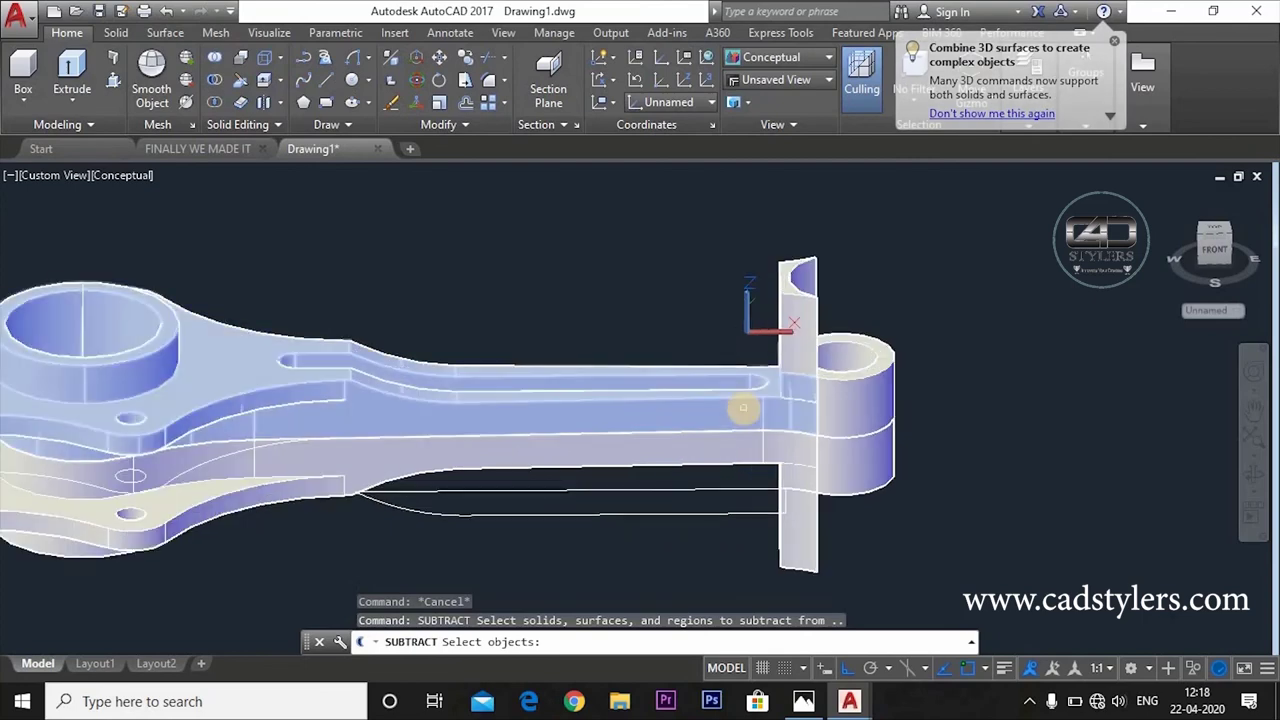
Step: Subtract the upper and lower curved blocks from the four rod bodies
left_click(743, 409)
left_click(845, 418)
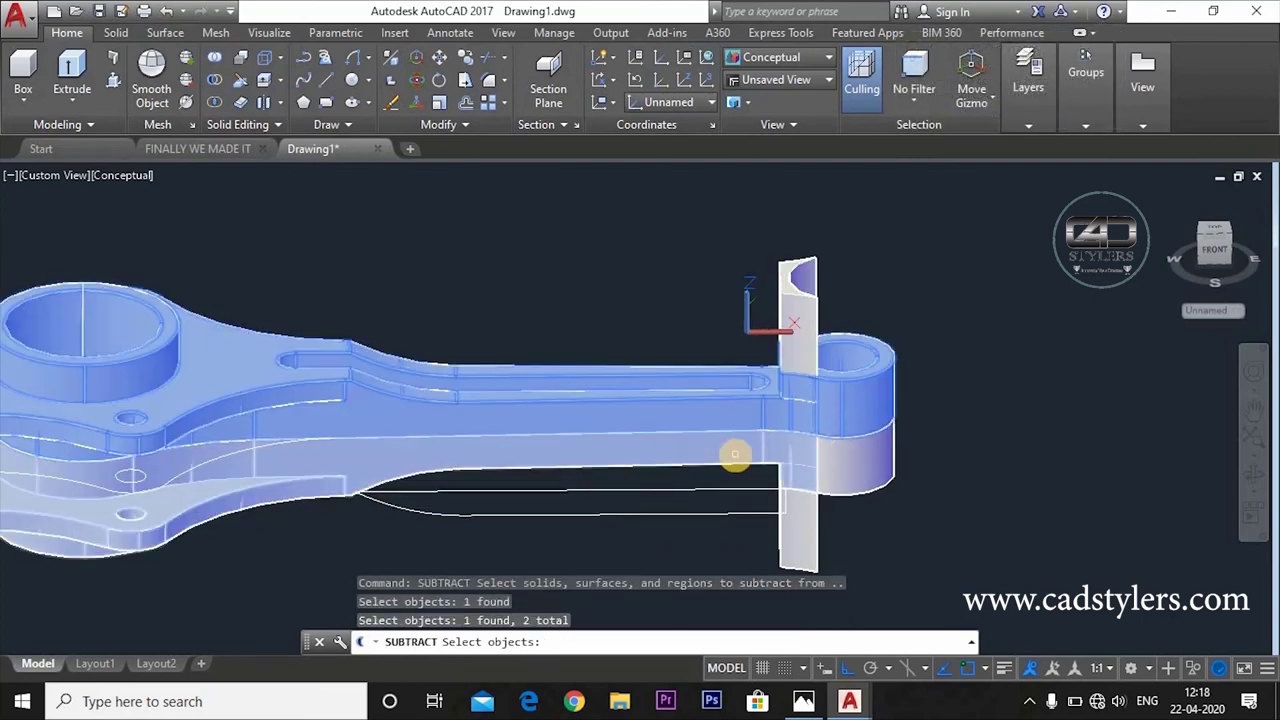
left_click(737, 453)
left_click(849, 471)
key("Return")
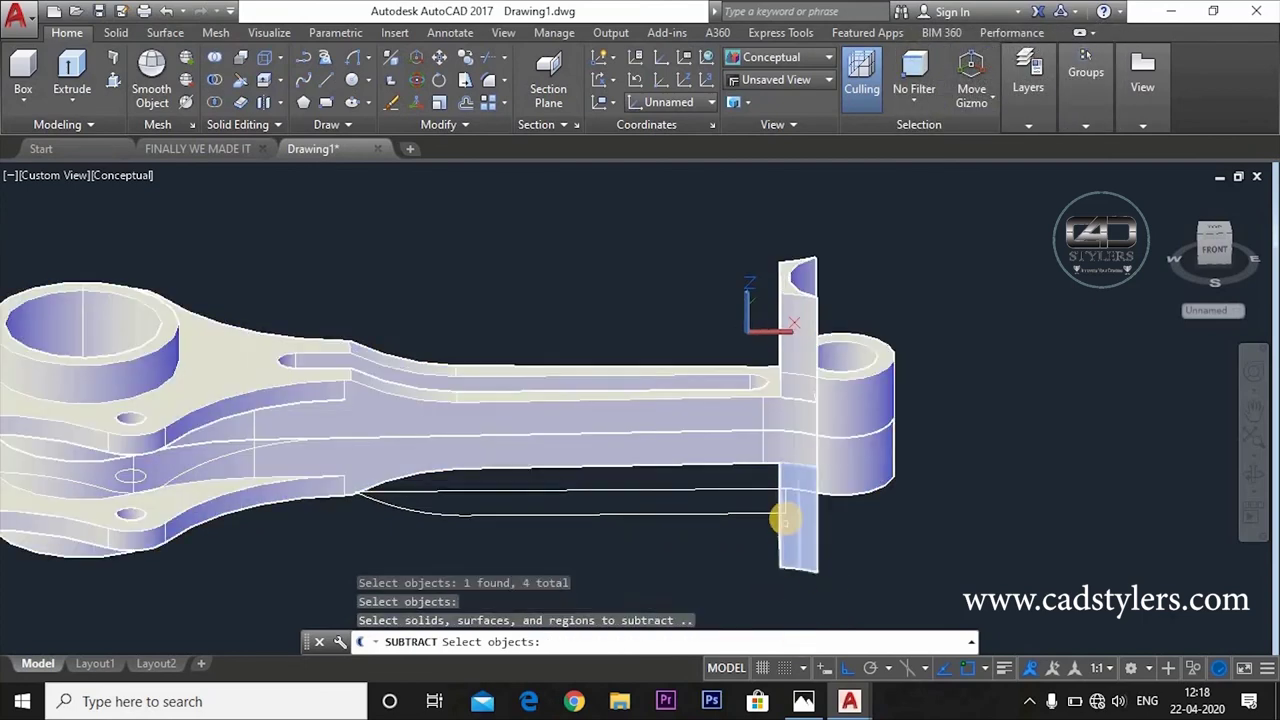
left_click(782, 515)
left_click(806, 321)
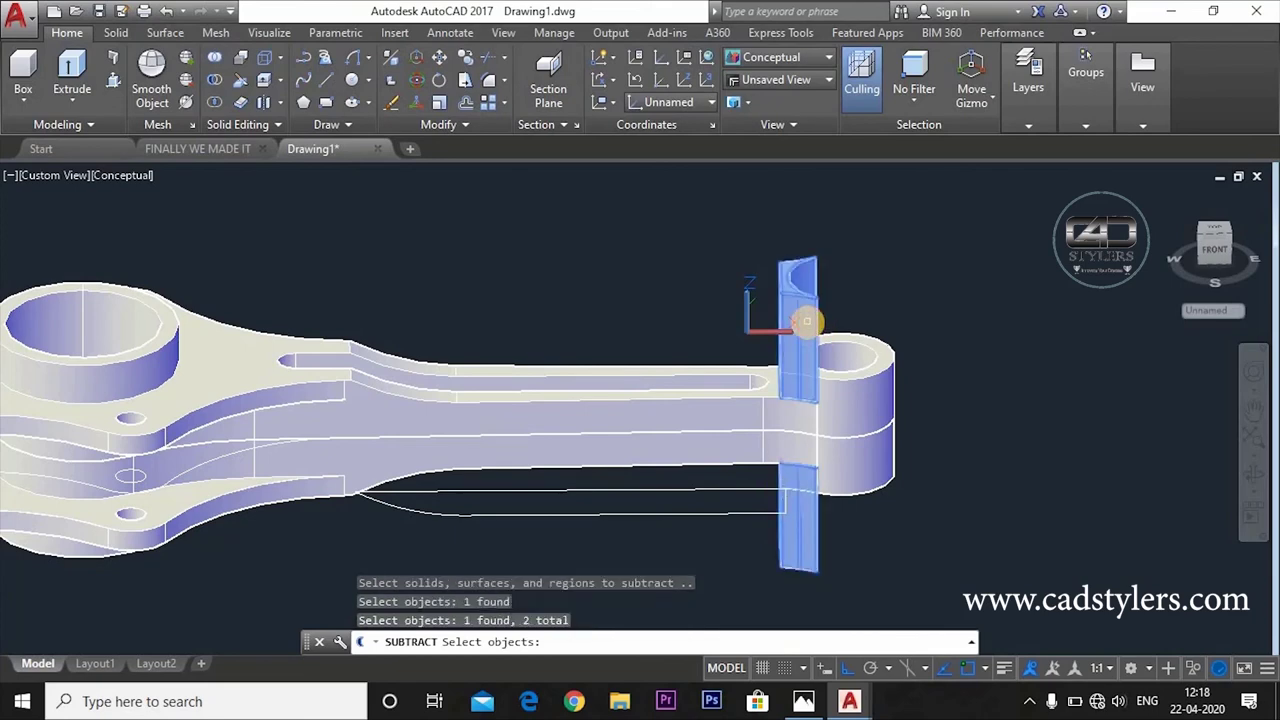
key("Return")
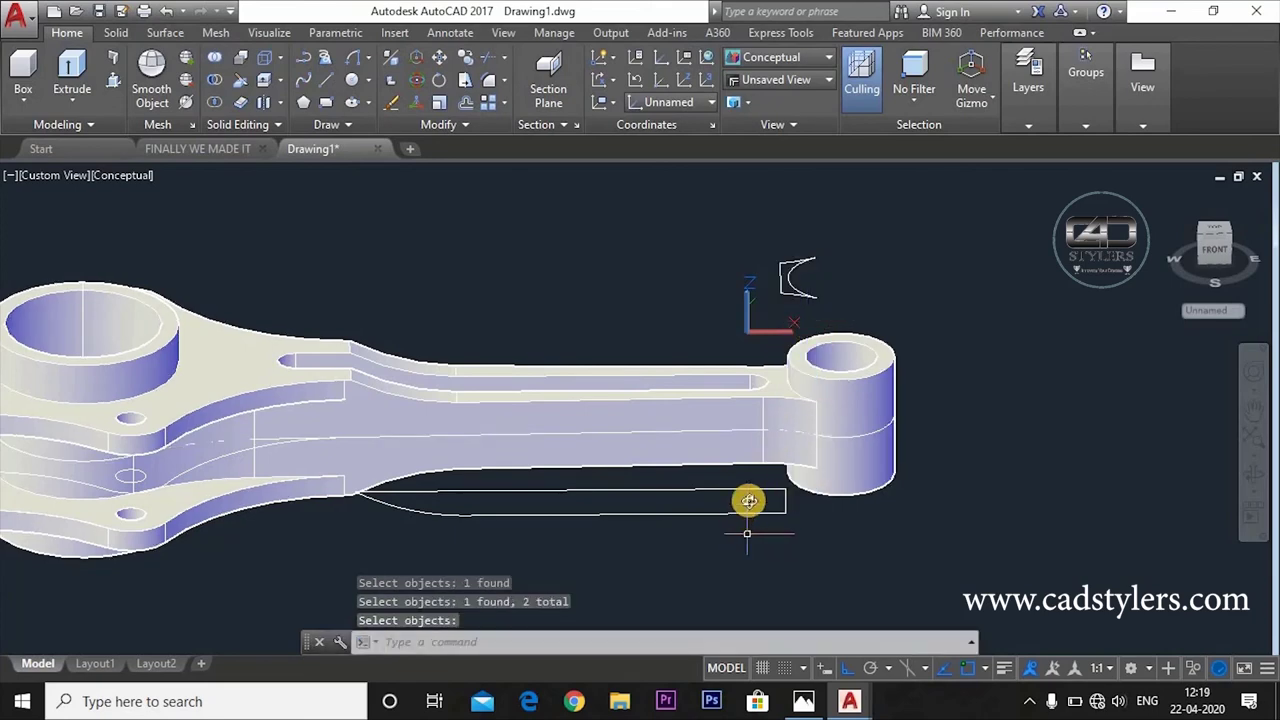
middle_click_drag(749, 501, 780, 397, "shift")
scroll(789, 434, "up", 3)
scroll(809, 383, "down", 2)
scroll(805, 425, "up", 2)
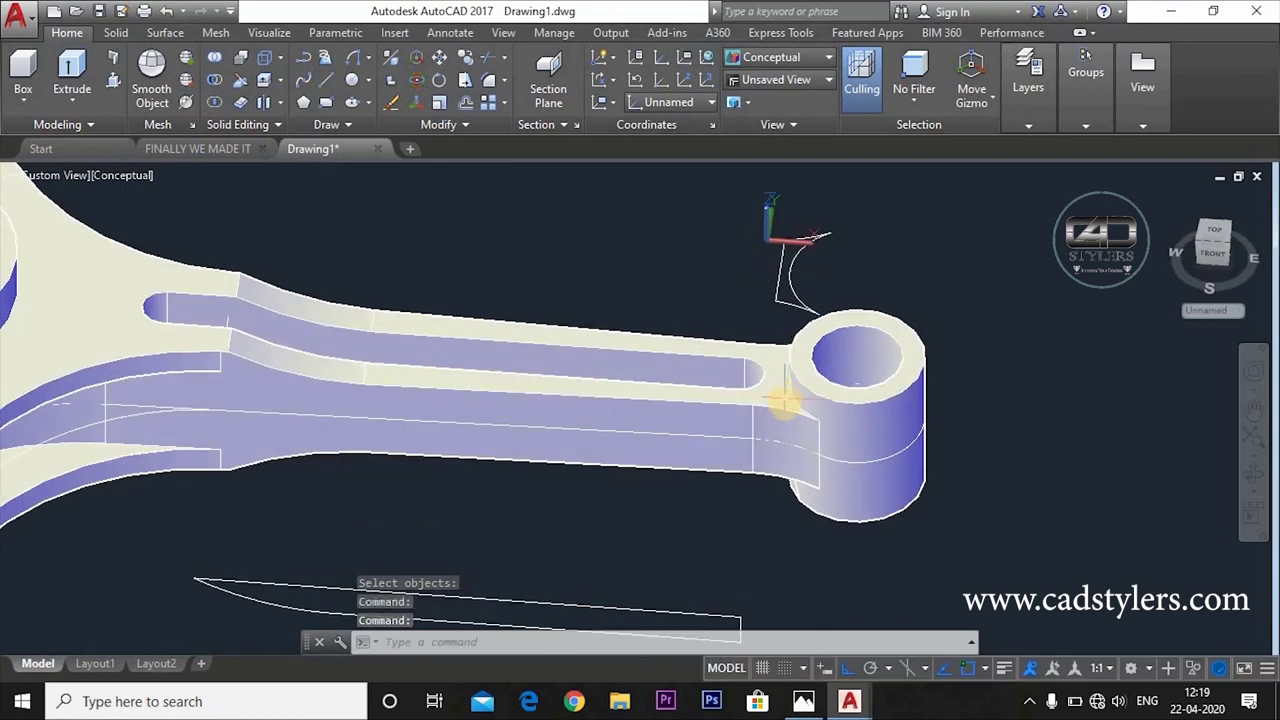
scroll(780, 397, "down", 2)
Step: Delete the leftover blade-shaped sketch and orbit to a flat top view
left_click(770, 519)
key("Escape")
left_click(788, 494)
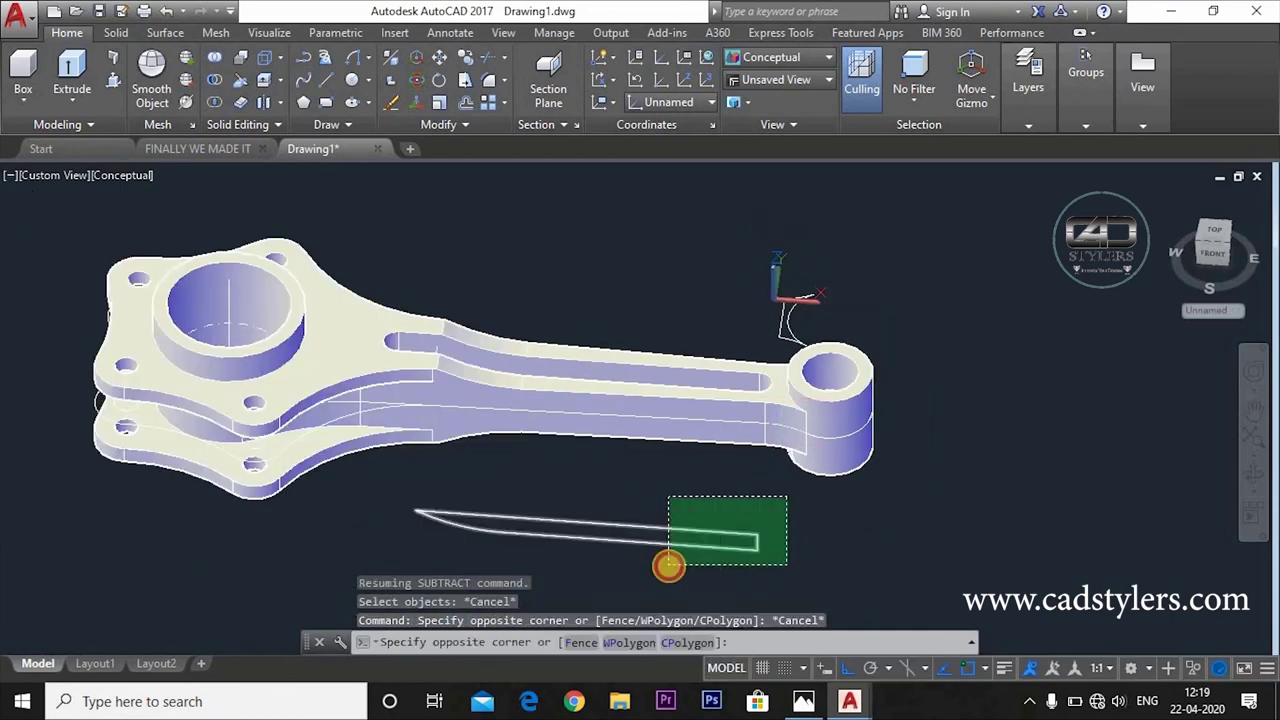
left_click(668, 566)
key("Delete")
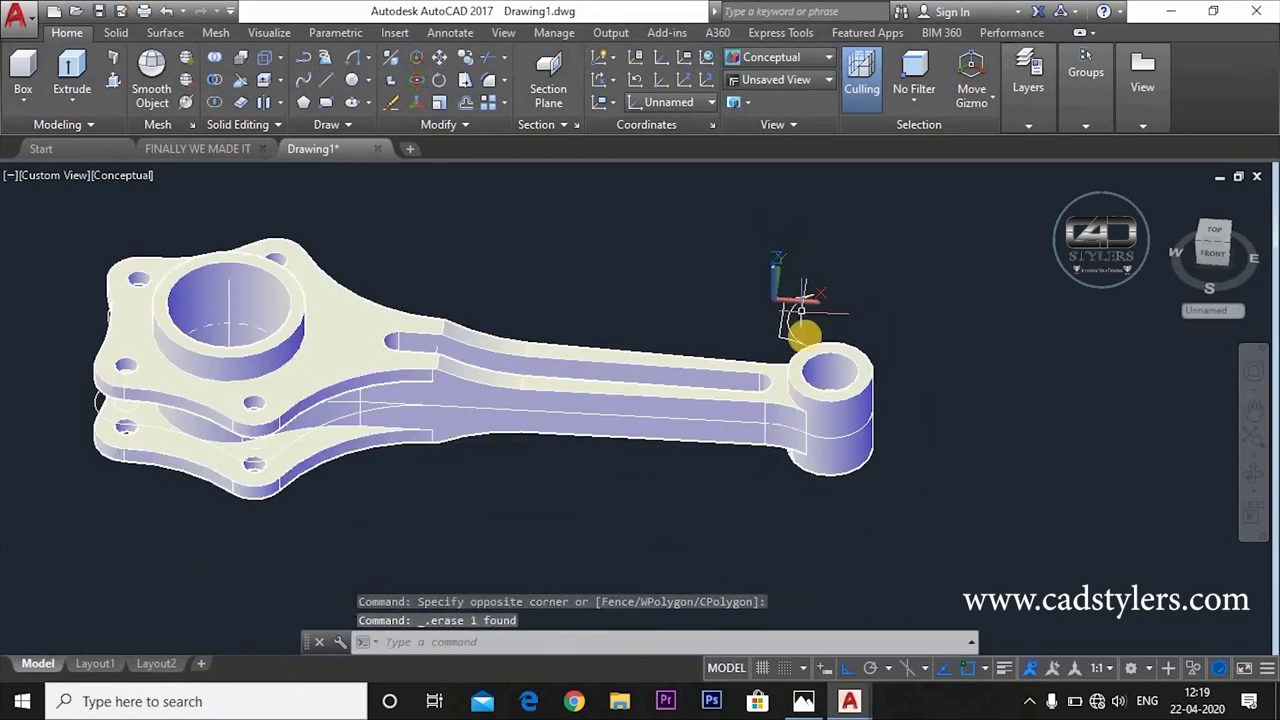
scroll(739, 507, "up", 1)
middle_click_drag(737, 476, 762, 603, "shift")
middle_click_drag(764, 492, 760, 603, "shift")
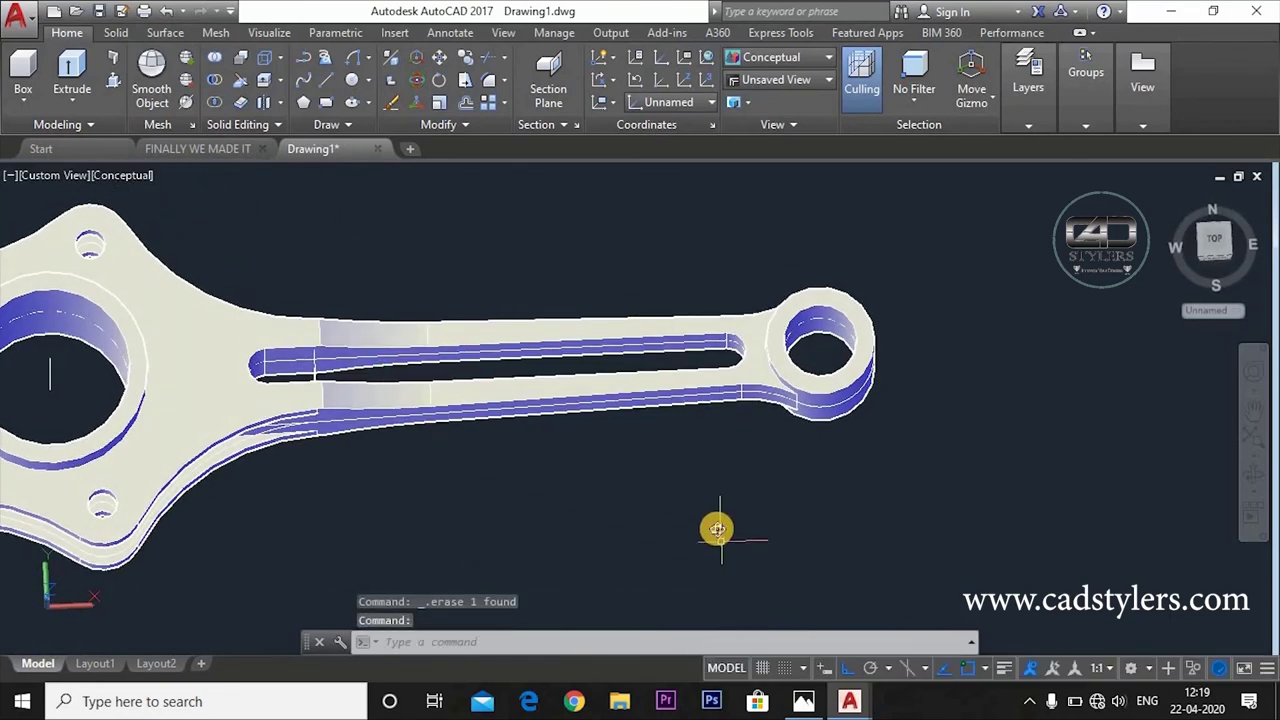
middle_click_drag(717, 529, 840, 600, "shift")
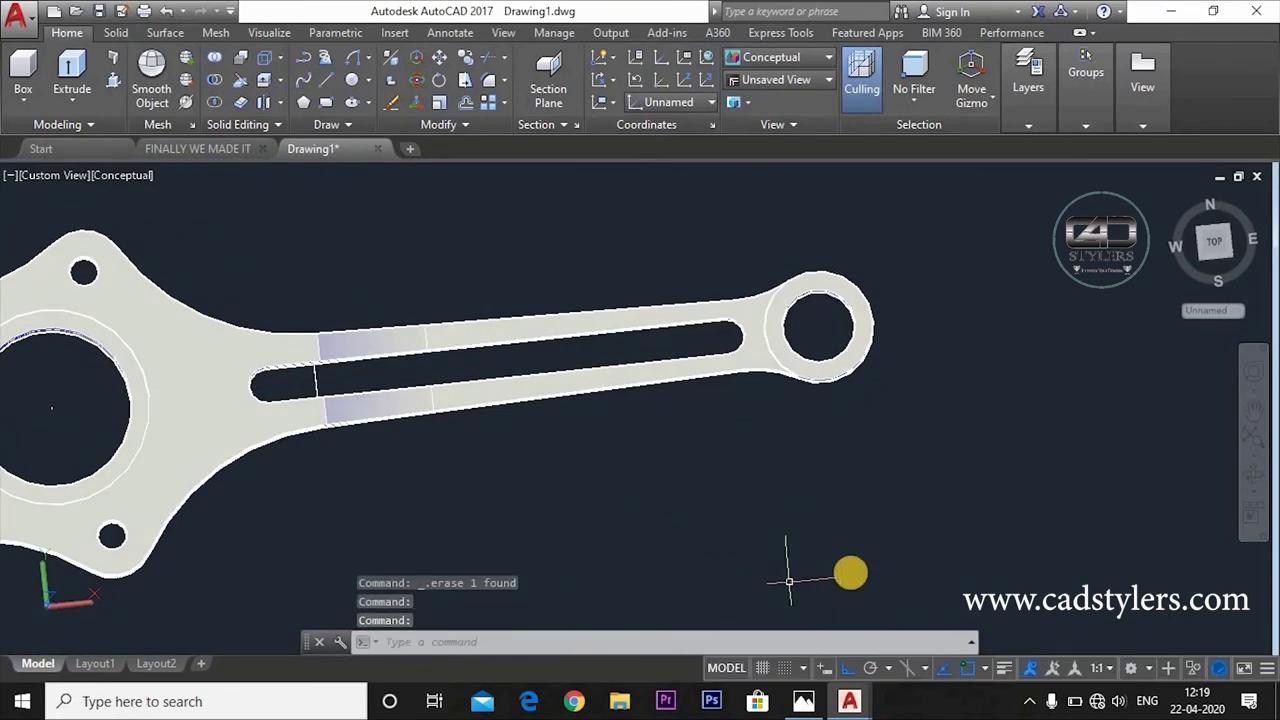
left_click(805, 703)
scroll(591, 506, "down", 3)
scroll(583, 514, "up", 4)
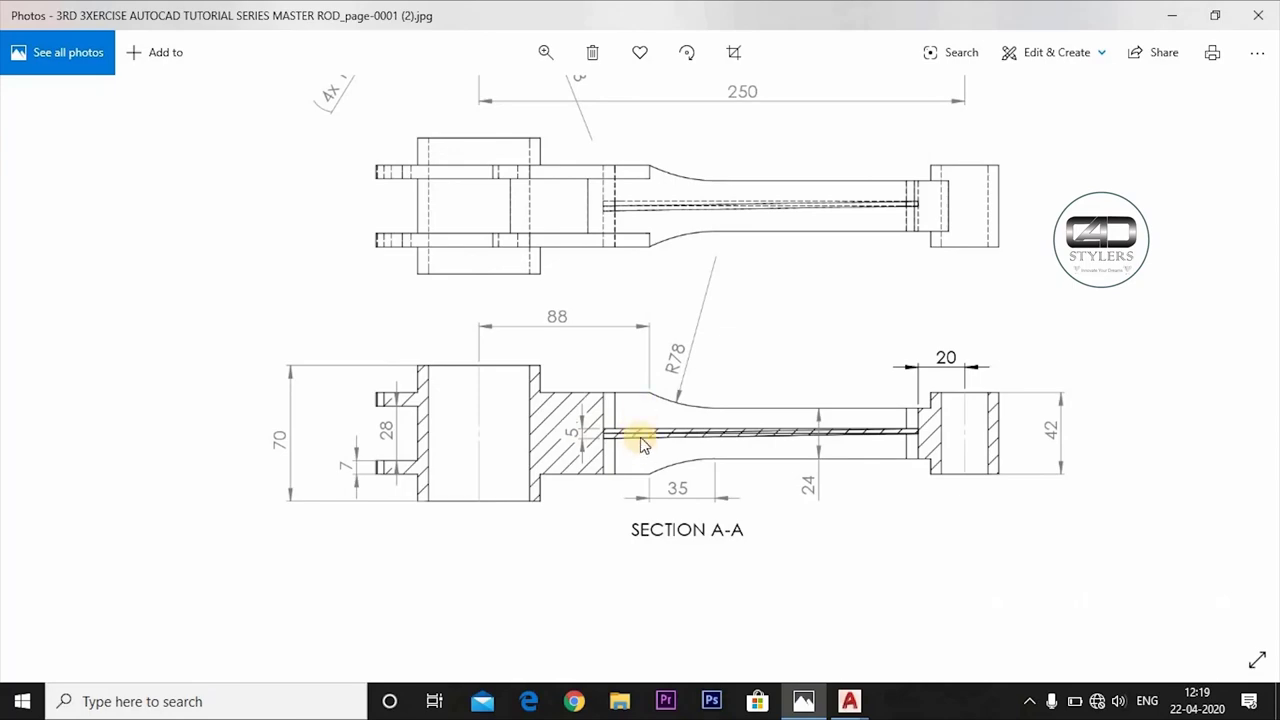
left_click(805, 703)
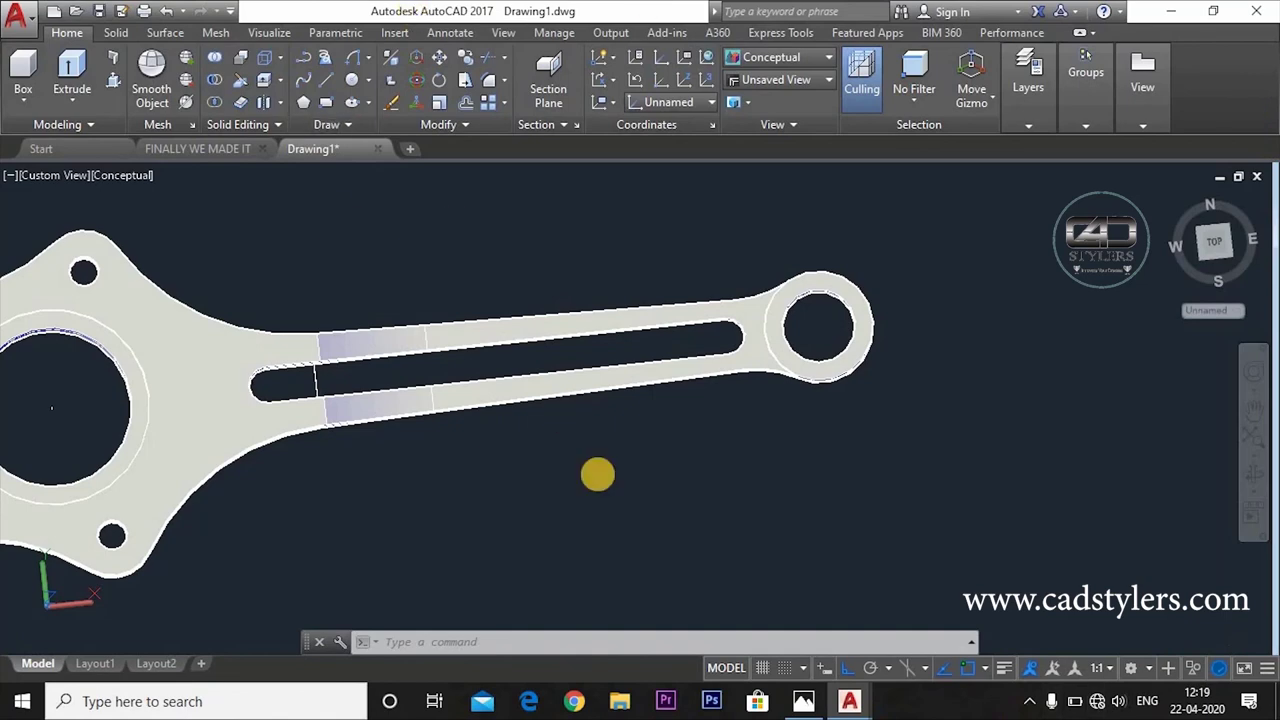
Step: Press-pull the long slot area on the shank's top face by 2.5 units
middle_click_drag(663, 540, 645, 515, "shift")
scroll(663, 506, "down", 5)
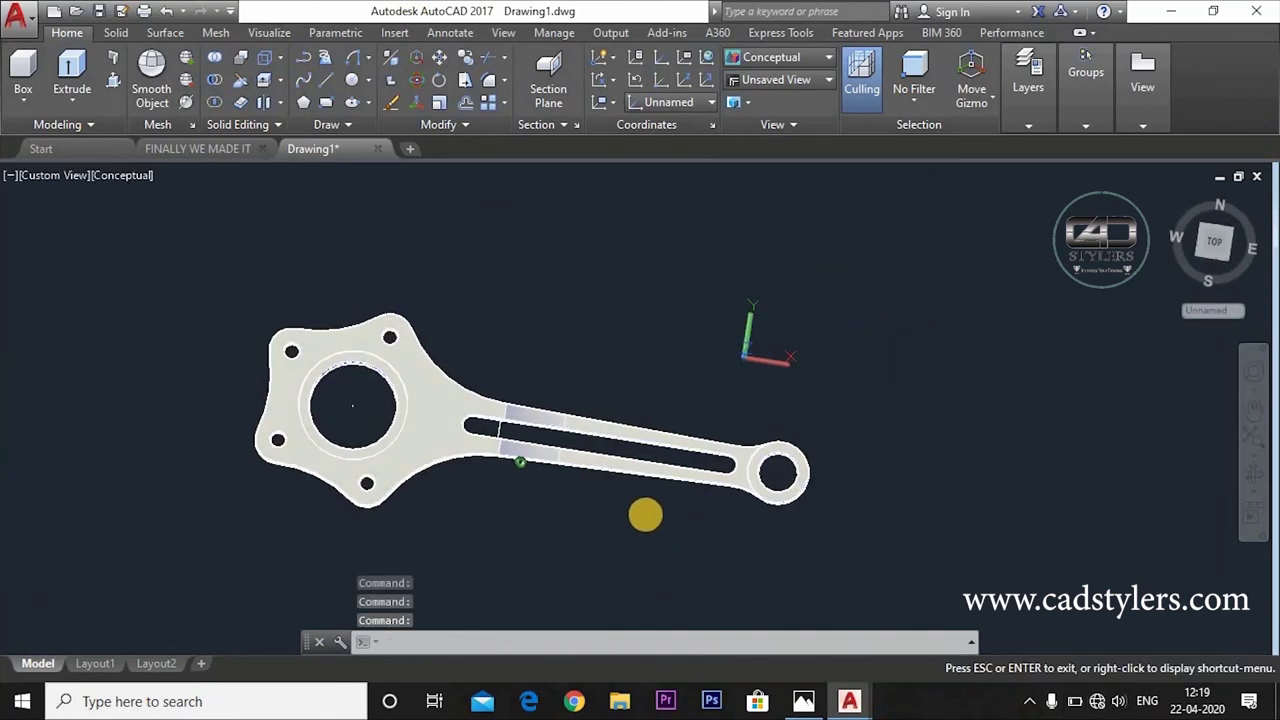
scroll(645, 514, "up", 2)
type("p")
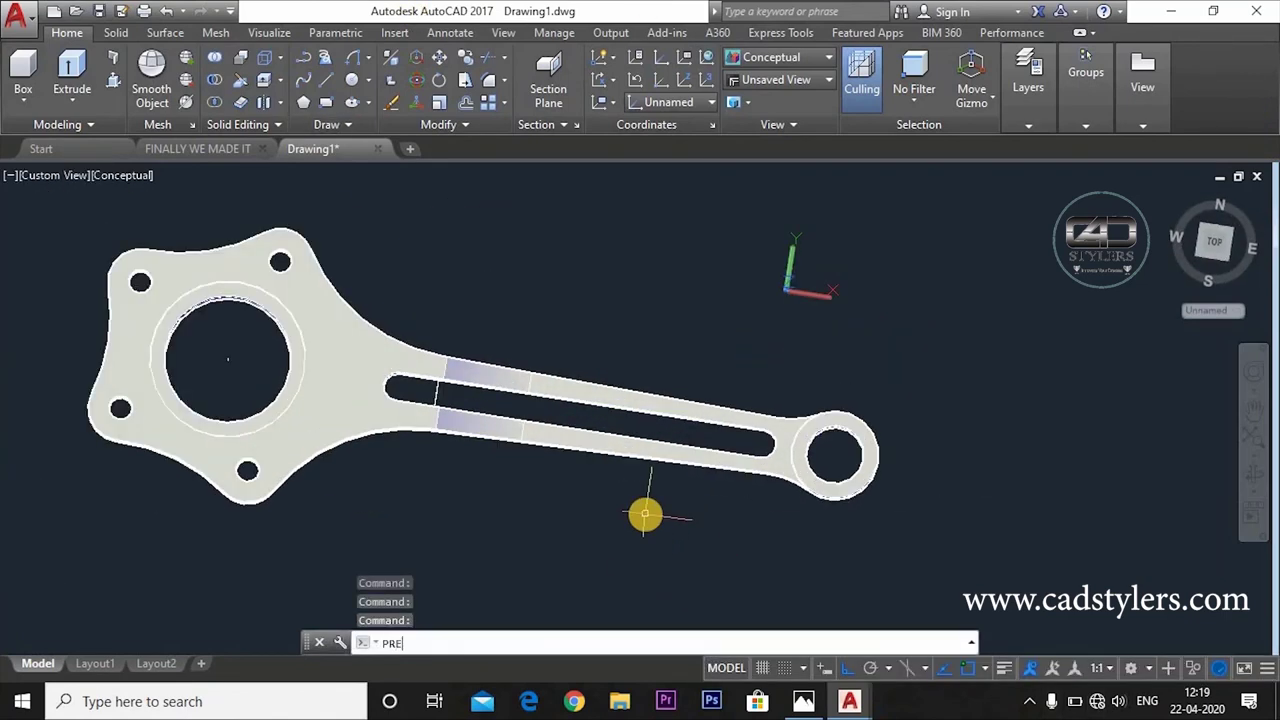
type("resspull")
key("Return")
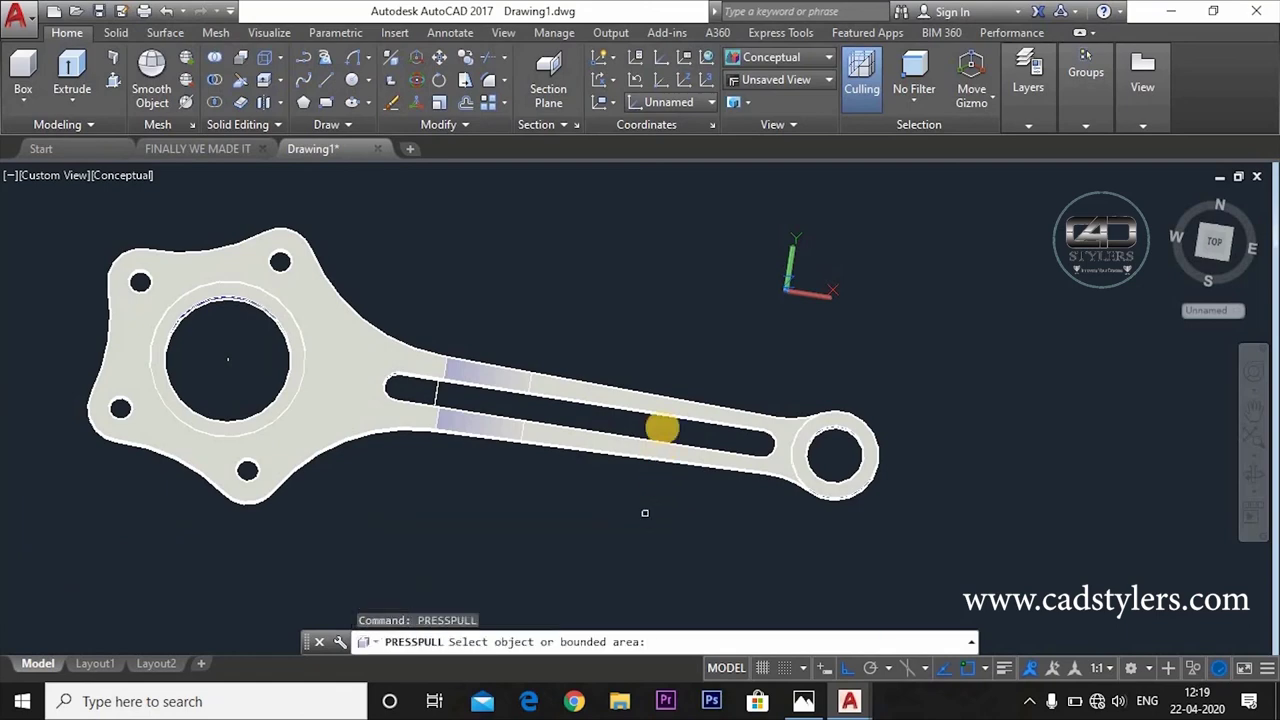
scroll(658, 437, "up", 3)
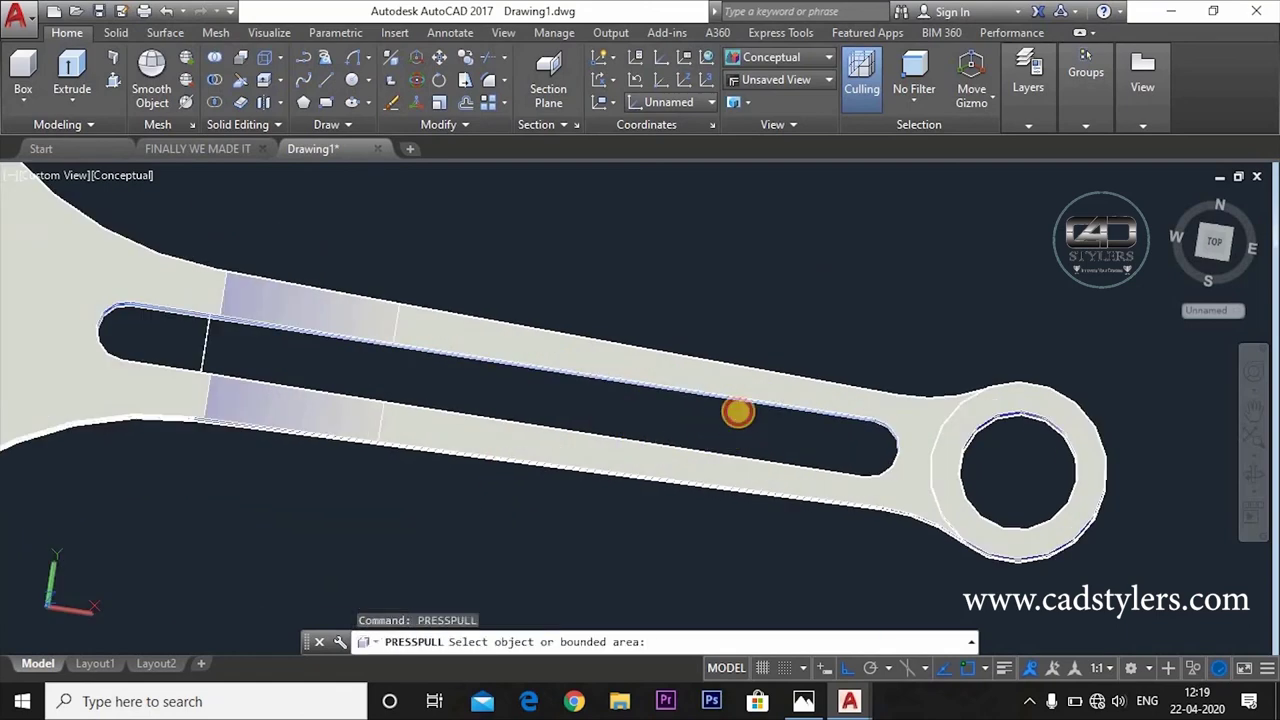
left_click(737, 413)
middle_click_drag(713, 298, 670, 433, "shift")
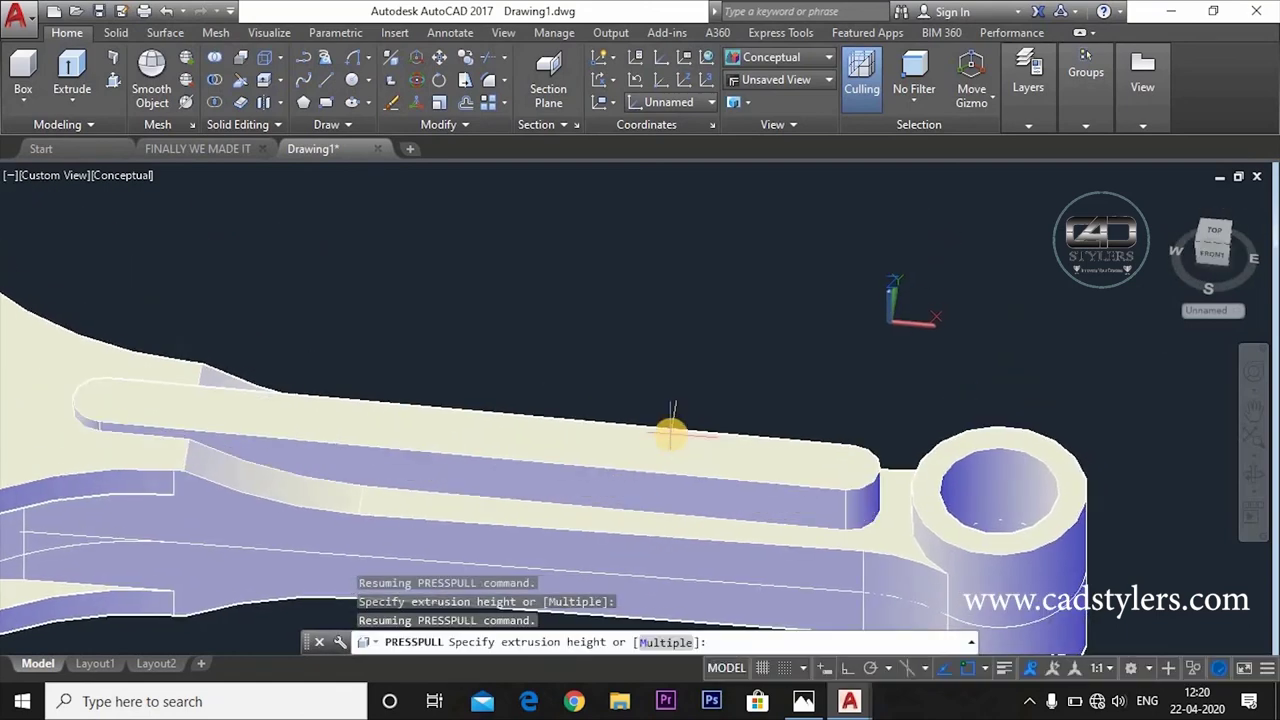
type("2.5")
key("Return")
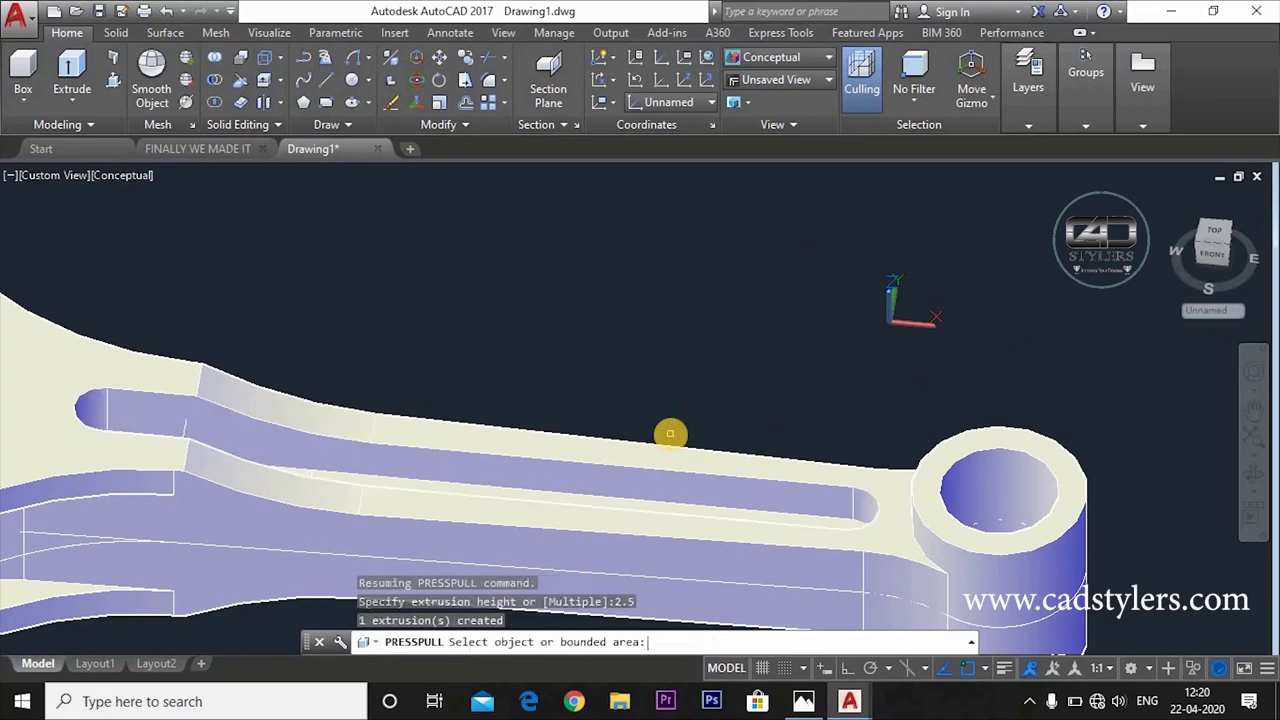
middle_click_drag(674, 431, 613, 360, "shift")
Step: Switch the view back to 2D Wireframe and clear the current rod selection
left_click(778, 62)
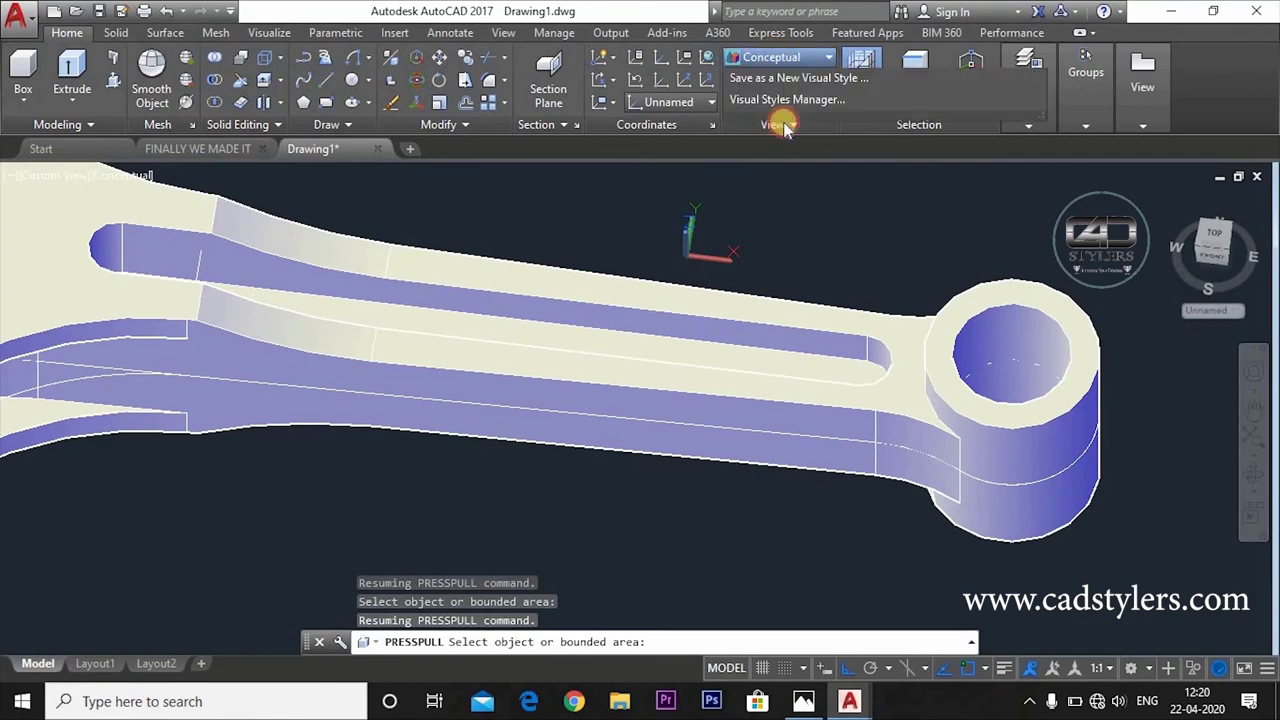
left_click(758, 165)
middle_click_drag(651, 494, 760, 378, "shift")
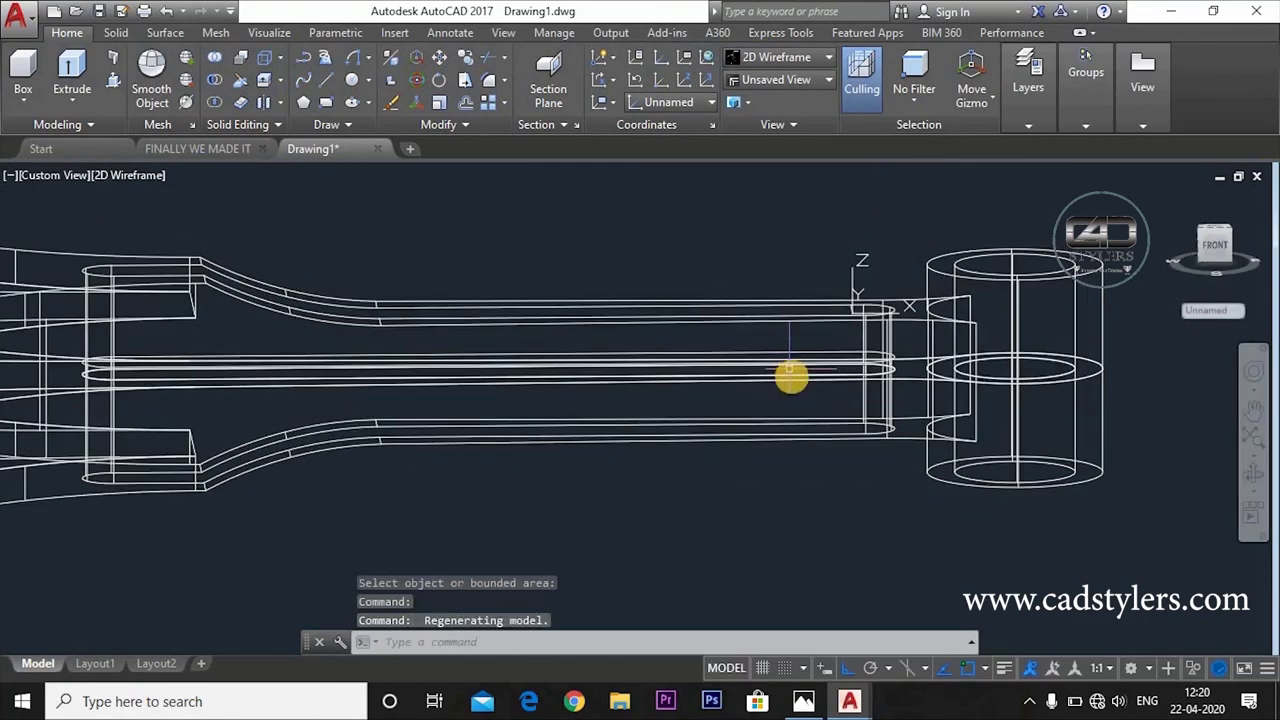
scroll(795, 374, "up", 4)
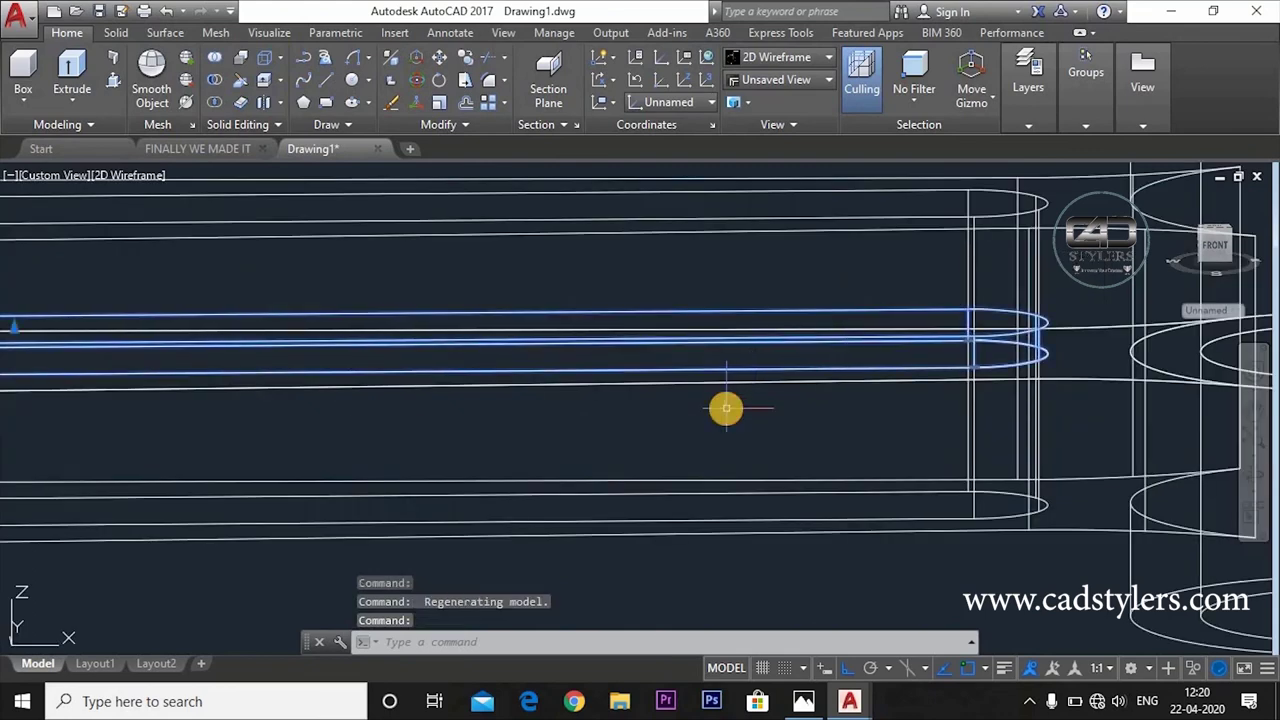
scroll(733, 430, "down", 2)
key("Escape")
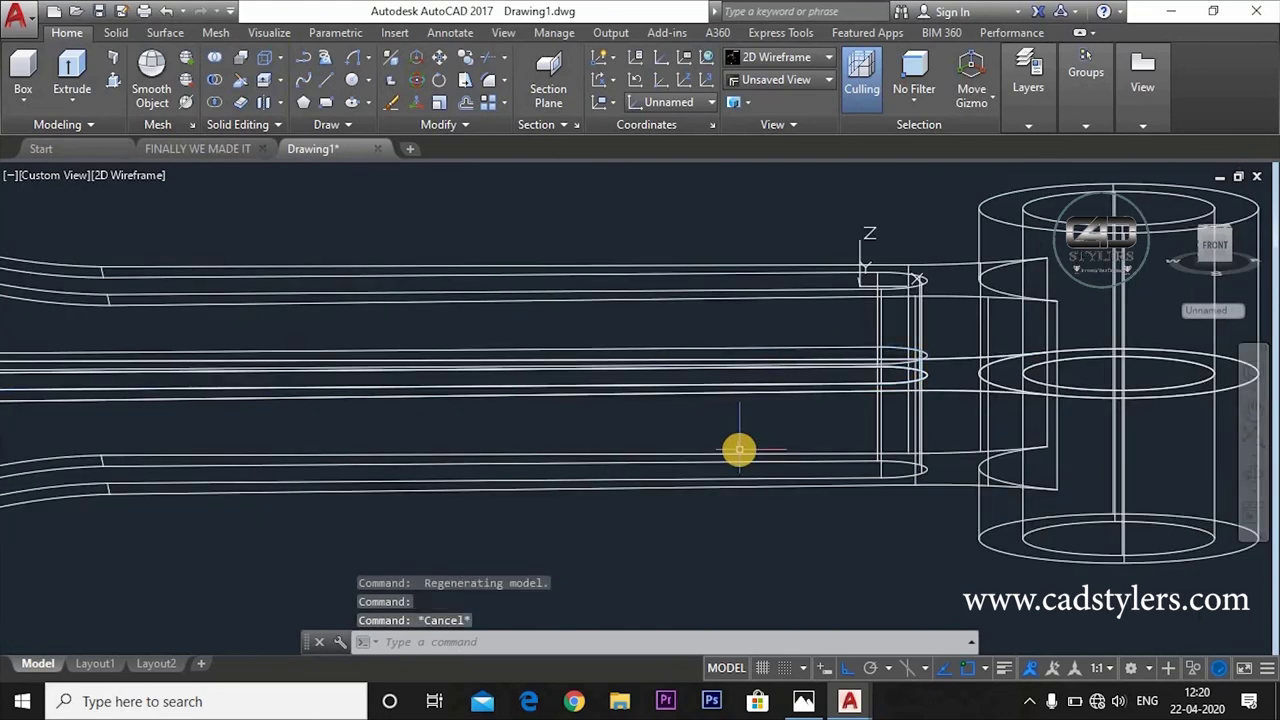
Step: Mirror the slot body across the XY plane at 0,0,0, keeping the original
left_click(386, 55)
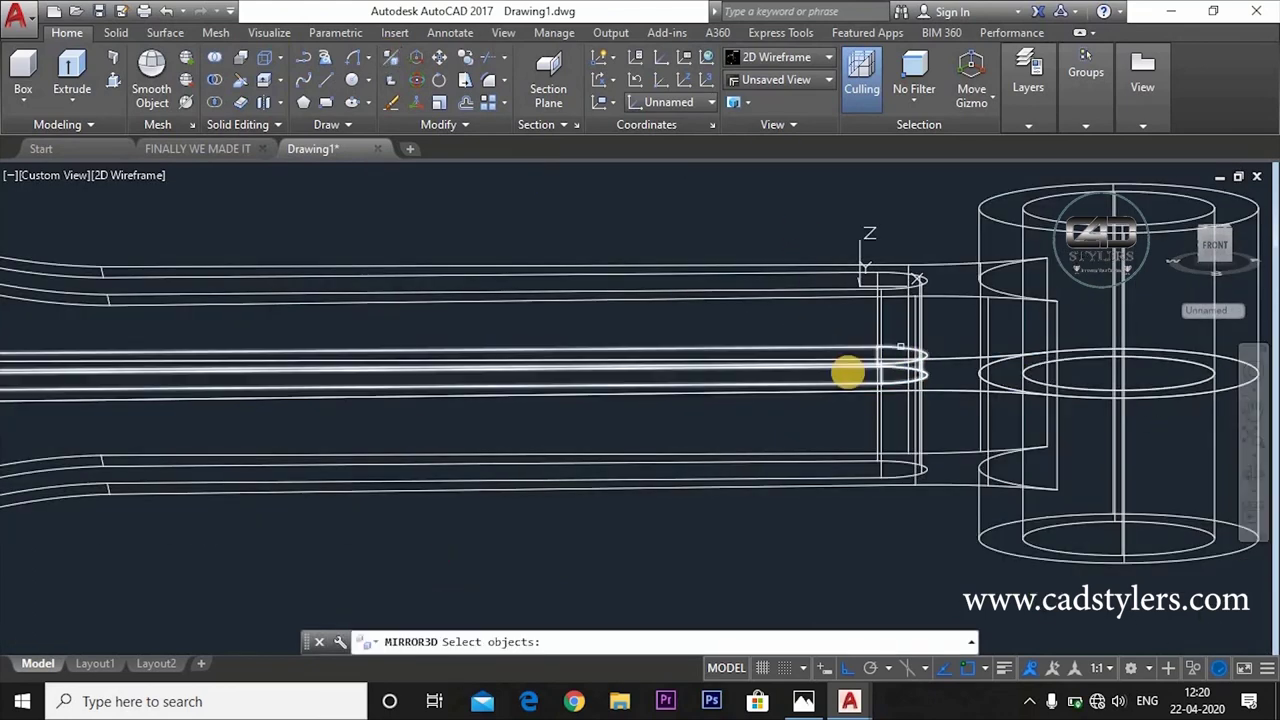
left_click(839, 380)
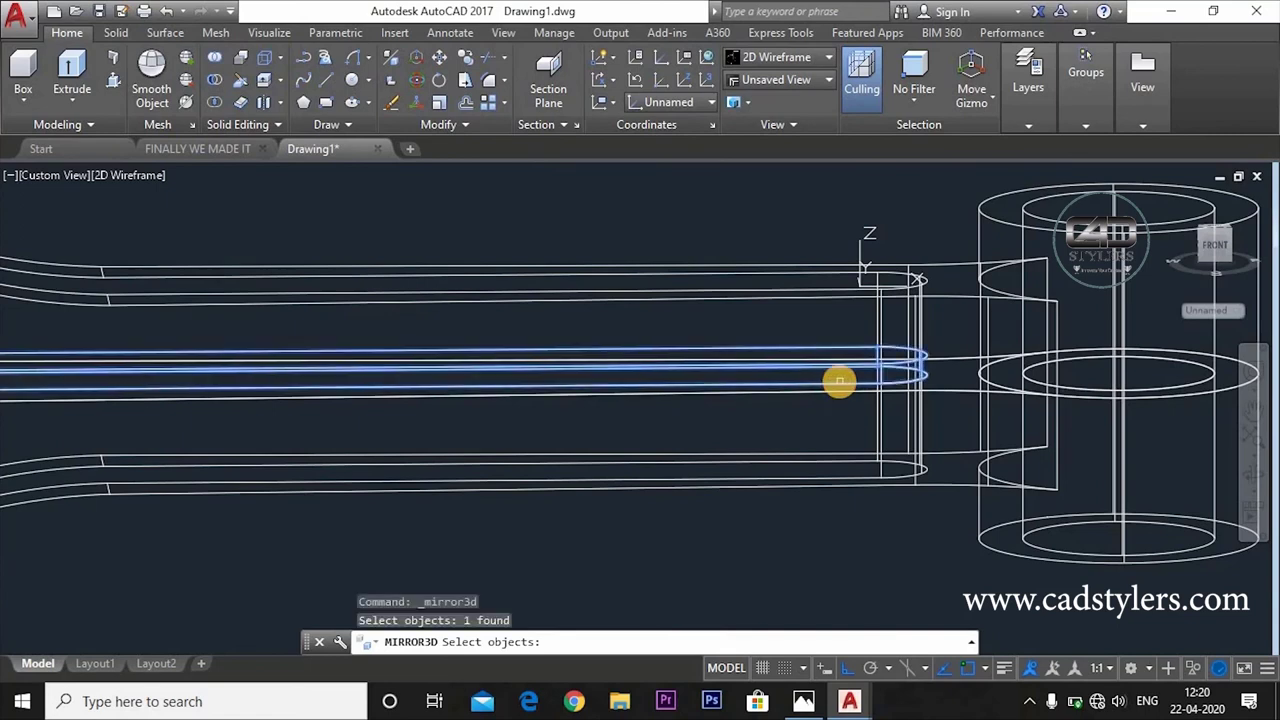
key("Return")
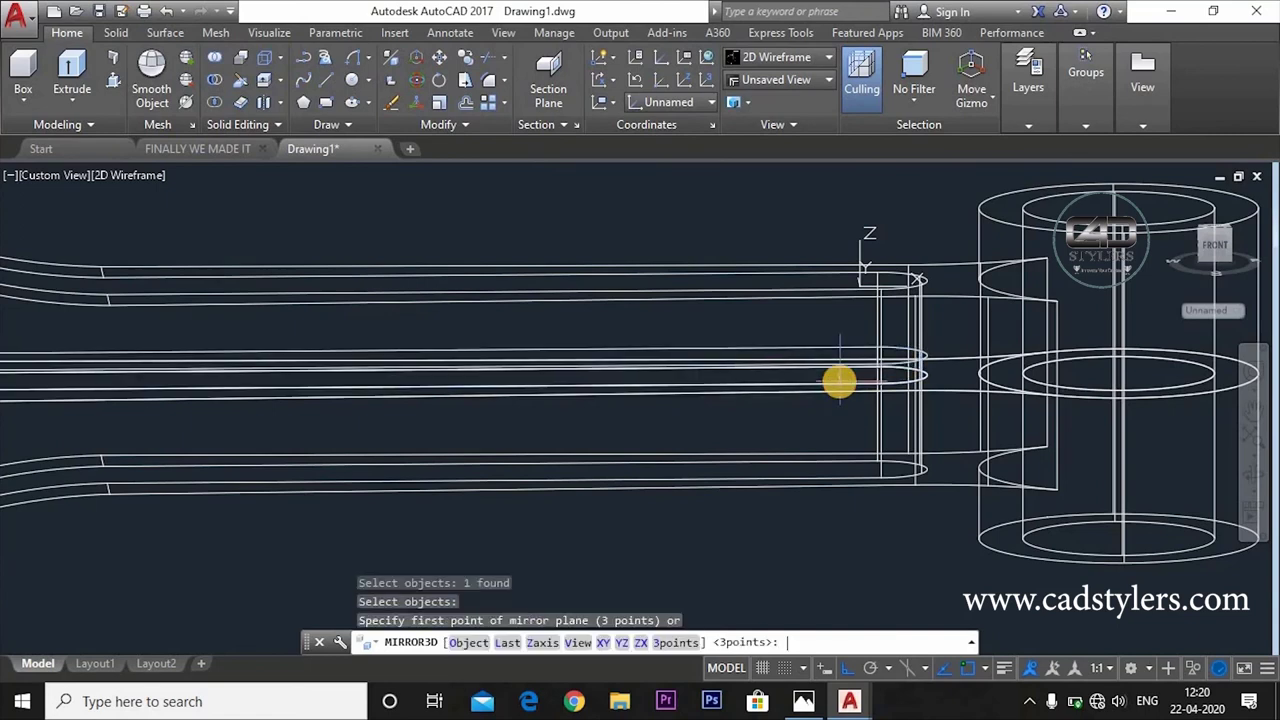
left_click(604, 642)
key("Return")
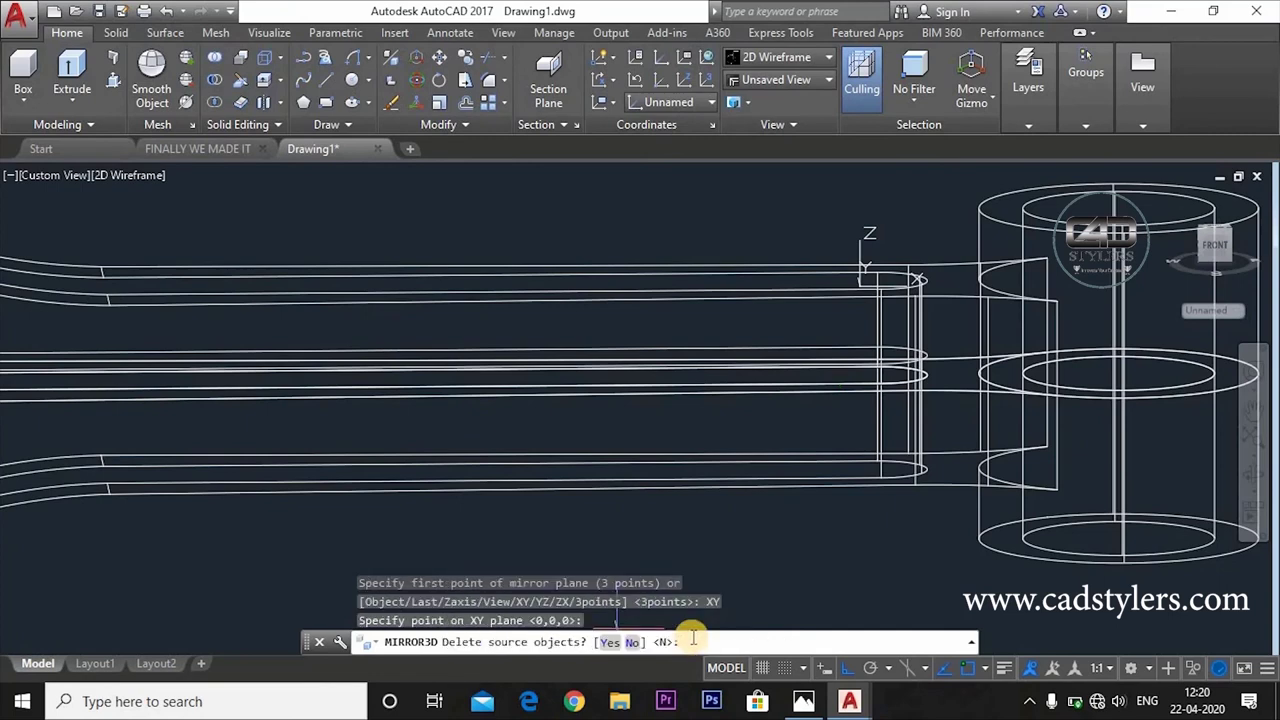
key("Return")
mouse_move(820, 449)
middle_mouse_down("shift")
mouse_move(820, 414)
mouse_move(820, 517)
mouse_move(829, 429)
mouse_move(1123, 457)
middle_mouse_up("shift")
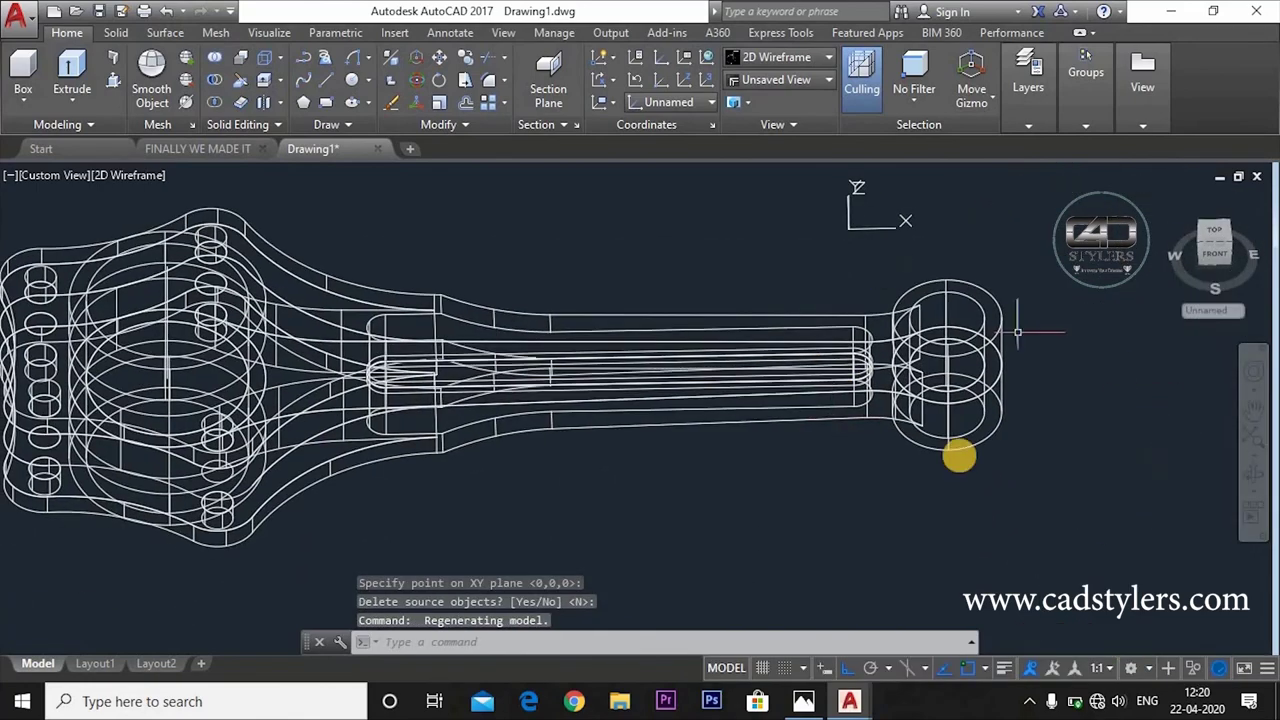
left_click(800, 57)
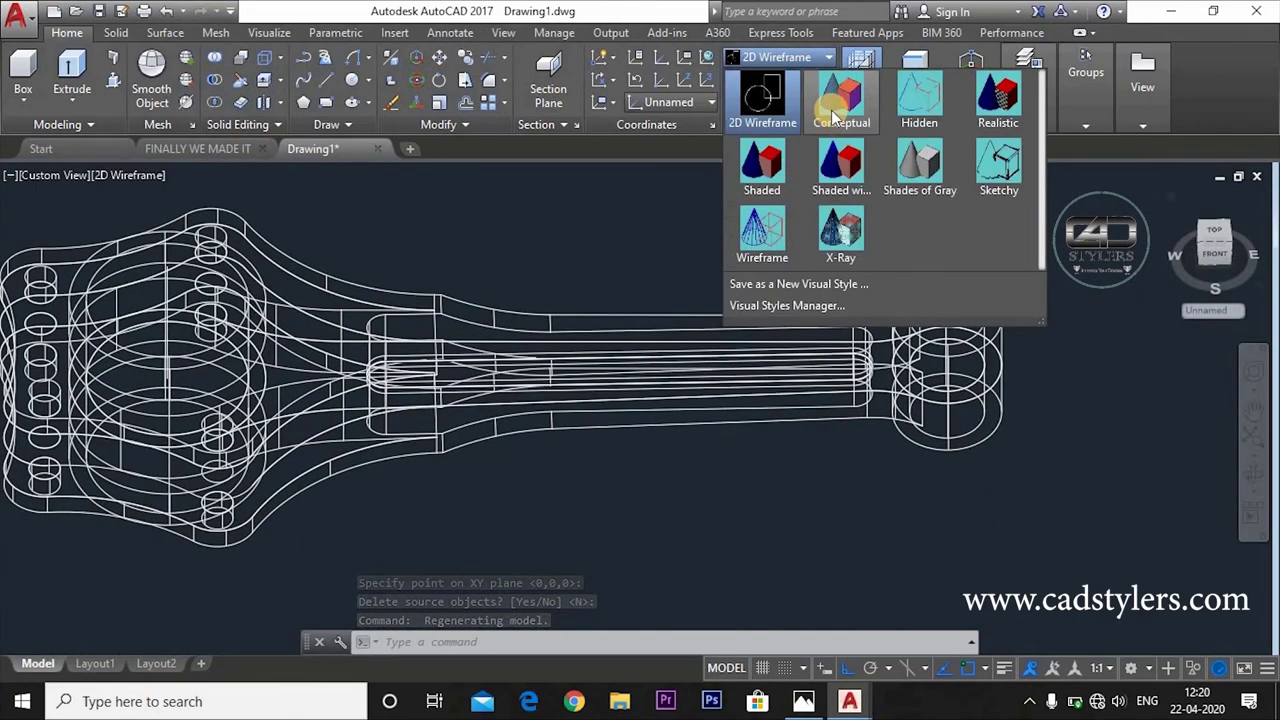
Step: Shade the connecting rod in Conceptual visual style and tilt the view
left_click(831, 110)
mouse_move(690, 378)
middle_mouse_down("shift")
mouse_move(663, 343)
mouse_move(666, 414)
mouse_move(646, 420)
mouse_move(638, 376)
middle_mouse_up("shift")
scroll(354, 340, "up", 5)
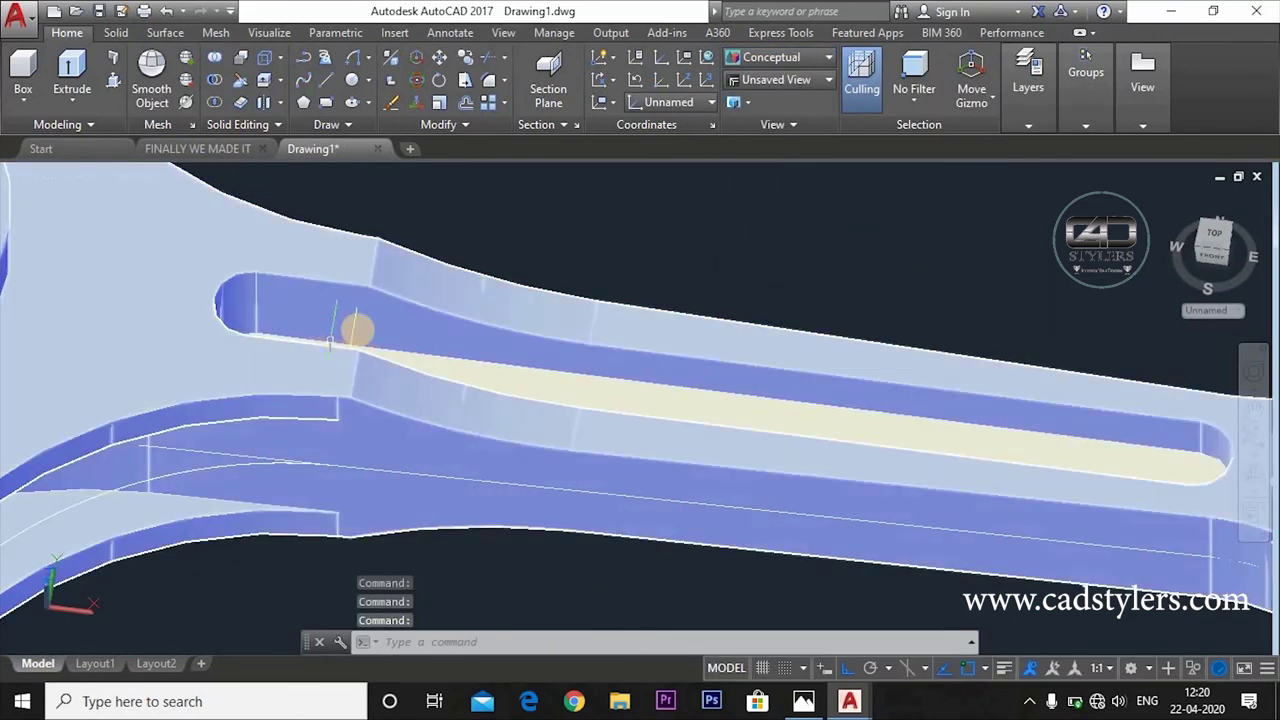
Step: Undo the previous erase and delete the stray vertical edge line near the rod's end
key("ctrl+z")
key("Escape")
key("Escape")
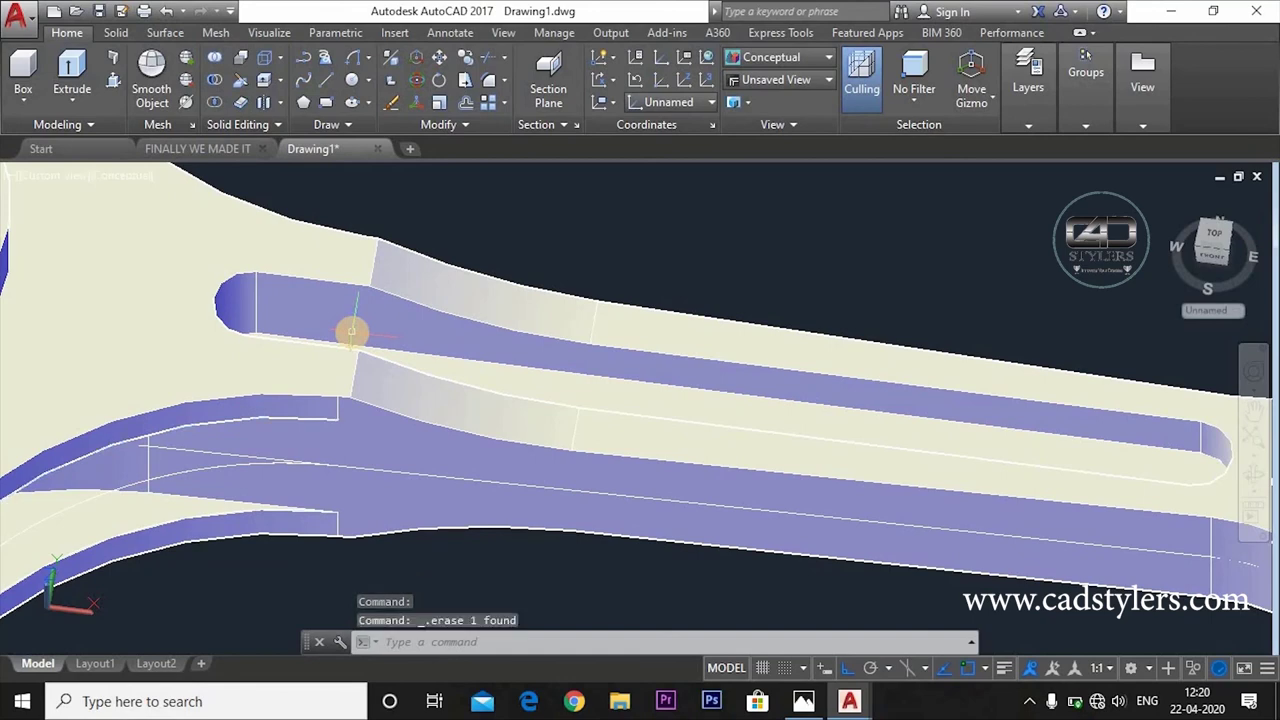
scroll(220, 335, "up", 2)
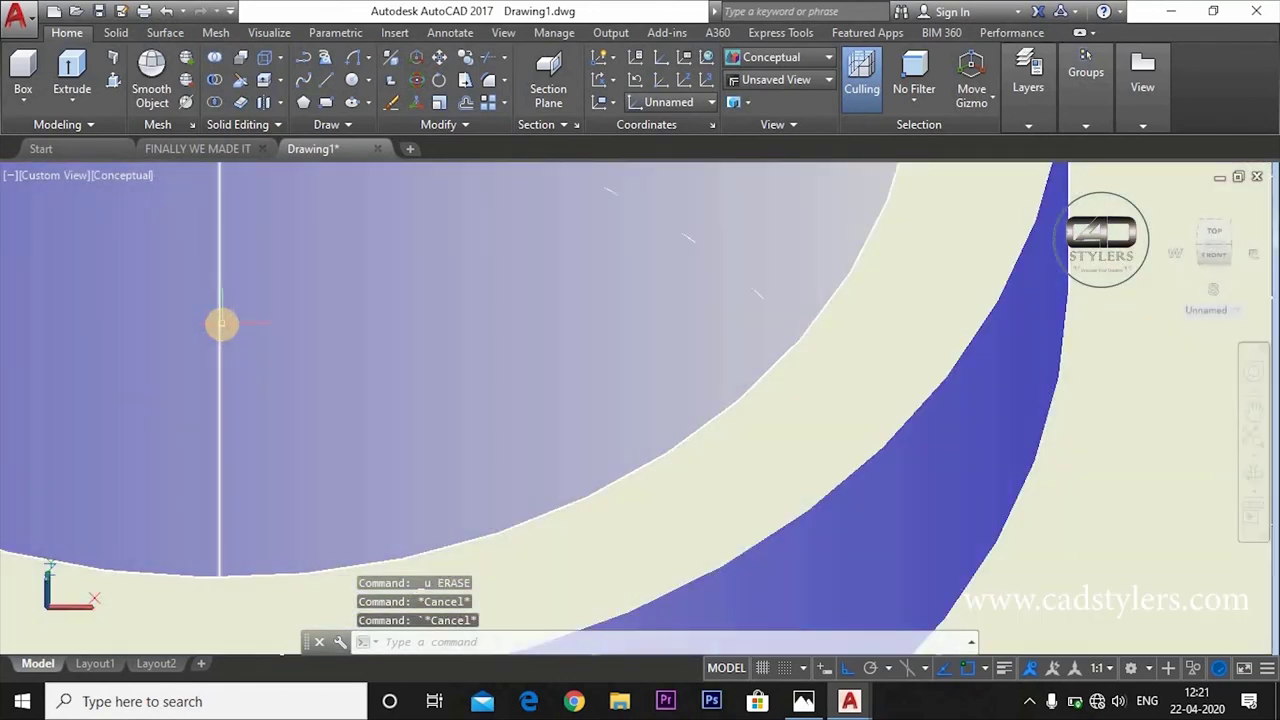
left_click(221, 323)
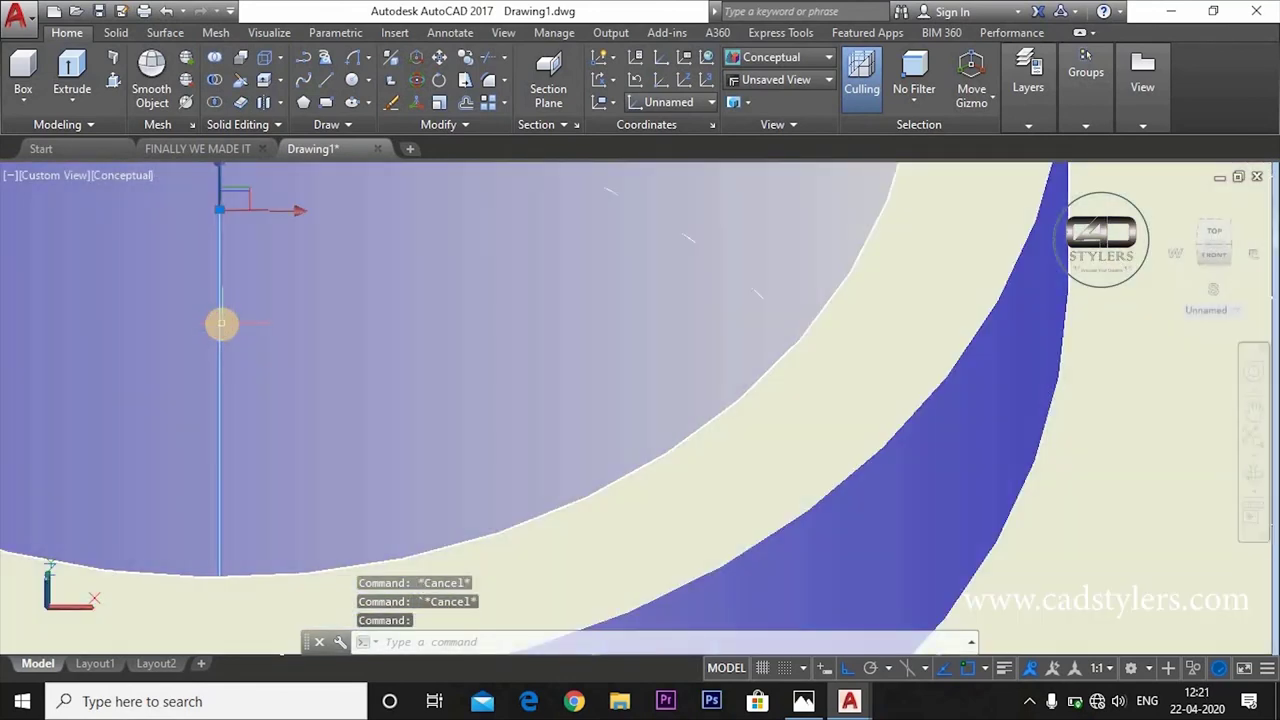
key("Delete")
scroll(220, 323, "down", 5)
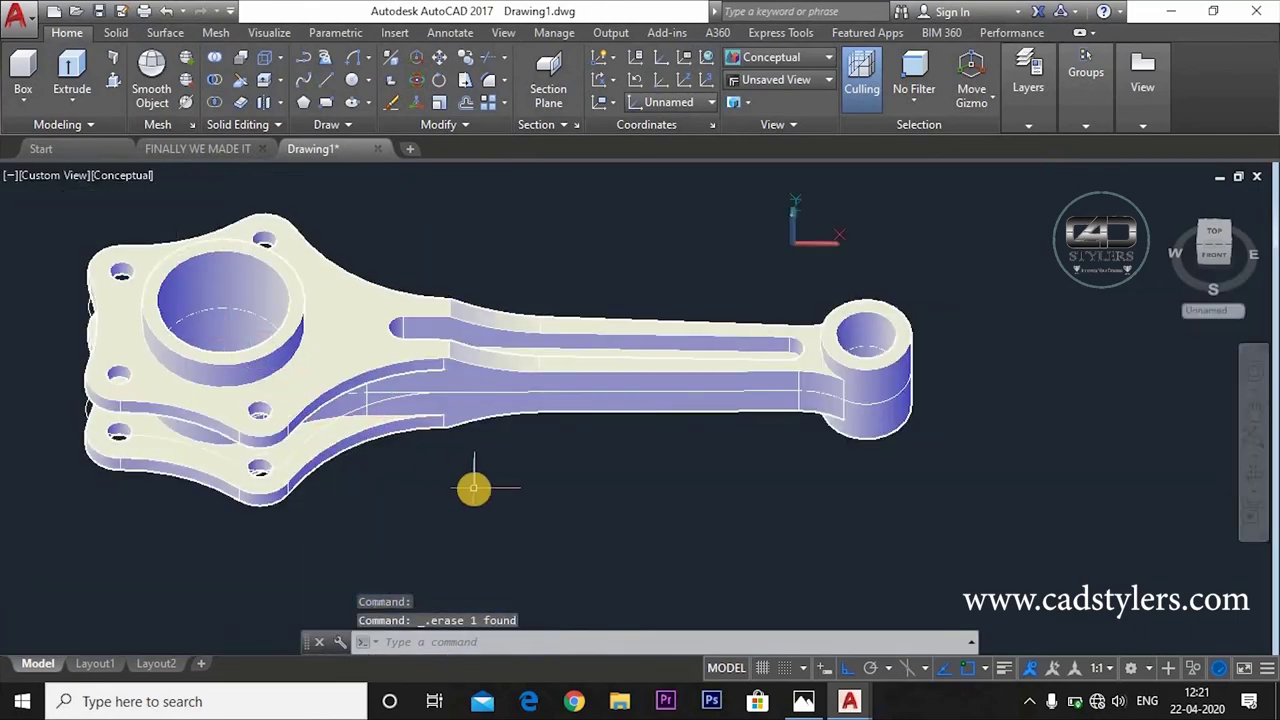
middle_click_drag(474, 487, 555, 285, "shift")
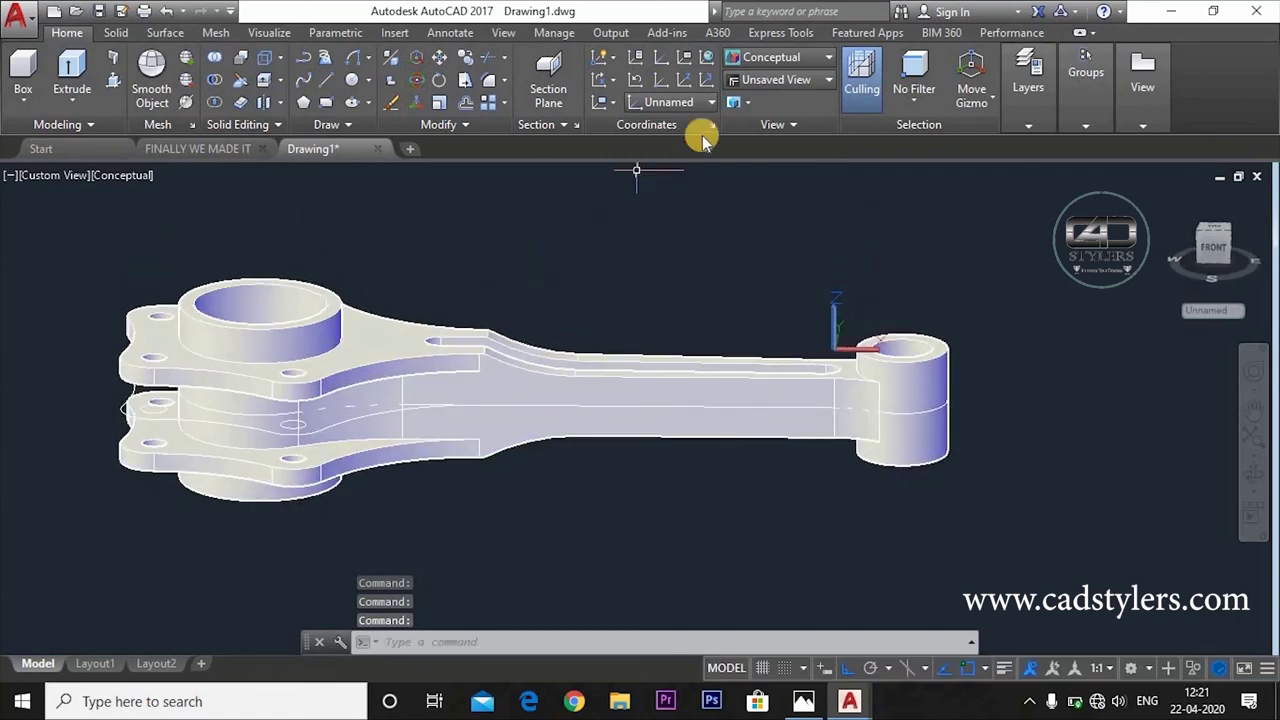
Step: Render the connecting rod in Realistic visual style and orbit to view it
left_click(613, 106)
left_click(726, 203)
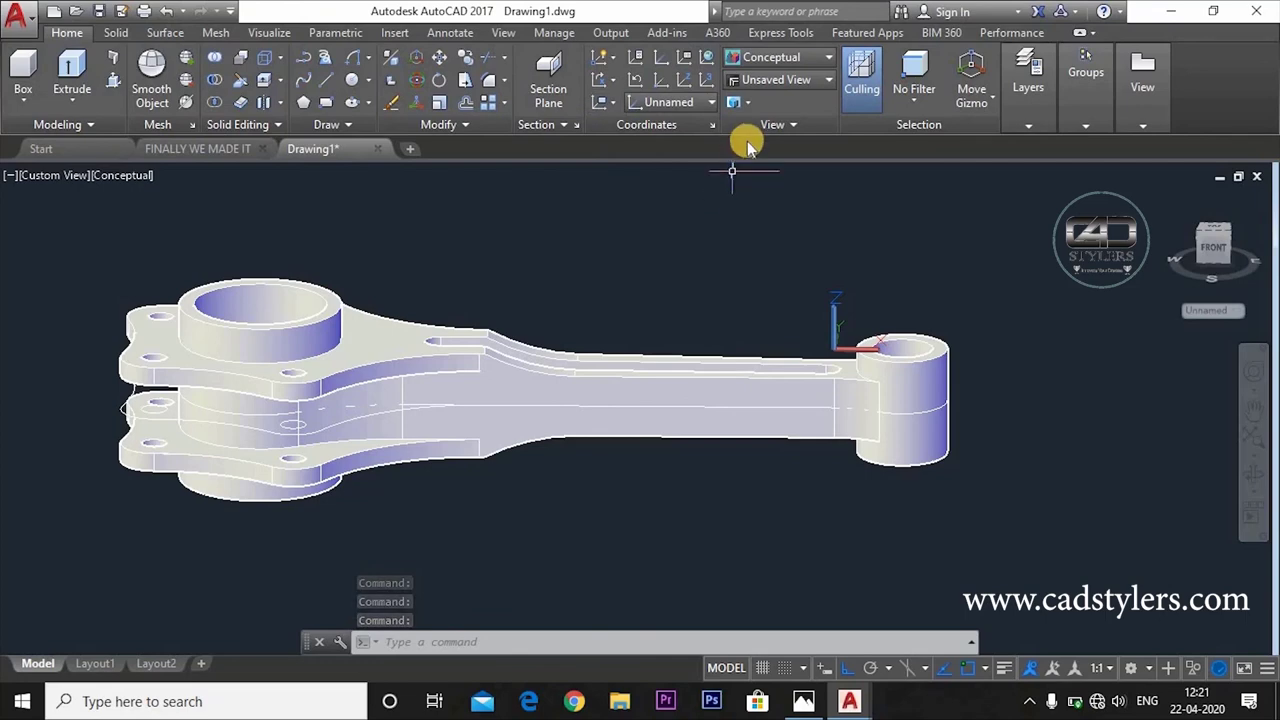
key("Escape")
left_click(780, 57)
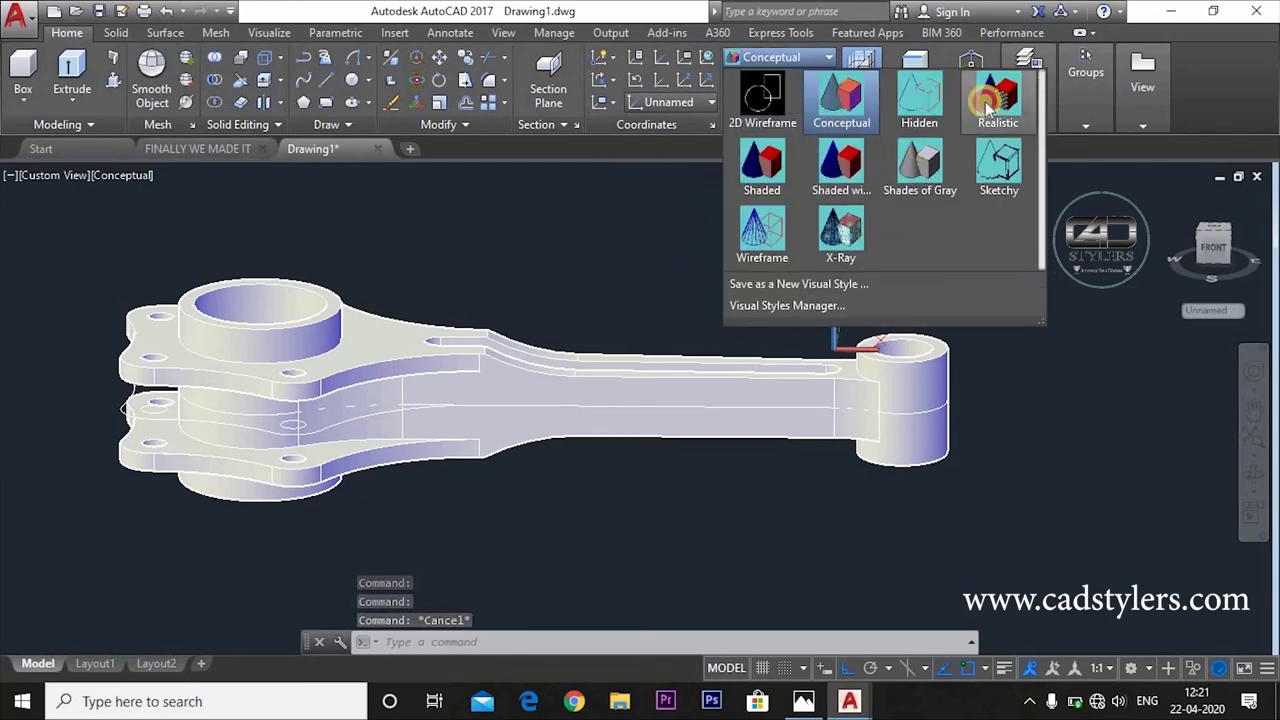
left_click(988, 104)
middle_click_drag(622, 281, 594, 446, "shift")
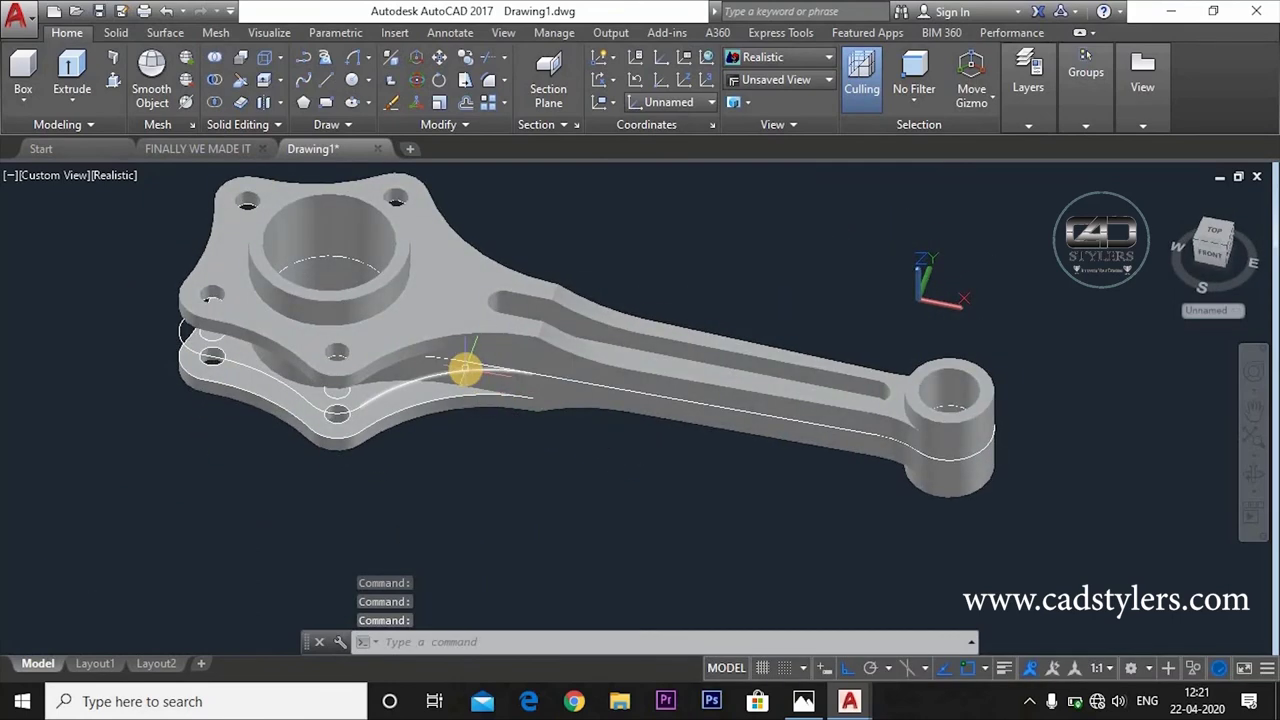
Step: Erase the leftover curved edge line on the big-end flange
left_click(465, 370)
key("Delete")
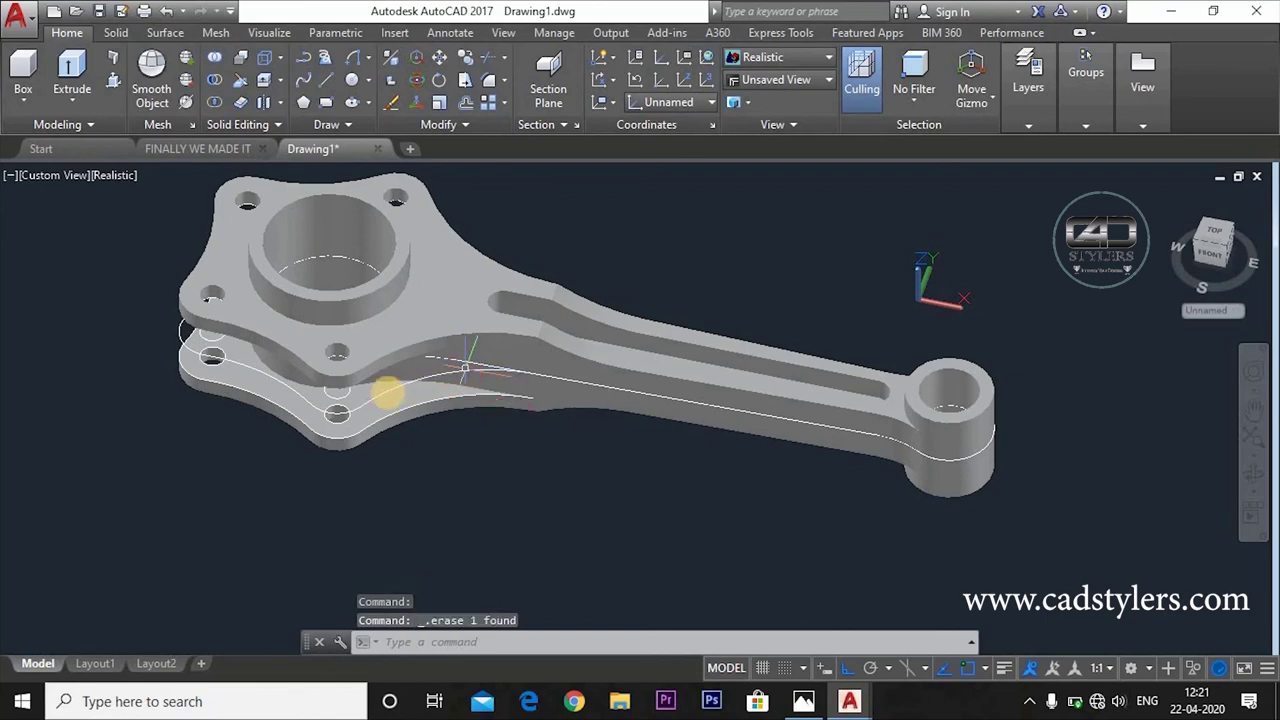
left_click(413, 382)
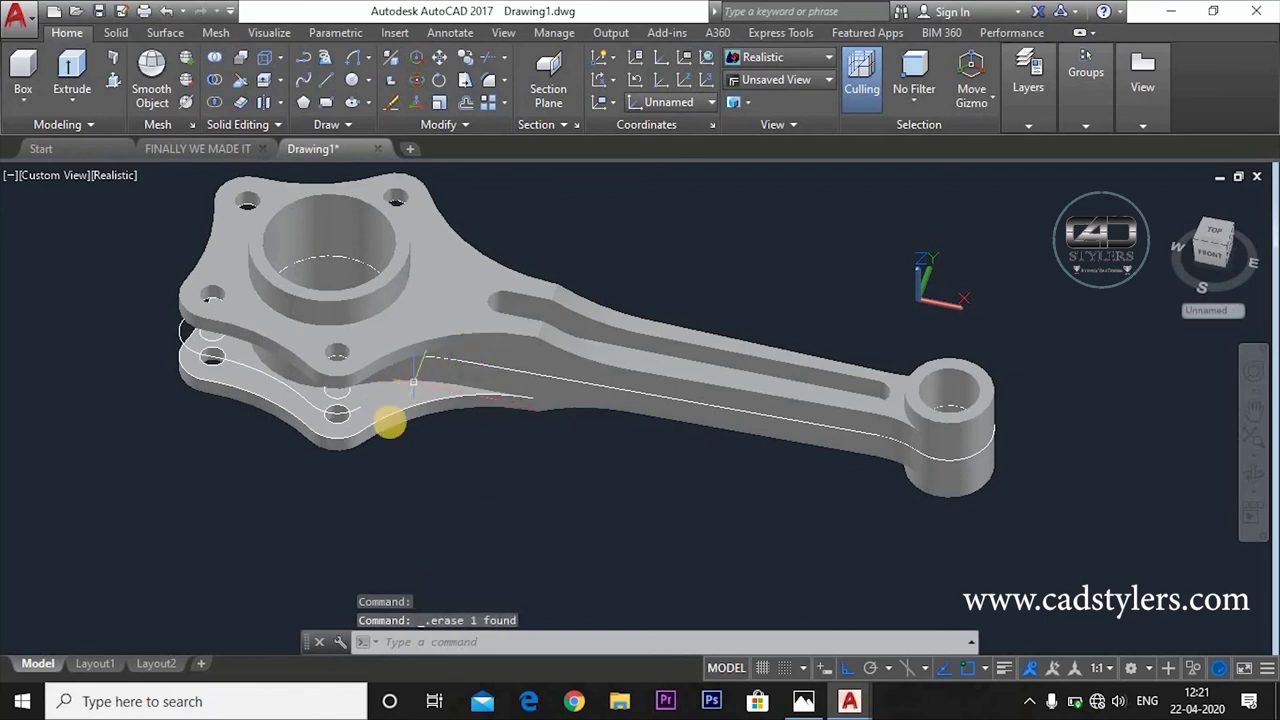
scroll(335, 413, "up", 2)
Step: Check the edges around the lower and left flange holes, then orbit to a final view
left_click(328, 410)
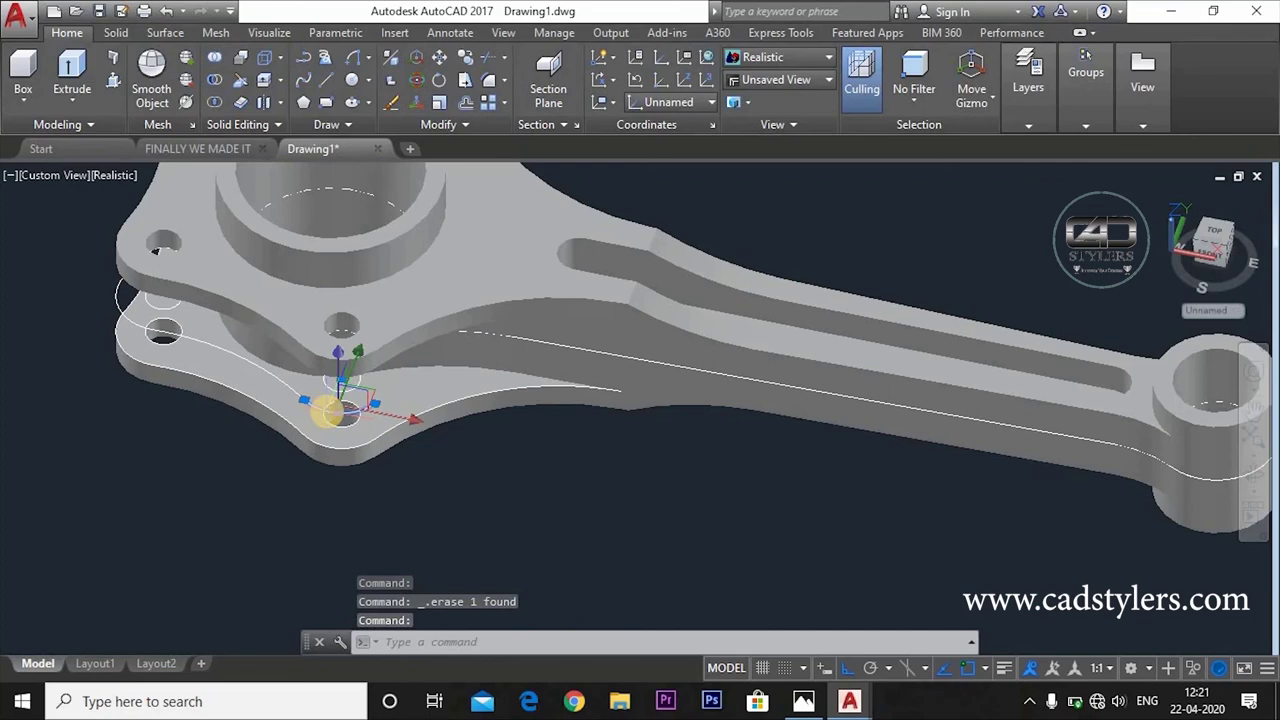
left_click(310, 400)
key("Escape")
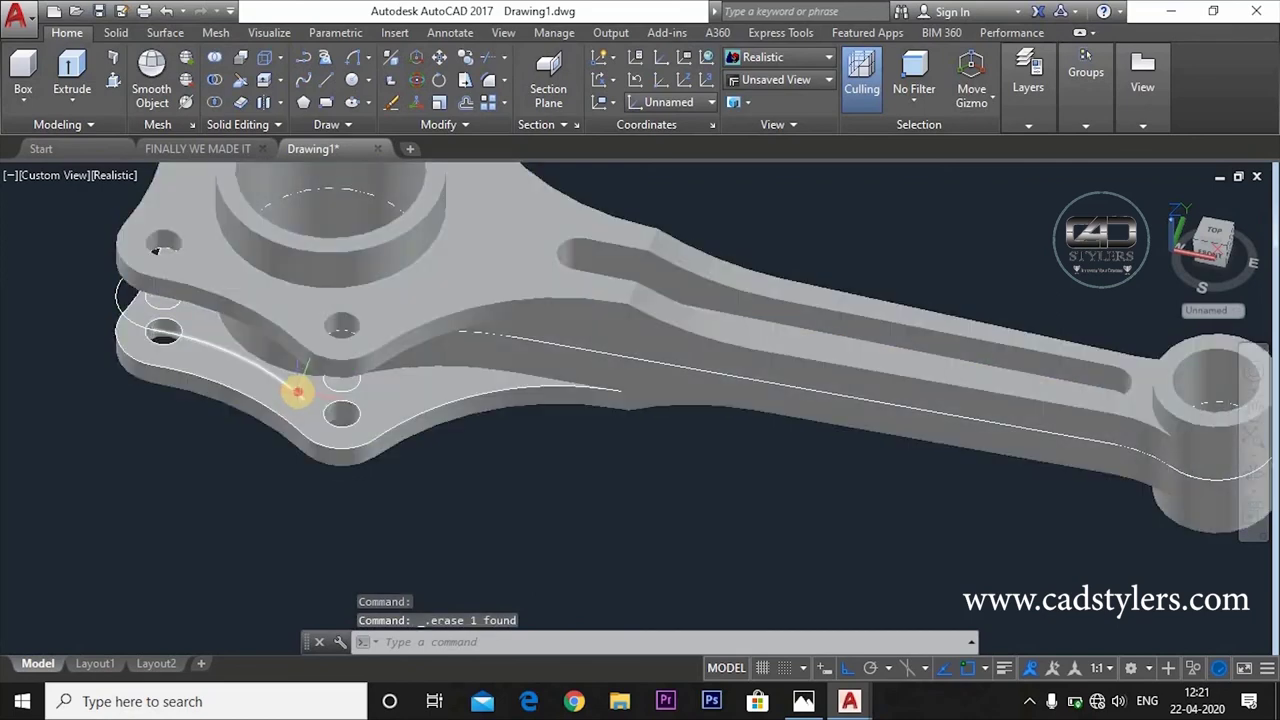
left_click(298, 392)
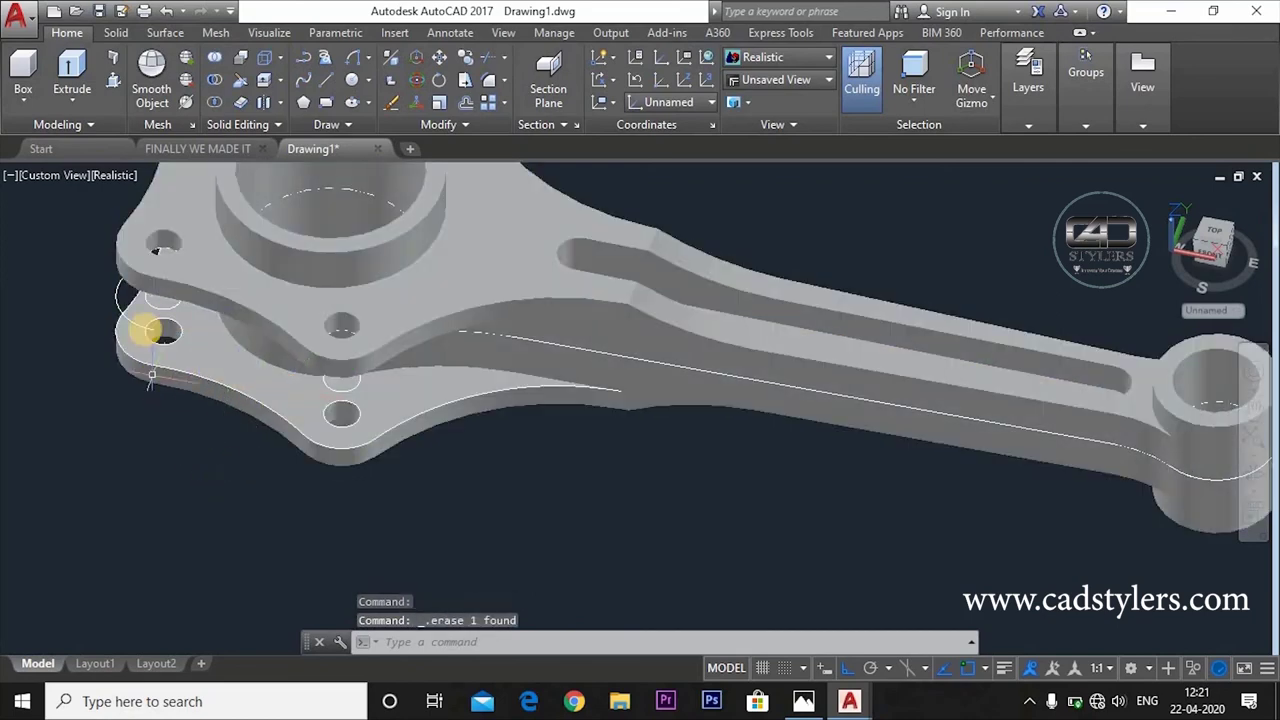
left_click(150, 326)
left_click(145, 328)
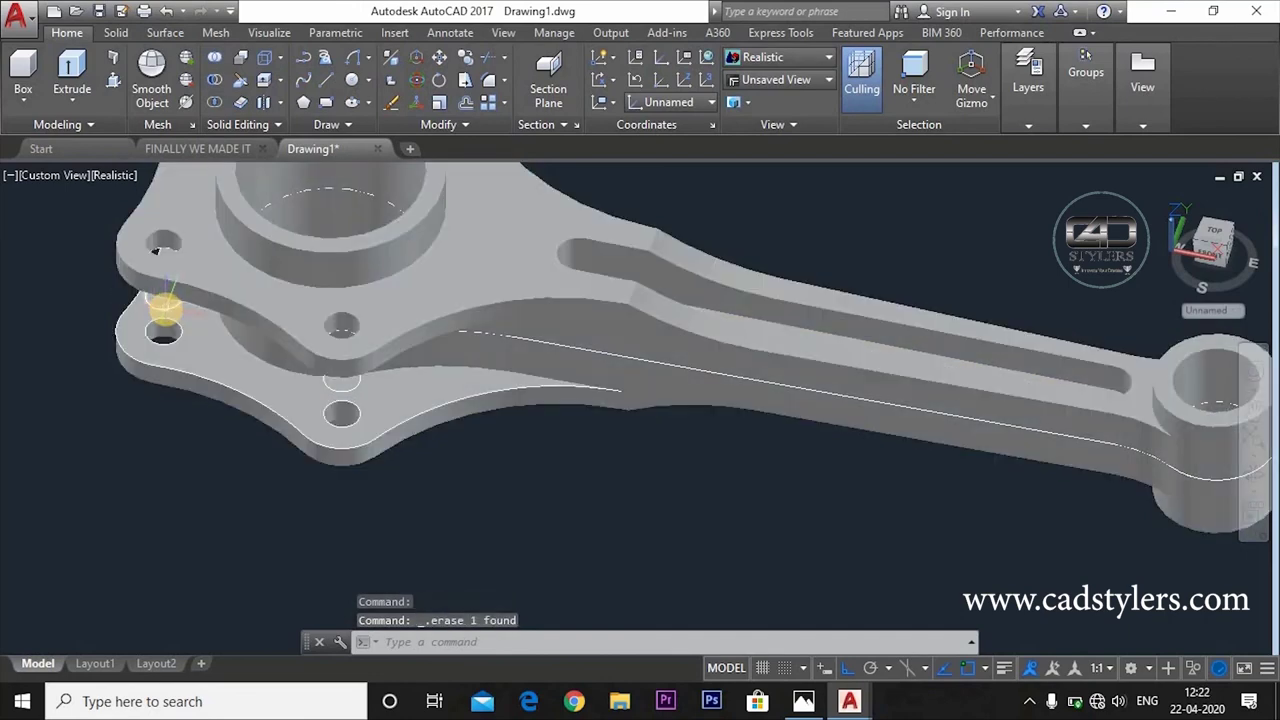
left_click(160, 334)
key("Escape")
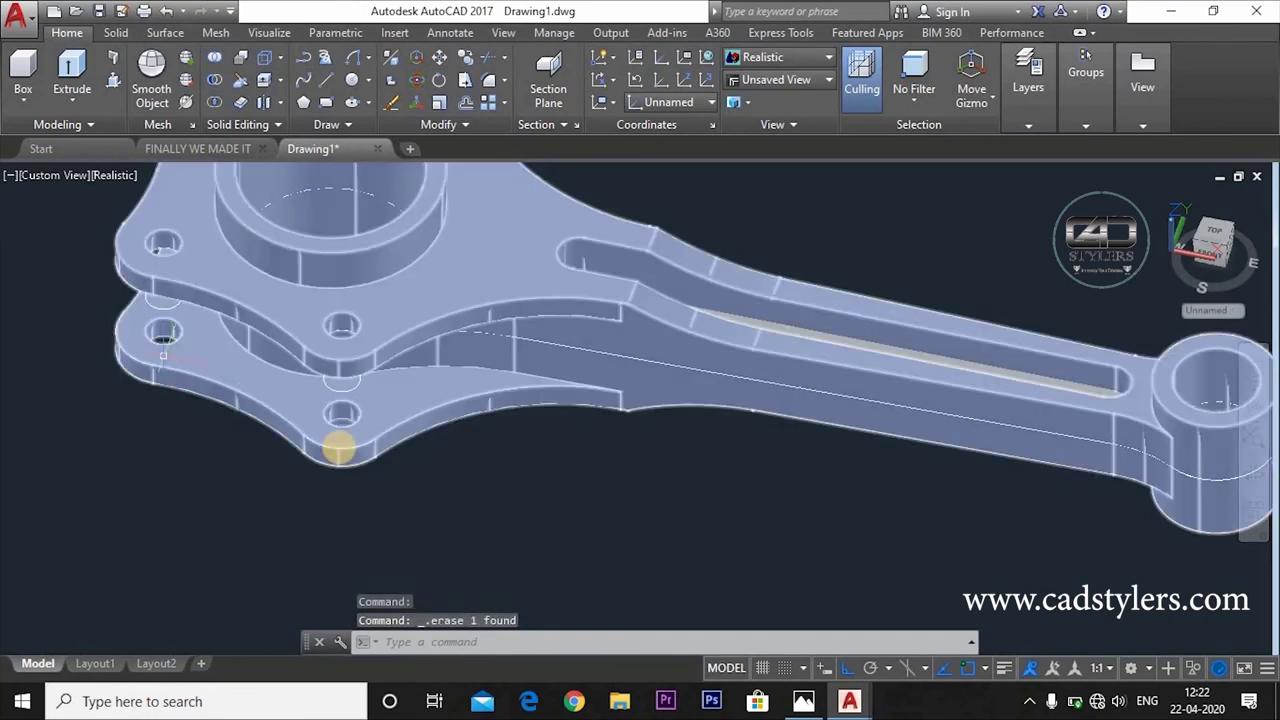
middle_click_drag(335, 318, 346, 386, "shift")
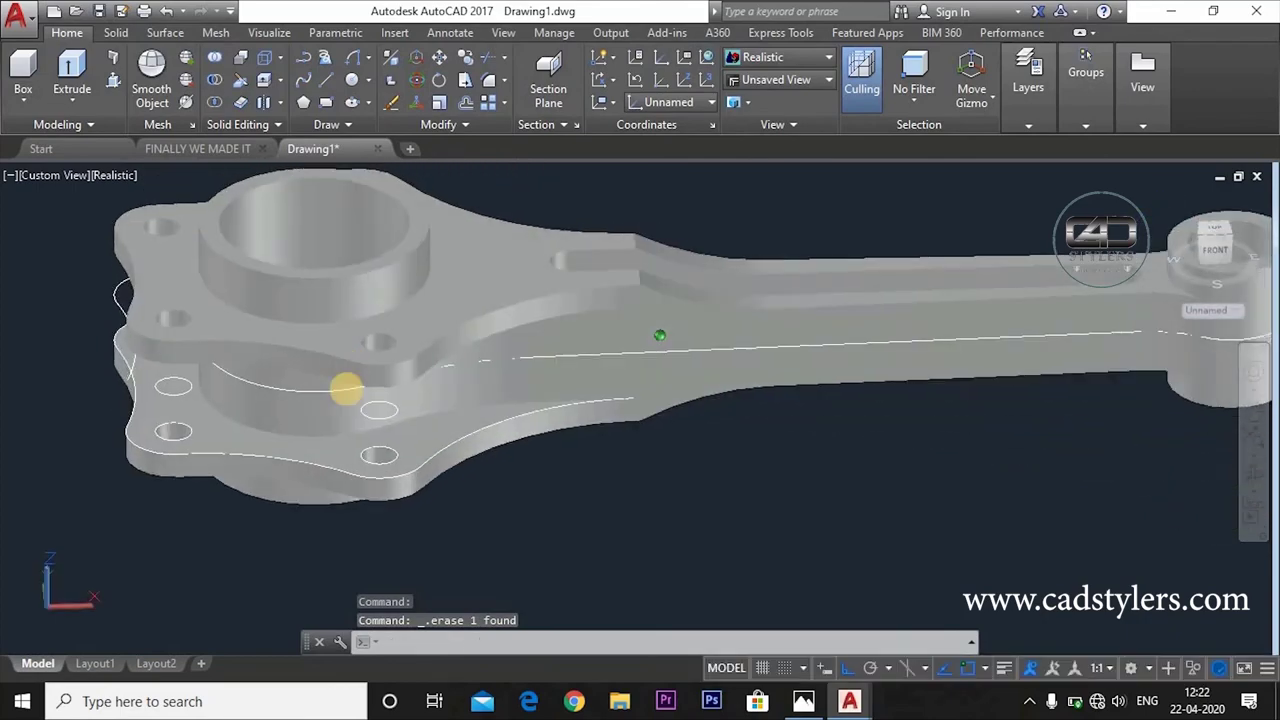
scroll(366, 409, "up", 3)
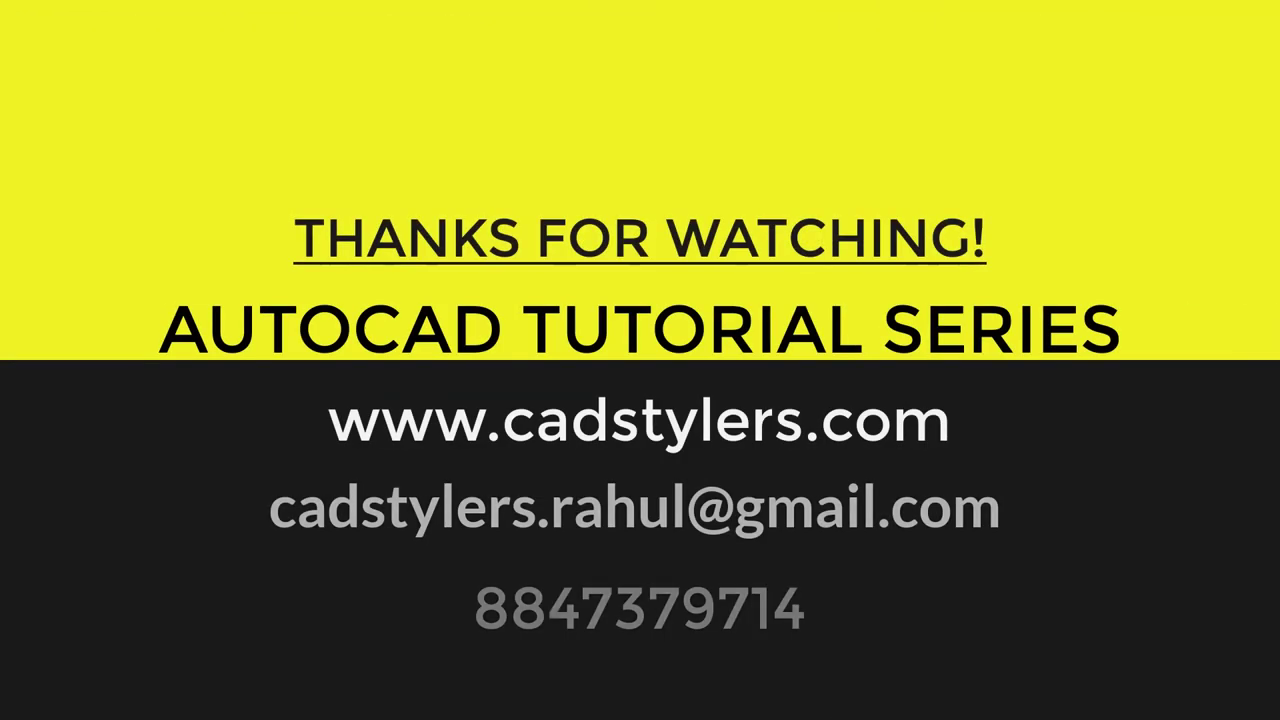